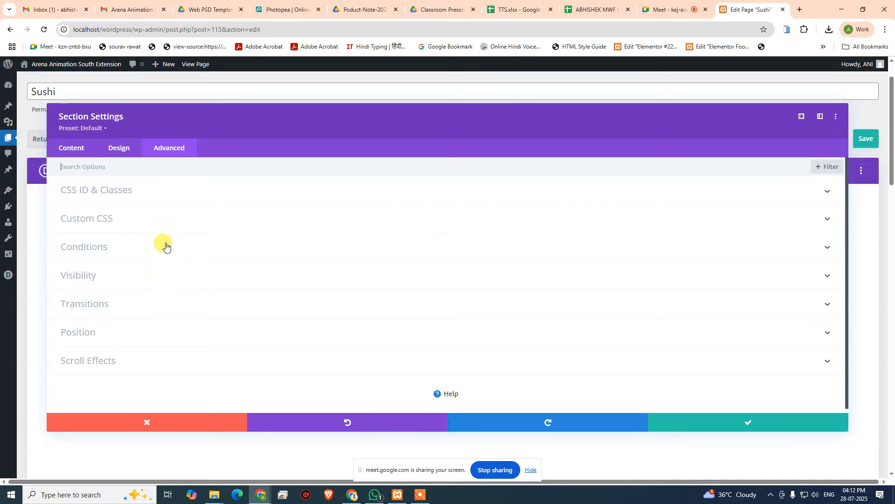
- In the section's custom CSS for the Main Element, insert an empty linear-gradient() layer before the first url in the background
left_click(191, 218)
left_click(651, 196)
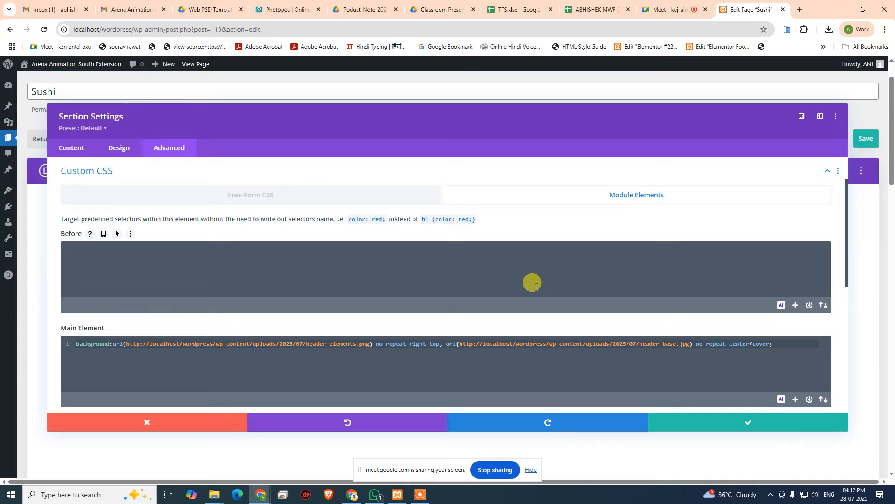
type("linea")
type("r-gradie")
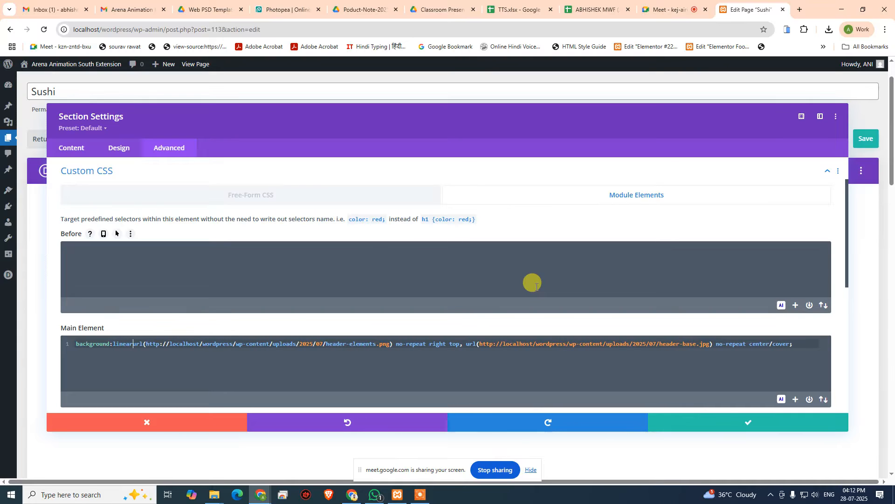
type("nt")
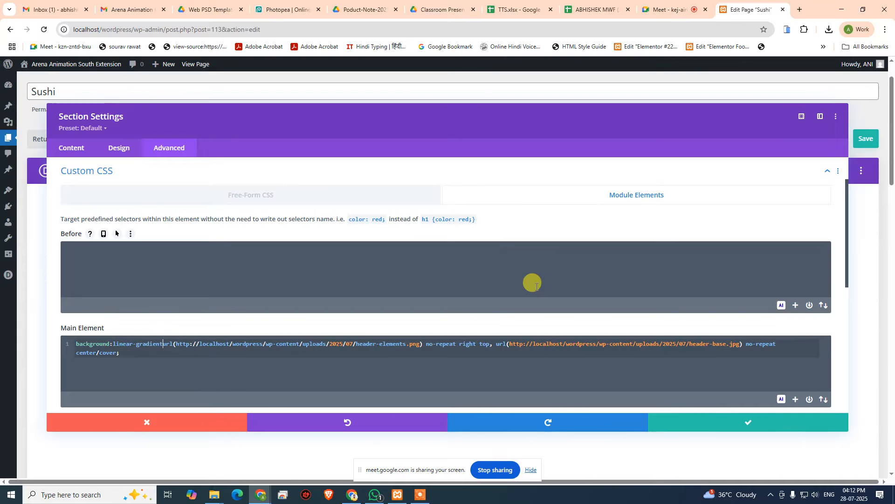
type("(), ")
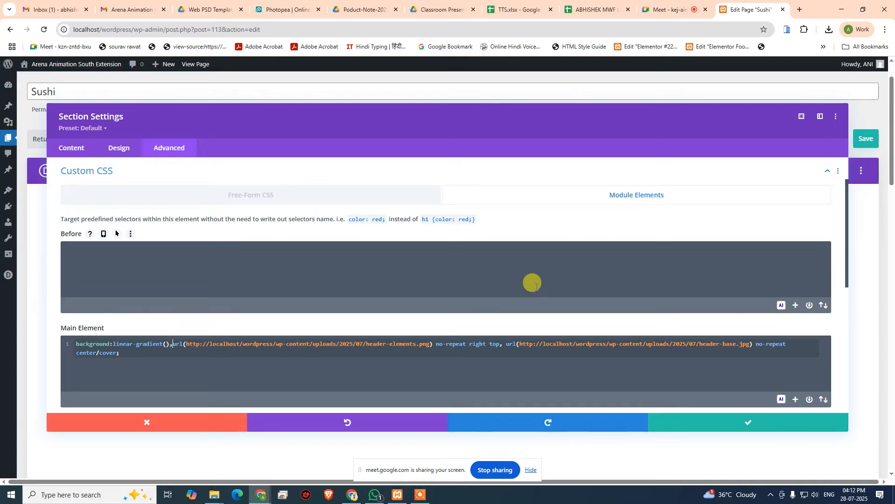
- Set the first colour stop of the linear-gradient to rgba(0,0,0,1)
type("rgba()")
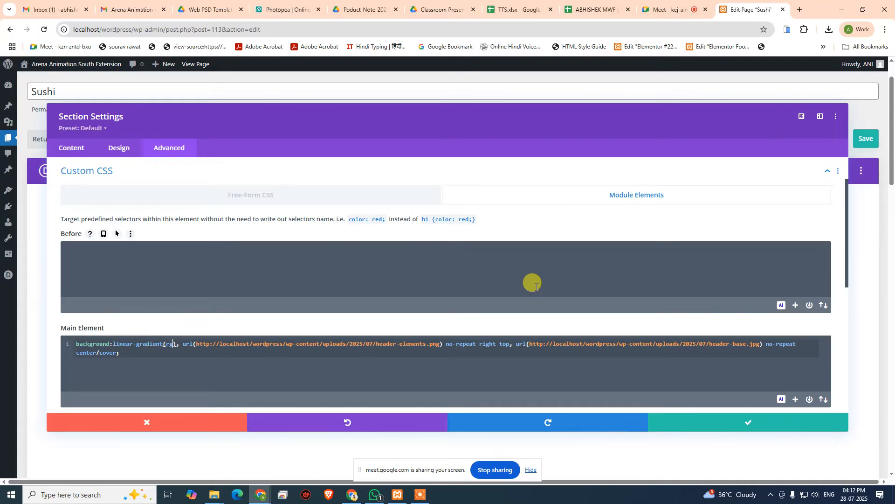
key("Left")
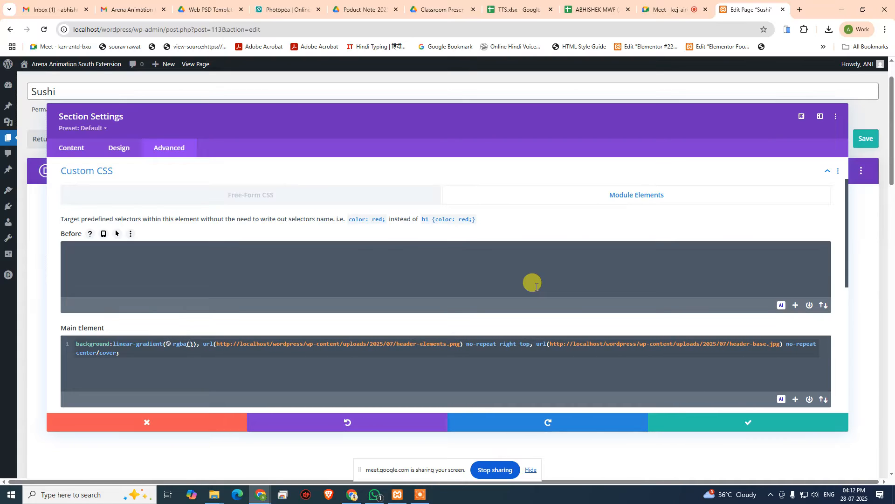
type("0,0,0,")
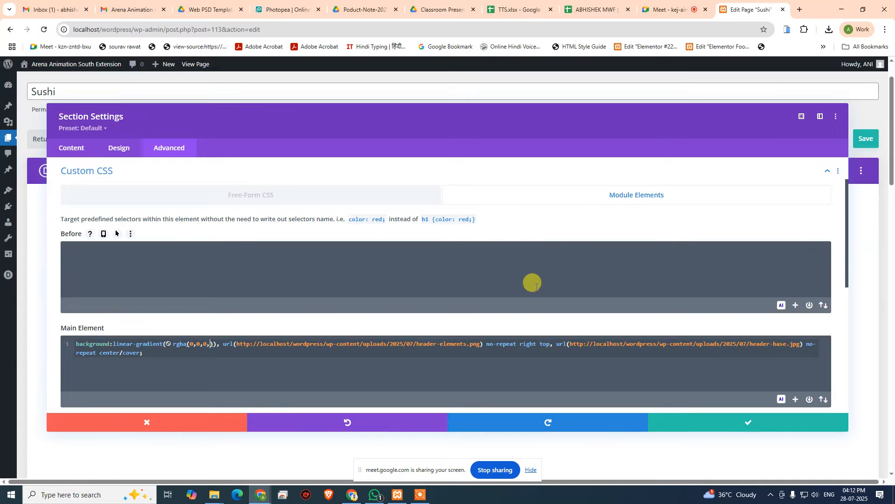
type("1")
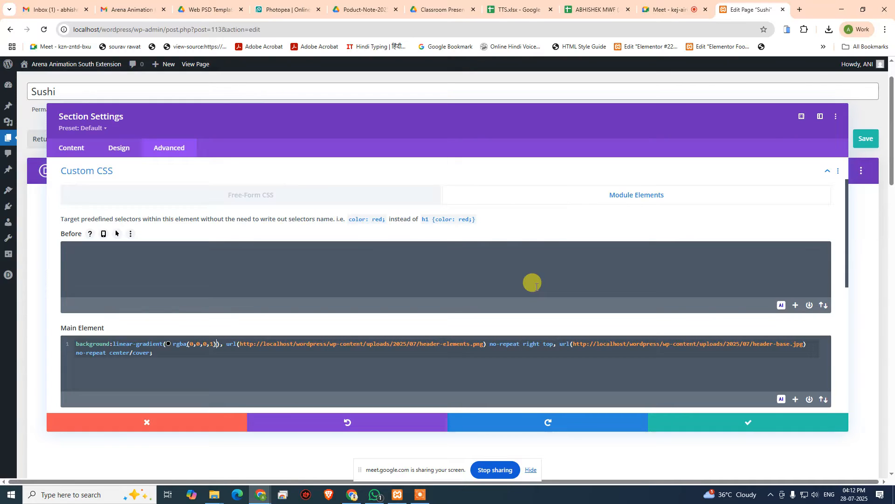
- Add a second colour stop of rgba(0,0,0,0) at 233px to the linear-gradient
type(", ")
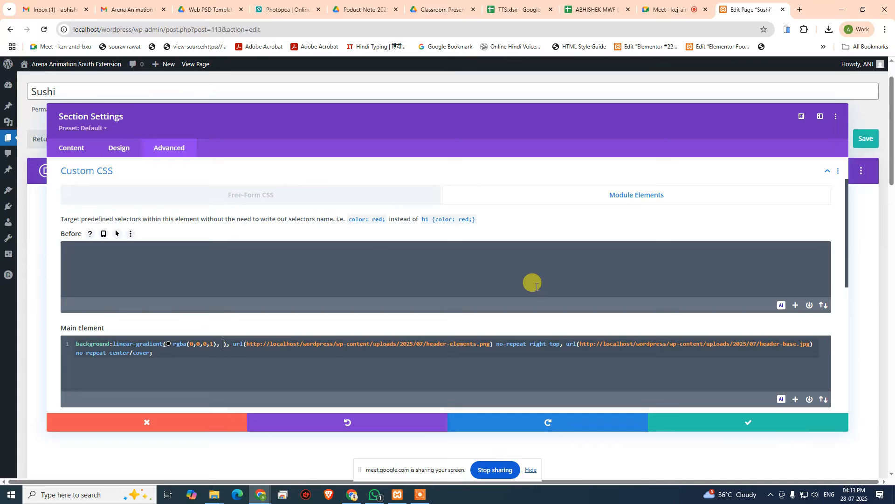
type("rgba()")
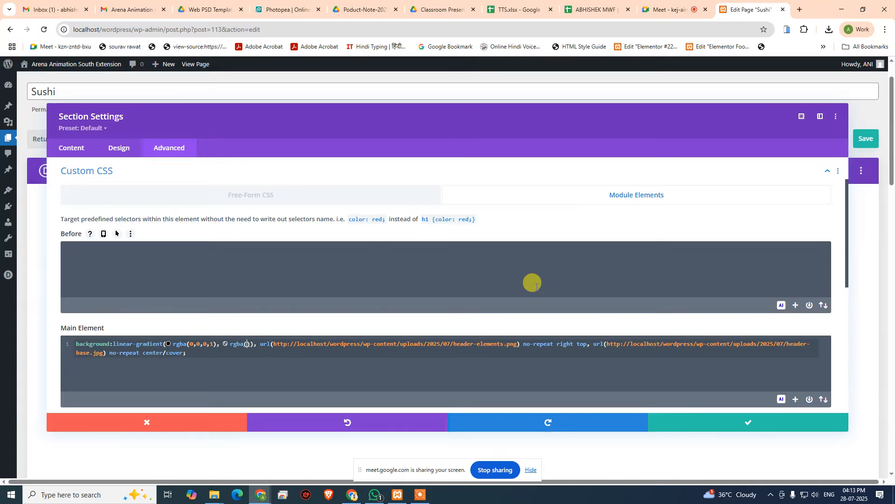
type("0,0,0")
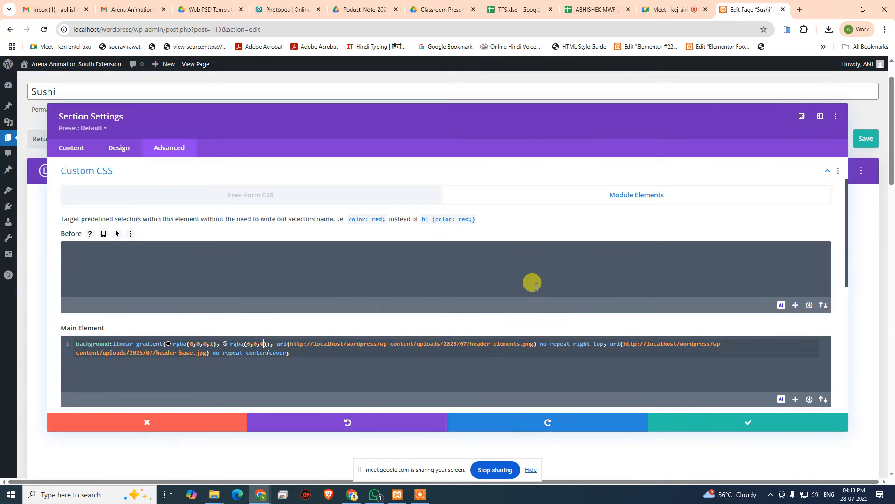
type(",0")
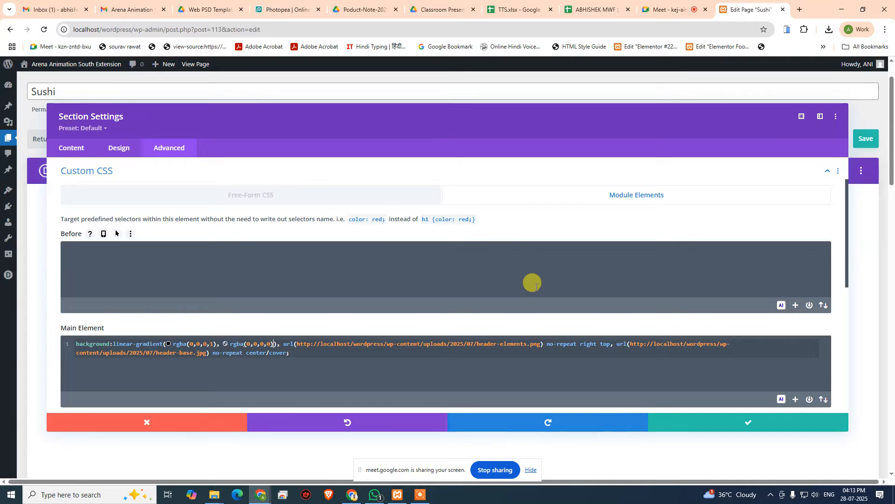
type(" 233px")
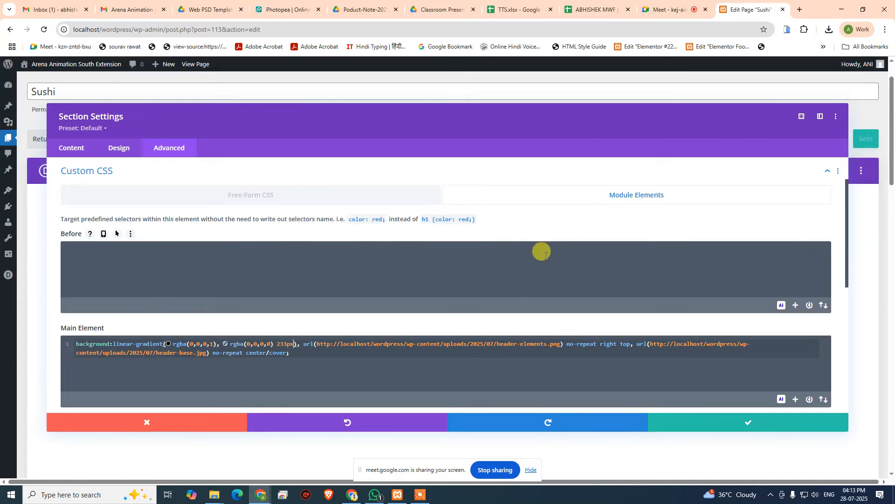
- Save the section's CSS changes to the Sushi page and view the published page in a new browser tab
left_click(747, 422)
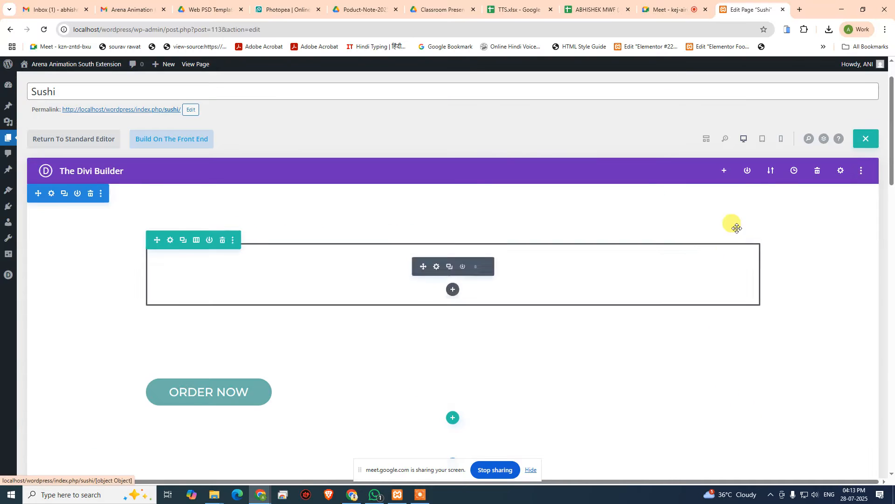
key("ctrl+s")
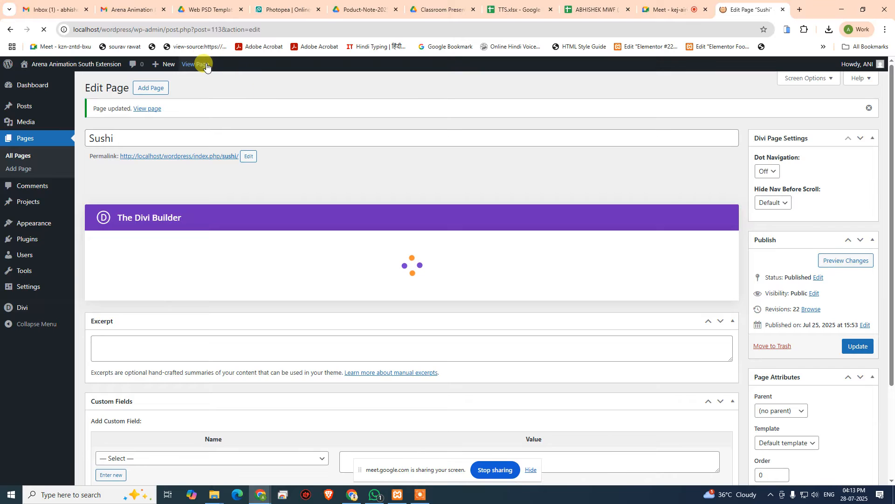
middle_click(206, 65)
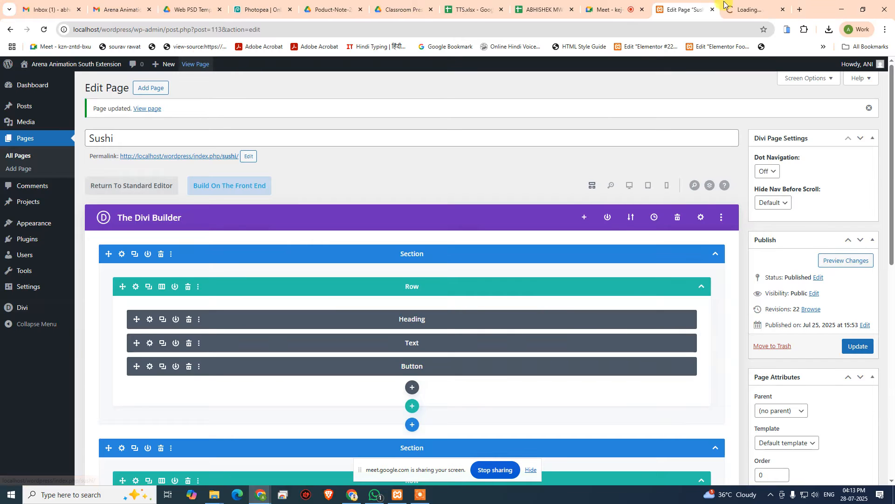
left_click(725, 6)
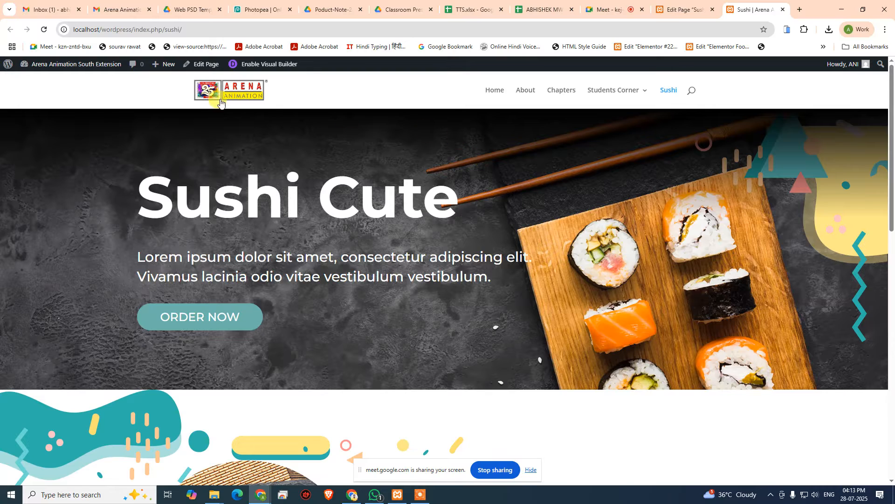
left_click(684, 7)
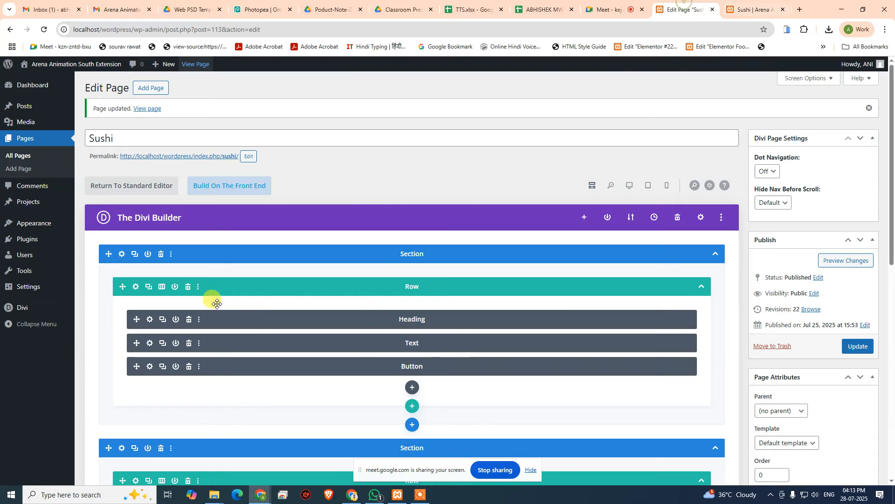
mouse_move(28, 111)
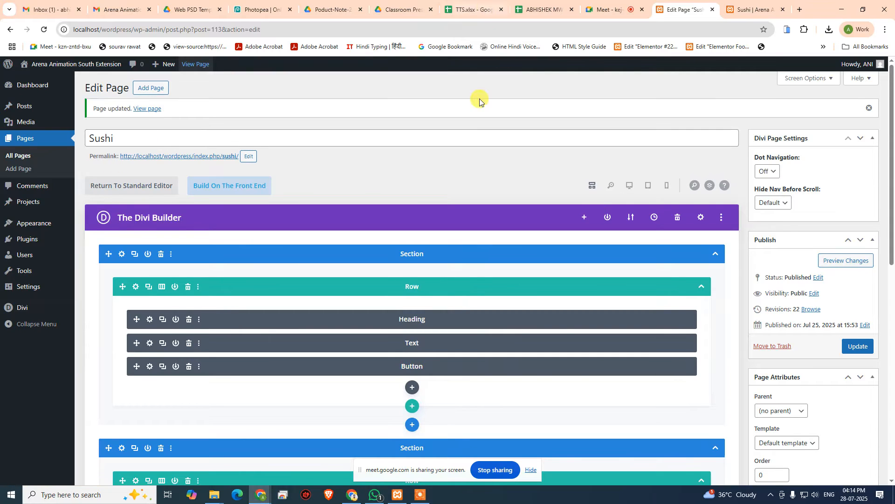
scroll(480, 101, "down", 4)
scroll(415, 160, "up", 2)
mouse_move(39, 235)
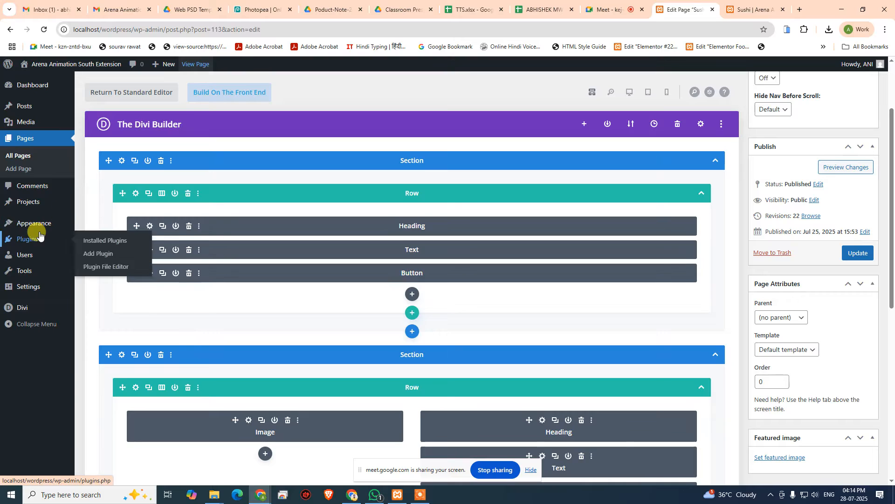
scroll(650, 124, "up", 3)
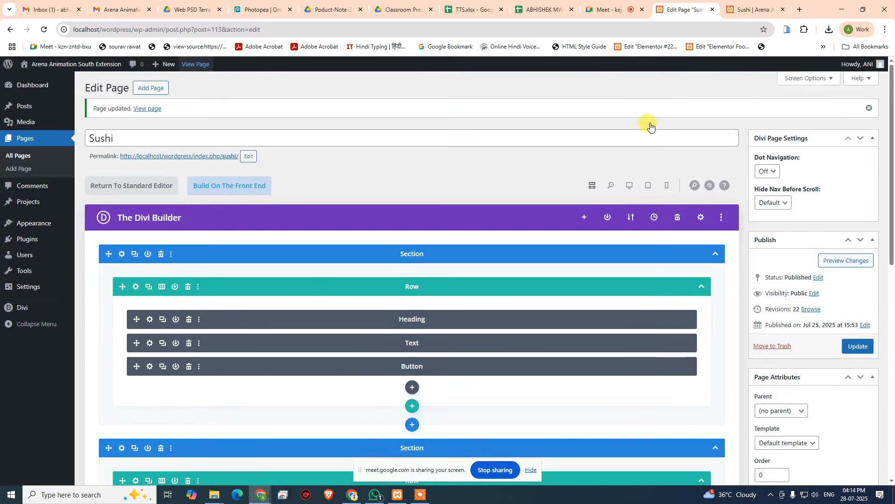
left_click(755, 9)
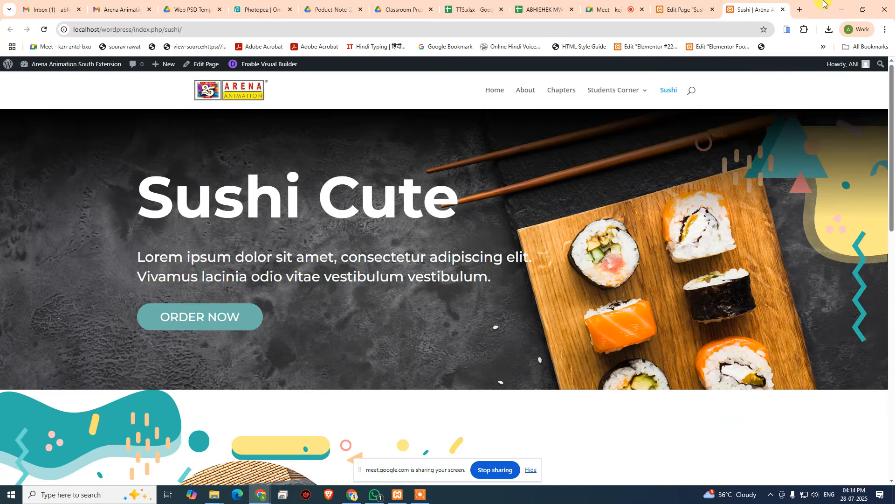
left_click(689, 17)
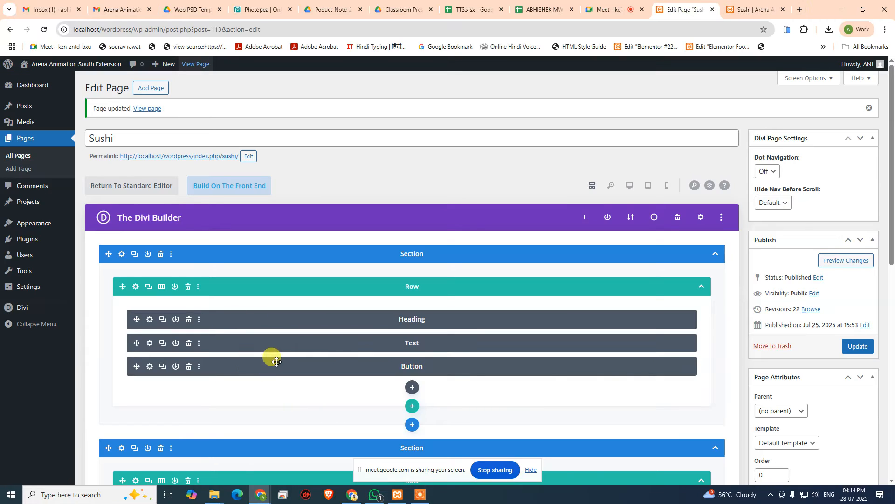
- Open the installed themes page and check which theme is active
mouse_move(28, 262)
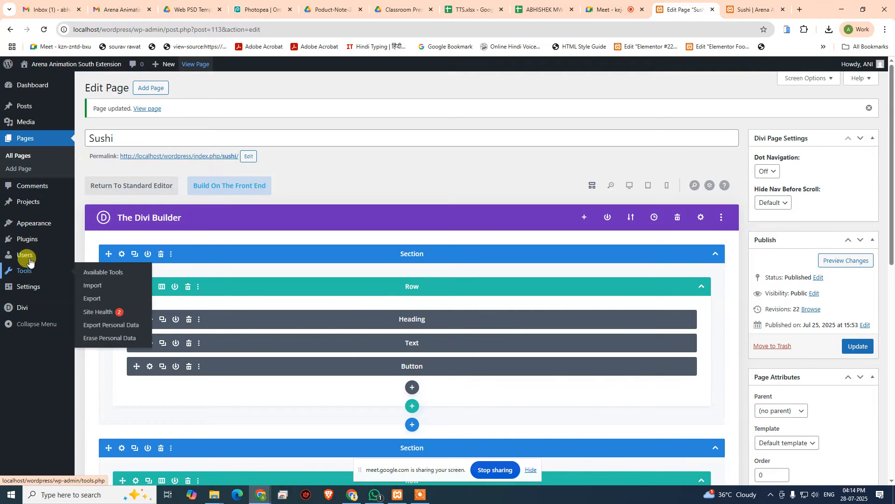
mouse_move(21, 221)
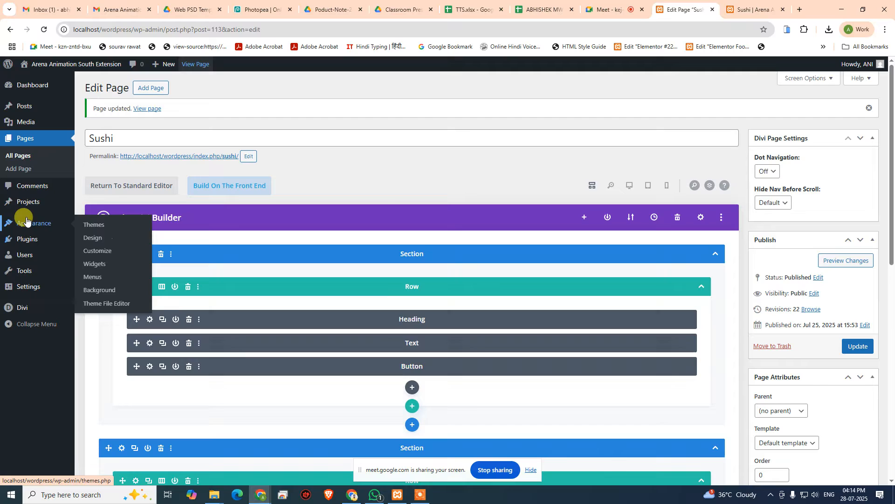
left_click(88, 225)
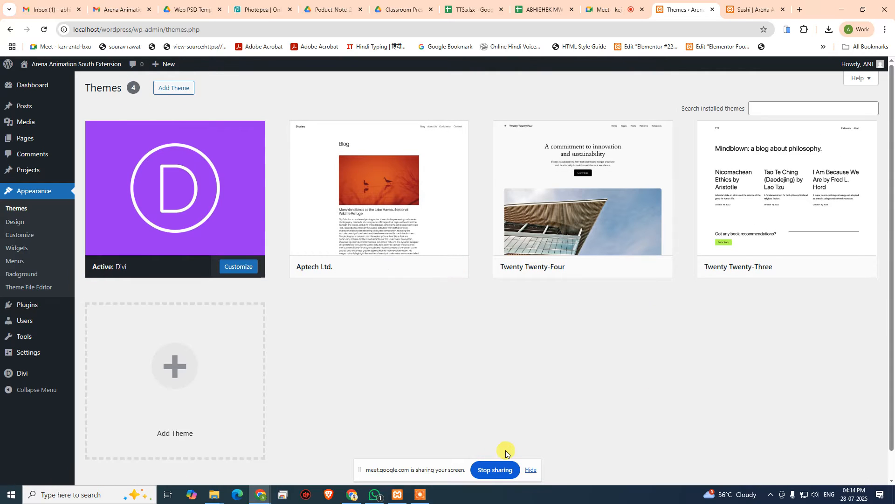
mouse_move(140, 237)
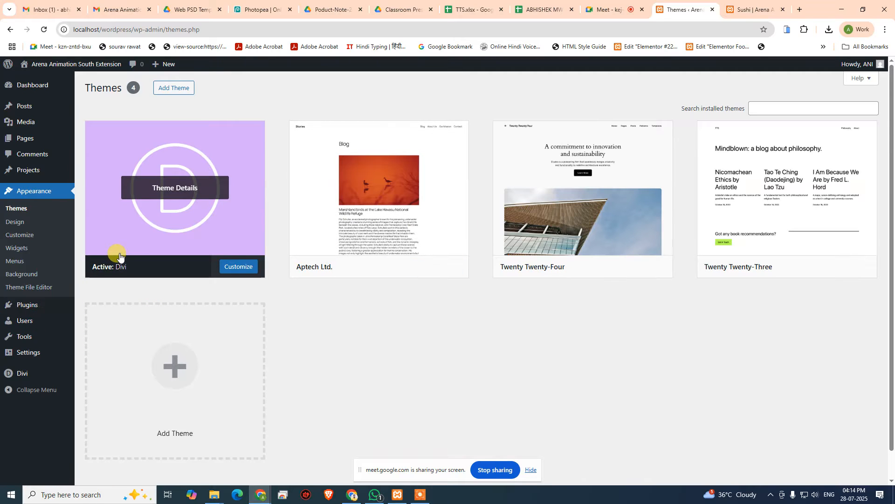
- Open the zip upload form for adding a new plugin and start choosing a file
mouse_move(23, 306)
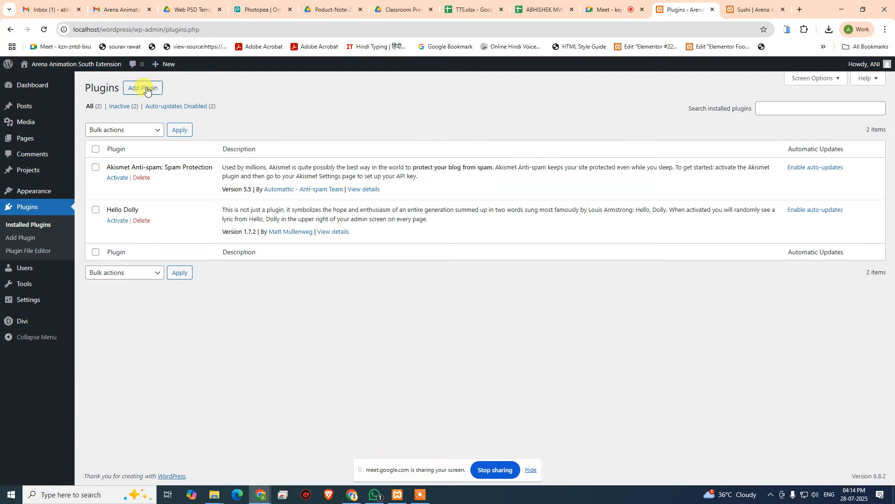
left_click(144, 88)
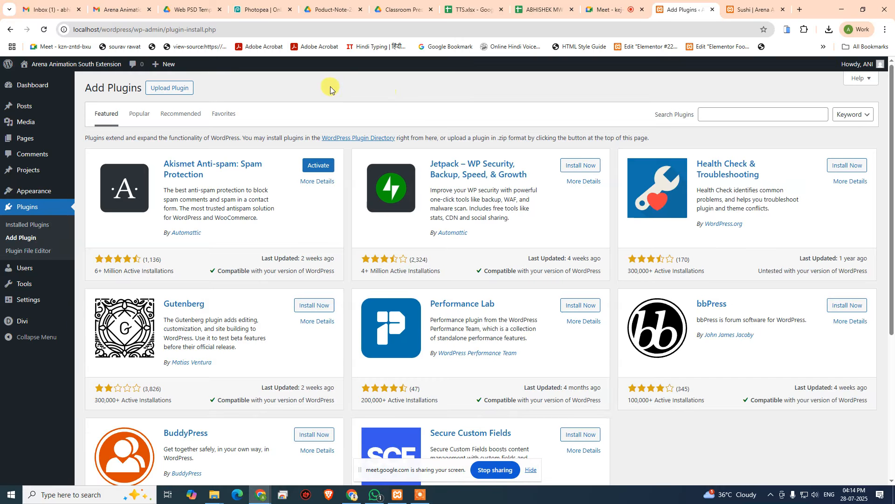
left_click(179, 88)
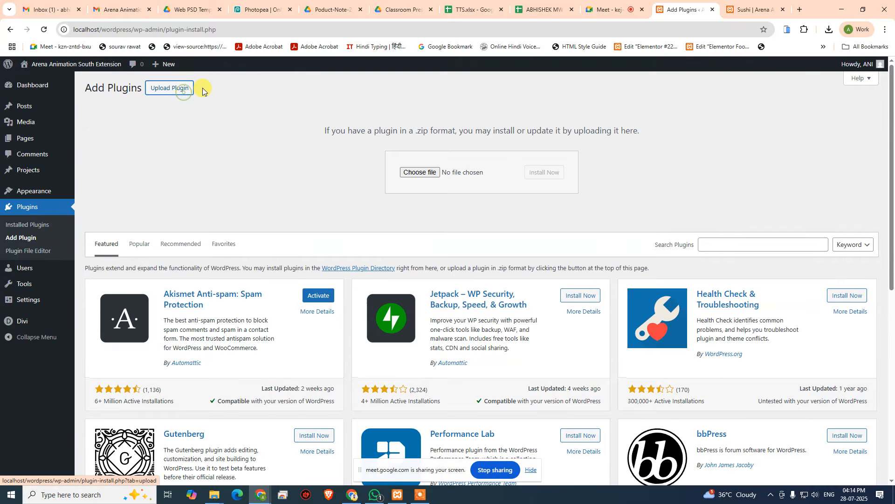
left_click(416, 180)
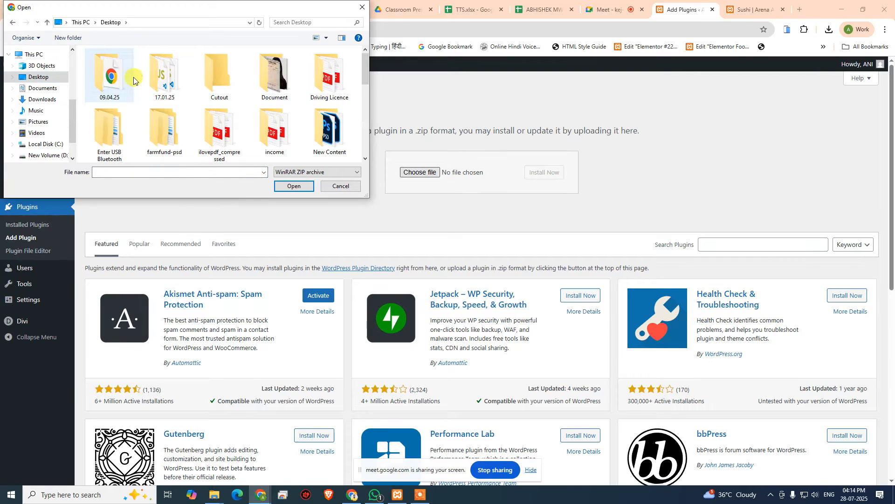
scroll(133, 77, "down", 1)
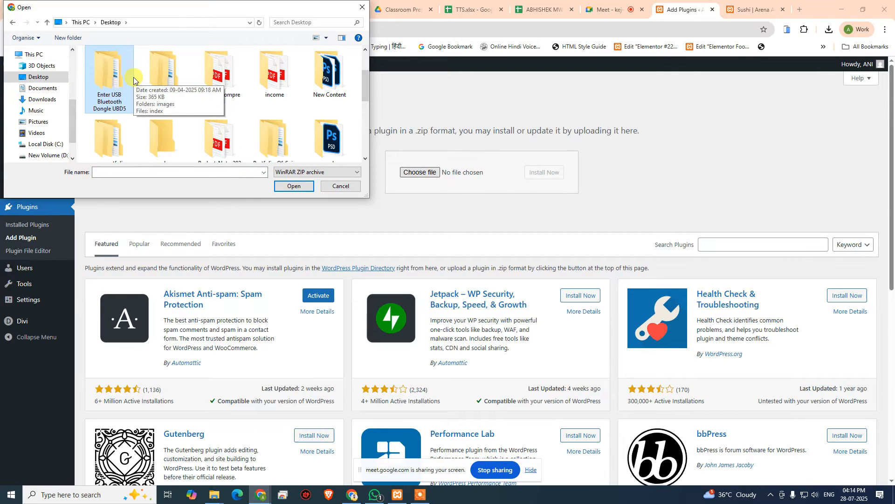
left_click(39, 98)
left_click(201, 99)
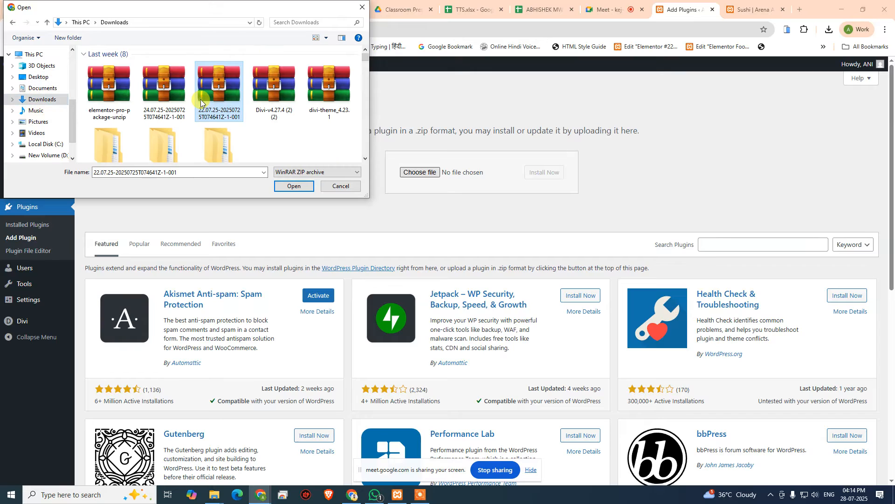
key("e")
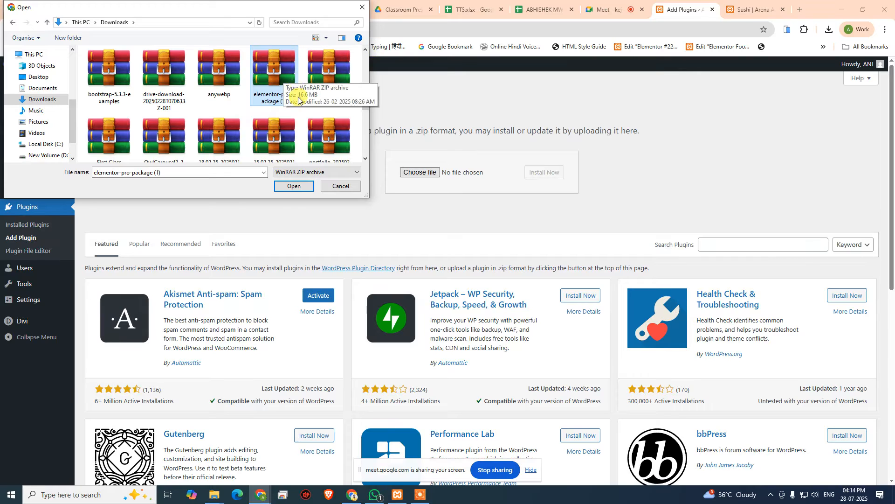
right_click(267, 83)
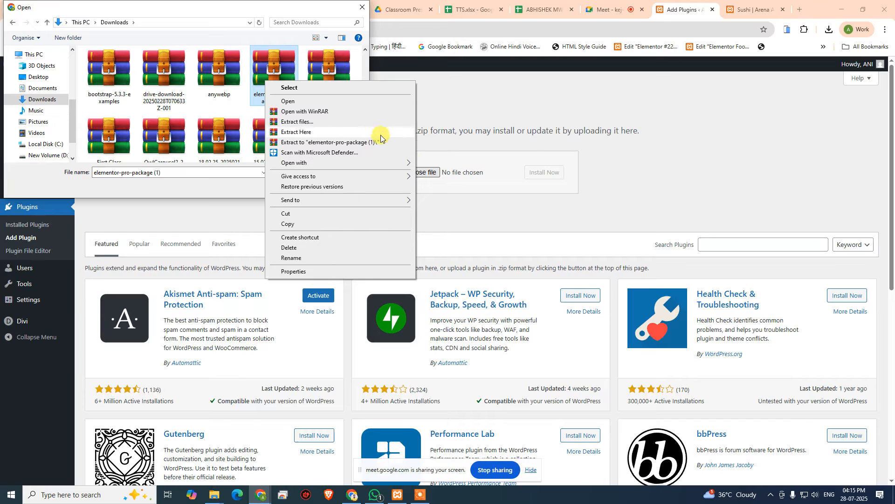
left_click(170, 447)
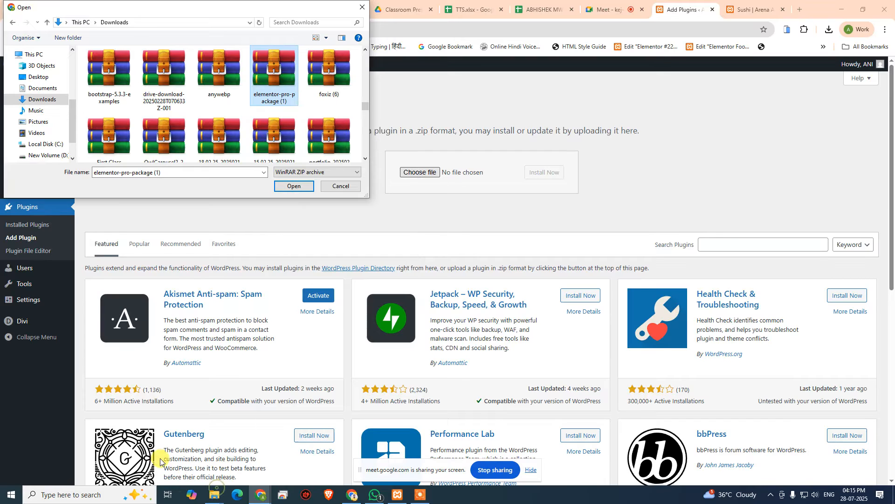
left_click(353, 185)
- Open the C: drive in File Explorer and go to the Downloads folder
key("super")
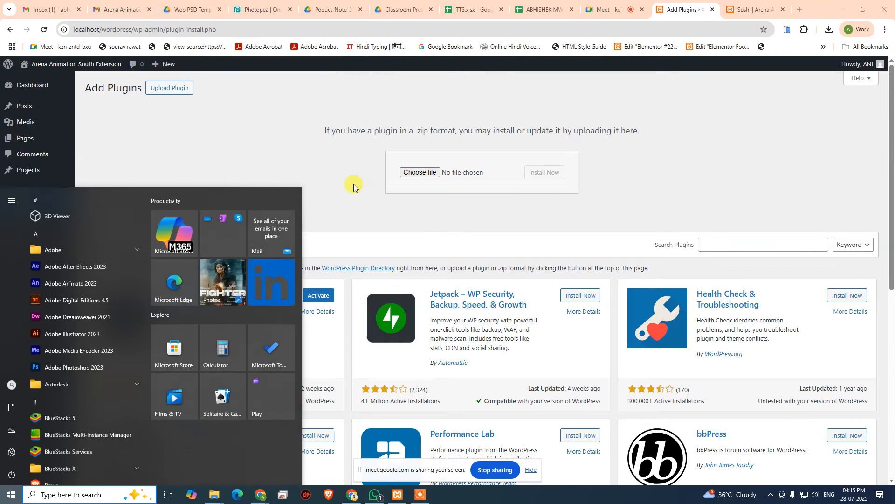
type("c:")
key("Escape")
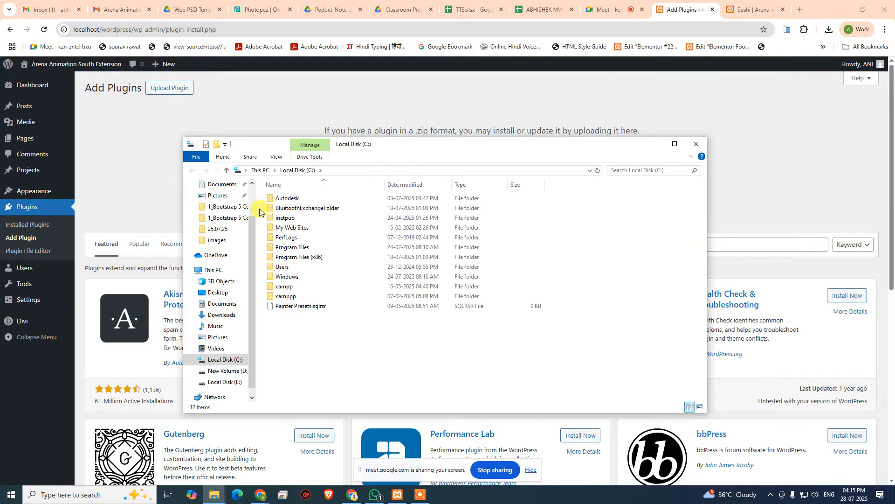
scroll(252, 299, "up", 3)
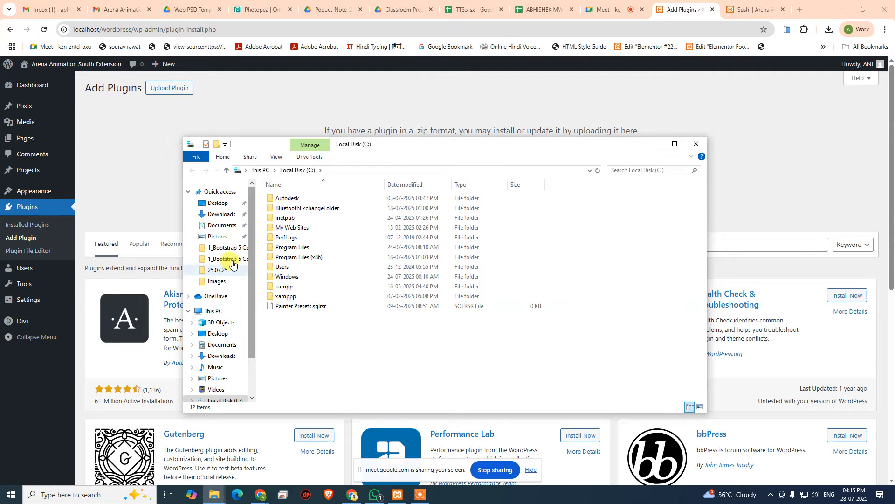
left_click(222, 214)
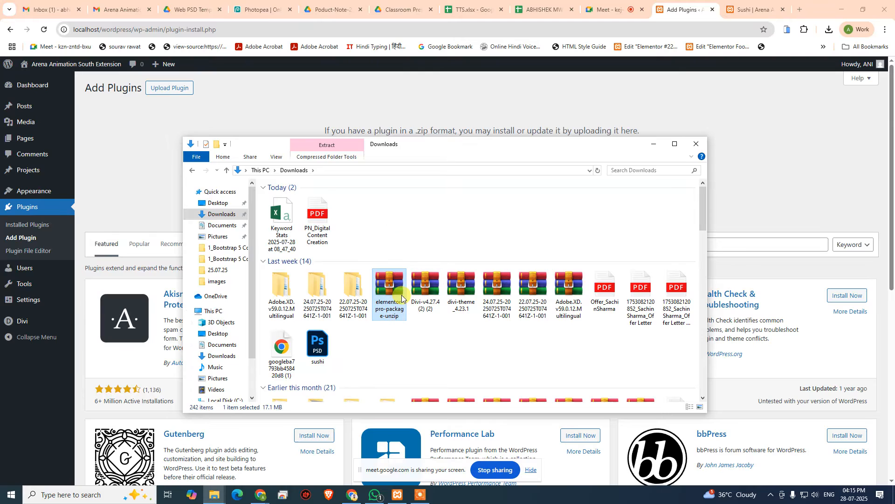
- Extract the elementor-pro-package-unzip archive in Downloads into a folder of the same name
right_click(397, 298)
left_click(443, 348)
scroll(394, 262, "down", 5)
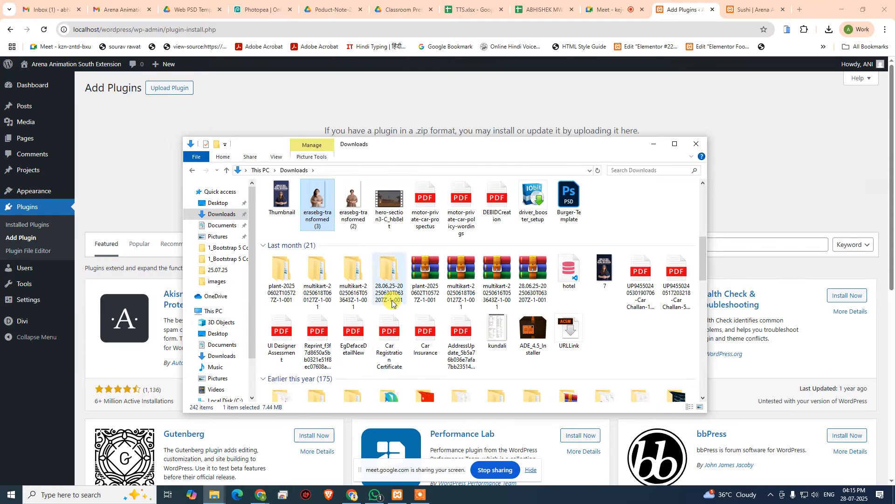
left_click(455, 224)
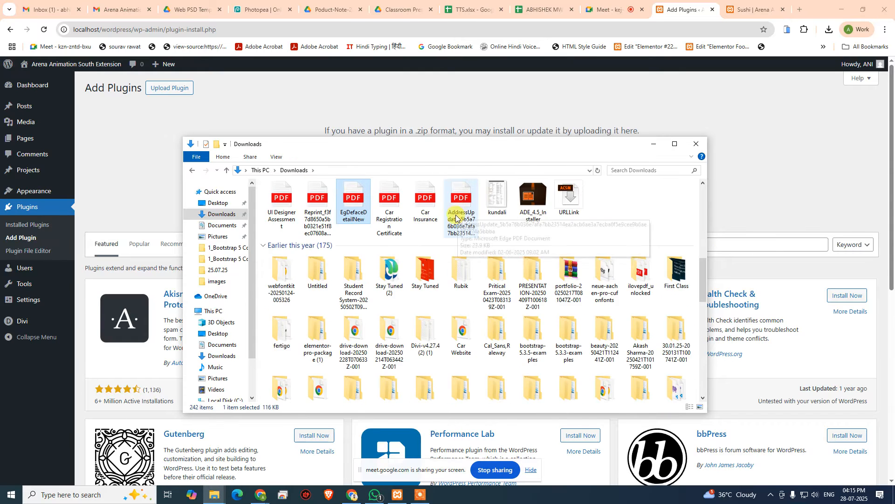
right_click(384, 304)
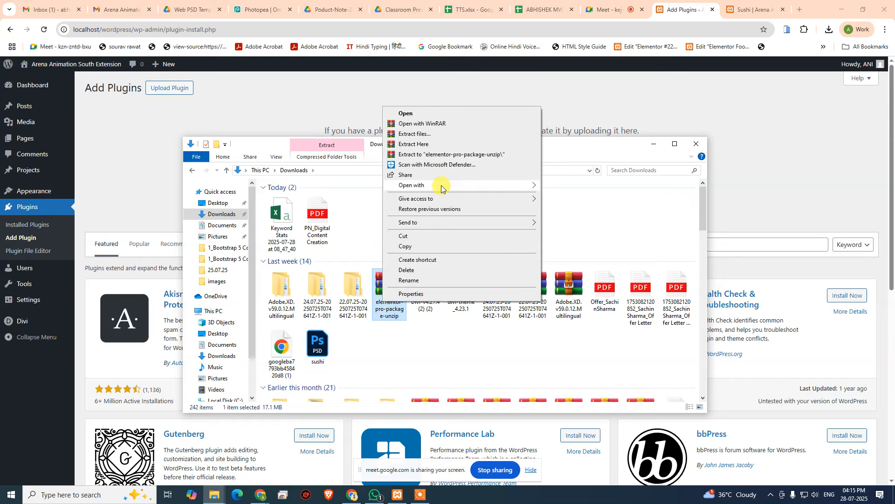
left_click(447, 153)
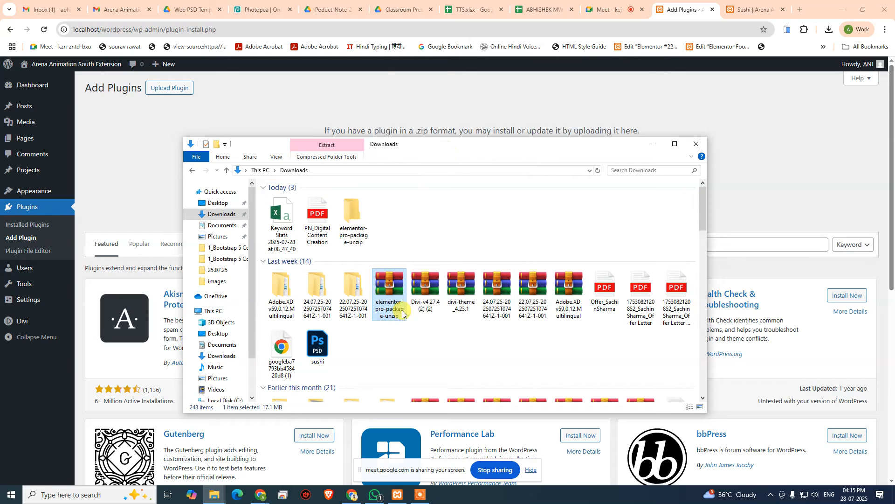
- Open the extracted elementor-pro-package-unzip folder and copy its full path
double_click(362, 239)
left_click_drag(292, 255, 418, 174)
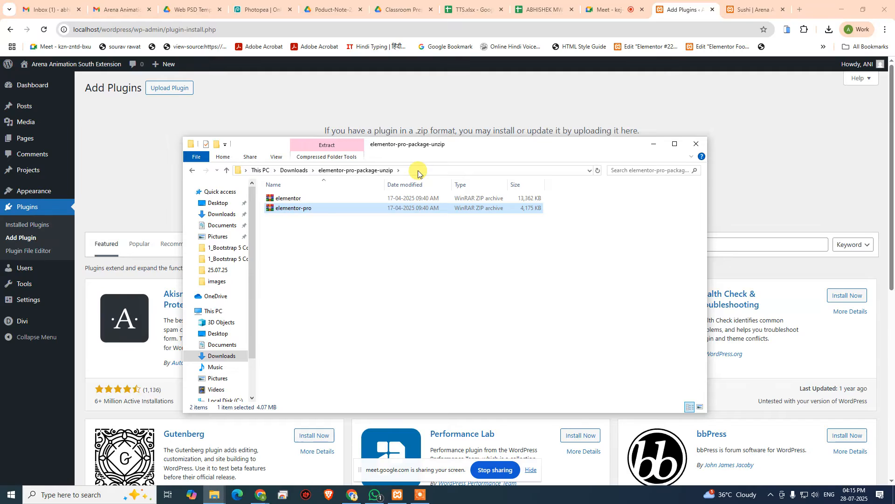
left_click(385, 297)
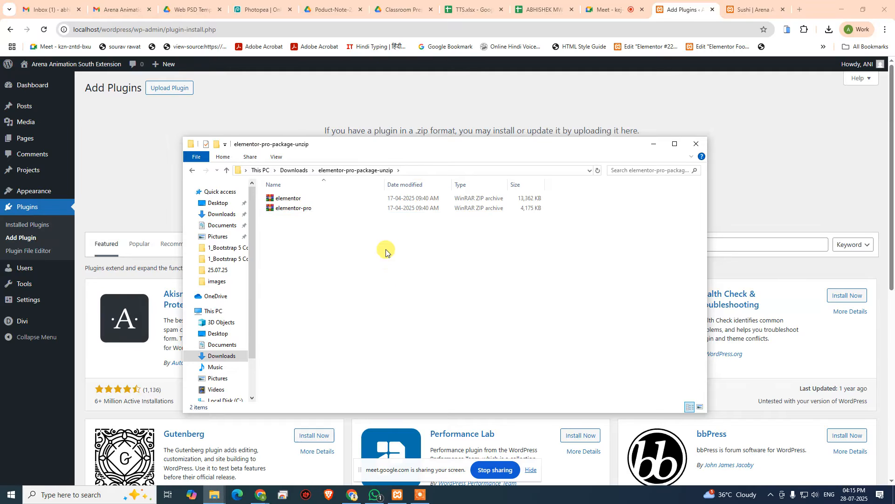
left_click(390, 171)
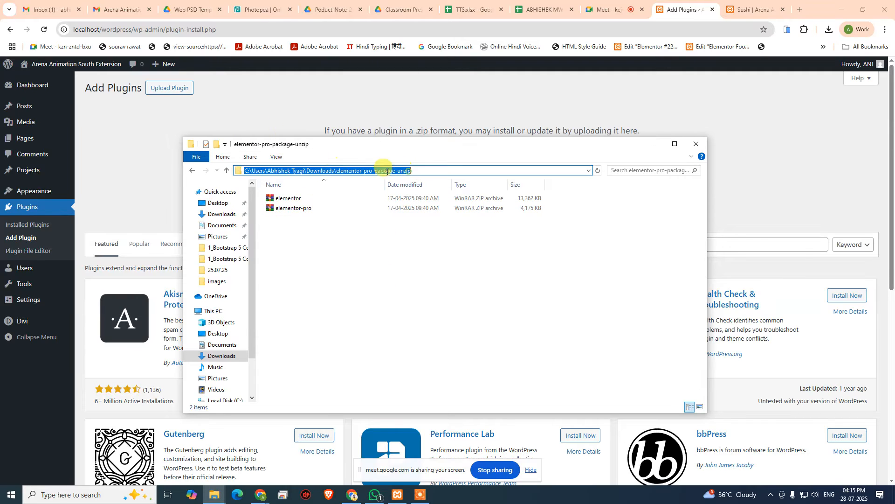
key("ctrl+c")
- Upload elementor.zip from the copied folder path to the WordPress plugin uploader and install it
key("alt+Tab")
left_click(418, 173)
key("ctrl+v")
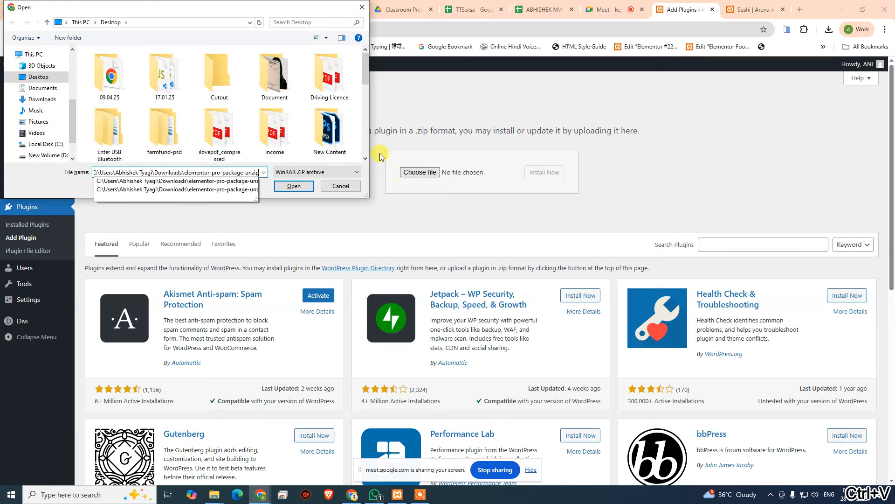
key("Return")
double_click(143, 64)
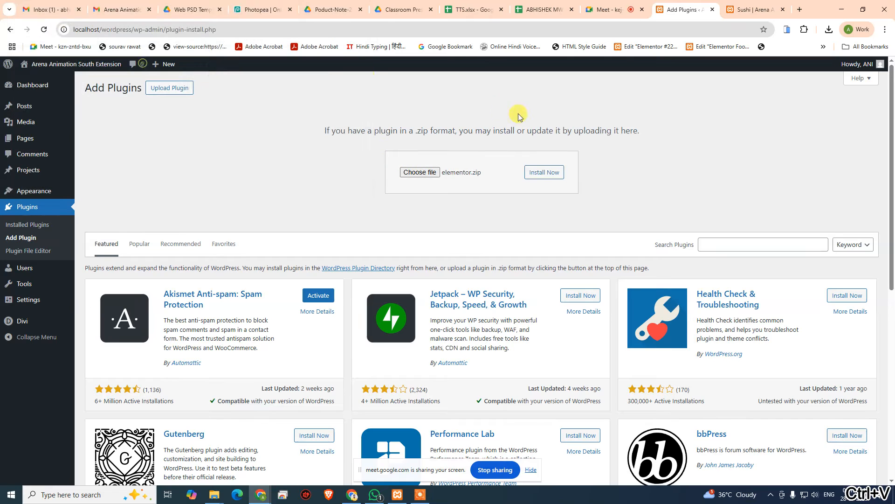
left_click(538, 174)
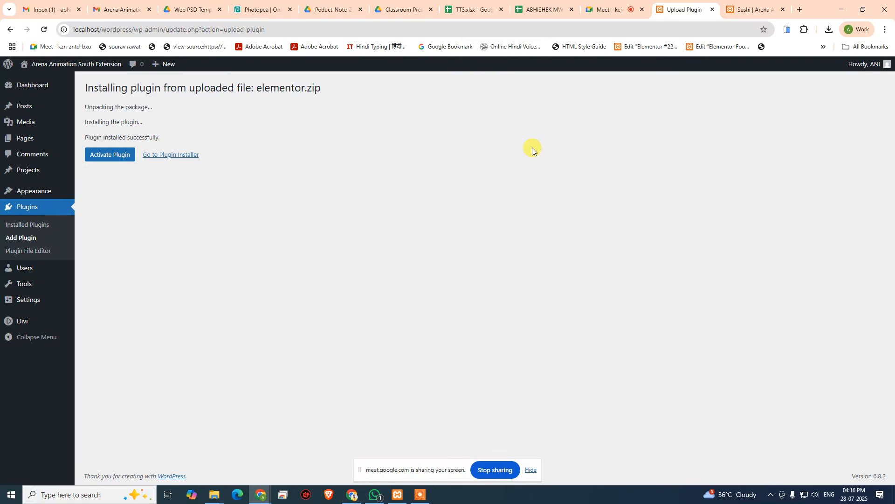
- Upload elementor-pro.zip as another new plugin, install it and activate it
left_click(16, 225)
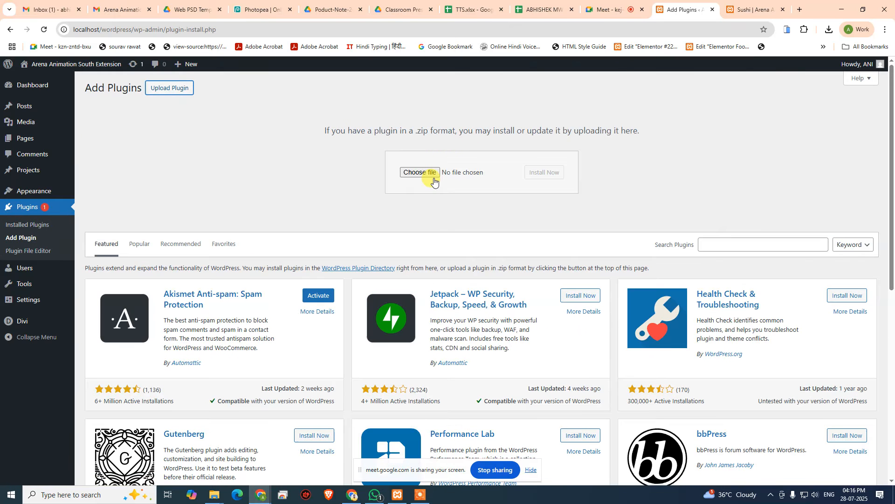
left_click(433, 181)
double_click(160, 74)
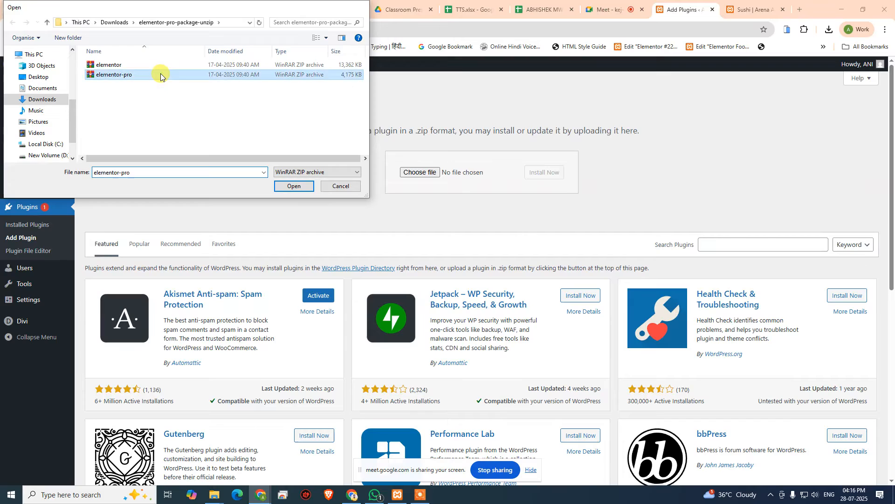
left_click(539, 173)
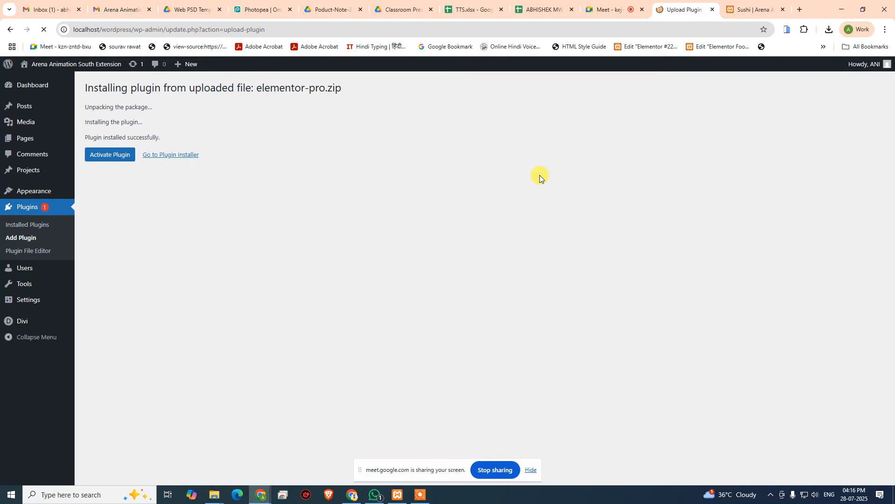
left_click(120, 154)
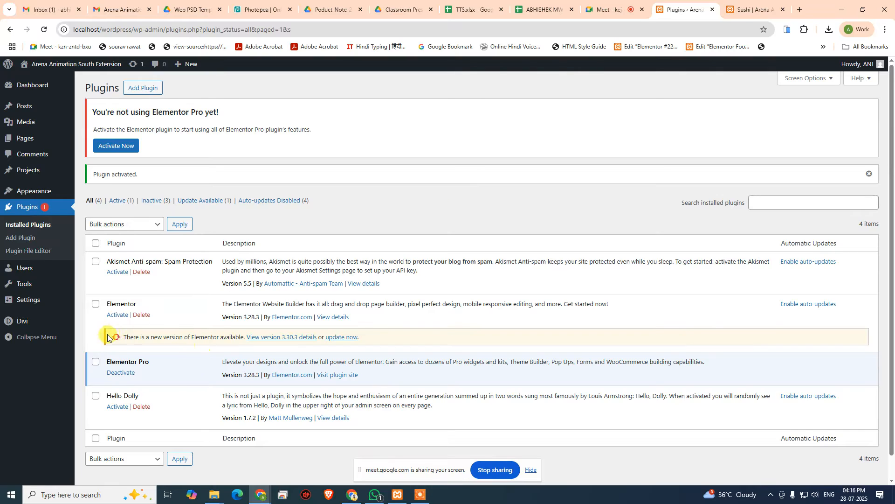
- Bulk-activate the Elementor and Elementor Pro plugins and reload the installed plugins list
left_click(96, 304)
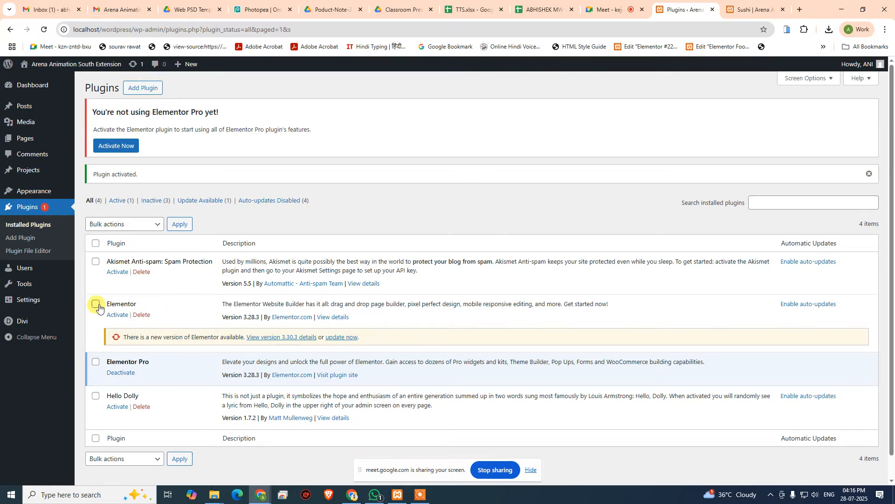
left_click(96, 361)
left_click(122, 226)
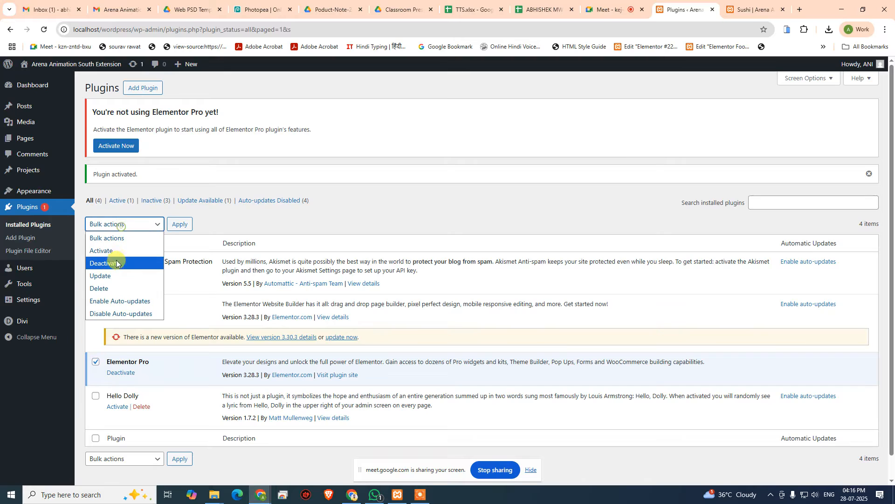
left_click(119, 250)
left_click(173, 226)
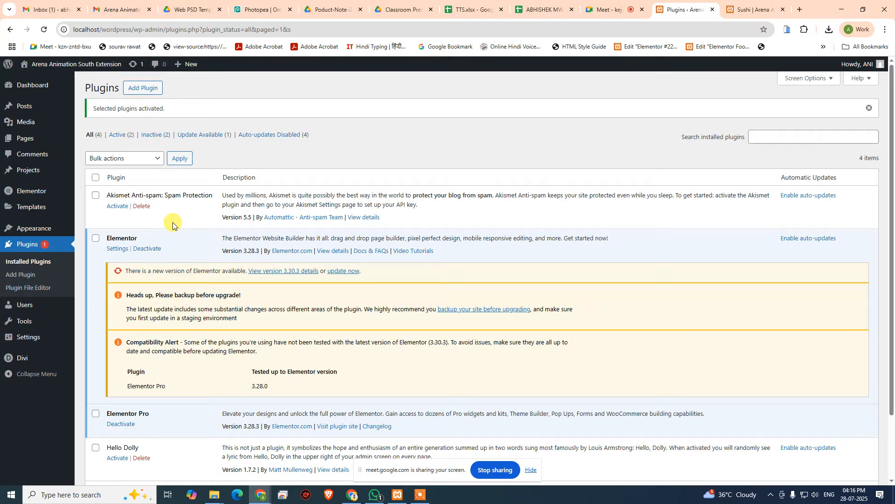
left_click(36, 261)
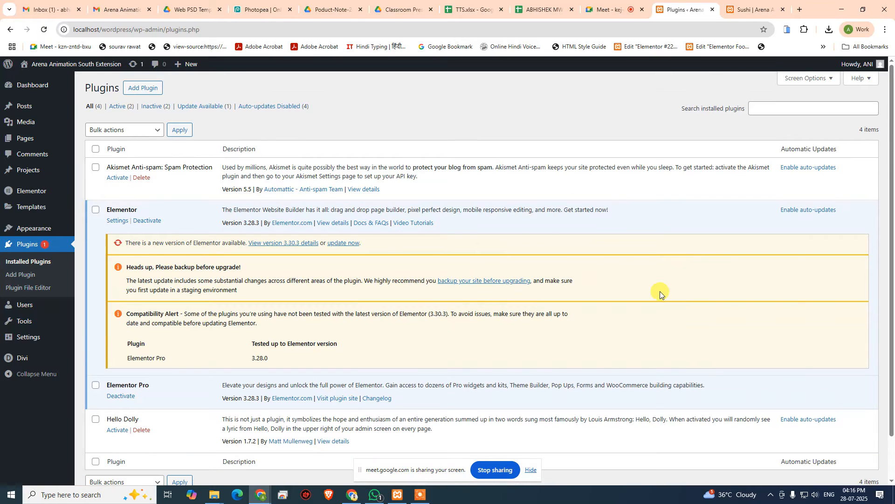
- Look through the Downloads folder for Elementor packages and check the properties of the elementor-pro-package (1) archive
key("alt+Tab")
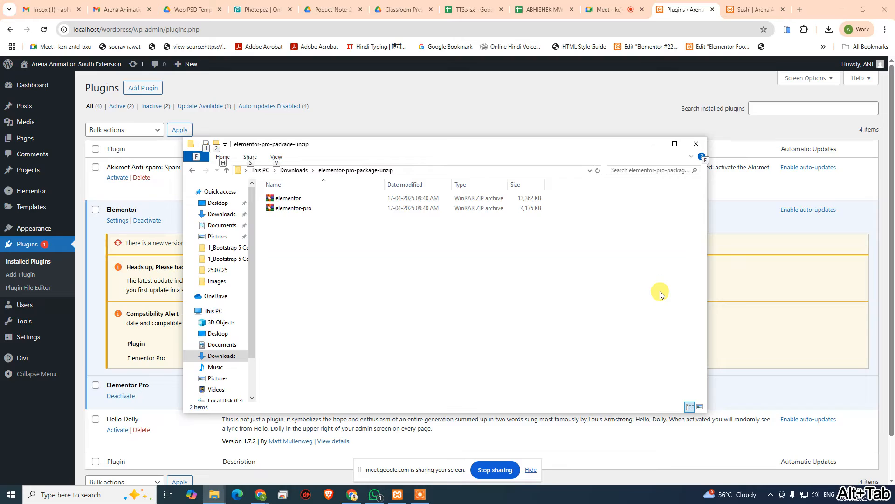
key("alt+Up")
left_click(659, 293)
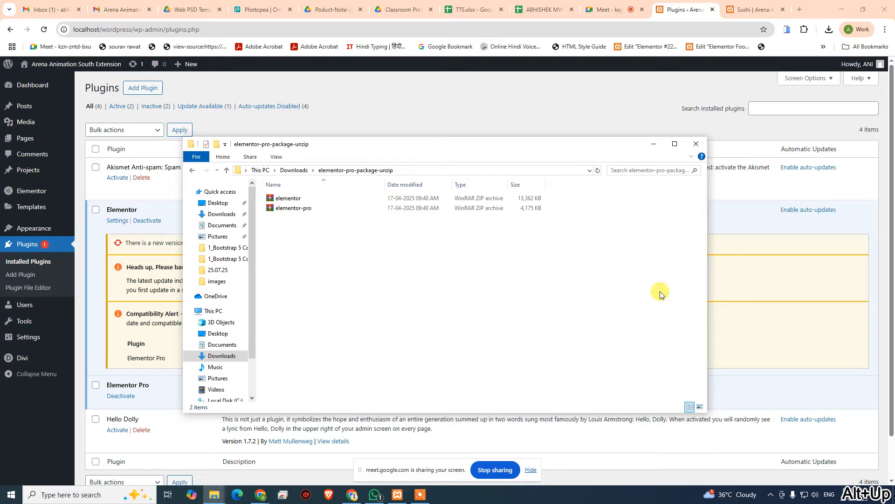
key("alt+Up")
key("Down")
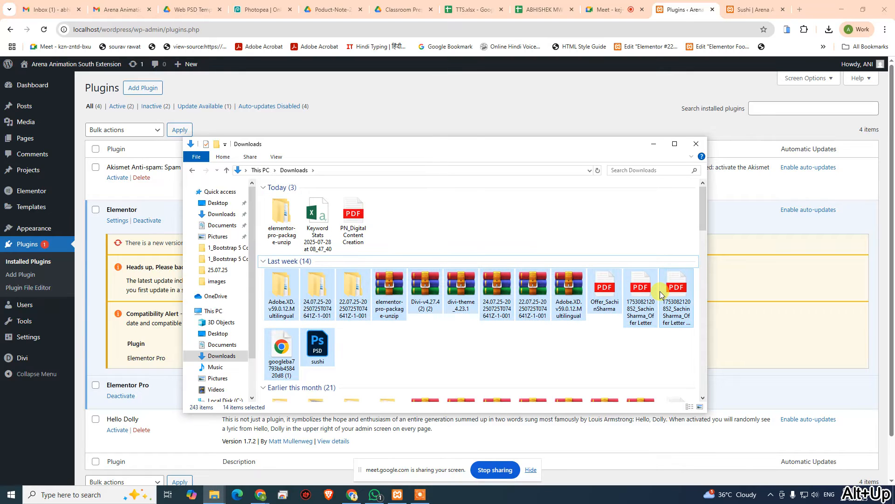
key("Down")
key("e")
key("e")
key("e")
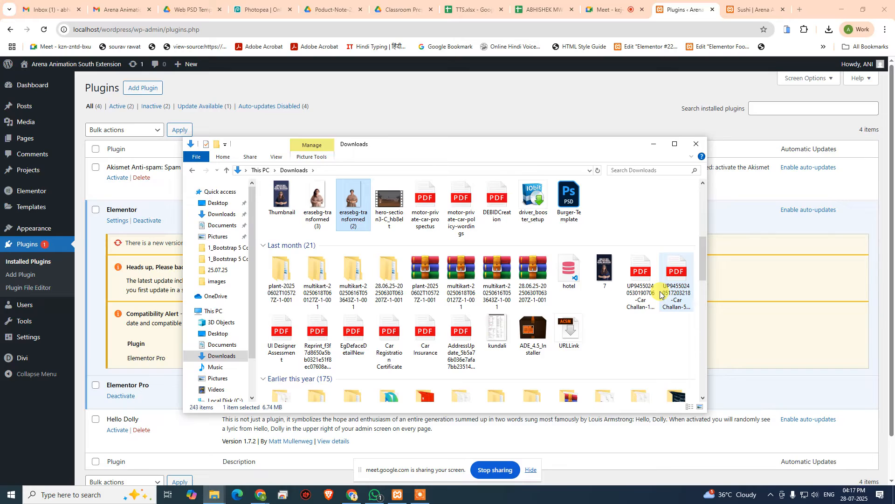
key("e")
key("e")
key("e")
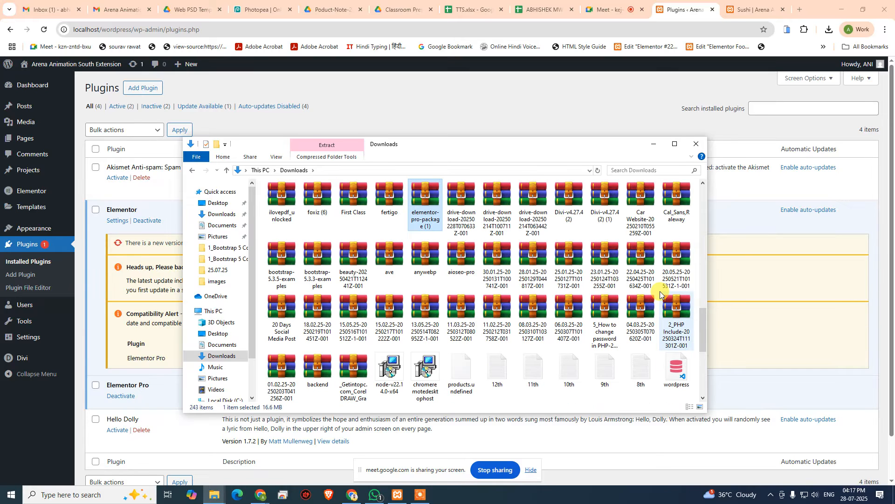
key("alt+Return")
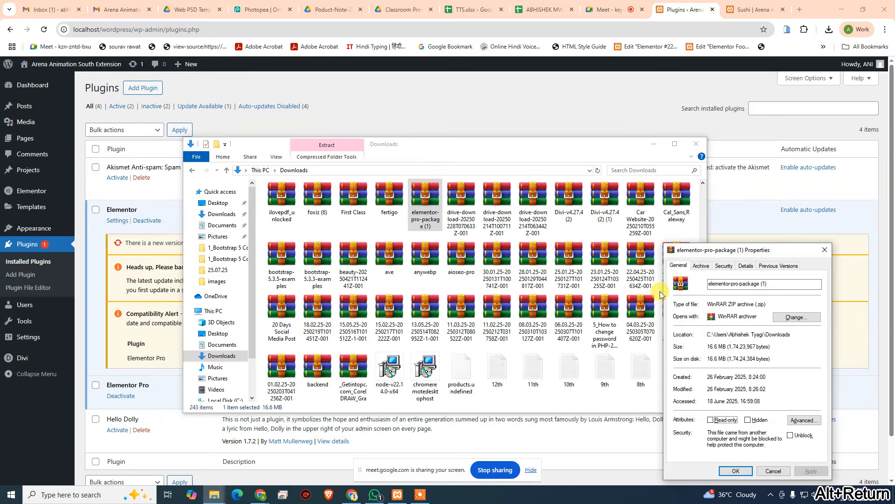
key("Escape")
key("alt+Up")
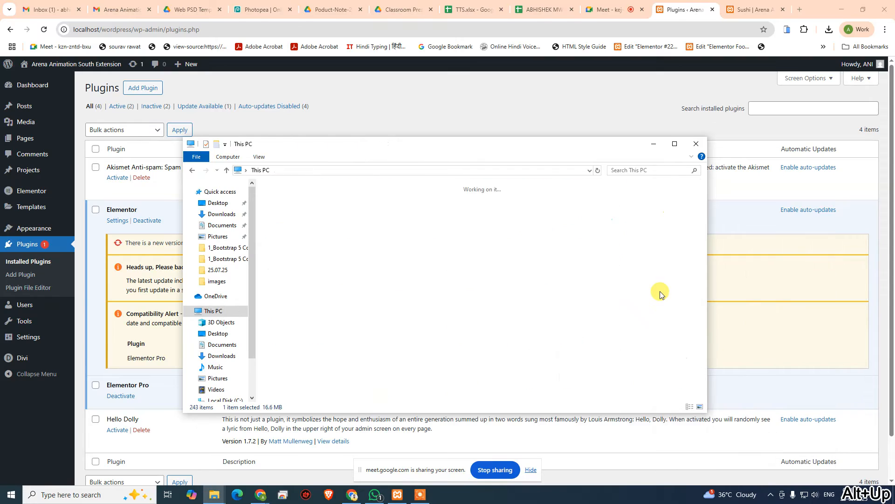
- Open the shineads.in website in a new browser tab
left_click(800, 9)
type("shi")
key("Return")
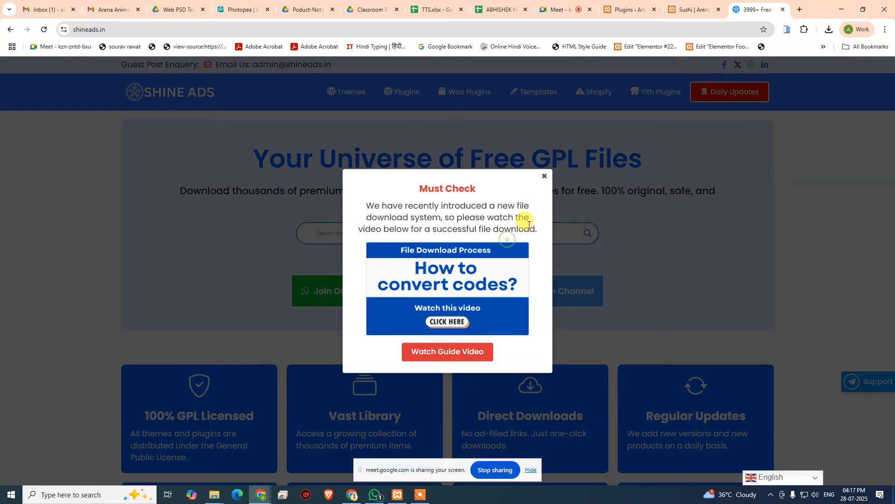
- Dismiss the download notice and search the shineads.in site for "elementor pro"
left_click(544, 174)
left_click(513, 232)
type("elemen")
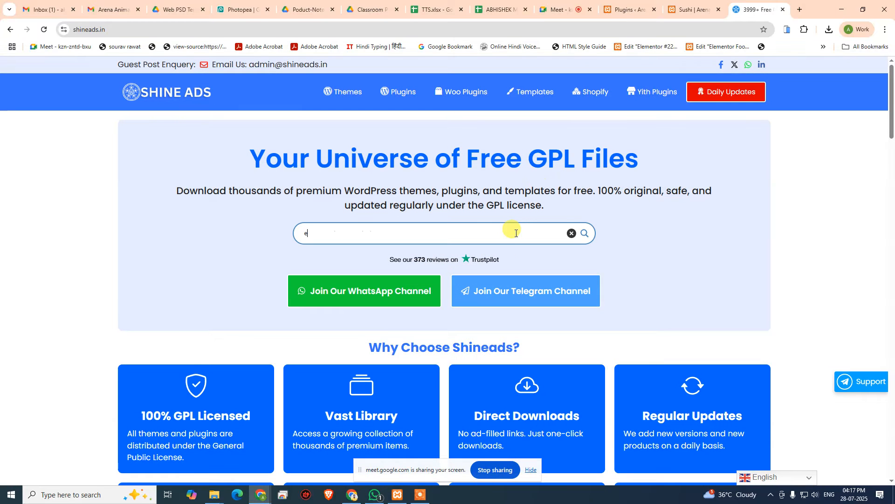
type("tor pro")
key("Return")
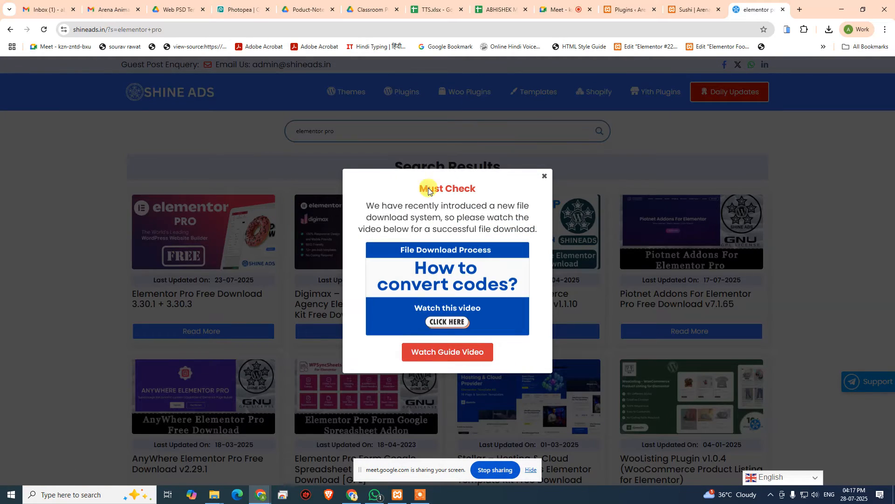
- Open the Elementor Pro Free Download 3.30.1 + 3.30.3 page from the search results and dismiss its notice
left_click(545, 176)
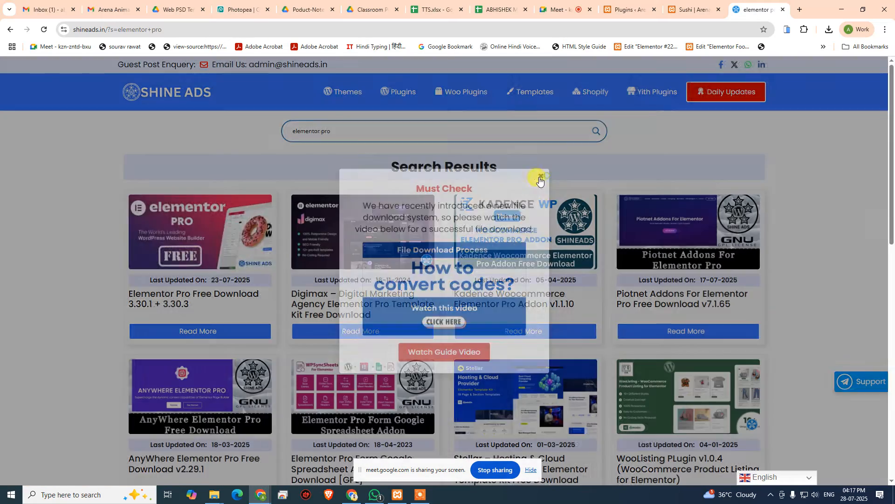
left_click(236, 237)
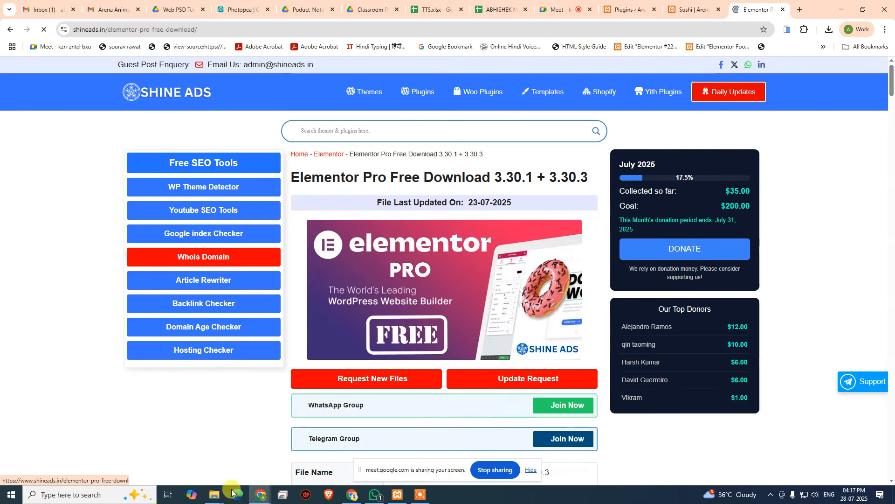
left_click(422, 495)
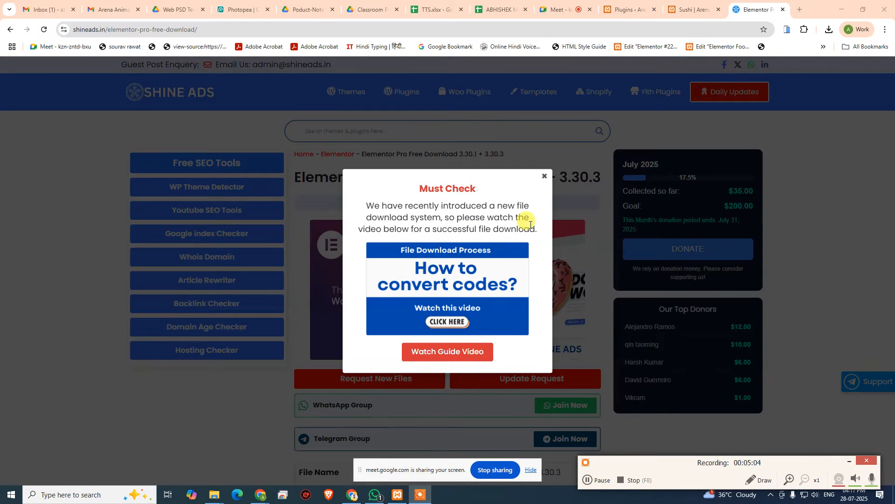
left_click(543, 176)
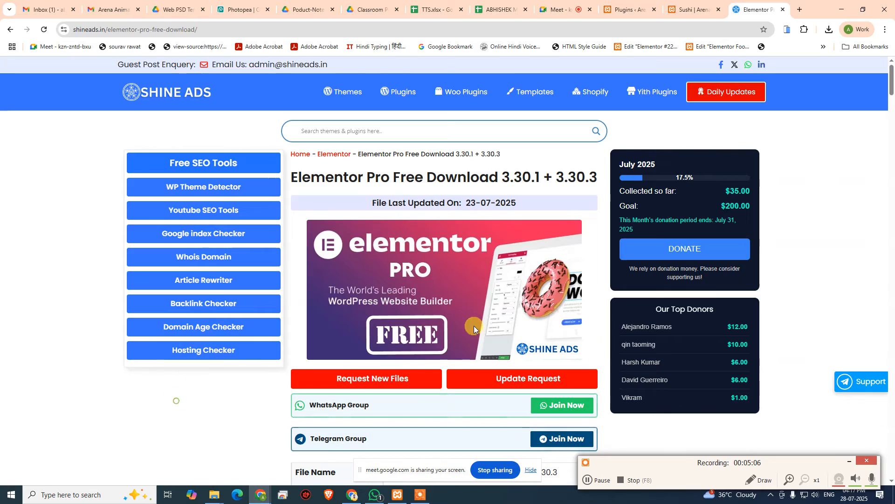
- Follow a Mega download link on the Elementor Pro page and download elementor-pro-package-unzip.zip
scroll(653, 354, "down", 2)
scroll(653, 355, "down", 20)
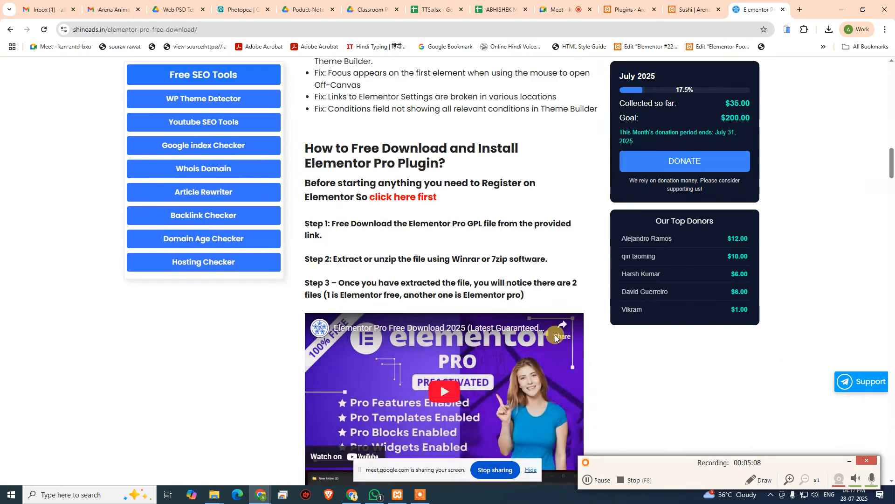
scroll(562, 340, "down", 20)
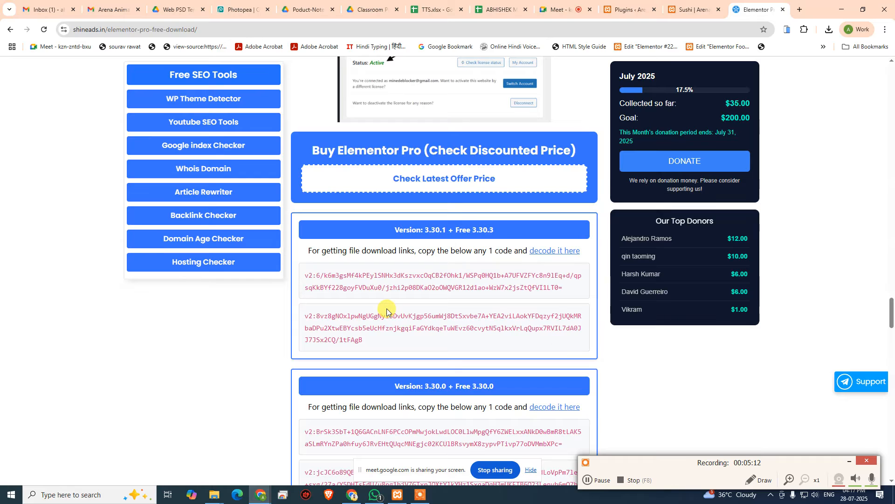
scroll(391, 308, "down", 6)
scroll(395, 308, "down", 8)
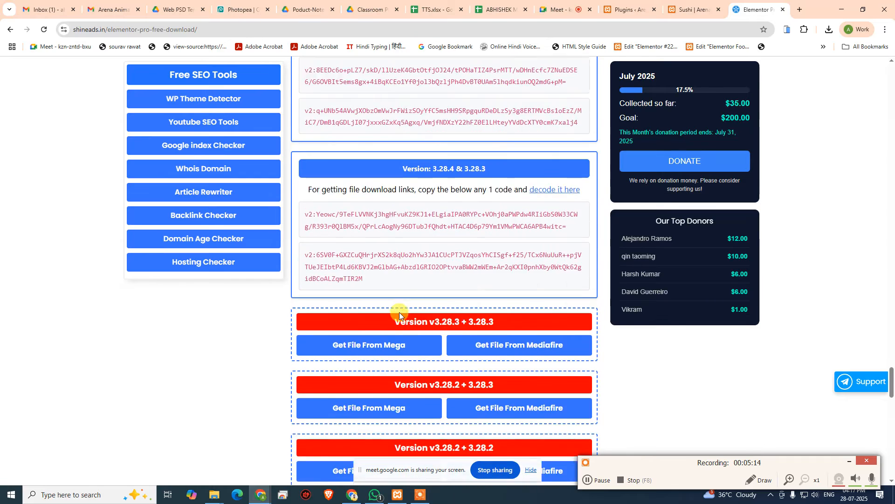
left_click(416, 202)
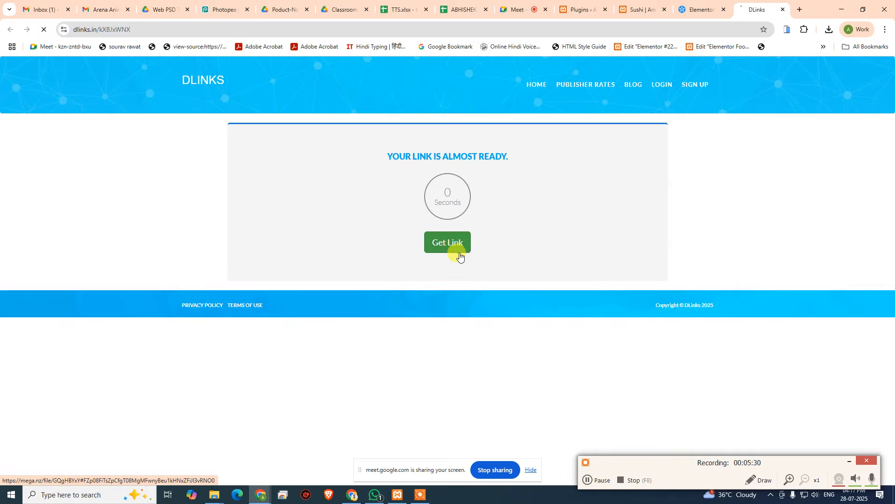
left_click(460, 254)
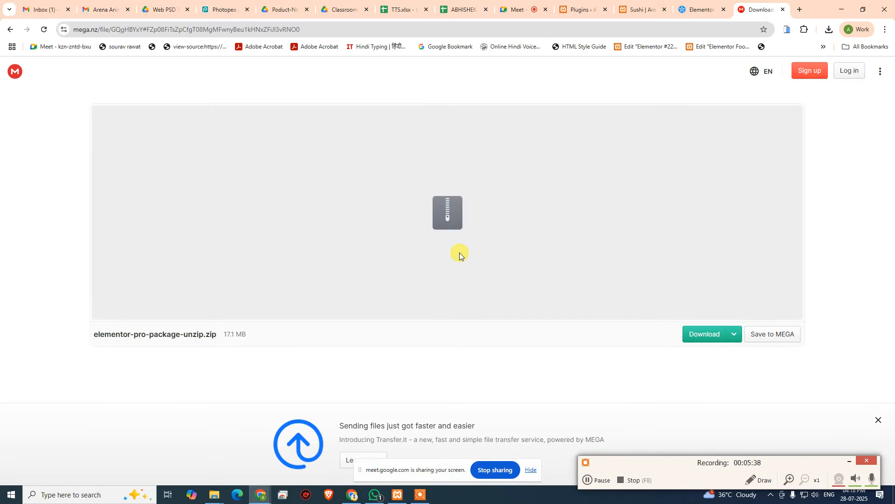
left_click(694, 334)
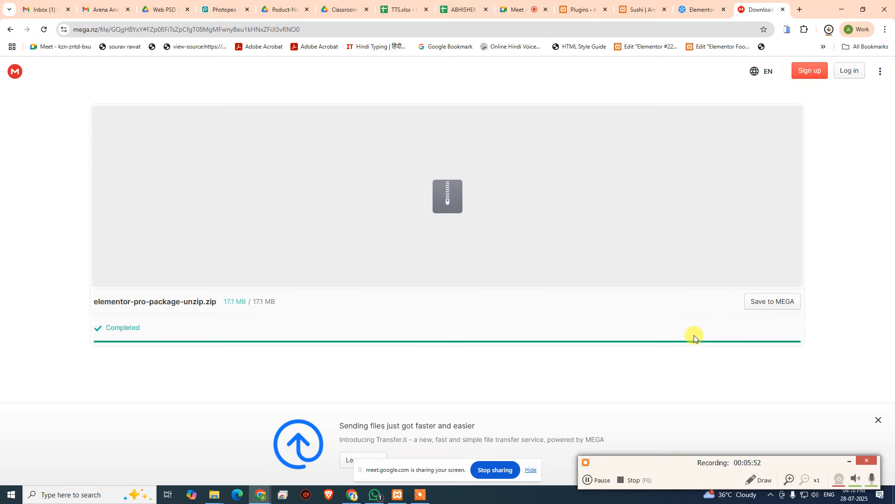
- Check the recent downloads and open the Downloads folder containing the elementor-pro-package-unzip (1) archive
mouse_move(213, 492)
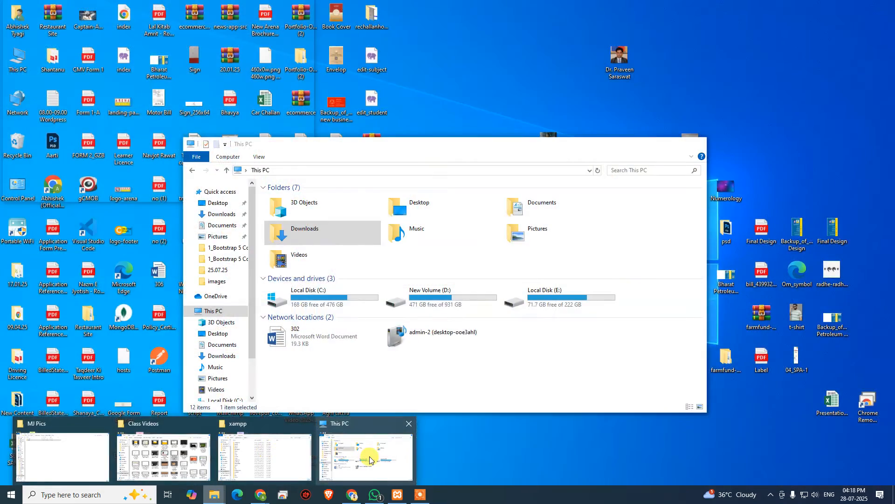
middle_click(323, 453)
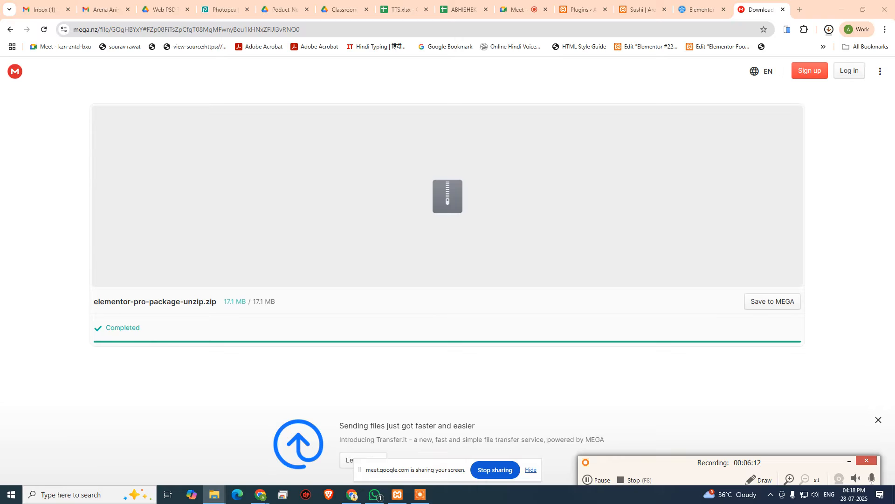
left_click(829, 29)
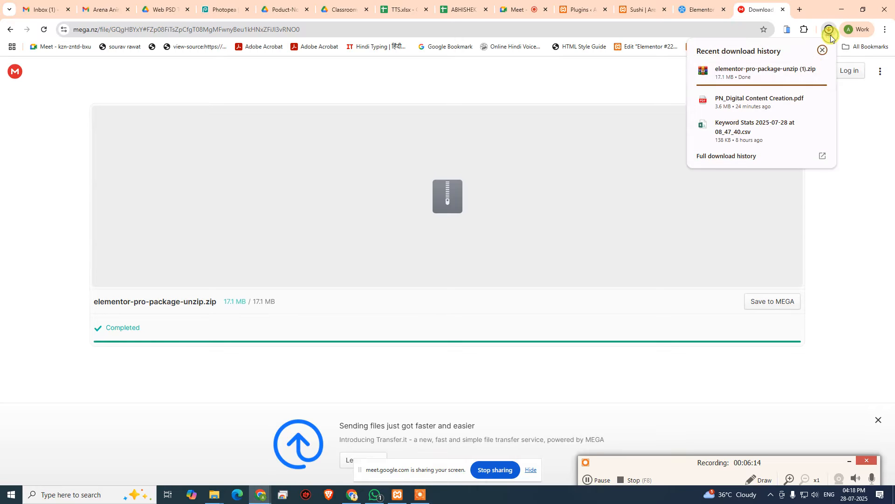
left_click(829, 29)
left_click(214, 494)
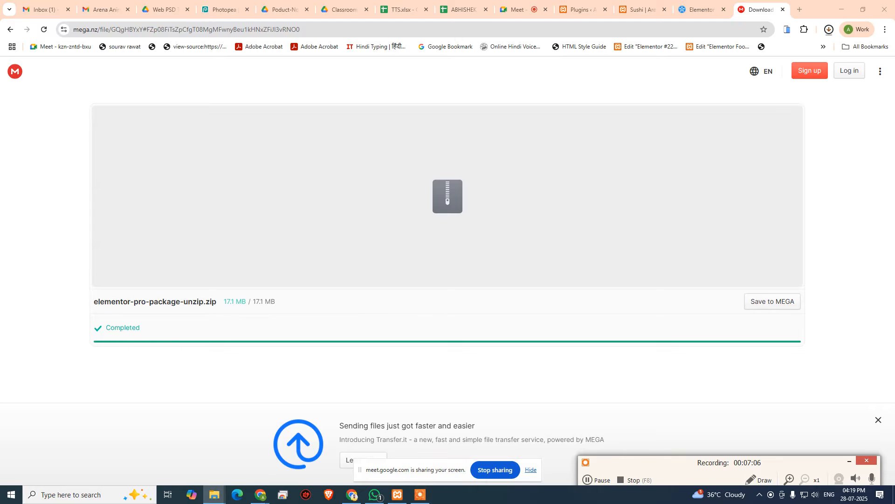
left_click(828, 29)
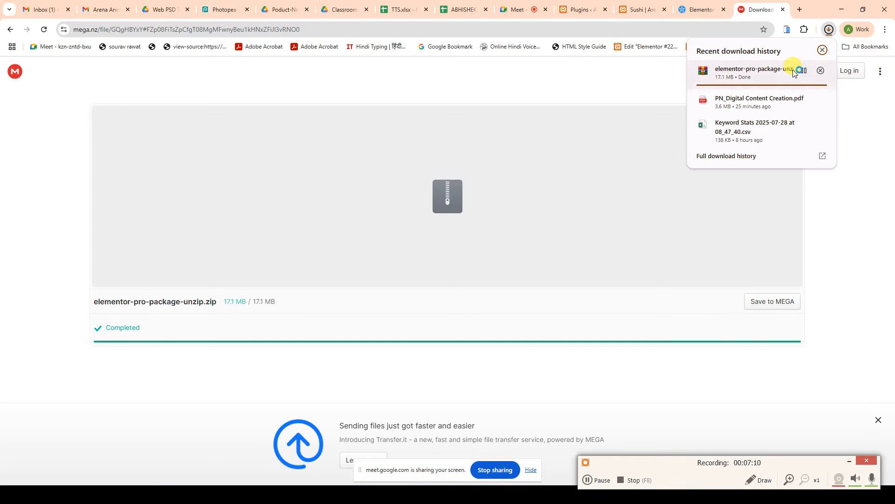
left_click(804, 100)
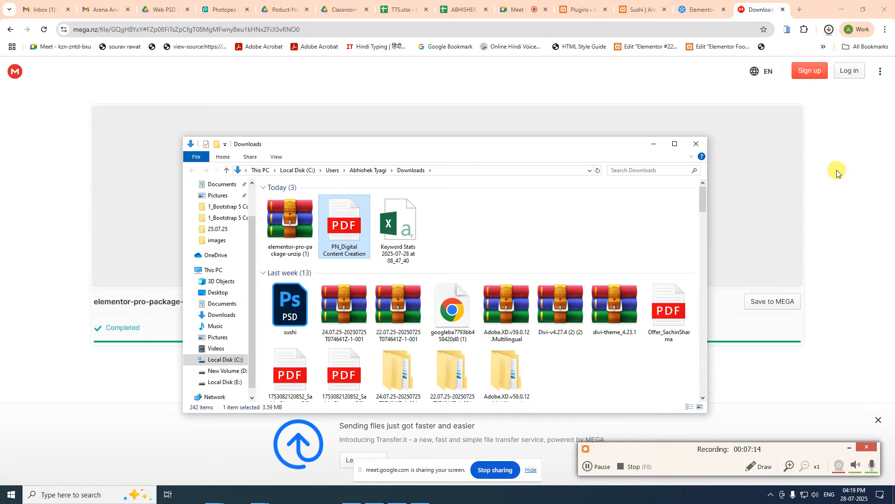
- Extract the elementor-pro-package-unzip (1) archive within Downloads, refresh the folder and move its window out of the way
left_click(290, 231)
right_click(289, 234)
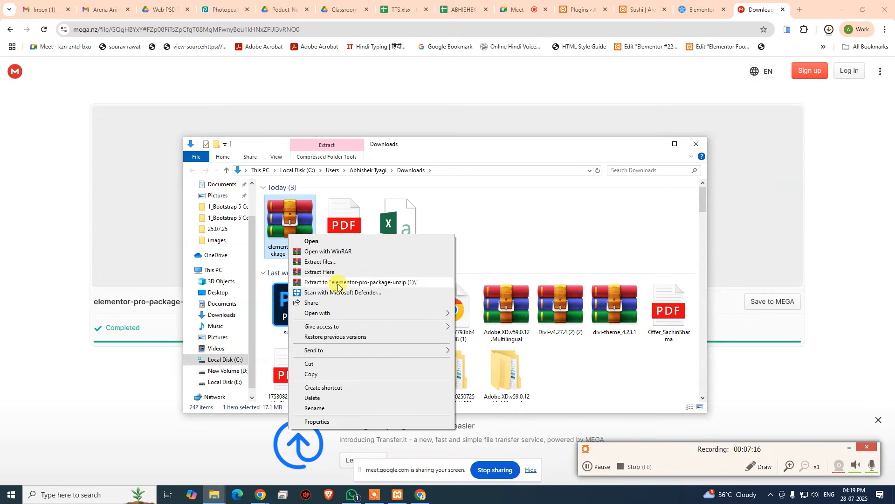
left_click(373, 272)
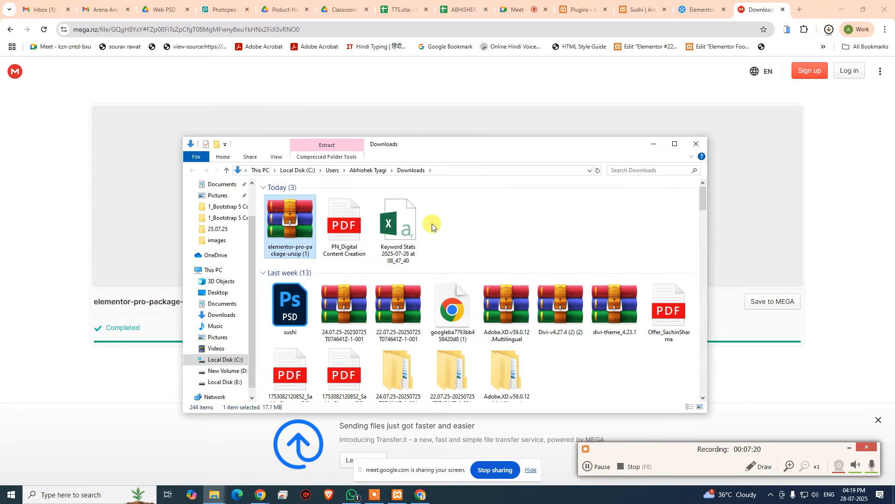
right_click(468, 233)
left_click(506, 269)
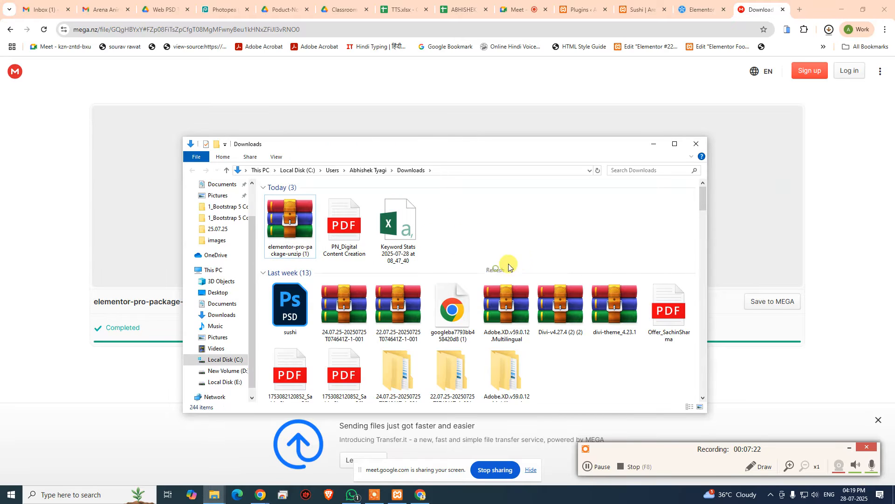
left_click_drag(443, 149, 894, 116)
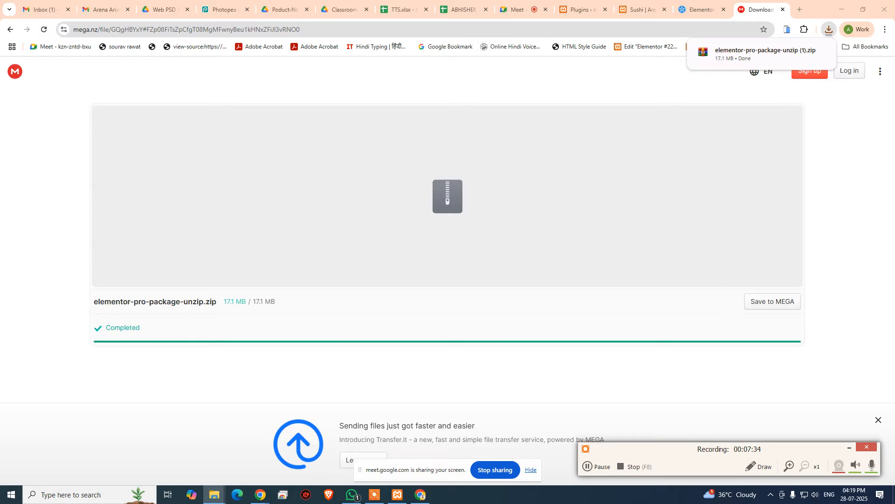
- Return to the WordPress installed plugins list and bulk-deactivate Elementor and Elementor Pro
left_click(578, 9)
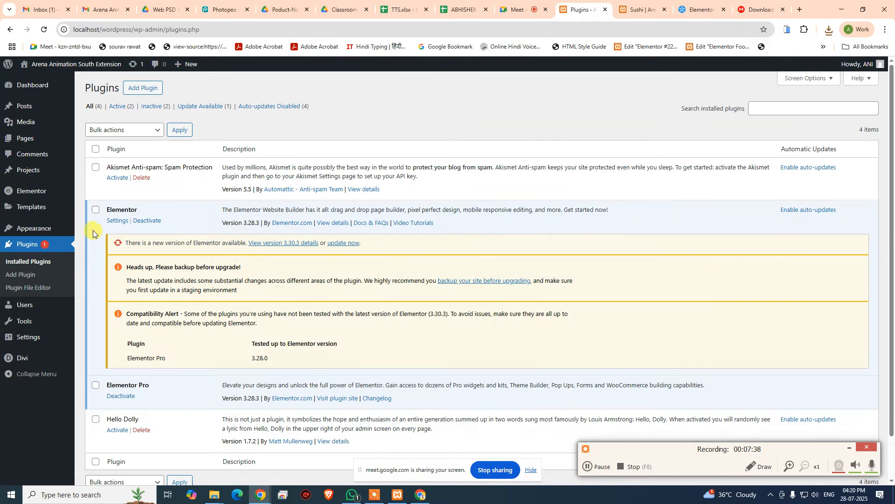
left_click(96, 210)
left_click(96, 385)
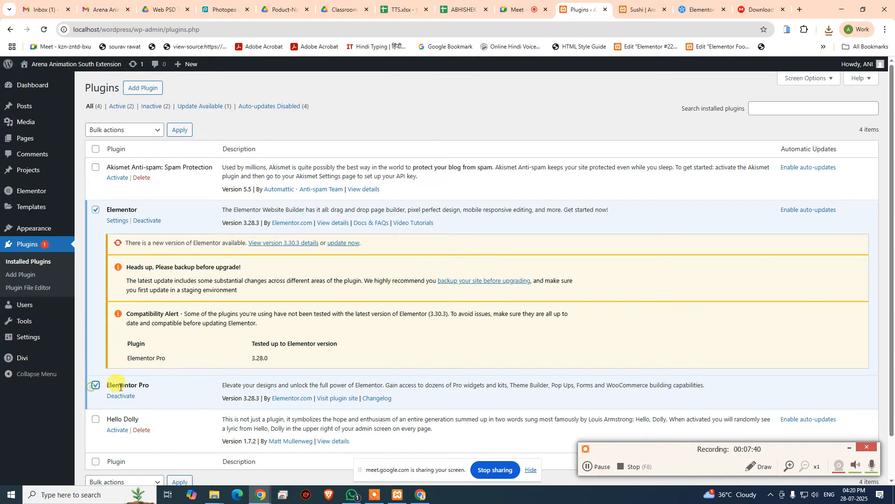
left_click(128, 130)
left_click(121, 165)
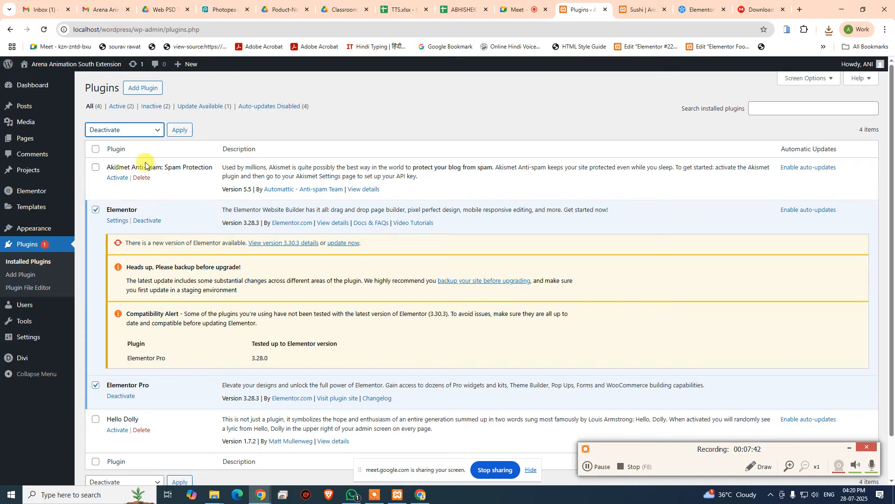
left_click(183, 132)
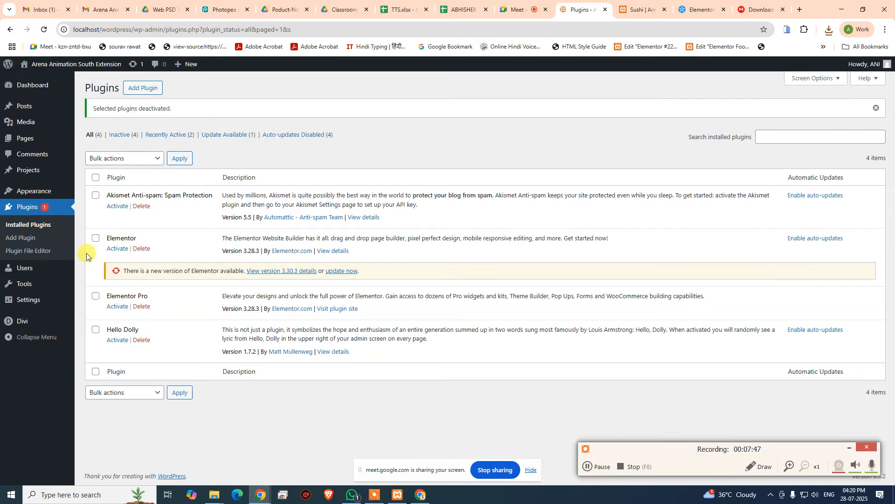
- Bulk-delete the Elementor and Elementor Pro plugins and confirm the deletion
left_click(96, 238)
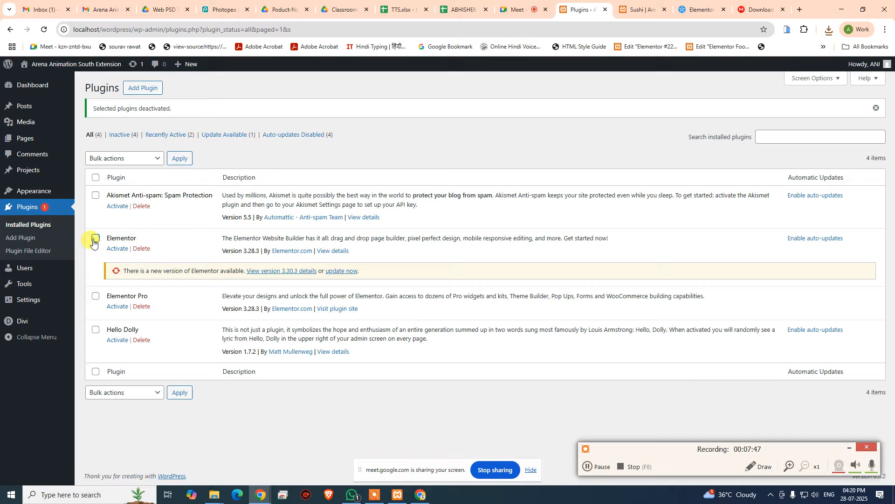
left_click(96, 296)
left_click(140, 158)
left_click(131, 214)
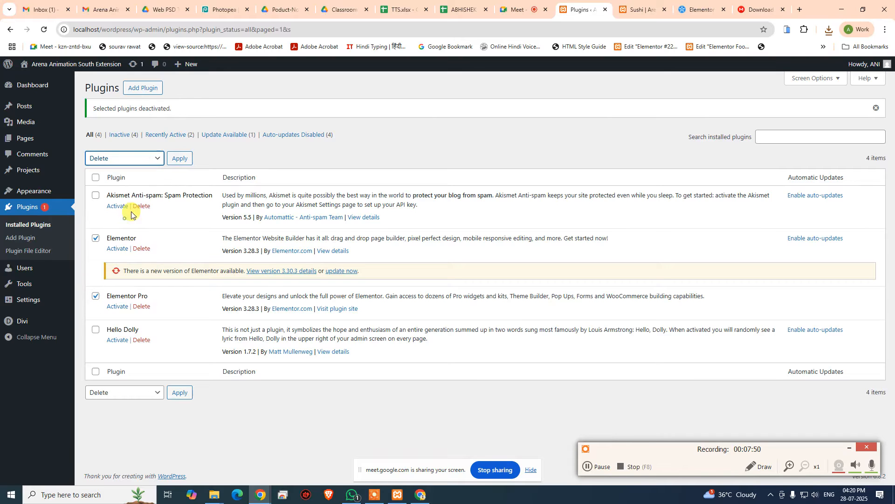
left_click(180, 158)
left_click(488, 96)
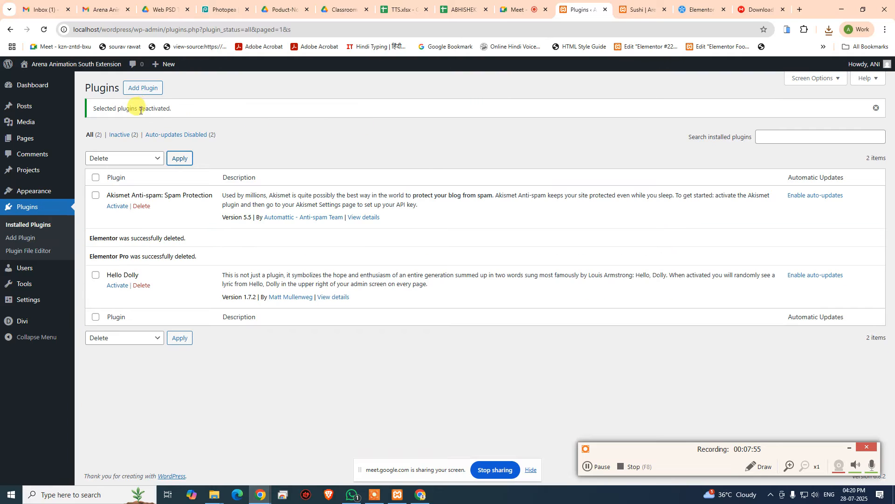
- Upload and install elementor.zip from the elementor-pro-package-unzip (1) folder in Downloads as a new plugin
left_click(150, 88)
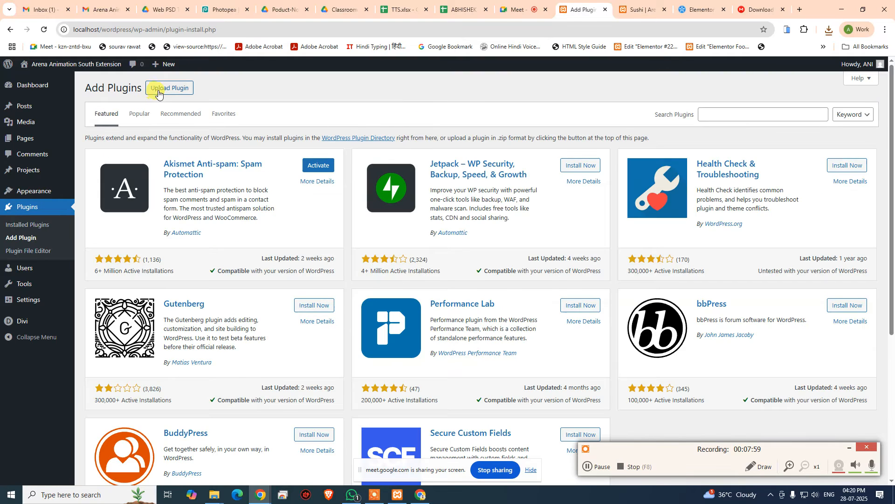
left_click(159, 88)
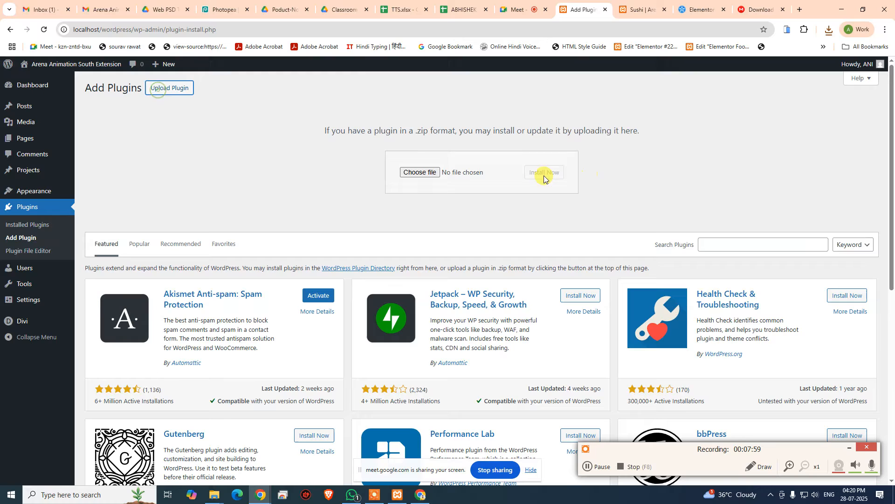
left_click(420, 172)
double_click(175, 95)
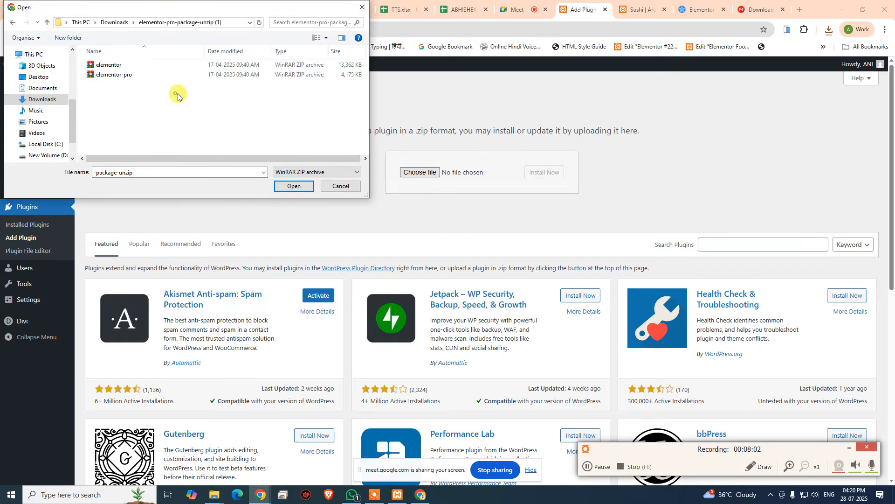
left_click(119, 65)
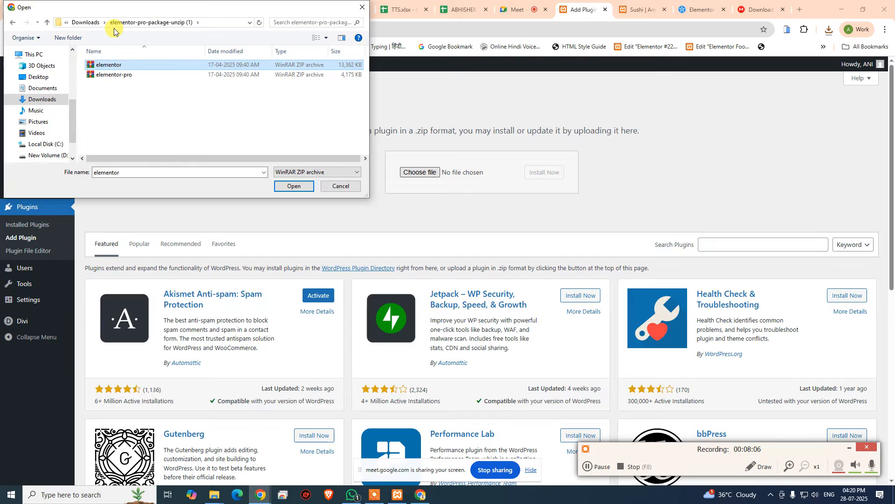
left_click(96, 22)
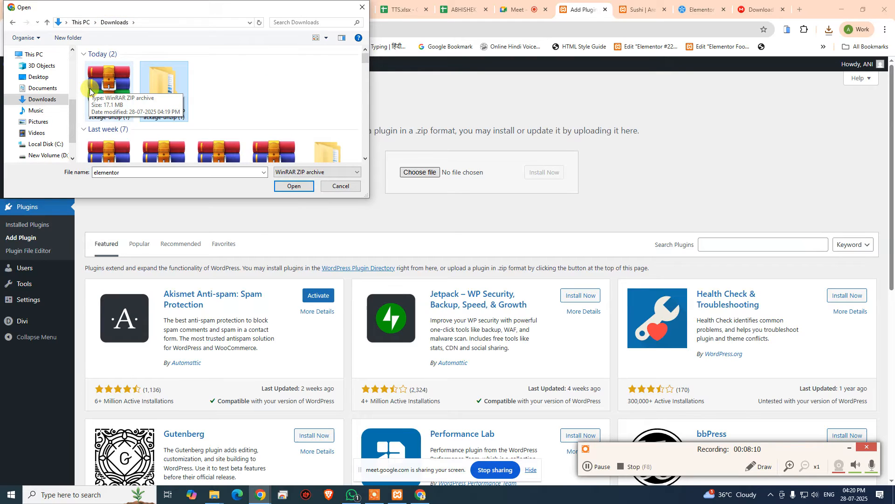
double_click(153, 88)
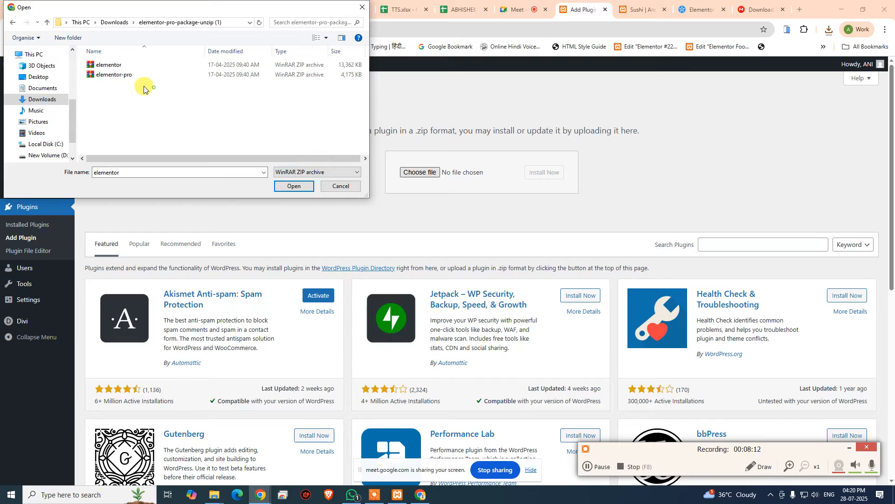
double_click(108, 66)
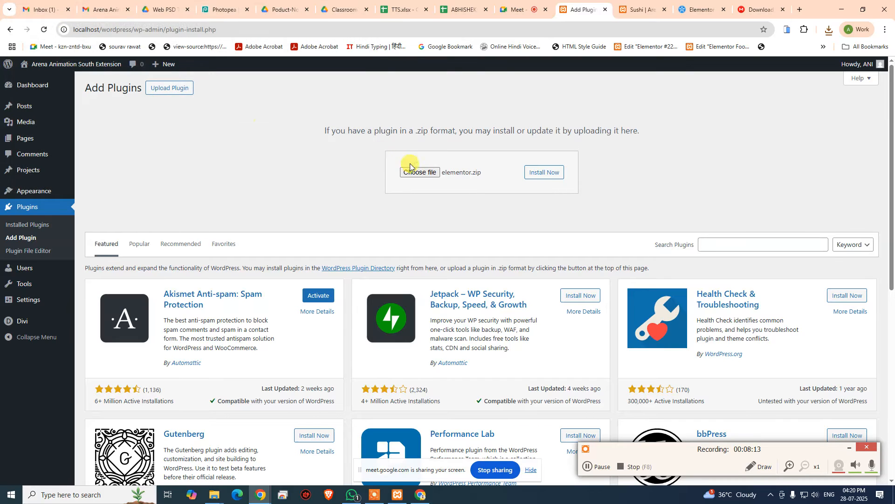
left_click(555, 175)
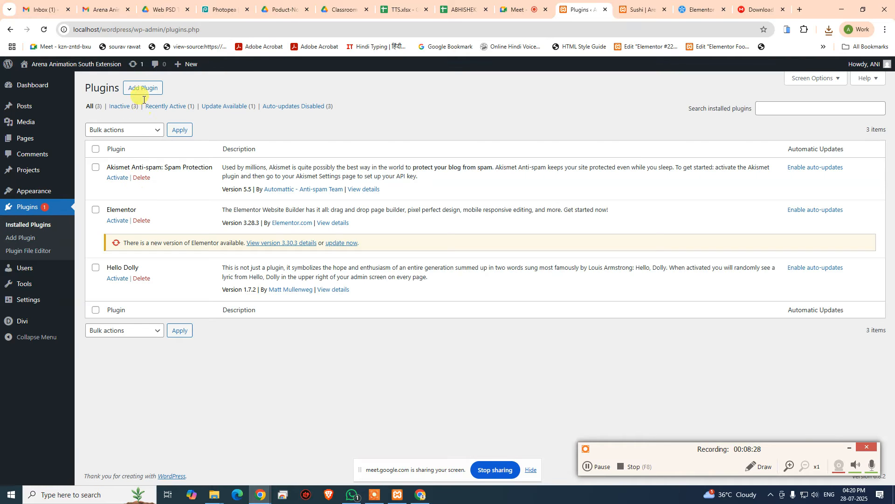
- Return to the installed plugins list and update Elementor to version 3.30.3
left_click(145, 88)
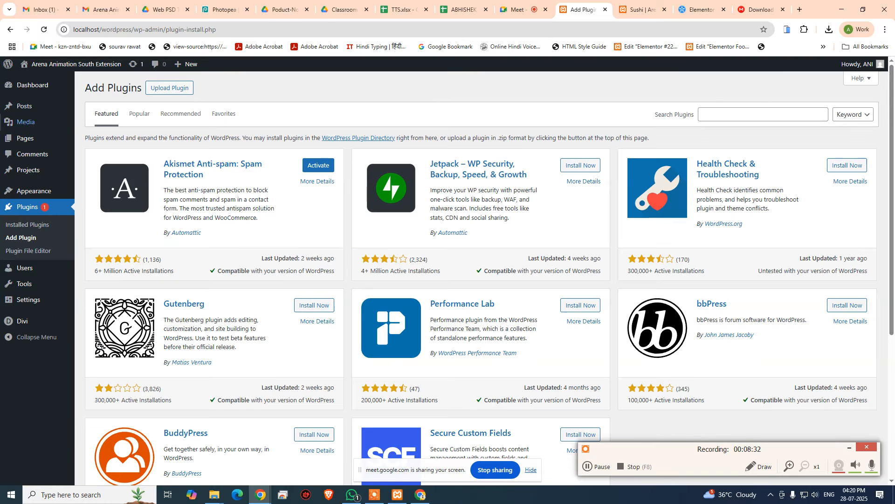
left_click(10, 29)
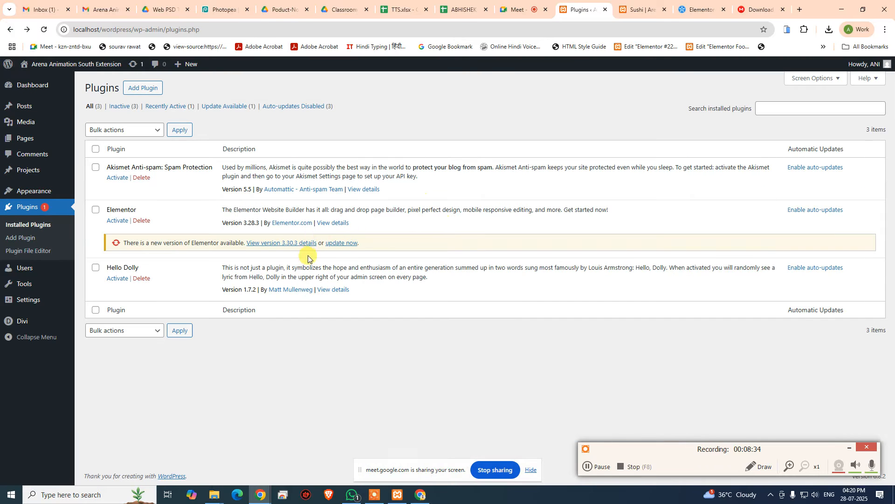
left_click(341, 244)
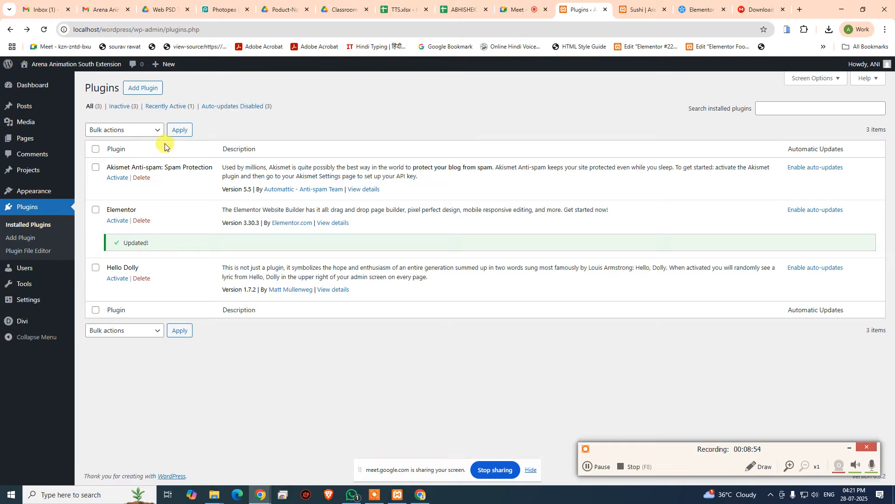
- Upload and install elementor-pro.zip from the extracted package folder as a new plugin
left_click(267, 107)
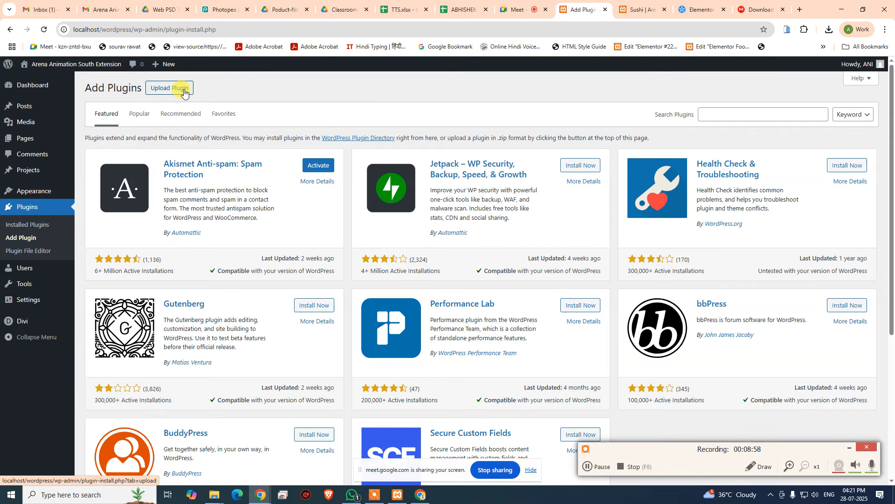
left_click(180, 88)
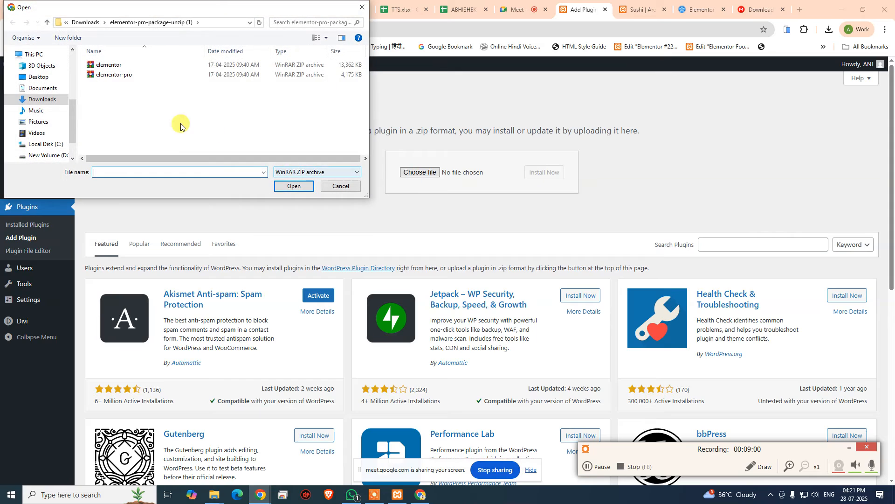
left_click(120, 73)
left_click(293, 184)
left_click(537, 182)
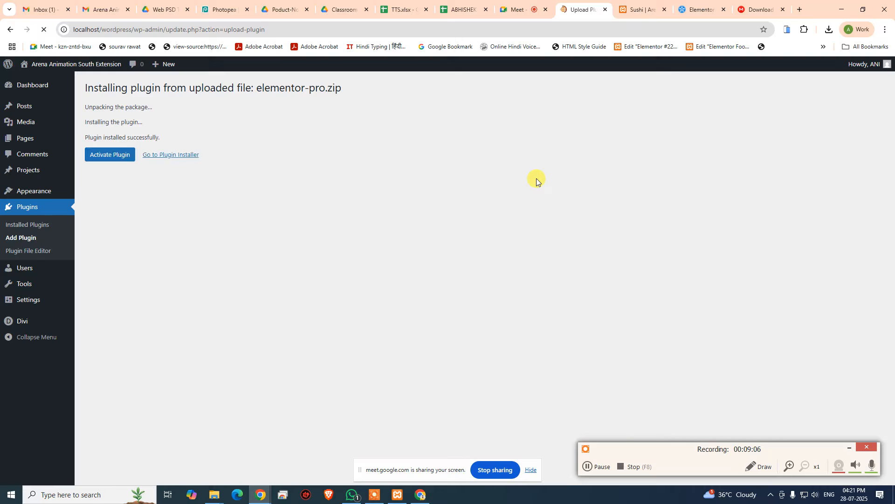
- Bulk-activate Elementor and Elementor Pro in the installed plugins list
left_click(33, 222)
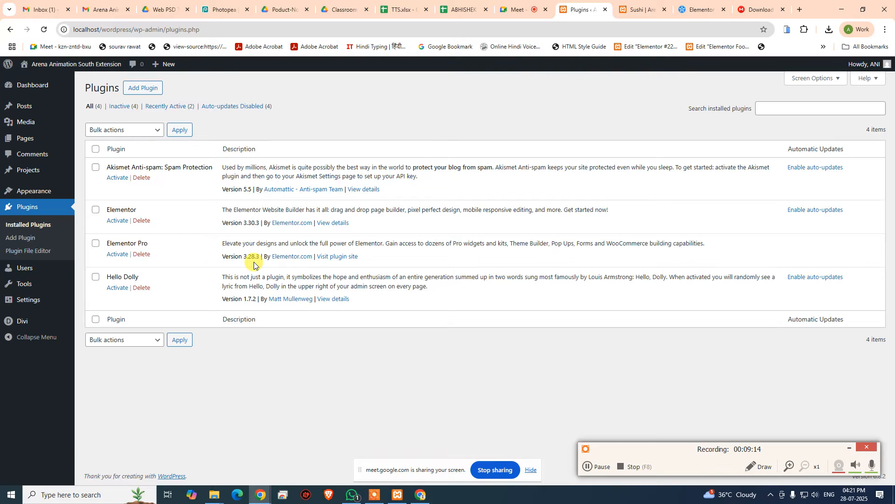
left_click(94, 244)
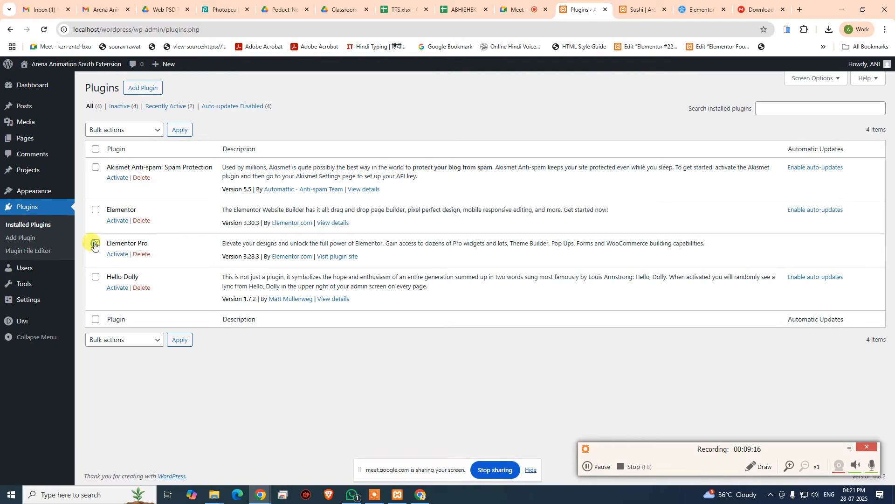
left_click(143, 130)
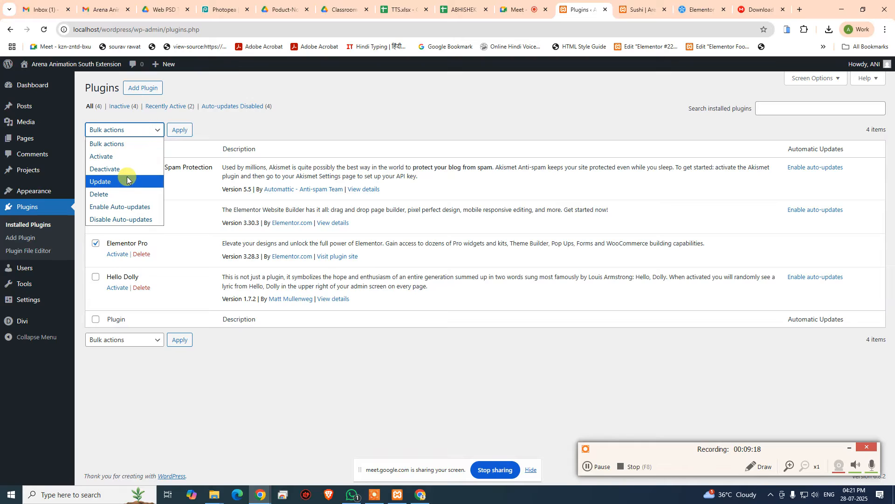
left_click(125, 157)
left_click(181, 130)
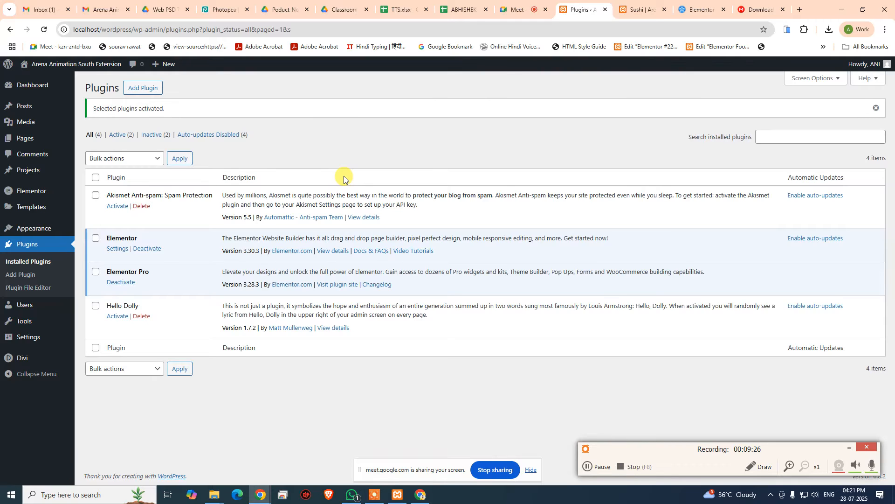
- Open Elementor's Theme Builder, try to add a Header template and go back to the site parts overview
mouse_move(27, 209)
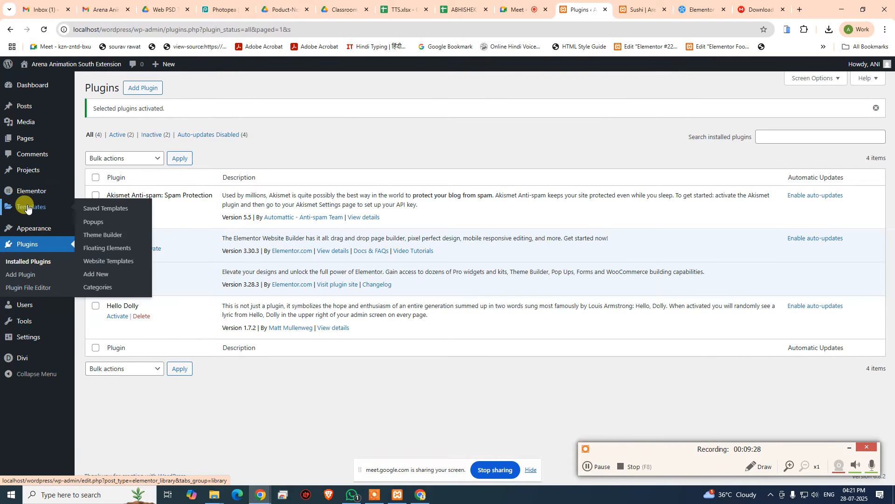
left_click(93, 234)
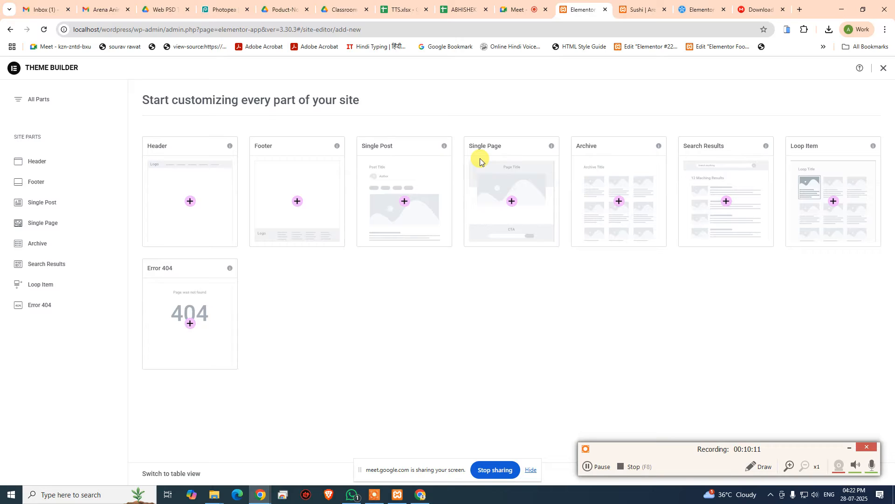
left_click(213, 211)
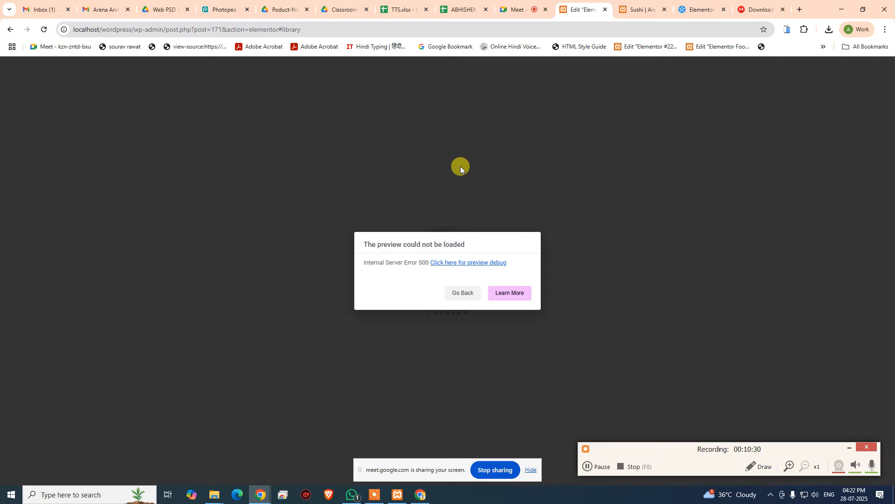
left_click(463, 293)
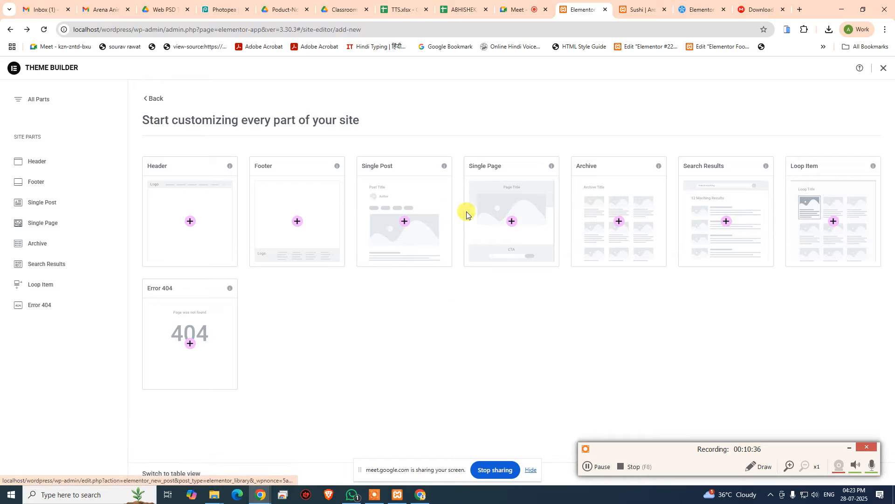
- Start a new Single Page template in the Theme Builder and browse the library's page designs and saved templates
left_click(489, 216)
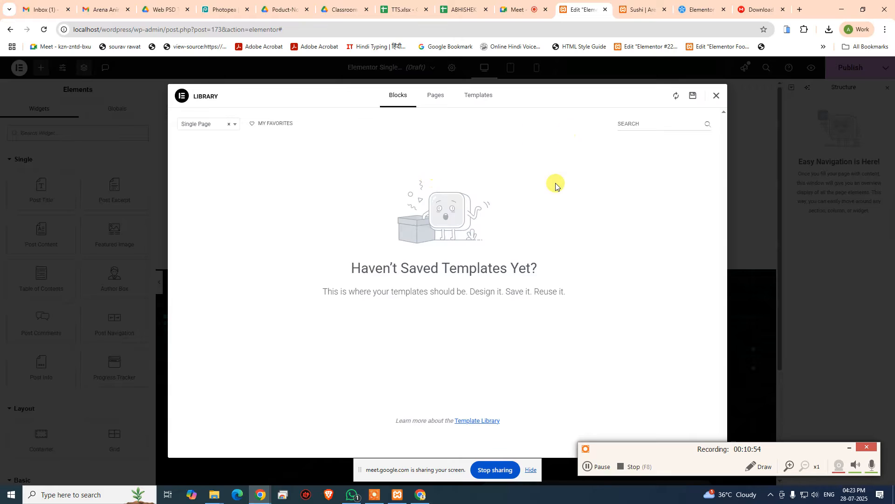
left_click(799, 449)
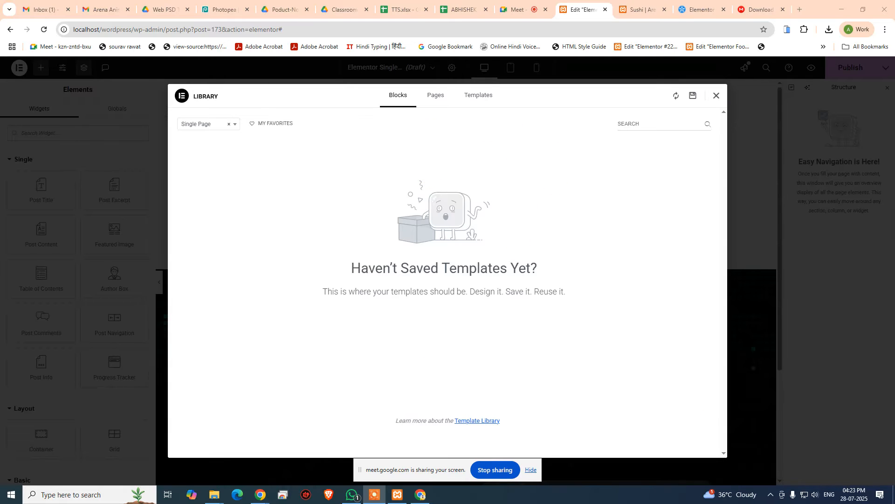
left_click(447, 106)
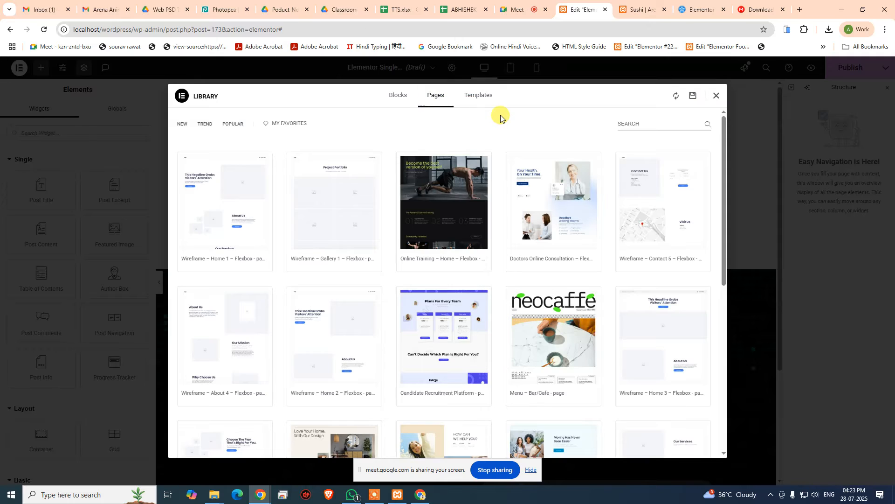
scroll(569, 216, "down", 8)
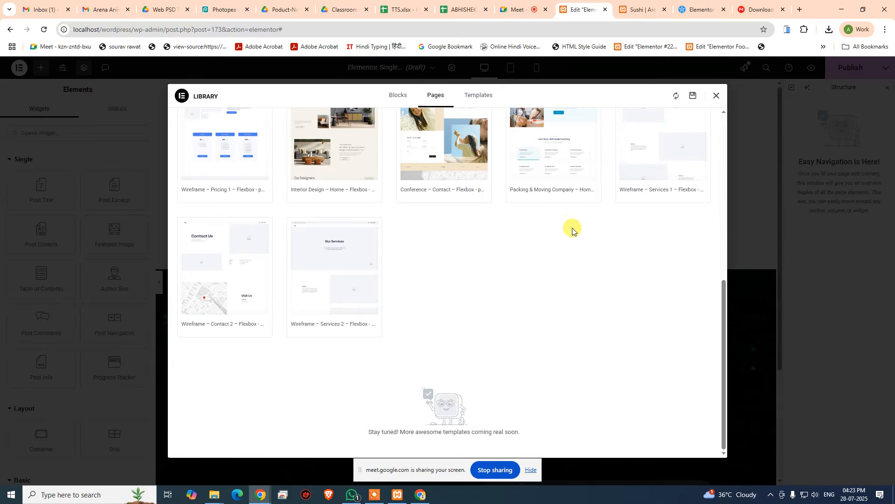
scroll(569, 243, "up", 10)
left_click(481, 96)
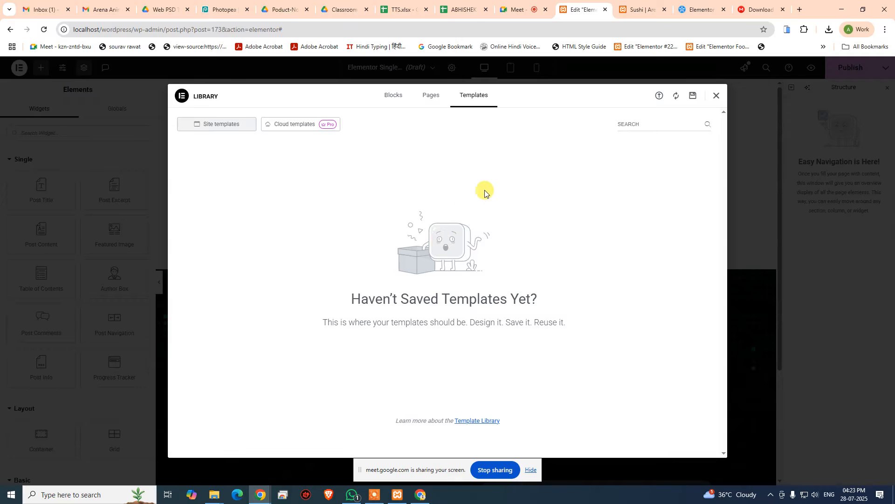
- Review the library's Services blocks, clear the category filter and look through the page designs again
left_click(393, 96)
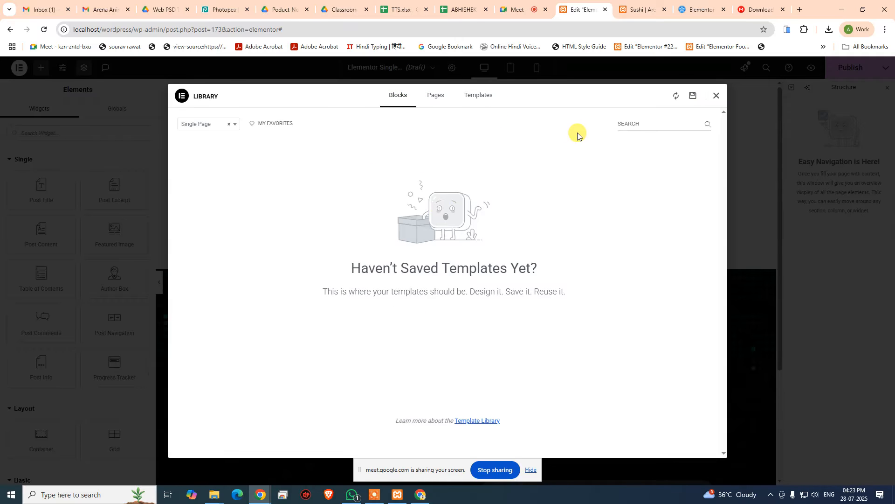
left_click(204, 124)
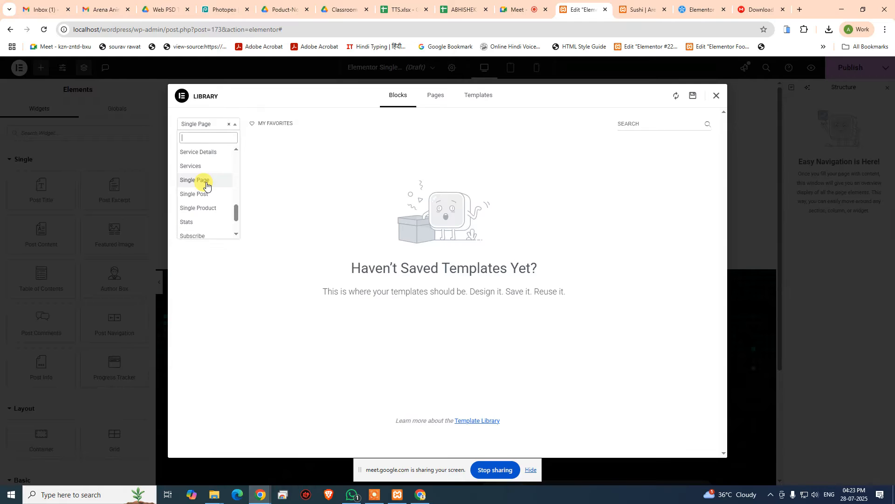
left_click(205, 166)
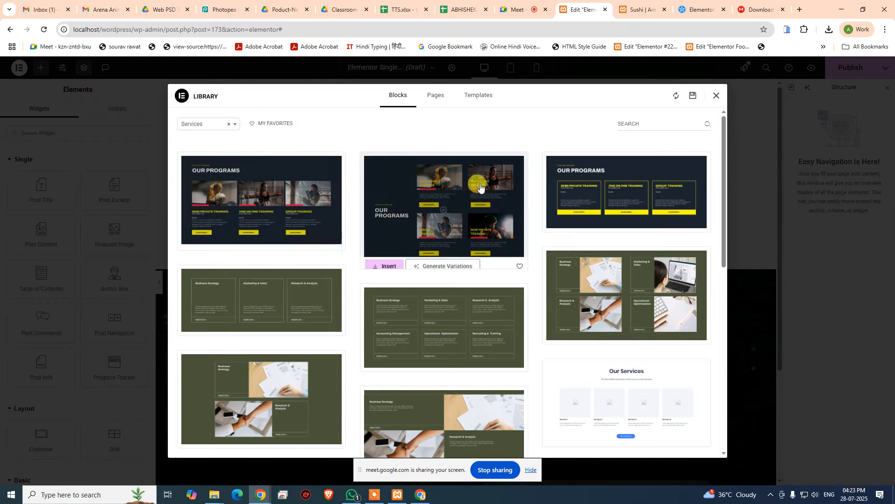
scroll(559, 233, "down", 5)
scroll(594, 255, "down", 3)
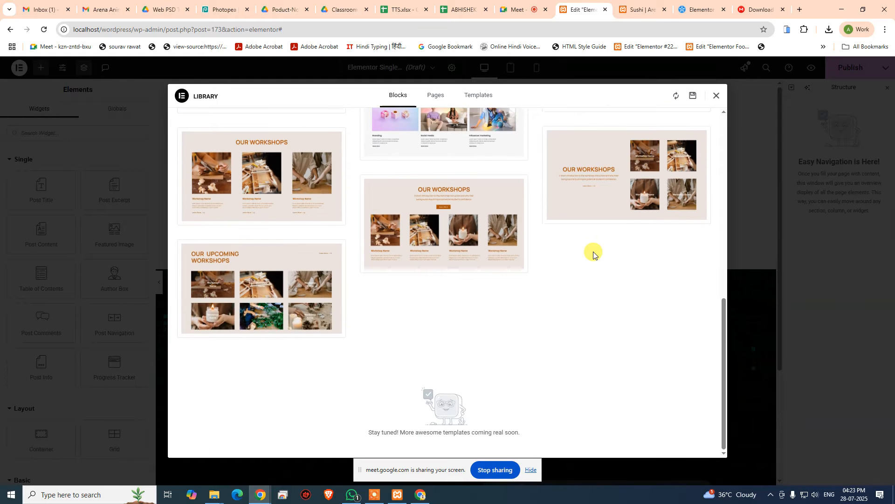
scroll(593, 254, "up", 8)
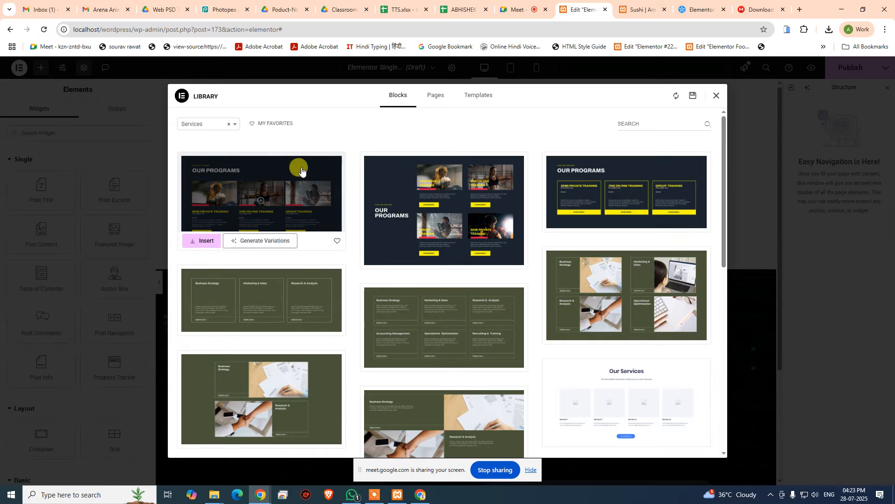
left_click(228, 124)
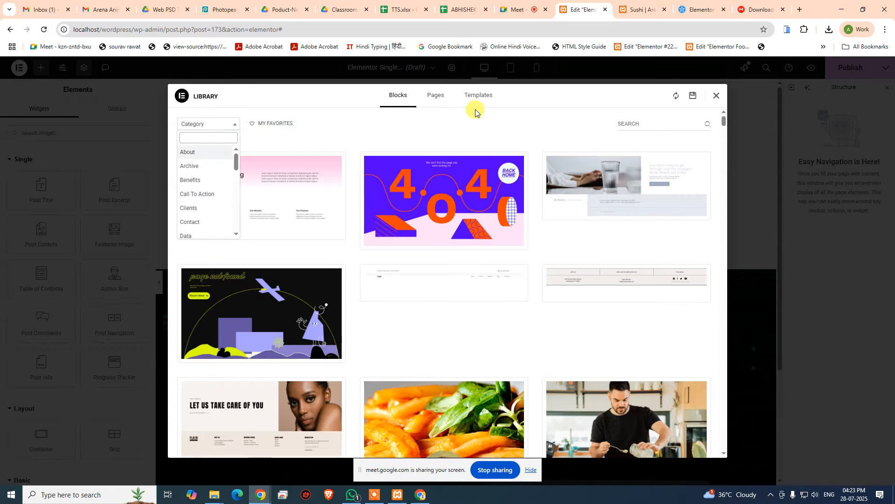
left_click(340, 108)
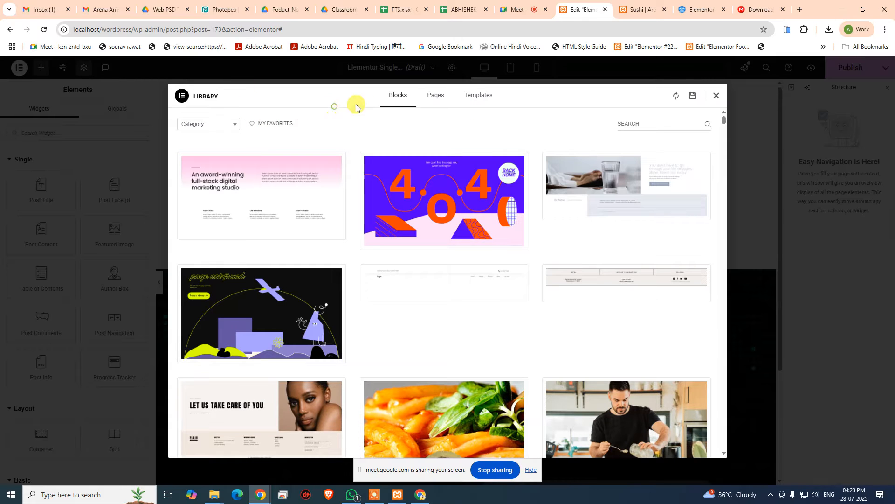
left_click(436, 95)
scroll(427, 252, "down", 7)
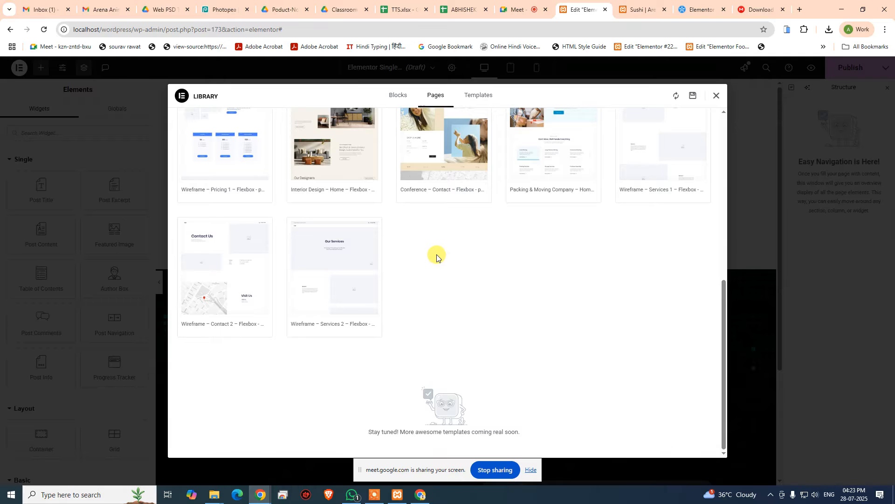
- Review the library's page designs and saved site templates, and look through the block categories under the Single Page filter
scroll(440, 252, "up", 7)
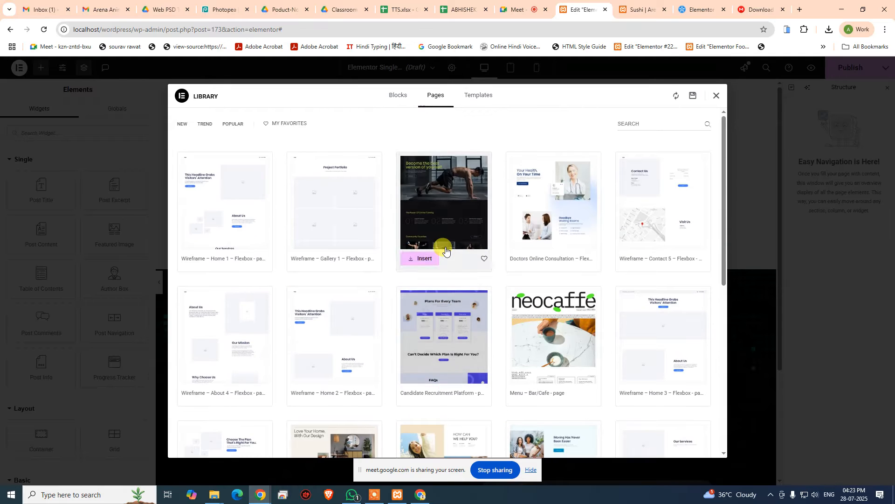
left_click(477, 96)
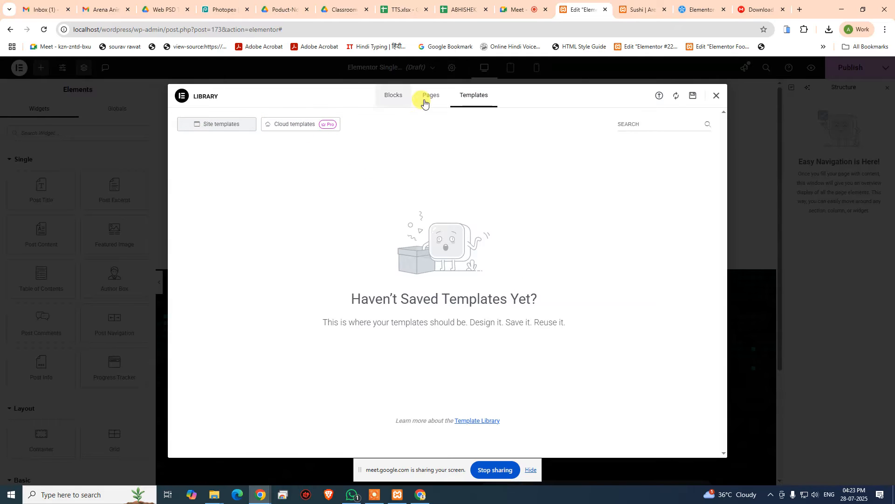
left_click(393, 95)
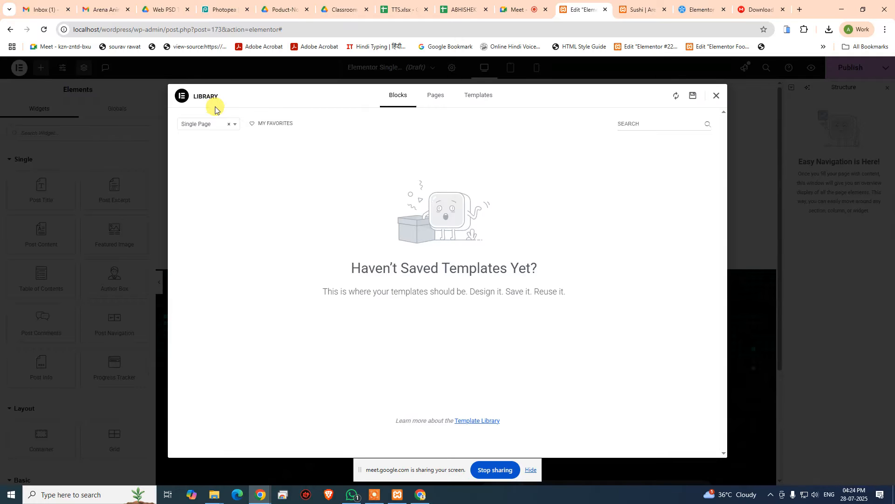
left_click(221, 125)
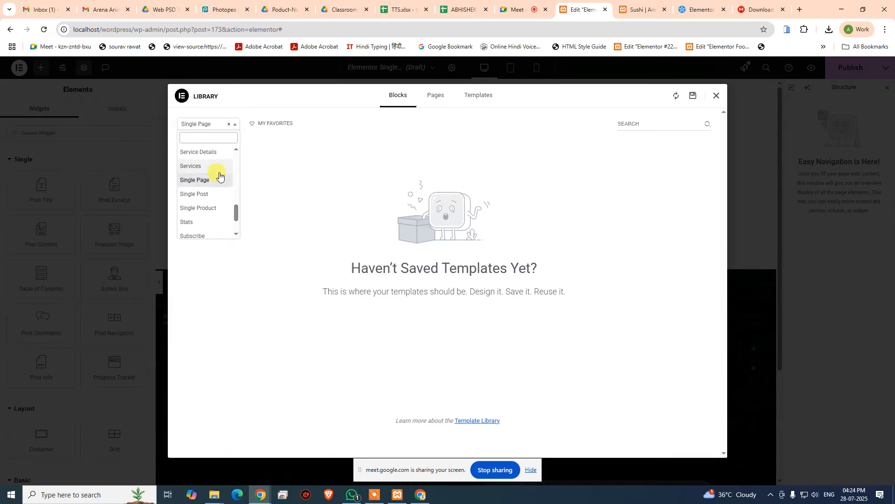
scroll(218, 187, "up", 5)
scroll(218, 200, "down", 8)
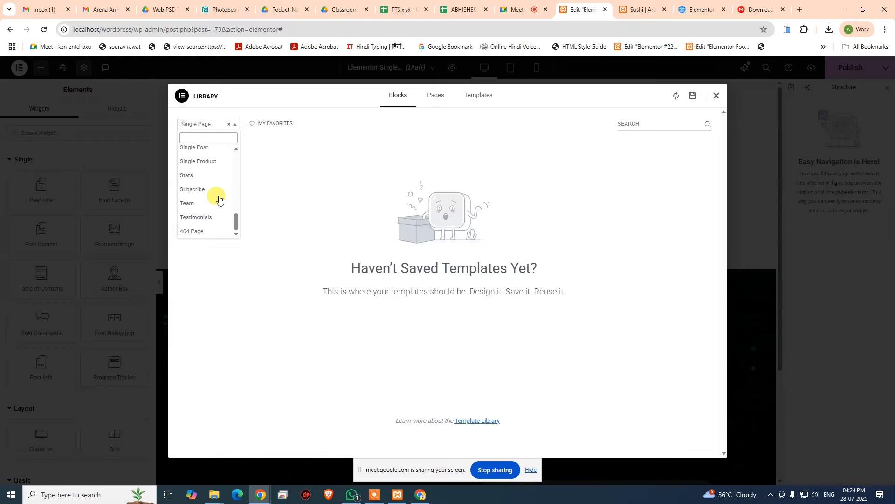
scroll(220, 199, "up", 8)
scroll(219, 199, "up", 1)
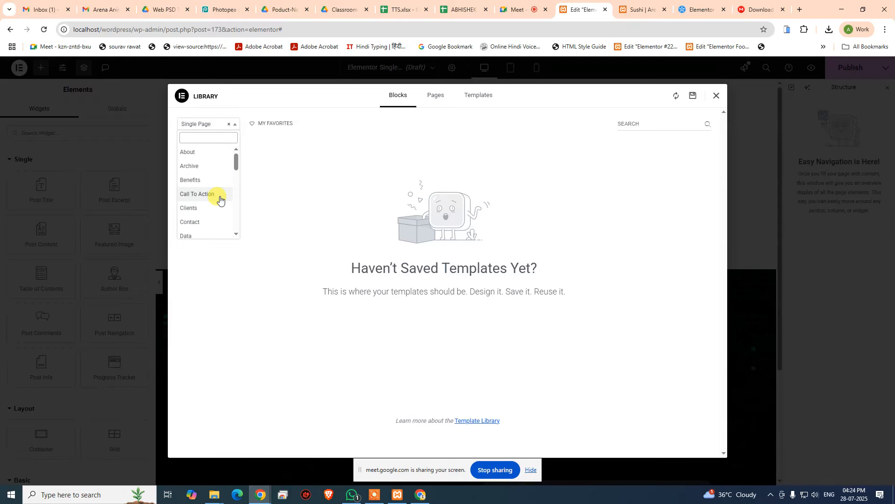
scroll(220, 199, "down", 3)
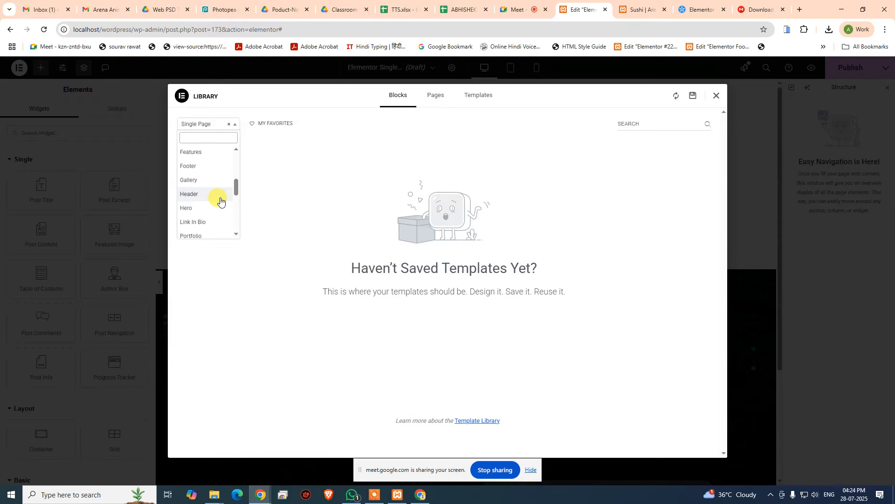
scroll(219, 198, "up", 2)
left_click(321, 163)
left_click(422, 102)
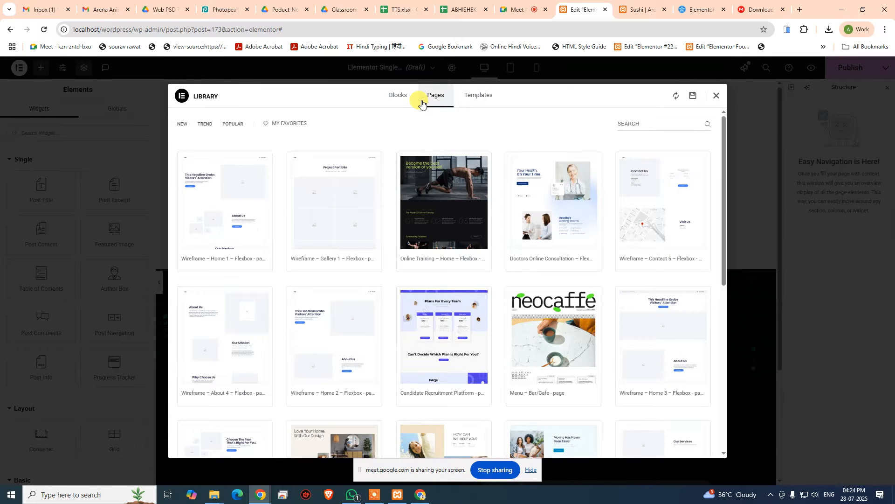
left_click(475, 96)
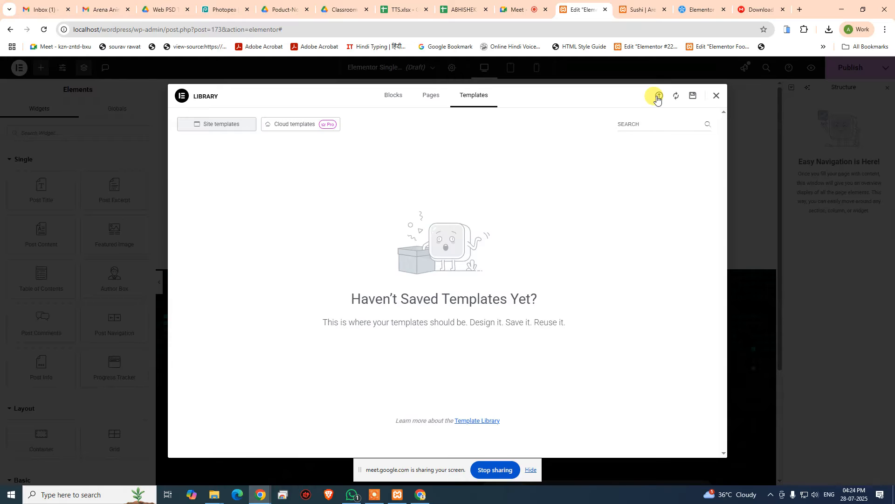
- Insert the Wireframe – Home 1 page design from the library and sign in to Elementor with the Google account
left_click(436, 98)
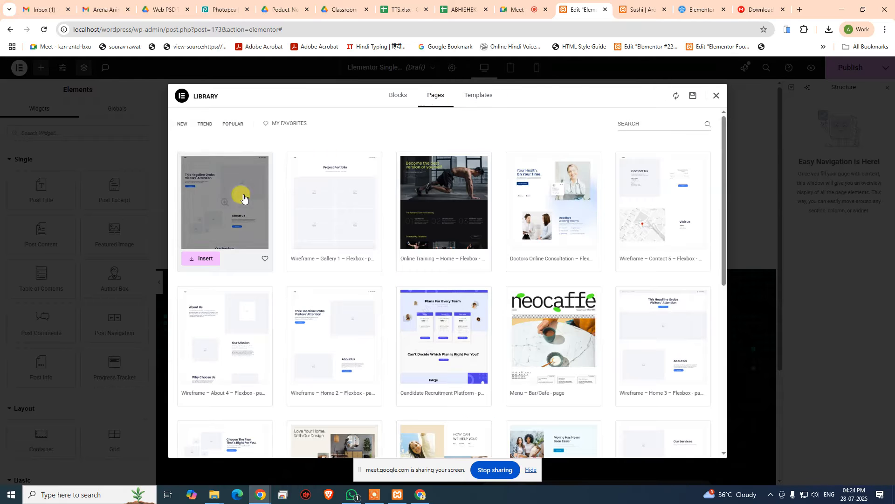
left_click(205, 260)
left_click(457, 244)
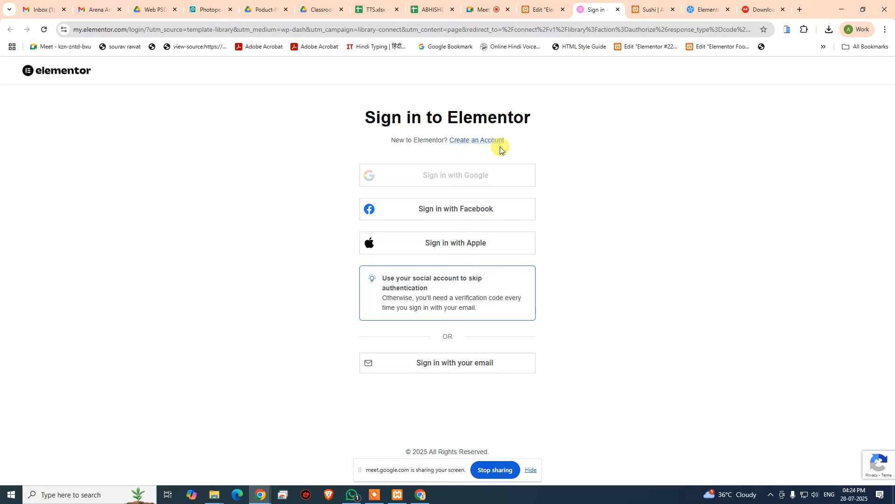
left_click(472, 181)
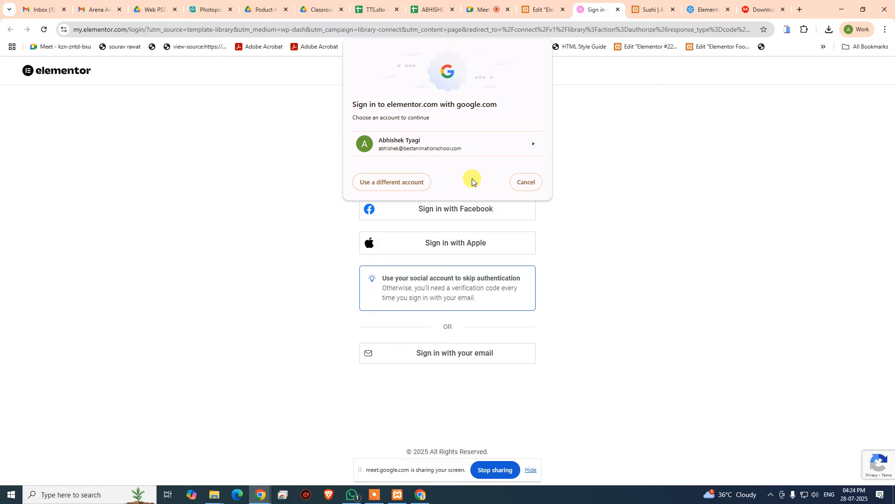
left_click(474, 151)
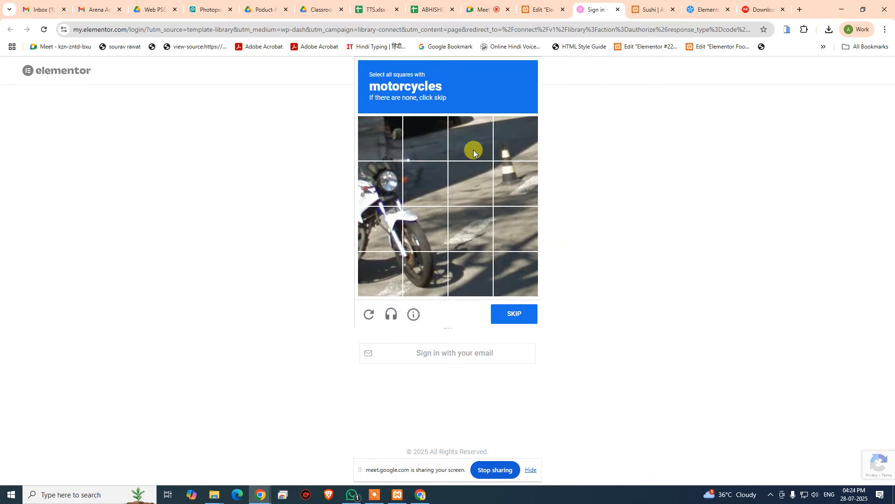
- Select every square showing a motorcycle in the image verification and continue to the next challenge
left_click(375, 183)
left_click(387, 234)
left_click(422, 273)
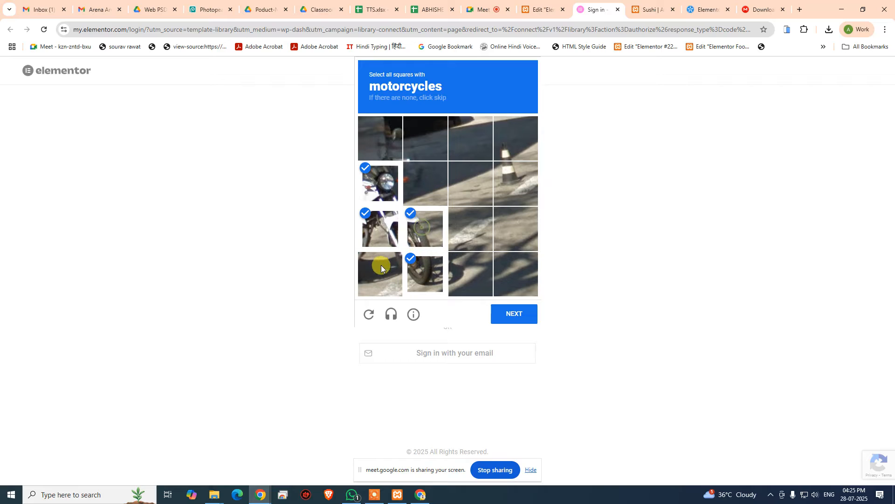
left_click(513, 311)
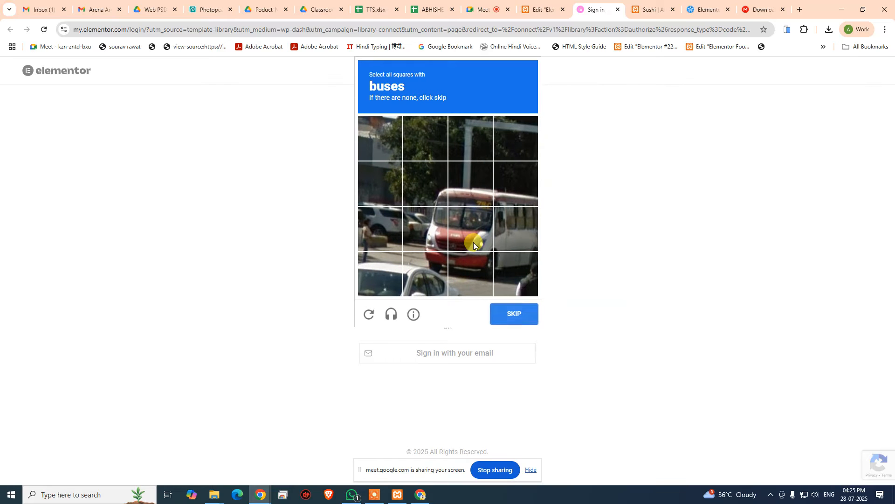
- Select every square showing part of the bus in the image verification and submit the answer
left_click(460, 187)
left_click(468, 228)
left_click(468, 273)
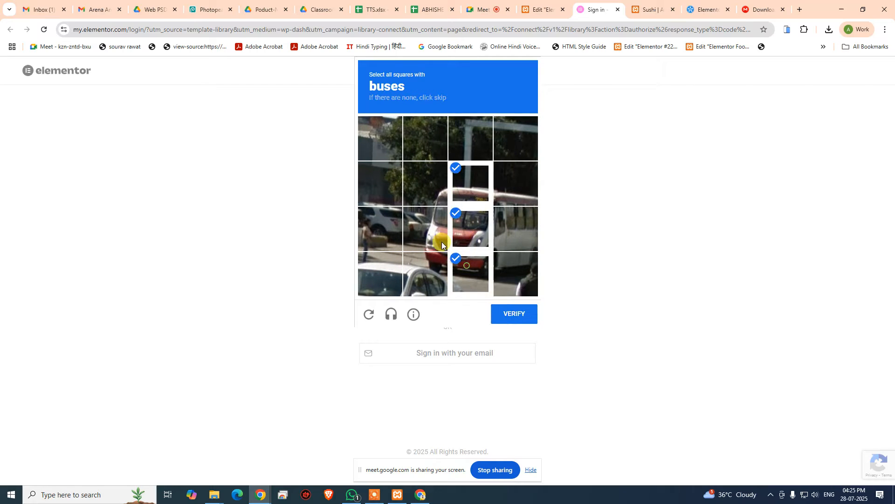
left_click(425, 228)
left_click(430, 200)
left_click(430, 265)
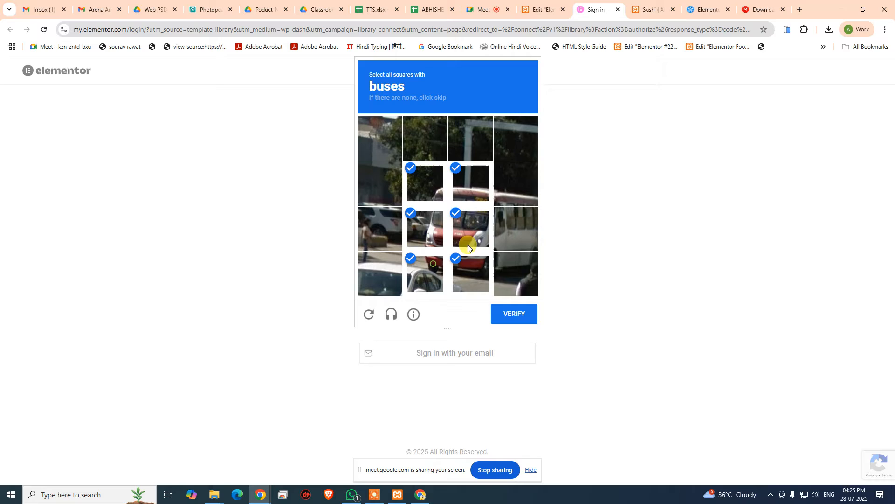
left_click(494, 233)
left_click(506, 266)
left_click(508, 184)
left_click(511, 314)
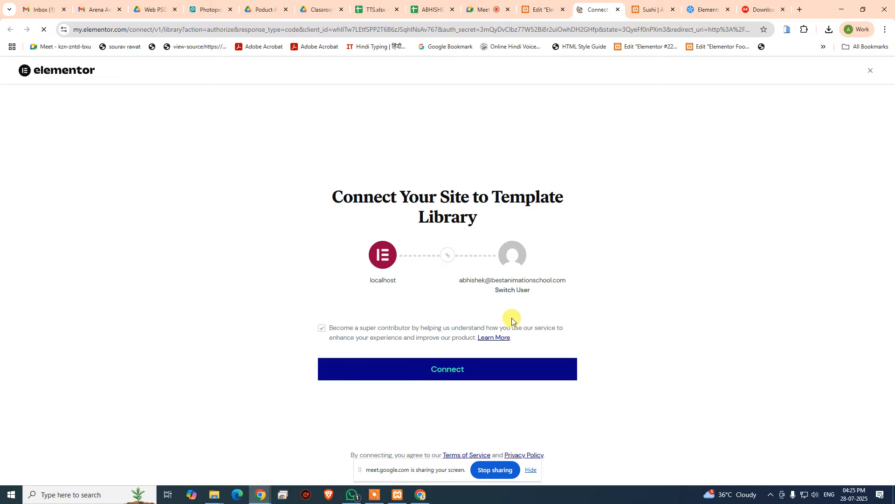
- Connect the site to the Template Library, insert the wireframe page without applying its page settings, and look it over
left_click(475, 373)
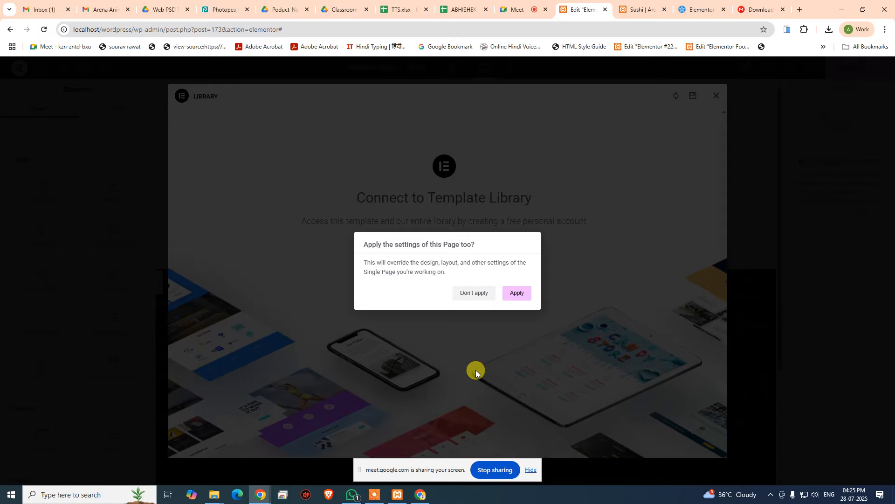
left_click(488, 300)
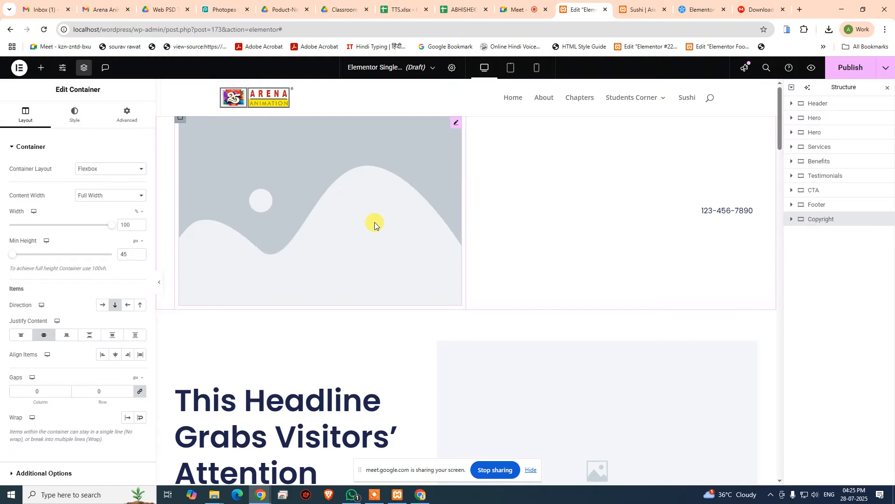
scroll(374, 222, "down", 20)
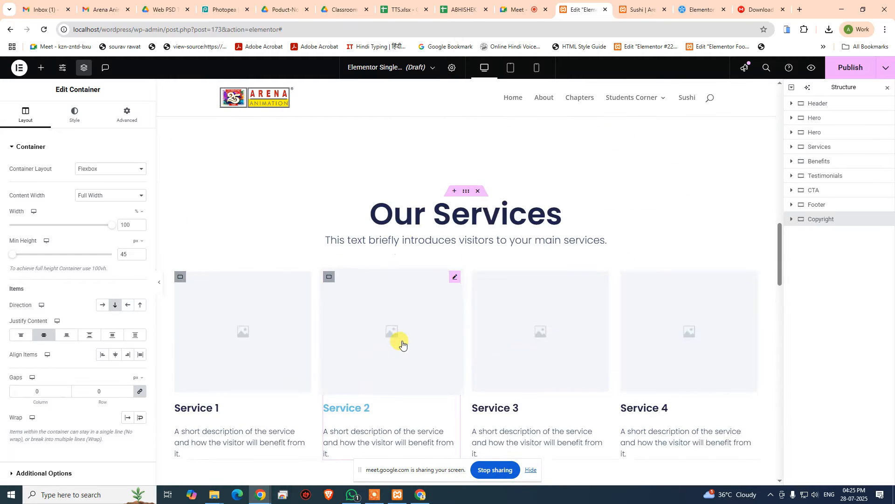
scroll(379, 333, "up", 15)
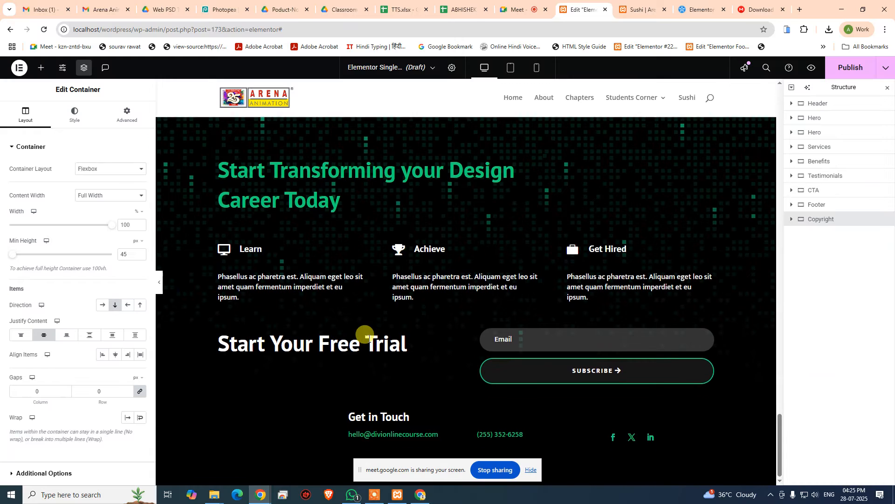
scroll(369, 339, "up", 10)
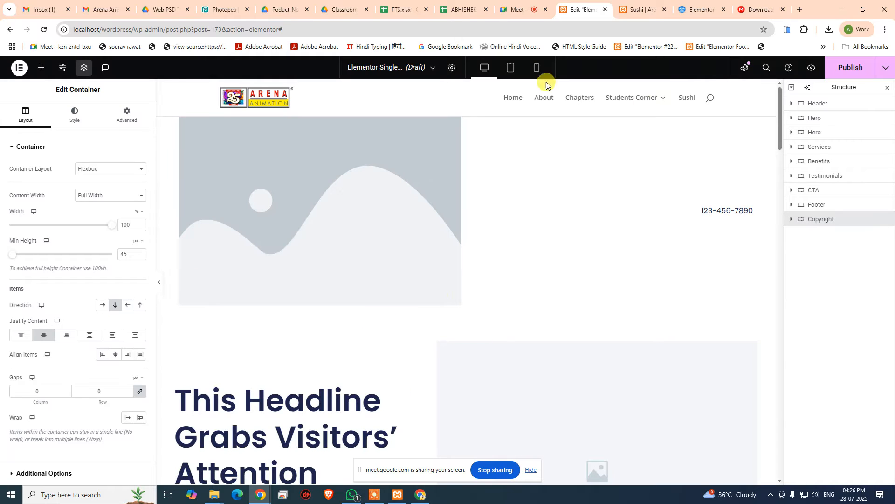
- Check the available actions for the Header and Copyright containers, and delete the Footer container from the page structure
right_click(865, 106)
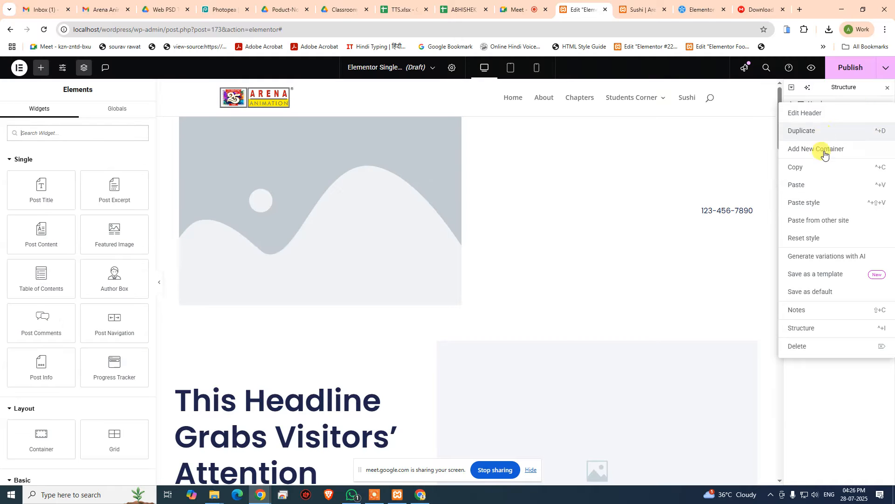
left_click(830, 390)
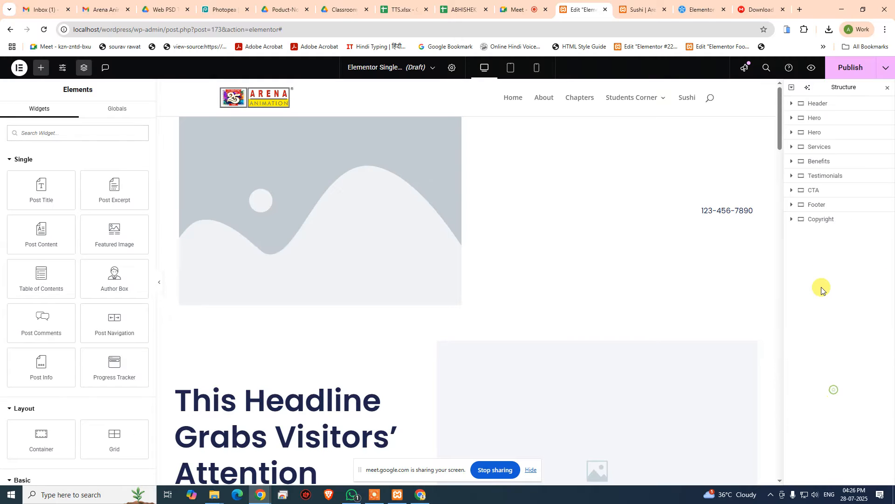
left_click(816, 219)
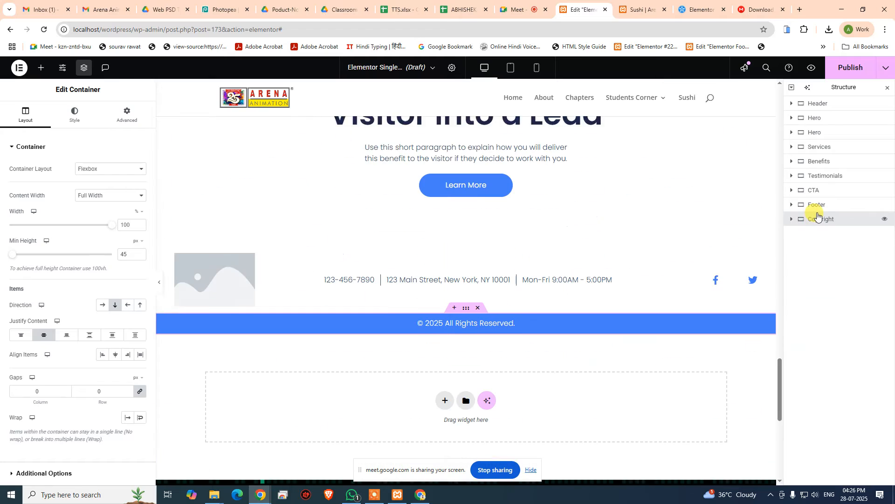
right_click(819, 218)
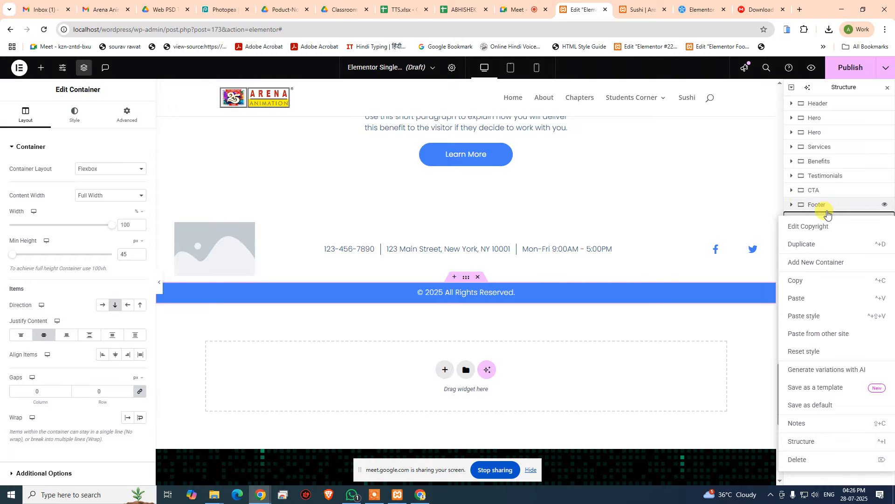
left_click(823, 191)
left_click(830, 208)
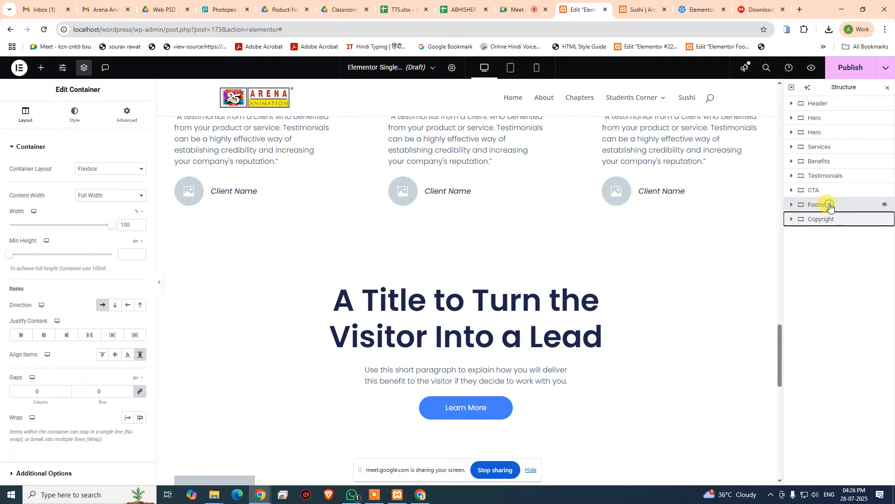
key("Delete")
- Delete the CTA, Testimonials and Benefits containers from the page structure
left_click(832, 192)
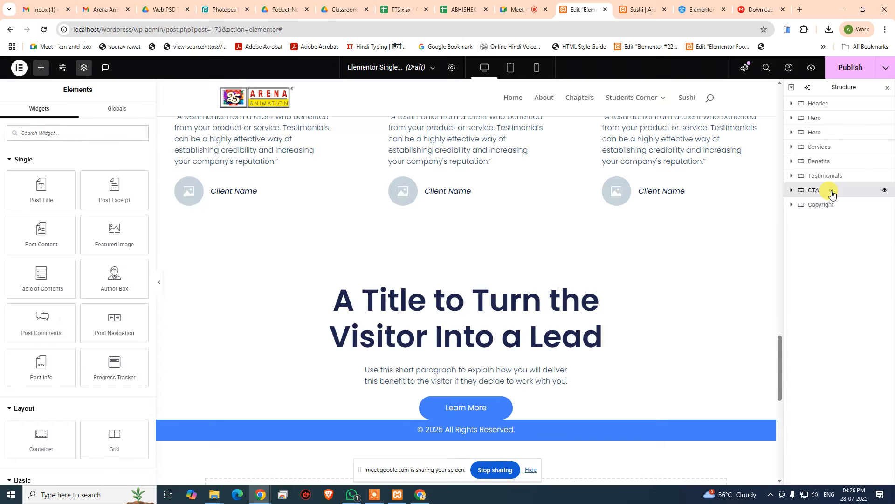
key("Delete")
left_click(830, 177)
key("Delete")
left_click(830, 163)
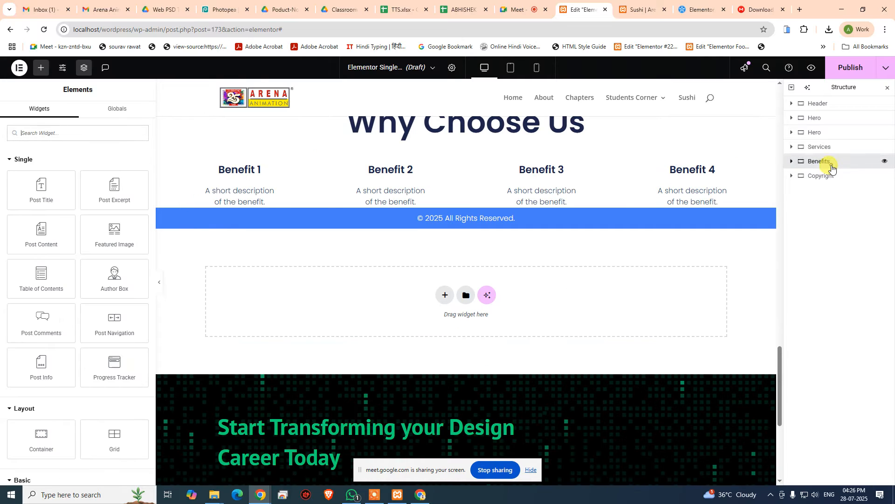
key("Delete")
- Delete the Header container and both Hero containers from the page structure
left_click(824, 119)
key("Delete")
left_click(828, 106)
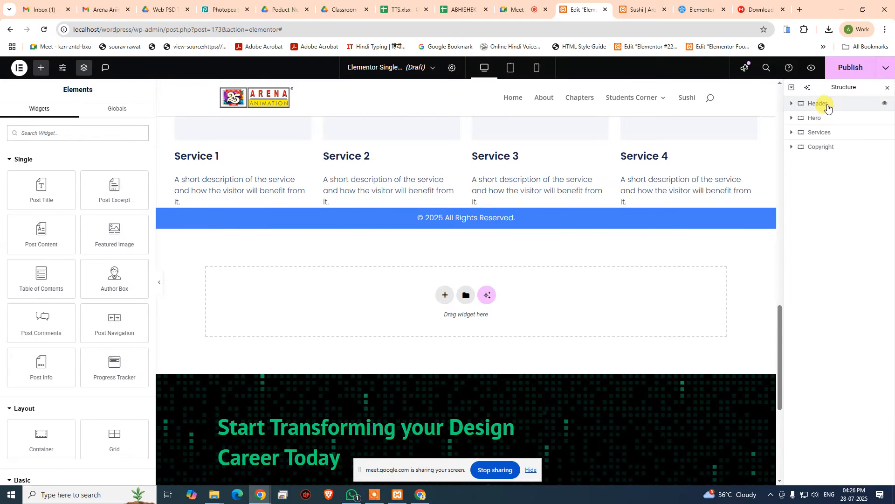
key("Delete")
left_click(827, 105)
key("Delete")
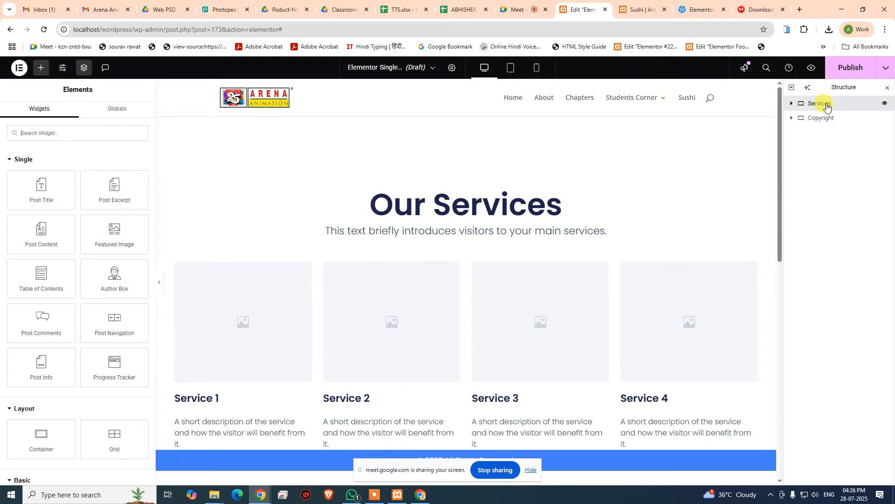
- Delete the remaining Services and Copyright containers to empty the page
left_click(826, 105)
key("Delete")
left_click(827, 104)
key("Delete")
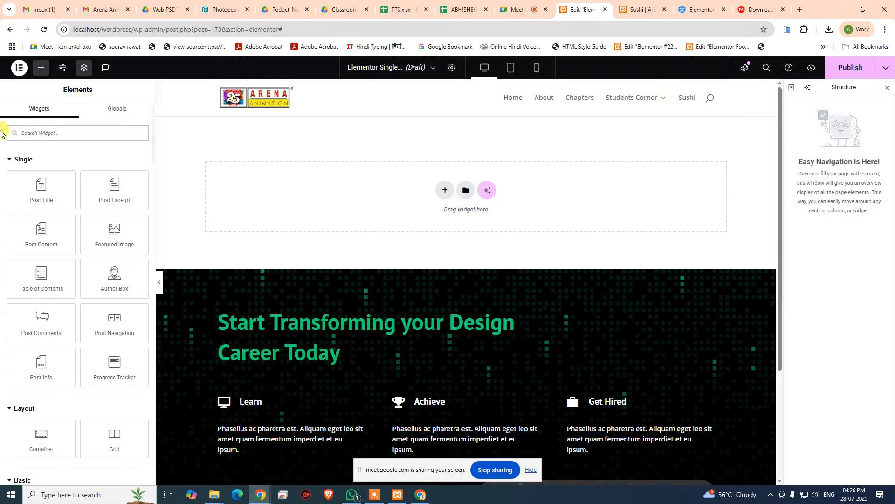
- Collapse the Single, Layout and Basic widget categories and look through the Pro and General widgets
left_click(17, 159)
left_click(24, 182)
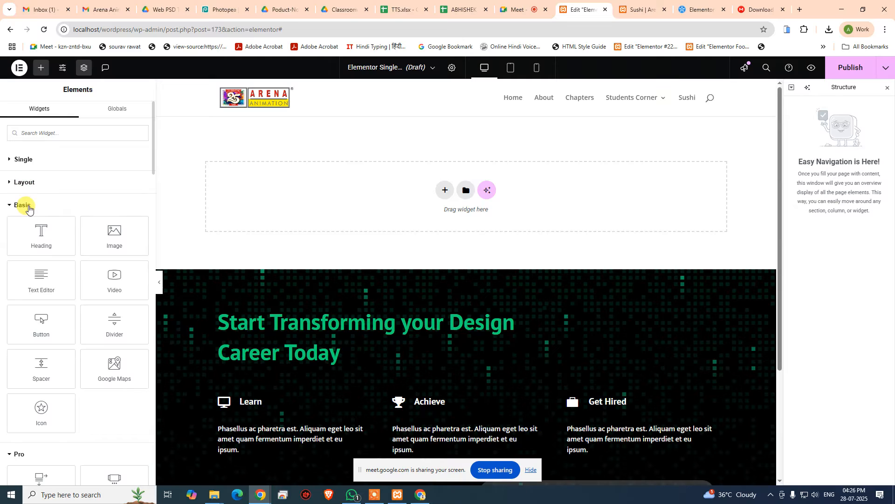
left_click(26, 206)
scroll(33, 303, "down", 5)
scroll(47, 278, "down", 10)
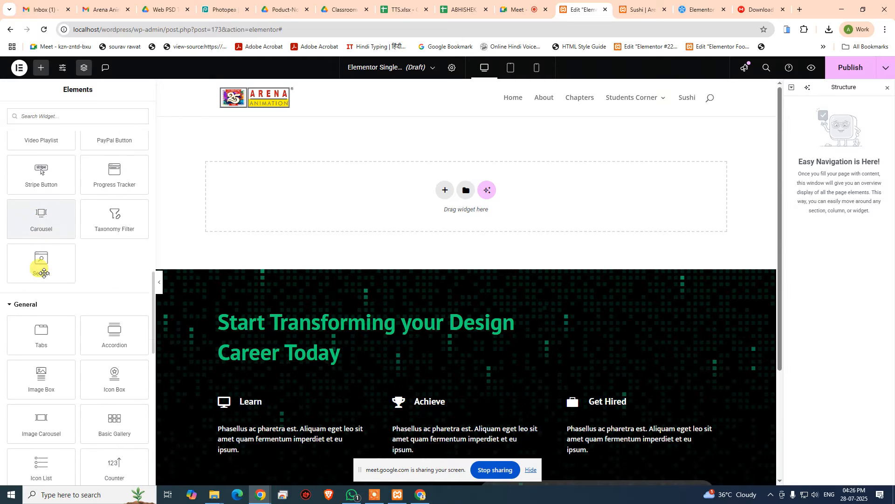
- Expand the Basic, Layout and Single widget categories again
scroll(41, 257, "up", 6)
scroll(41, 257, "up", 10)
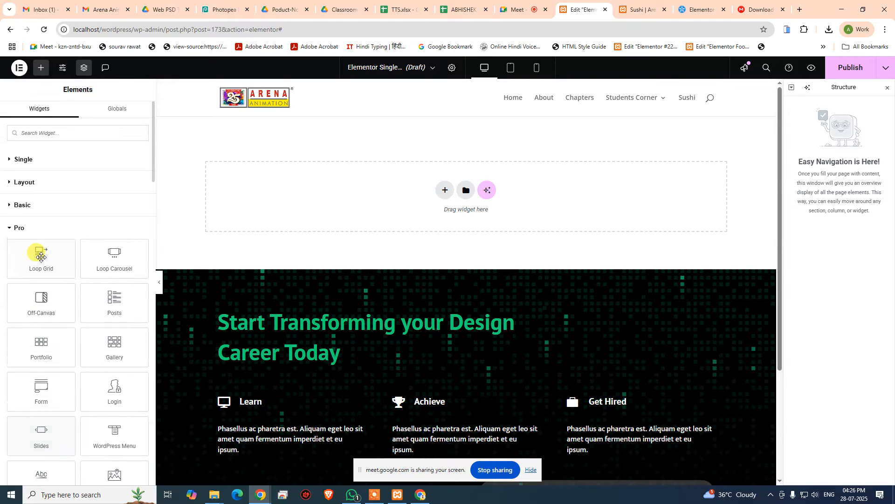
left_click(17, 205)
left_click(14, 181)
left_click(14, 163)
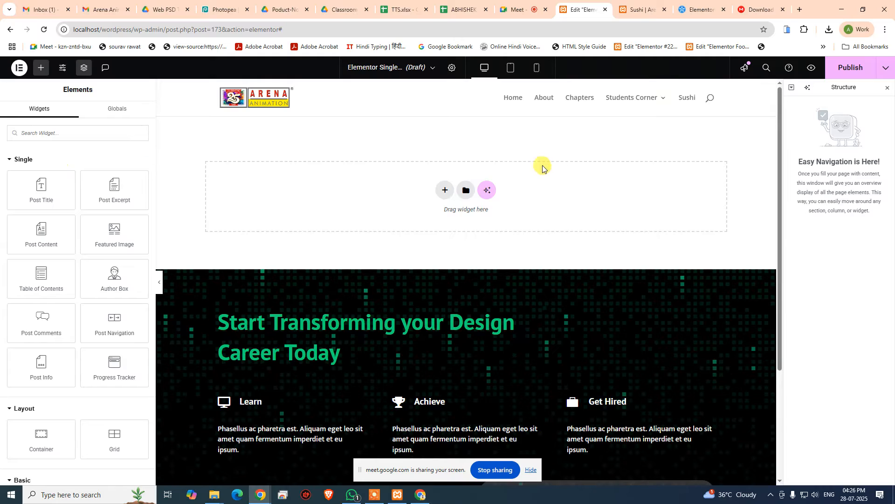
- Start a new Flexbox layout in the empty page area and bring up its structure choices
left_click(444, 191)
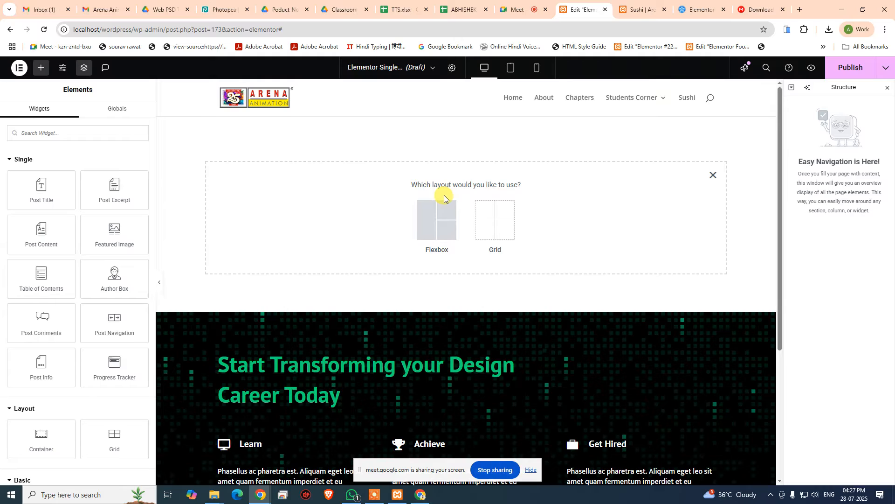
left_click(431, 230)
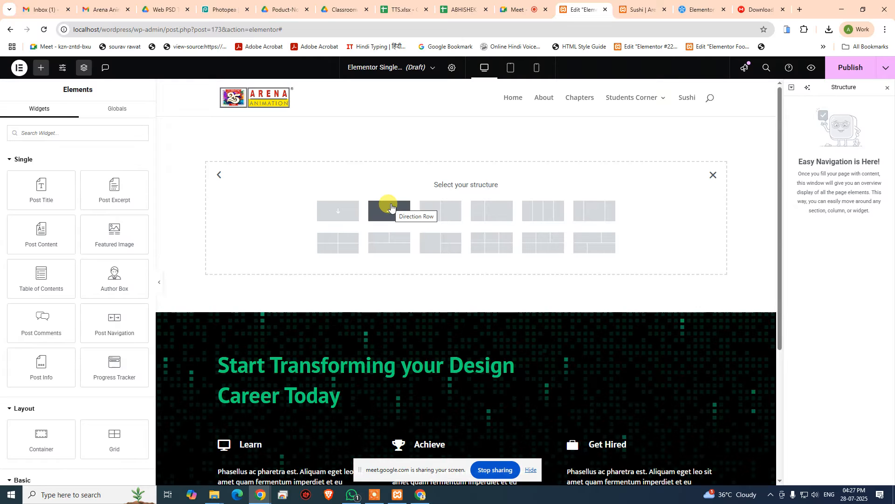
- Switch to Adobe Photoshop 2023 and open the recent file Burger-Template.psd
key("super")
type("phot")
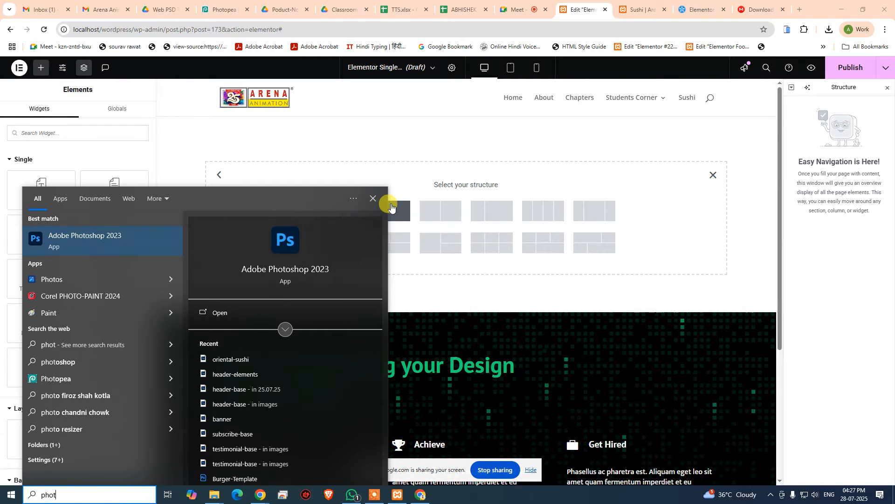
key("Escape")
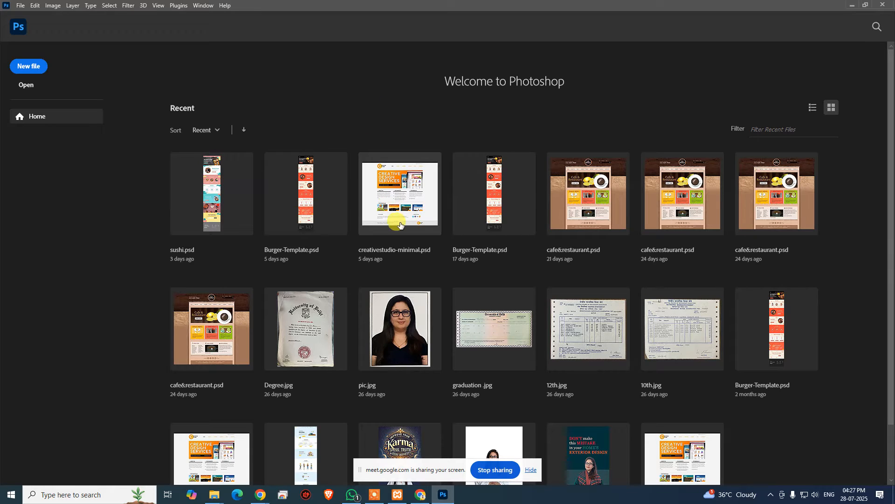
left_click(325, 198)
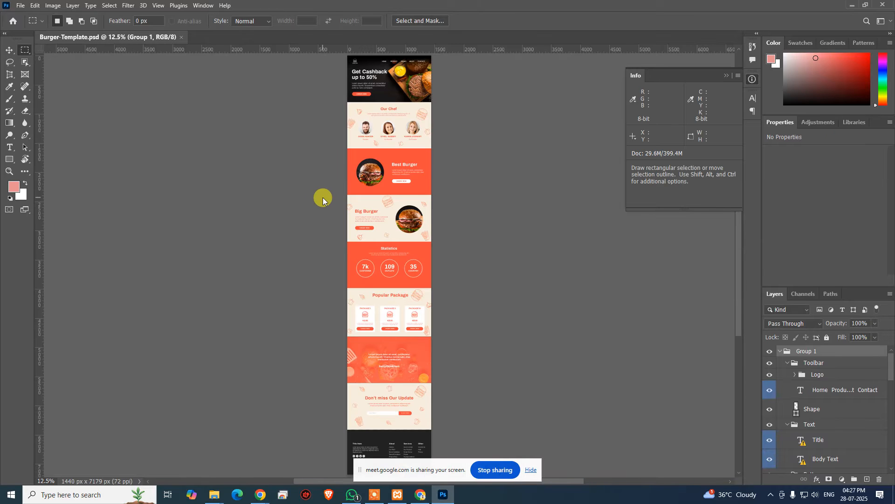
- Display the template's header at 100% with the panels hidden, undoing a trial move of the dark shape behind the menu
left_click(751, 80)
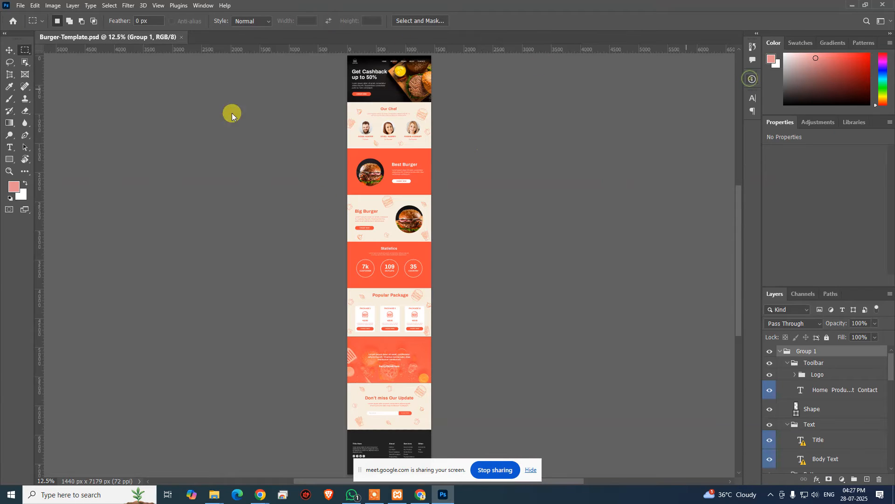
left_click(8, 51)
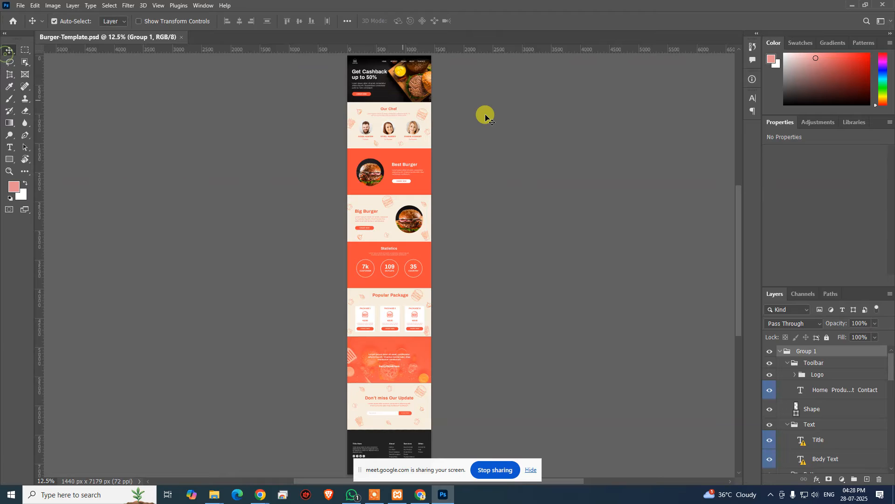
left_click(485, 117)
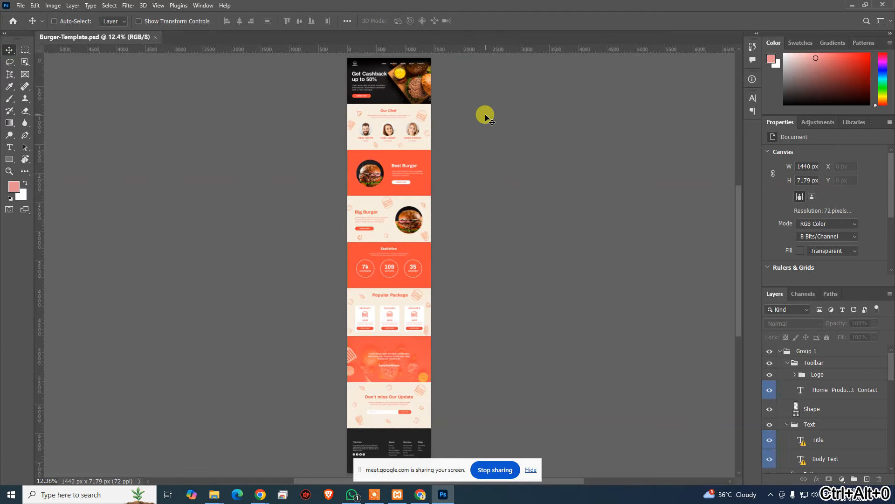
key("ctrl+alt+0")
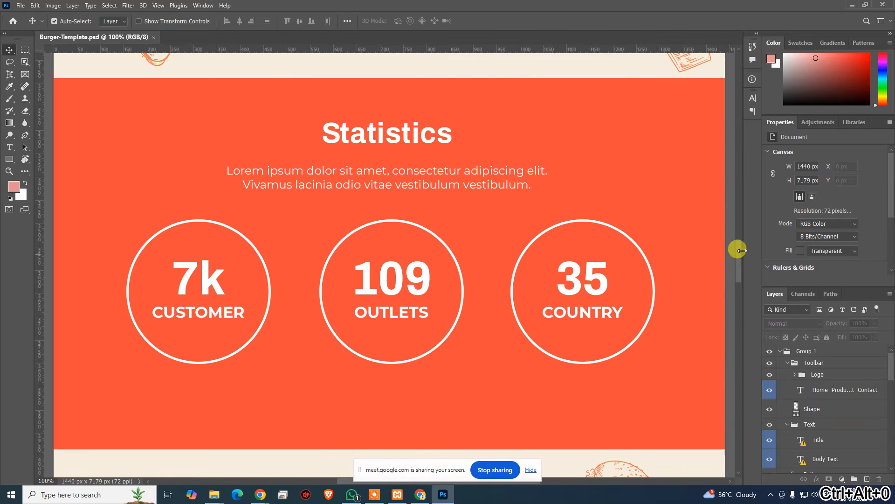
left_click_drag(737, 247, 742, 89)
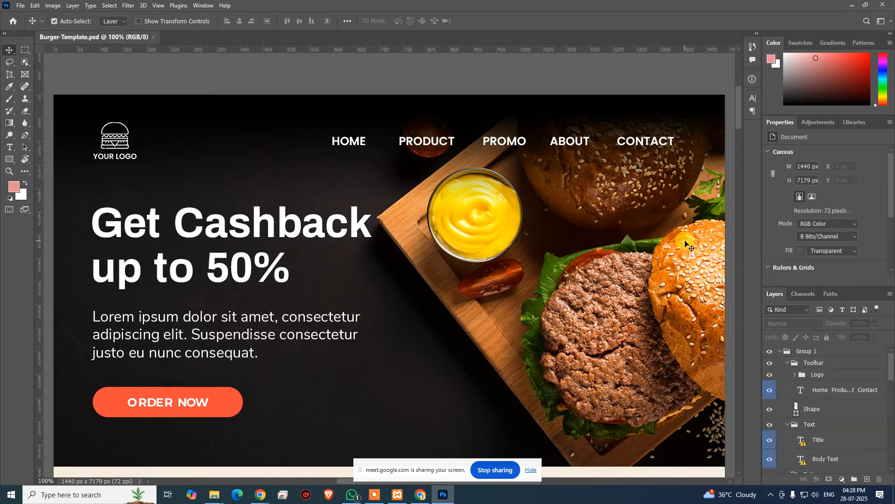
key("Tab")
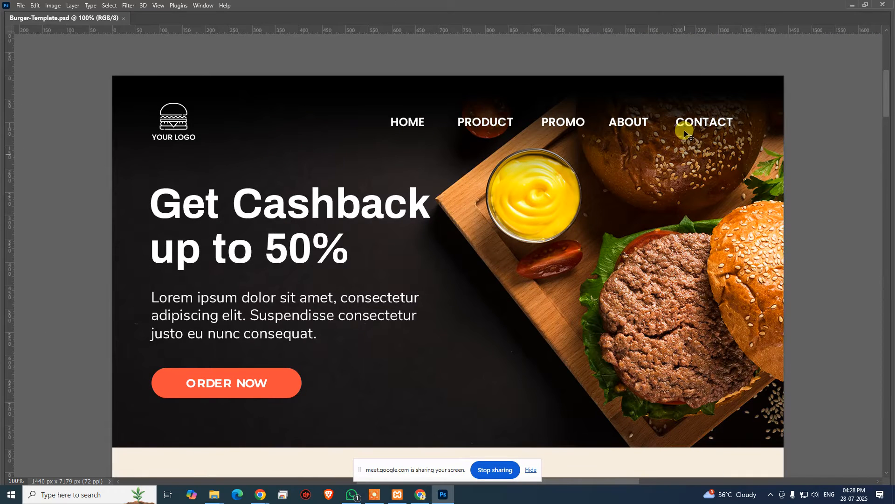
left_click_drag(663, 122, 666, 189)
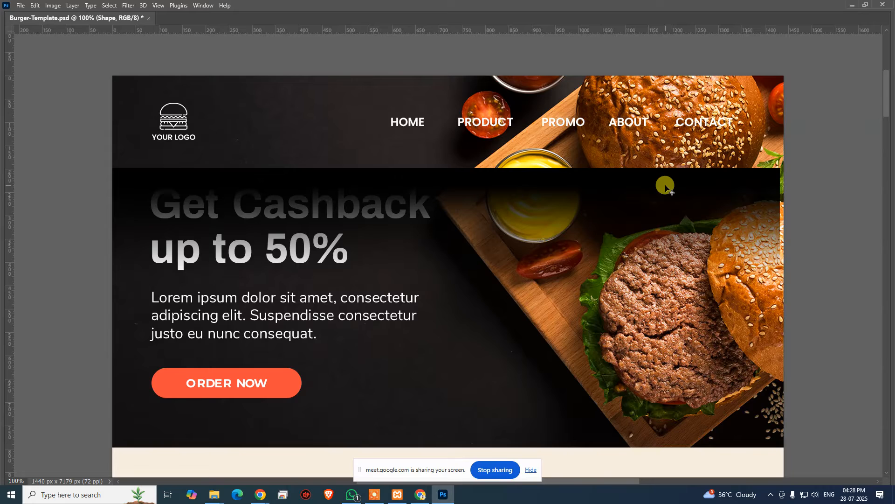
key("ctrl+z")
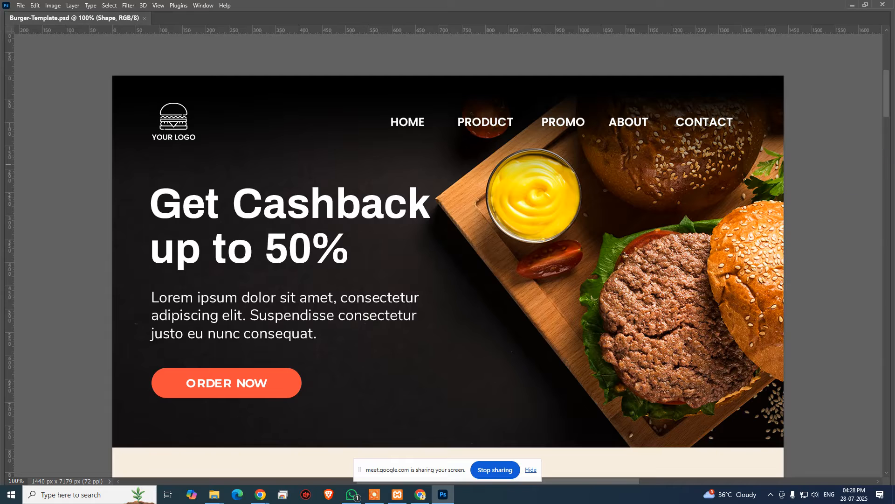
- Examine the Our Chef section of the burger template and compare its layout with Elementor's Flexbox structure choices
left_click_drag(886, 104, 889, 144)
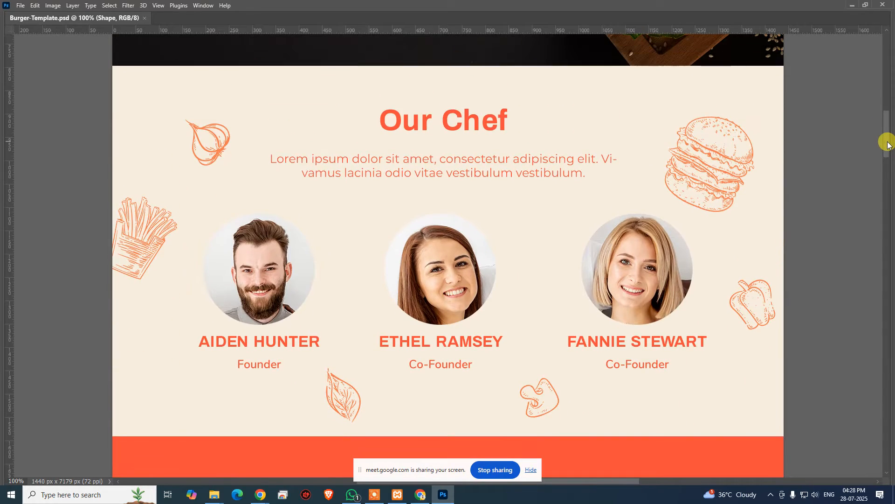
key("alt+Tab")
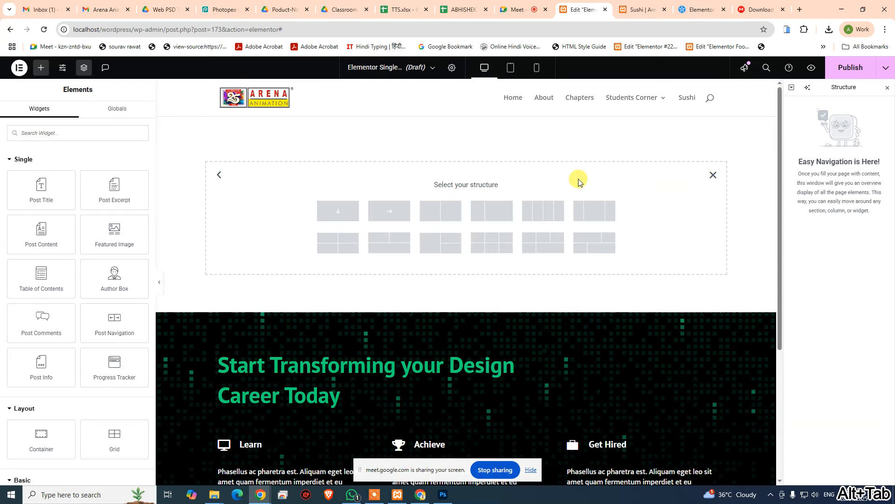
key("alt+Tab")
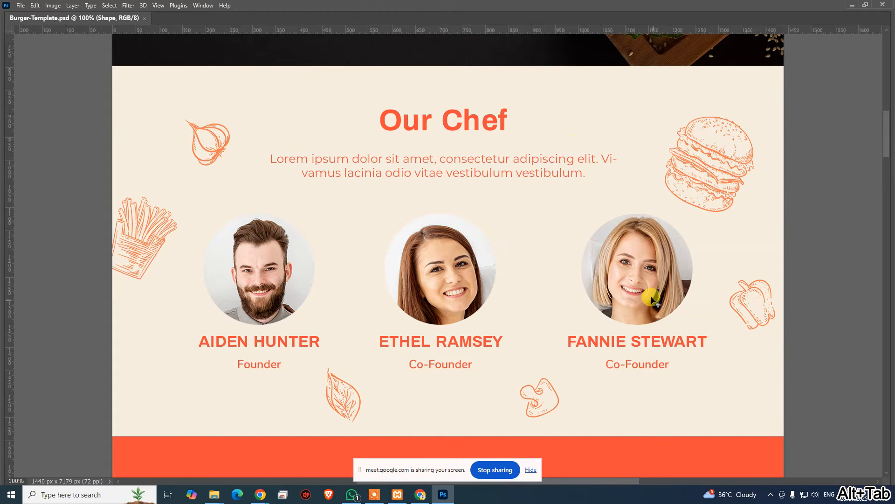
key("alt+Tab")
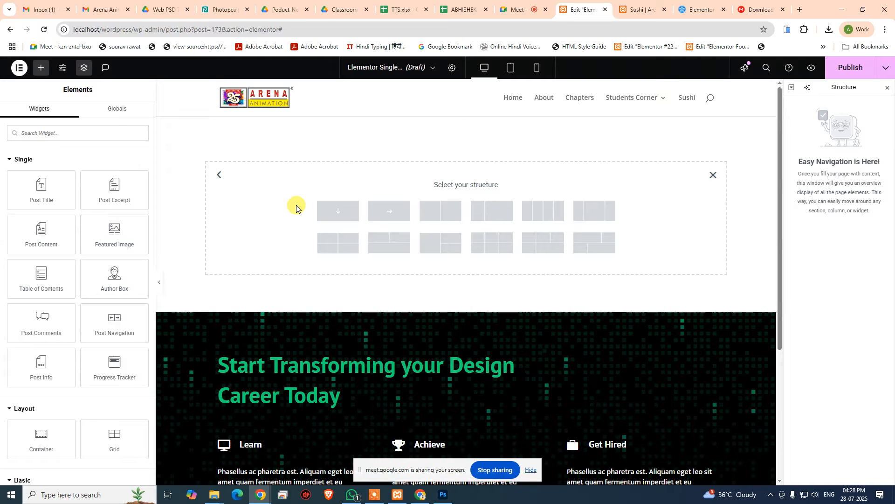
key("alt+Tab")
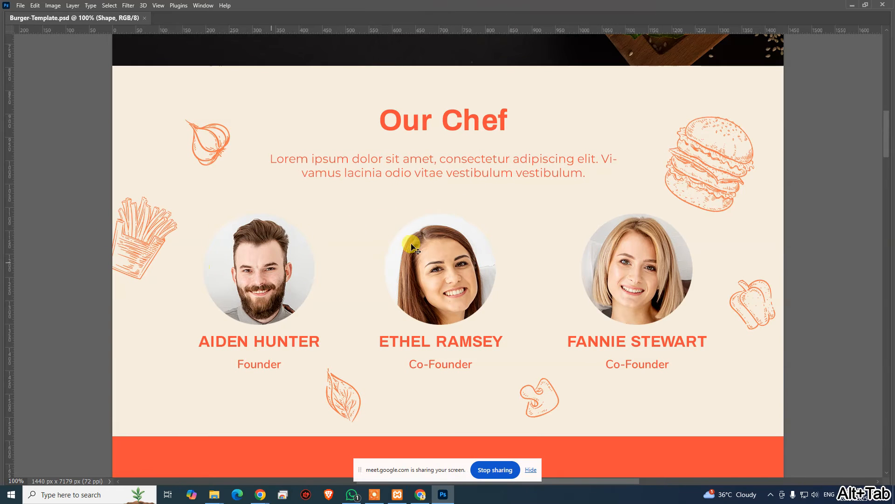
- Switch to Elementor in Chrome, add a single column-direction Flexbox container, and nest a Container widget inside it
key("alt+Tab")
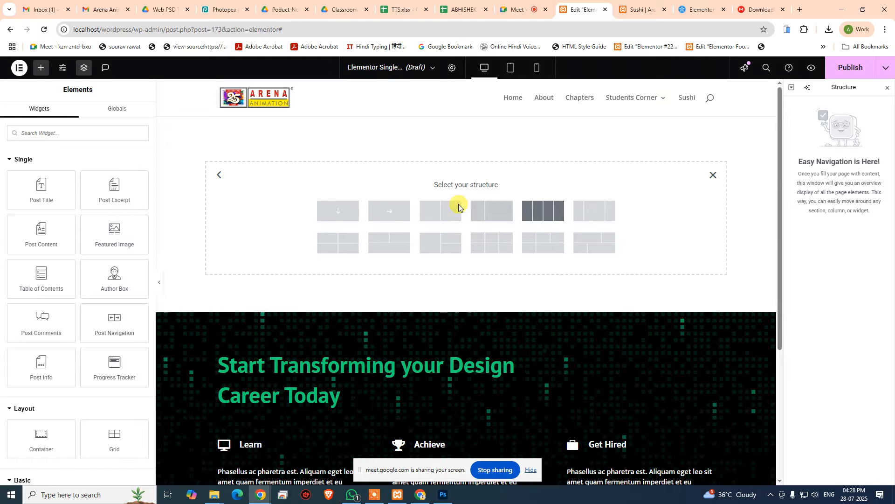
left_click(348, 215)
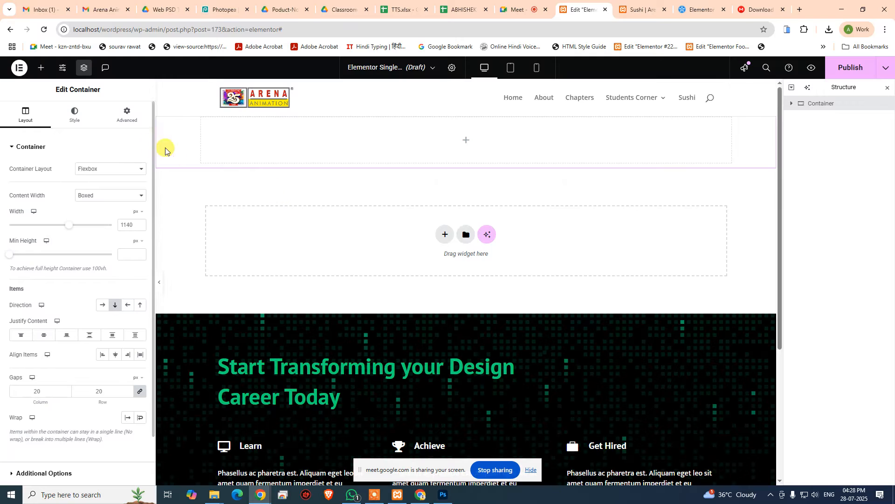
key("alt+Tab")
key("alt+Tab")
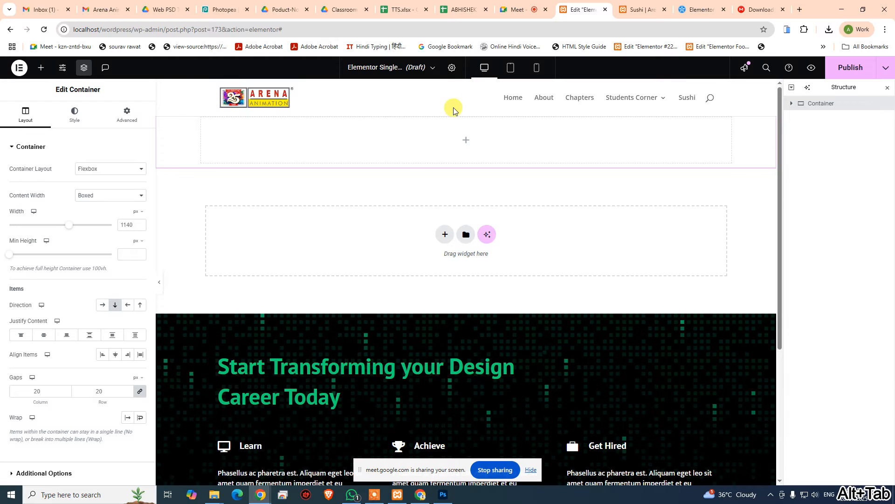
left_click(470, 148)
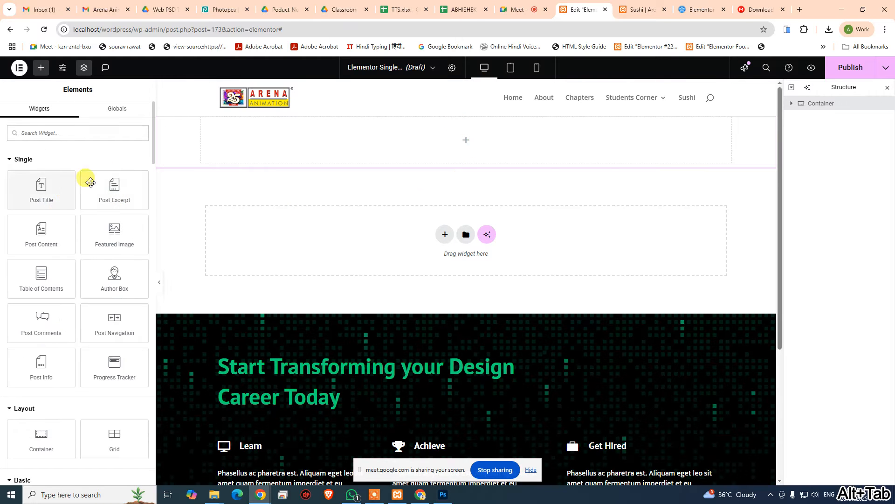
scroll(89, 357, "down", 3)
left_click_drag(41, 298, 455, 150)
- Duplicate the nested container once, checking the Our Chef design in Photoshop for the heading and team rows
key("alt+Tab")
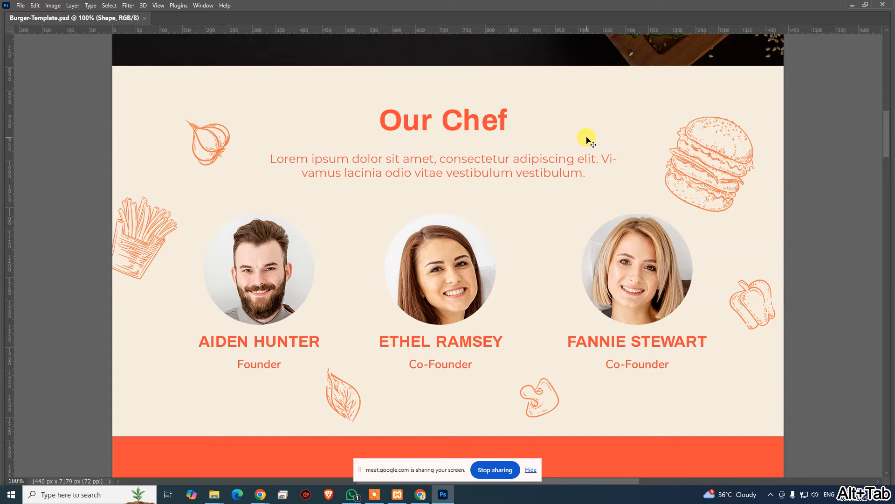
key("alt+Tab")
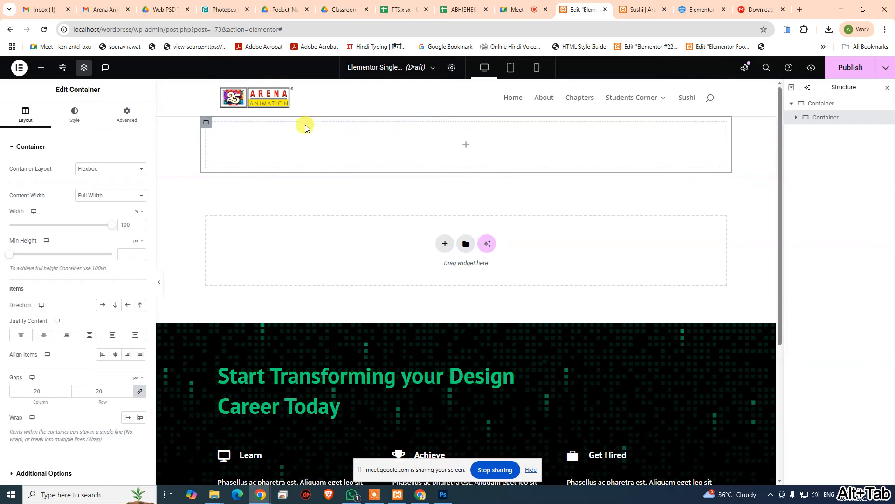
key("ctrl+d")
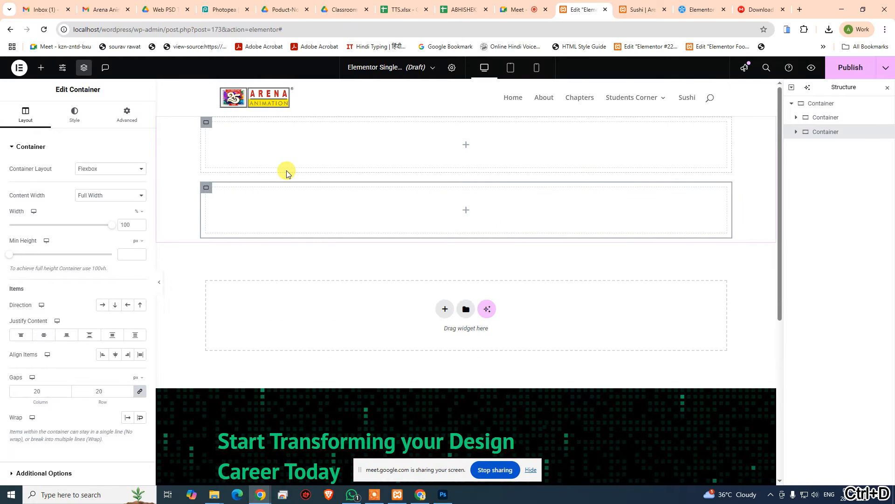
key("alt+Tab")
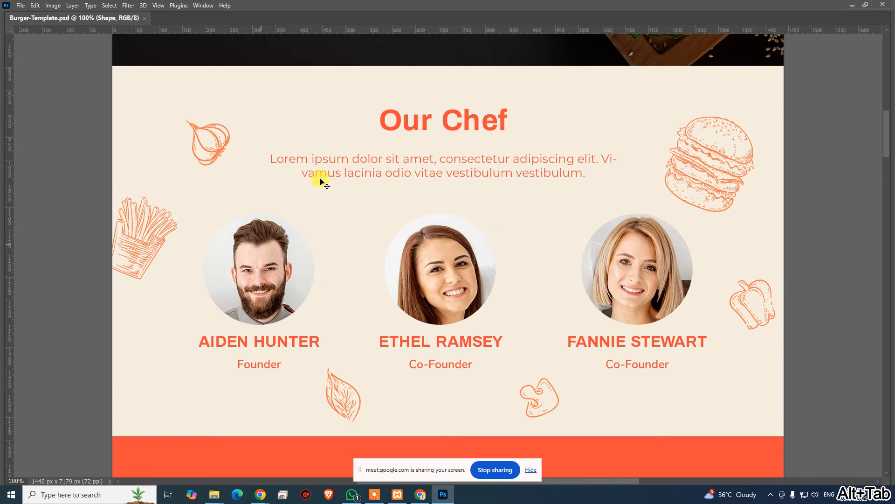
key("alt+Tab")
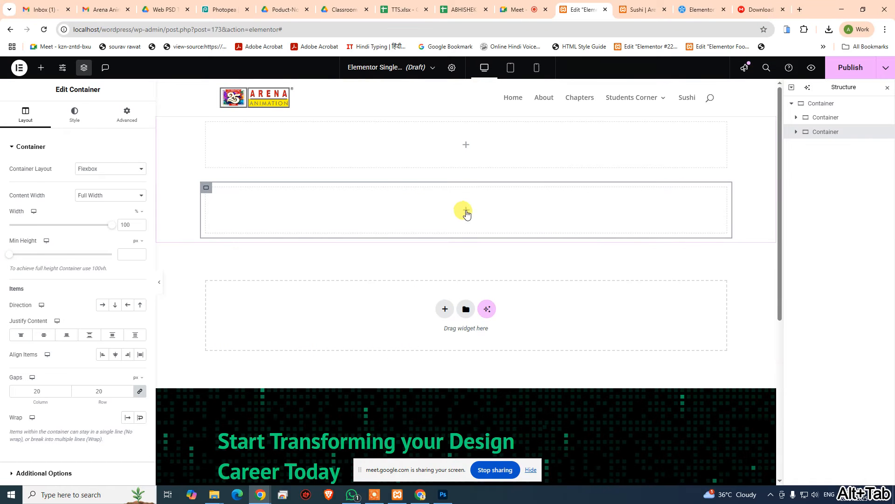
- Nest a Container widget inside the lower inner container and duplicate it twice for the three chef columns
left_click(466, 210)
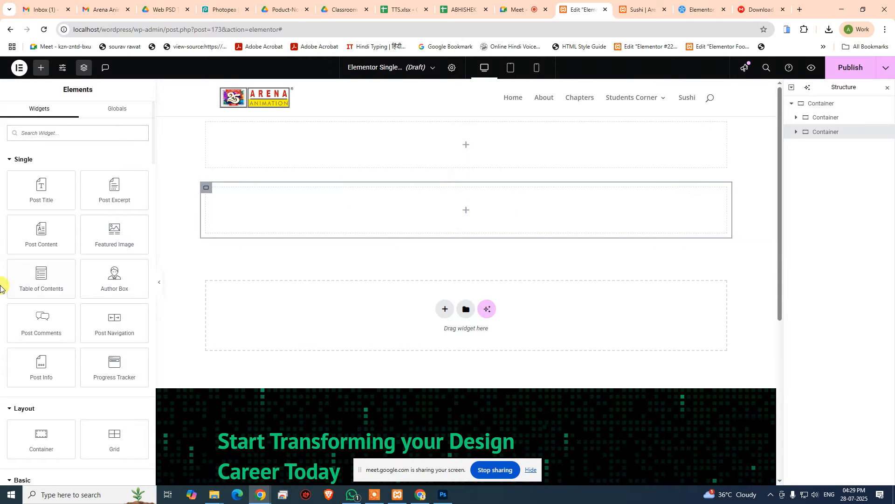
left_click_drag(55, 425, 430, 201)
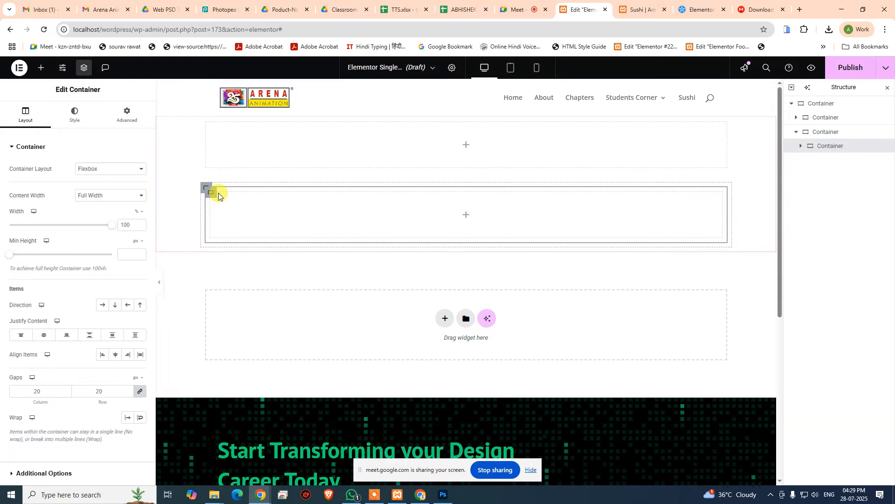
key("ctrl+d")
key("ctrl+d")
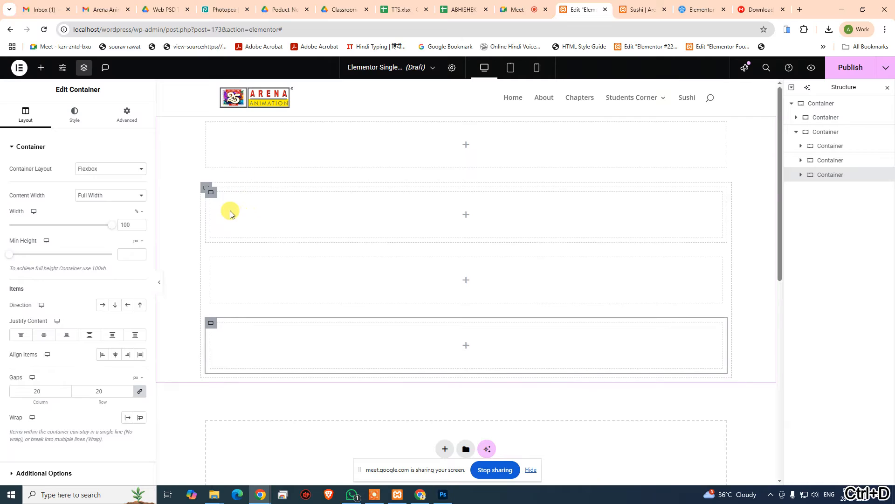
- Set the lower inner container's direction to row, and select the upper inner container in the structure
left_click(206, 187)
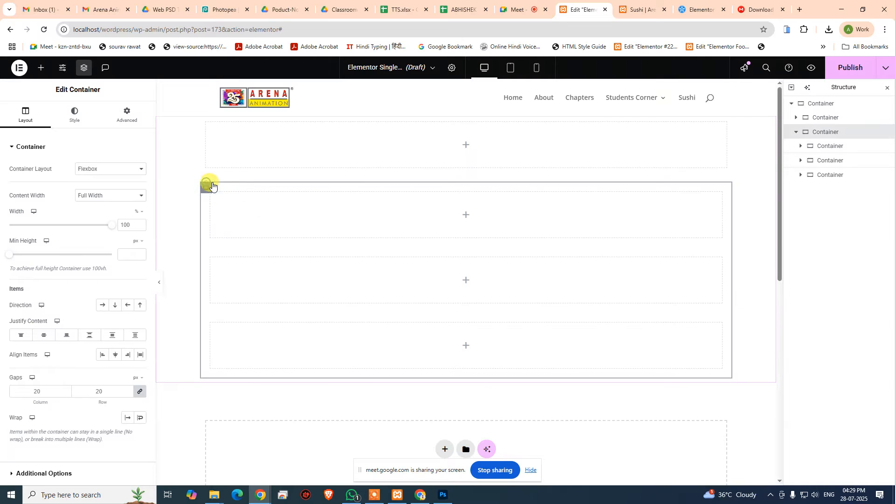
left_click(103, 305)
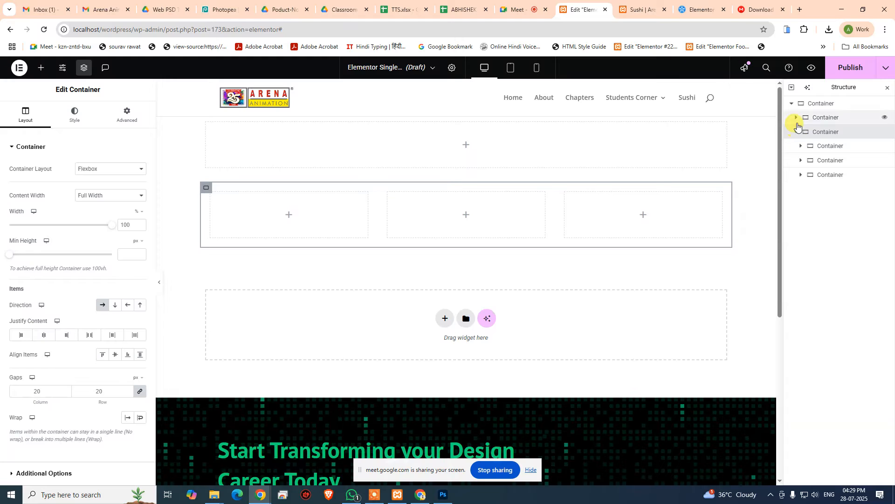
left_click(809, 120)
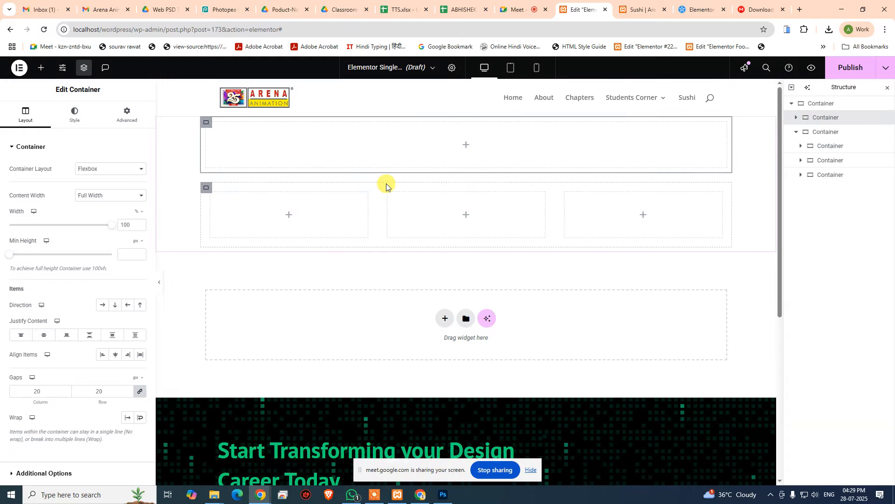
- Add a Heading widget to the upper inner container and a Text Editor widget beneath it
key("alt+Tab")
key("alt+Tab")
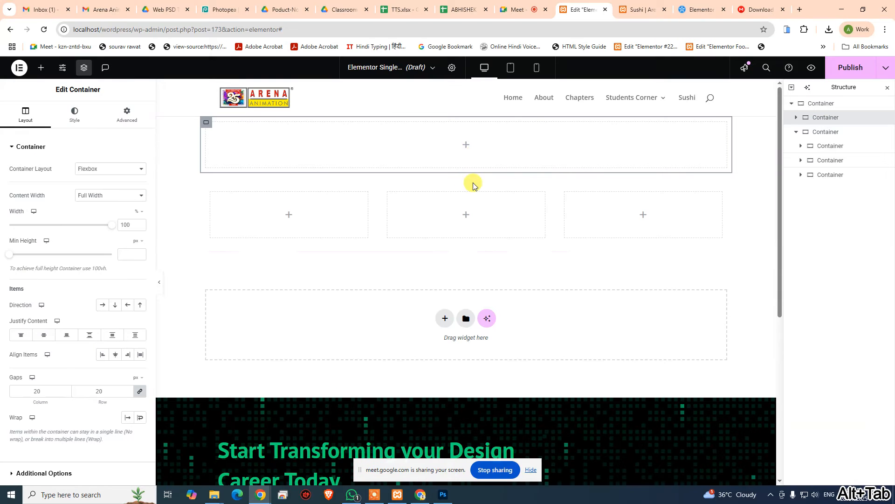
left_click(466, 145)
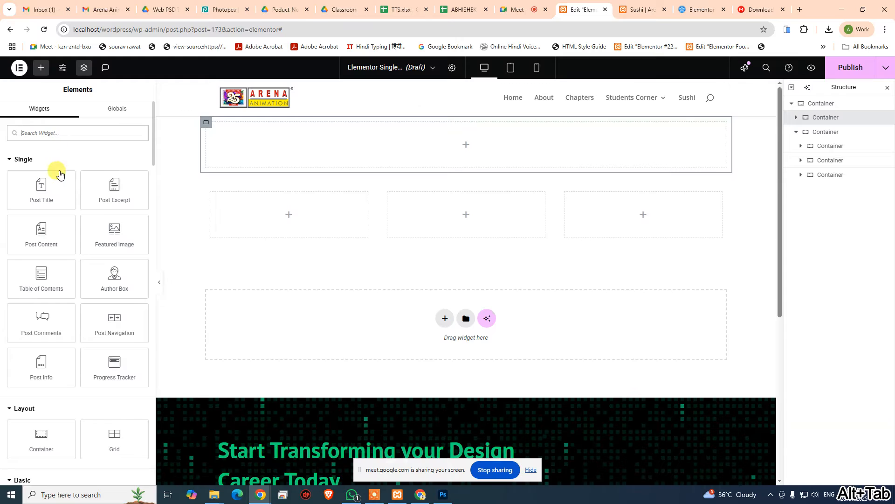
scroll(106, 365, "down", 3)
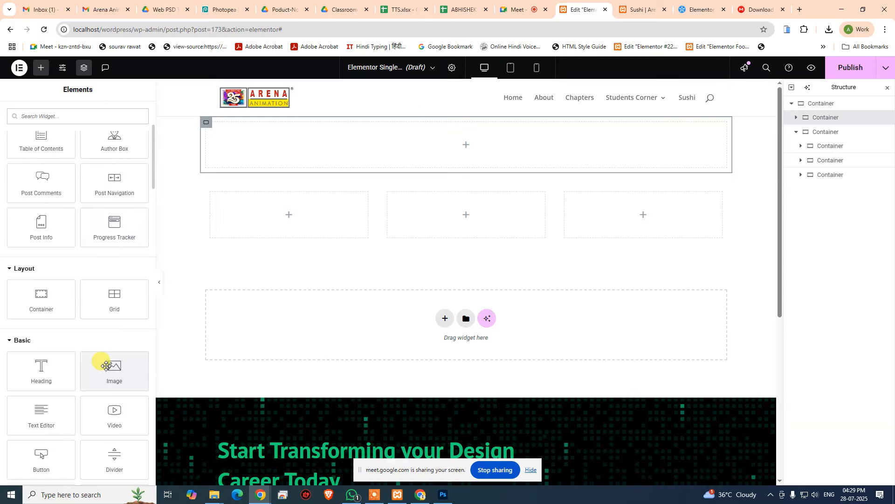
left_click_drag(32, 366, 457, 145)
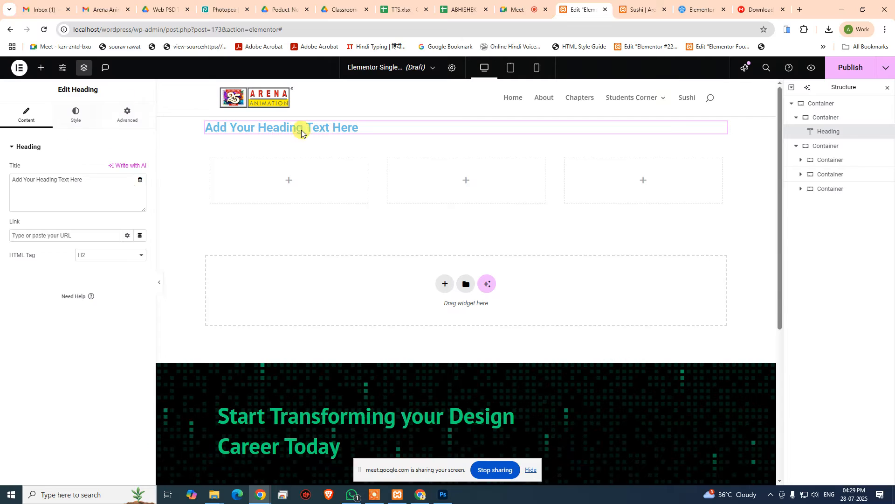
left_click(40, 68)
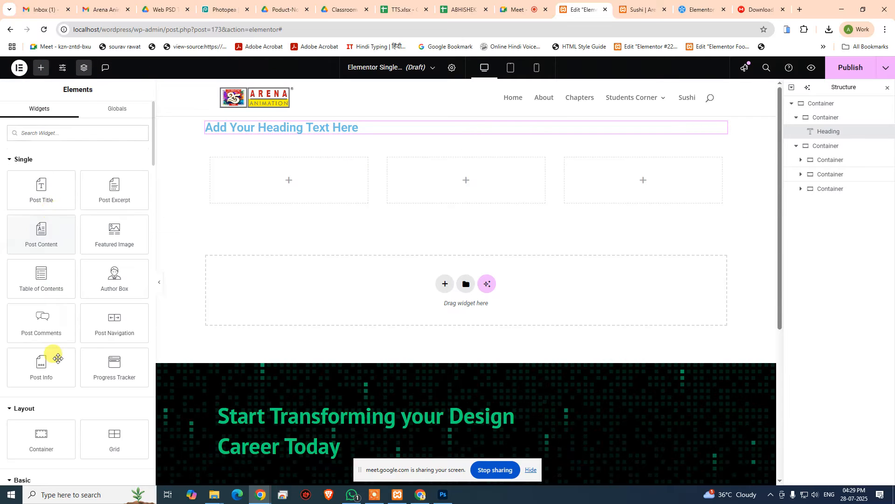
scroll(61, 356, "down", 5)
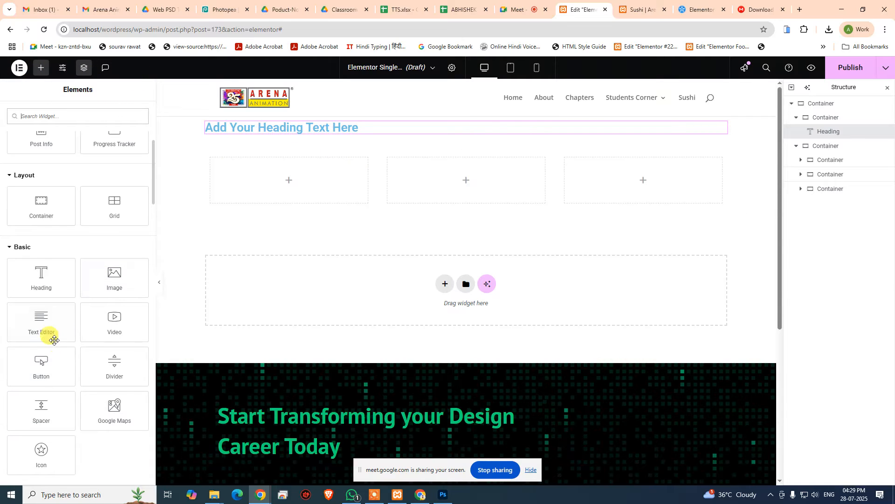
left_click_drag(41, 325, 421, 129)
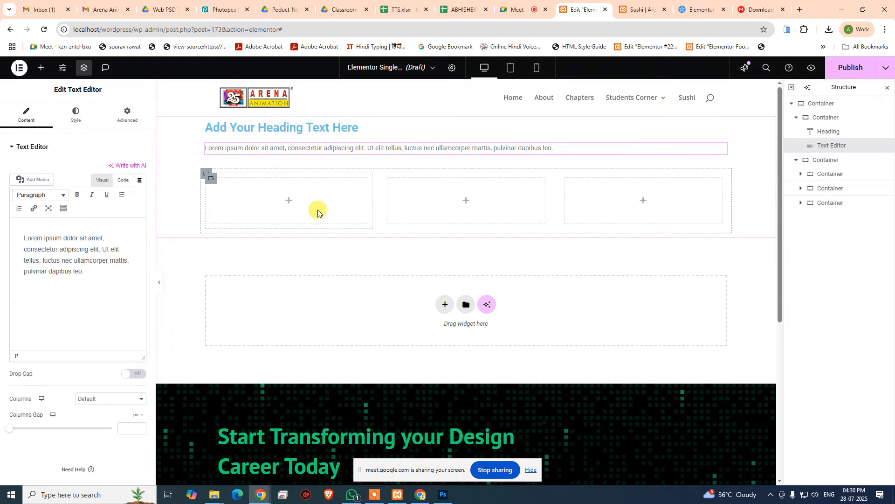
- Place an Image widget in the first chef column, comparing the layout with the Our Chef design in Photoshop
key("alt+Tab")
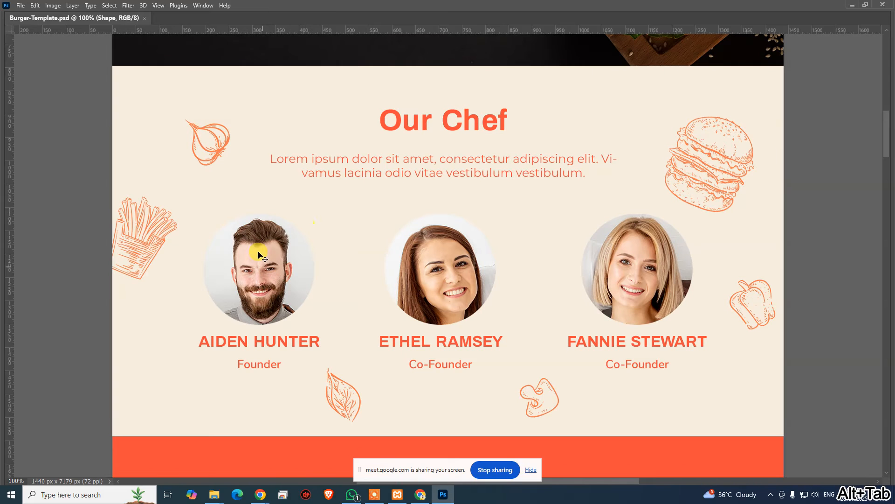
key("alt+Tab")
left_click(287, 200)
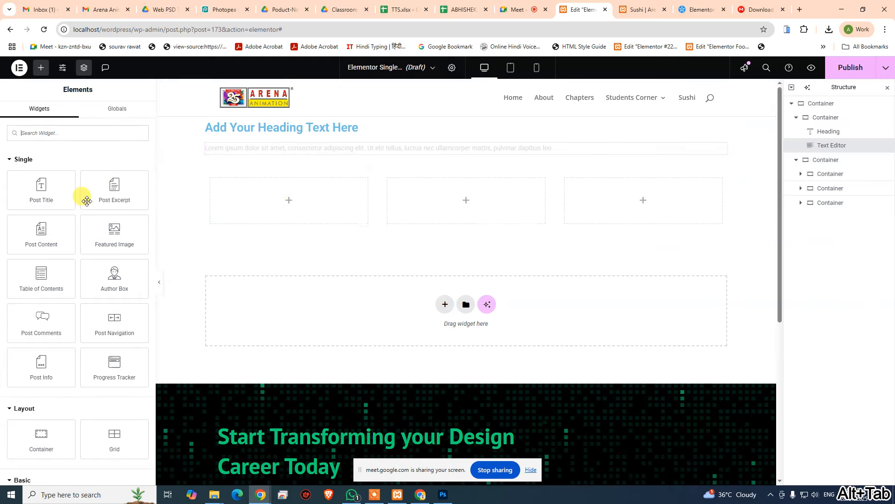
scroll(94, 270, "down", 7)
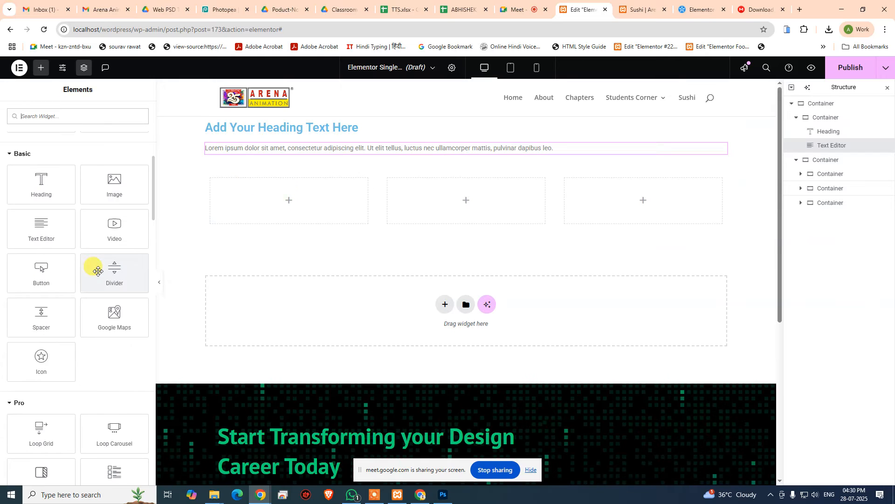
left_click_drag(116, 184, 314, 201)
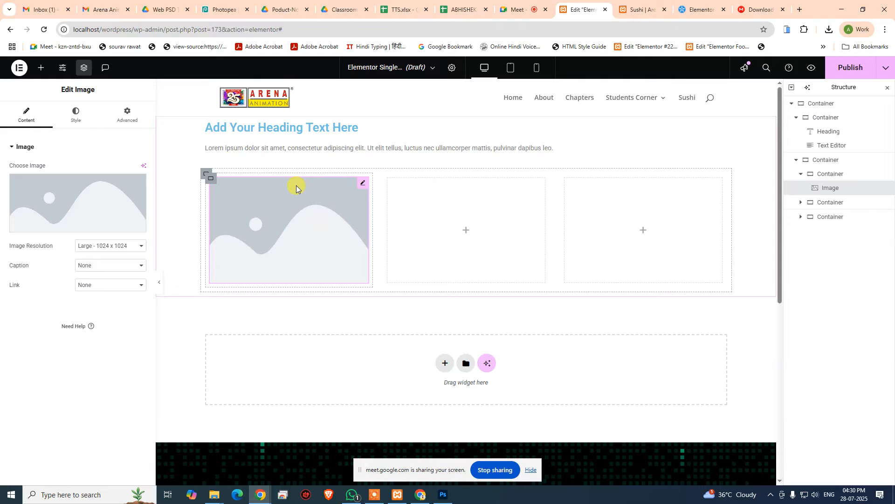
key("alt+Tab")
key("alt+Tab")
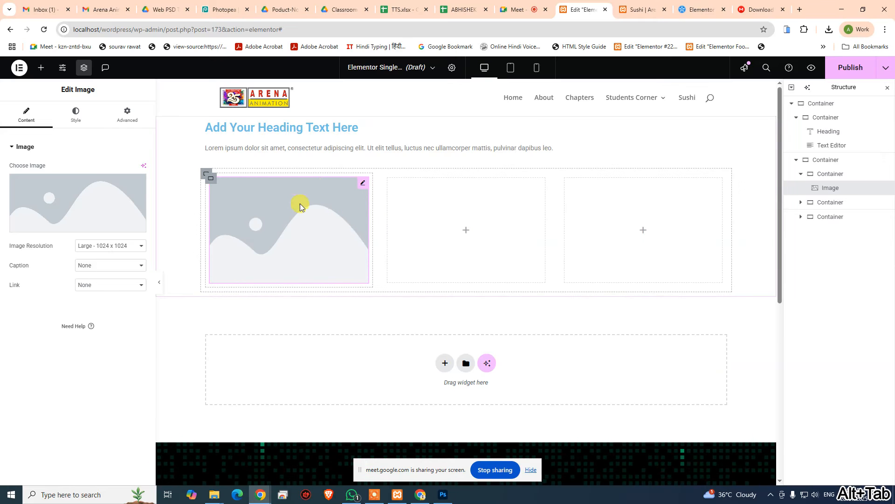
- Add a Heading widget below the image in the first chef column, checking it against the Photoshop design
left_click(838, 176)
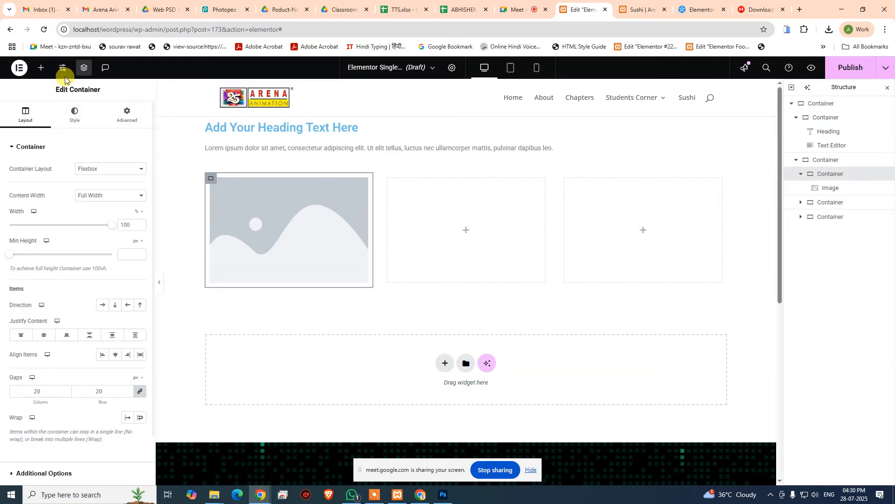
left_click(41, 68)
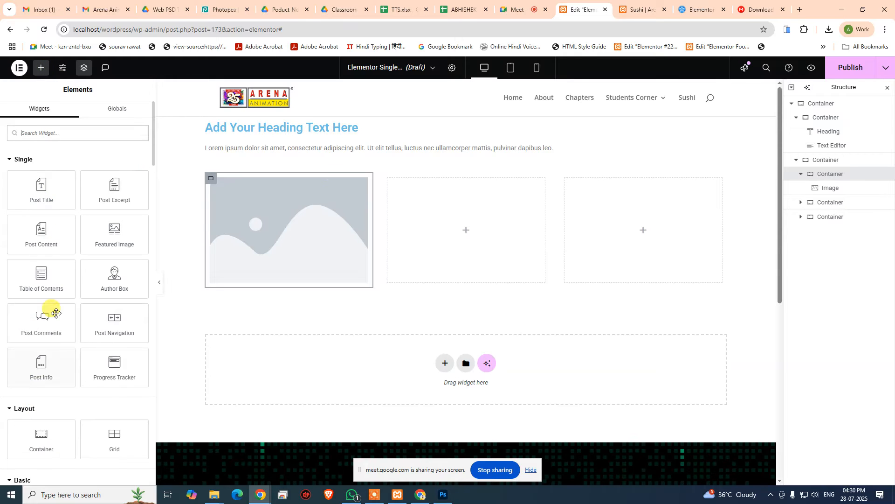
scroll(54, 289, "down", 1)
scroll(110, 223, "down", 3)
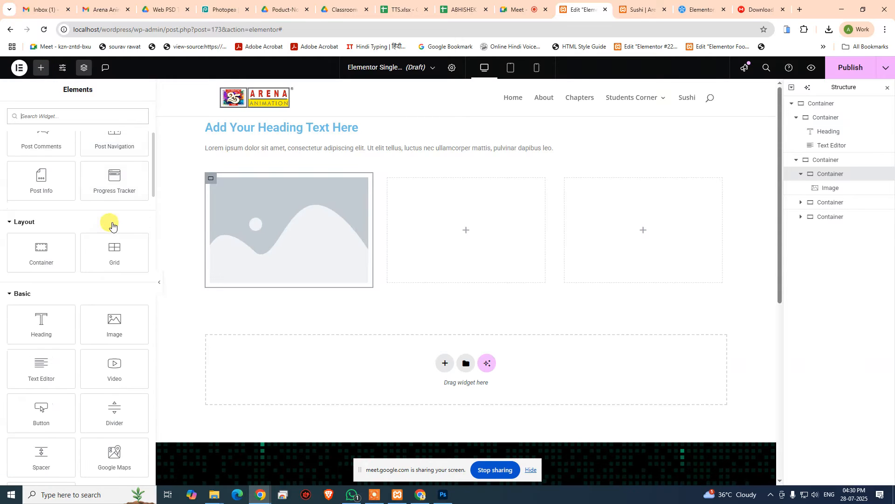
left_click_drag(42, 327, 277, 279)
key("alt+Tab")
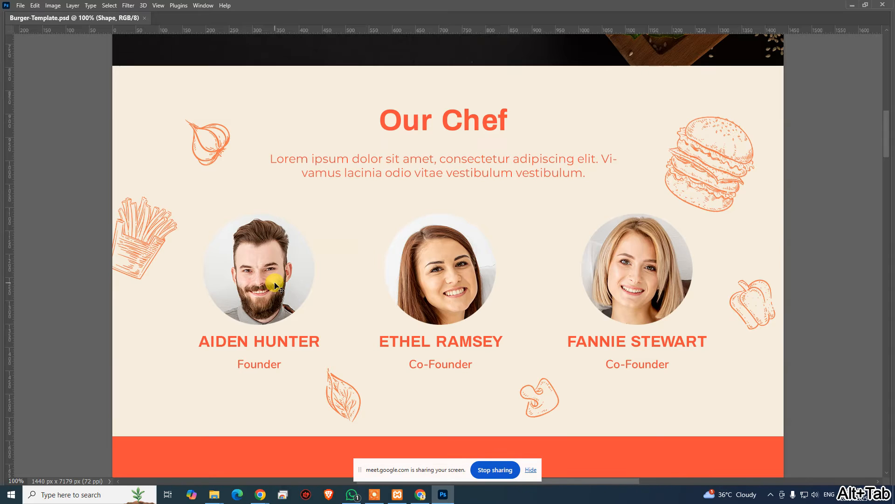
key("alt+Tab")
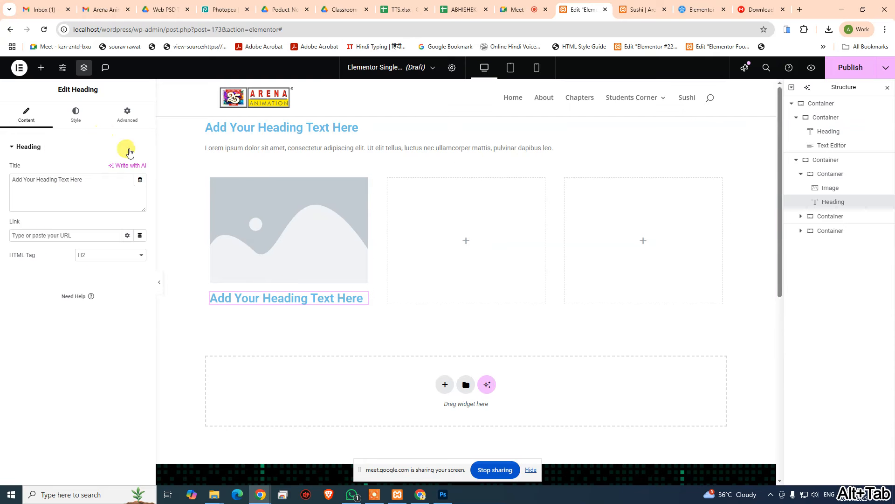
- Add a Text Editor widget below the heading in the first chef column
left_click(281, 148)
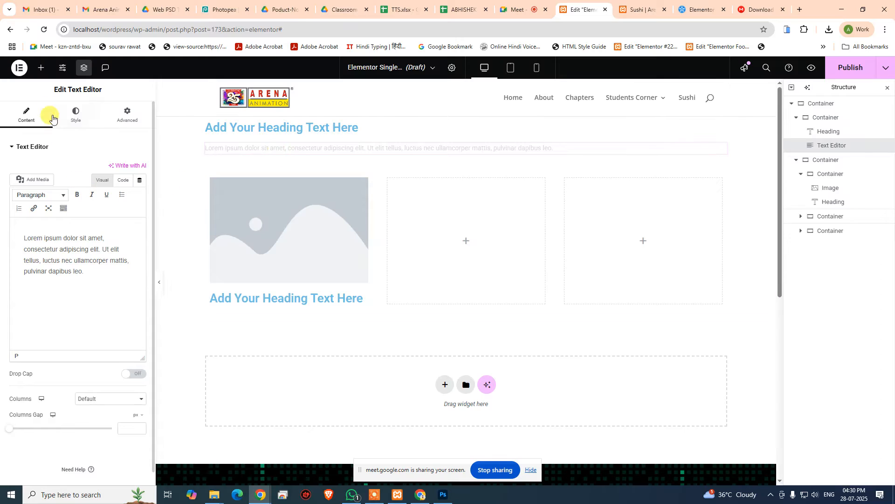
left_click(41, 68)
scroll(67, 278, "down", 6)
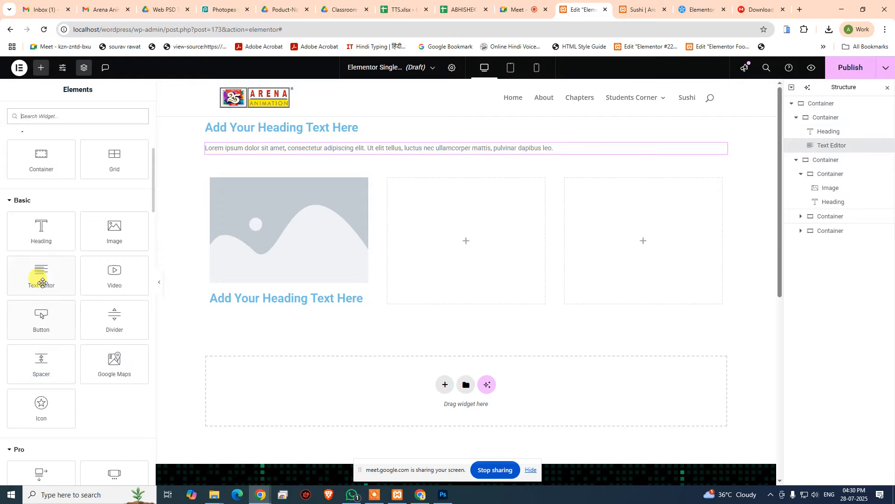
left_click_drag(40, 275, 320, 301)
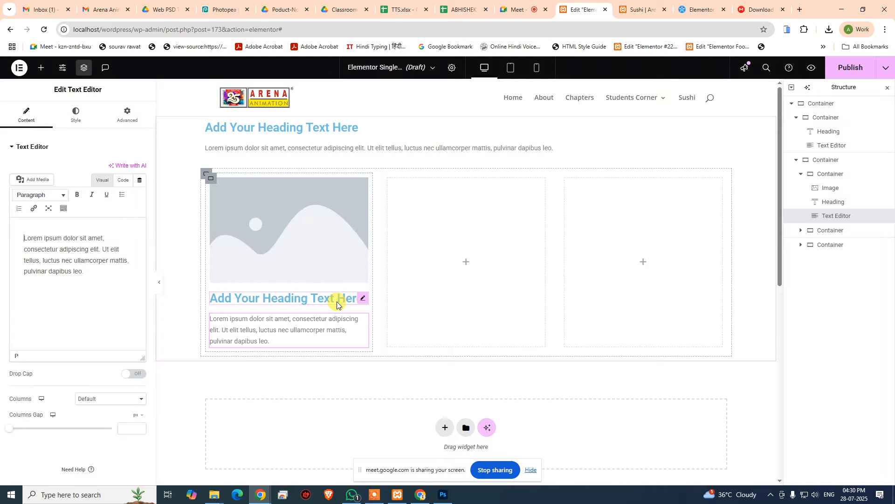
- Collapse the nested containers in the structure tree and select the outermost container
left_click(274, 239)
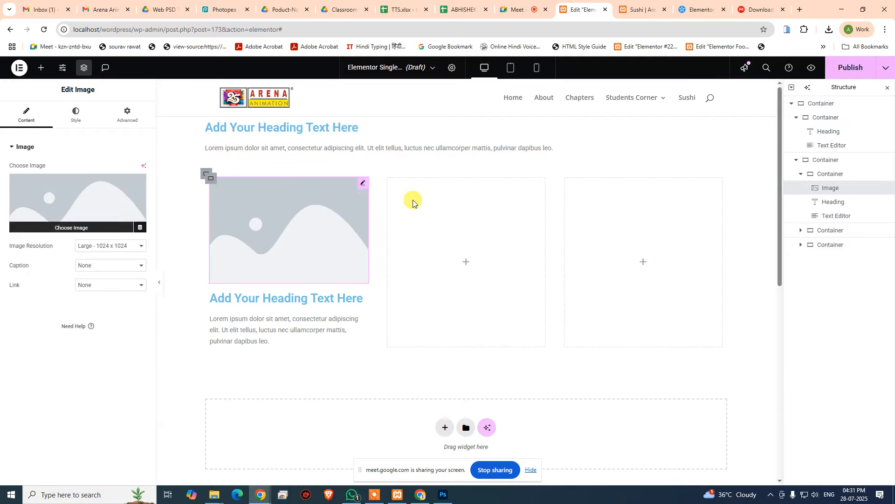
left_click(801, 173)
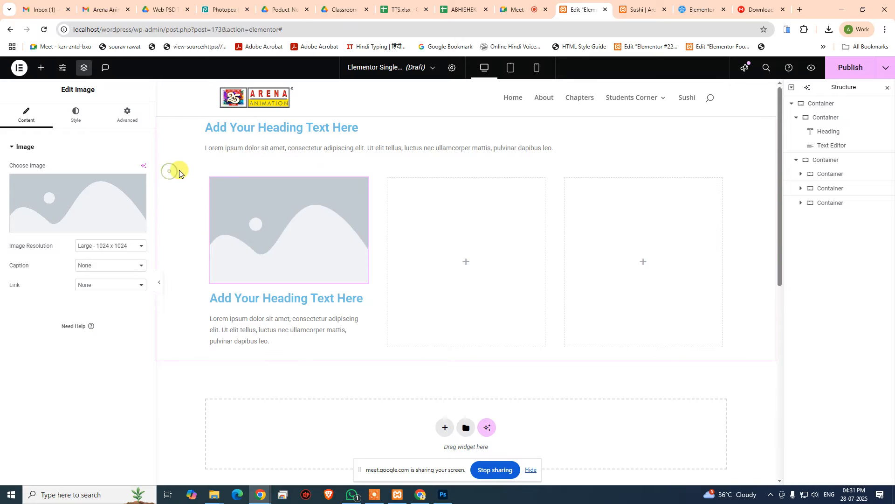
left_click(795, 119)
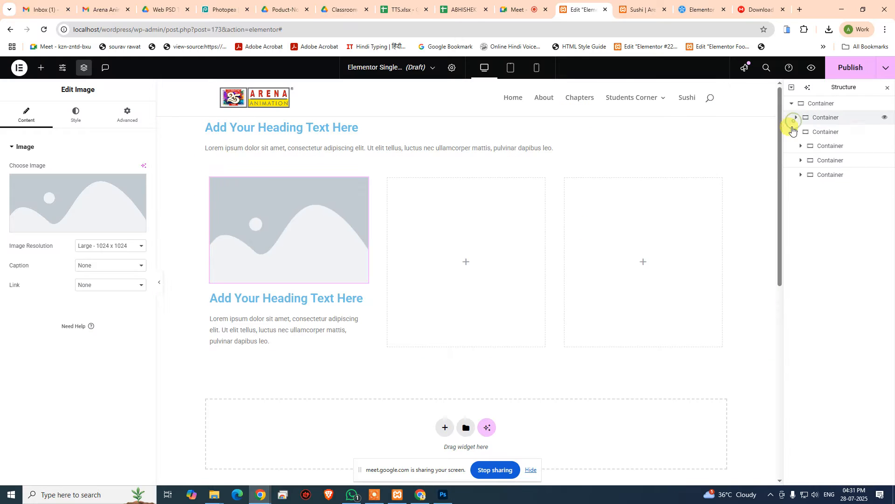
left_click(796, 135)
left_click(796, 136)
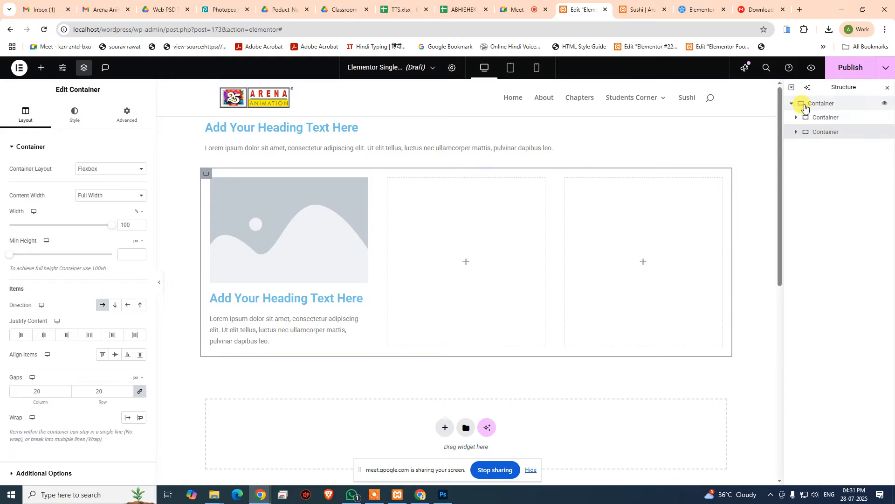
left_click(800, 102)
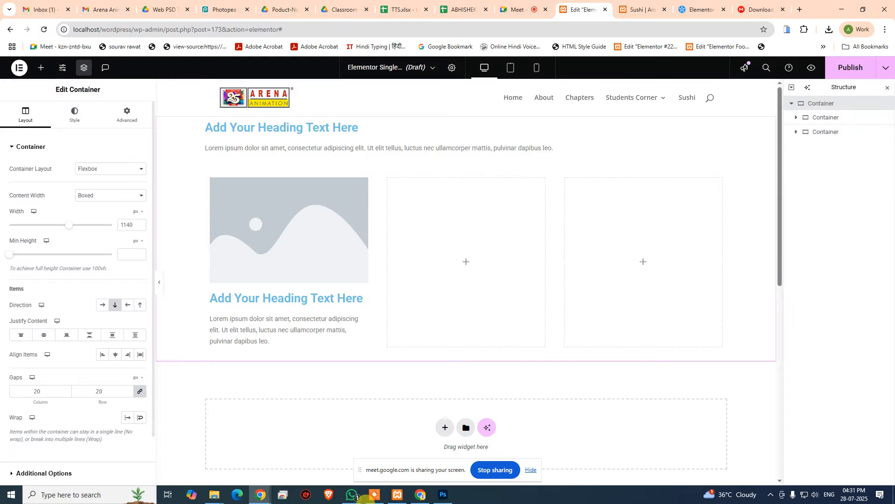
- Switch to Photoshop, copy the hex code of the cream foreground colour with the panels shown, and return to Elementor in Chrome
left_click(443, 495)
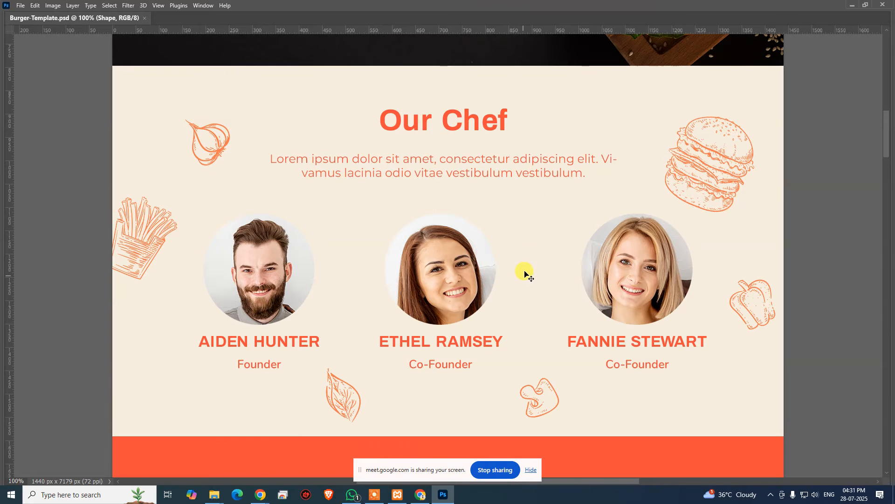
key("Tab")
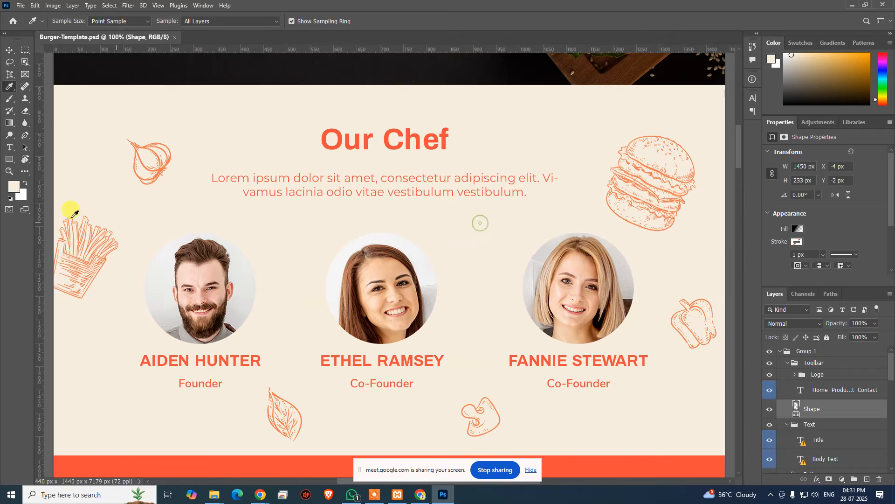
left_click(14, 187)
key("alt+Tab")
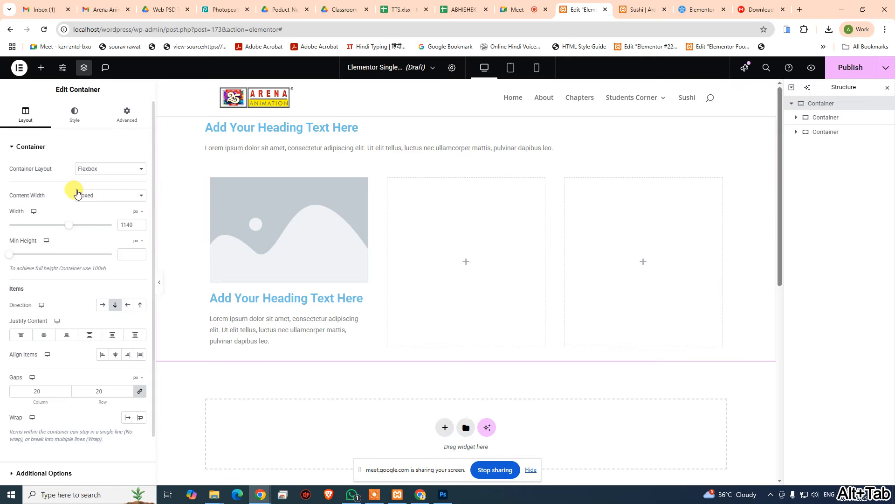
- Give the outermost container a classic background with the colour f6eedf
scroll(84, 317, "down", 2)
scroll(89, 212, "up", 2)
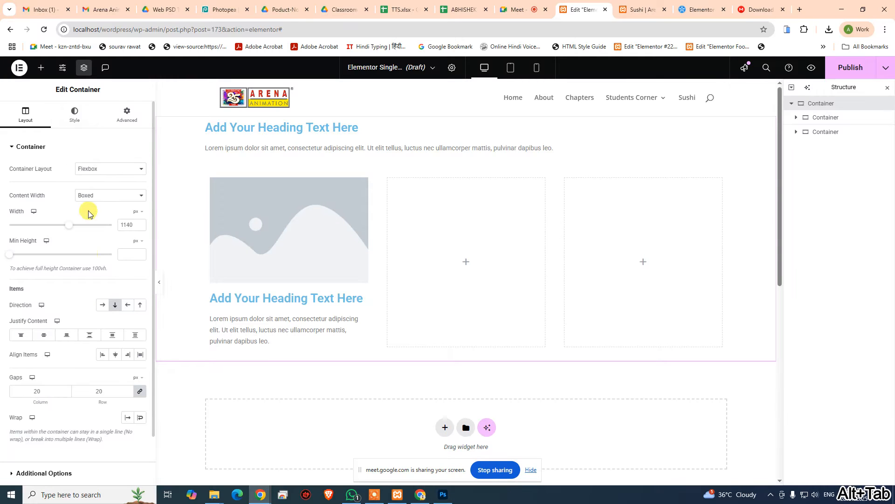
left_click(75, 113)
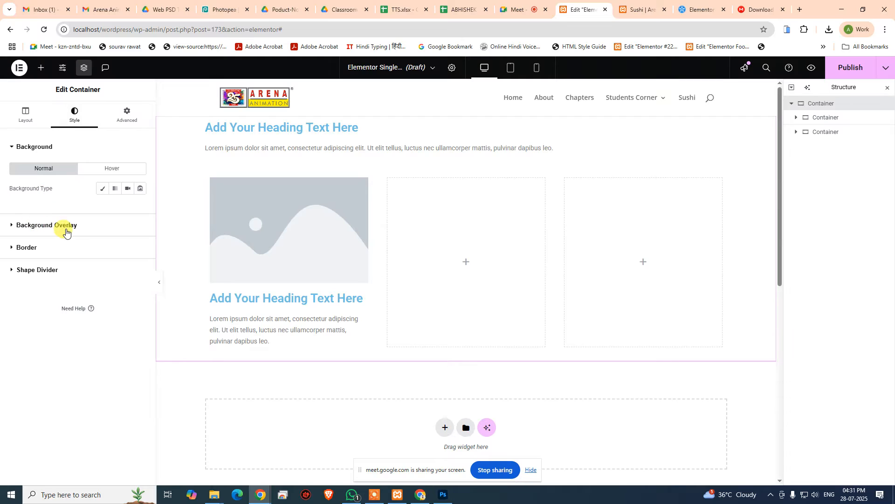
left_click(103, 189)
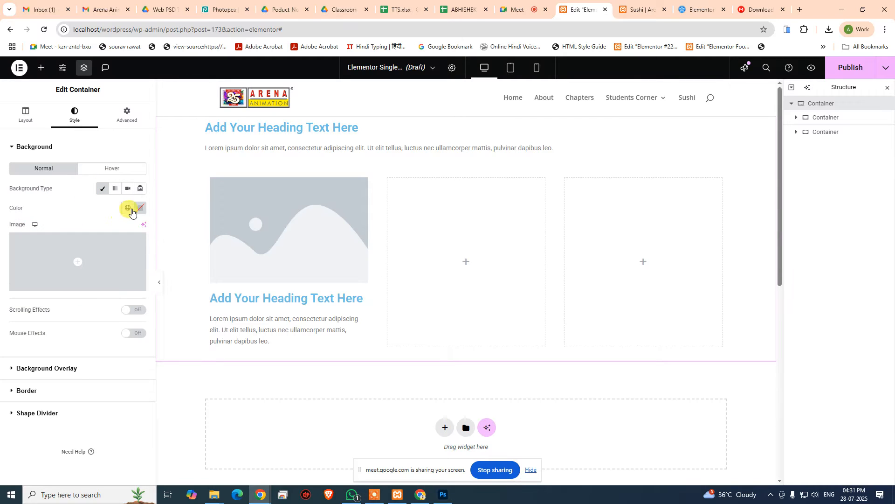
left_click(139, 209)
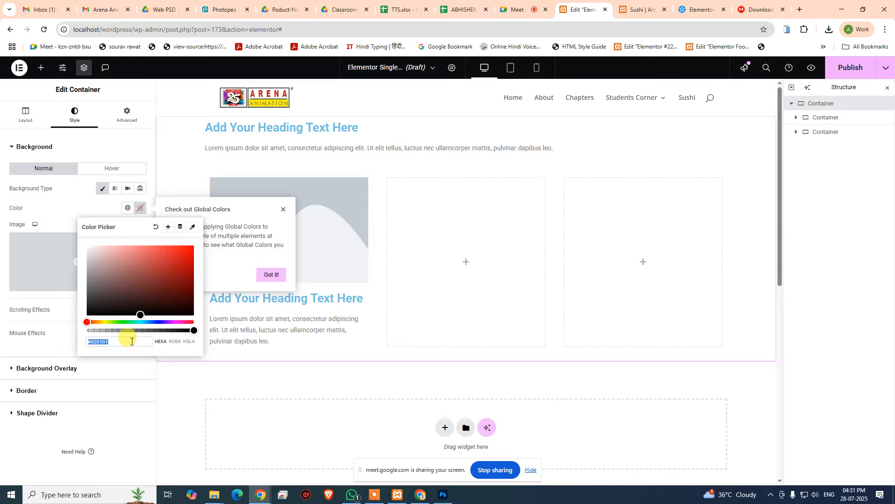
type("f6eedf")
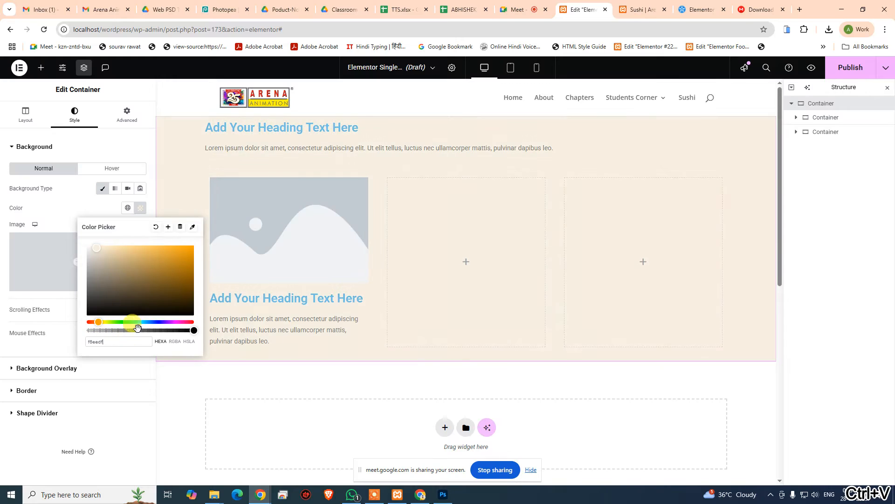
left_click(185, 138)
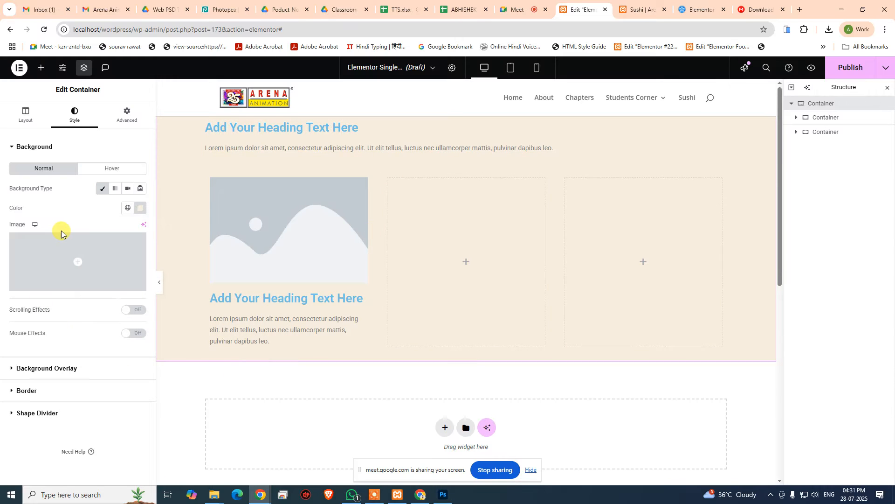
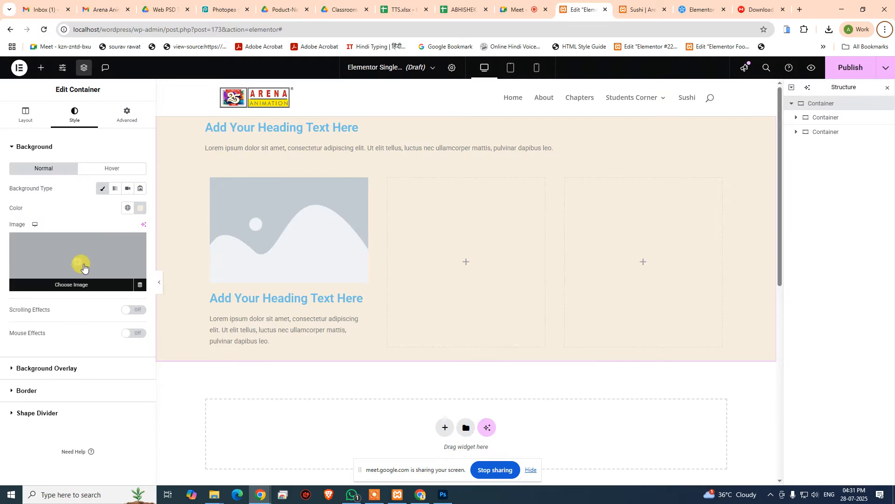
- Start uploading a background image for the outermost container and browse to D: > Class Recording > MWF > 12.00-01.30-09.04.25 > July-25
left_click(72, 286)
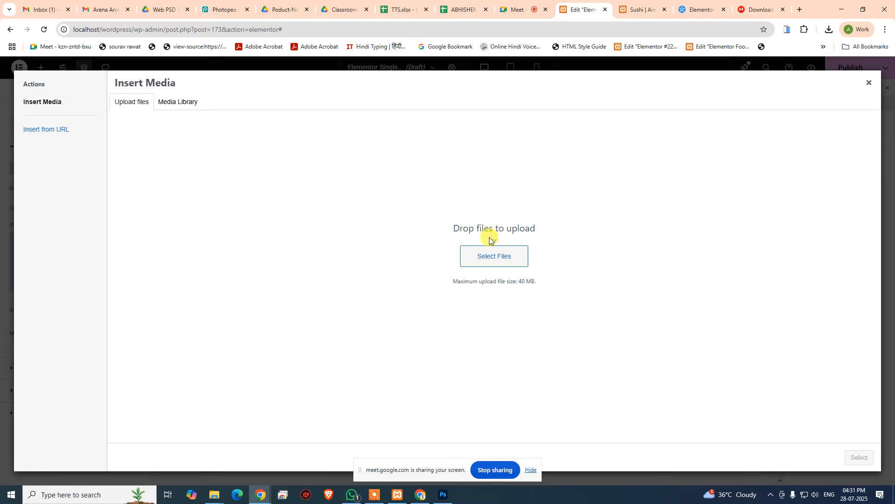
left_click(485, 266)
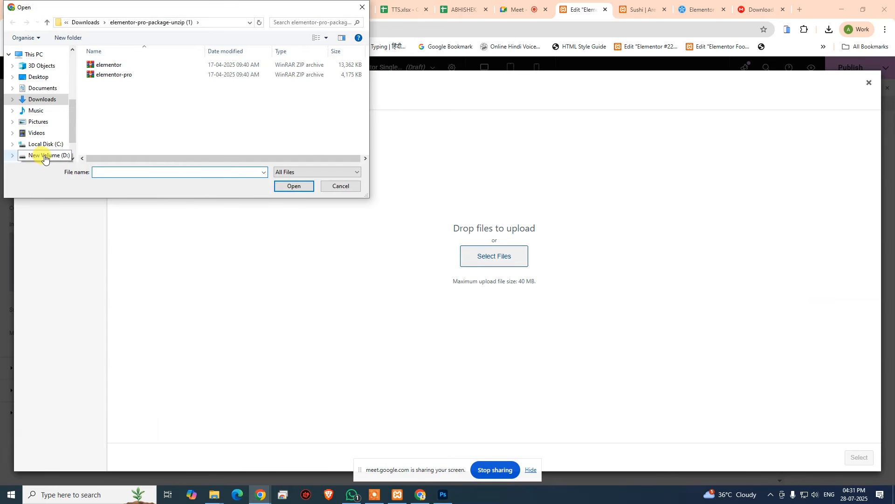
scroll(40, 156, "down", 1)
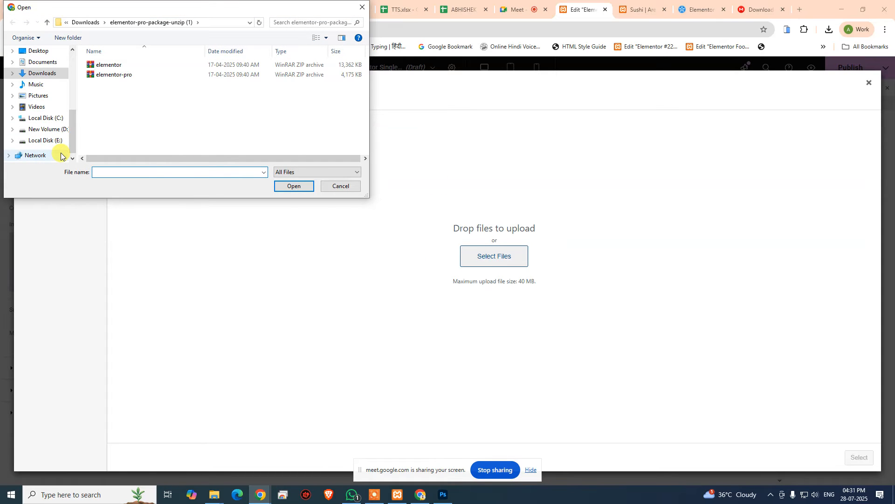
left_click(52, 129)
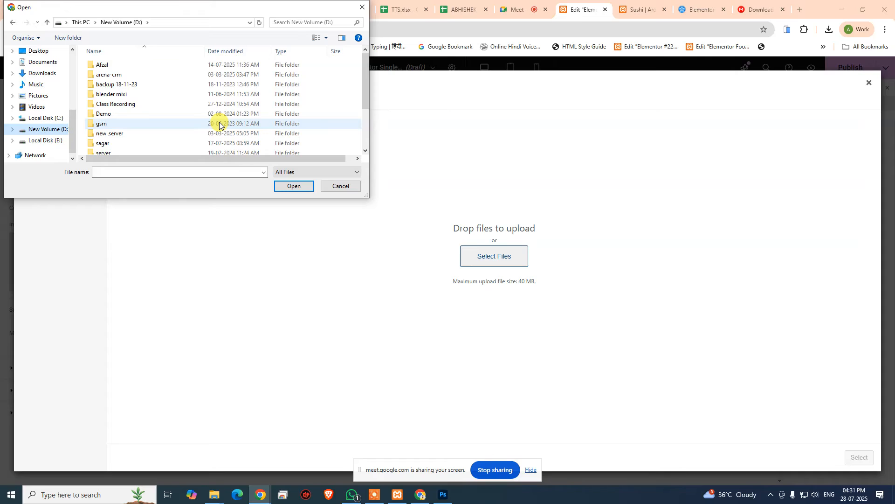
scroll(185, 102, "down", 1)
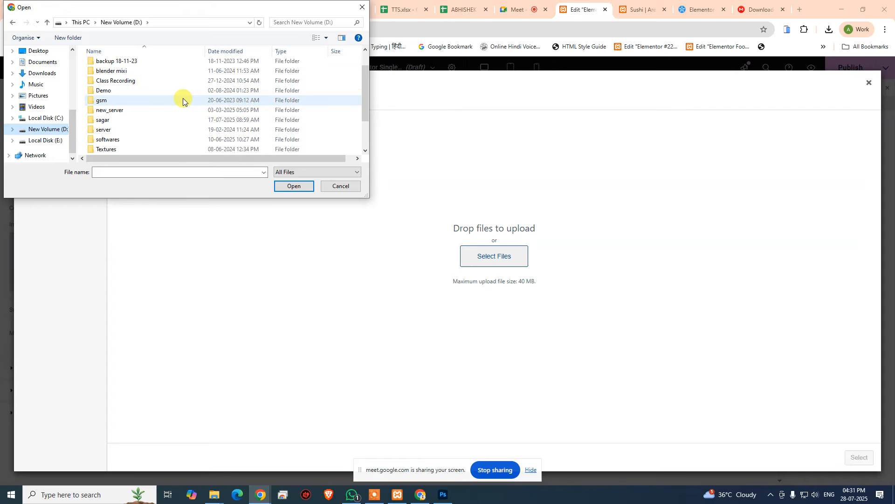
scroll(182, 99, "down", 2)
scroll(182, 97, "up", 3)
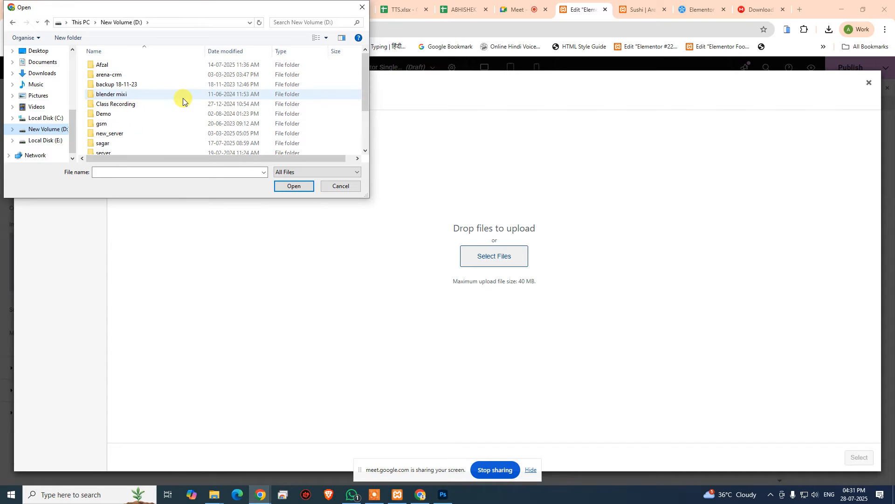
double_click(122, 105)
double_click(261, 79)
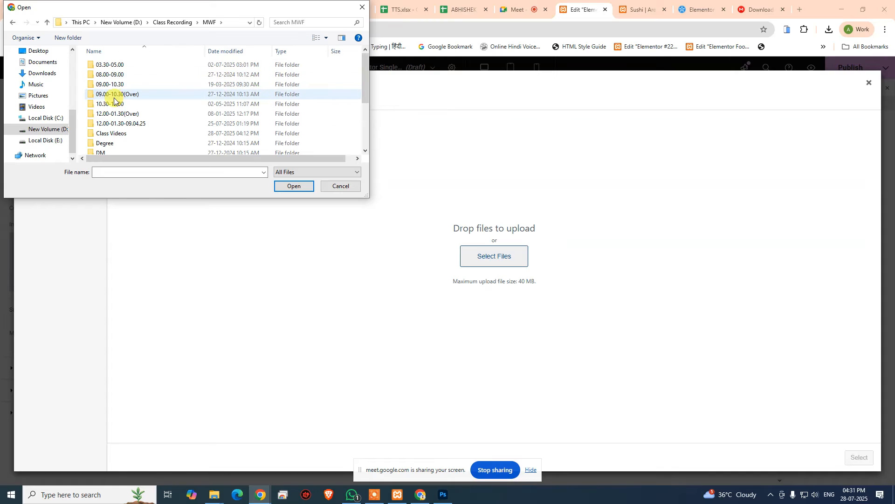
double_click(122, 123)
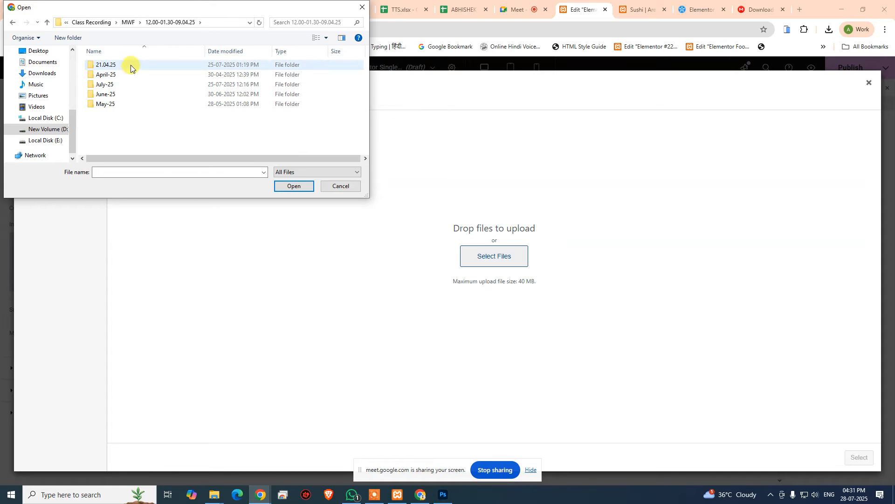
double_click(131, 84)
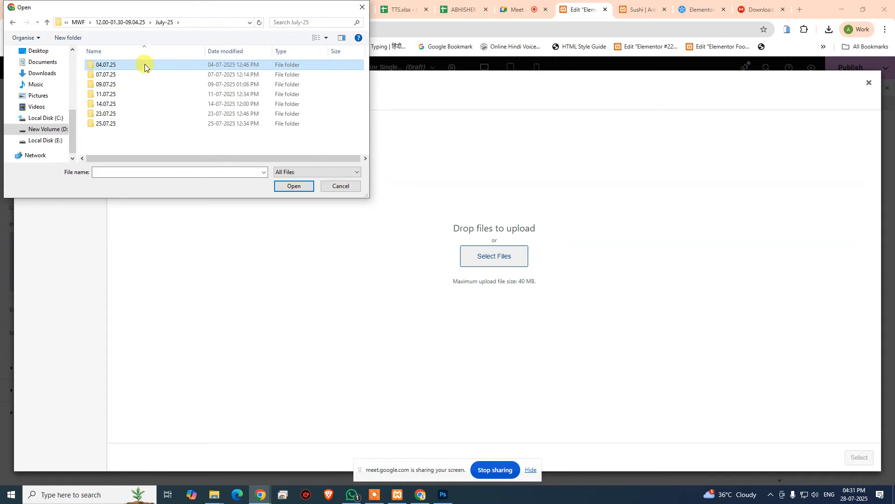
- Look through the dated folders in July-25 for the one holding the burger template's images
double_click(144, 65)
key("alt+Left")
left_click(129, 106)
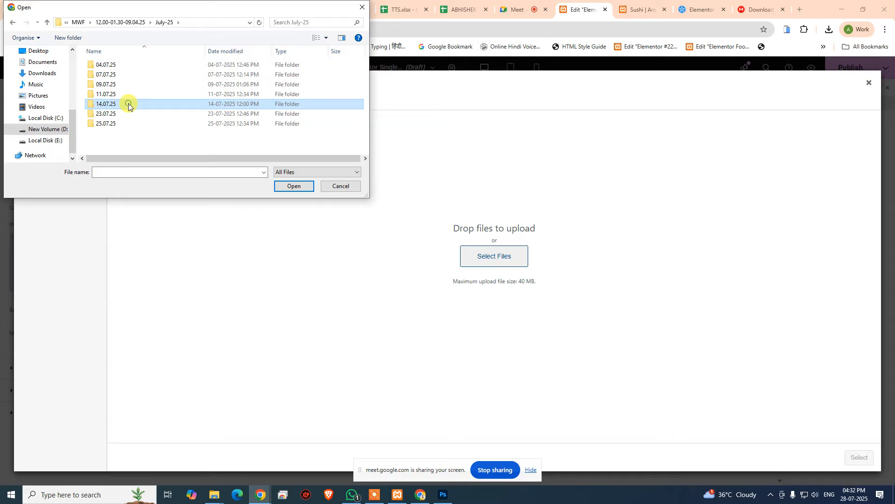
double_click(129, 104)
key("alt+Left")
left_click(126, 114)
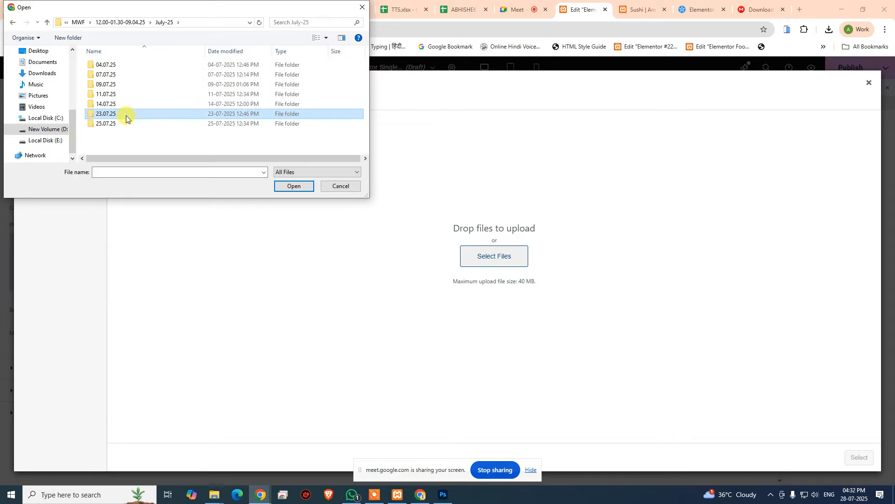
double_click(126, 116)
key("alt+Left")
- Upload chef-base from the images folder in 14.07.25, checking against the Photoshop design, and set it as the container's background image
left_click(128, 104)
double_click(127, 104)
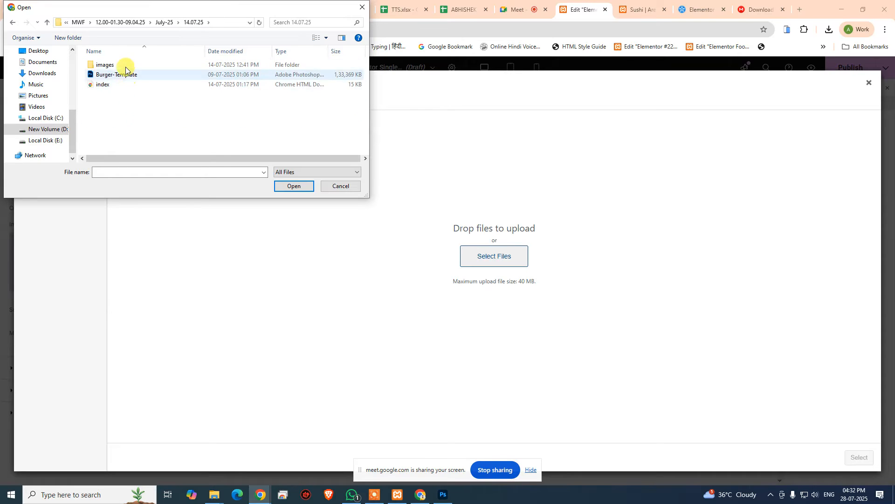
double_click(125, 65)
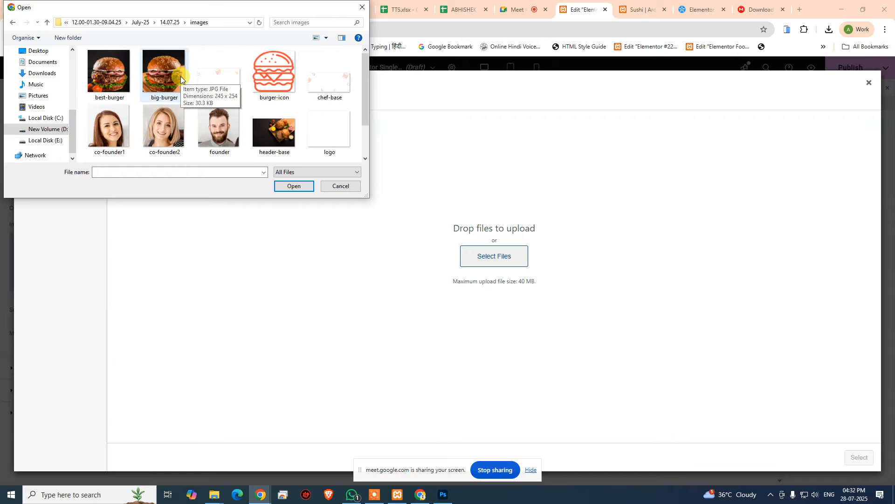
key("alt+Tab")
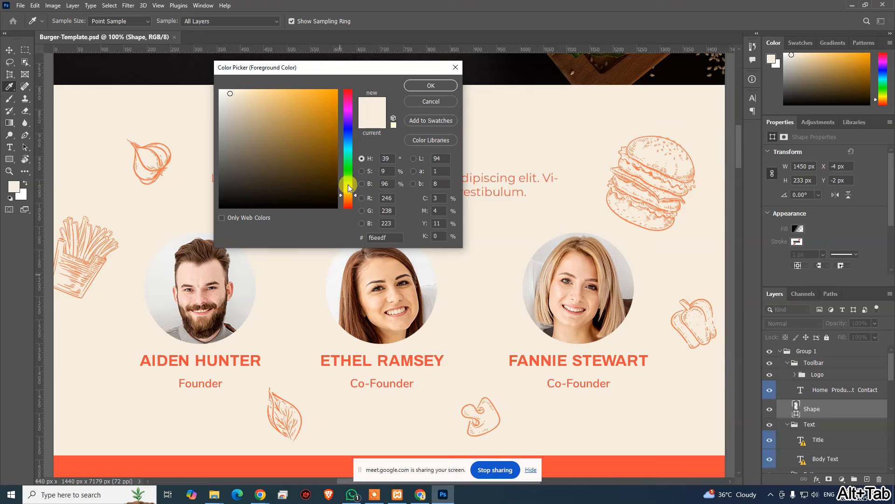
left_click_drag(314, 71, 145, 154)
key("alt+Tab")
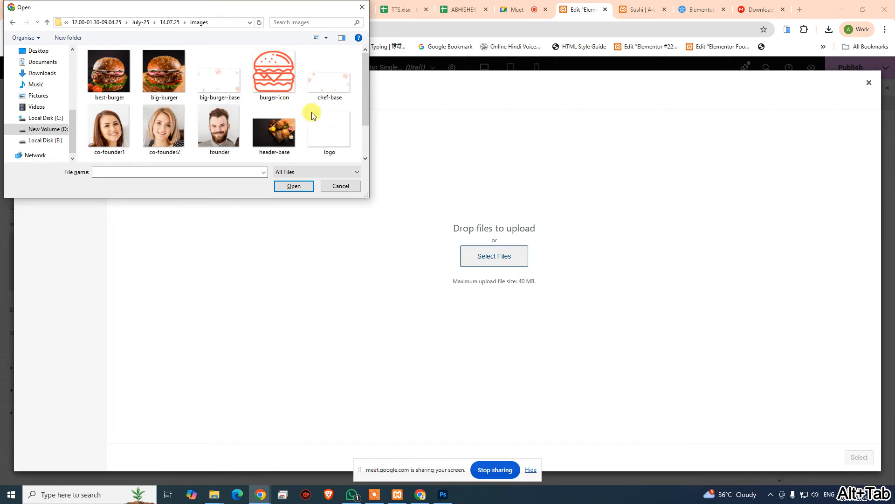
double_click(335, 90)
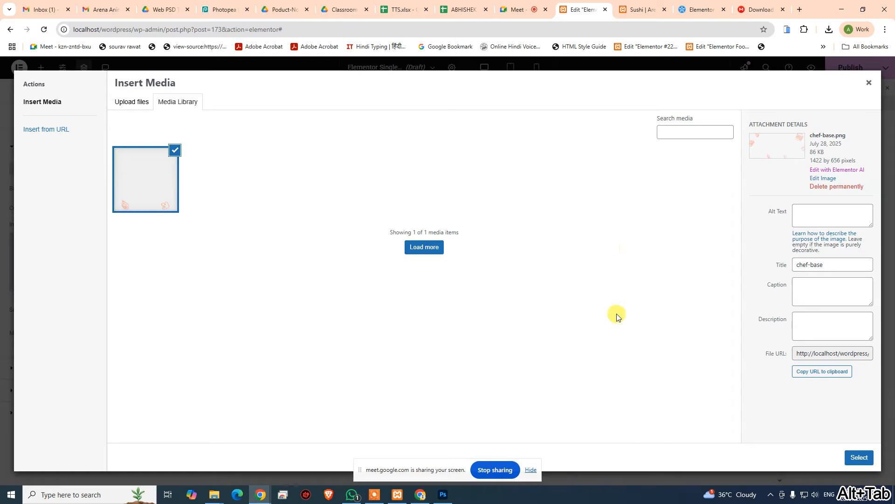
left_click(857, 458)
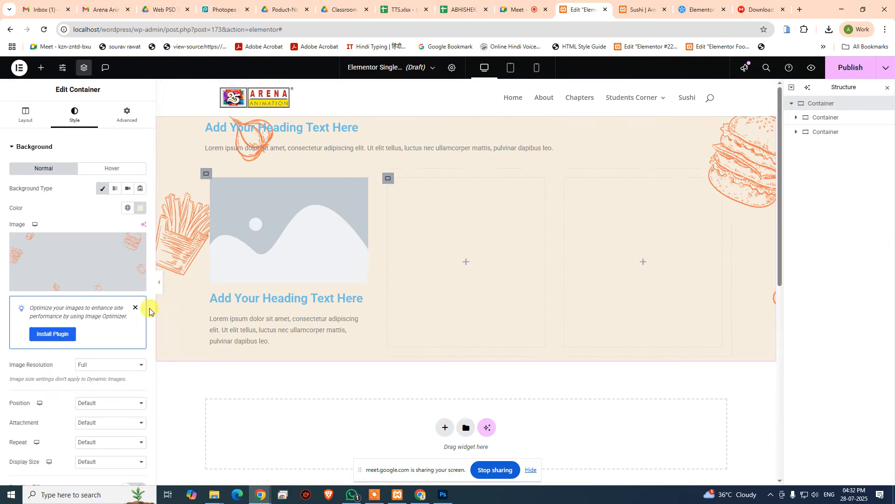
- Set the container's background image to No-repeat, with Contain display size and Center Center position
left_click(94, 365)
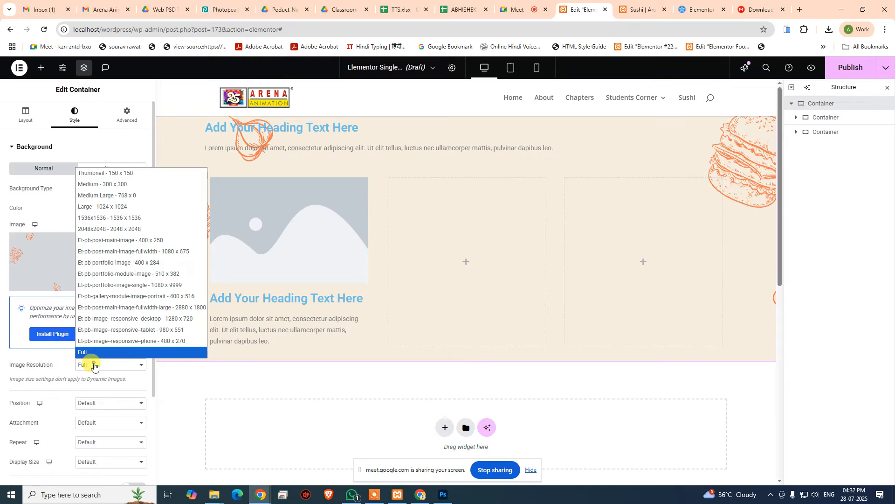
left_click(93, 364)
scroll(108, 370, "down", 2)
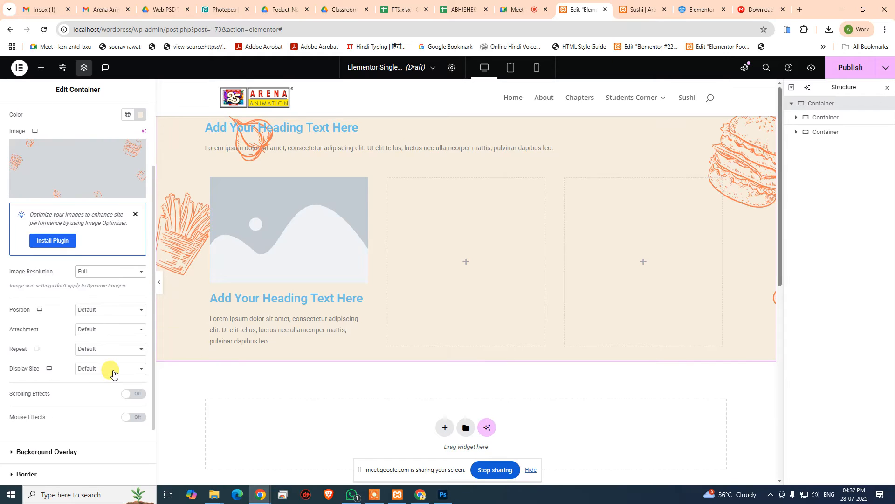
left_click(96, 351)
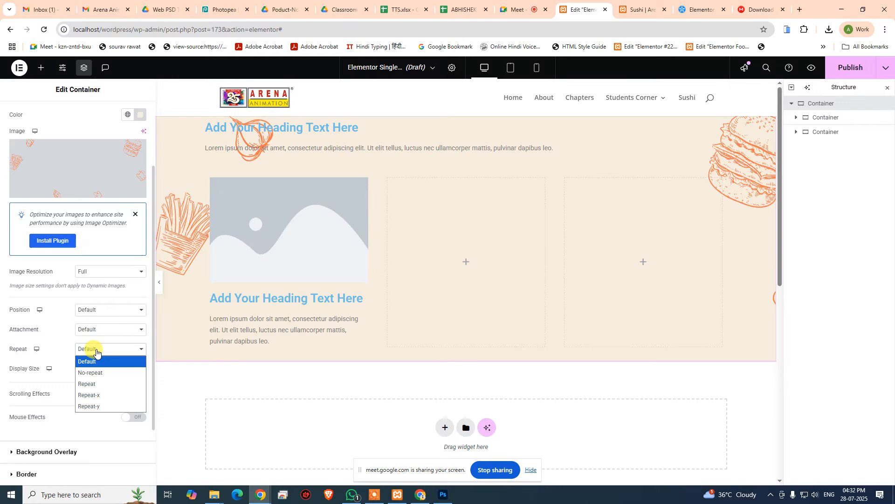
left_click(107, 373)
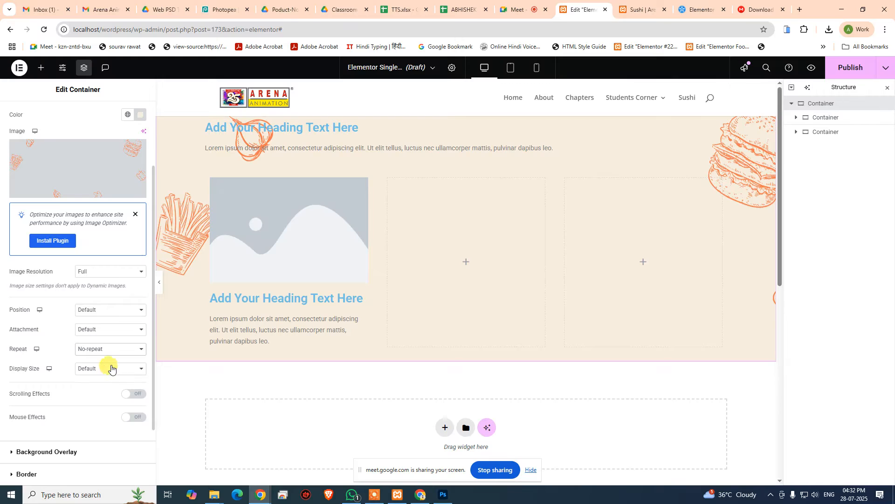
left_click(102, 370)
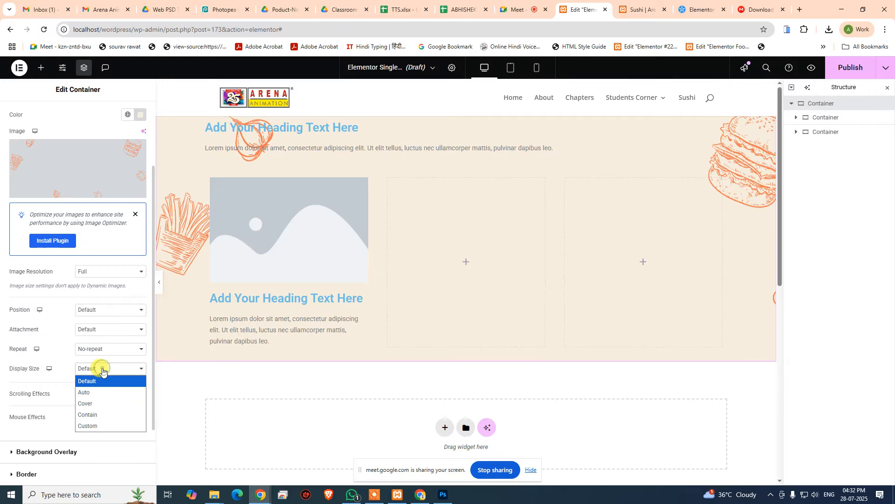
left_click(107, 414)
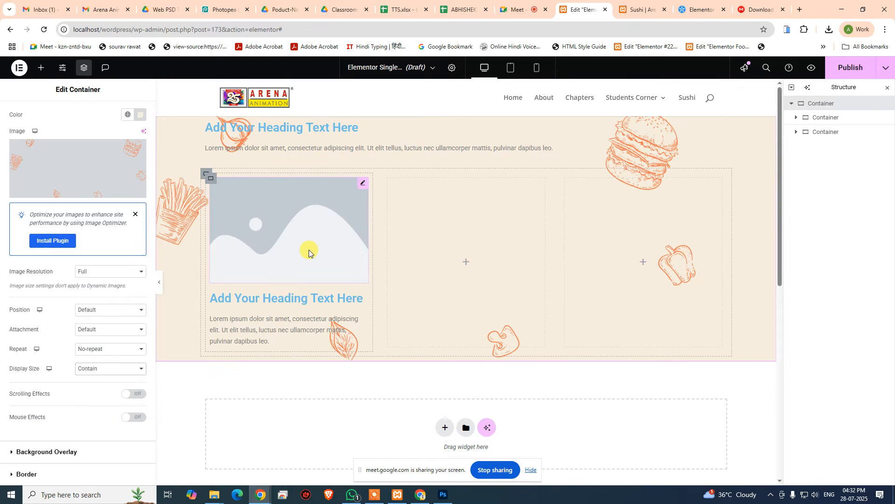
left_click(106, 310)
left_click(116, 336)
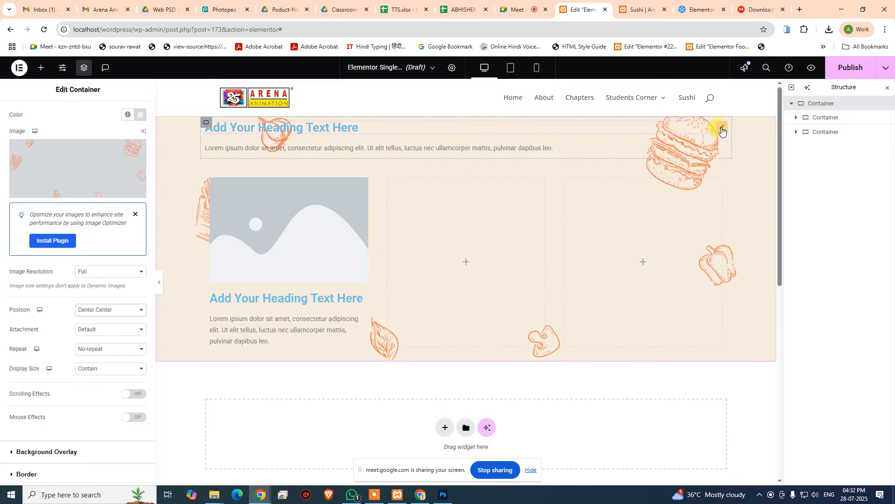
- Center the section's top heading and set its font family to Archivo
left_click(722, 130)
left_click(73, 117)
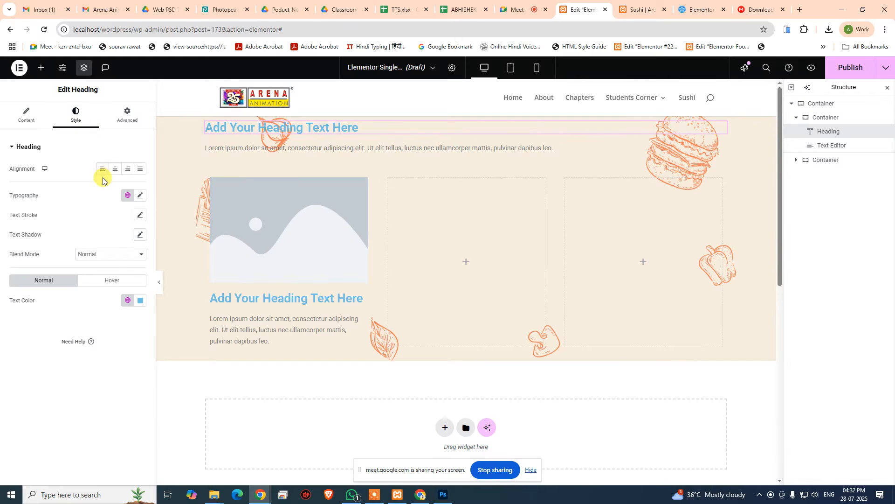
left_click(115, 171)
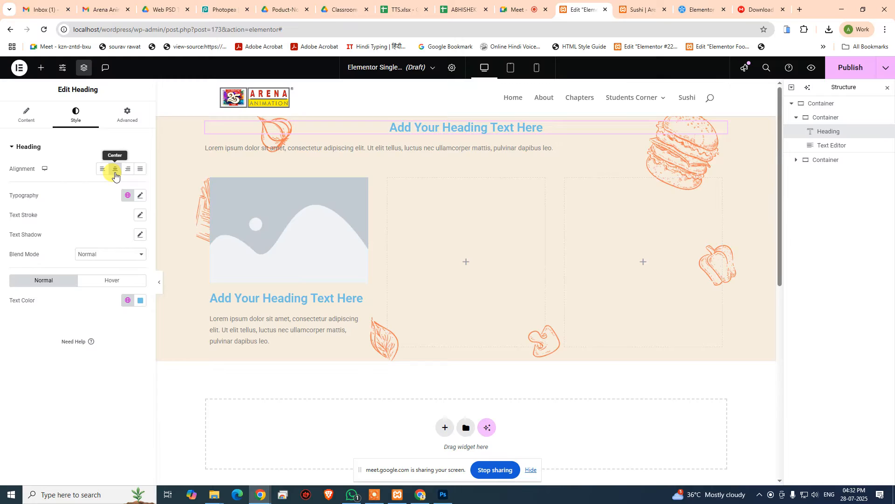
left_click(140, 194)
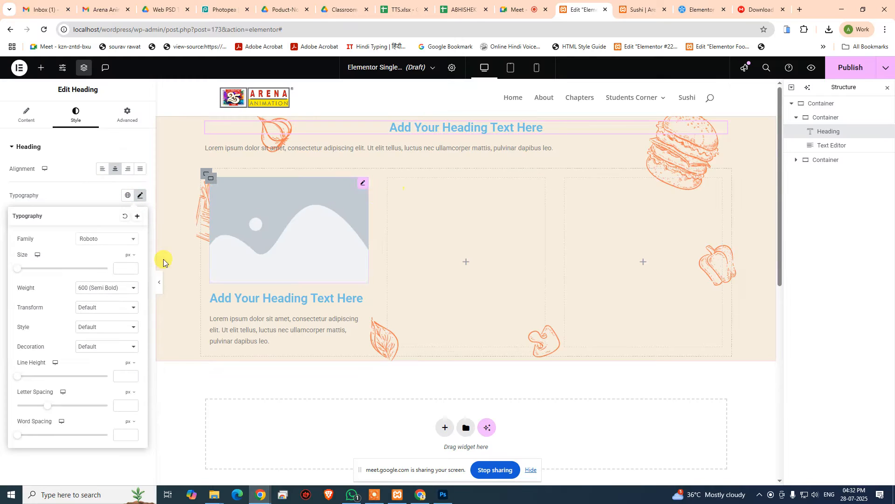
left_click(115, 238)
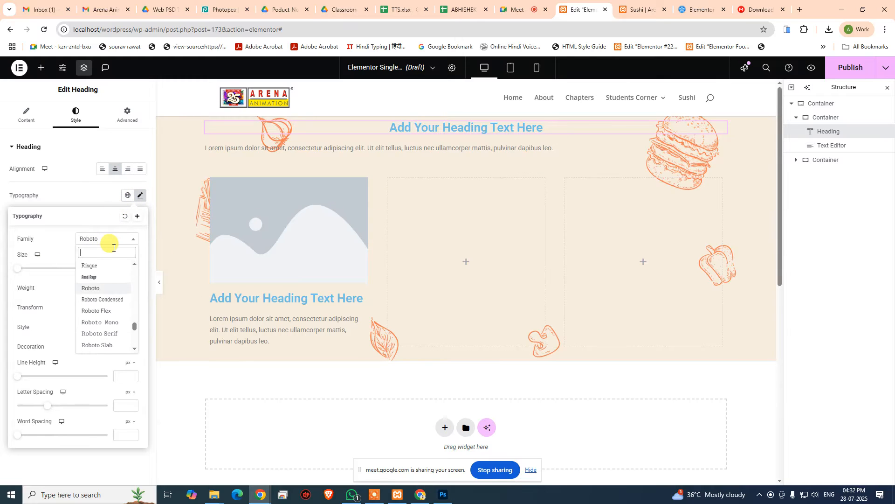
type("archi")
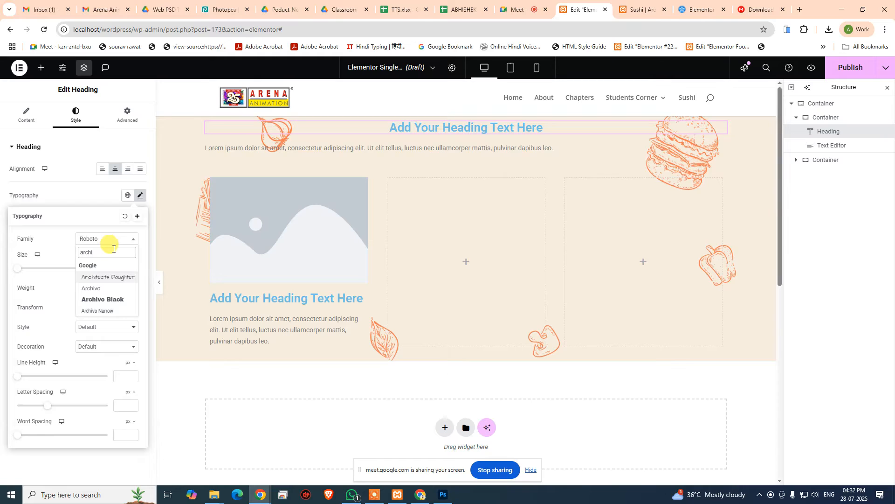
left_click(93, 288)
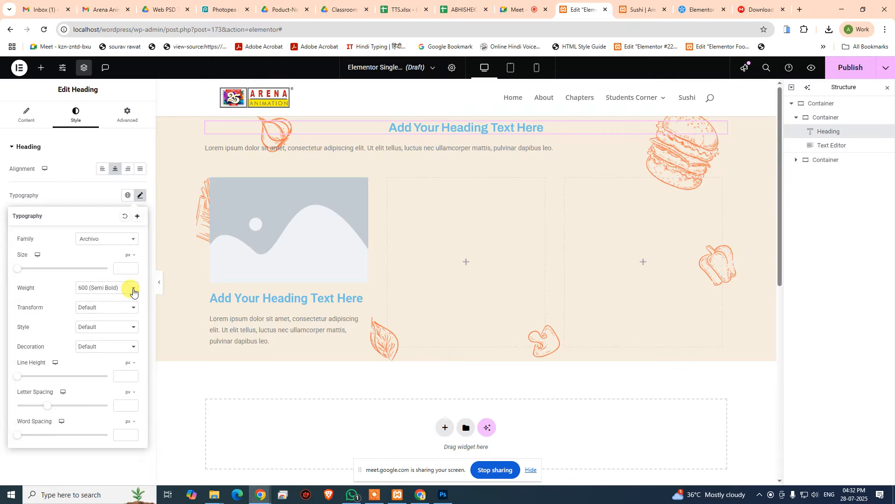
- Switch to Photoshop, replace the missing font in the Our Chef title and copy the hex code of its text colour
left_click(443, 494)
left_click(277, 187)
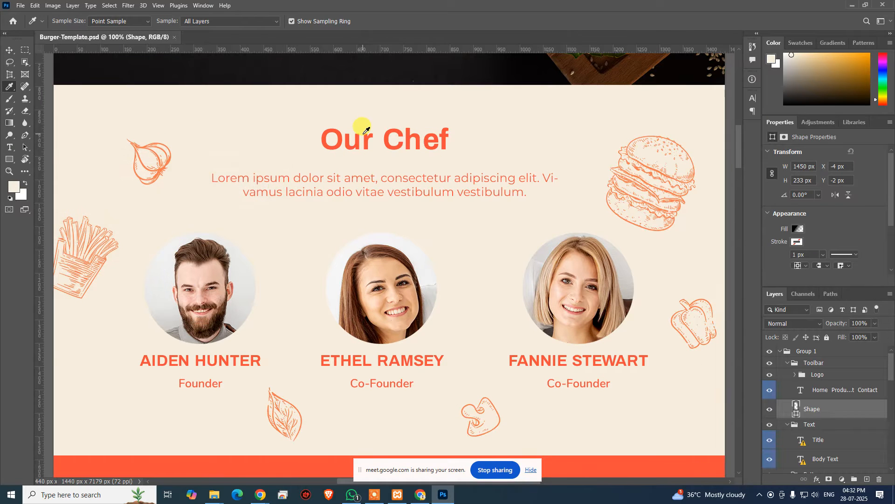
key("t")
left_click(365, 132)
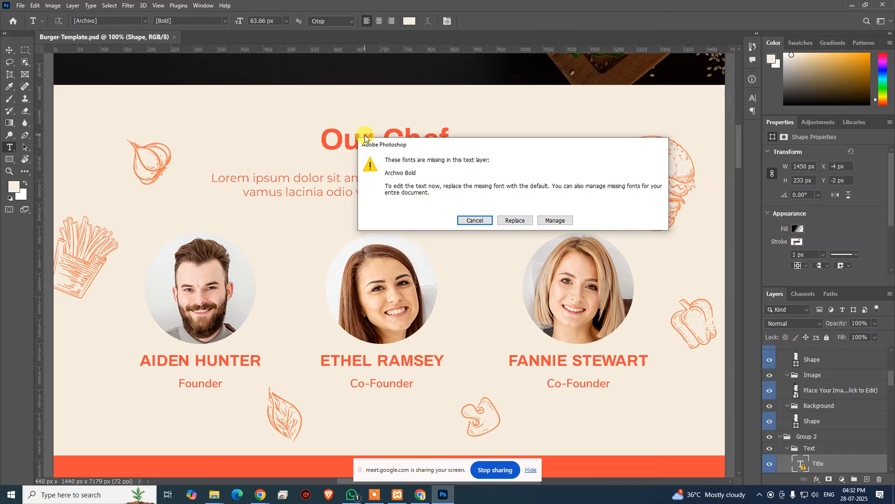
left_click(515, 221)
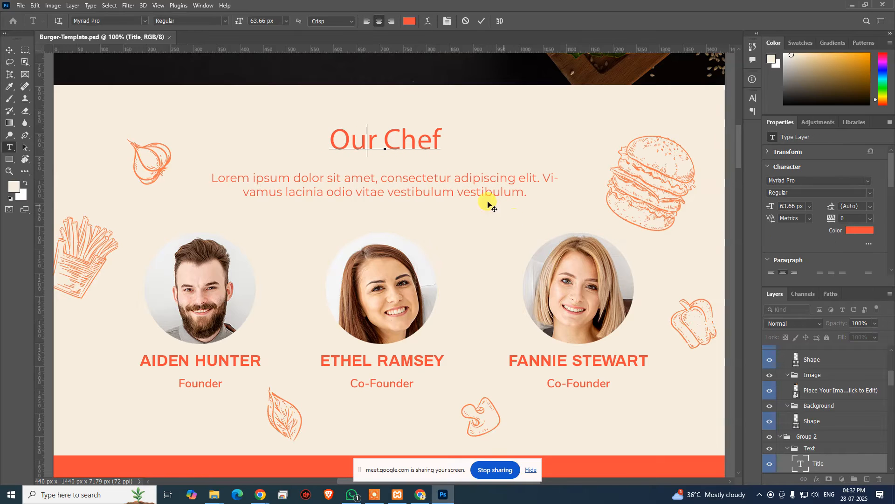
left_click(409, 21)
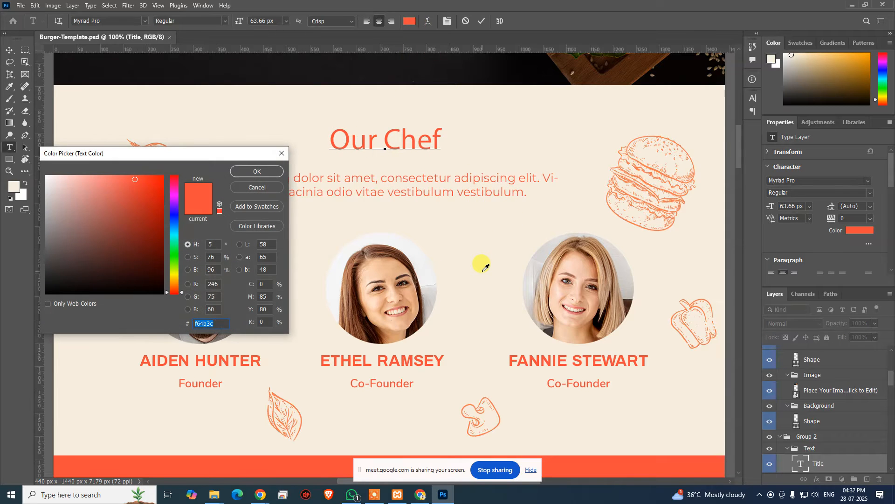
key("ctrl+c")
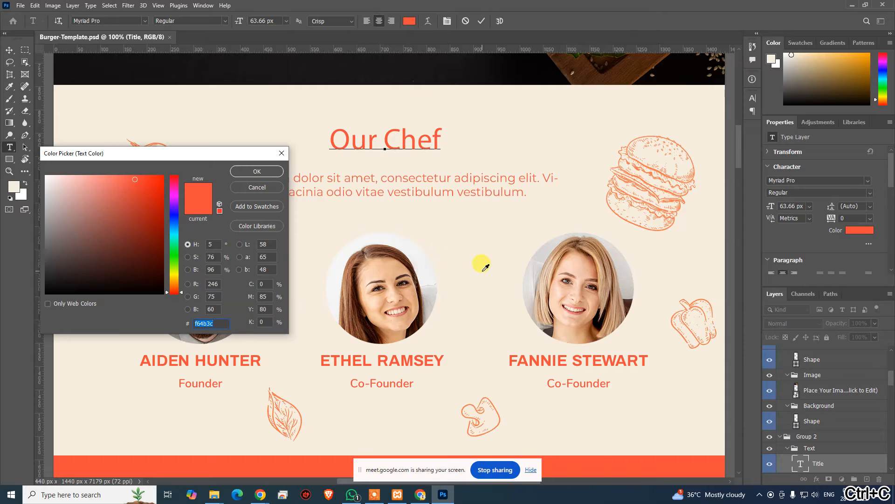
- Switch back to the Elementor editor and set the section heading's font size to 63 px and text color to f64b3c
key("Escape")
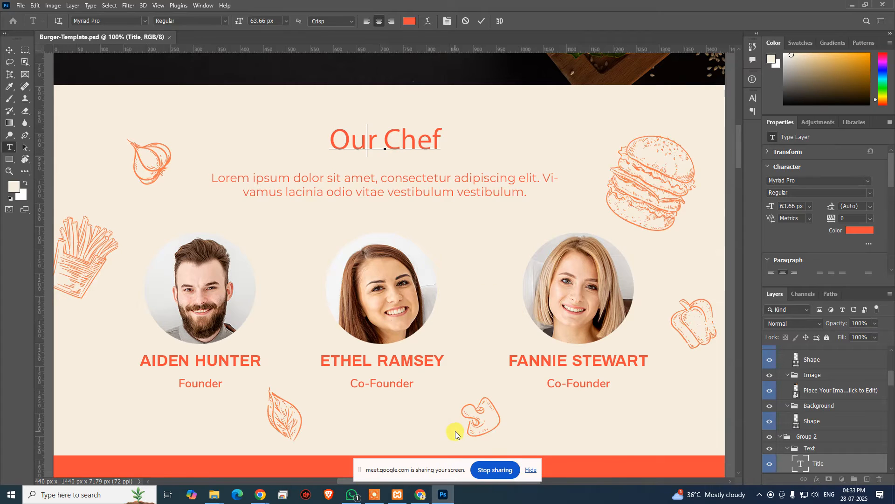
key("alt+Tab")
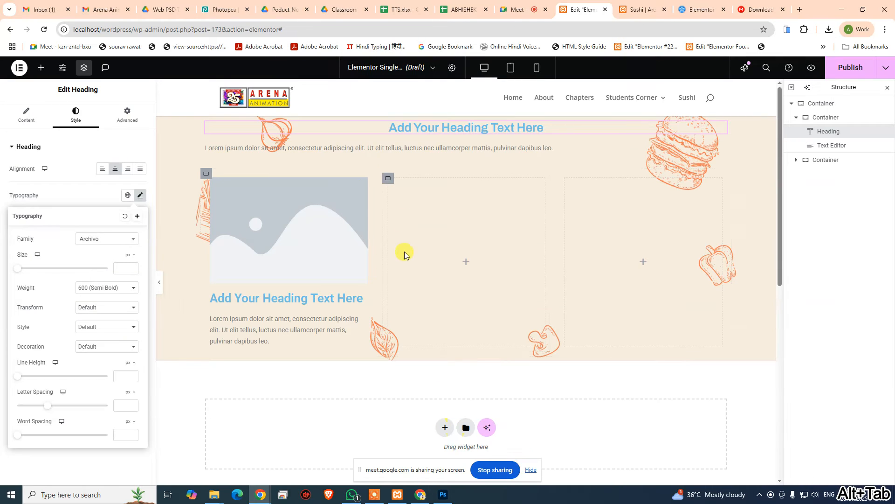
left_click(125, 266)
type("63")
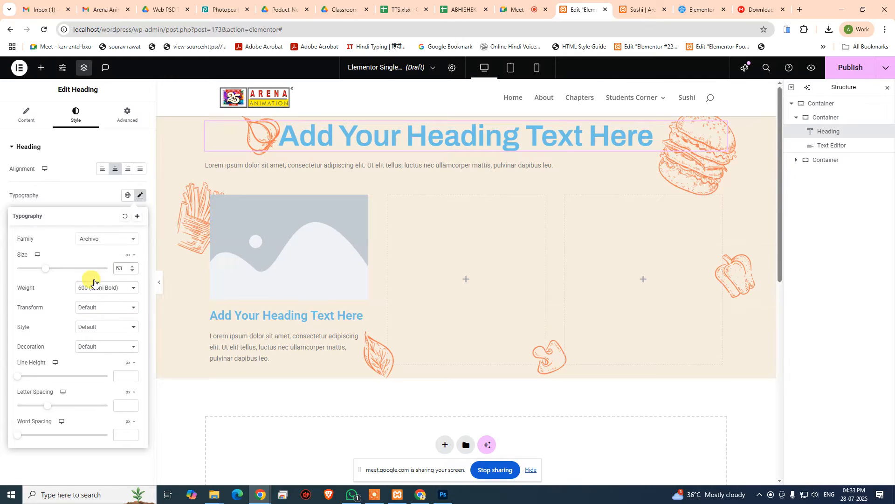
left_click(74, 191)
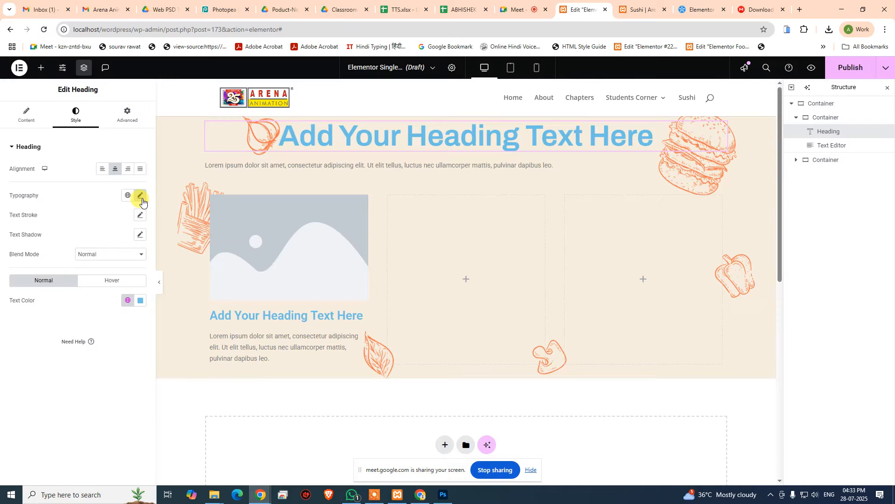
left_click(140, 300)
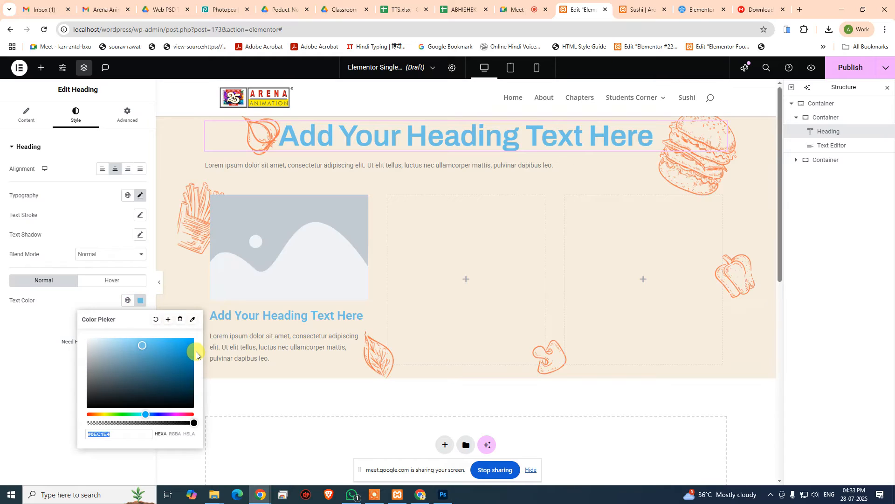
key("ctrl+v")
- Replace the section heading's placeholder text with "Our Chef"
left_click(376, 134)
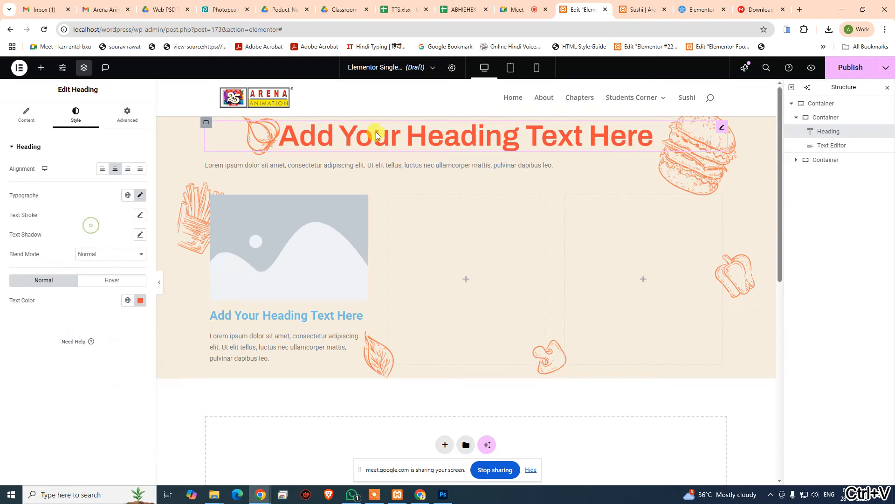
key("ctrl+a")
type("O")
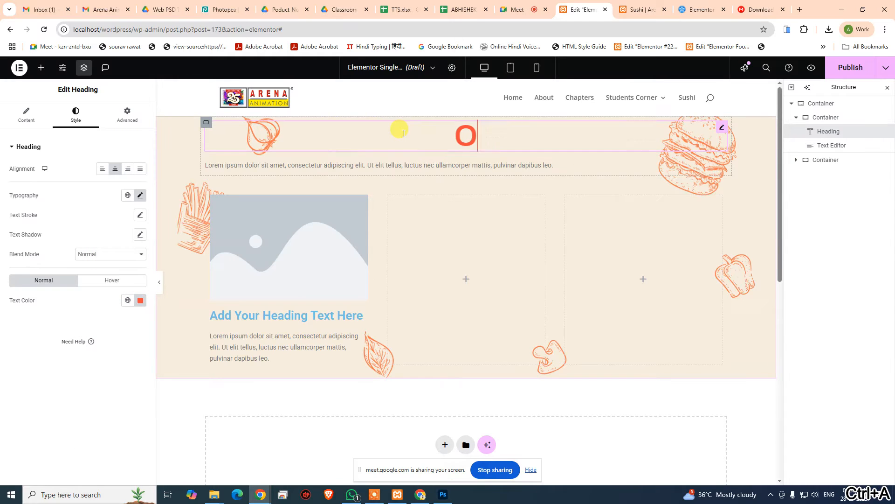
type("ur Chegf")
key("BackSpace")
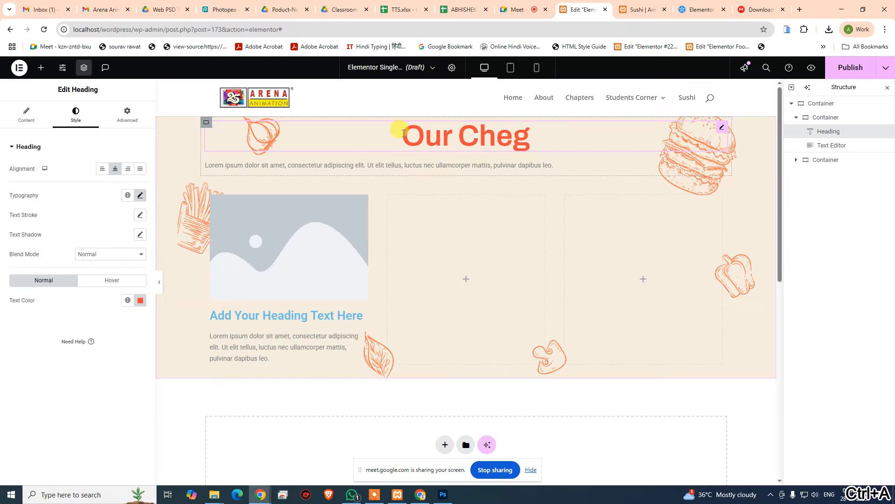
key("BackSpace")
type("f")
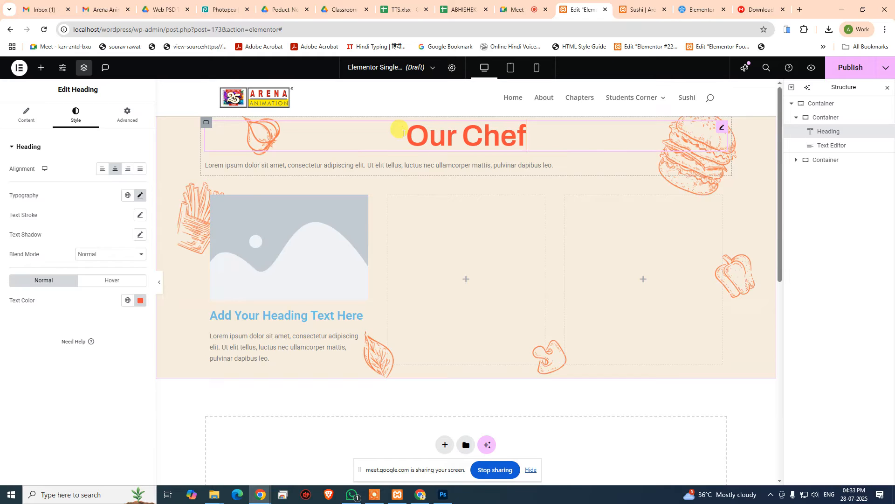
- Copy the body text under the Our Chef title in Photoshop and paste it over the text below the heading in Elementor
key("alt+Tab")
left_click(325, 180)
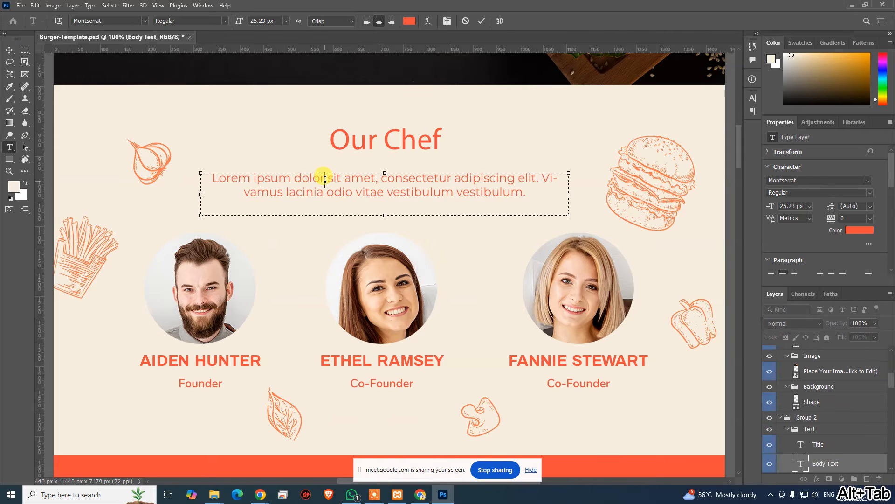
key("ctrl+a")
key("ctrl+c")
key("alt+Tab")
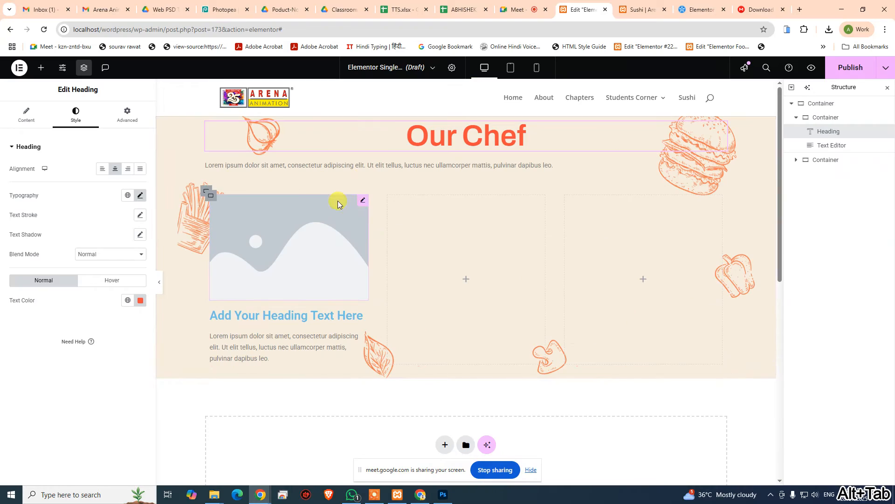
left_click(364, 168)
key("ctrl+a")
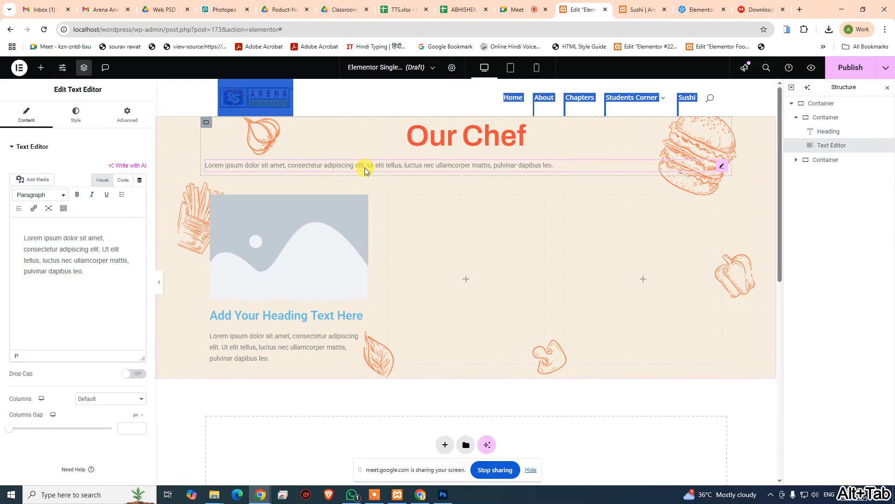
left_click(414, 164)
key("ctrl+a")
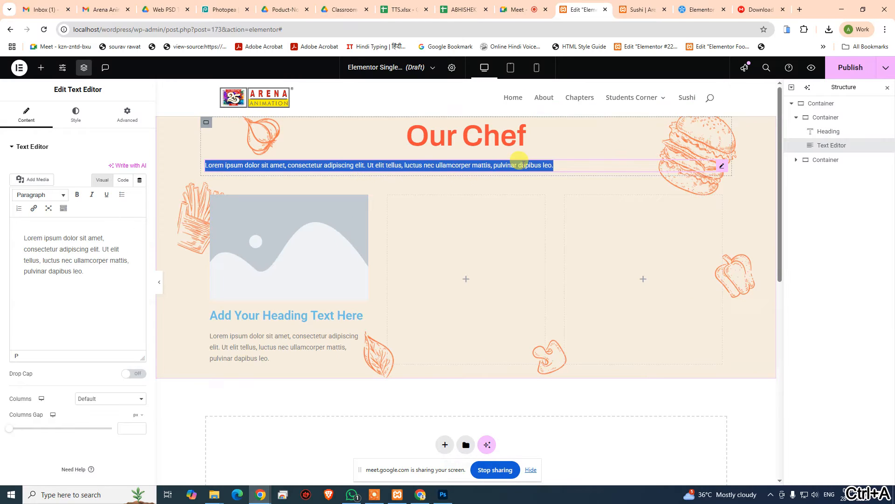
key("ctrl+v")
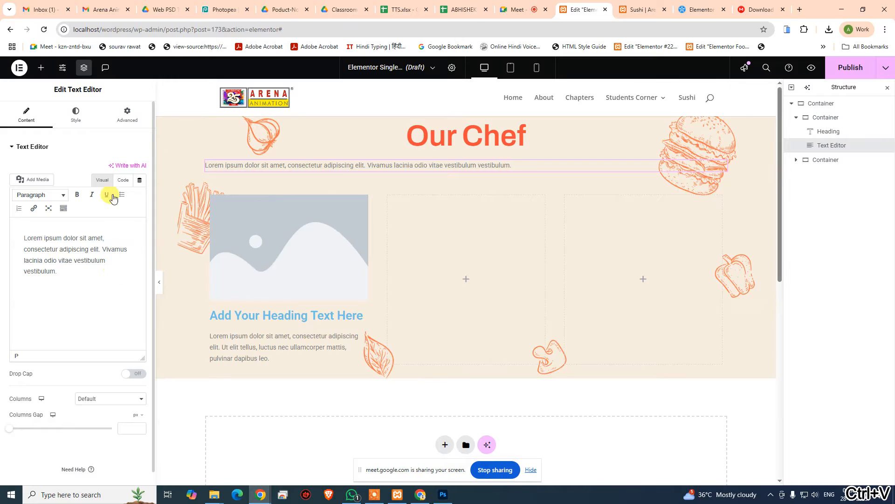
- Set the font family of the paragraph below the Our Chef heading to Montserrat
left_click(76, 114)
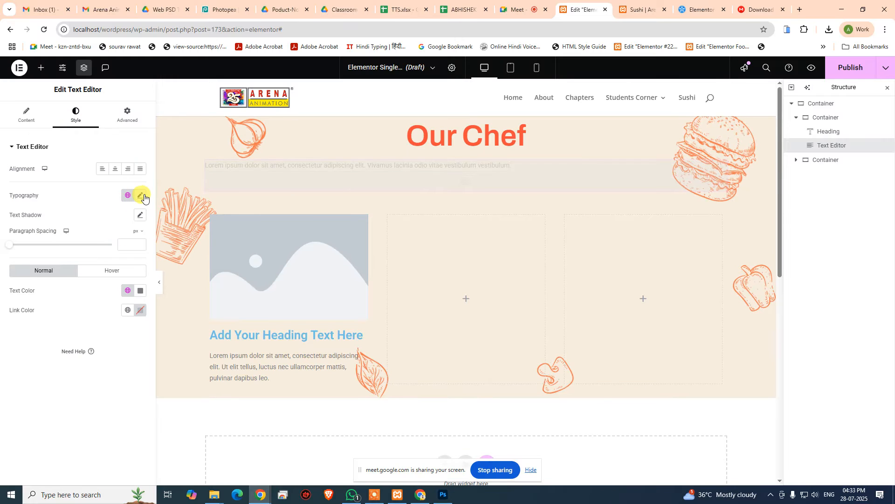
left_click(140, 195)
left_click(100, 239)
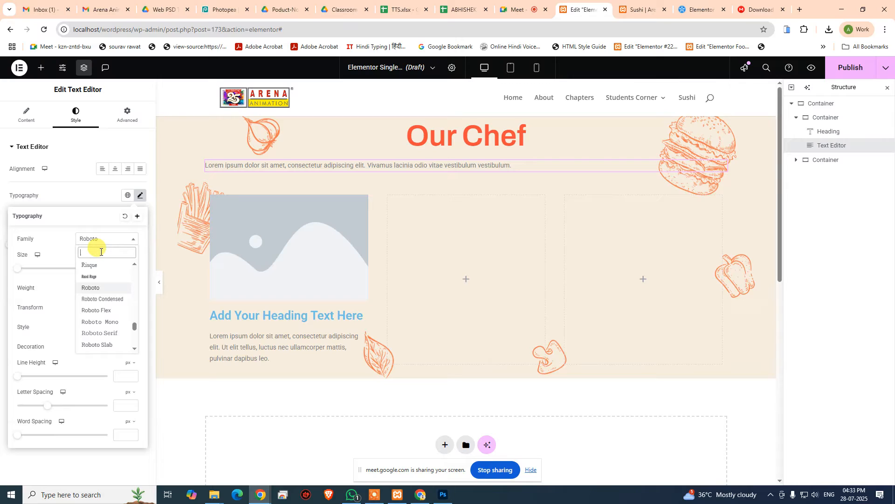
type("mon")
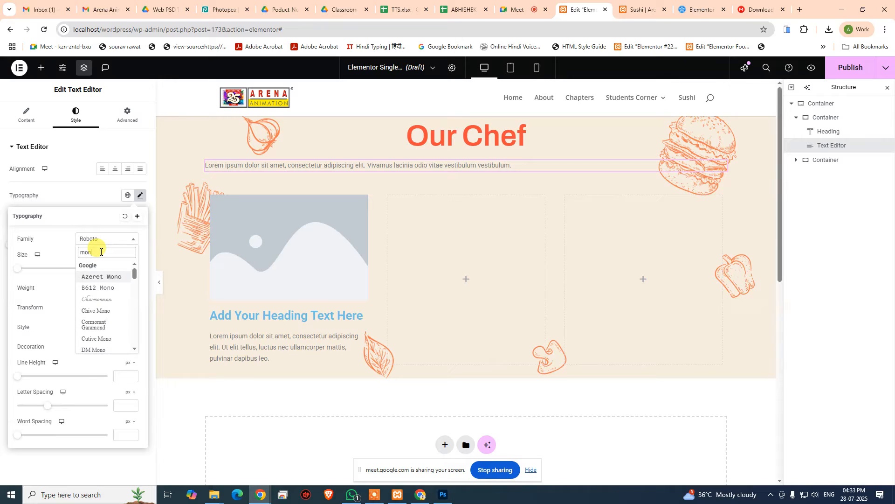
key("BackSpace")
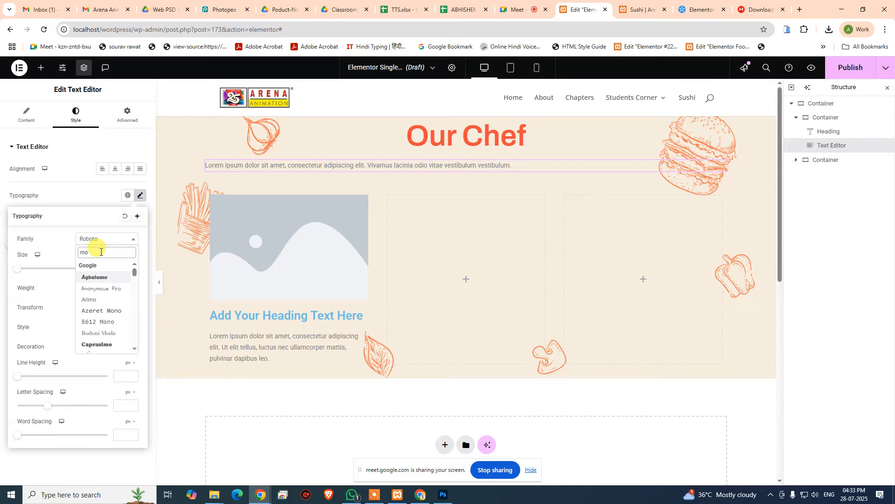
type("nt")
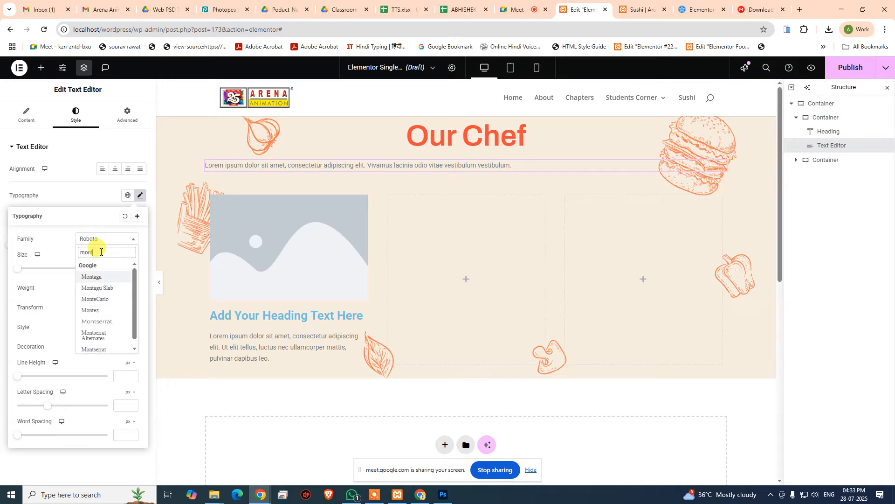
left_click(95, 321)
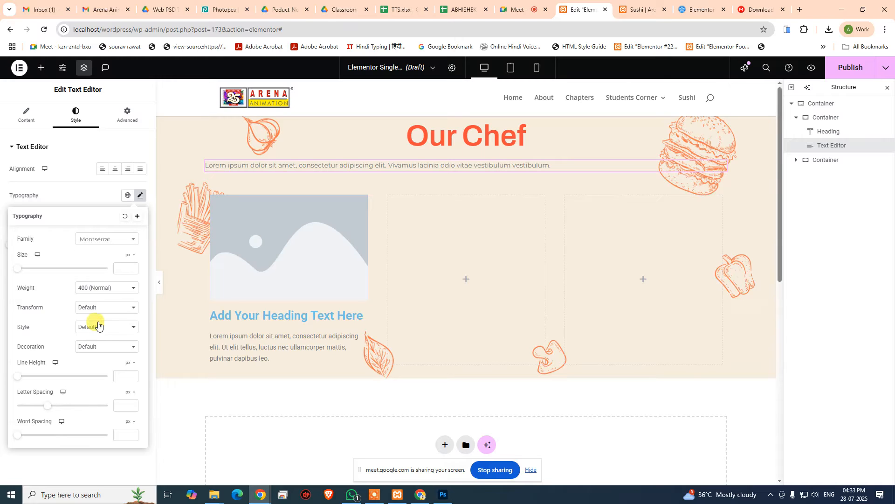
- Check the body text size in Photoshop, then set the Elementor paragraph's font size to 25 px and center it
key("alt+Tab")
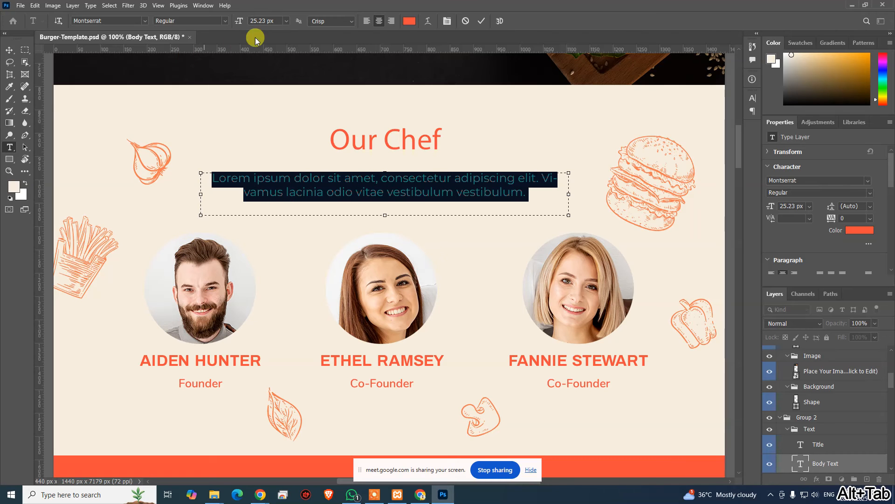
key("alt+Tab")
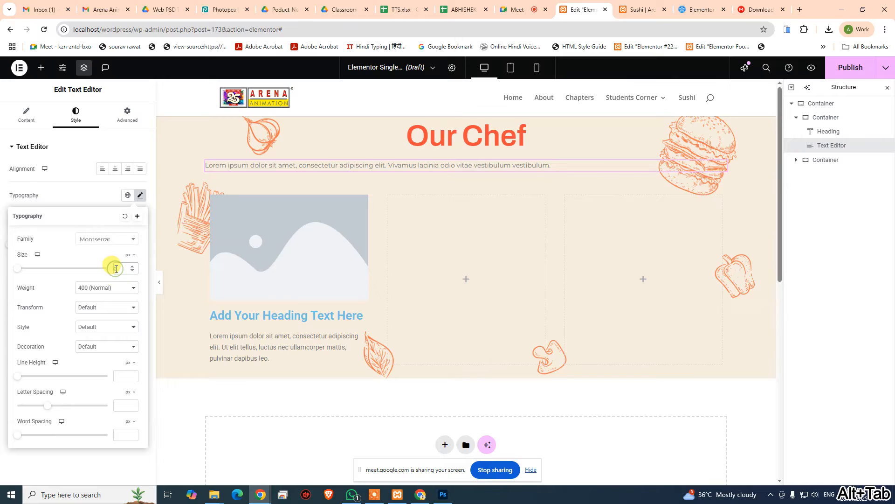
left_click(116, 268)
type("25")
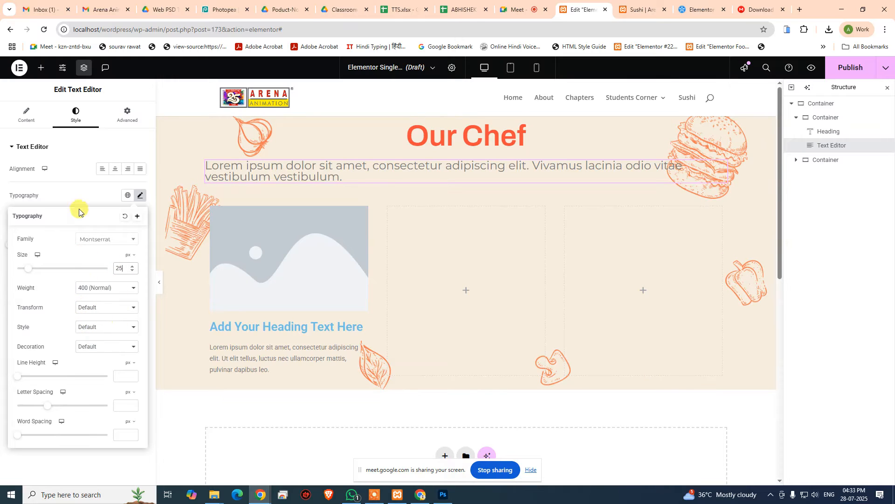
left_click(115, 168)
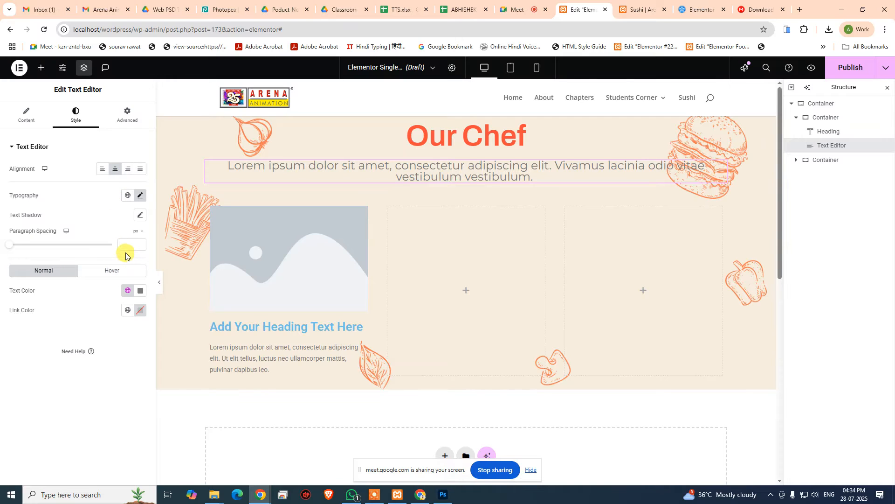
- Set the paragraph's text color to f64b3c from the clipboard history
left_click(139, 291)
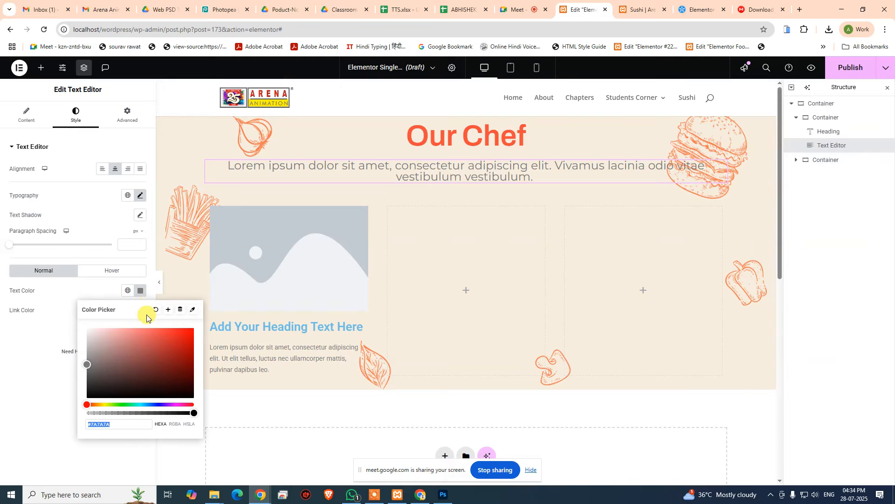
key("super+v")
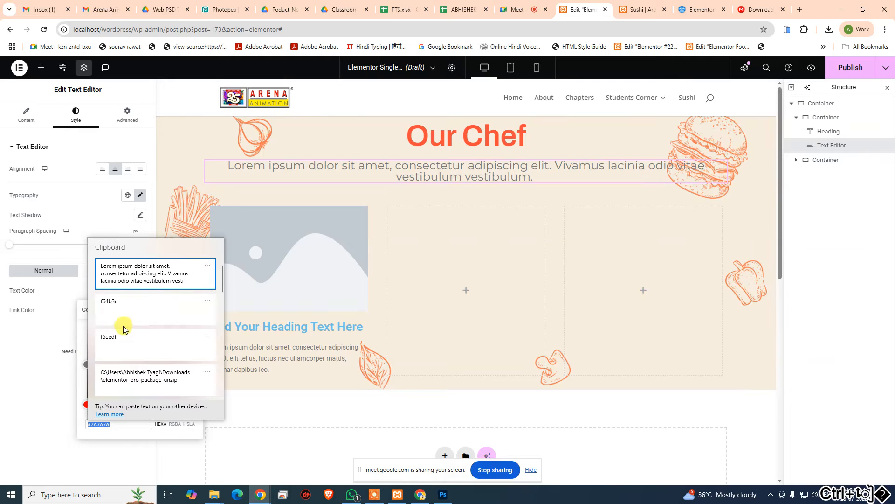
left_click(117, 304)
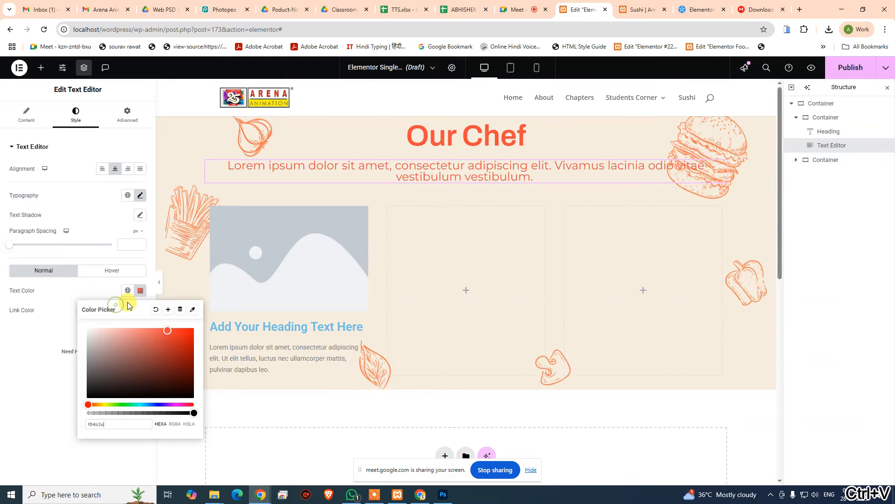
left_click(42, 430)
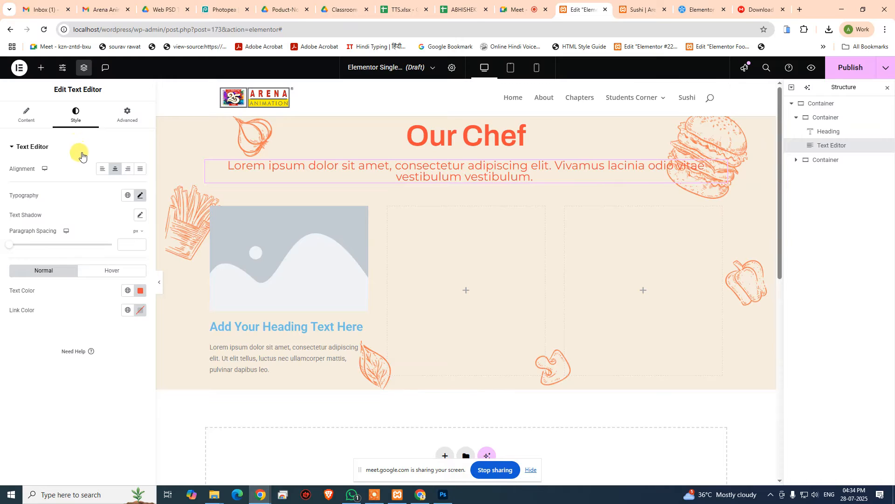
- Try a paragraph spacing of 27 px on the text below the heading, and undo it
left_click_drag(13, 247, 41, 248)
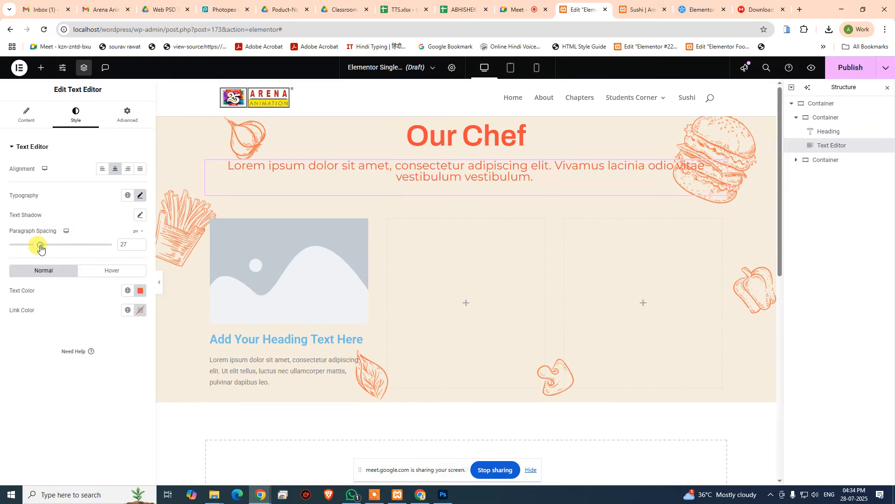
key("ctrl+z")
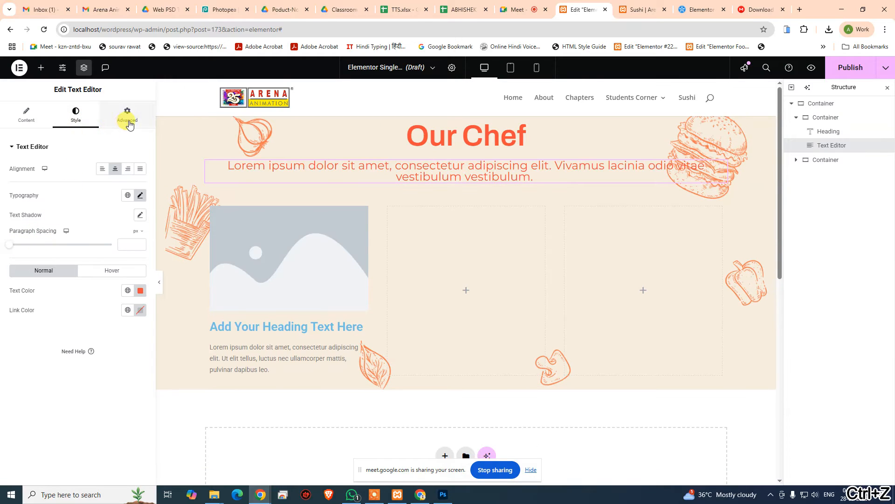
- Give the paragraph below the Our Chef heading a custom width of 69%
left_click(126, 117)
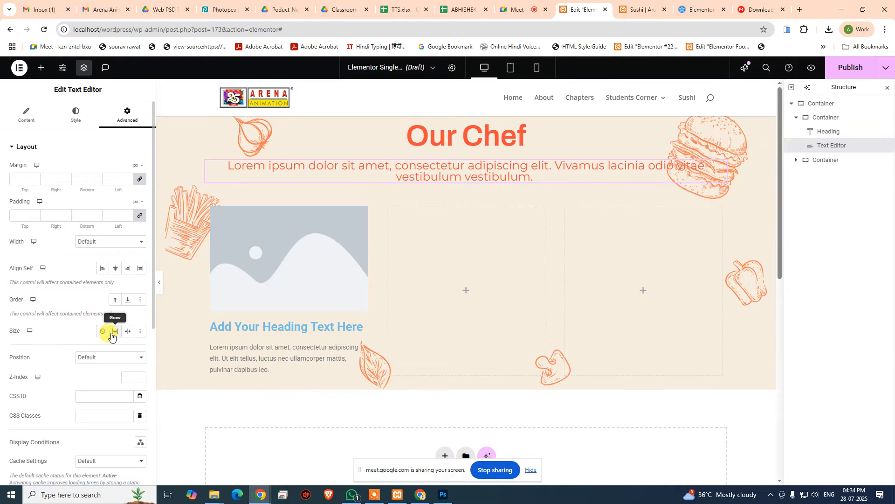
left_click(26, 116)
left_click(77, 120)
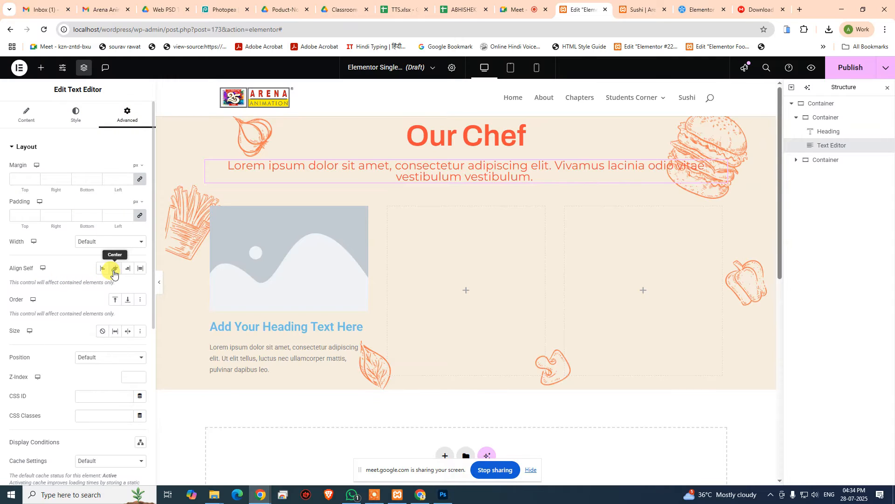
left_click(92, 241)
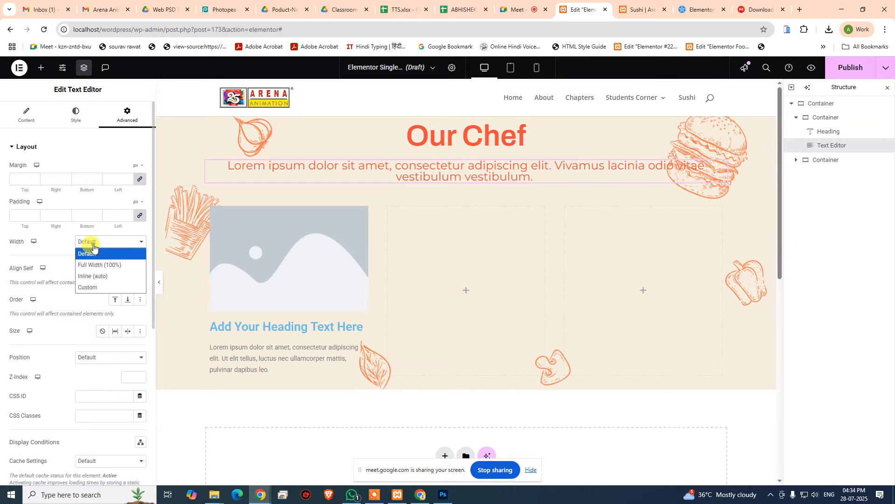
left_click(89, 287)
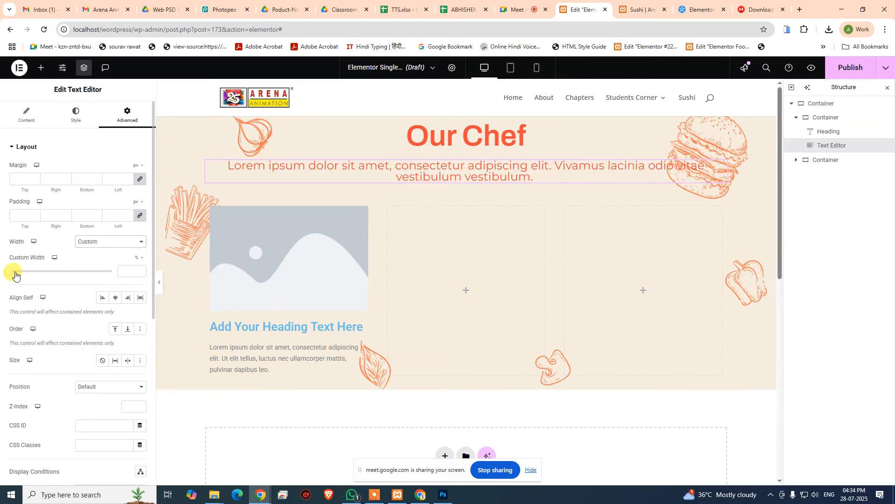
left_click_drag(15, 275, 80, 271)
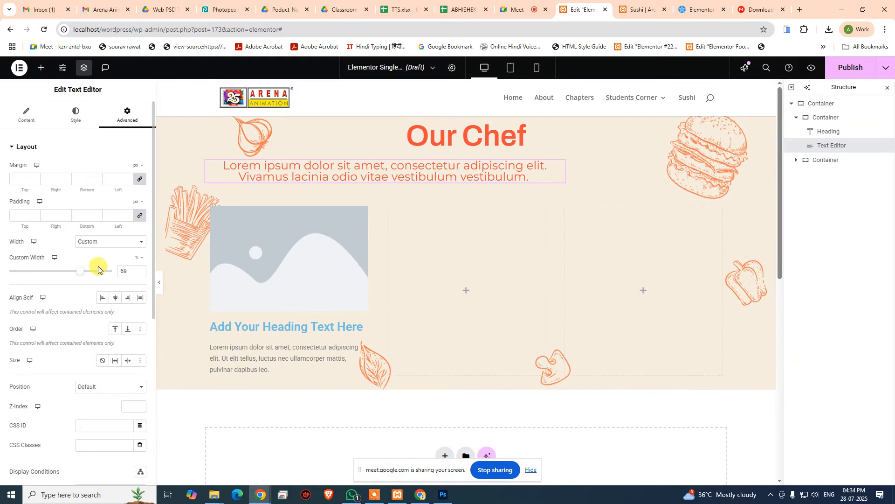
- Set the paragraph's custom width to 70%, align it to the center, and compare it with the Our Chef text in Photoshop
double_click(124, 271)
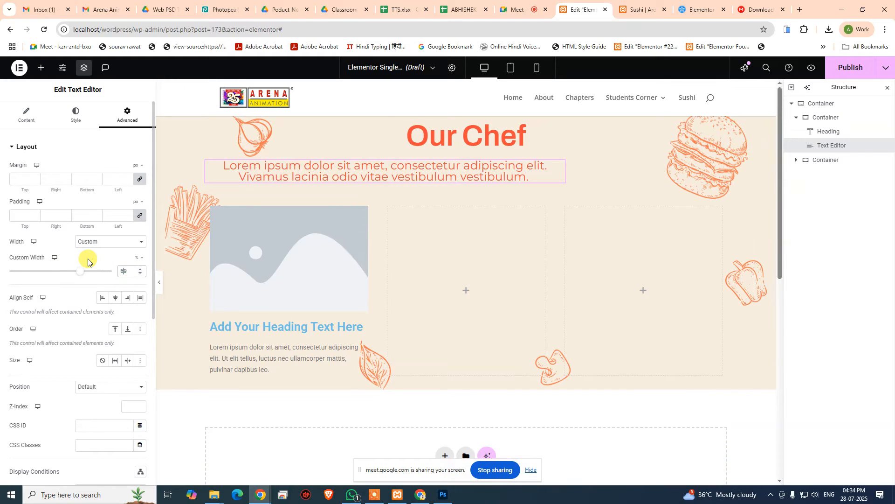
type("70")
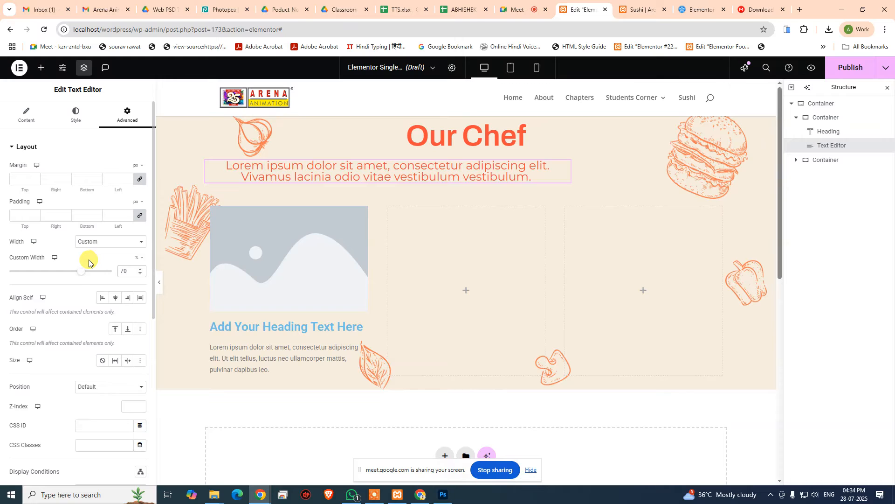
left_click(115, 297)
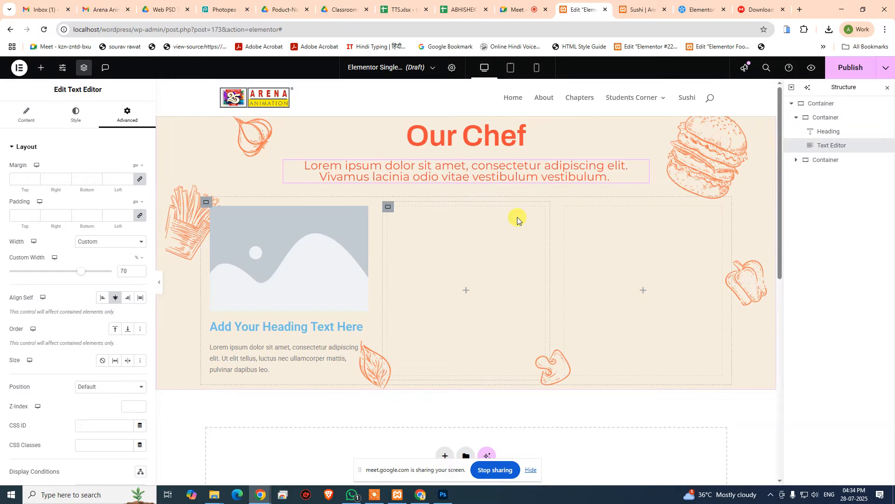
key("alt+Tab")
left_click(523, 196)
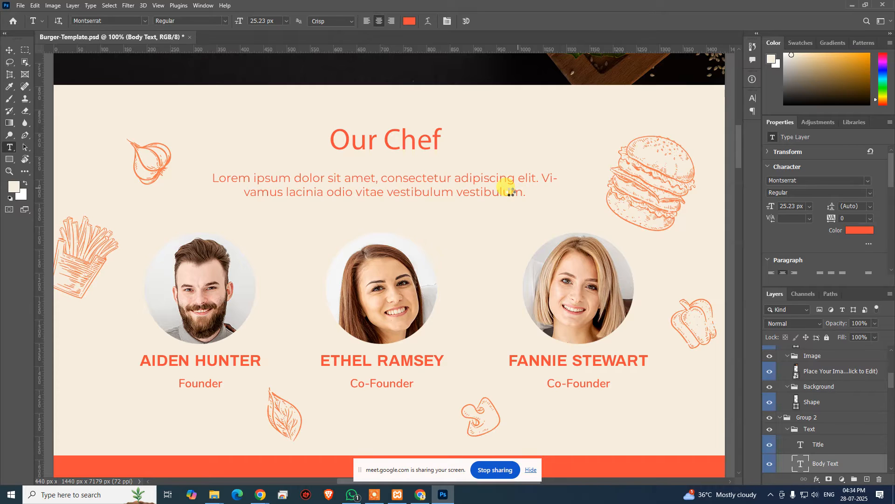
left_click(508, 189)
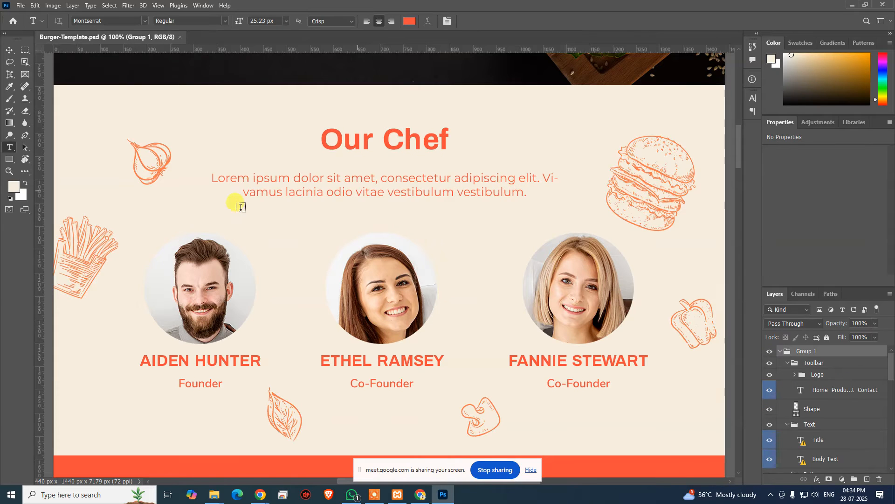
key("alt+Tab")
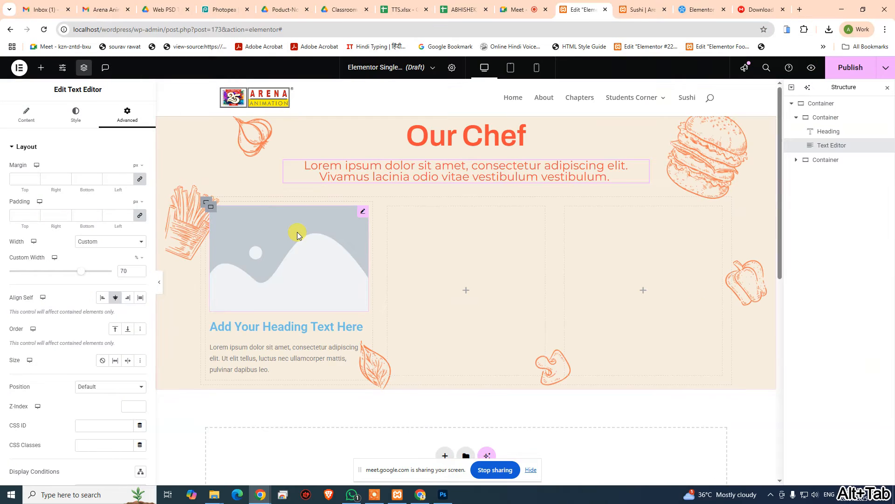
- Upload founder.jpg and insert it into the image widget of the first chef column
left_click(363, 216)
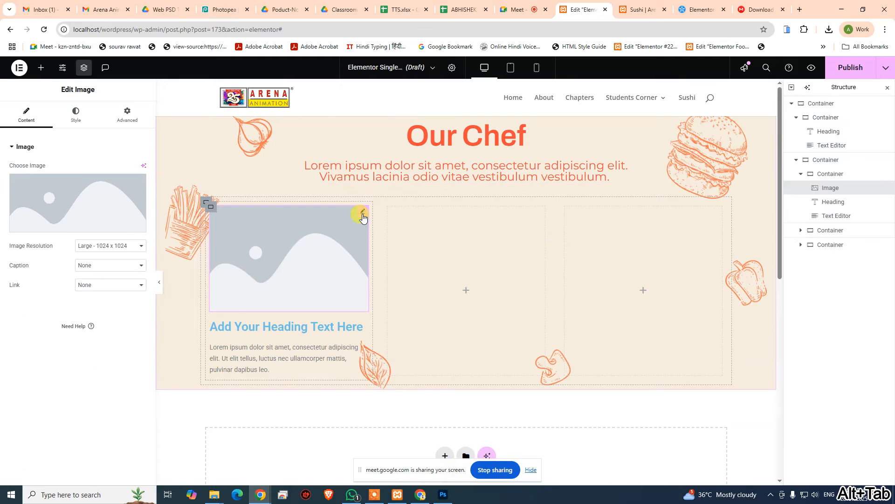
left_click(88, 224)
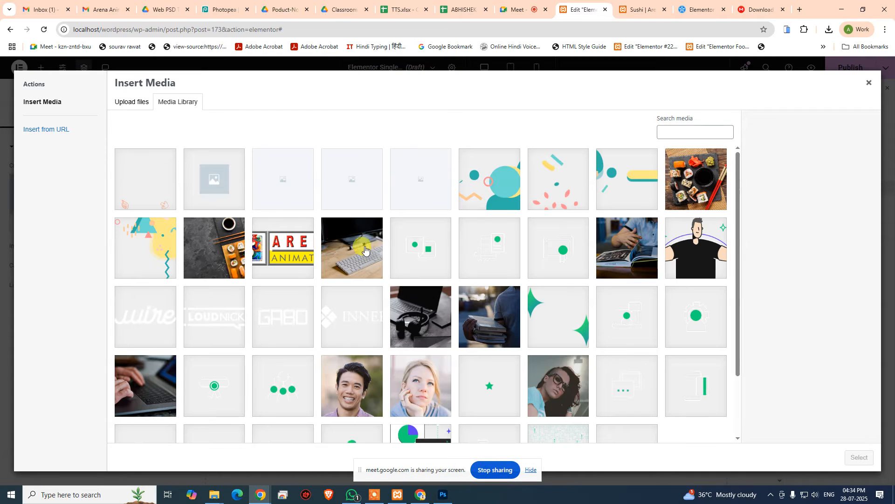
left_click(139, 107)
left_click(494, 256)
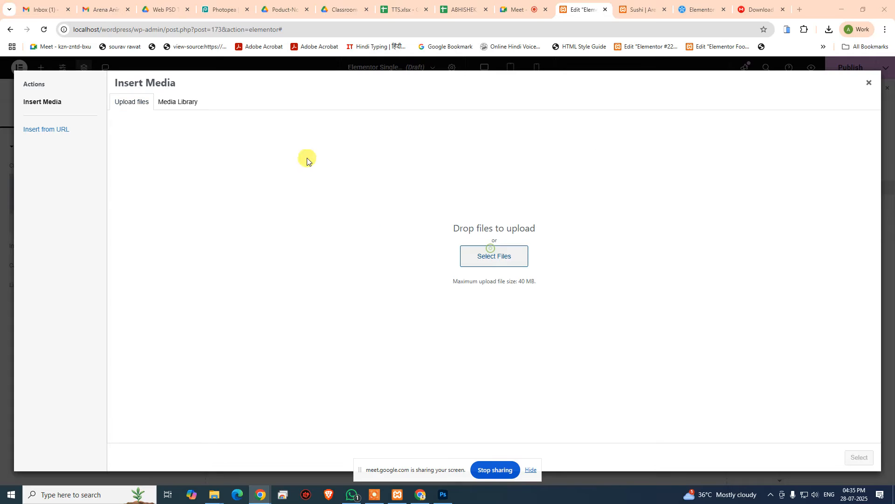
double_click(214, 140)
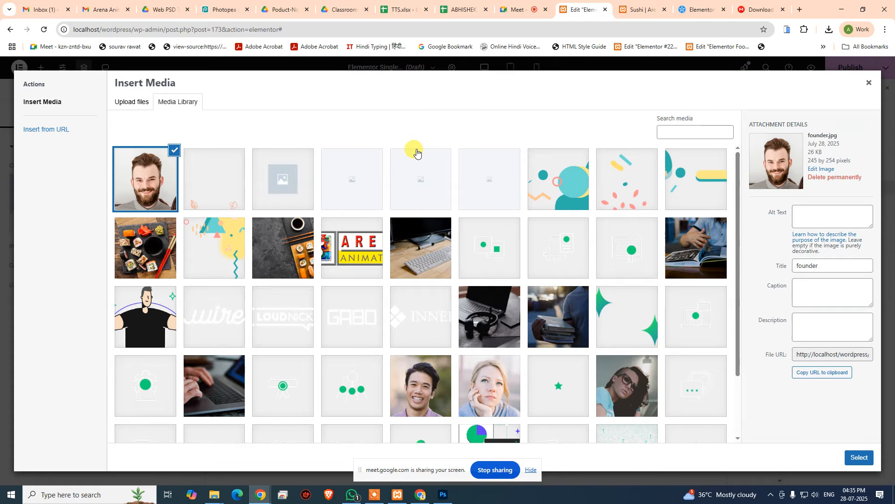
left_click(859, 457)
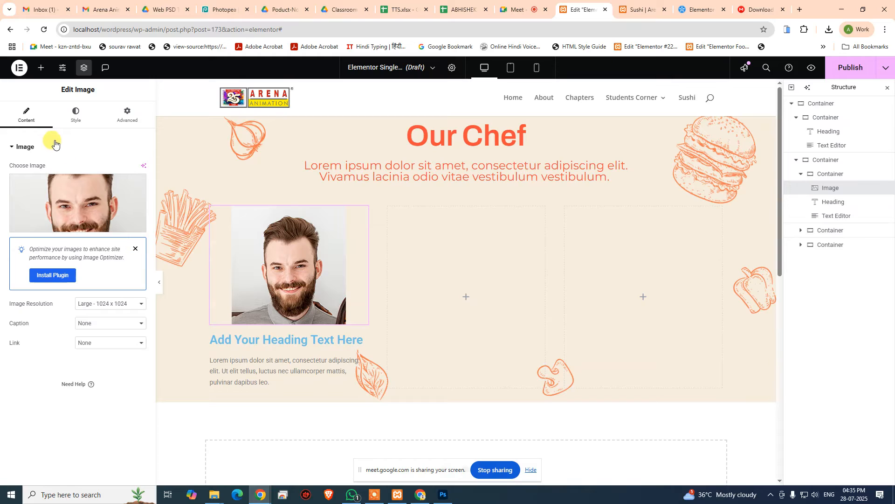
- Try a 50 px border radius on the founder image, and switch the radius unit to rem
left_click(77, 116)
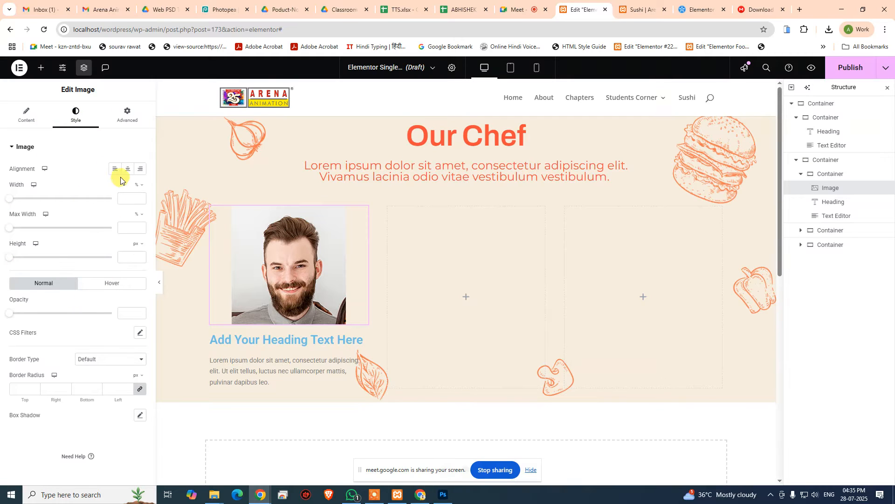
left_click(26, 392)
type("50")
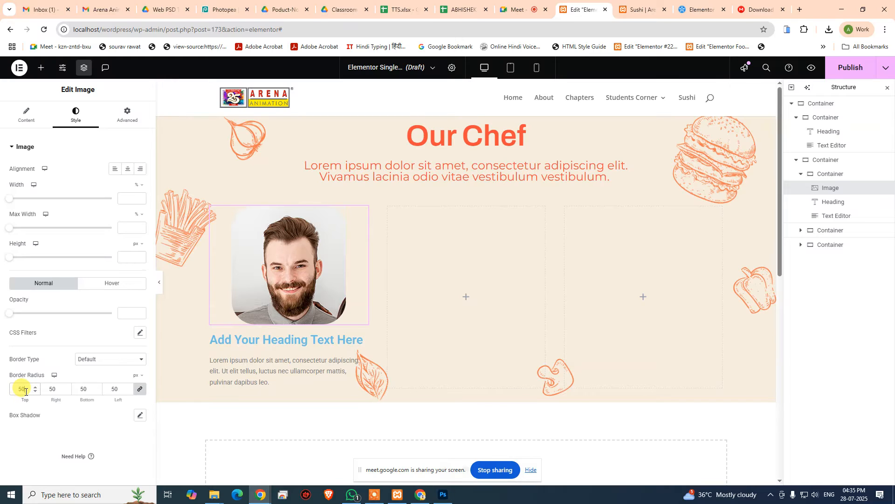
key("BackSpace")
key("BackSpace")
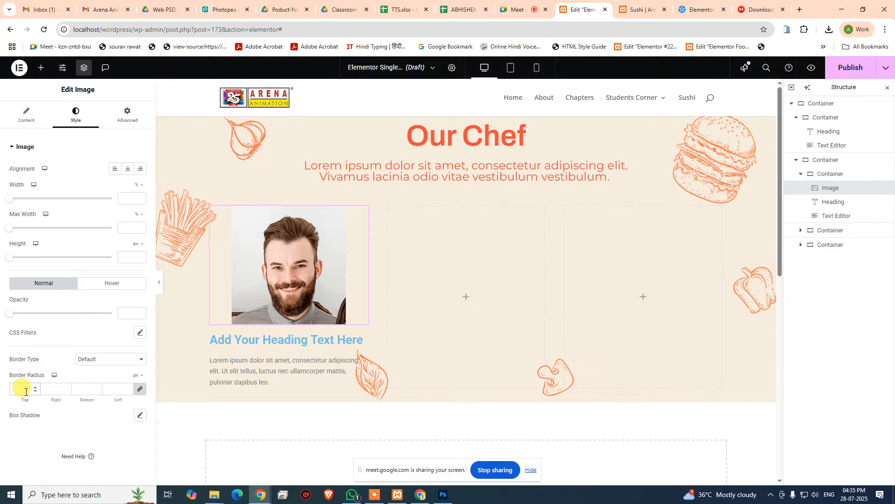
type("50")
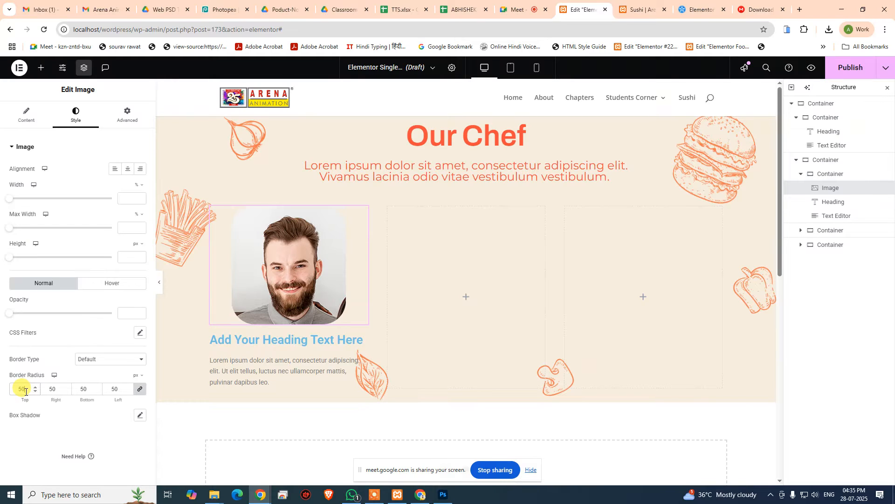
left_click(135, 378)
left_click(138, 418)
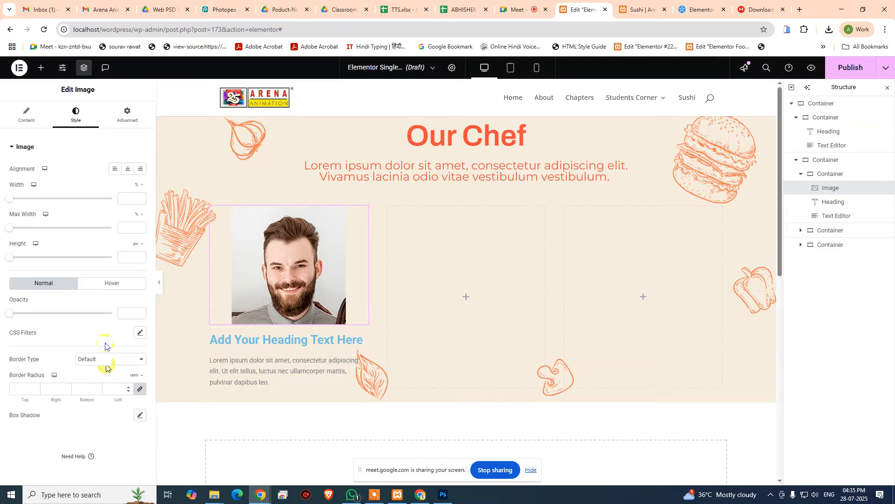
- Set the first chef image's border radius to 50 rem on every corner
left_click(37, 388)
type("50")
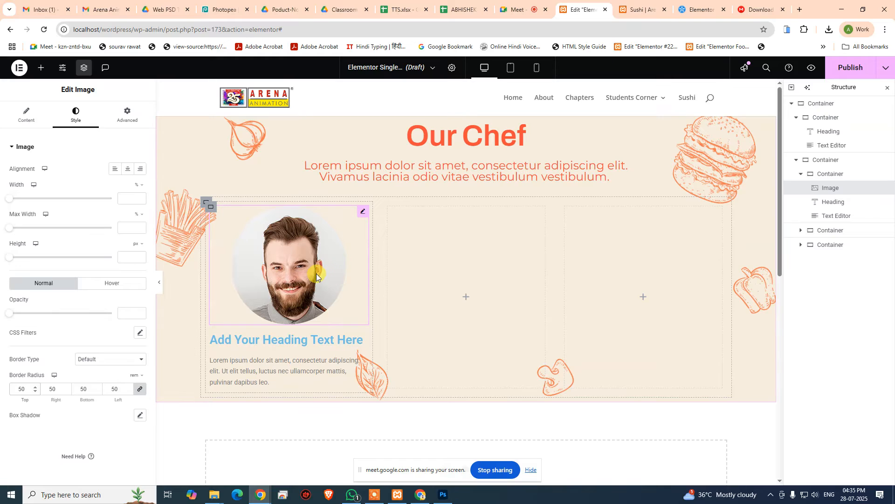
- Switch to Photoshop, copy the first chef's name from the design, and replace the first card's placeholder heading in Elementor with it
key("alt+Tab")
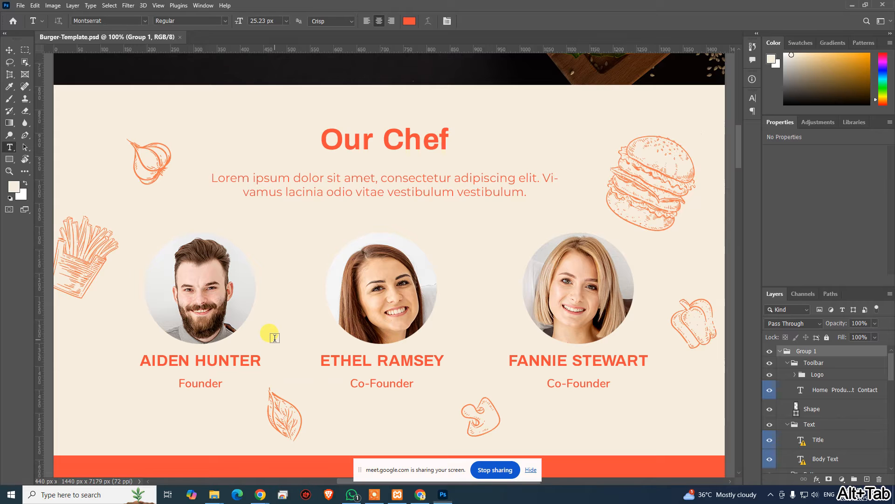
left_click(216, 364)
key("ctrl+a")
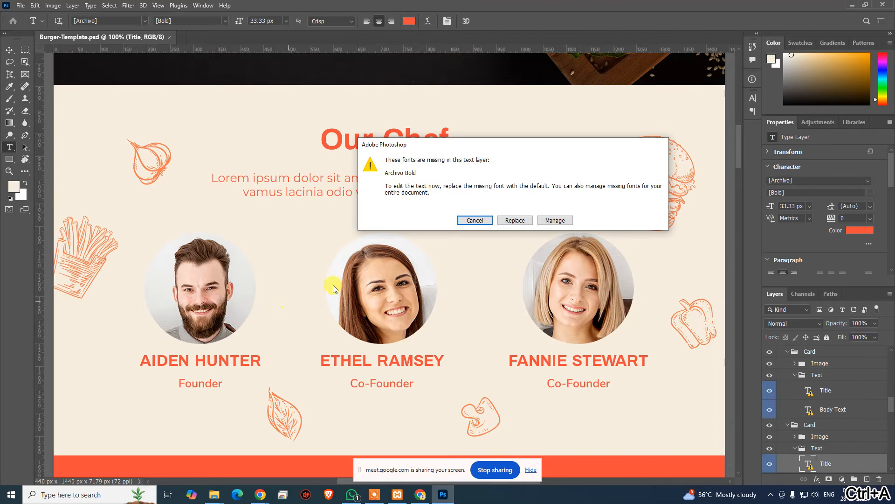
left_click(499, 220)
key("ctrl+c")
key("alt+Tab")
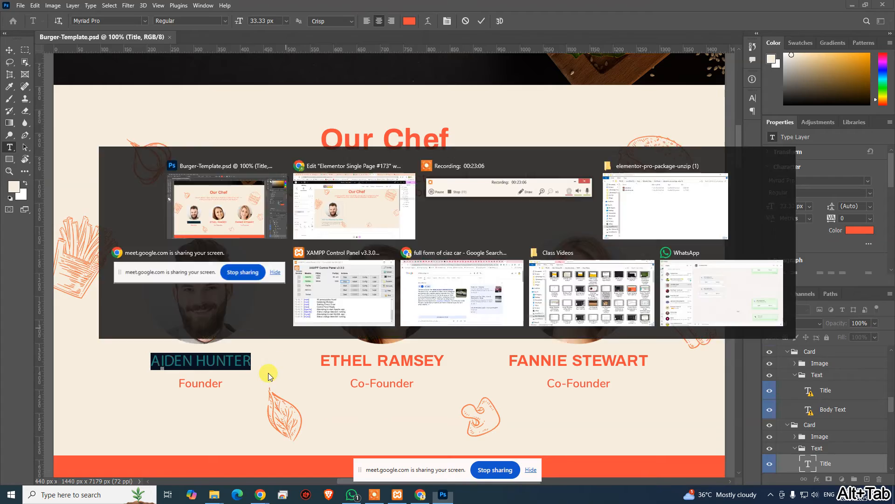
left_click(320, 339)
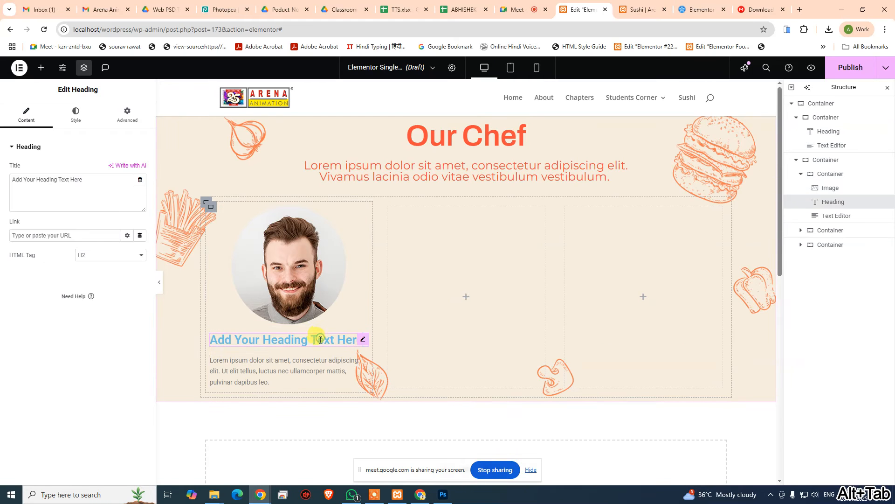
key("ctrl+a")
key("ctrl+v")
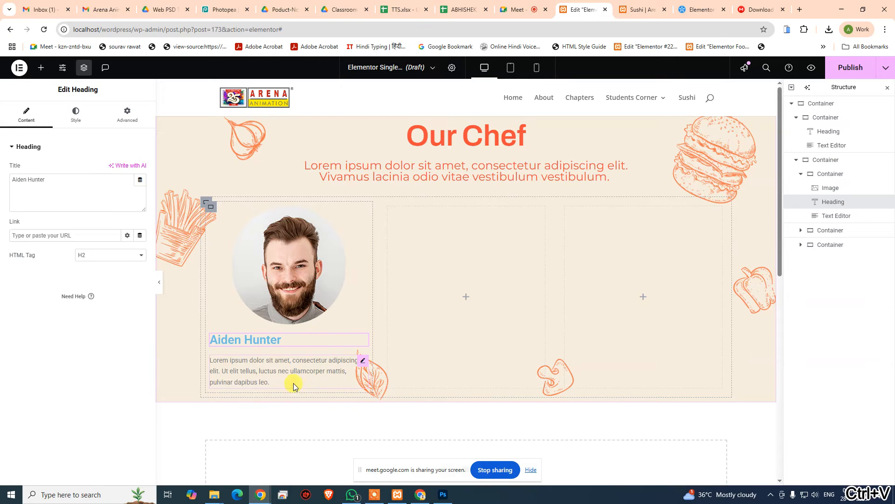
- Copy the role text "Founder" from the Photoshop design and replace the first card's placeholder paragraph in Elementor with it
key("alt+Tab")
left_click(210, 386)
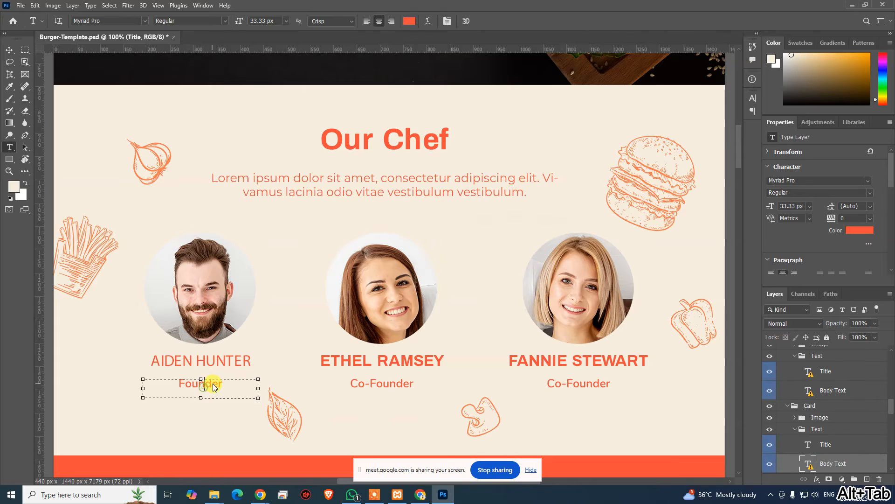
key("ctrl+a")
left_click(513, 221)
key("ctrl+c")
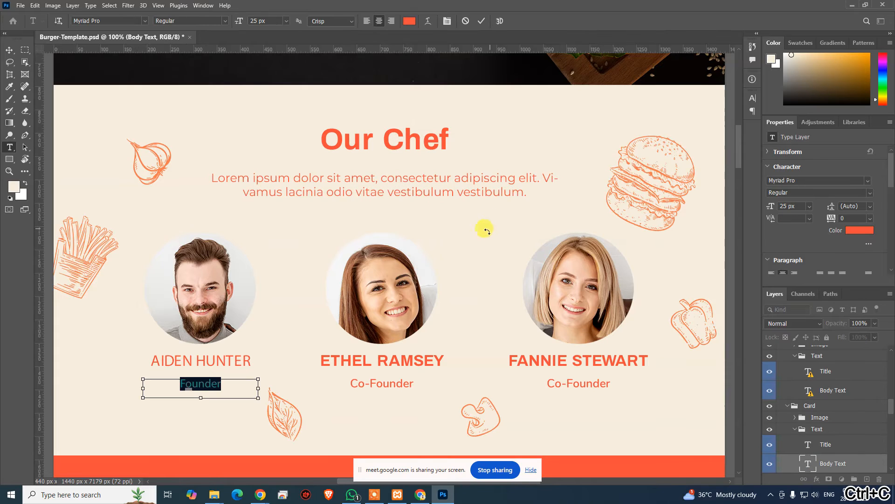
key("alt+Tab")
left_click(268, 373)
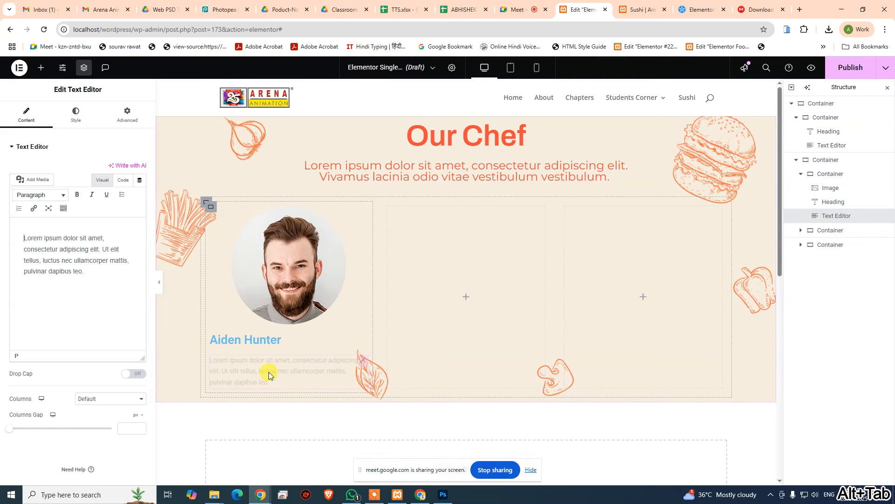
left_click(272, 369)
key("ctrl+a")
left_click(244, 376)
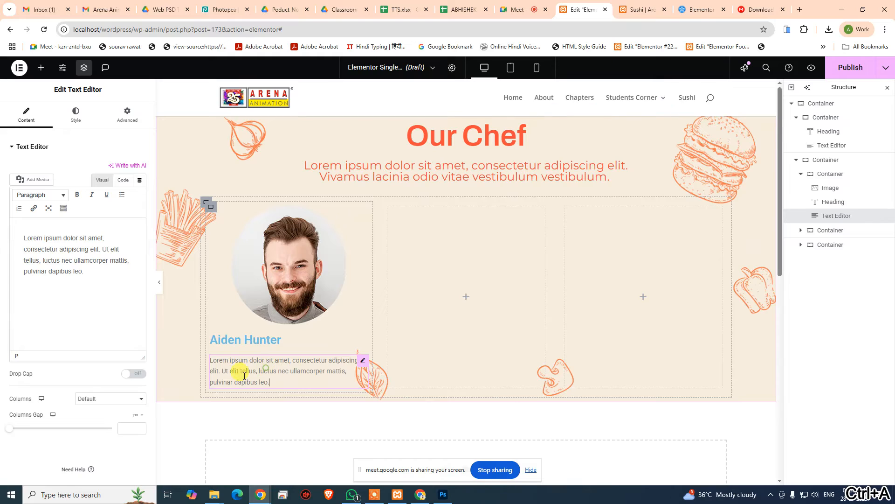
key("ctrl+a")
key("ctrl+v")
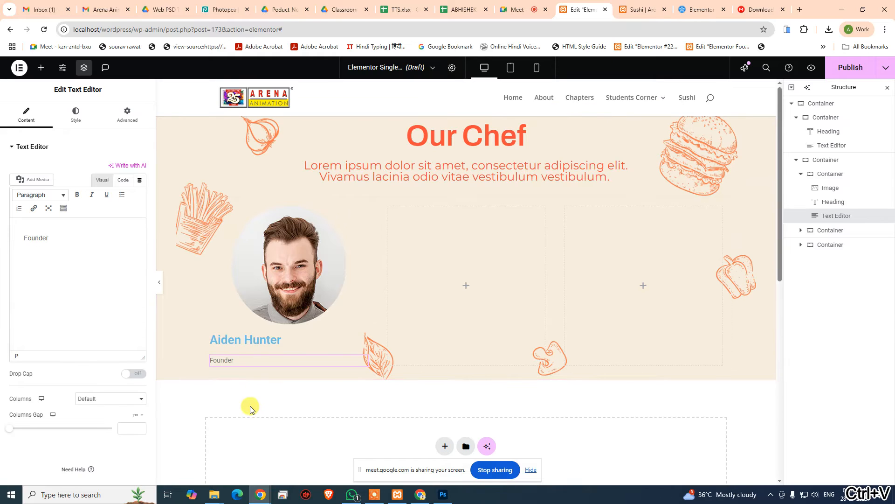
left_click(192, 397)
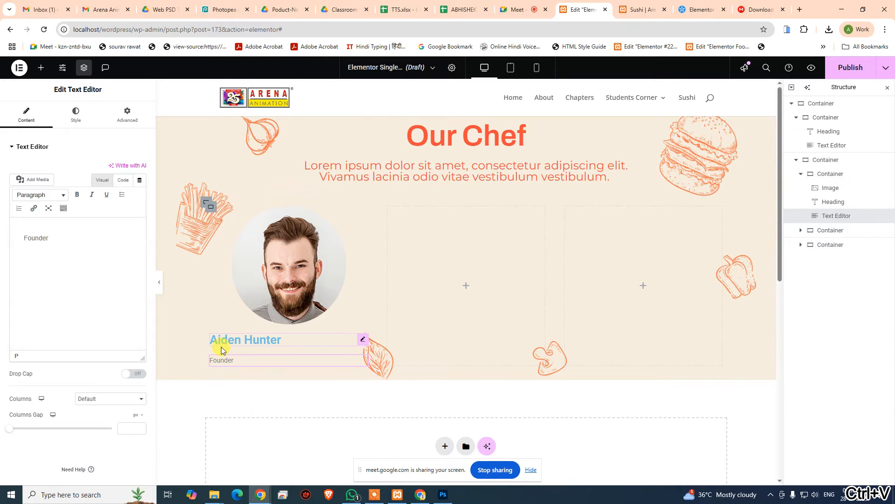
- Set the text color of the first card's chef name heading to #f64b3c
left_click(356, 342)
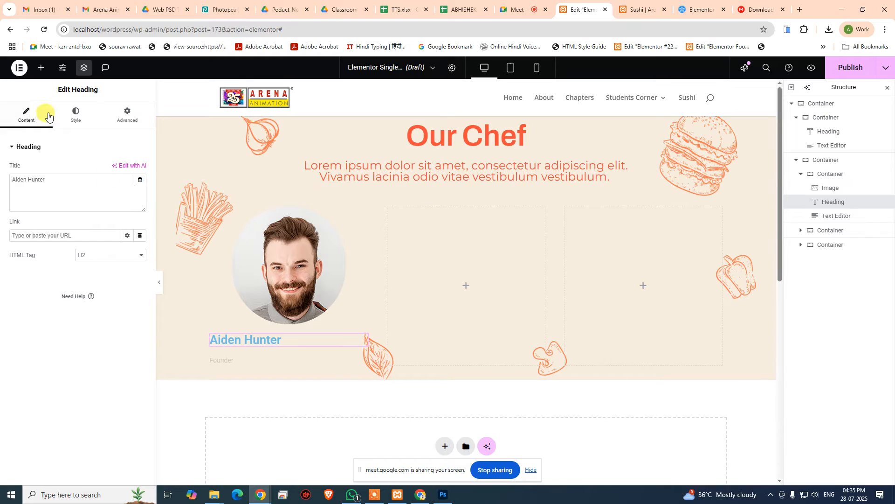
left_click(75, 114)
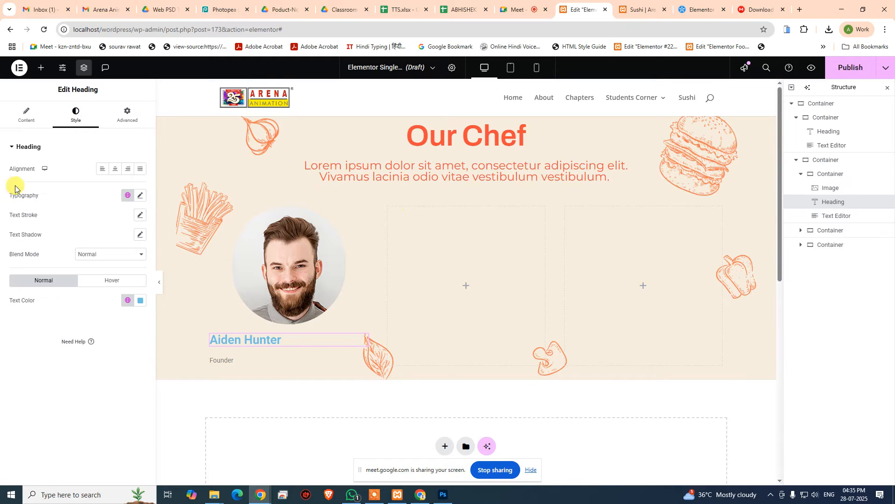
left_click(141, 301)
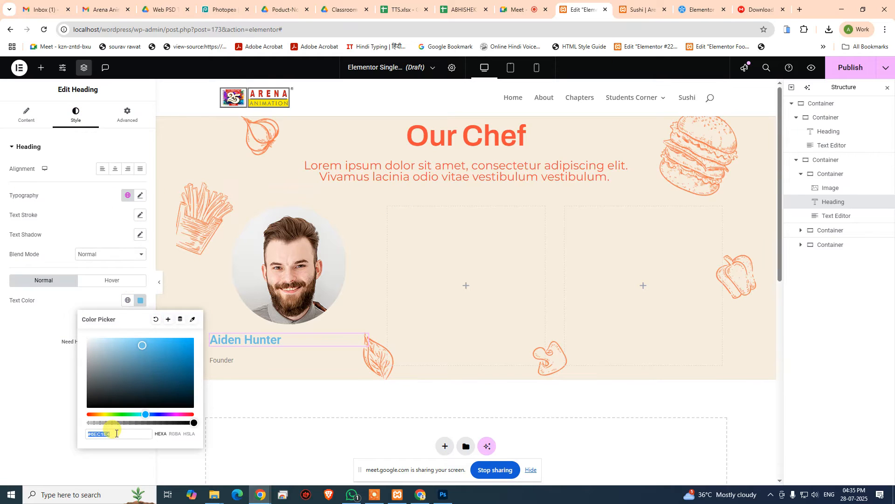
key("super+v")
left_click(107, 385)
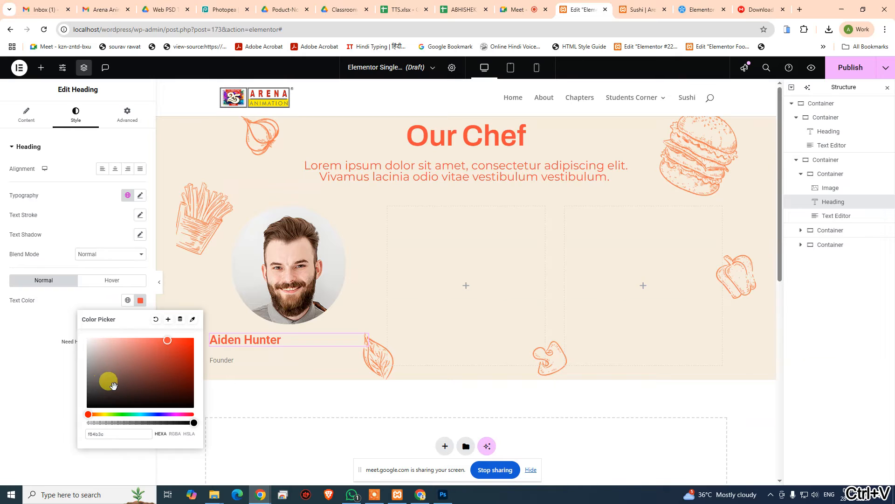
left_click(49, 423)
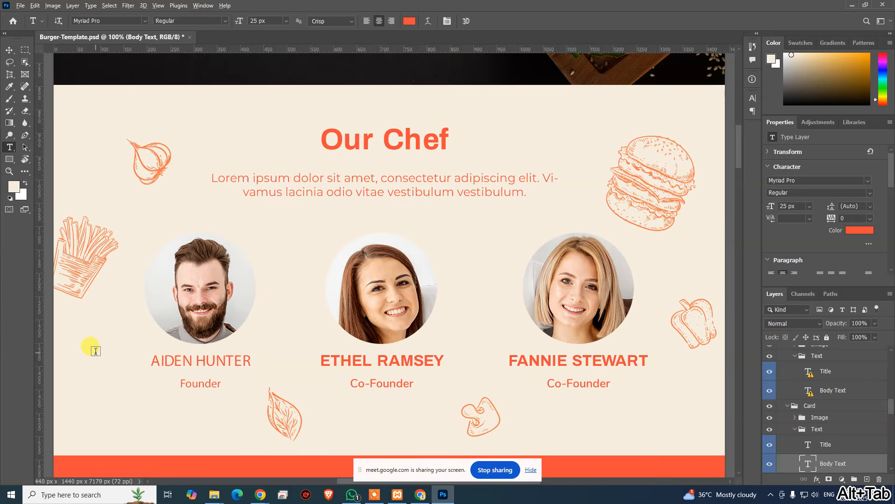
- Set the chef name heading's text transform to Uppercase and align it to the center
key("alt+Tab")
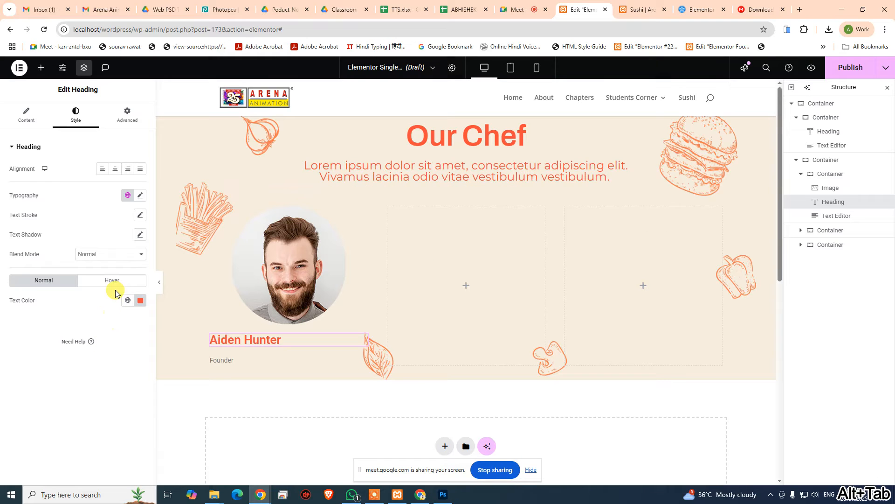
left_click(140, 197)
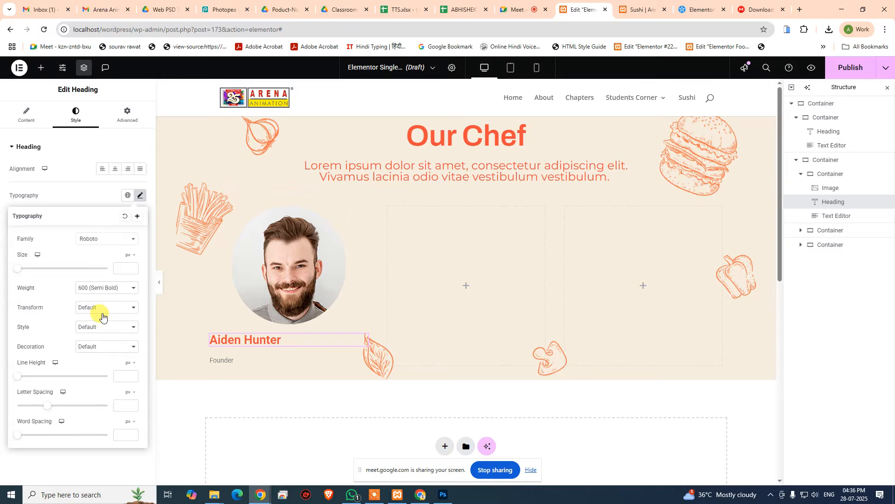
left_click(103, 307)
left_click(104, 330)
left_click(81, 193)
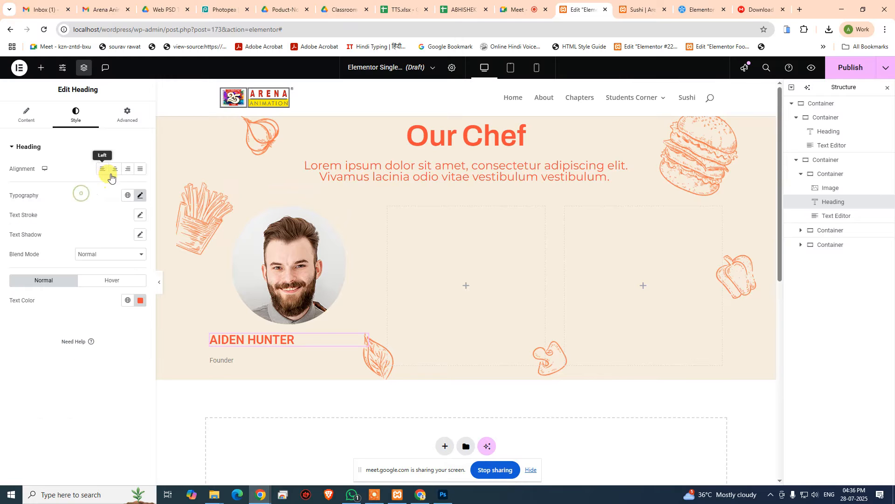
left_click(114, 170)
- Check the chef name's font in the Photoshop design and match the Elementor heading with the Archivo family at 33 px
left_click(140, 196)
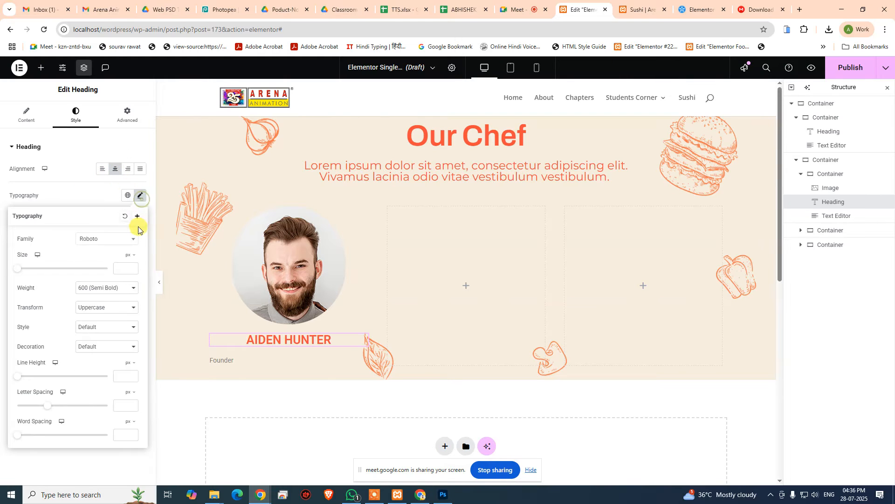
key("alt+Tab")
left_click(212, 356)
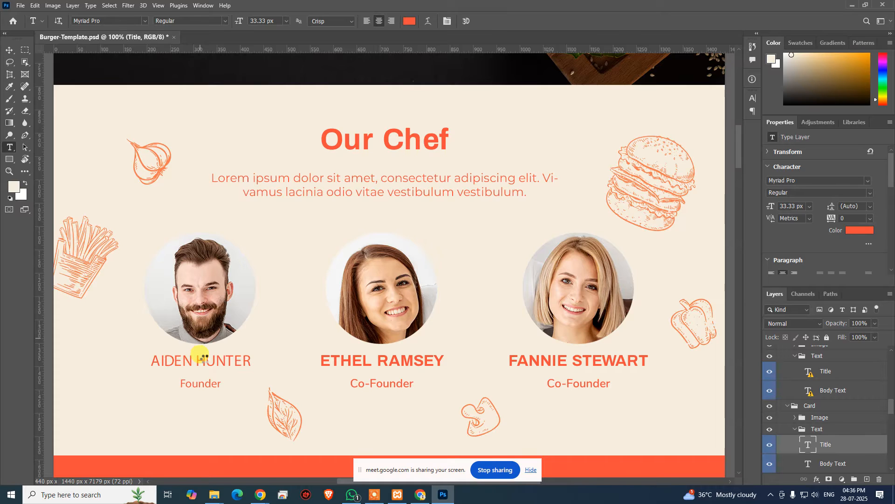
left_click(201, 357)
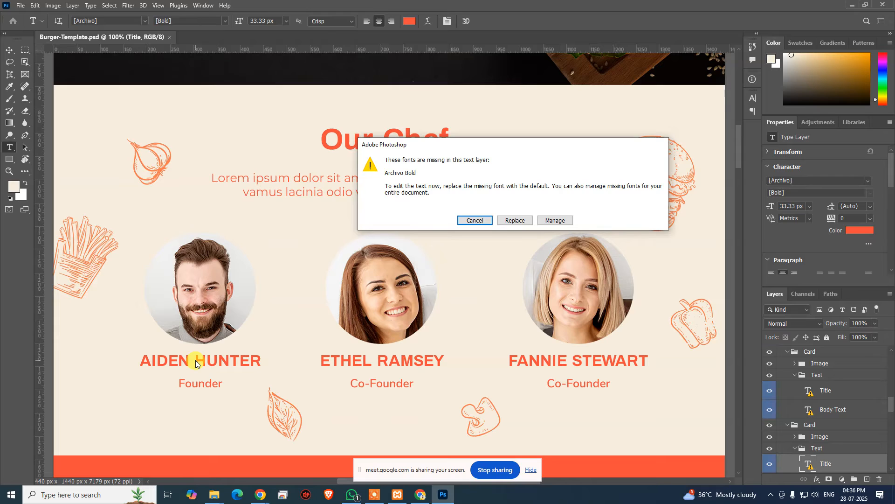
left_click(513, 221)
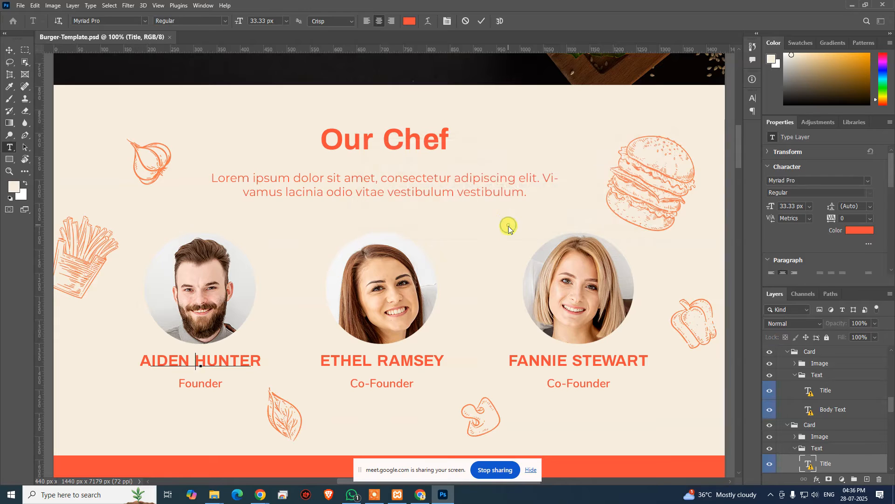
key("alt+Tab")
left_click(109, 239)
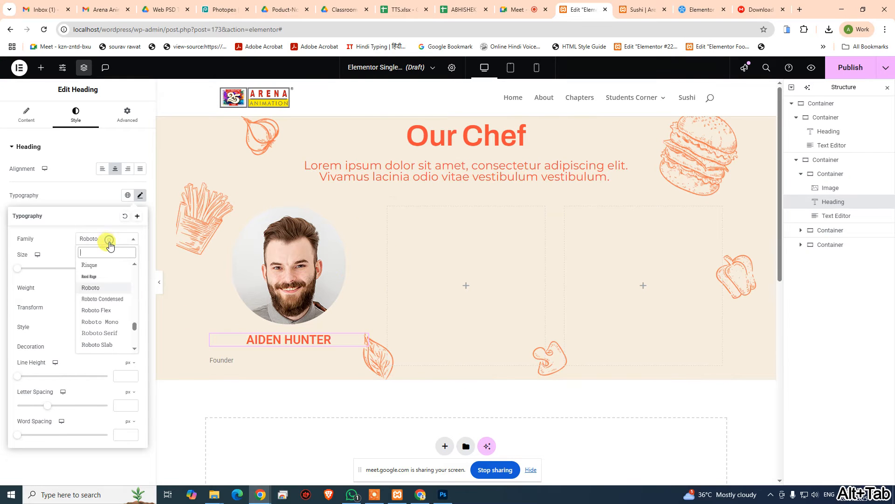
type("arc")
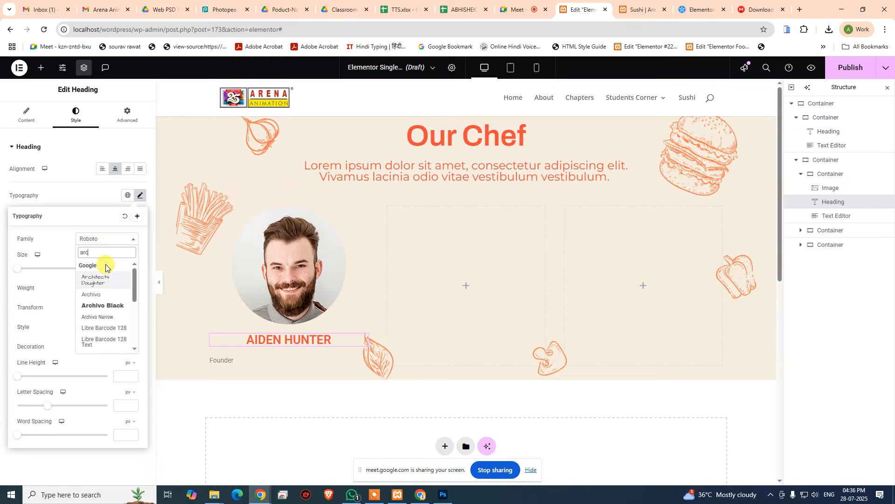
left_click(94, 295)
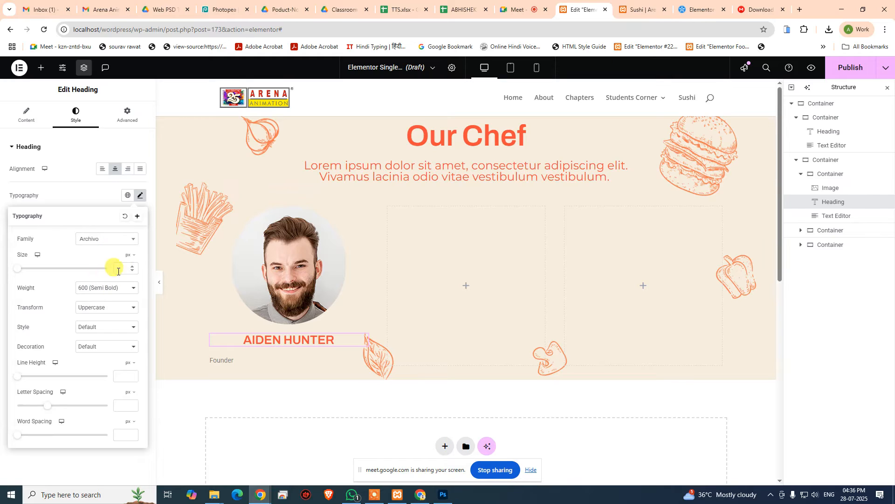
type("33")
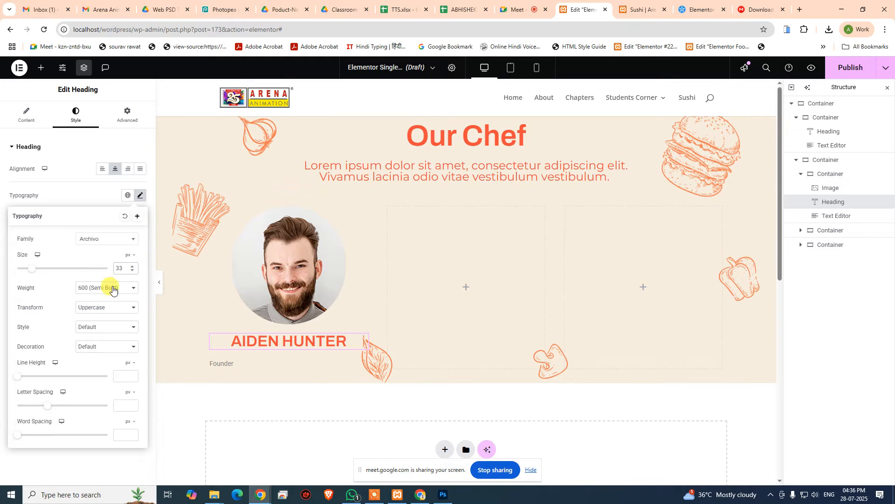
left_click(90, 194)
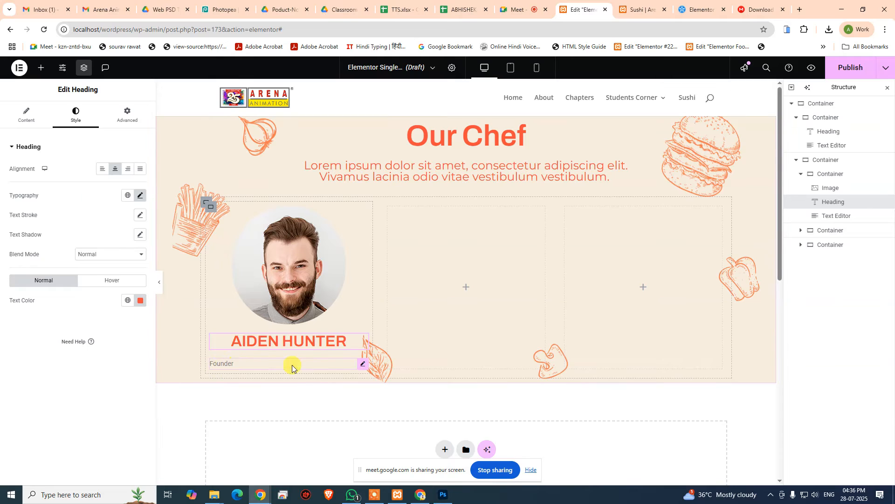
- Check the font and size of the first card's "Founder" text in the Photoshop design, replacing its missing font, and return to Elementor
left_click(367, 368)
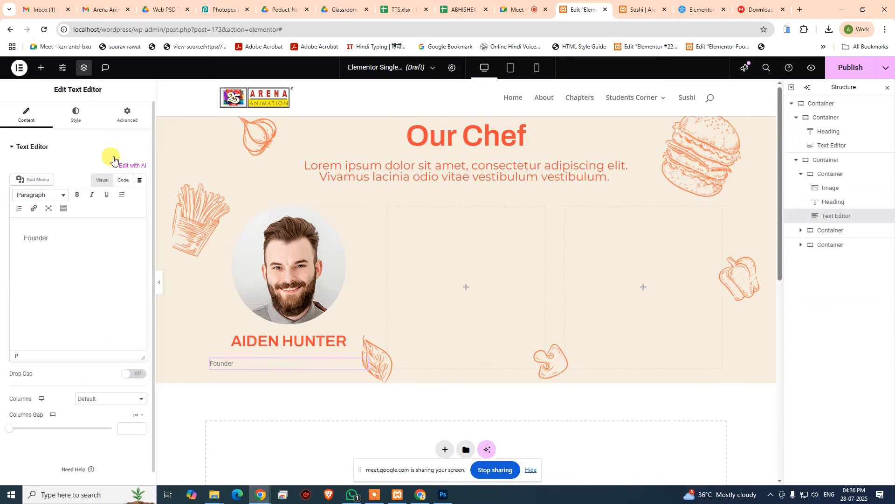
key("alt+Tab")
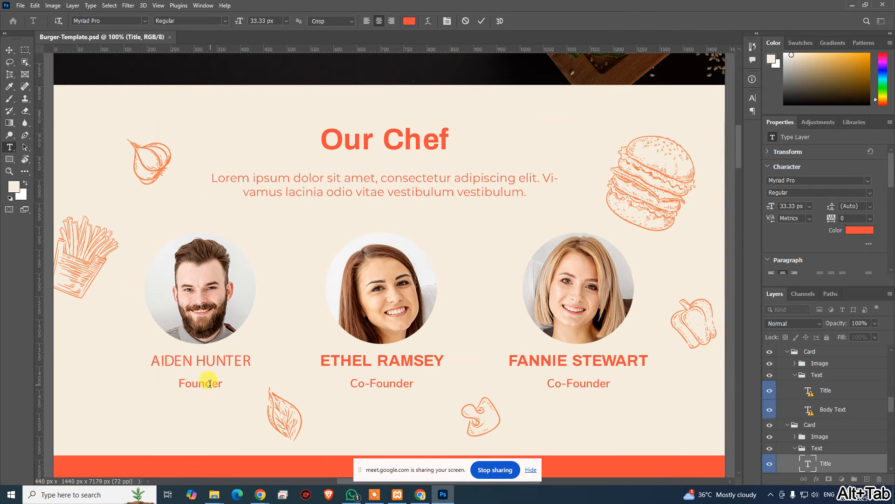
left_click(209, 383)
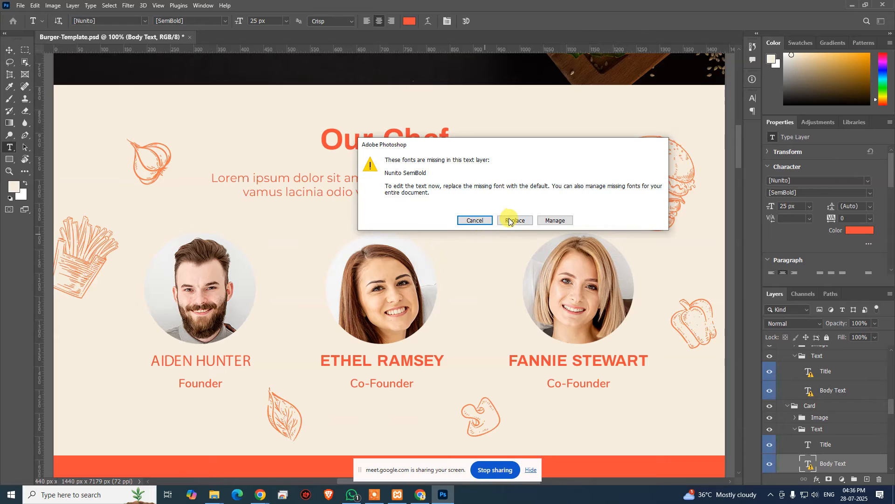
left_click(509, 221)
key("alt+Tab")
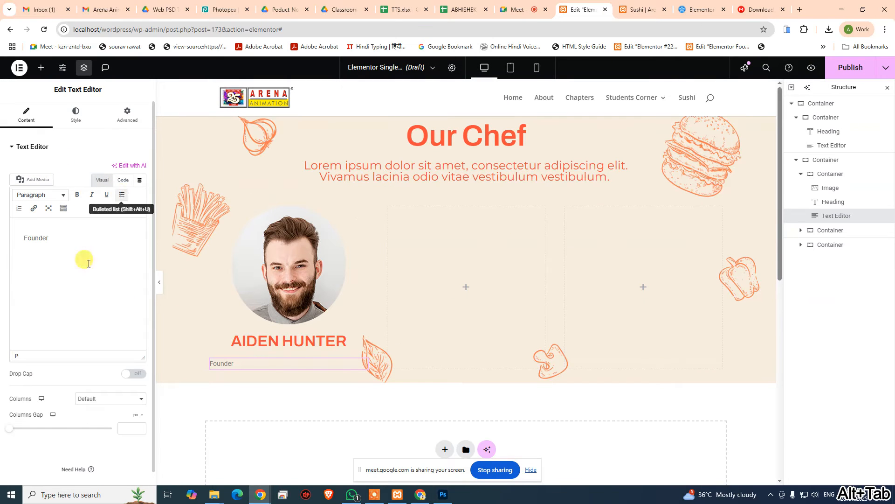
- Set the first card's role text in Elementor to the Nunito family at 25 px, rechecking it against the Photoshop design
left_click(75, 119)
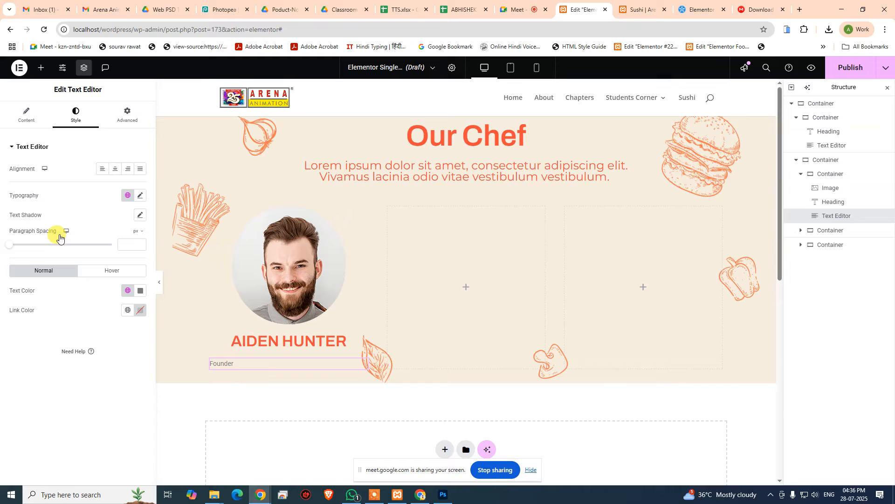
left_click(140, 196)
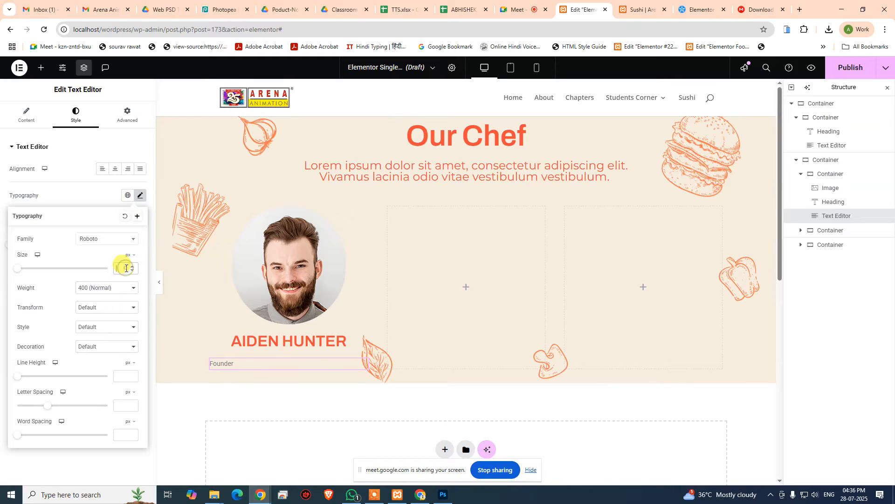
left_click(87, 238)
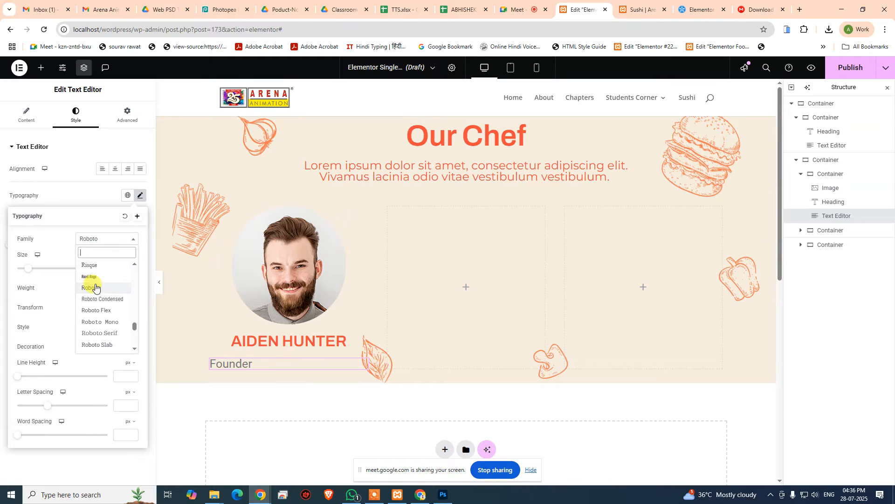
type("nun")
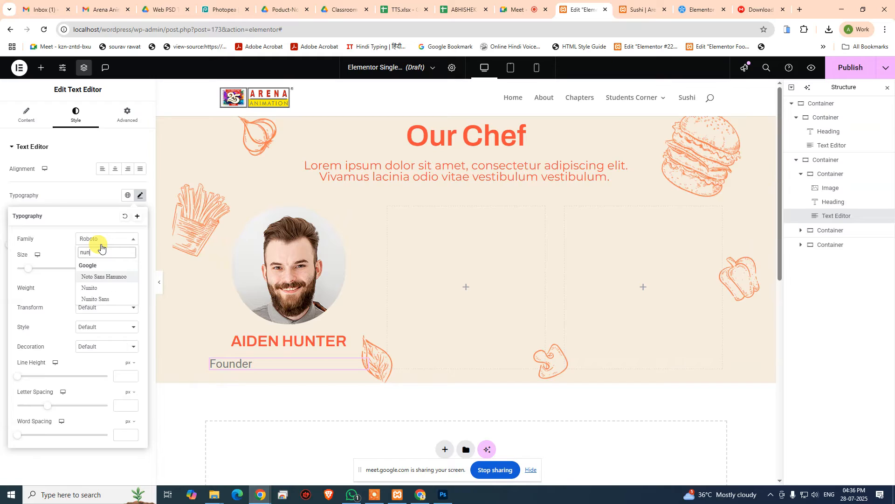
left_click(91, 287)
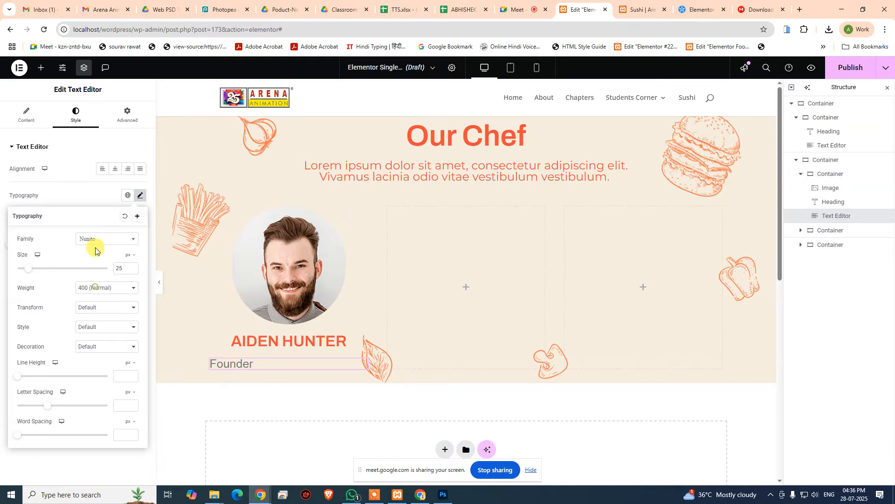
left_click(89, 193)
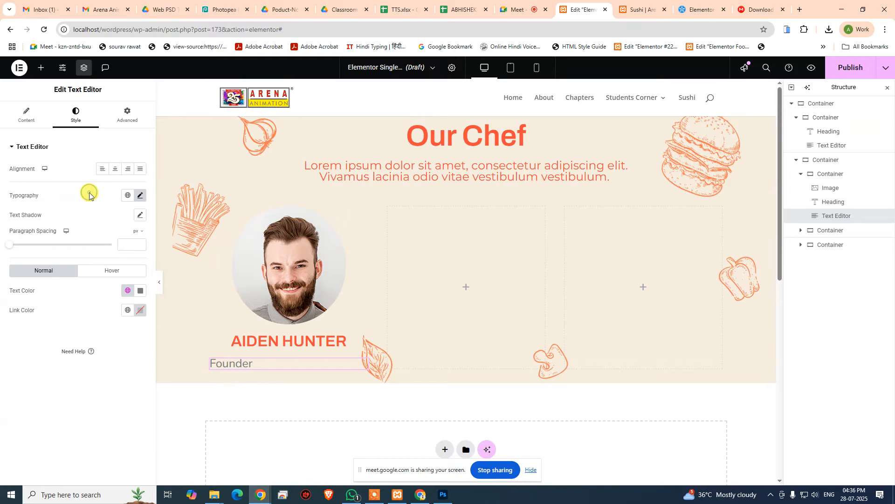
left_click(142, 198)
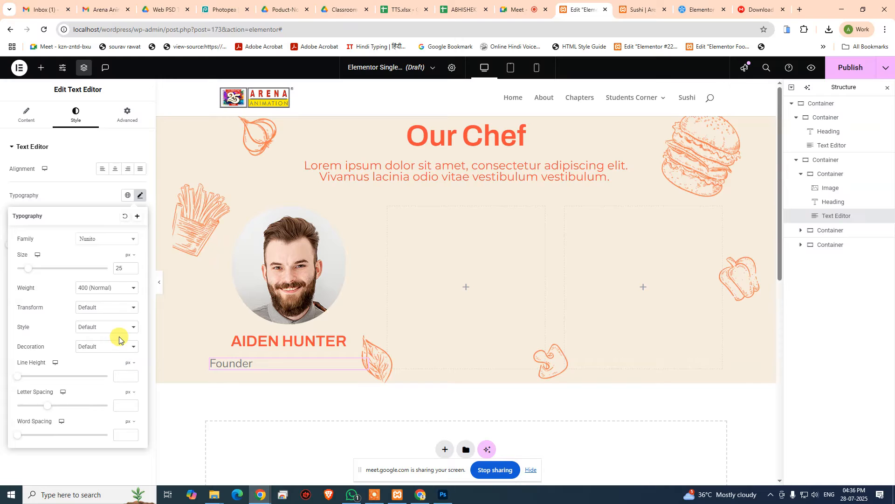
key("alt+Tab")
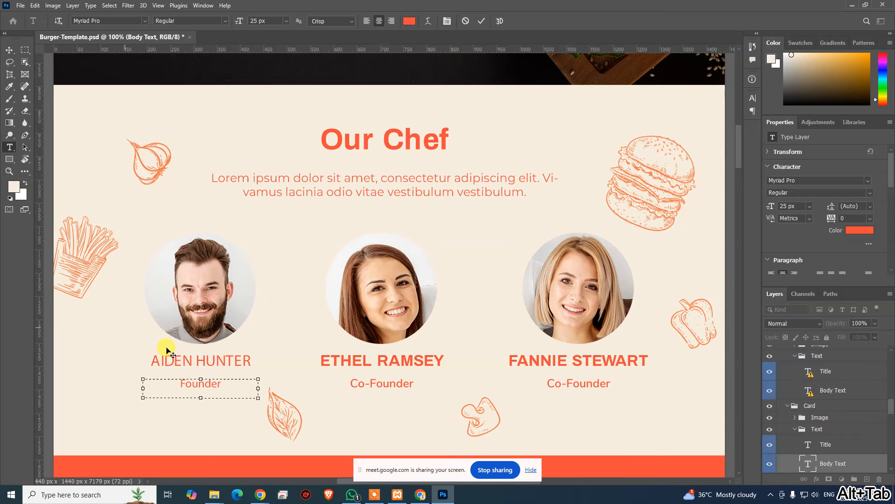
key("alt+Tab")
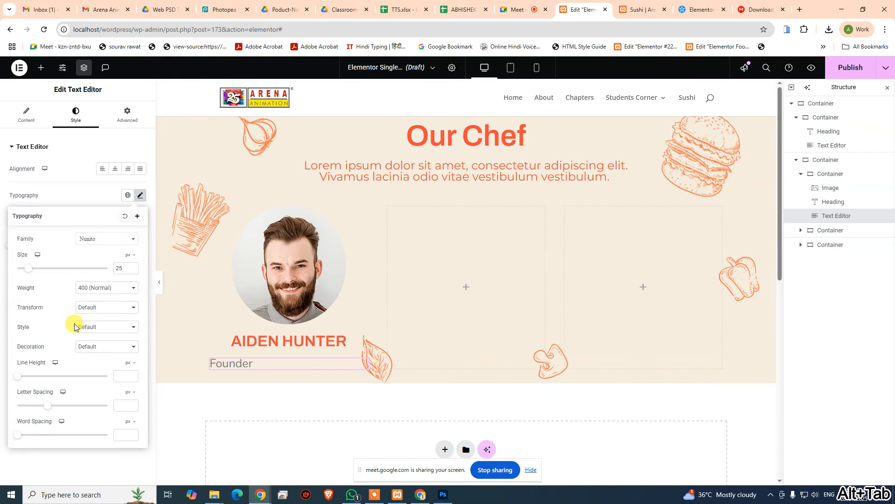
- Set the role text color to #F64B3C and align the first card container's items to the center
left_click(60, 168)
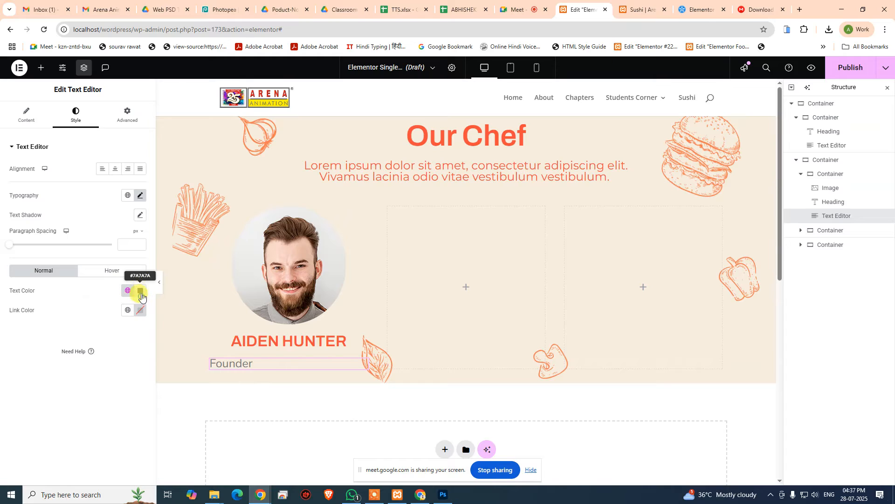
left_click(140, 290)
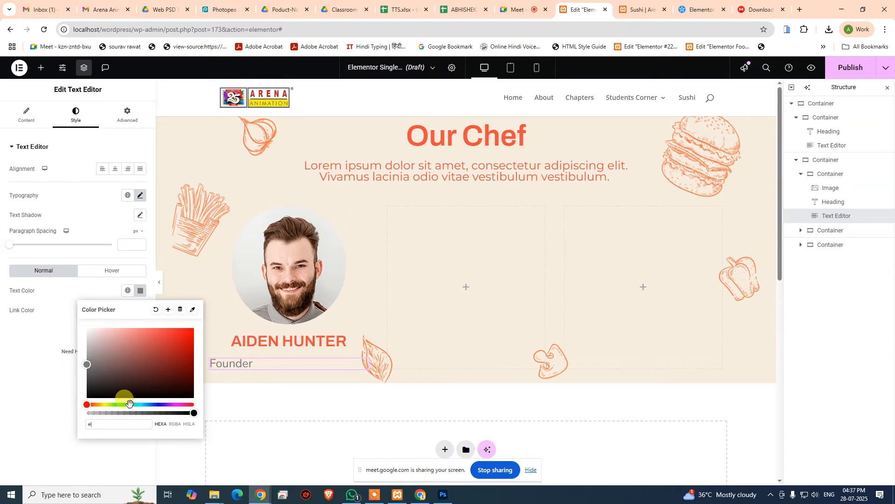
key("super+v")
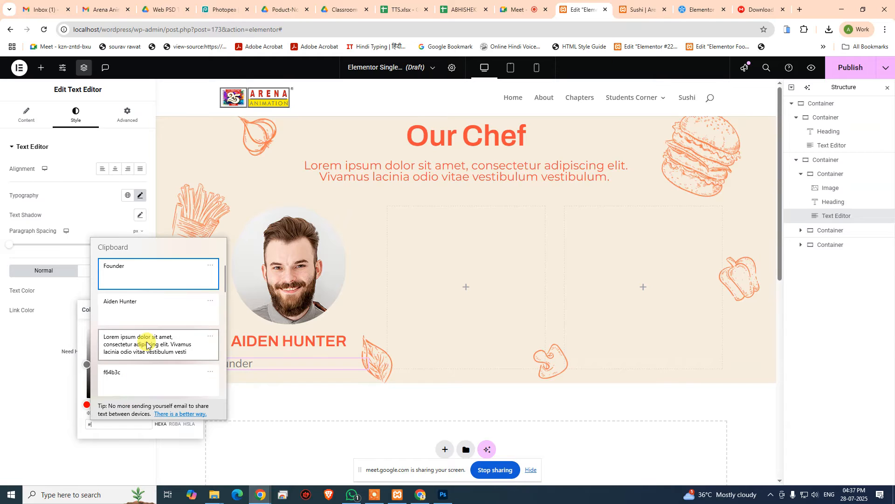
left_click(138, 370)
left_click(376, 379)
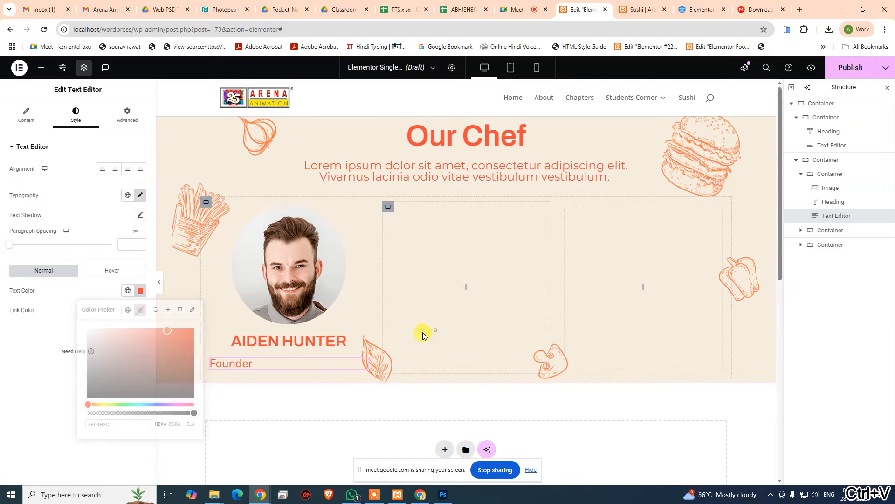
left_click(217, 205)
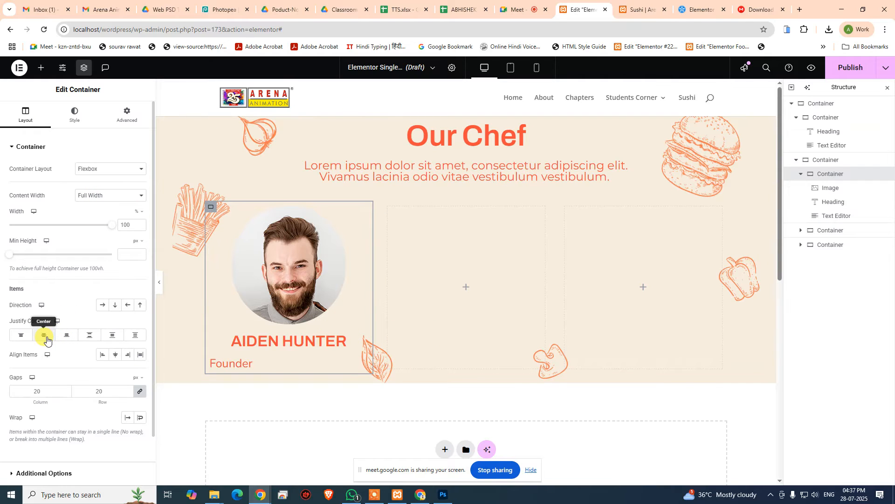
left_click(116, 355)
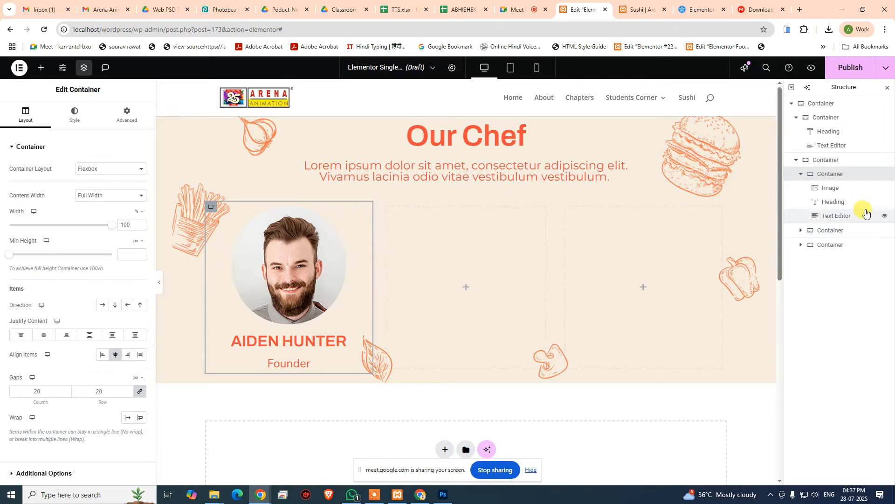
- Delete the two empty card containers beside the first chef card
left_click(801, 174)
left_click(832, 188)
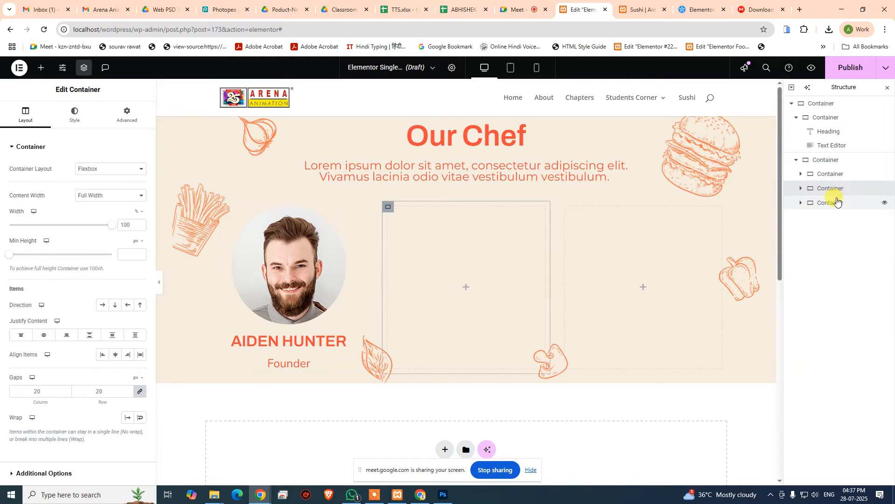
key("Delete")
left_click(835, 191)
key("Delete")
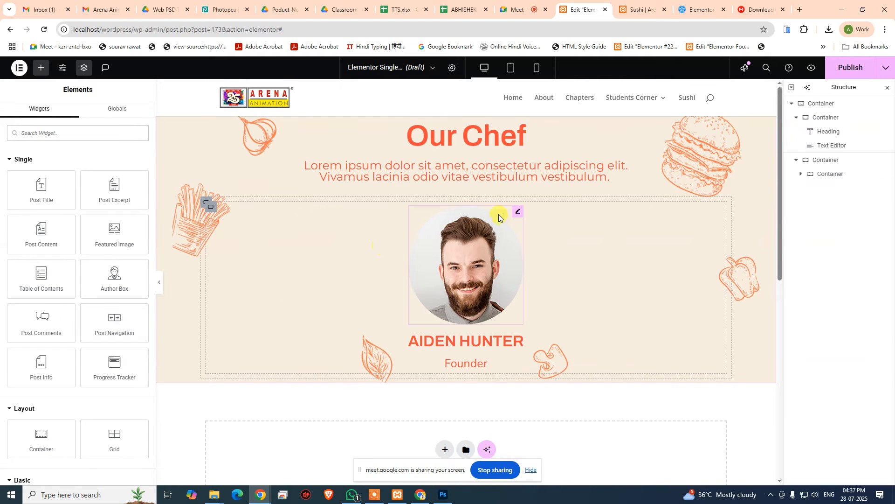
- Duplicate the finished chef card container twice to make a row of three cards
left_click(814, 174)
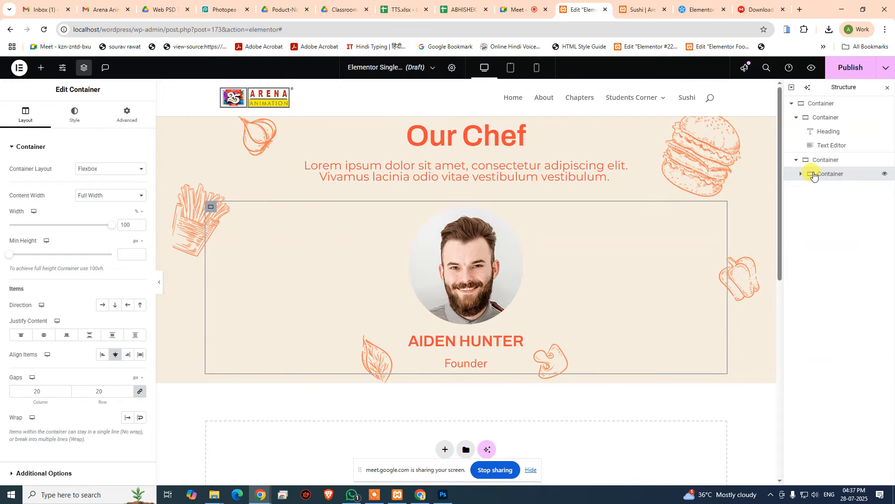
key("ctrl+d")
key("ctrl+d")
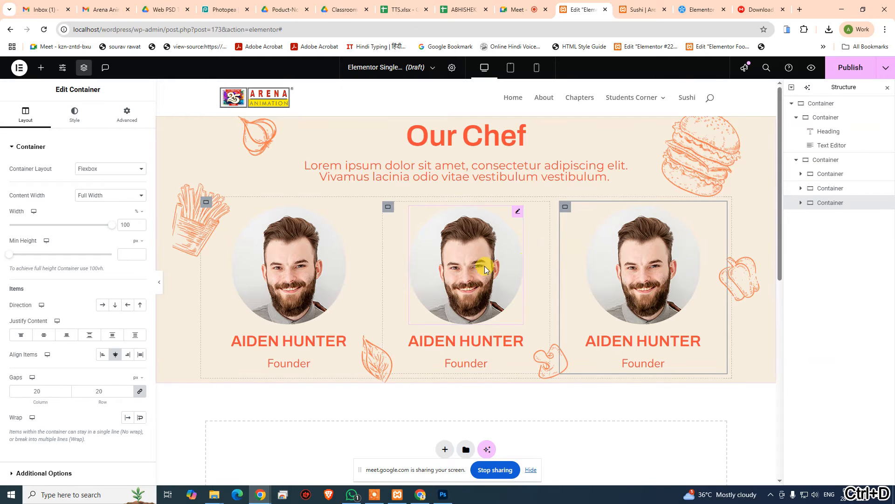
- Upload the co-founder1 image and use it as the second card's photo
left_click(481, 280)
left_click(63, 230)
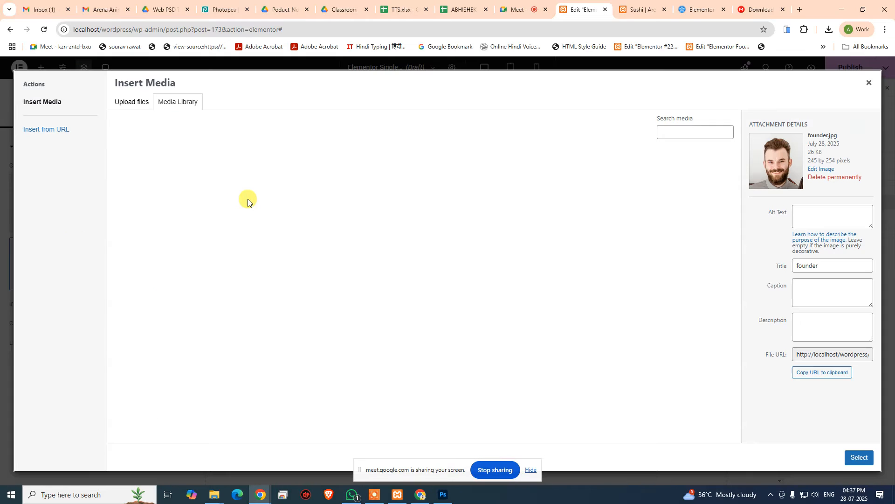
key("alt+Tab")
key("alt+Tab")
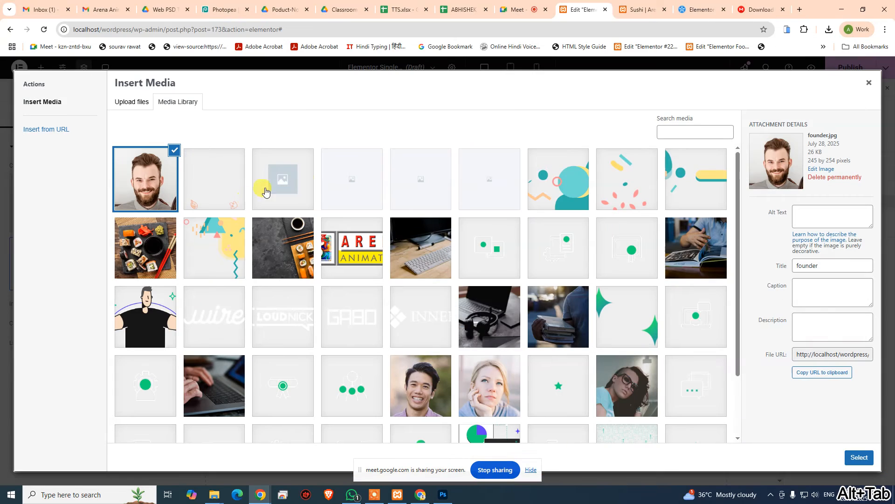
left_click(133, 102)
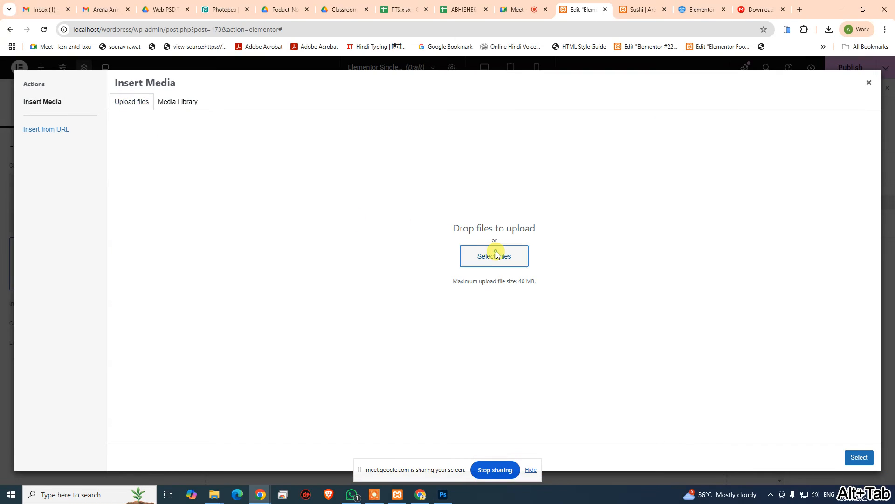
left_click(495, 251)
double_click(118, 141)
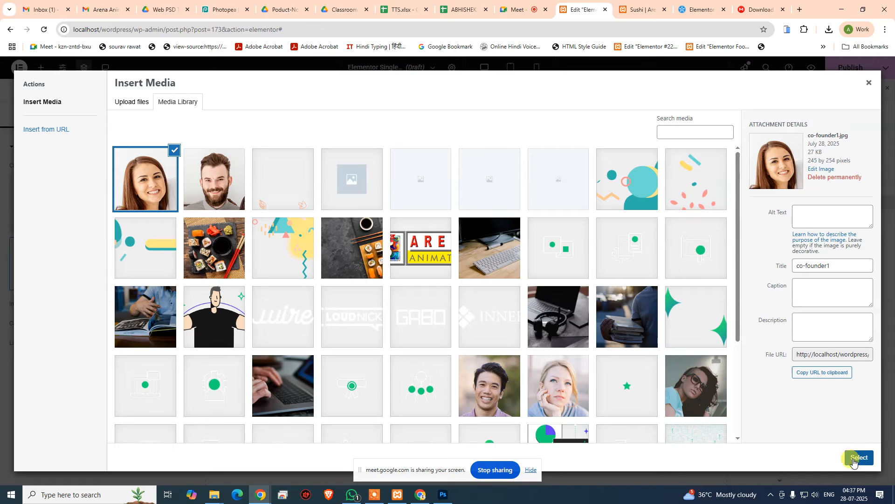
left_click(859, 457)
- Upload the co-founder2 image and use it as the third card's photo
left_click(646, 239)
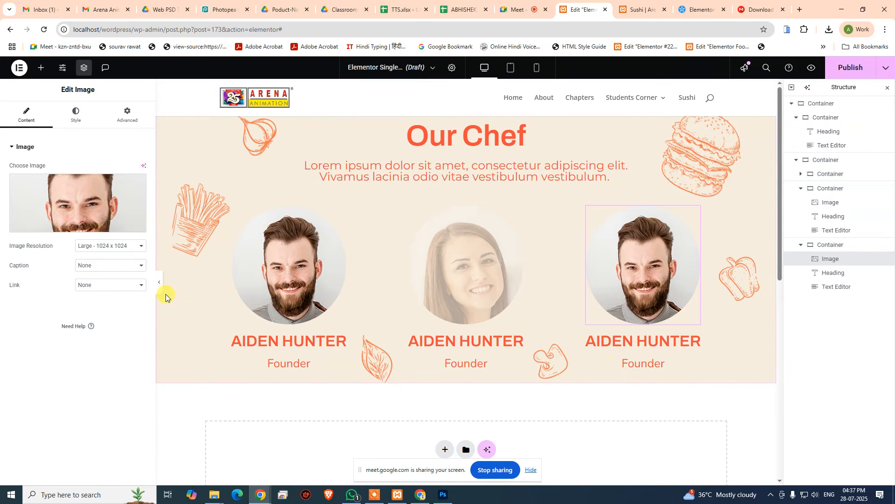
left_click(145, 193)
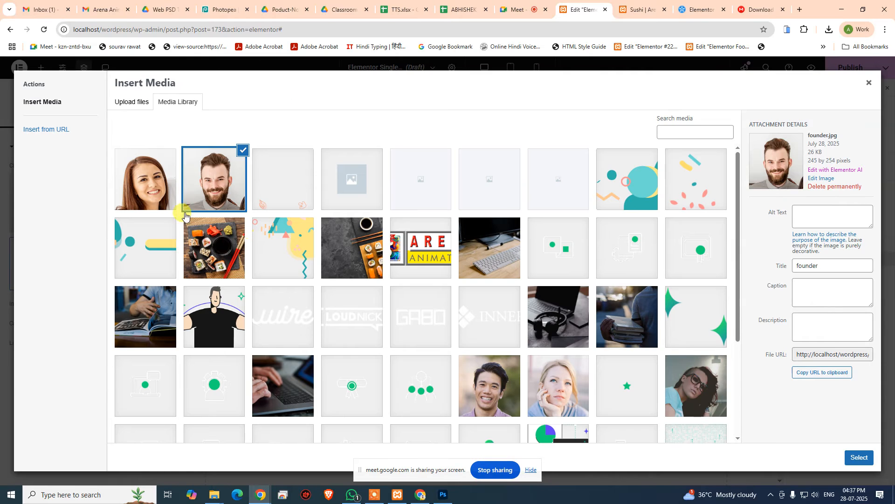
left_click(143, 101)
left_click(512, 252)
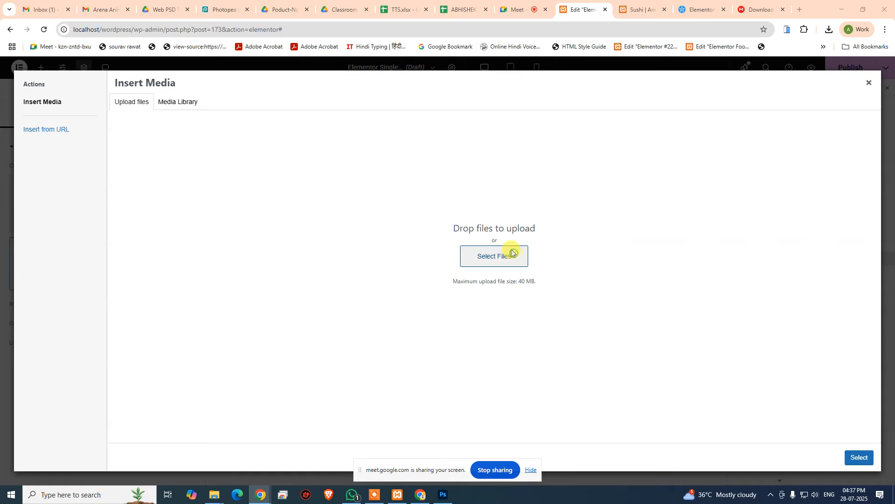
double_click(149, 135)
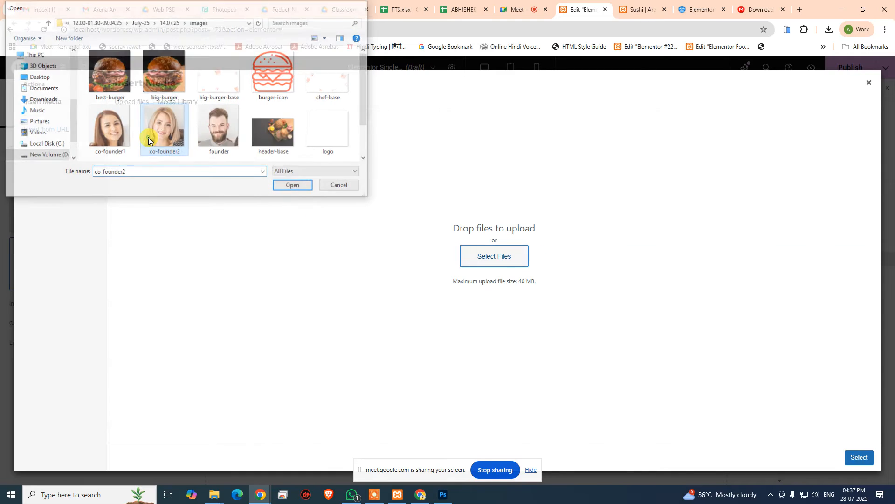
left_click(859, 457)
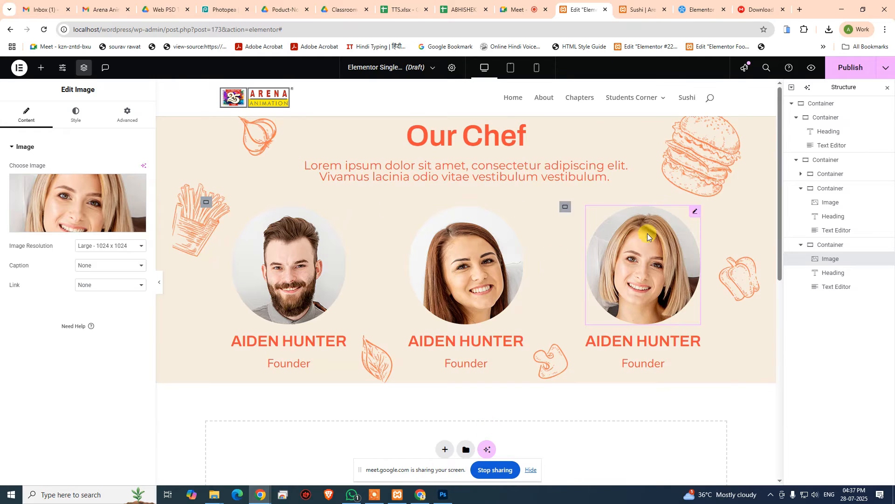
- Set the Our Chef section container's padding to 93 px top and bottom and 0 px on the right and left
left_click(813, 103)
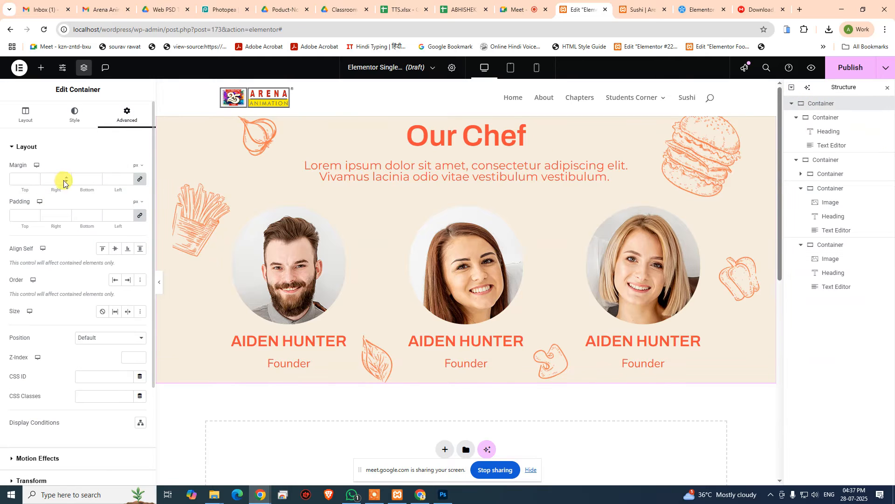
left_click(438, 497)
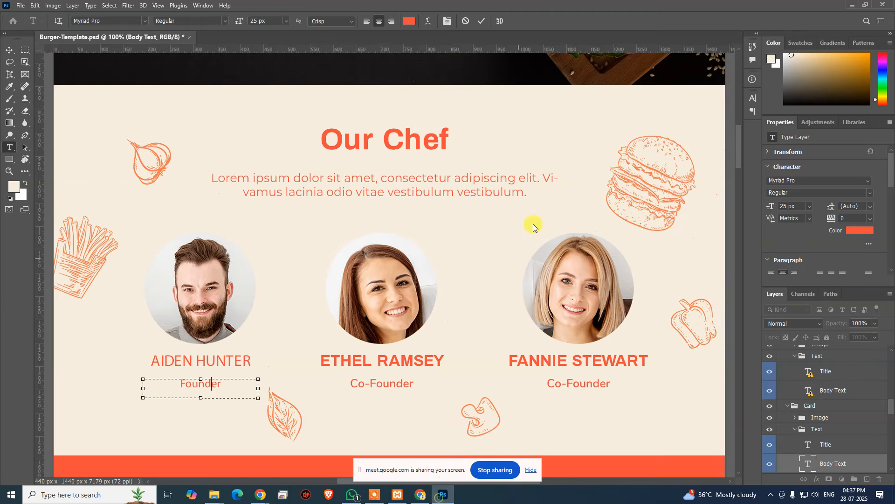
left_click(387, 93, "ctrl")
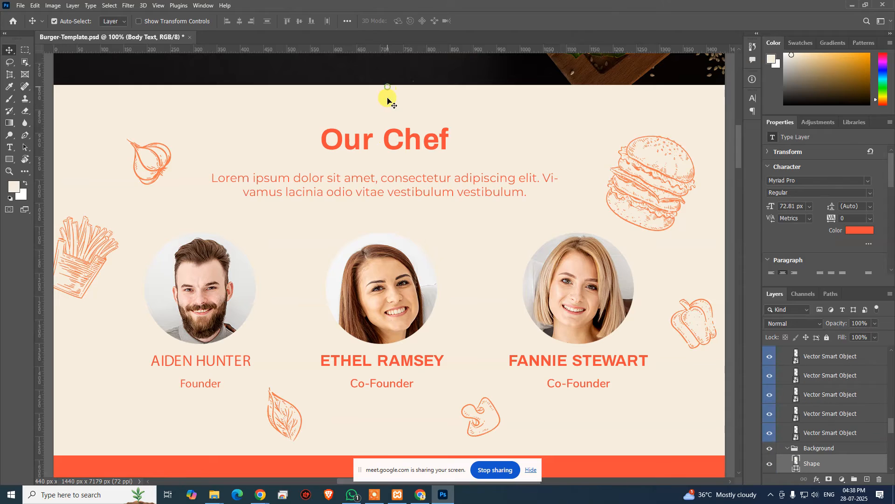
key("alt+Tab")
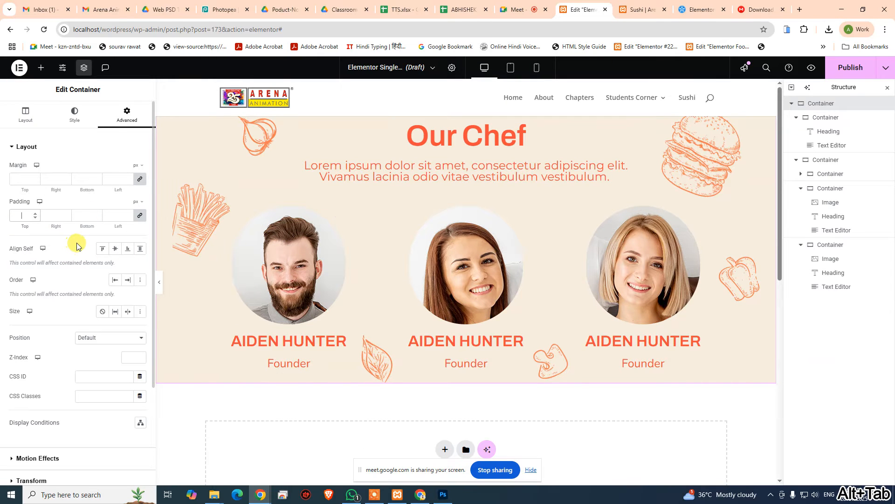
type("93")
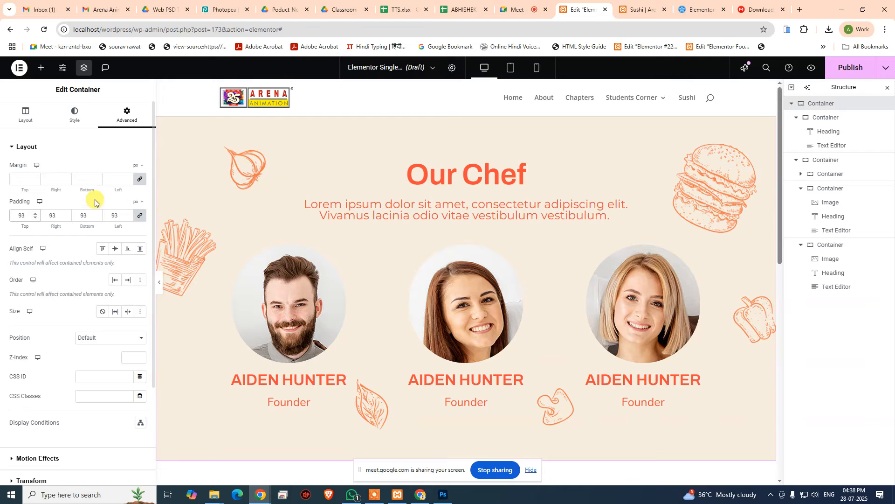
double_click(55, 215)
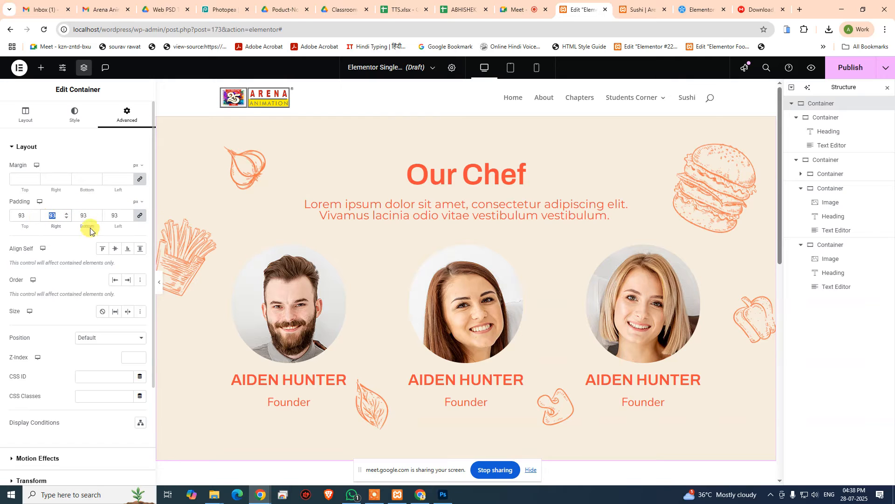
type("0")
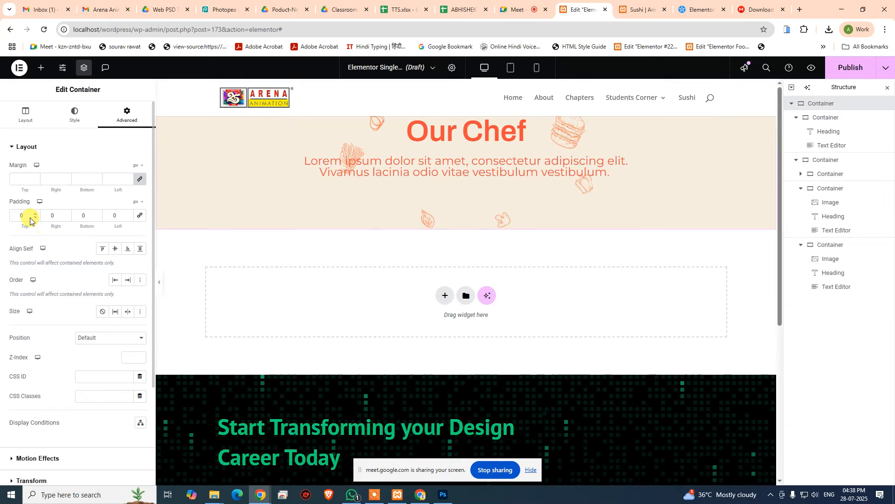
double_click(17, 215)
type("93")
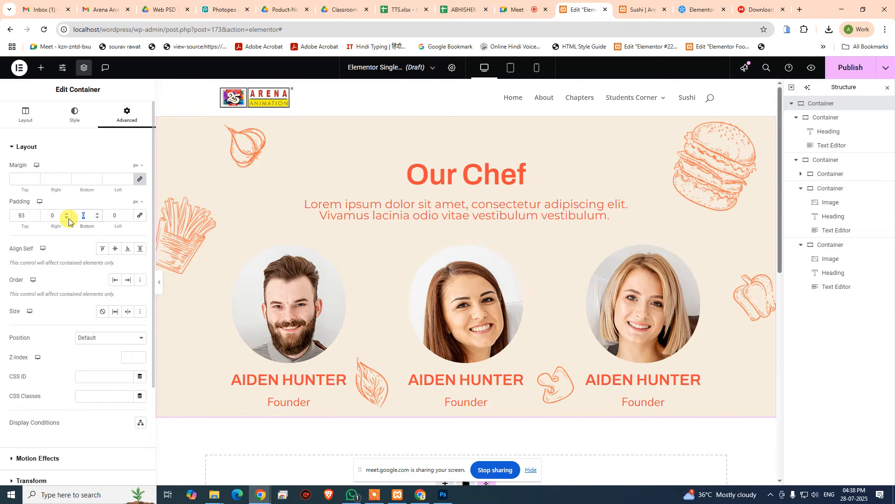
type("93")
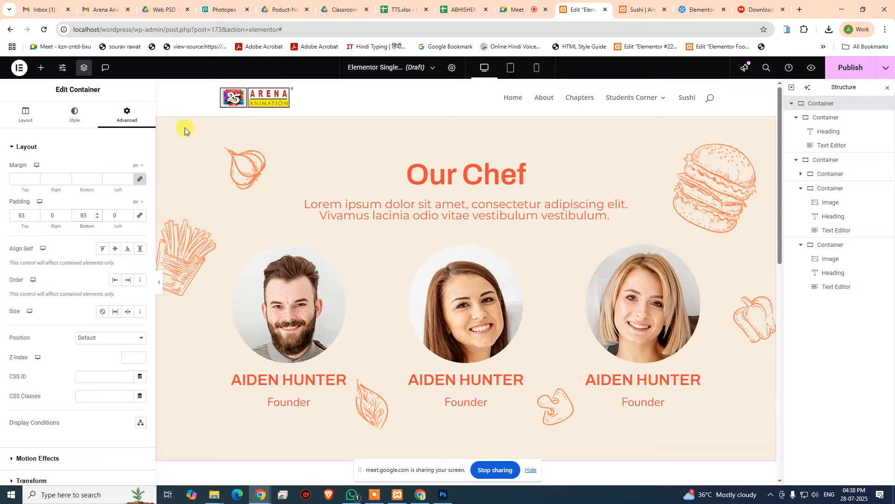
- Preview the page with the Our Chef section and return to the Elementor editor to look over the layout
left_click(810, 66)
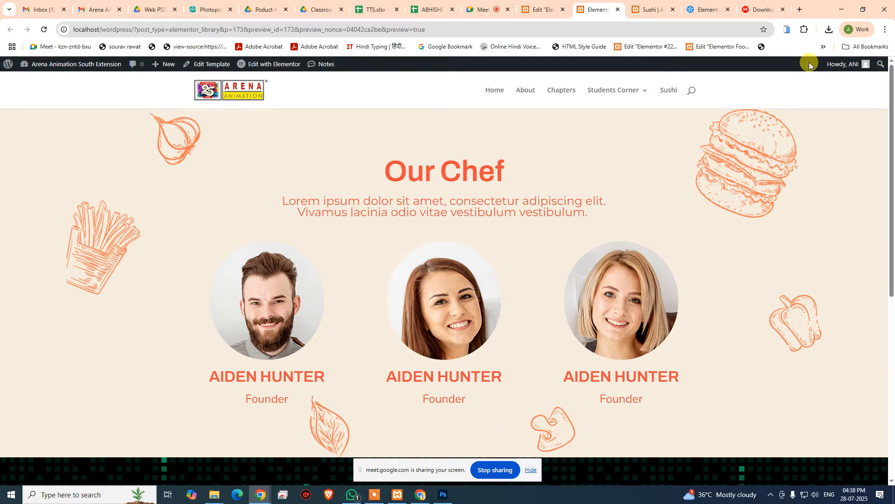
left_click(535, 10)
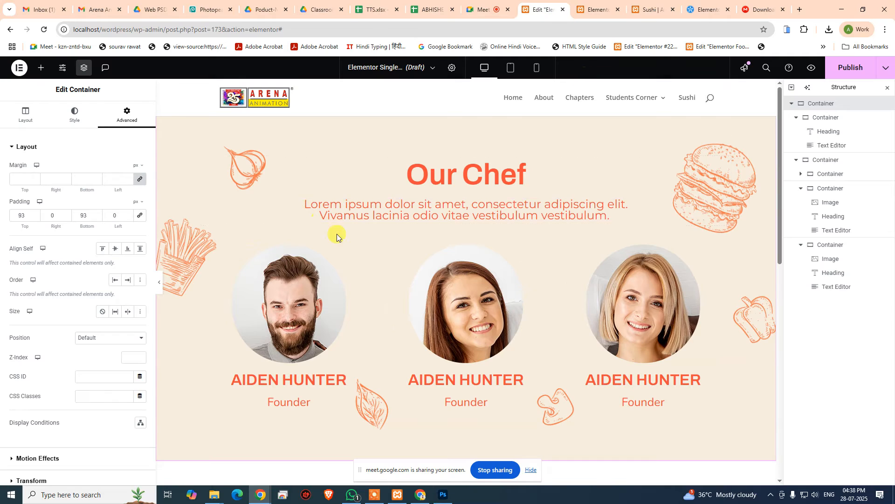
scroll(333, 236, "down", 5)
scroll(331, 239, "up", 5)
- Examine the Best Burger section below Our Chef in the Burger-Template design in Photoshop, and return to Elementor
left_click(442, 495)
scroll(423, 260, "down", 3)
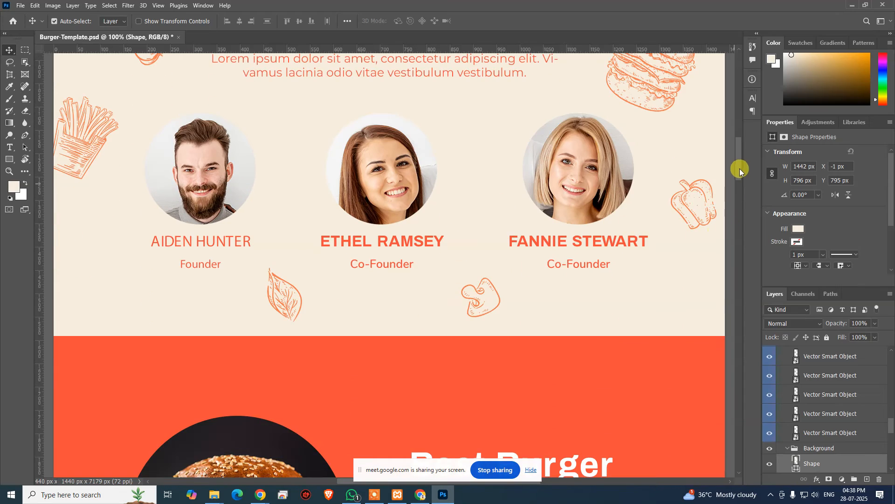
left_click_drag(741, 171, 739, 197)
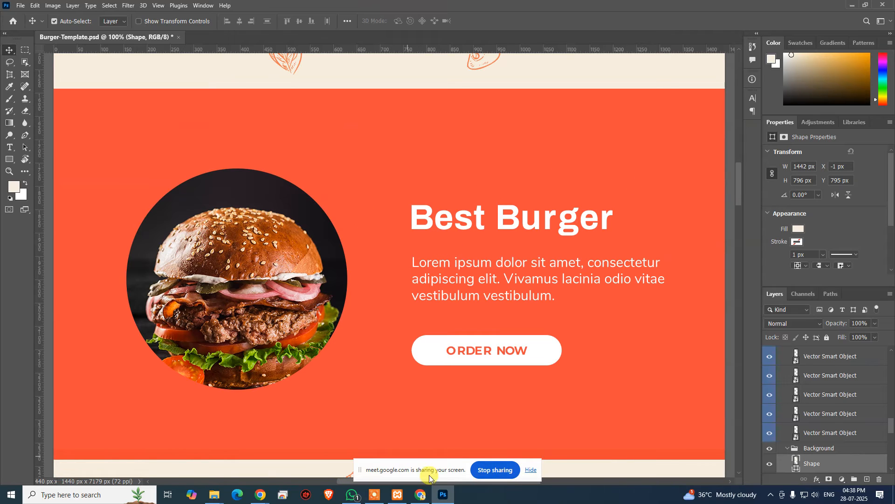
key("alt+Tab")
scroll(444, 283, "down", 4)
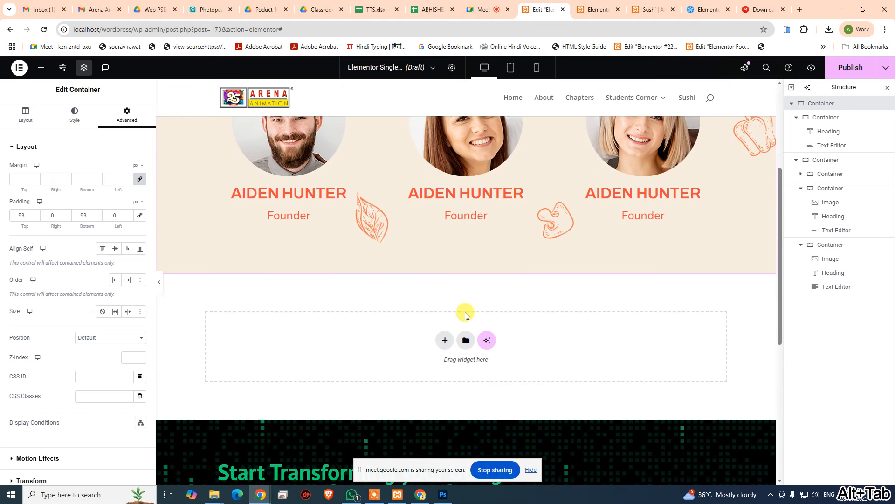
left_click(443, 346)
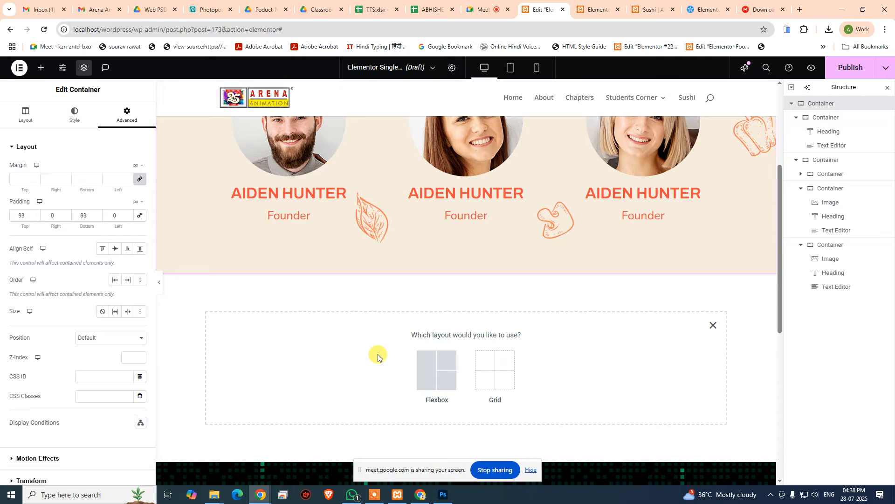
left_click(427, 362)
left_click(337, 354)
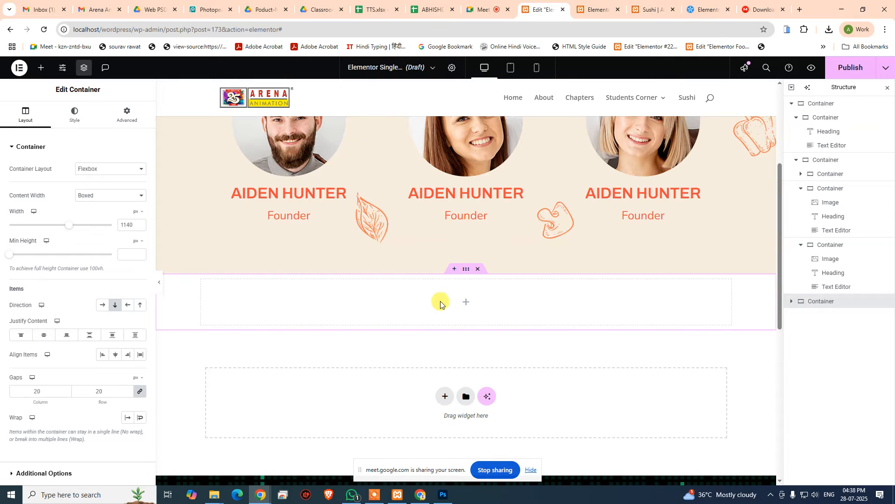
left_click(465, 303)
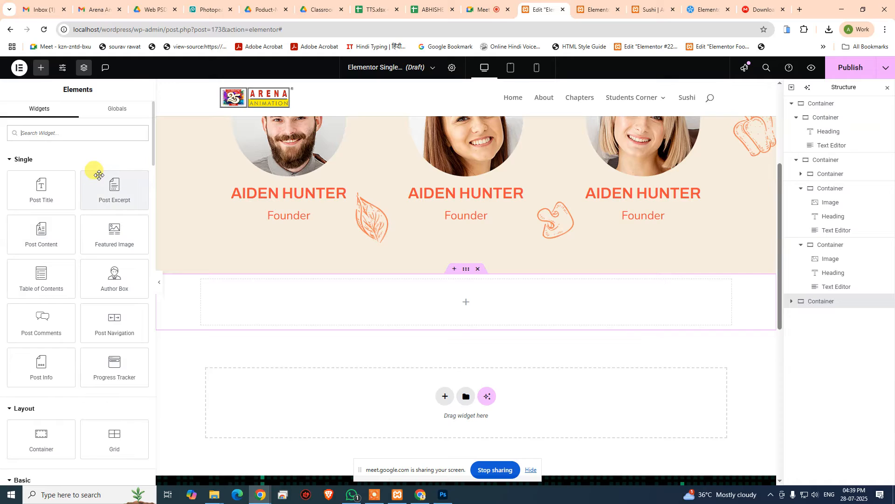
key("alt+Tab")
key("alt+Tab")
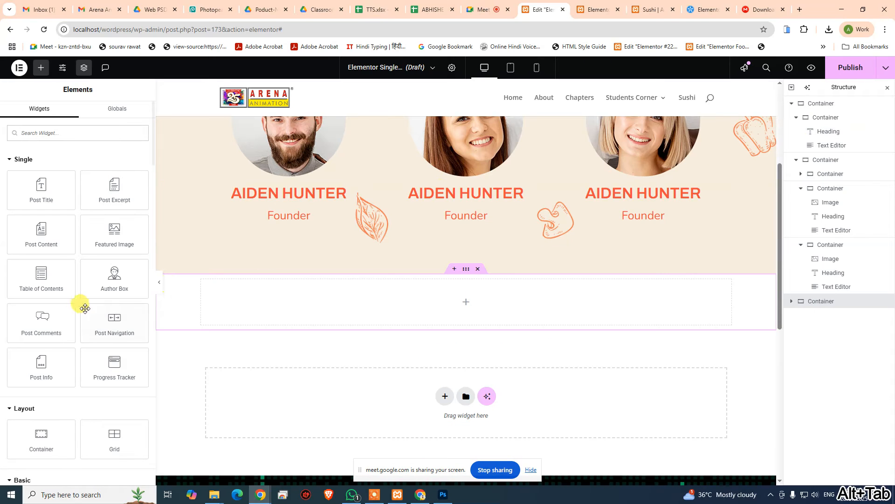
left_click_drag(42, 436, 500, 302)
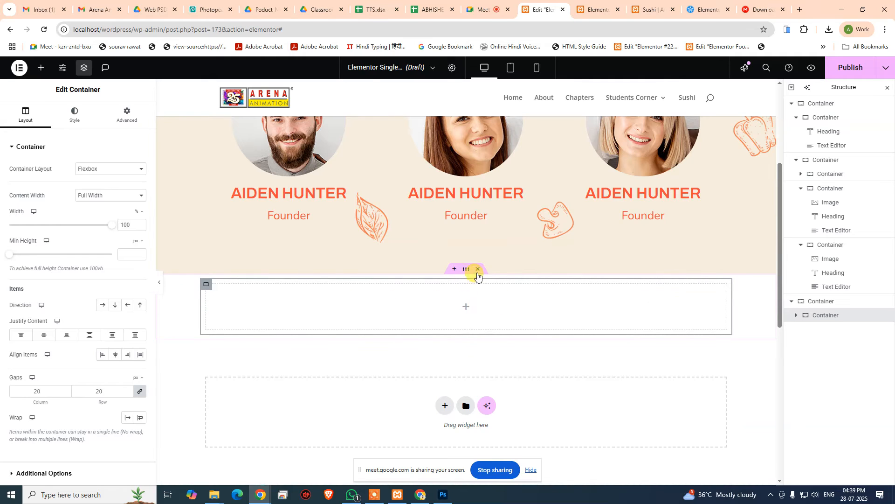
left_click(826, 303)
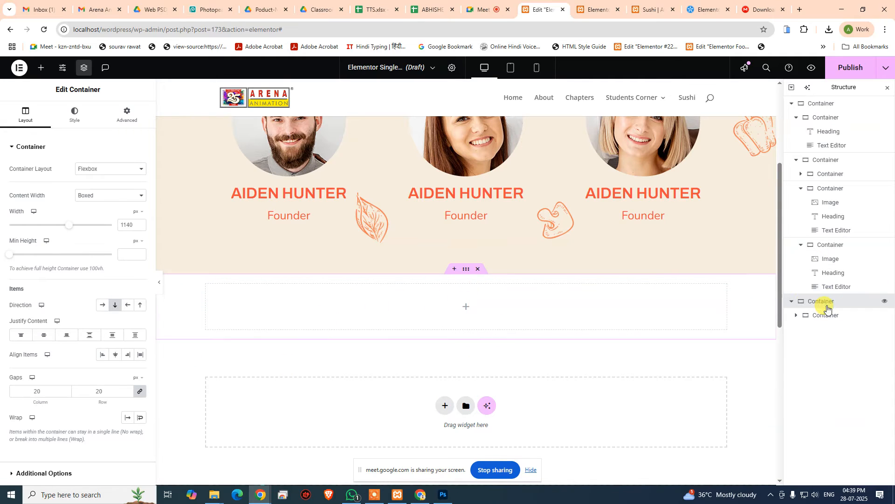
key("Delete")
- Add a two-column flexbox container below the Our Chef section and place an Image widget in its left column
left_click(443, 345)
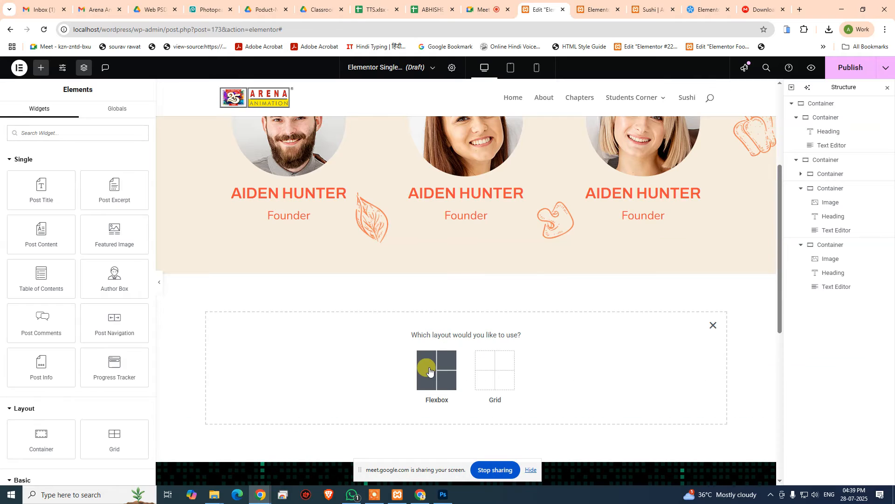
left_click(436, 367)
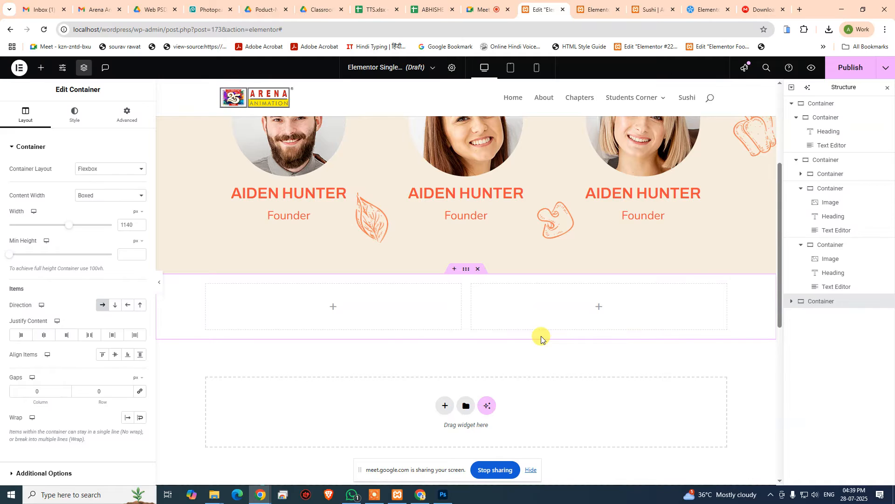
left_click(331, 310)
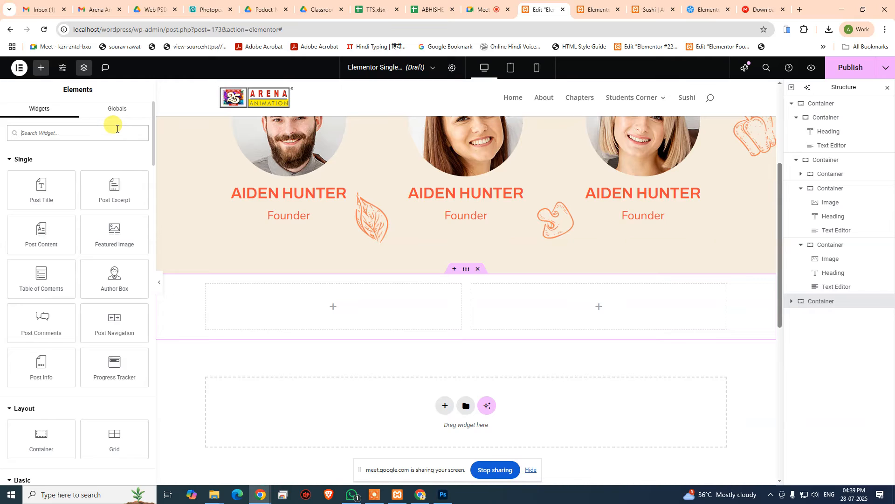
type("ma")
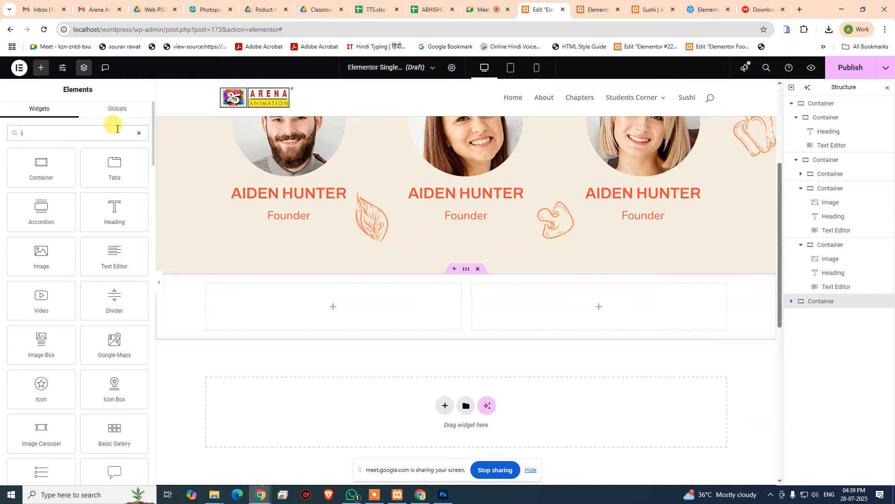
left_click_drag(44, 164, 335, 310)
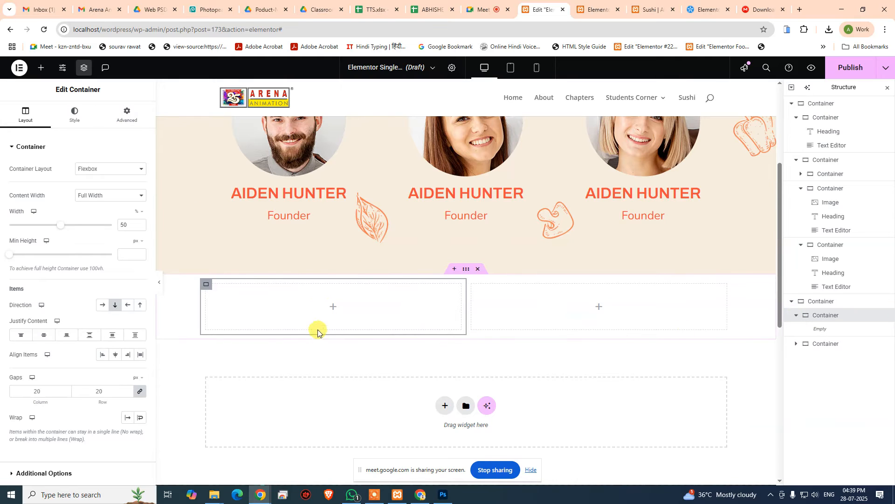
left_click(327, 309)
scroll(69, 364, "down", 6)
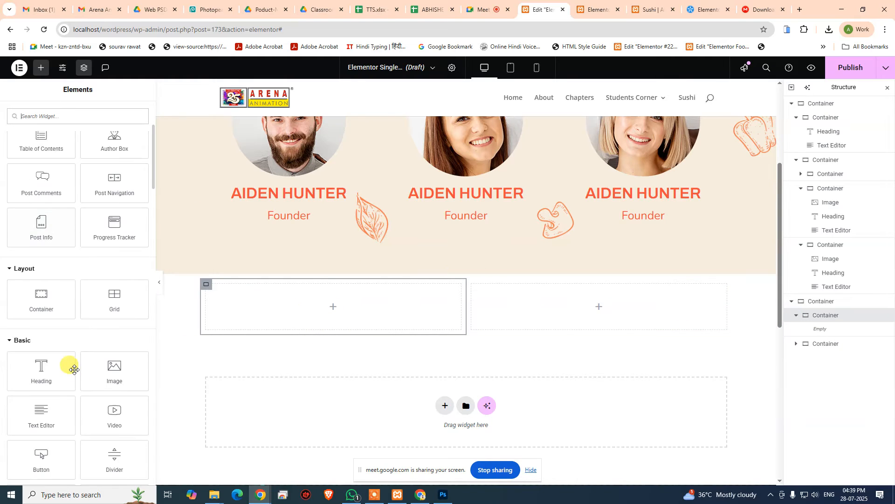
left_click_drag(115, 231, 328, 309)
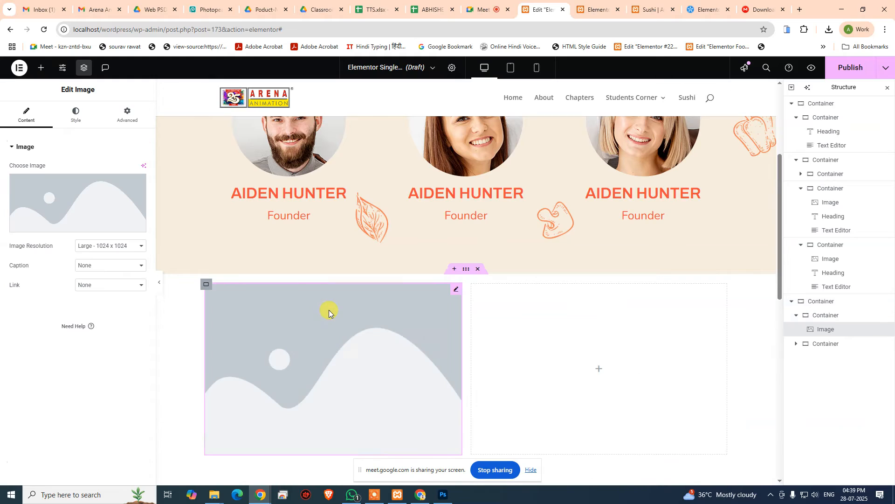
- Upload the best-burger image and use it in the left column's Image widget
left_click(76, 222)
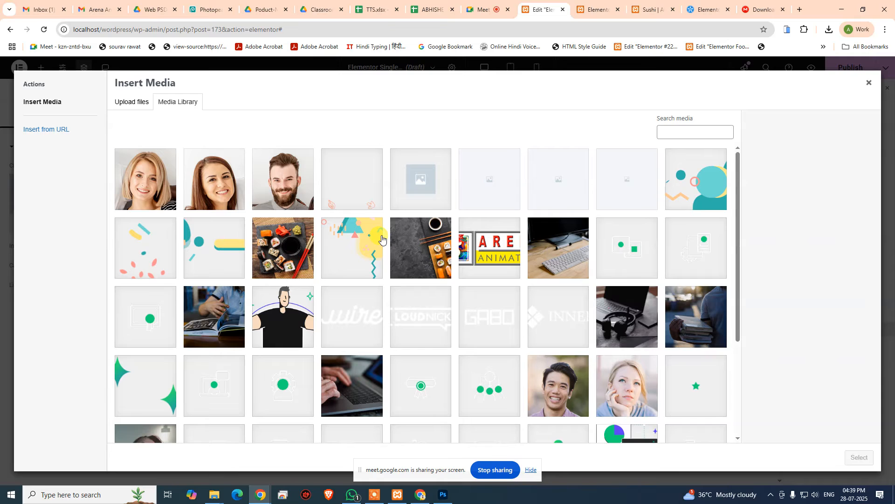
left_click(130, 102)
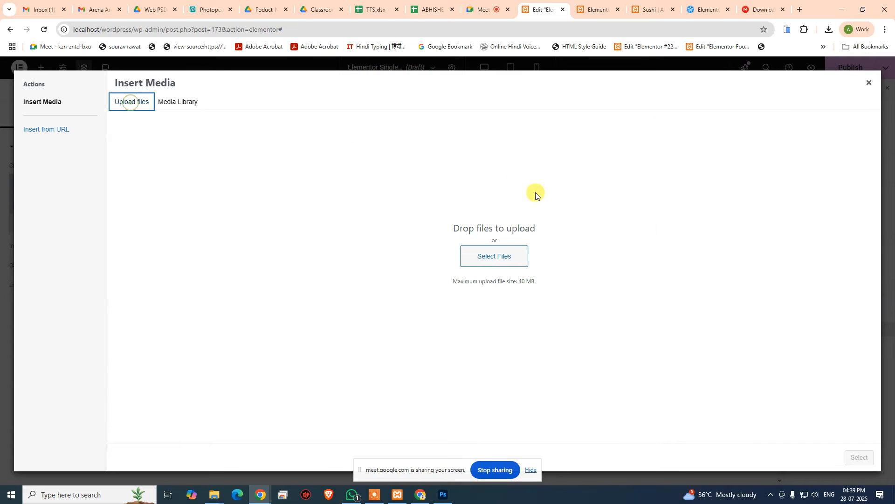
left_click(522, 255)
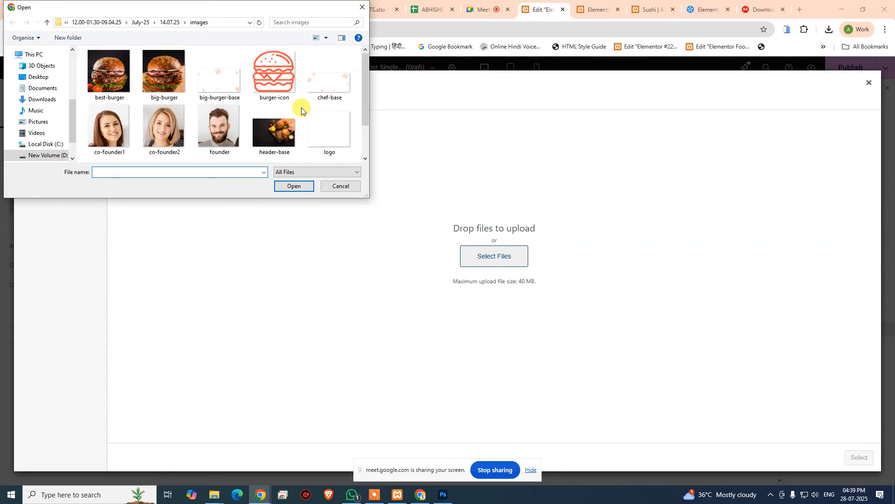
left_click(443, 494)
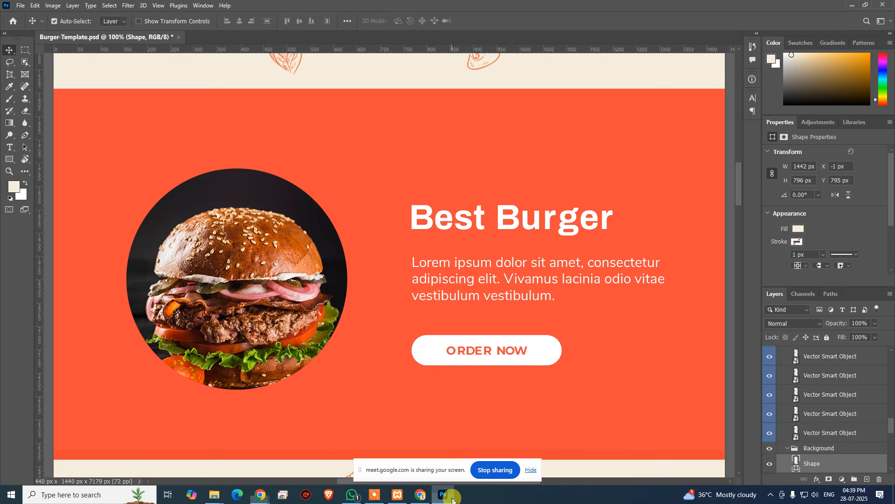
key("alt+Tab")
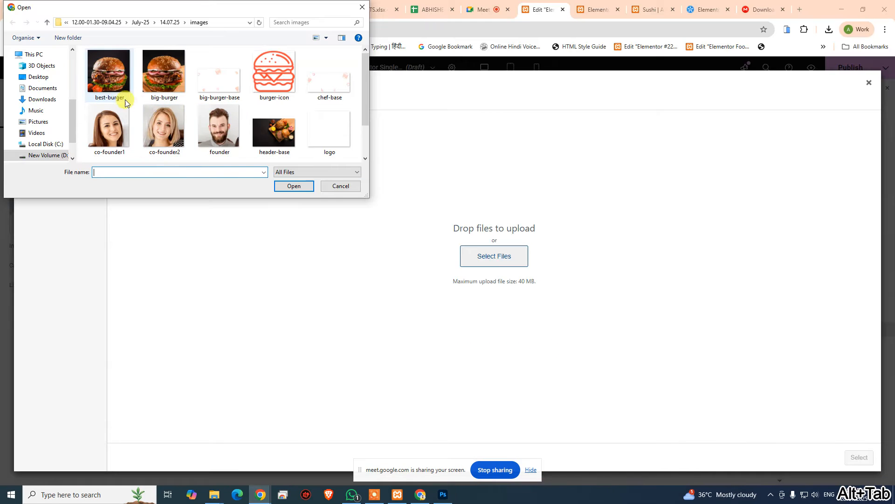
double_click(128, 77)
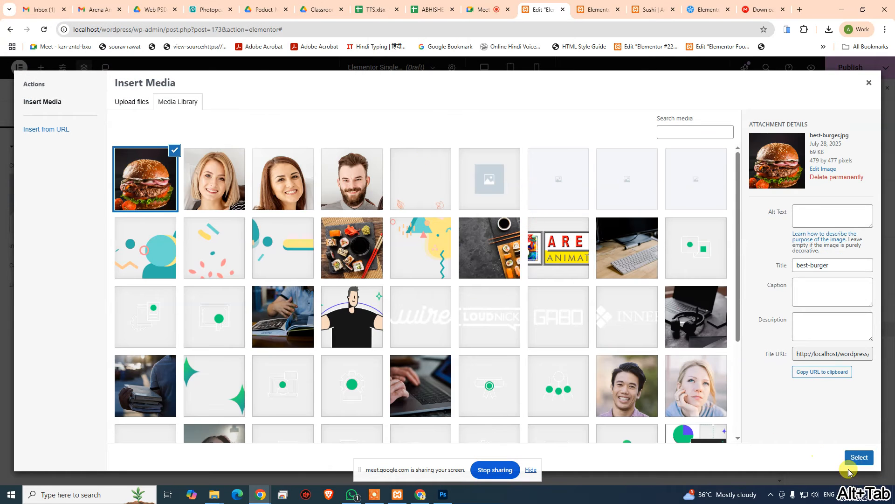
left_click(858, 458)
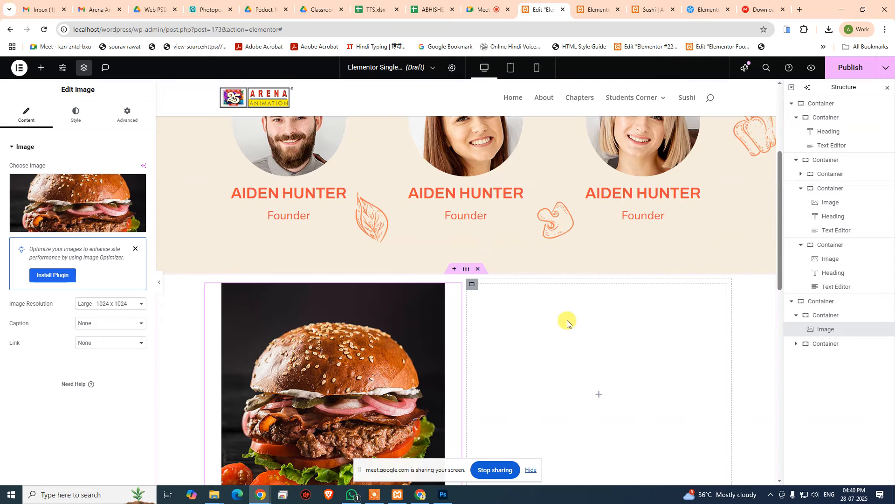
scroll(545, 343, "up", 4)
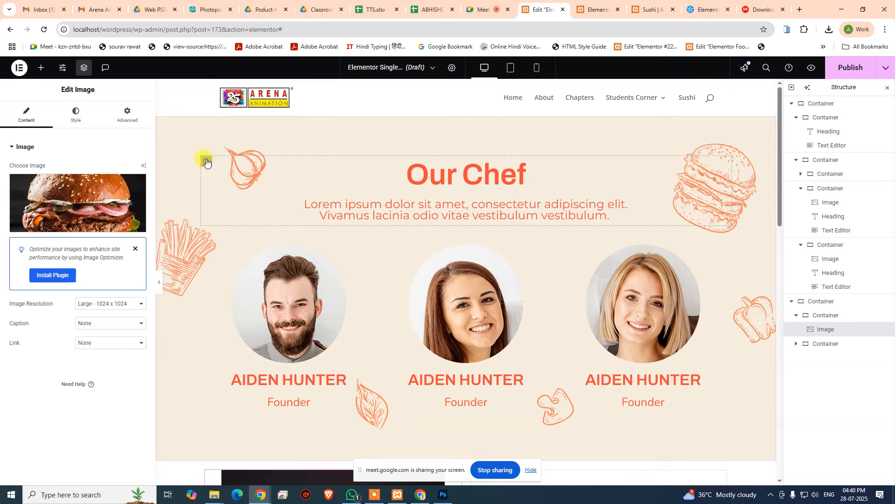
- Duplicate the Our Chef heading and move the copy into the right column beside the burger image
left_click(721, 171)
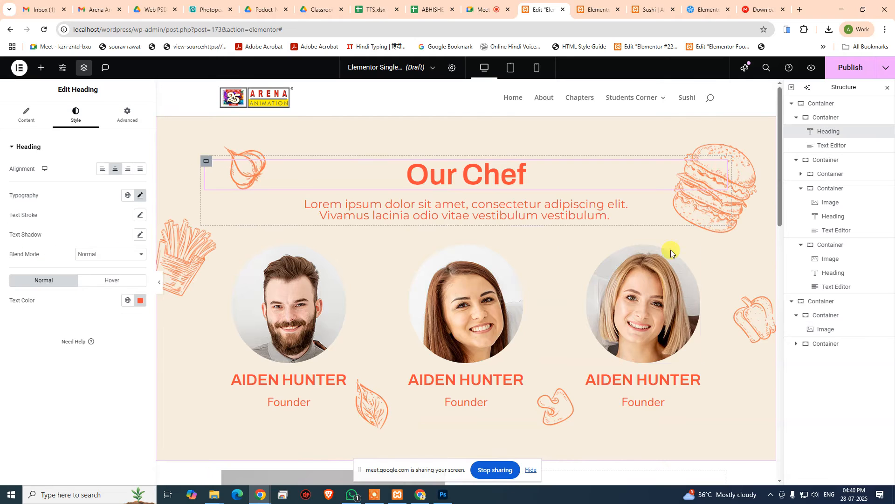
key("ctrl+d")
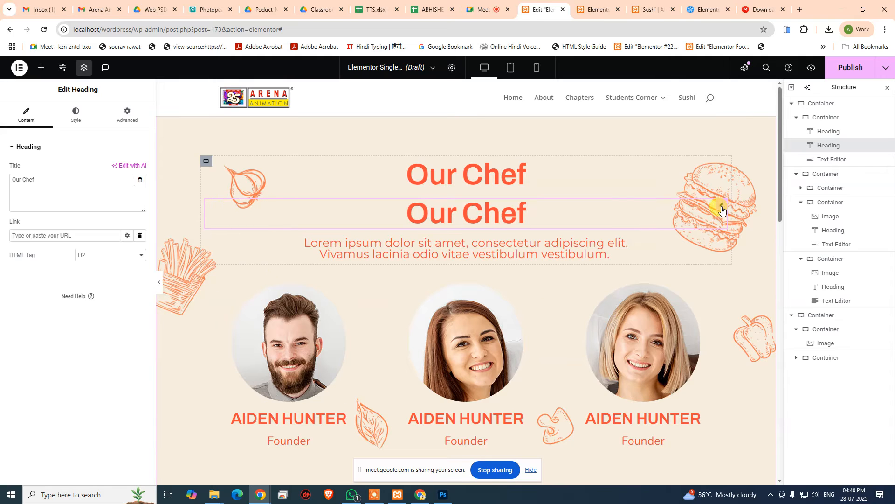
left_click_drag(718, 205, 576, 374)
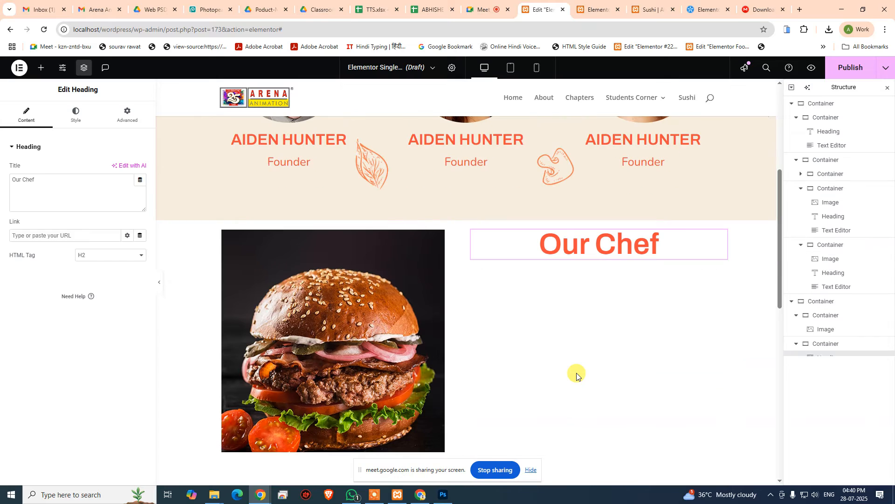
- Duplicate the Our Chef section's intro paragraph and move the copy below the heading in the right column beside the burger
scroll(579, 368, "up", 5)
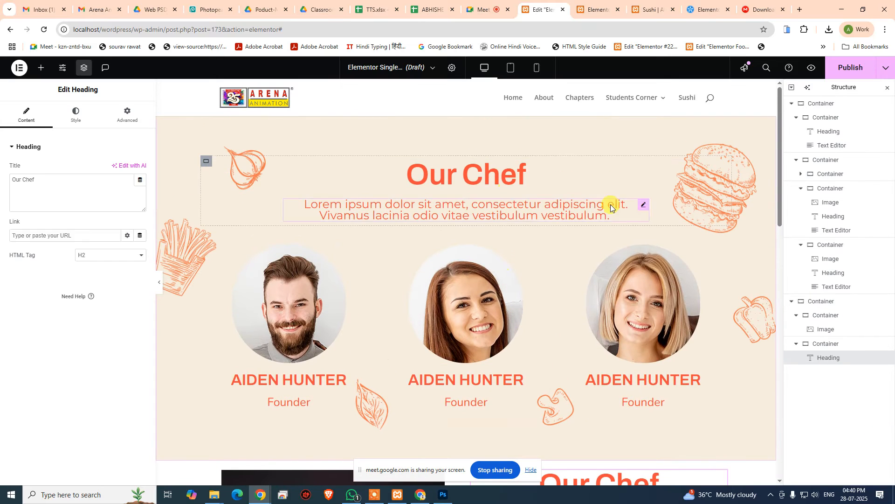
left_click(646, 207)
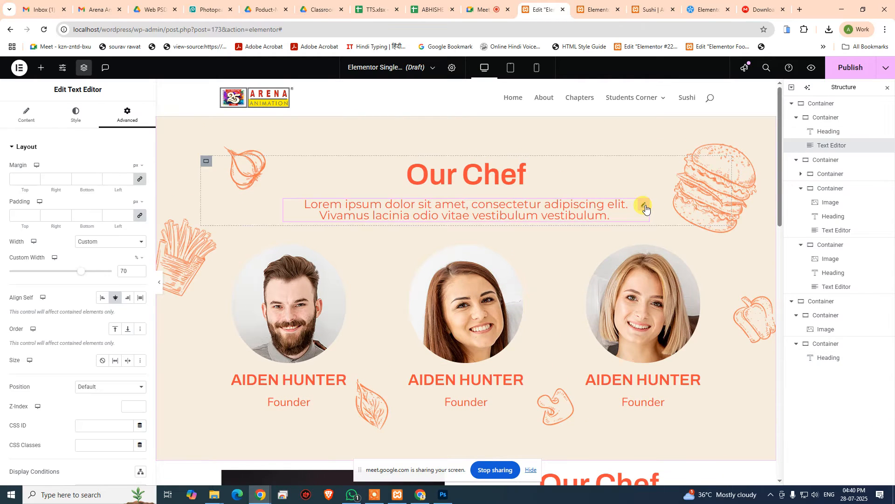
key("ctrl+d")
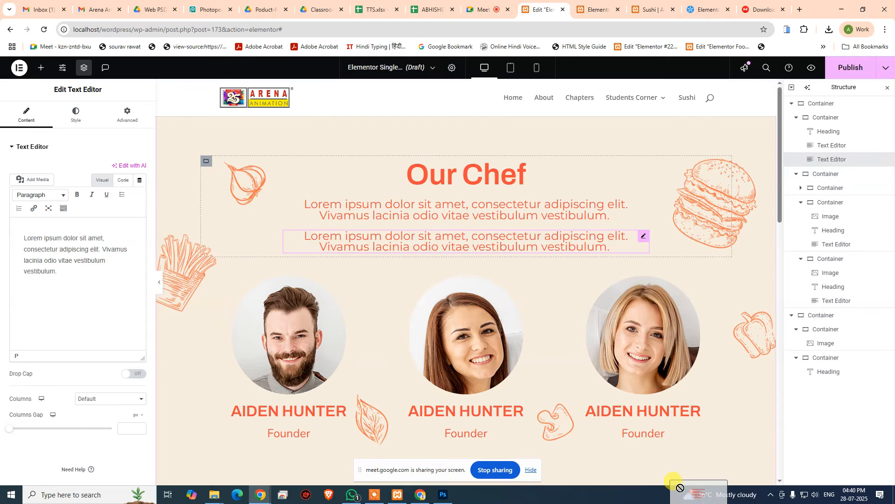
left_click_drag(643, 236, 628, 430)
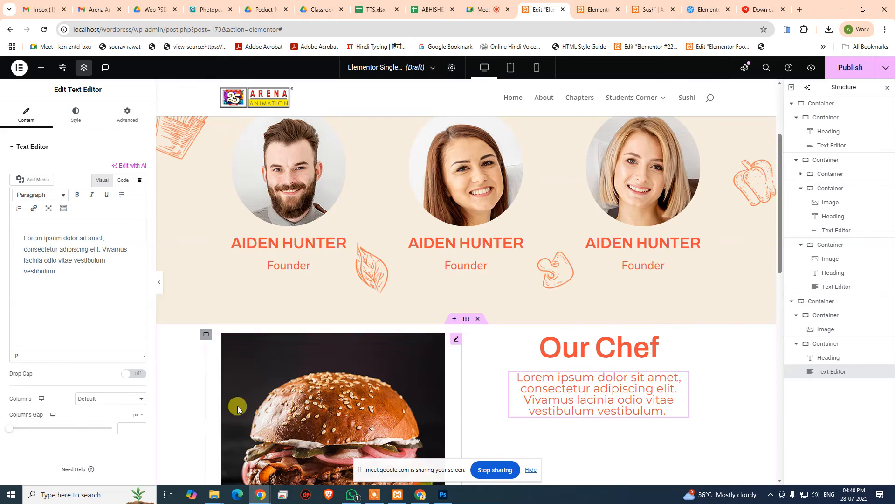
- Clear the copied paragraph's custom width and set its Align Self to start
left_click(96, 117)
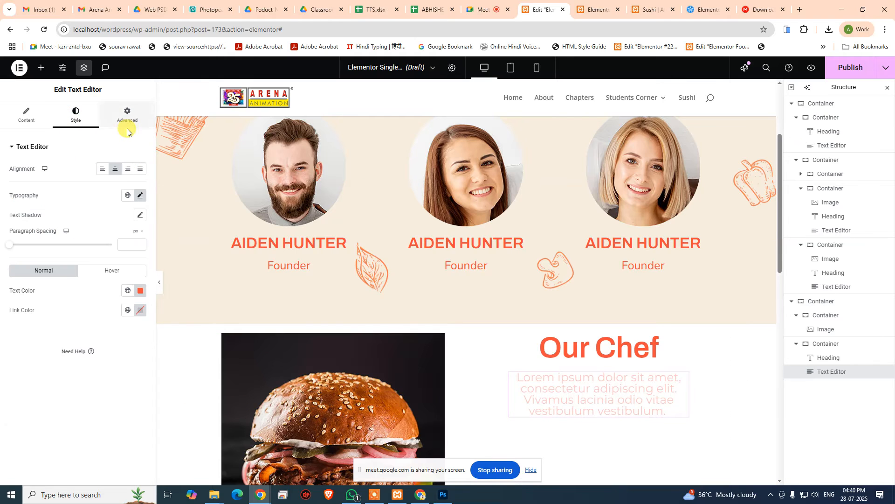
left_click(126, 117)
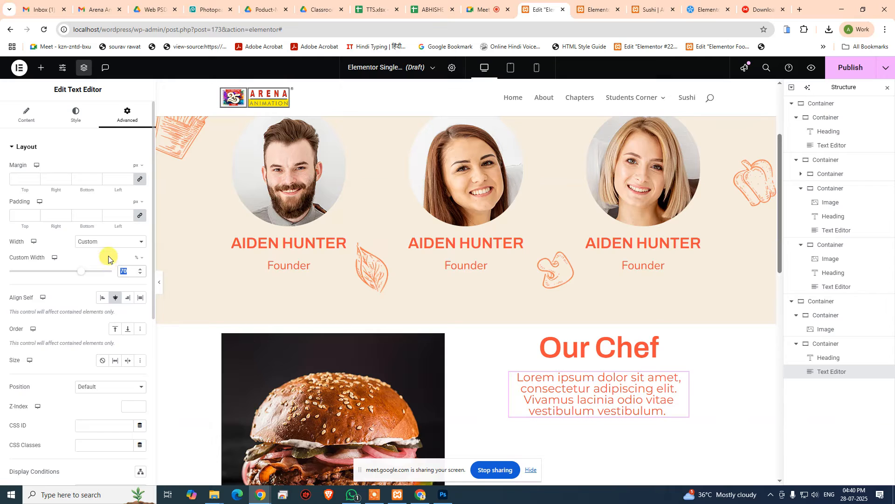
key("BackSpace")
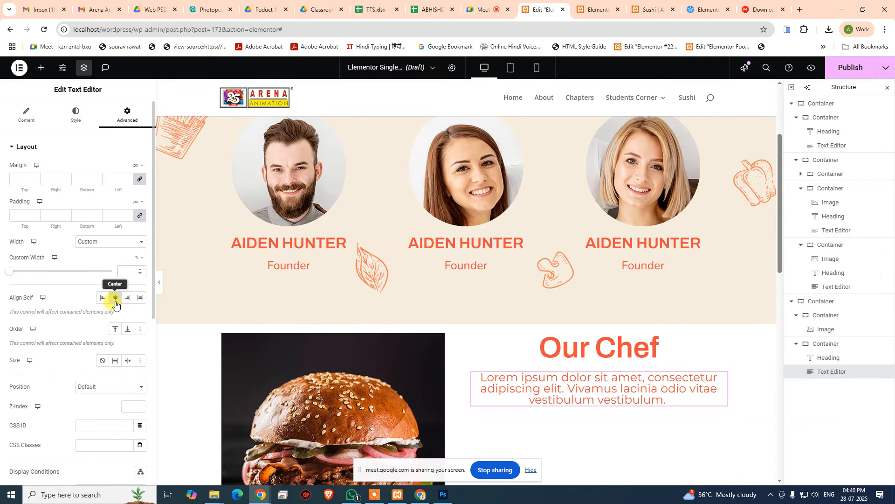
left_click(102, 297)
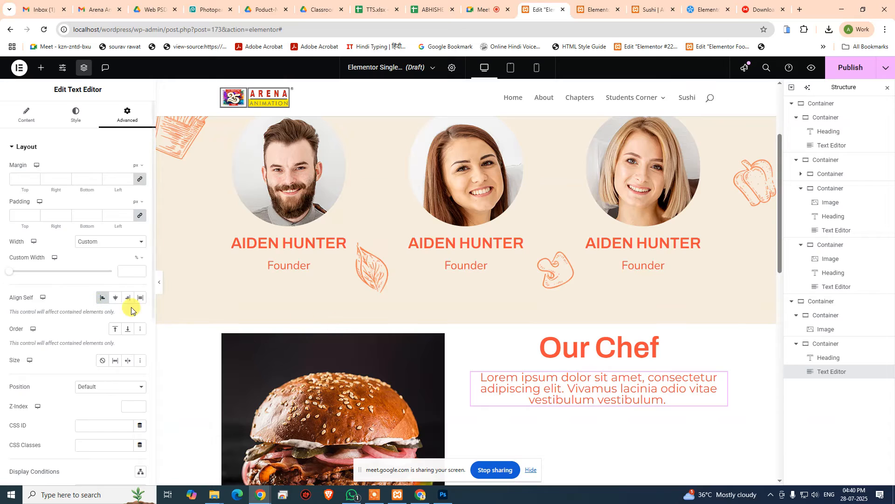
- Left-align the text of both the heading and the paragraph in the burger section's right column
left_click(585, 344)
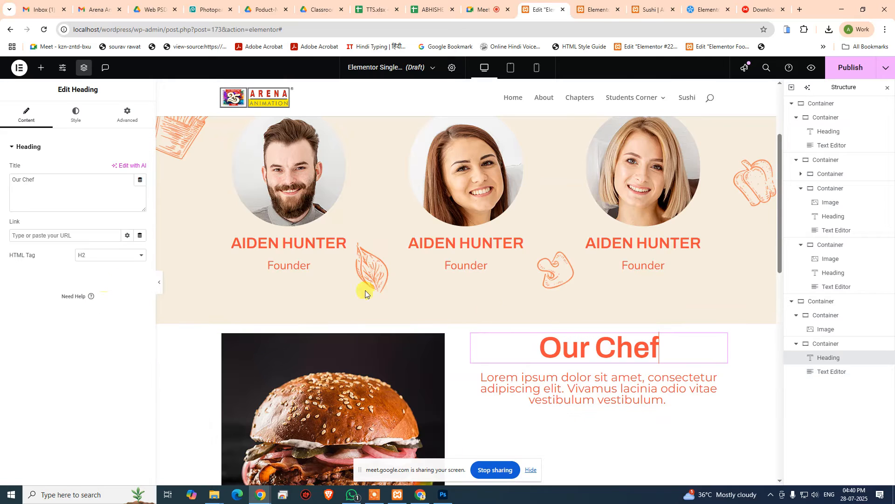
left_click(73, 116)
left_click(104, 169)
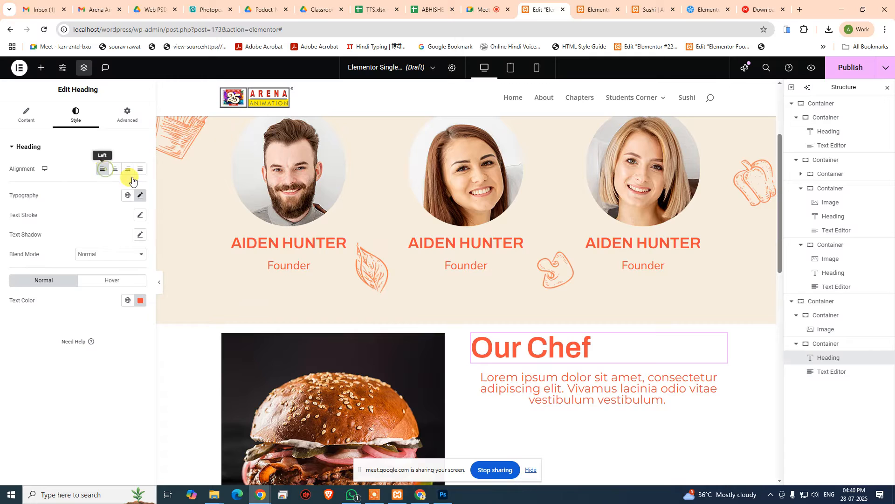
left_click(693, 381)
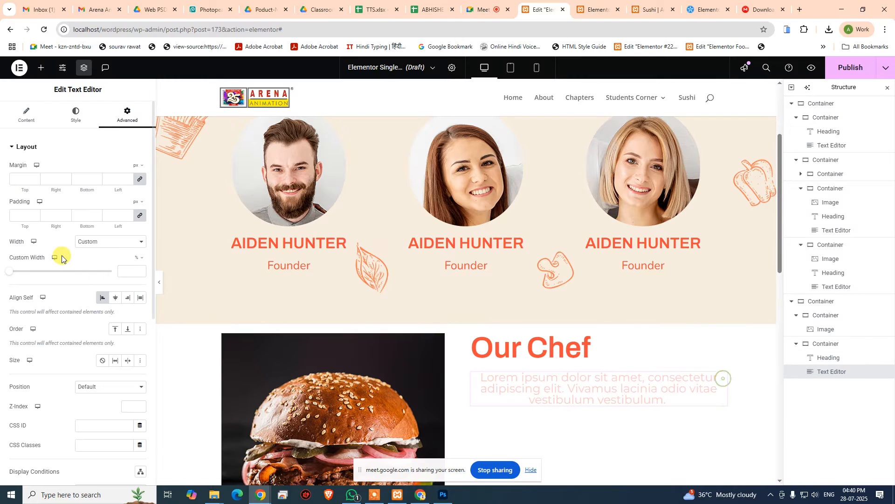
left_click(76, 126)
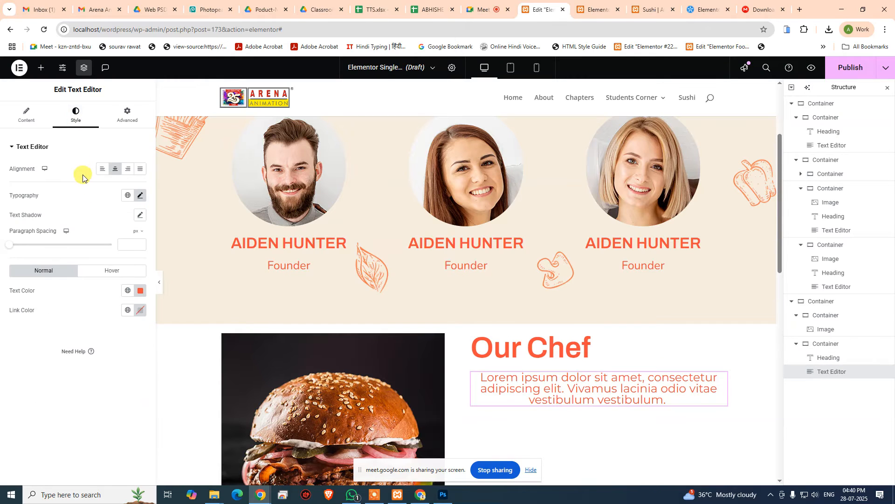
left_click(102, 168)
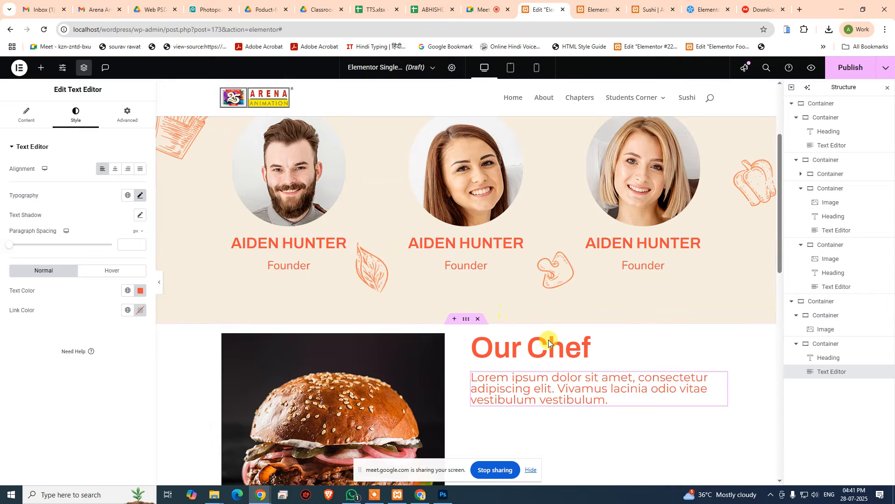
- Add a Button widget below the paragraph in the right column of the burger section
scroll(589, 359, "down", 3)
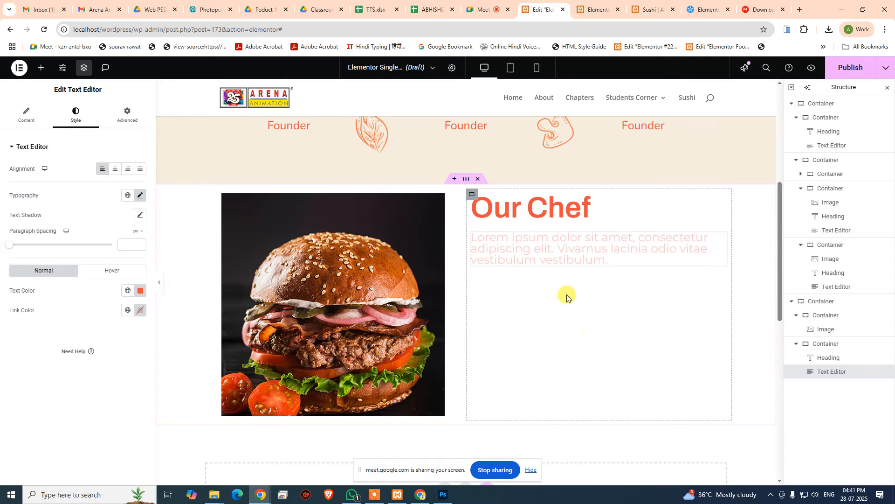
left_click(474, 196)
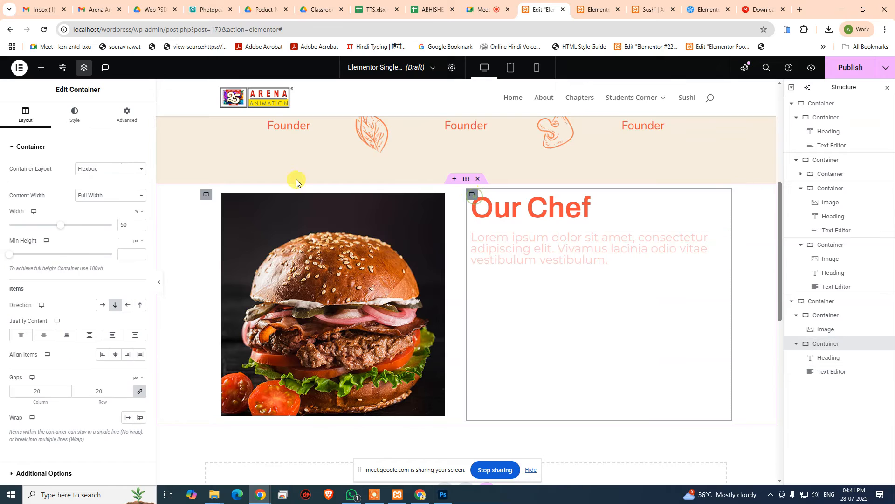
left_click(42, 68)
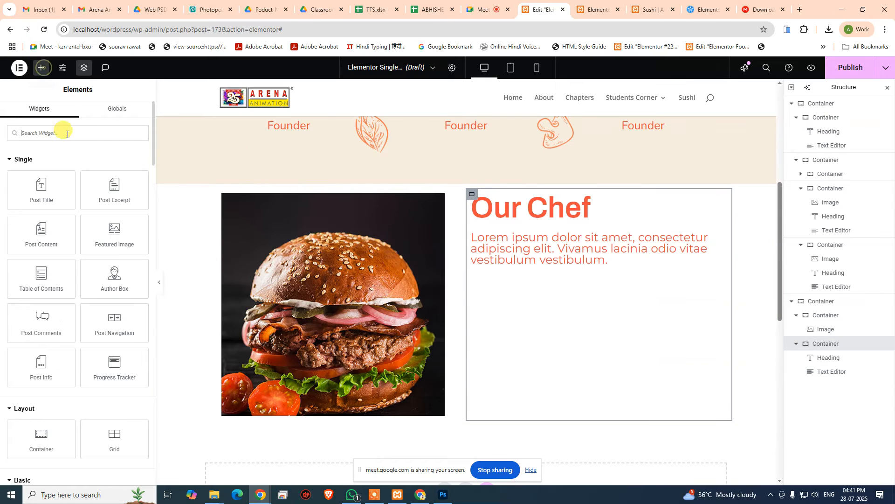
scroll(79, 215, "down", 6)
scroll(98, 247, "down", 1)
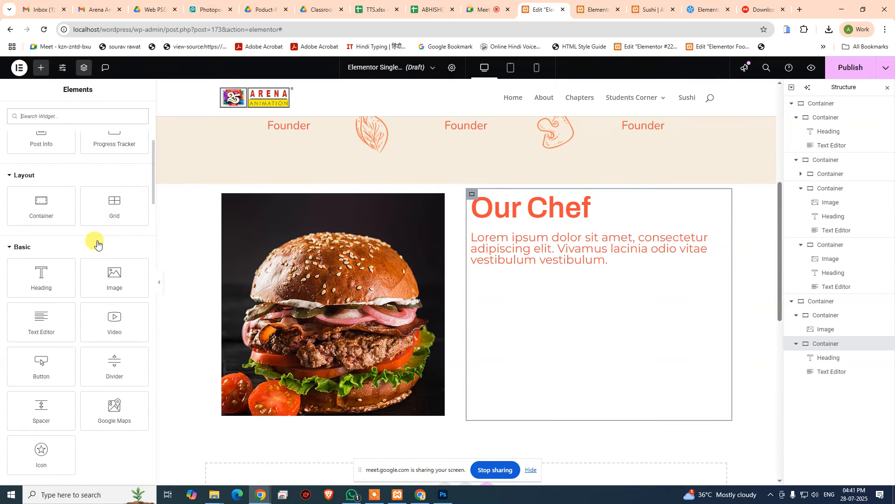
left_click_drag(47, 355, 569, 269)
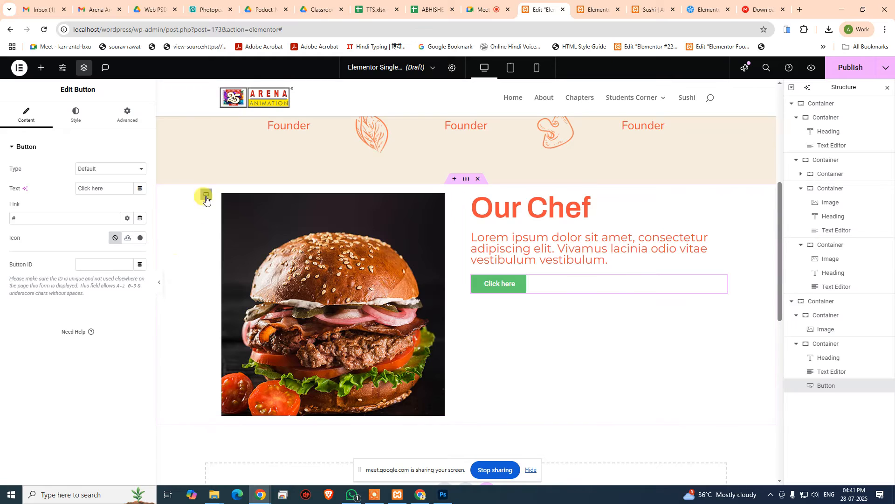
- Copy the hex code of the text color used by the heading beside the burger image
scroll(232, 216, "up", 2)
left_click(539, 299)
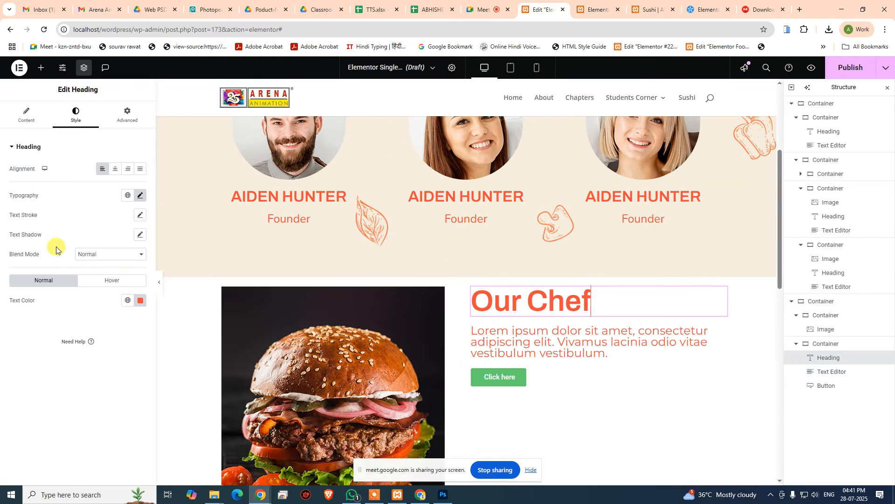
left_click(140, 300)
key("ctrl+c")
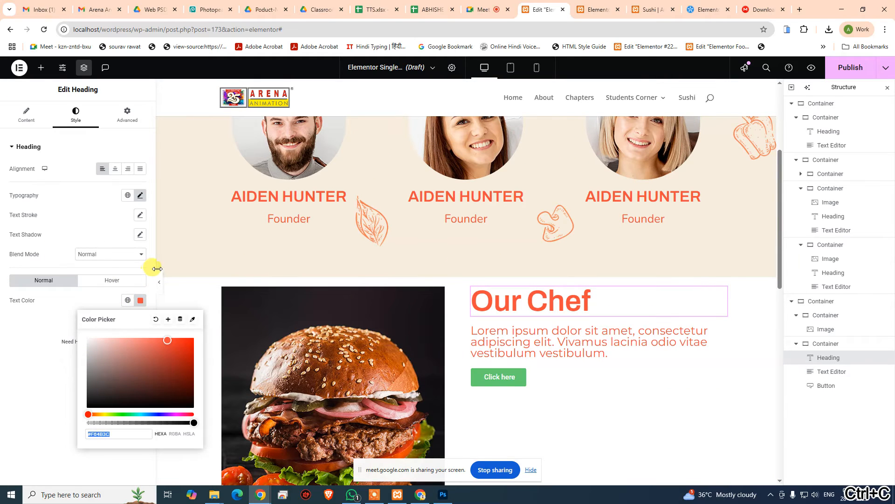
left_click(199, 330)
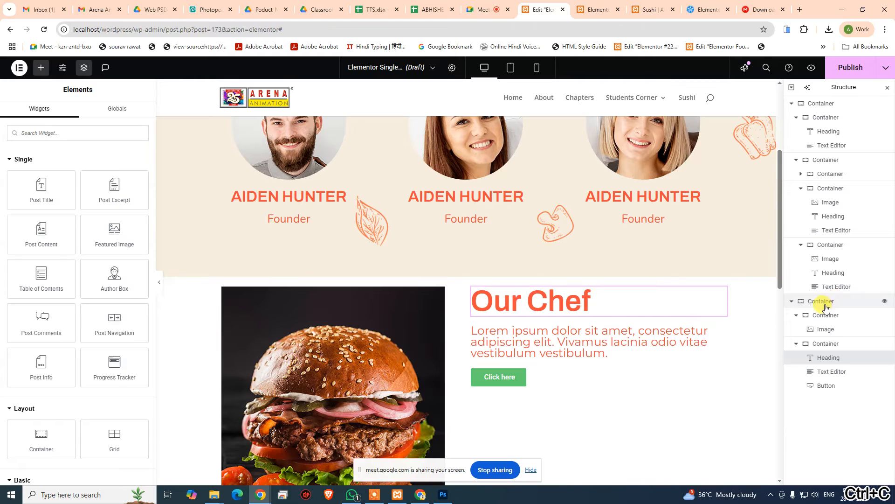
- Give the burger section's outer container a classic background in the copied orange-red heading color
left_click(799, 301)
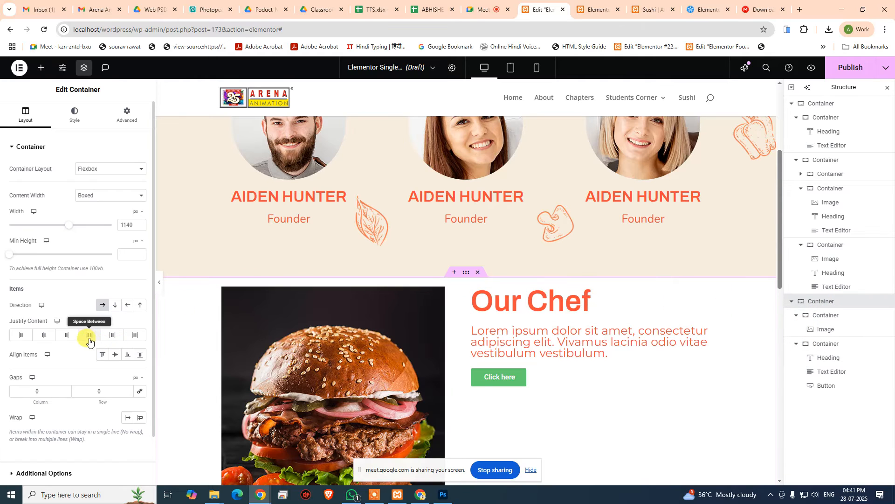
scroll(80, 323, "down", 1)
scroll(80, 326, "up", 1)
left_click(74, 114)
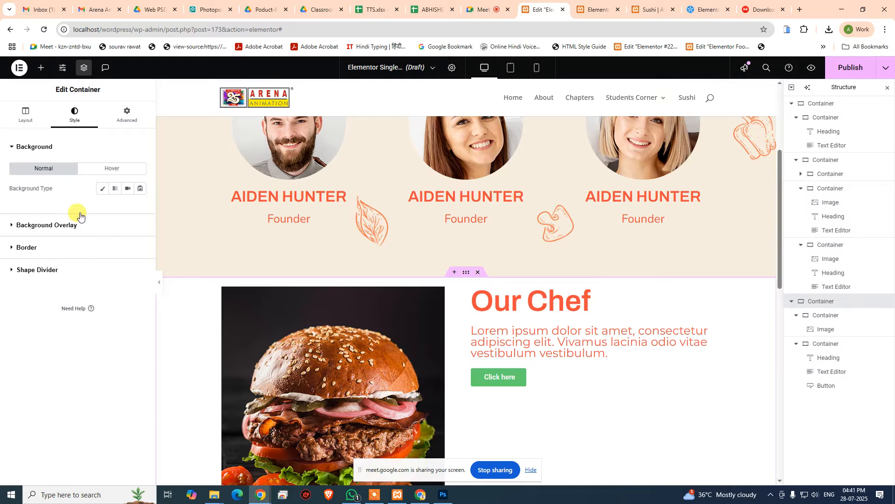
left_click(102, 188)
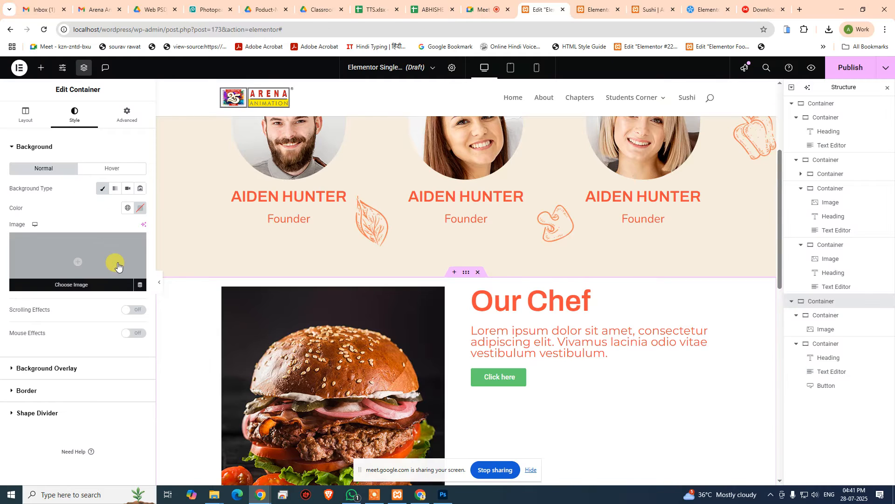
left_click(99, 282)
key("Escape")
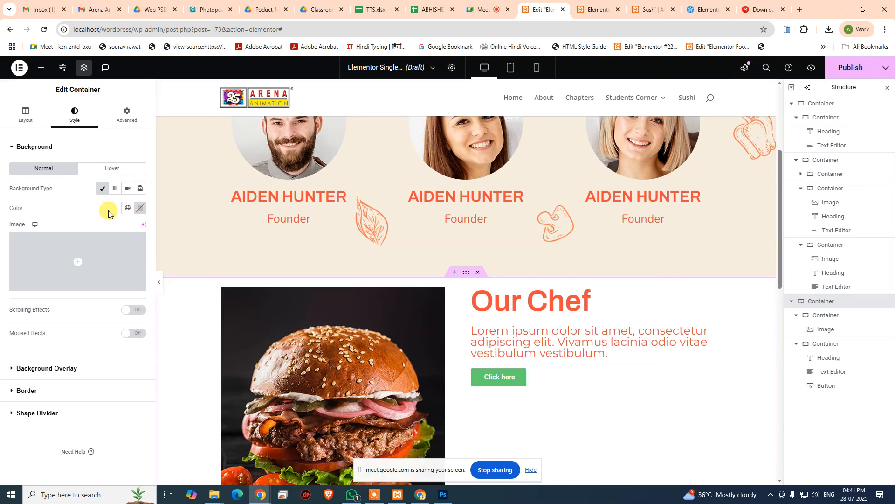
left_click(139, 208)
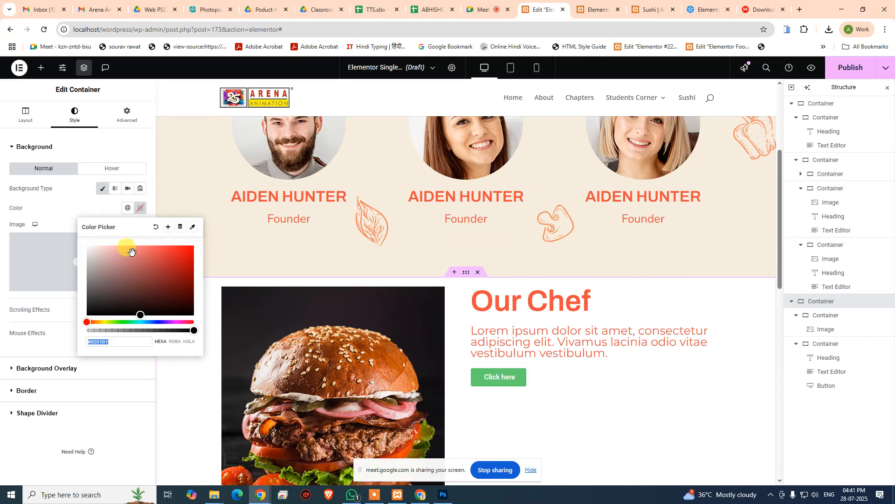
key("ctrl+v")
left_click(74, 208)
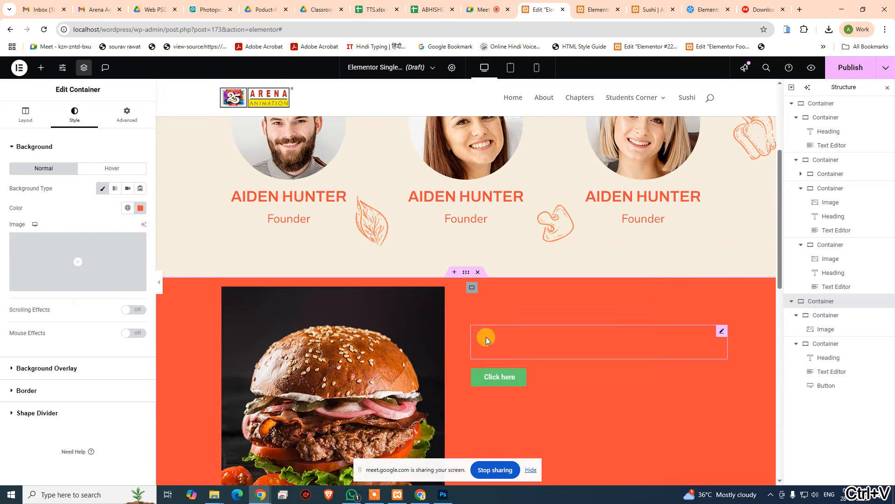
- Set the text color of the heading beside the burger image to white
left_click(723, 295)
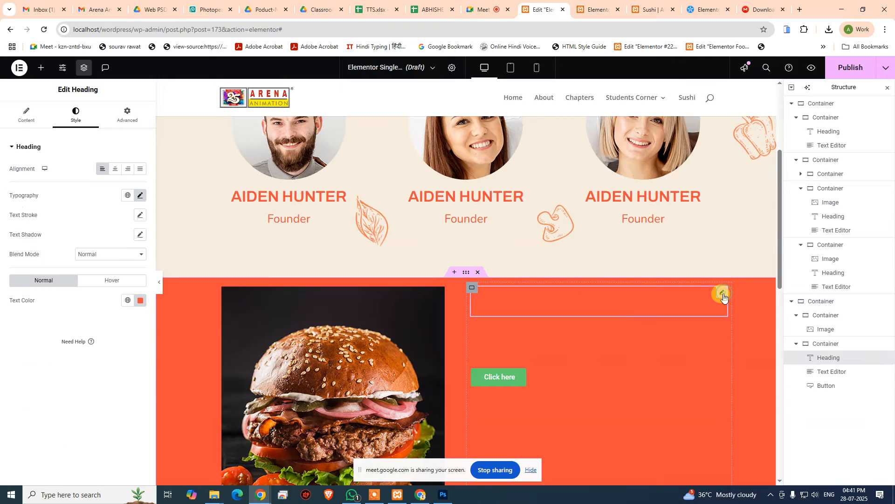
left_click(140, 196)
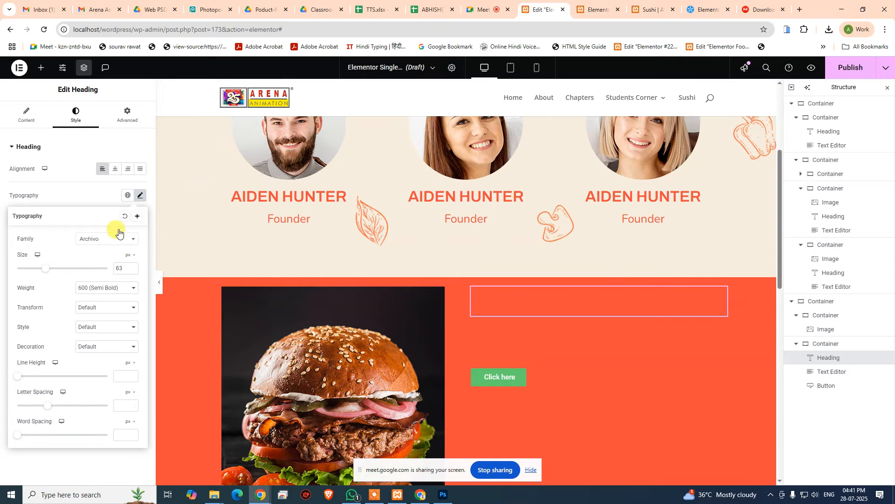
left_click(79, 191)
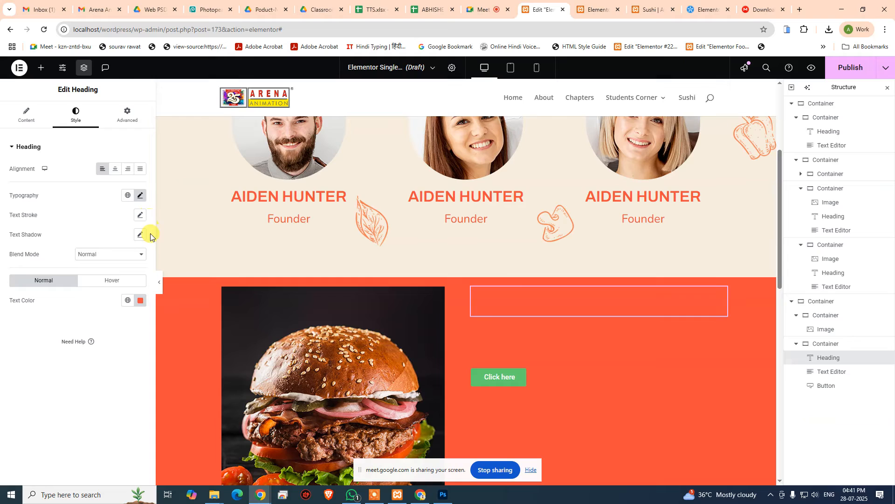
left_click(140, 300)
left_click_drag(115, 354, 64, 314)
left_click(52, 194)
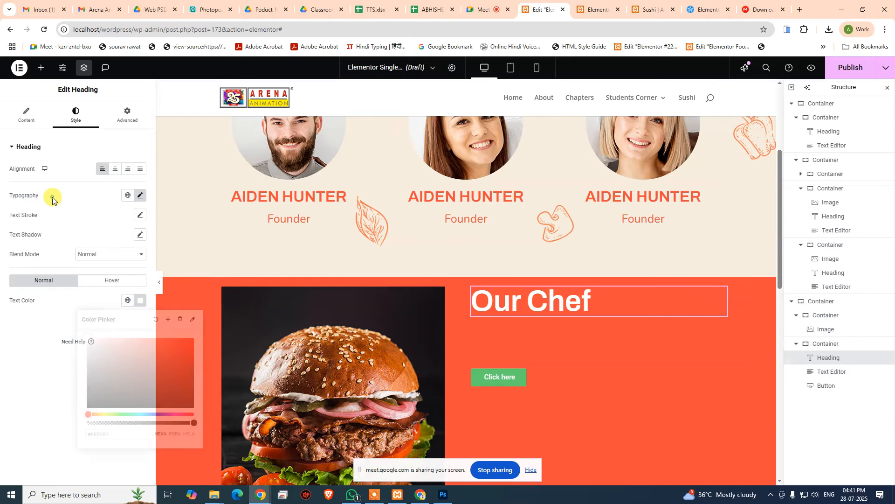
- Set the text color of the paragraph beside the burger image to white
left_click(521, 326)
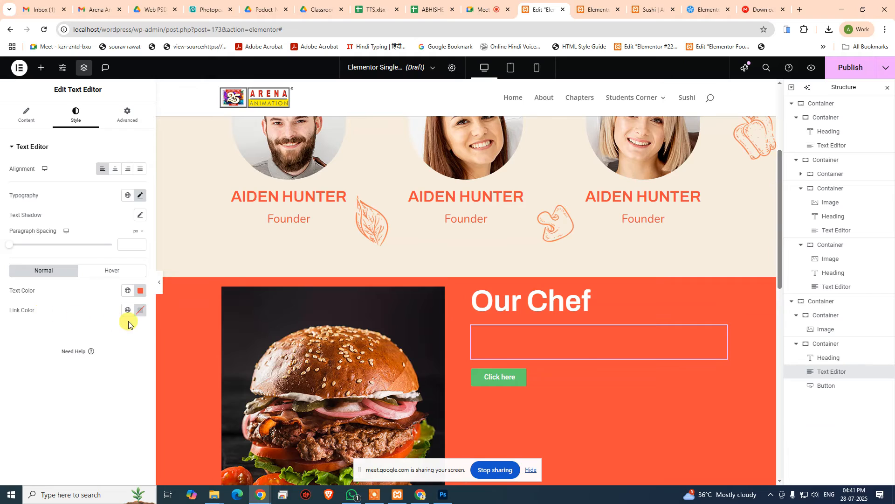
left_click(140, 290)
left_click_drag(107, 341, 59, 323)
left_click(81, 228)
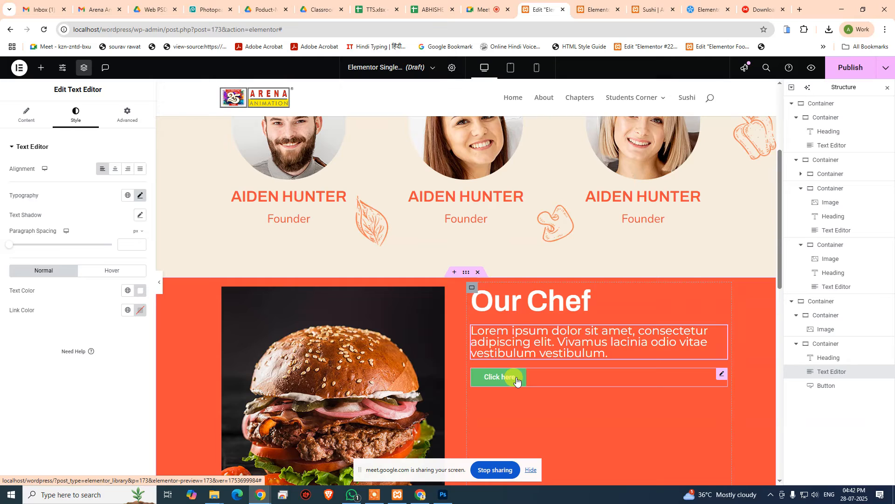
- Change the text of the button below the paragraph to "order now"
left_click(721, 374)
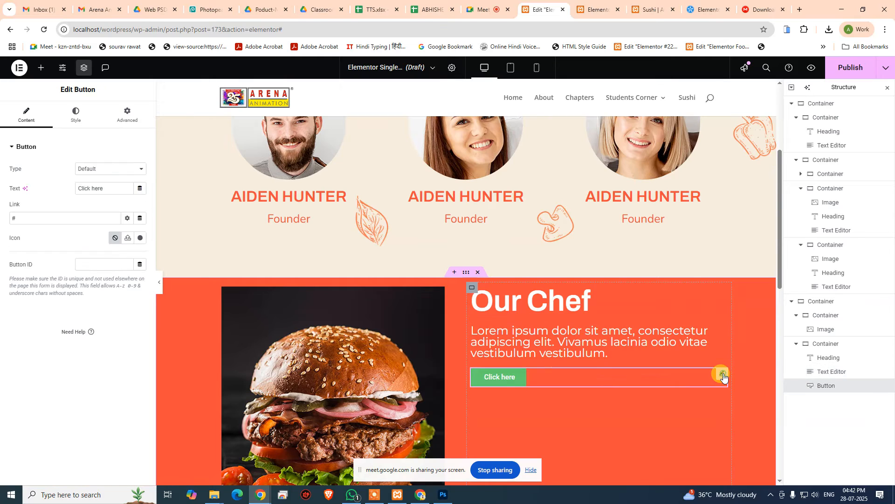
left_click(107, 174)
left_click(94, 148)
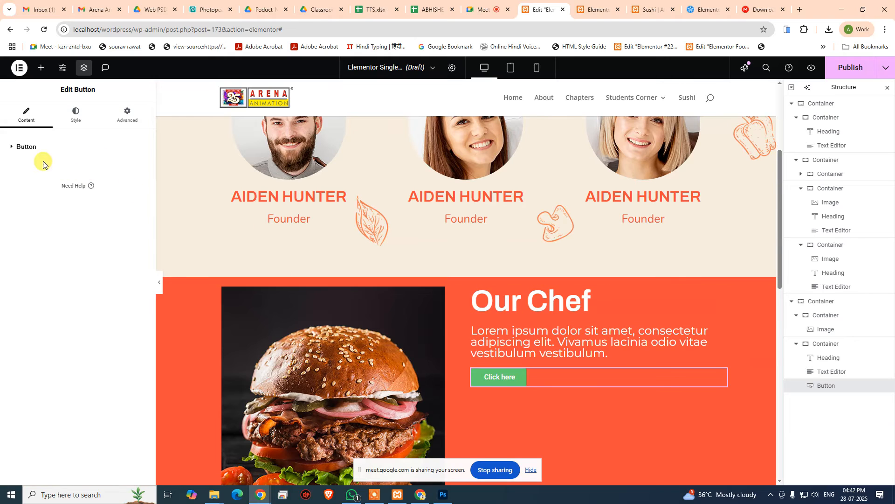
left_click(17, 147)
left_click_drag(115, 190, 12, 195)
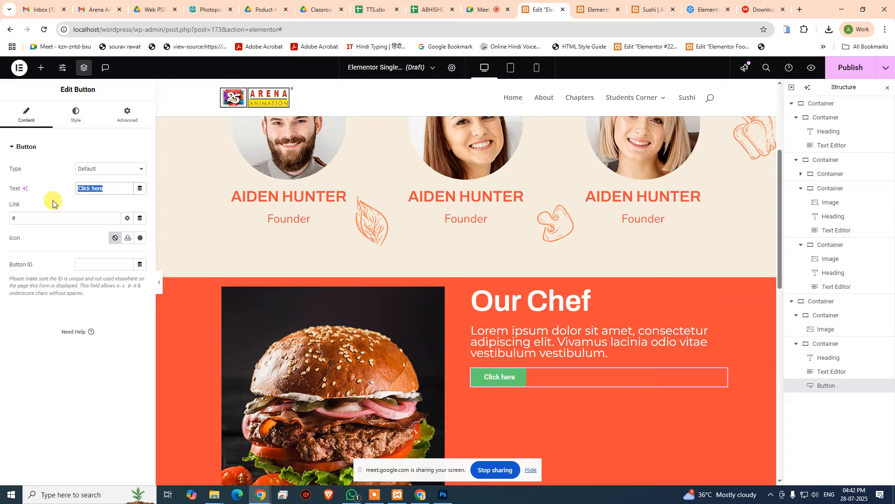
type("order now")
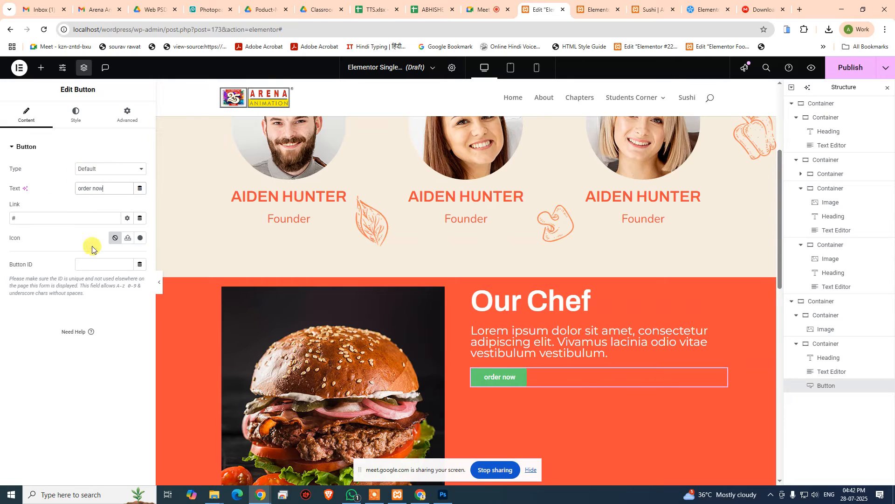
- Open the button's typography settings, then switch to Photoshop and copy the font family name of the ORDER NOW label
left_click(73, 117)
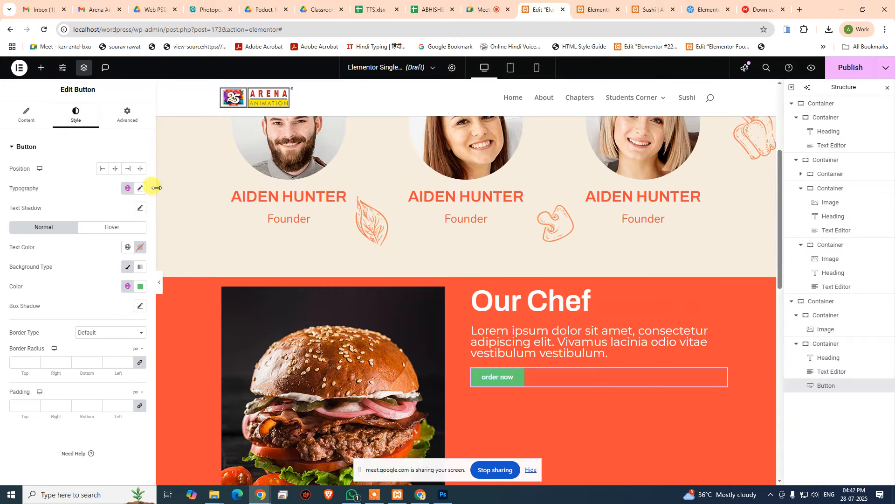
left_click(141, 189)
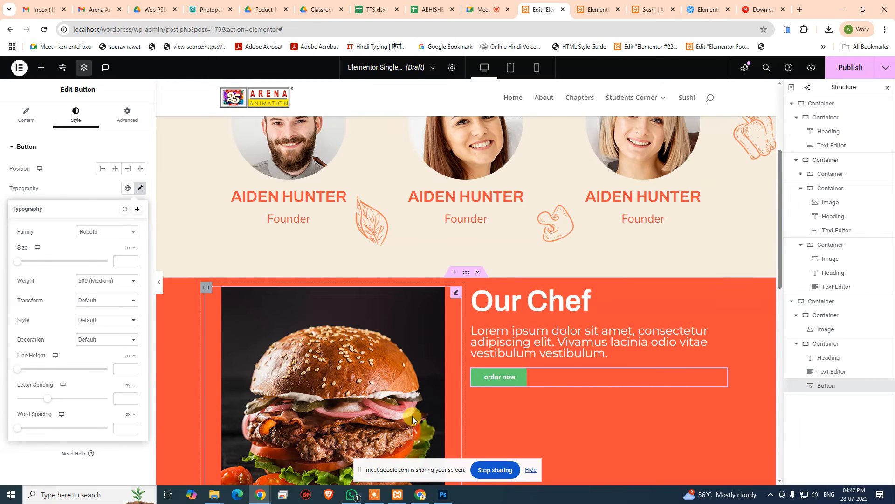
left_click(443, 494)
left_click(446, 354)
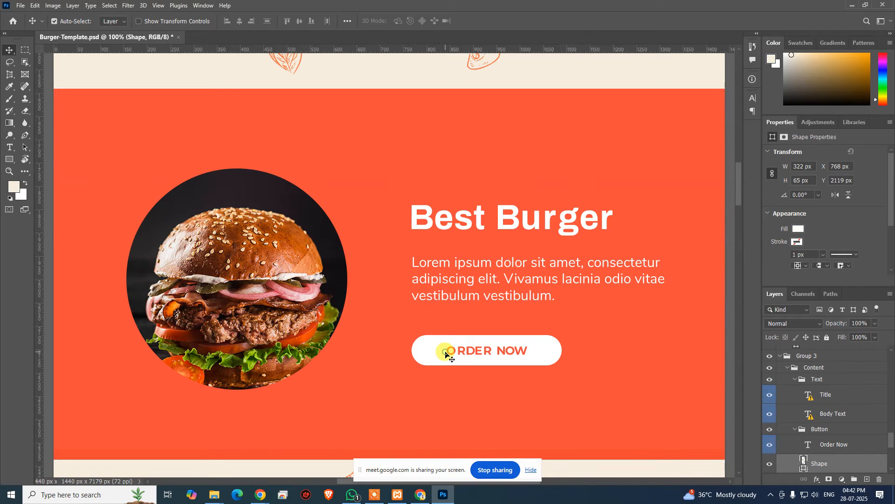
key("t")
left_click(487, 355)
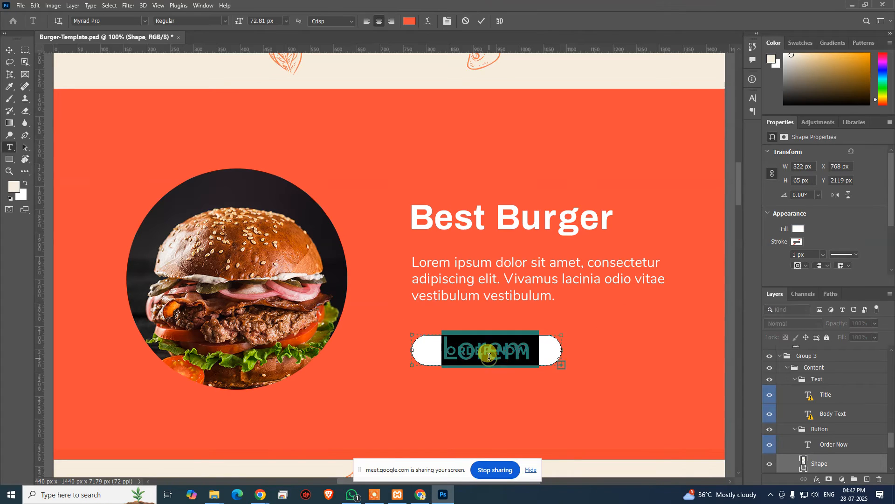
key("ctrl+z")
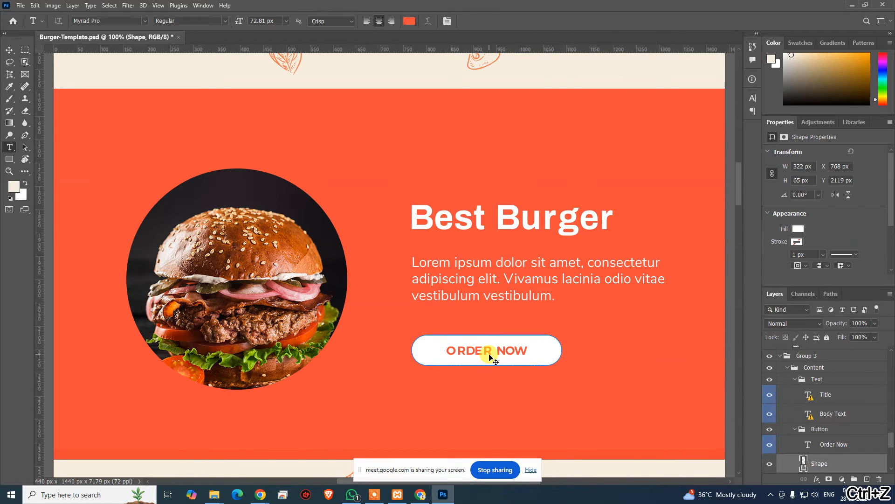
left_click(490, 353)
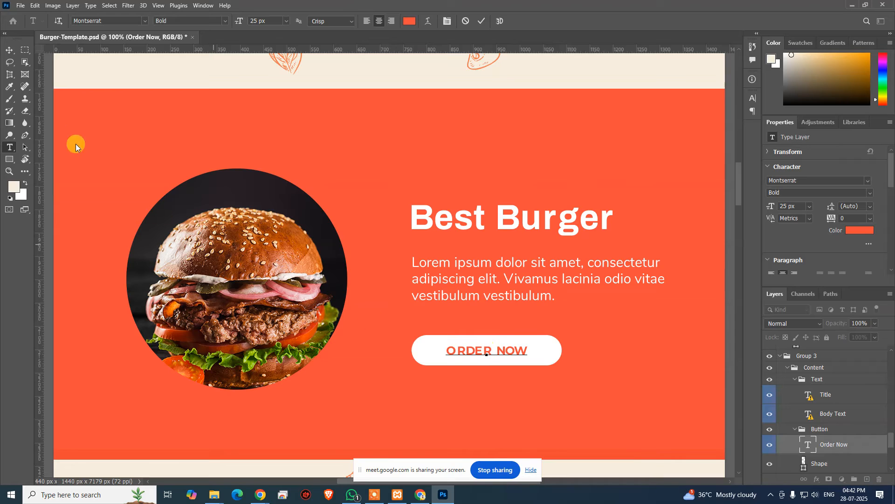
left_click(103, 20)
key("ctrl+c")
key("alt+Tab")
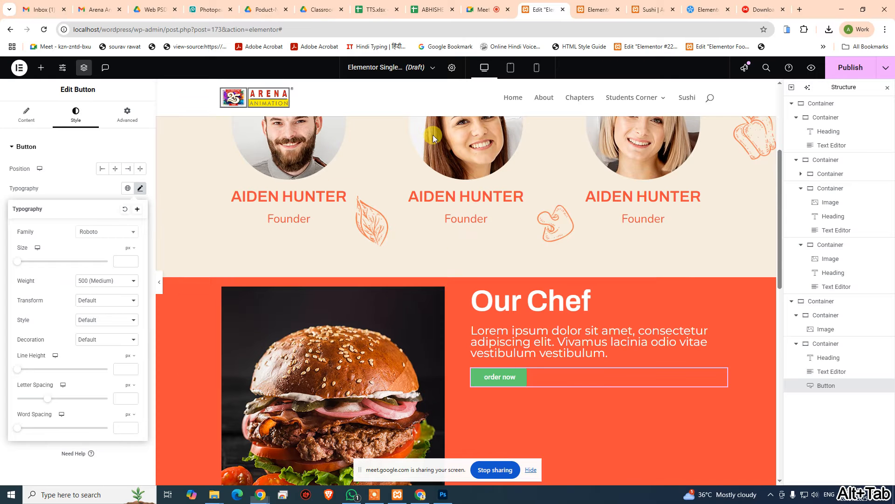
- Back in Elementor, try to set the button's font family by pasting the copied name and searching for "monst"
left_click(124, 232)
key("ctrl+v")
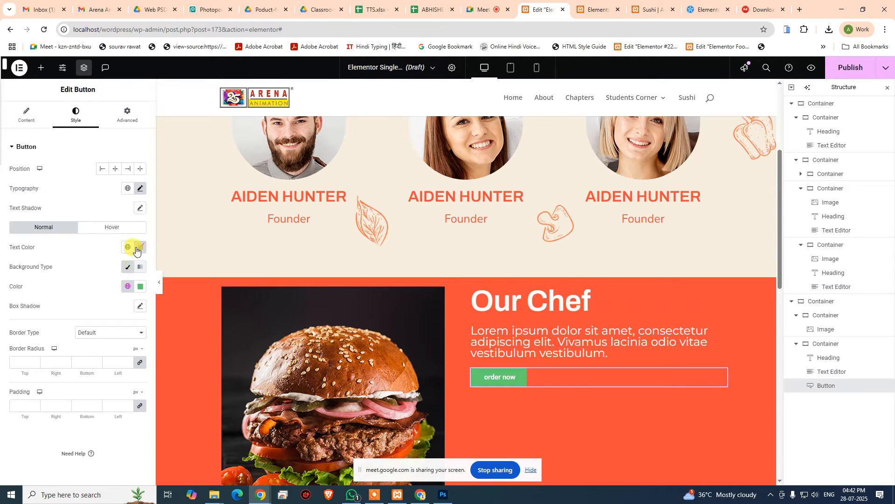
left_click(139, 191)
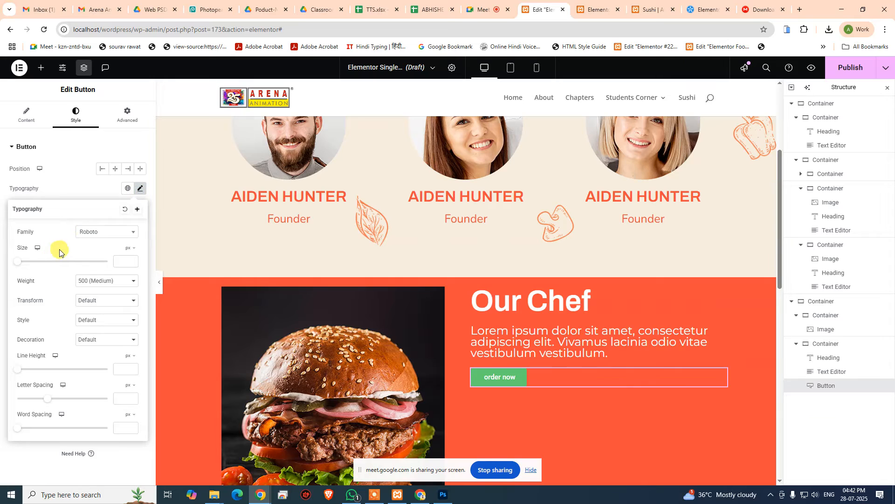
left_click(91, 235)
type("monst")
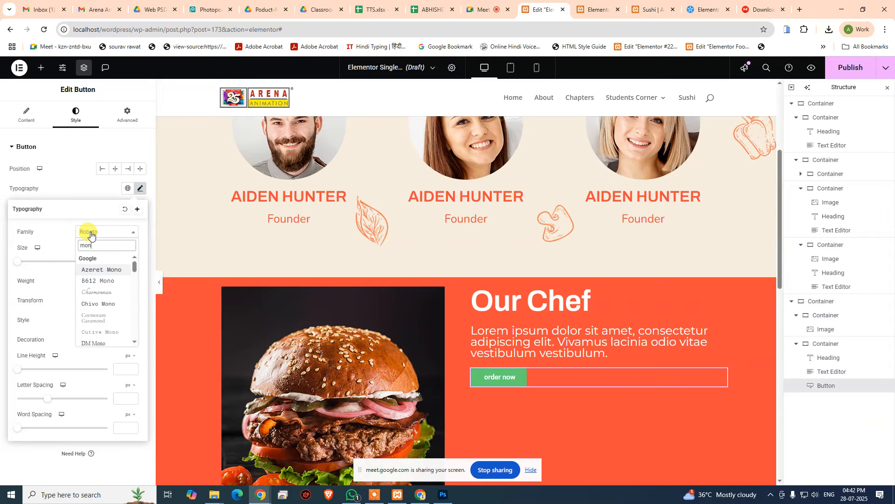
double_click(99, 244)
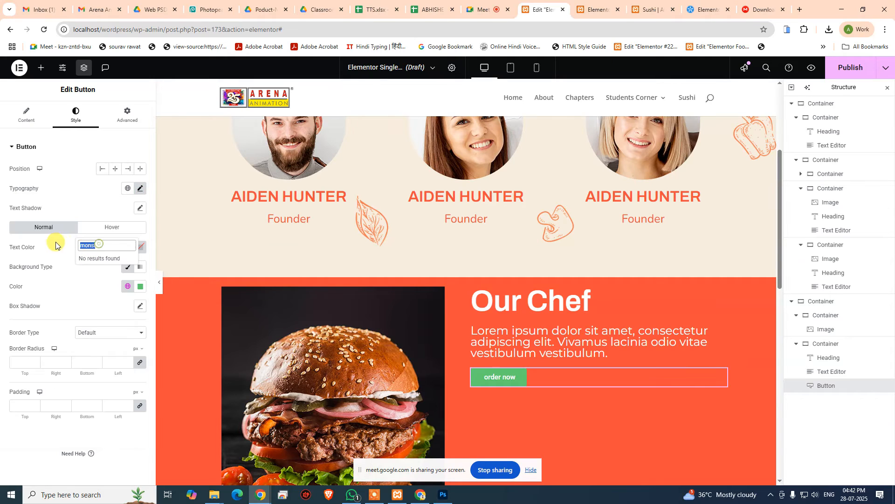
left_click(61, 245)
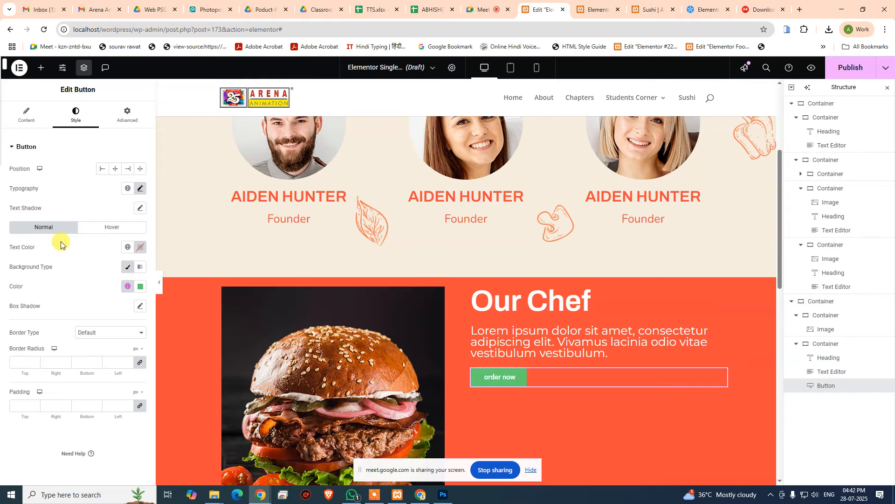
- Try to find the button's font family by searching for "mons" and "mnst", then abandon the search
left_click(139, 189)
left_click(97, 232)
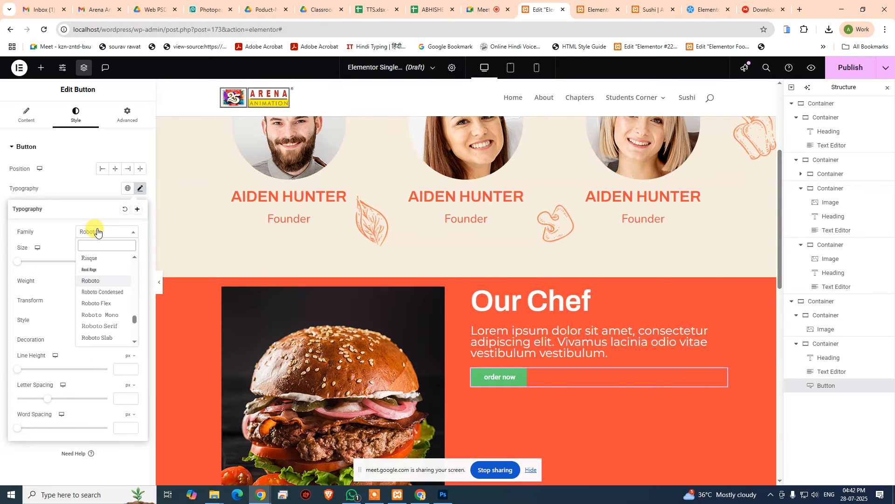
type("mons")
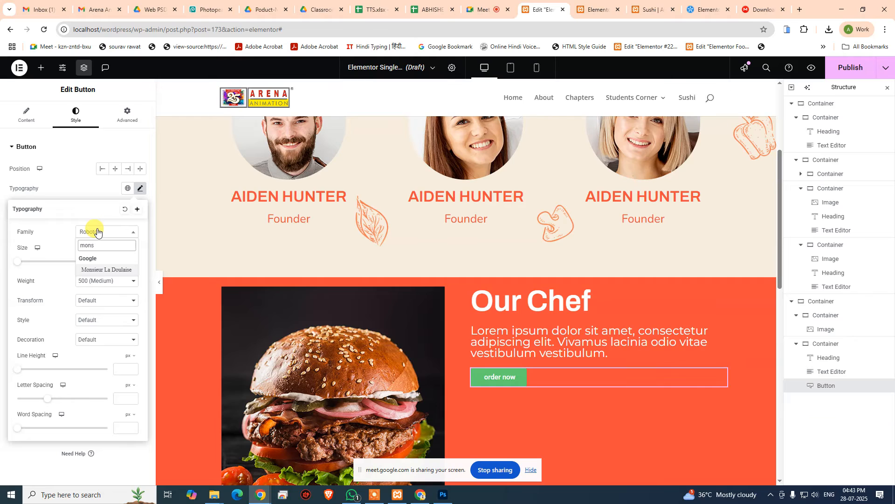
key("BackSpace")
key("BackSpace")
key("BackSpace")
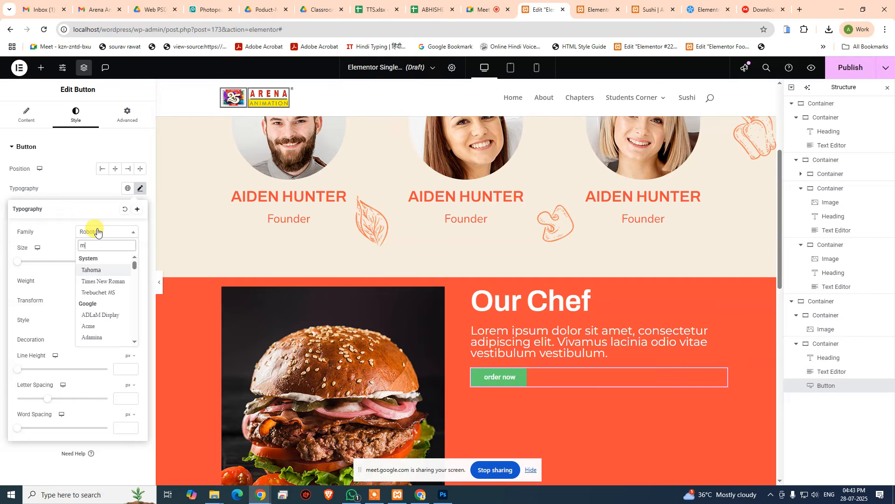
type("ns")
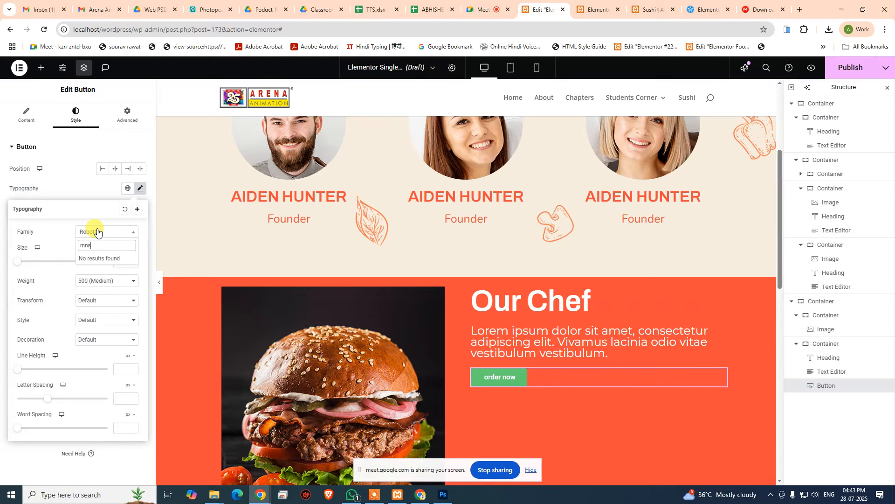
key("BackSpace")
key("BackSpace")
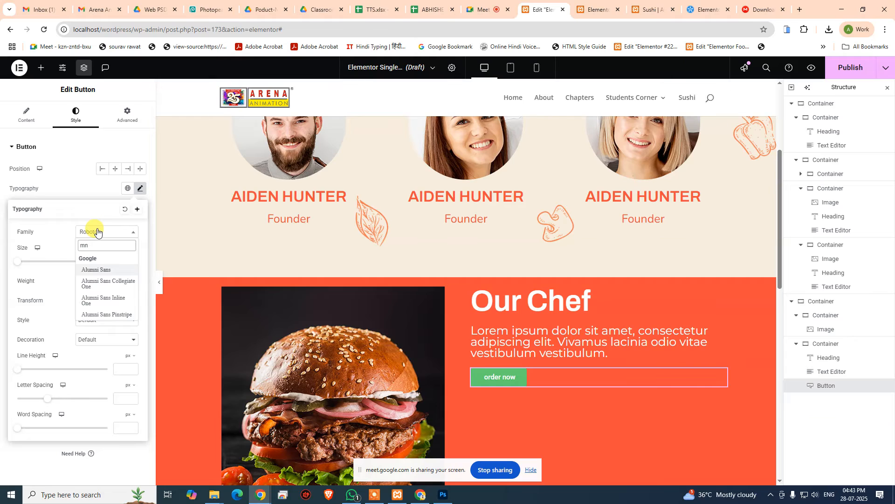
type("st")
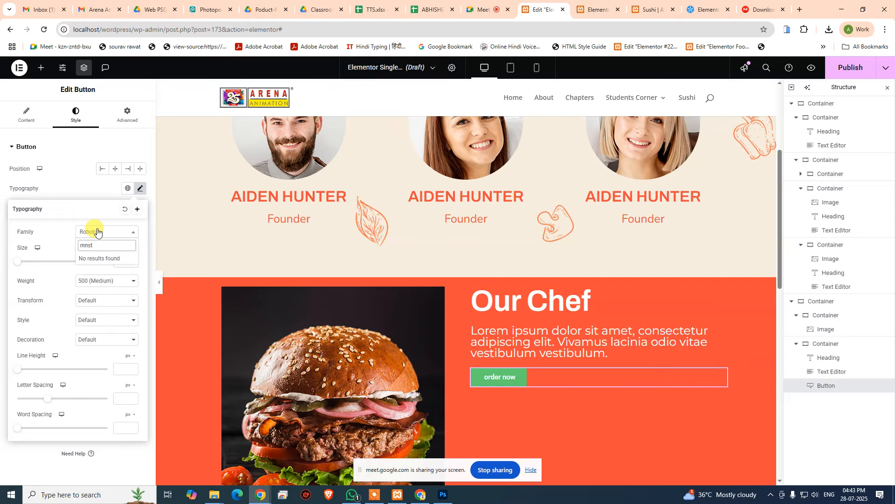
key("BackSpace")
key("BackSpace")
key("BackSpace")
key("BackSpace")
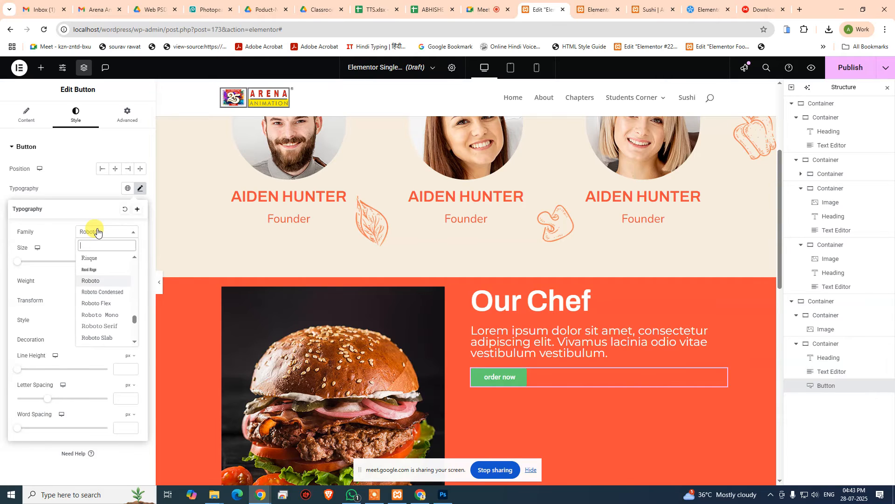
key("Escape")
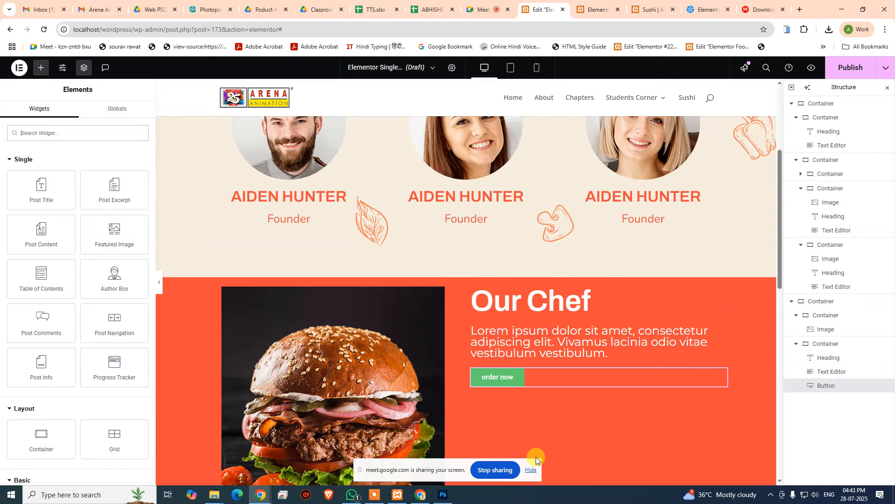
- Reopen the order now button's typography settings and try the font family search again with "monst"
left_click(722, 373)
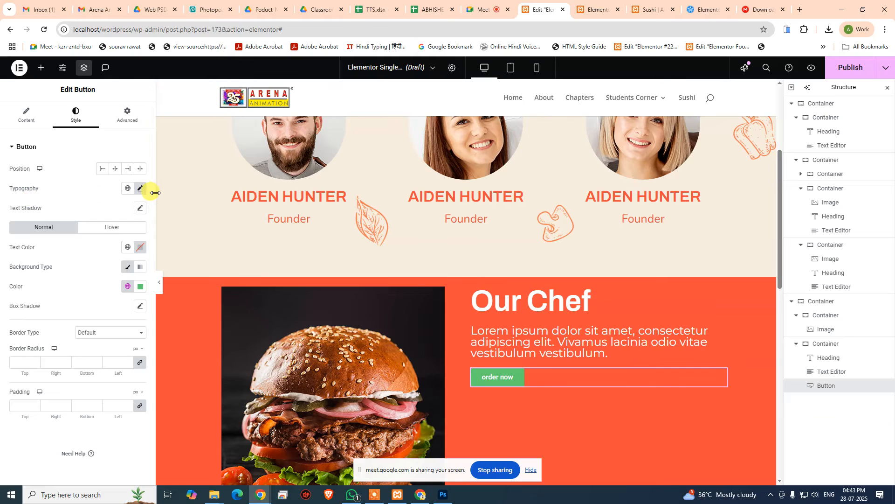
left_click(140, 188)
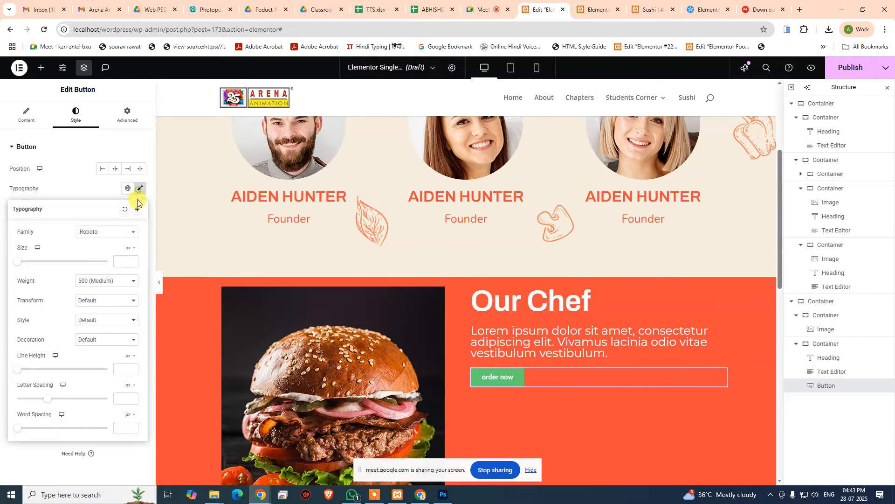
left_click(89, 233)
type("mo")
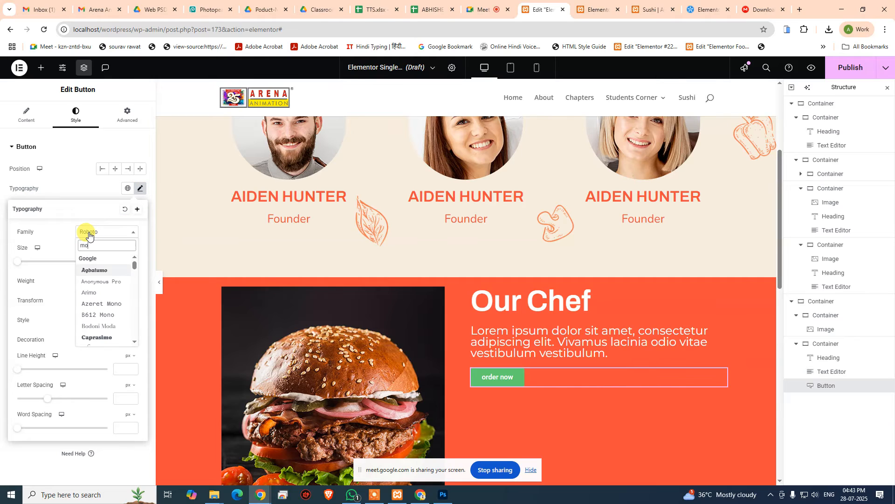
type("n")
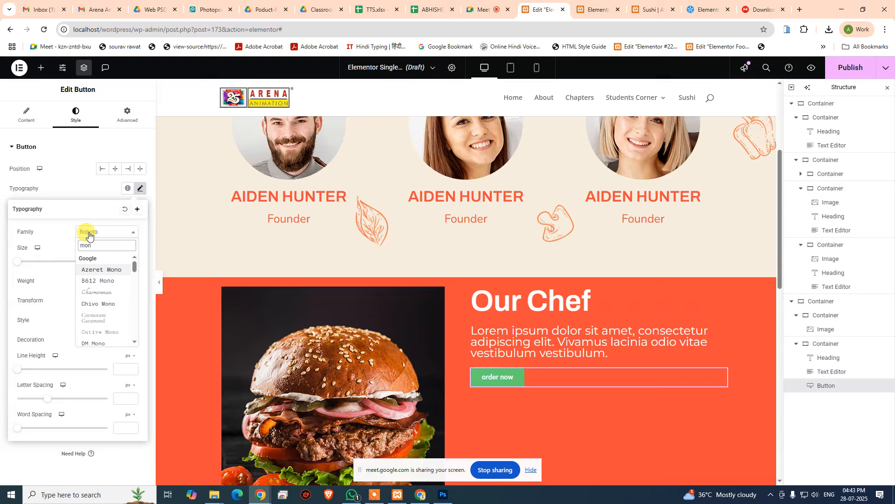
type("st")
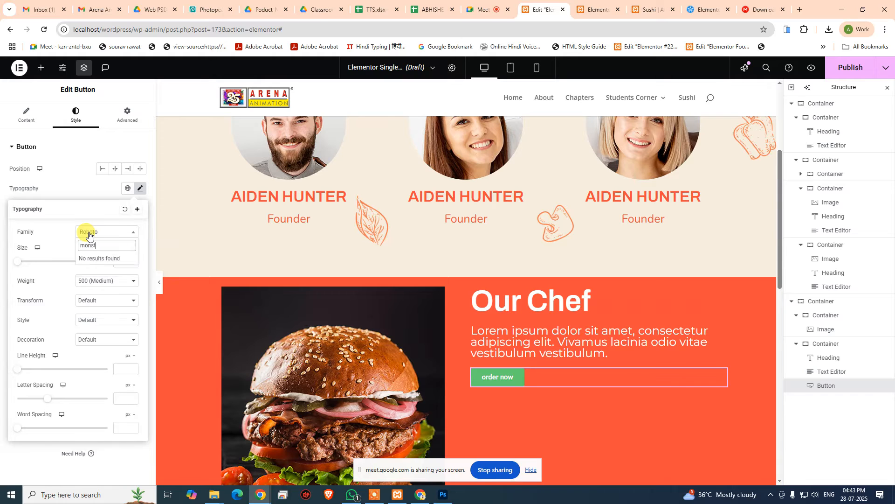
key("BackSpace")
key("BackSpace")
key("BackSpace")
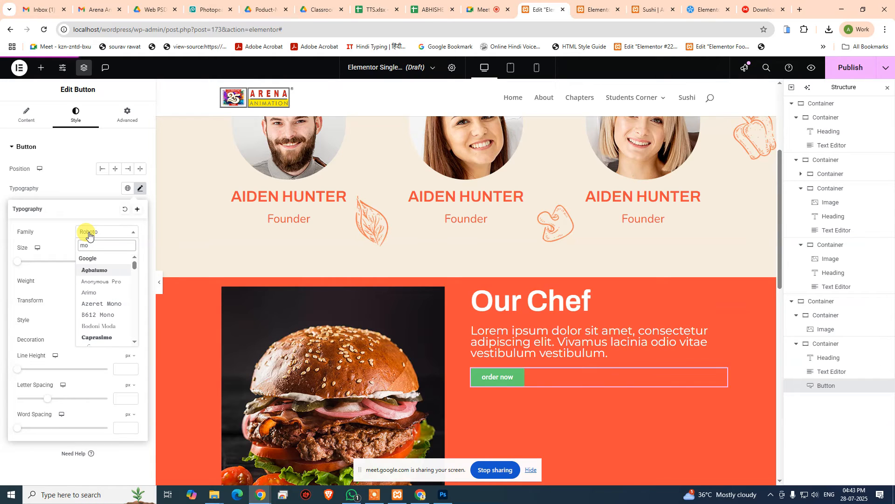
- Switch to Photoshop, correct the ORDER NOW label by undoing its last edit, and copy its font family name, Montserrat
key("alt+Tab")
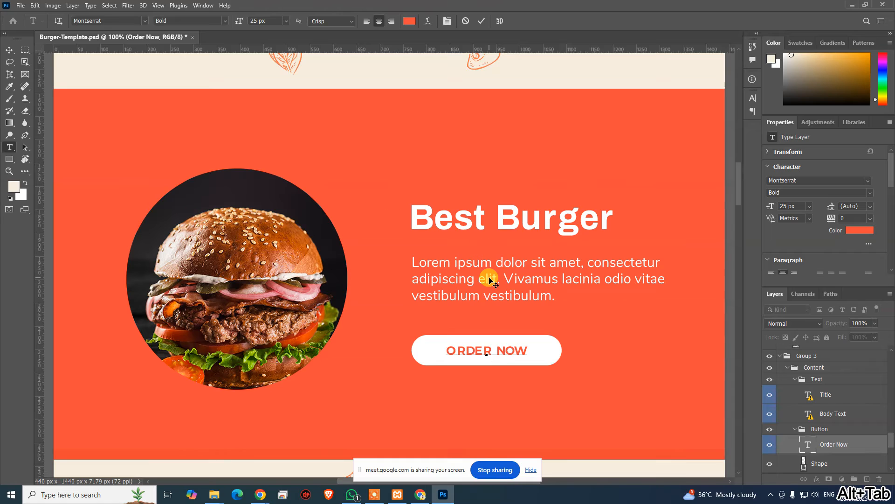
key("ctrl+z")
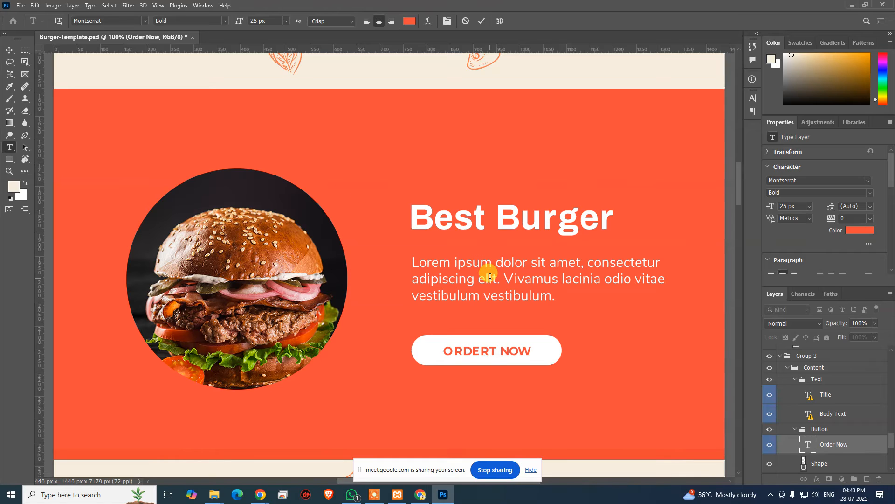
left_click(478, 351)
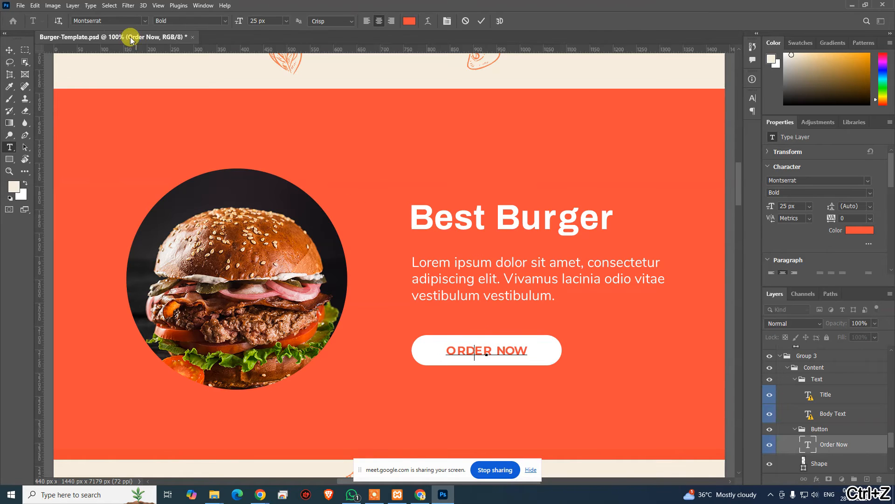
left_click(108, 20)
key("ctrl+c")
- Back in Elementor, set the order now button's font family to Montserrat by searching with the copied name
key("alt+Tab")
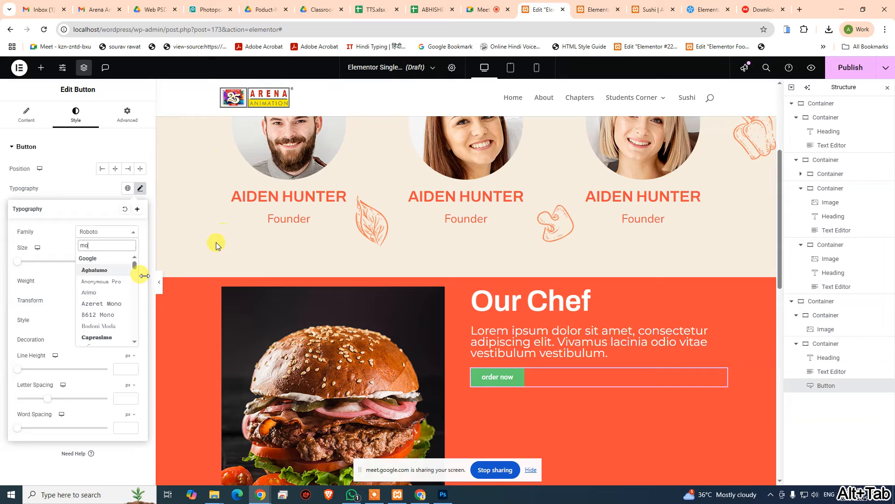
left_click(101, 244)
key("ctrl+v")
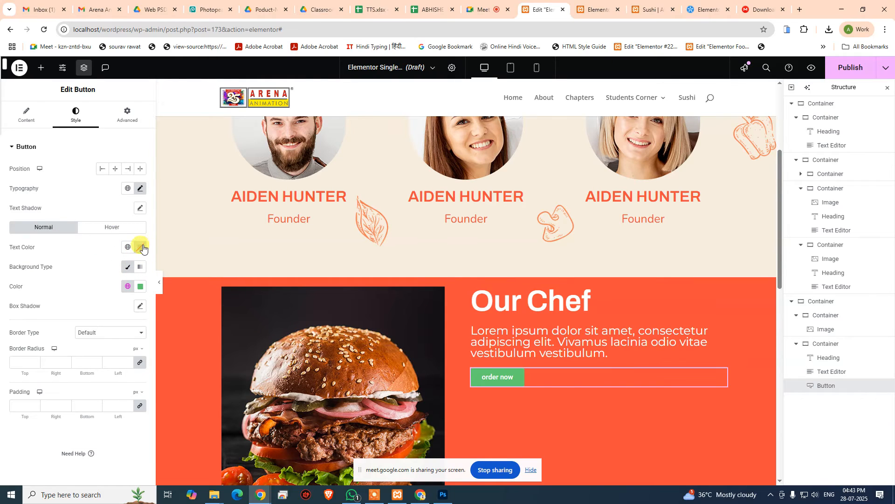
left_click(140, 188)
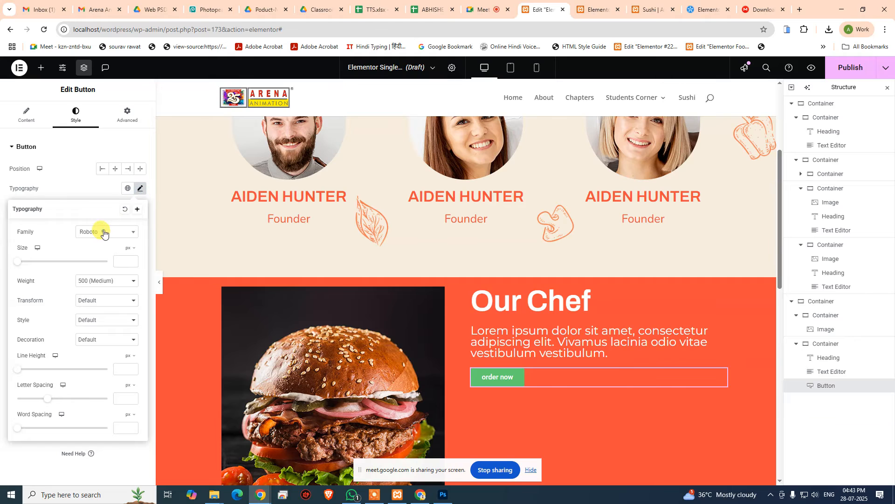
left_click(104, 232)
key("ctrl+v")
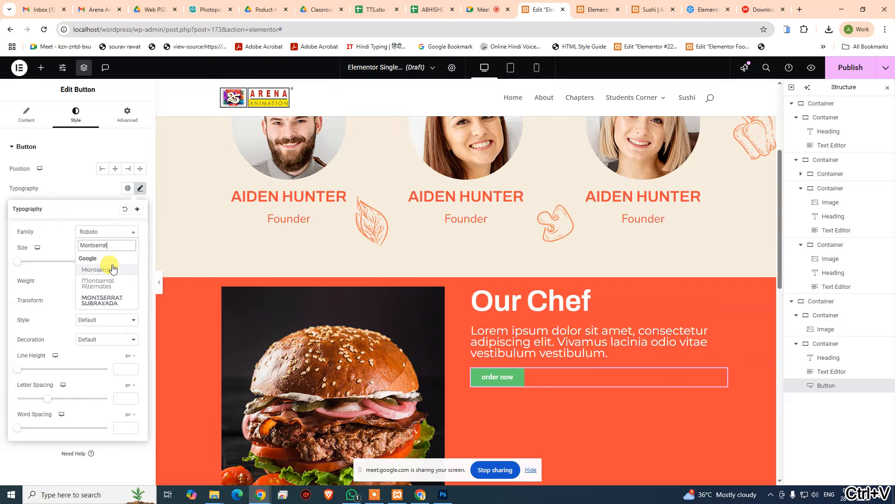
left_click(112, 269)
- Check the label's font size in Photoshop, then set the Elementor button's text size to 25 px and its transform to Uppercase
left_click(134, 264)
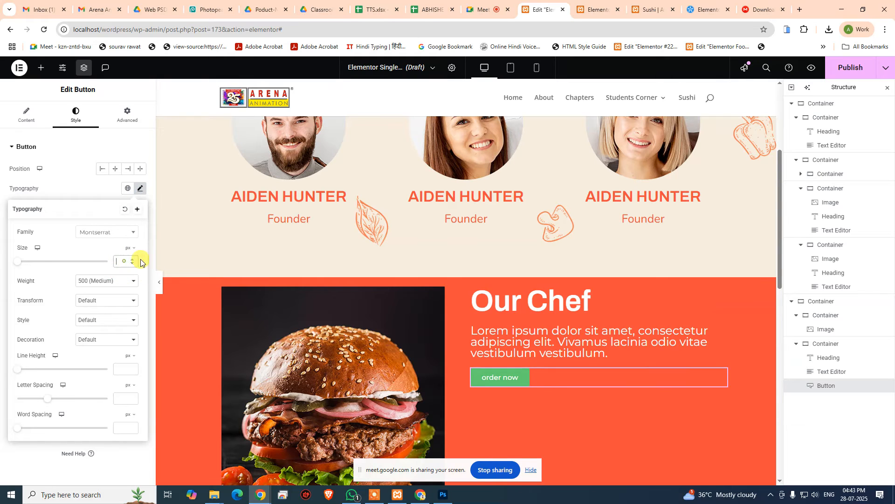
key("alt+Tab")
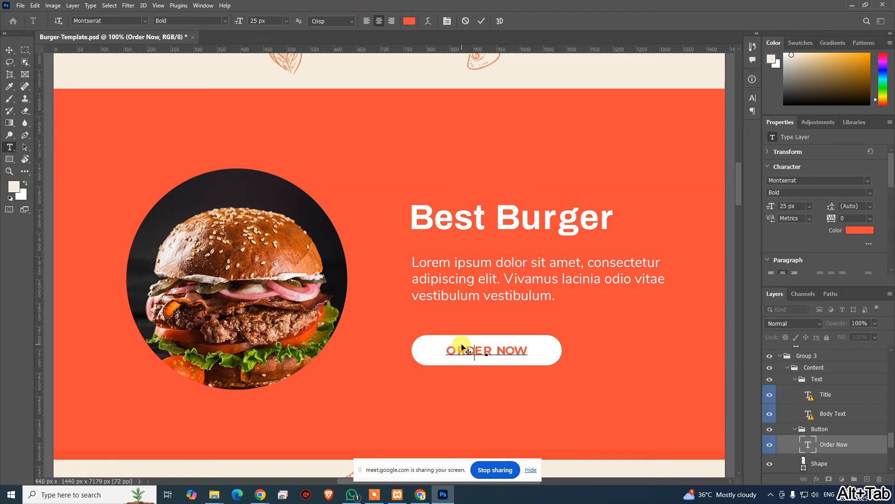
key("alt+Tab")
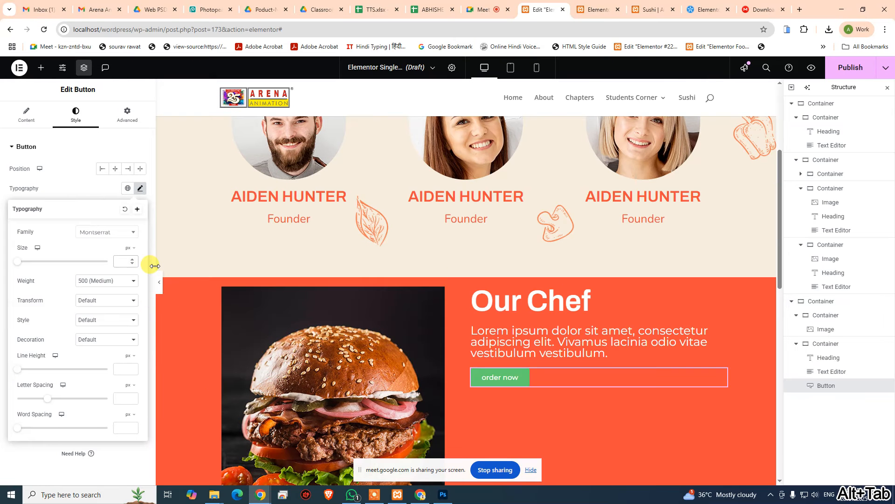
type("25")
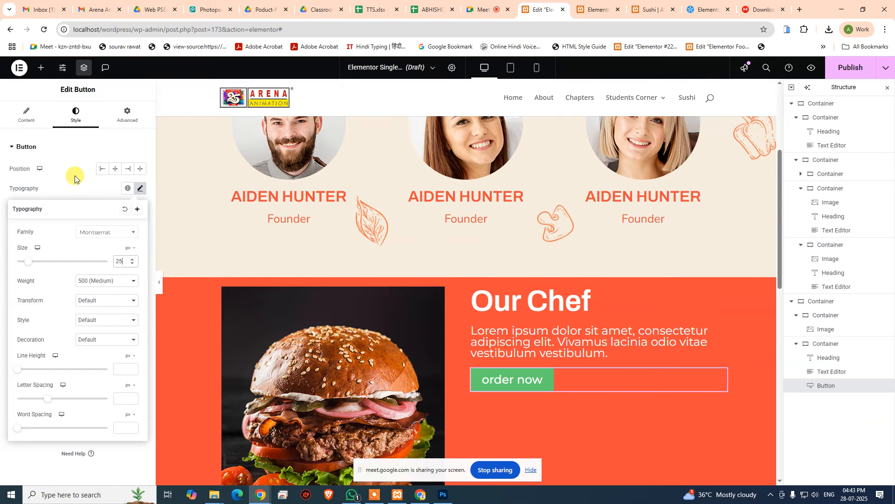
left_click(93, 300)
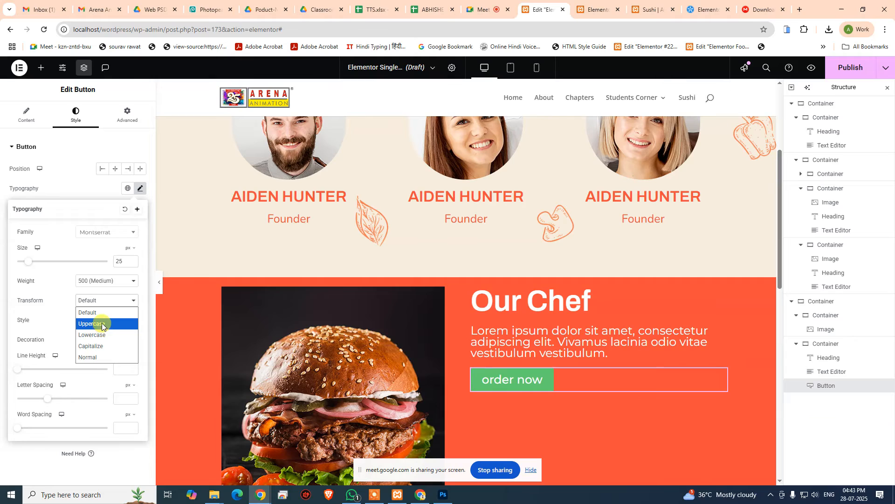
left_click(102, 325)
left_click(61, 169)
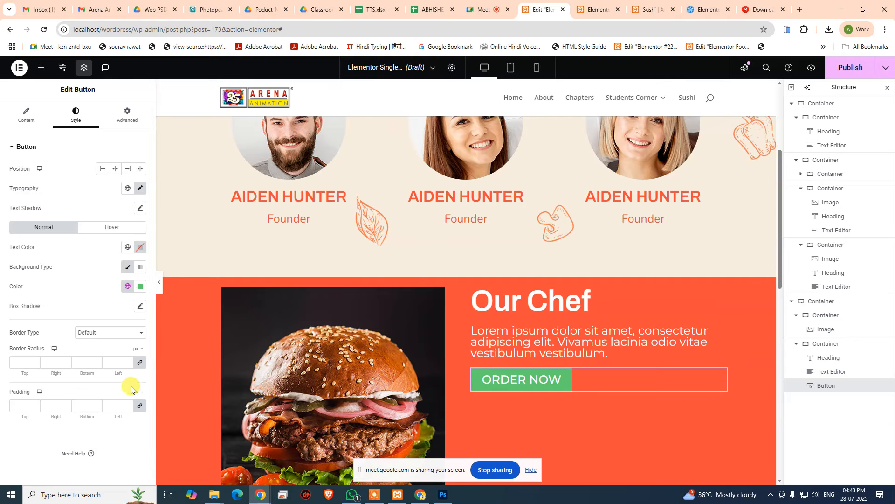
left_click(29, 123)
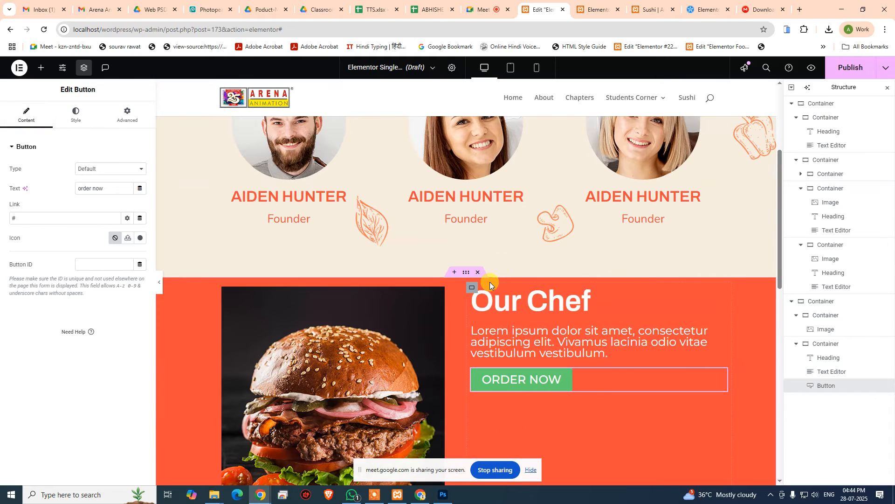
left_click(469, 287)
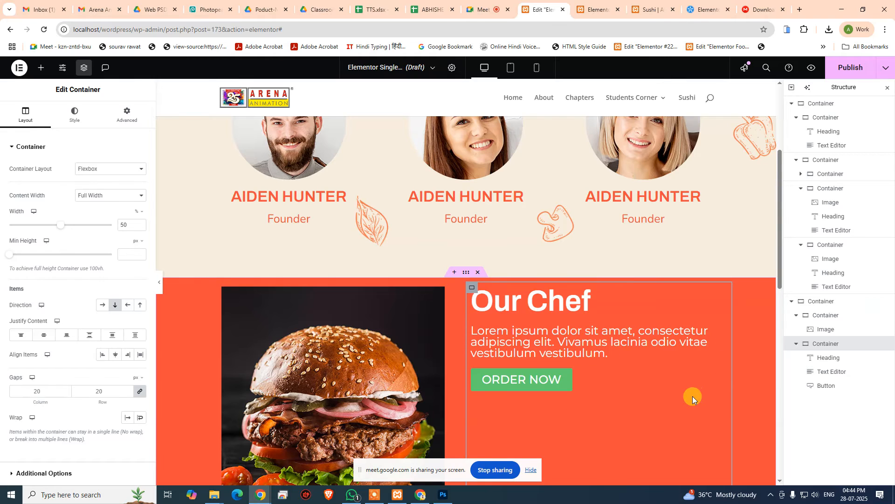
left_click(719, 380)
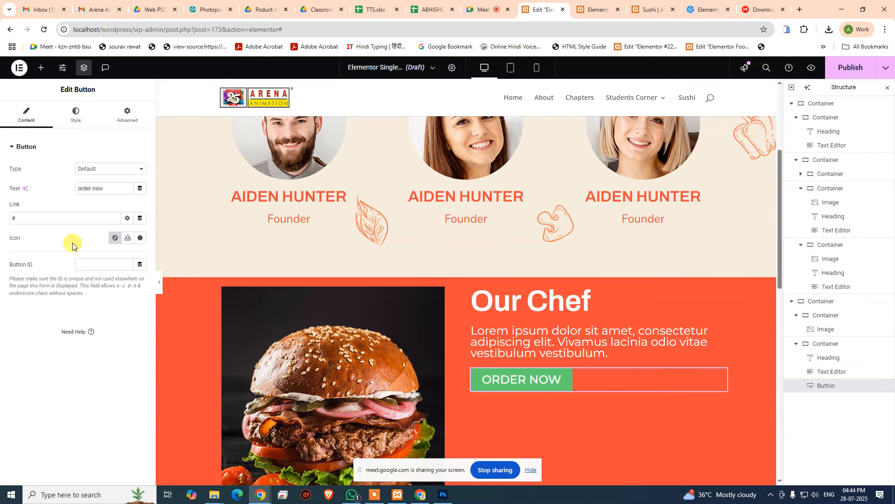
left_click(76, 122)
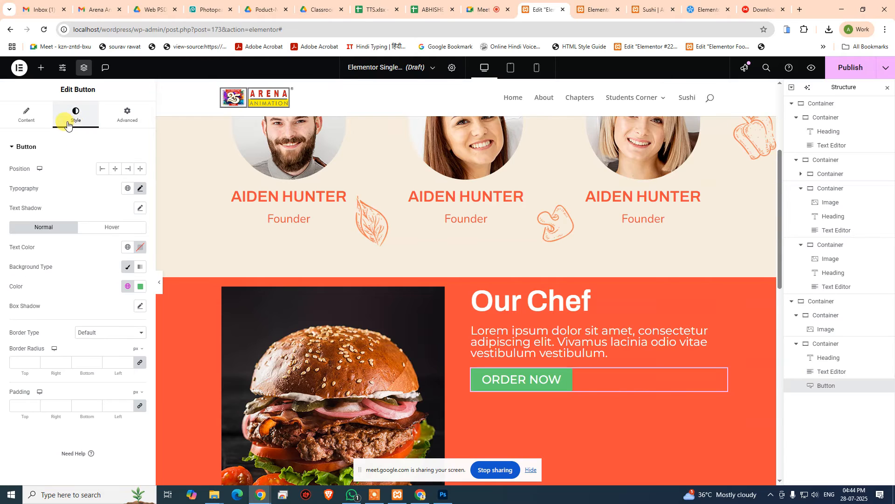
left_click(29, 116)
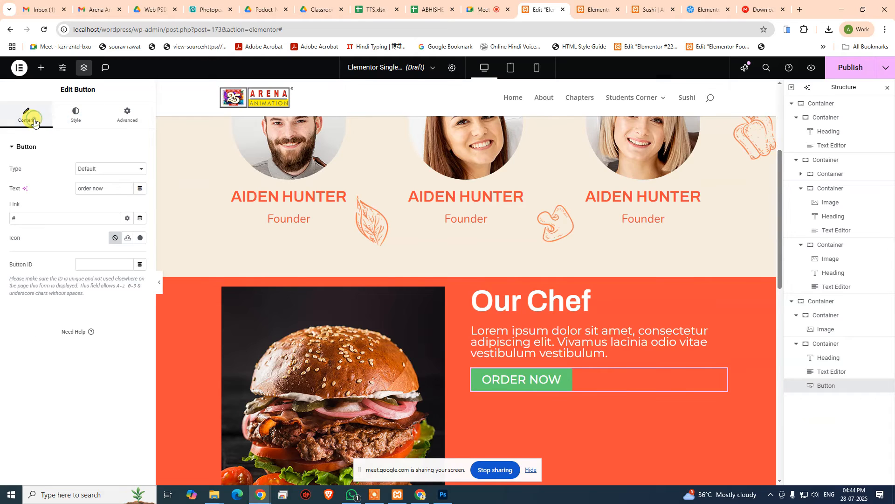
- Try dark green #32803C as the button's background color, then start sampling a color from the page and cancel it
left_click(85, 119)
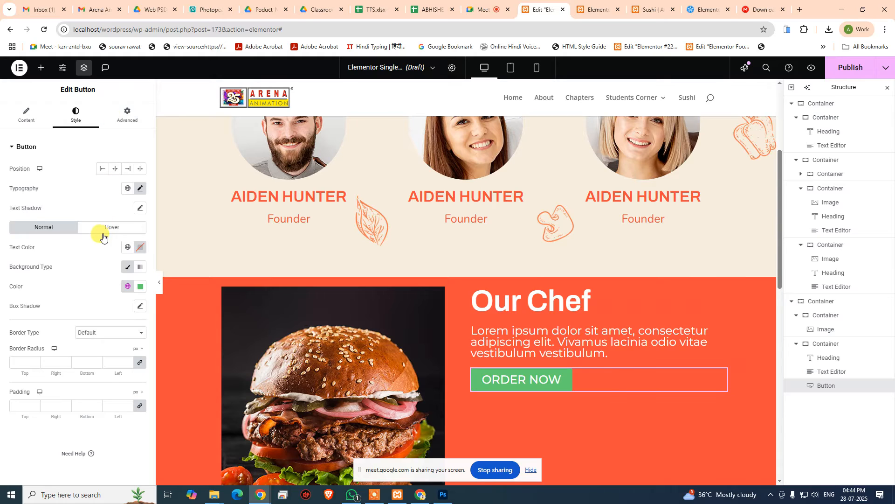
left_click(139, 286)
left_click(152, 349)
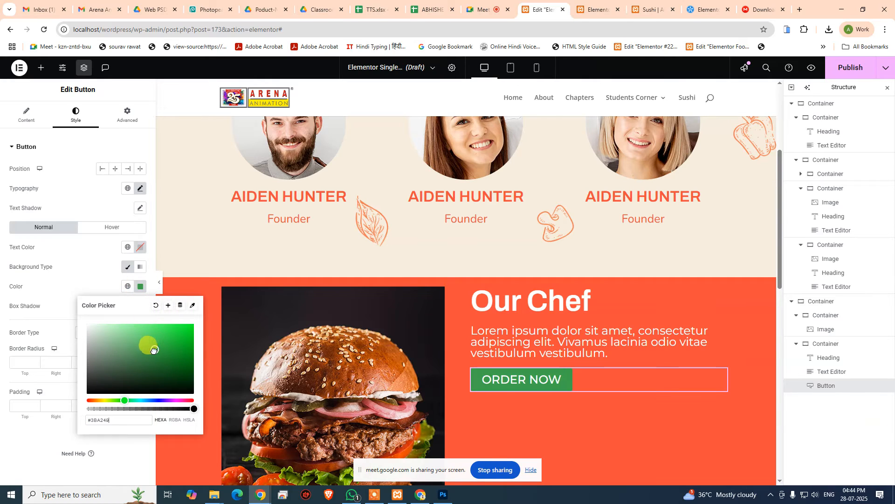
left_click_drag(154, 350, 152, 358)
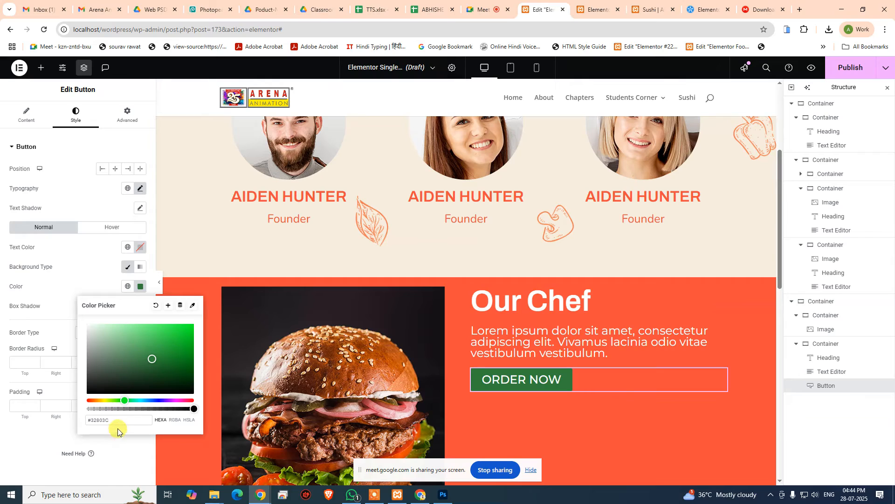
left_click(192, 307)
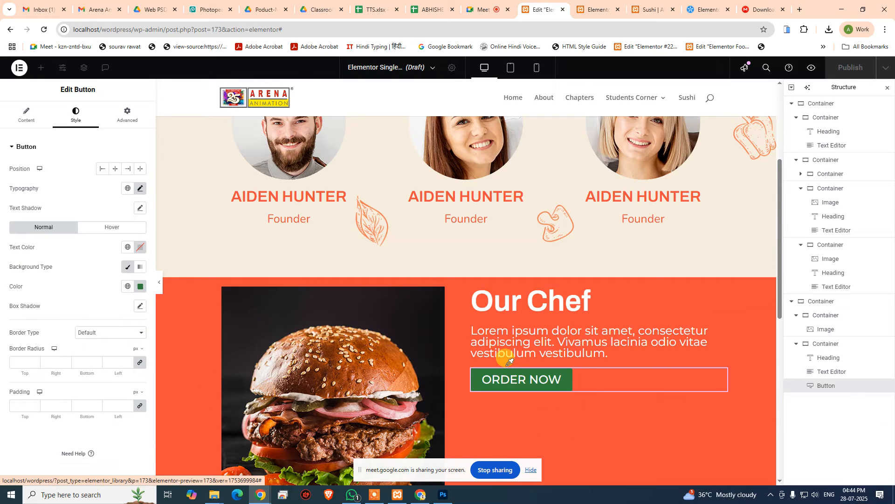
left_click(111, 333)
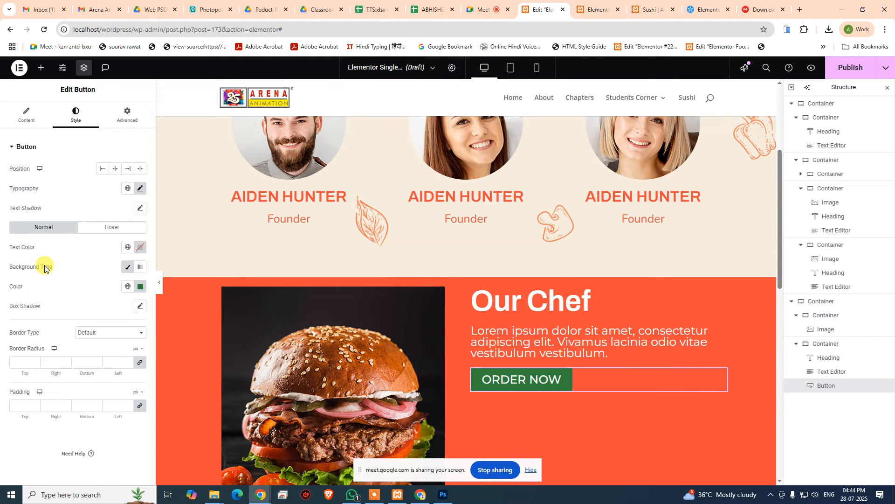
- Finish editing the ORDER NOW label in Photoshop, then return to Elementor and set the button's background color to white
left_click(444, 494)
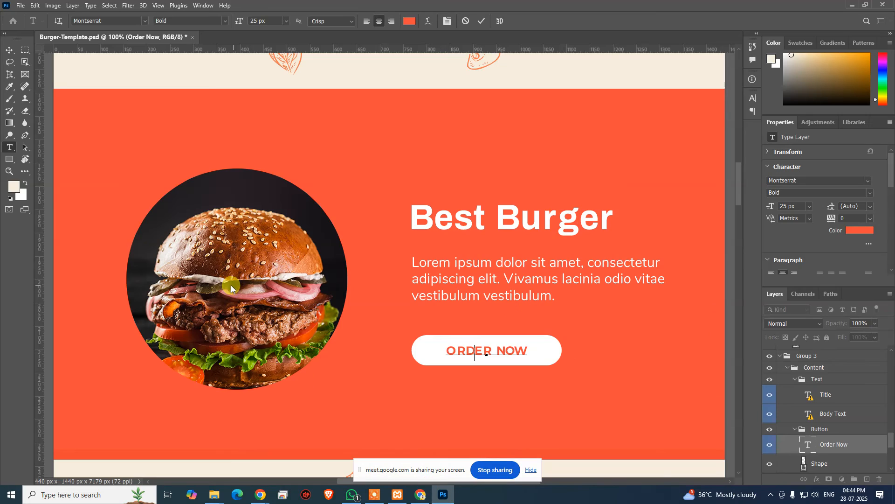
left_click(431, 332)
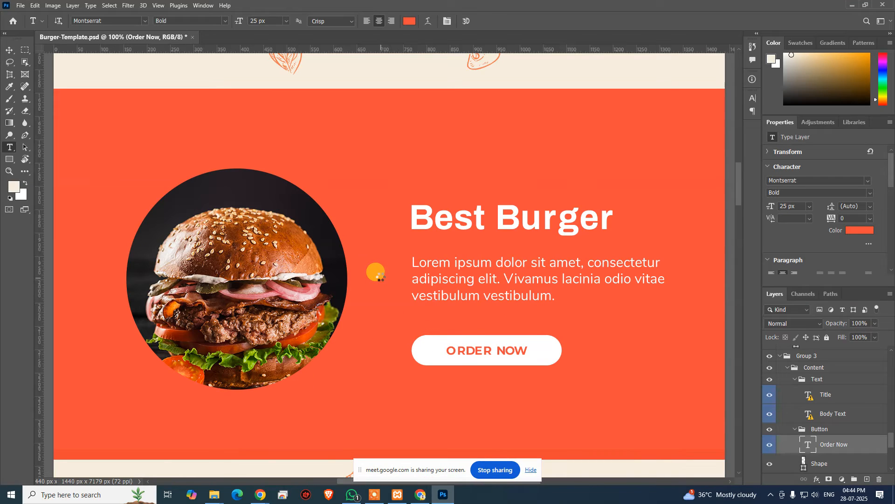
key("alt+Tab")
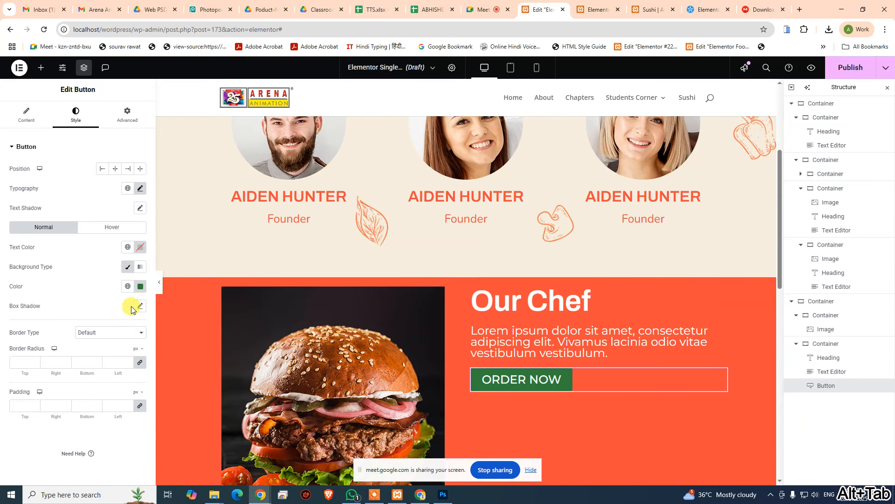
left_click(141, 287)
left_click_drag(104, 341, 62, 314)
left_click(87, 270)
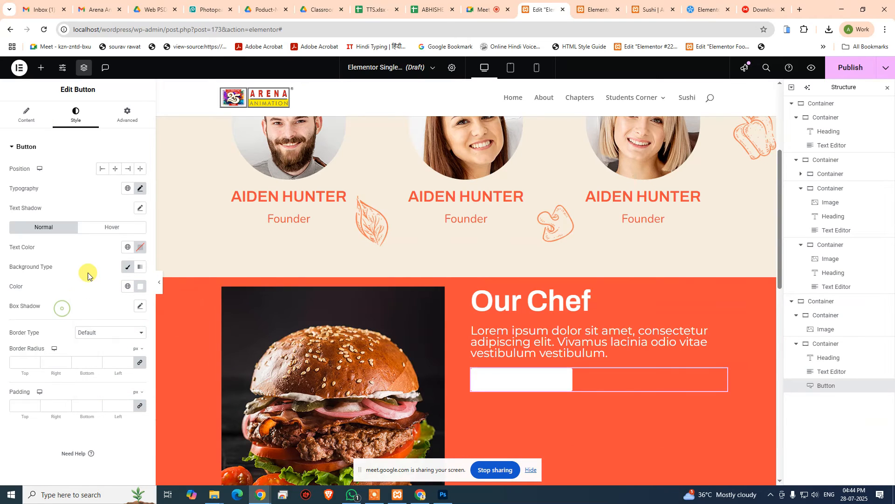
- Change the button's background type to Gradient and compare it with the Photoshop design
left_click(142, 269)
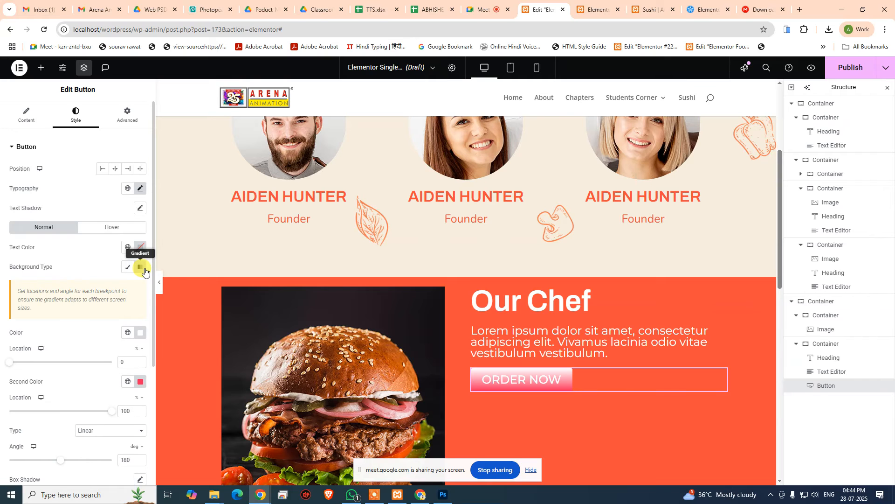
key("alt+Tab")
key("alt+Tab")
- Pick #020101 as the button's text color, then try pasting the copied text as its hex value and undo the paste
left_click(141, 252)
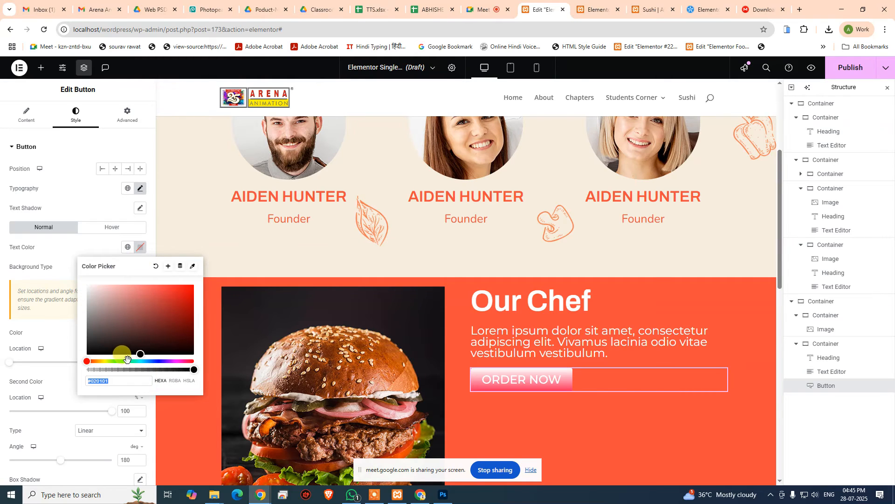
type("#")
type("Montserrat")
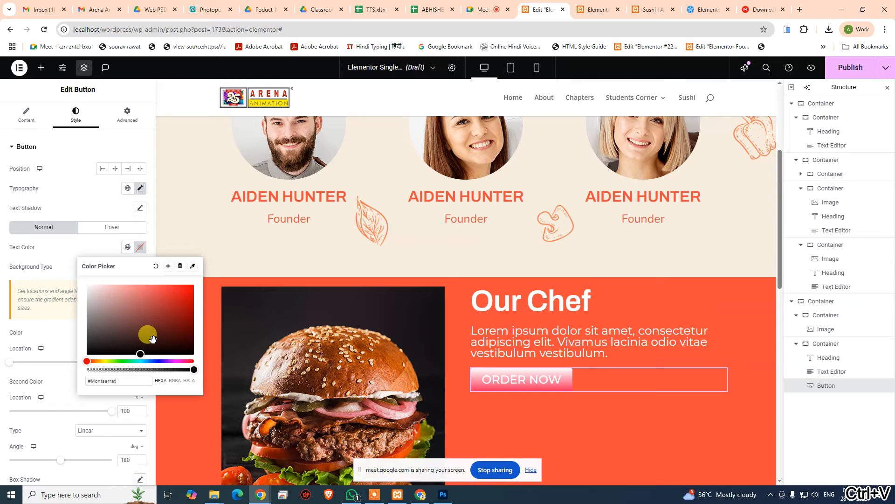
key("ctrl+z")
- Look in the clipboard history for a color code, check the Photoshop design, and close the button's text color picker
key("super+v")
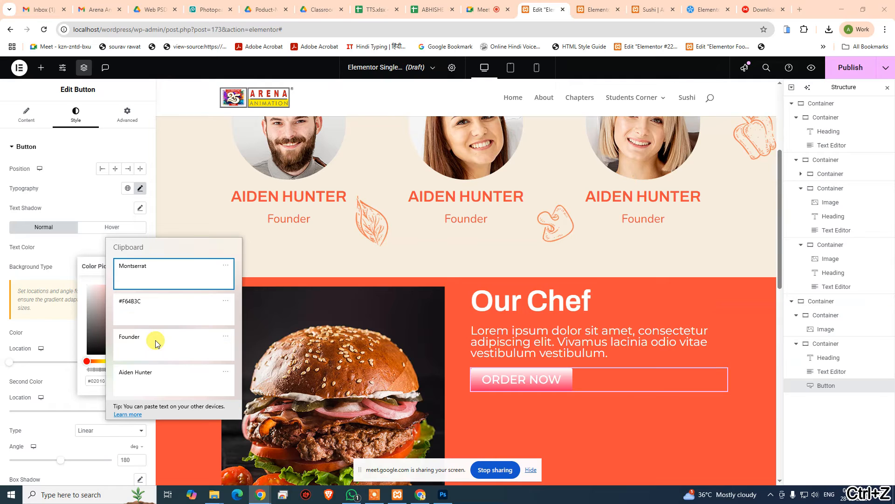
key("super+c")
left_click(227, 144)
key("alt+Tab")
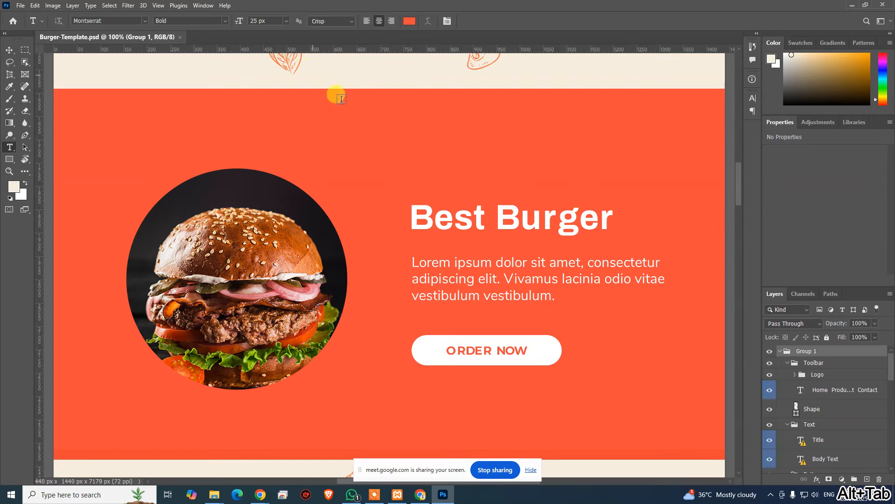
key("alt+Tab")
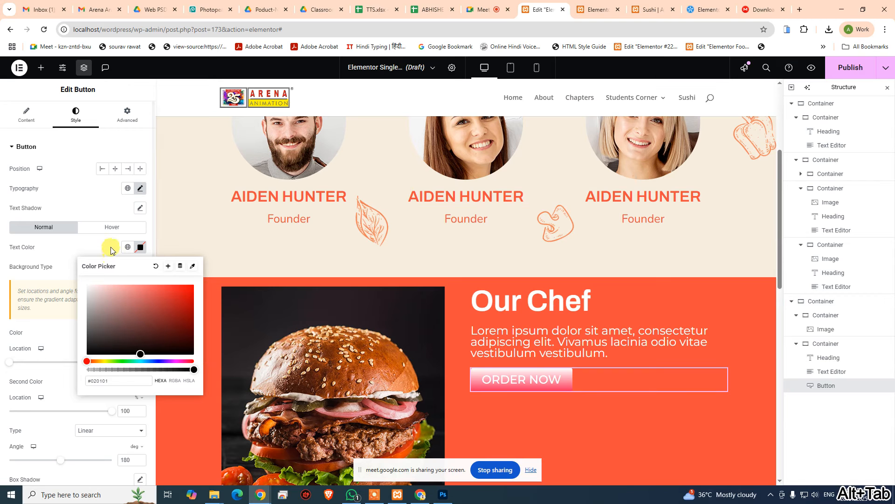
left_click(100, 236)
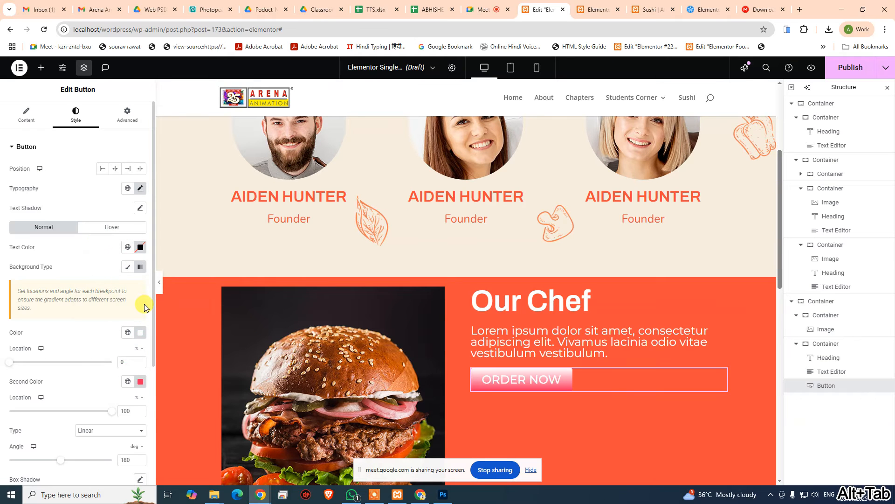
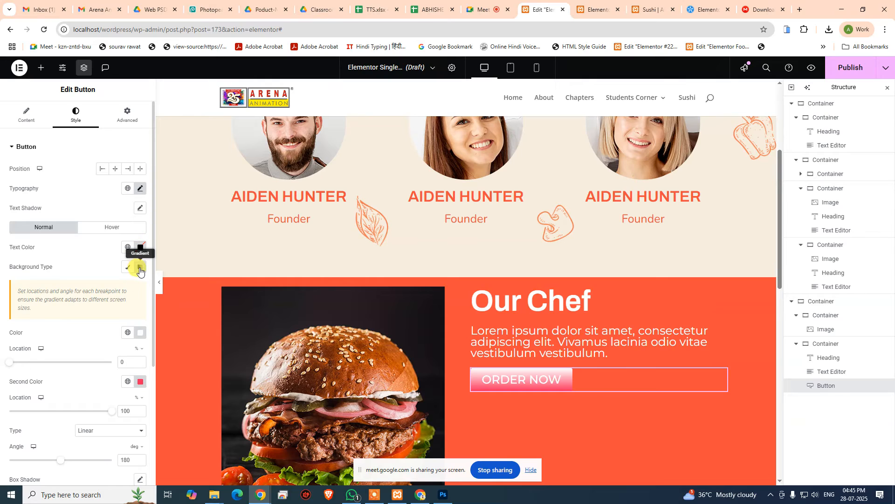
- Switch the ORDER NOW button's background type between Gradient and Classic, leaving it on Classic
left_click(126, 267)
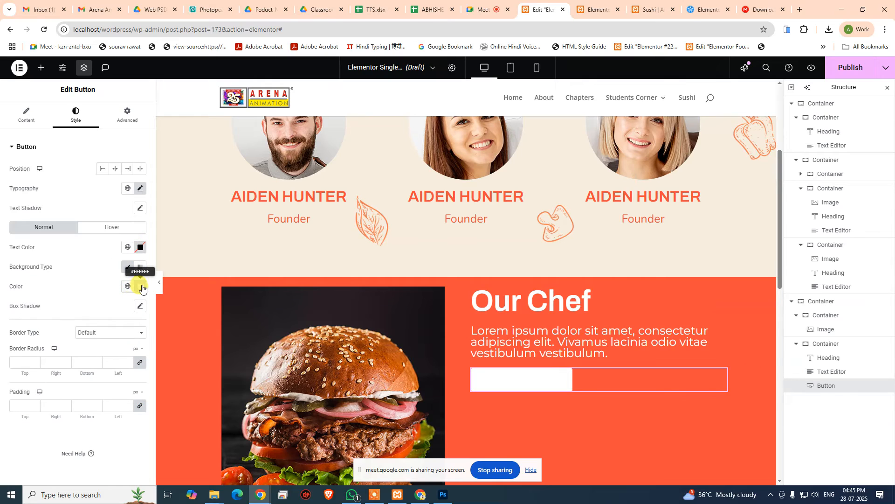
left_click(125, 270)
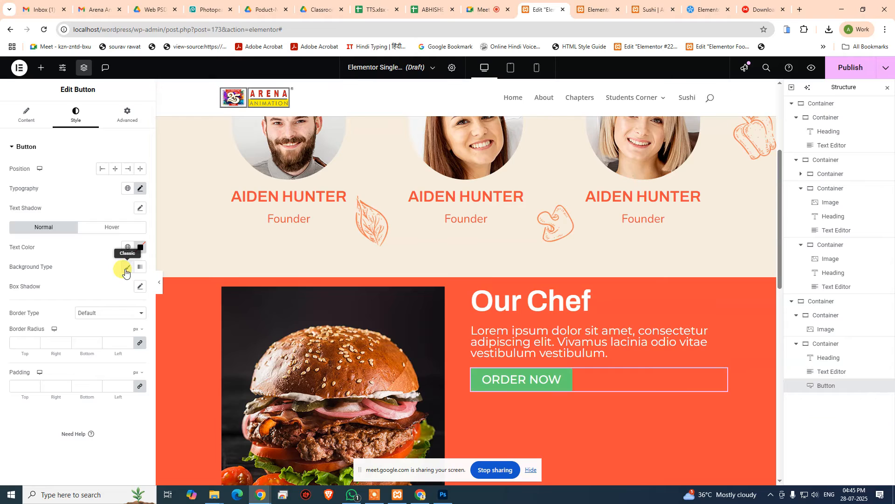
left_click(138, 273)
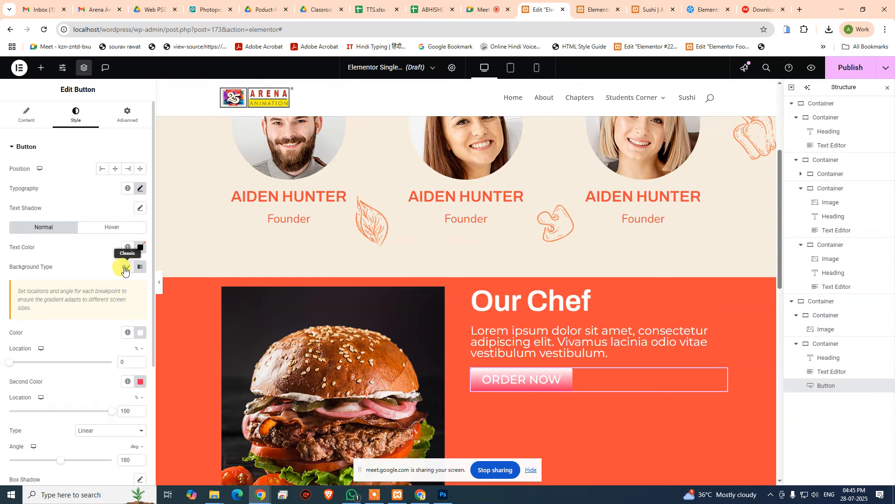
left_click(124, 270)
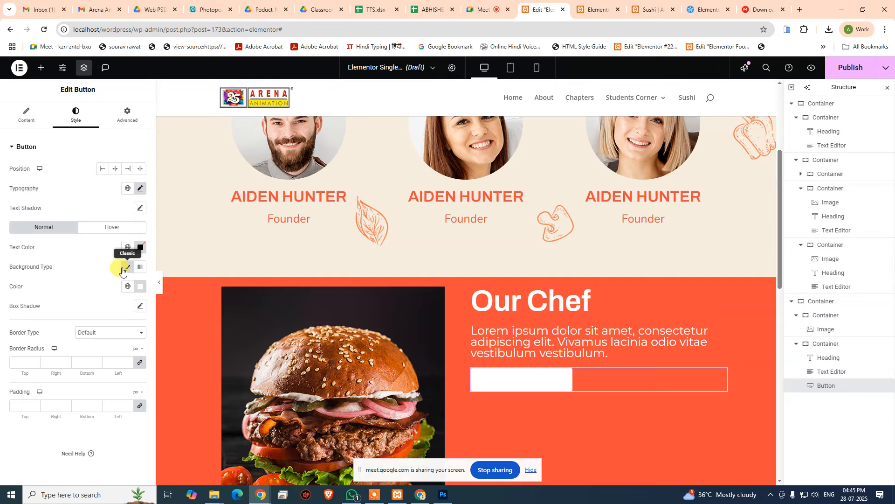
left_click(125, 271)
left_click(125, 269)
- Apply the global Accent color to the button's background, then try to paste #F64B3C from the clipboard history as its hex value
left_click(128, 287)
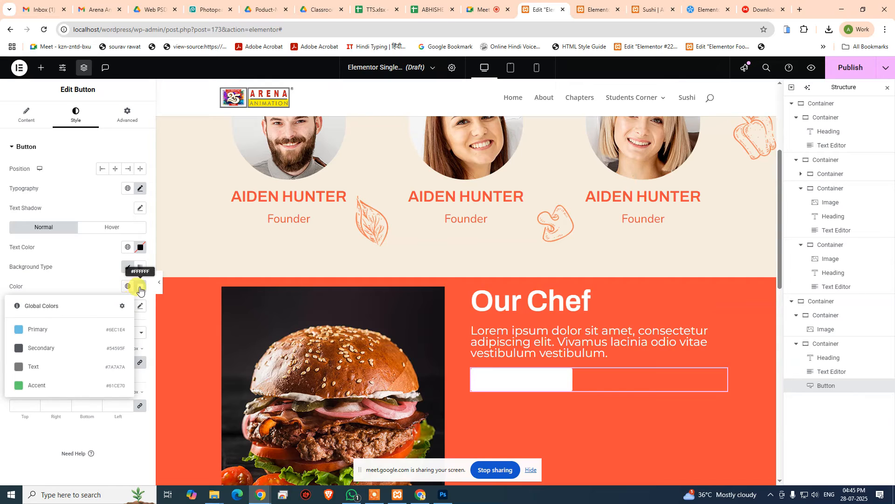
left_click(42, 385)
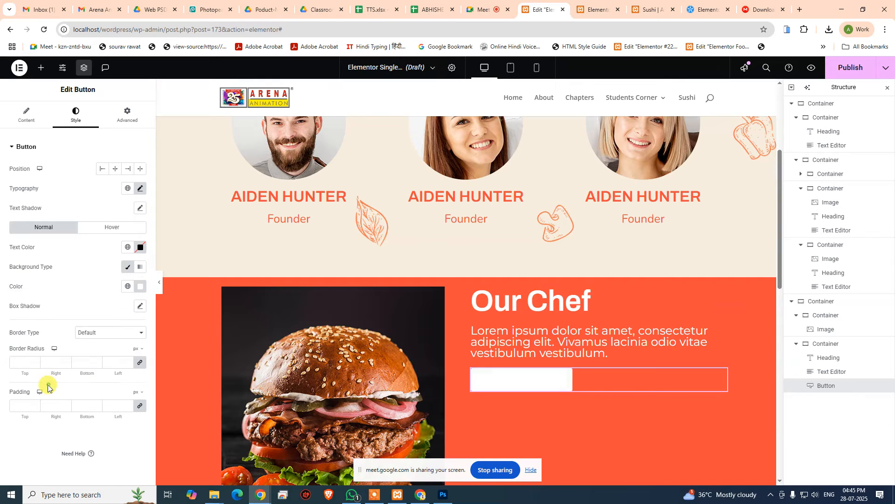
left_click(140, 286)
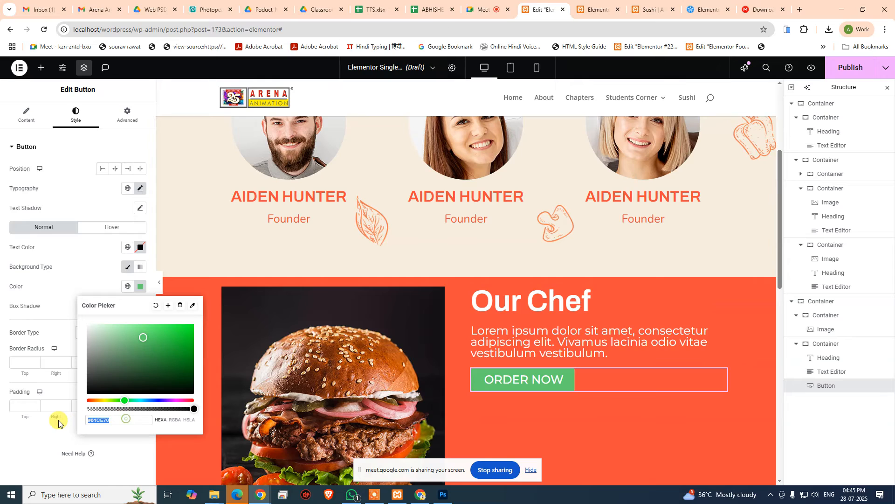
type("#")
key("ctrl+v")
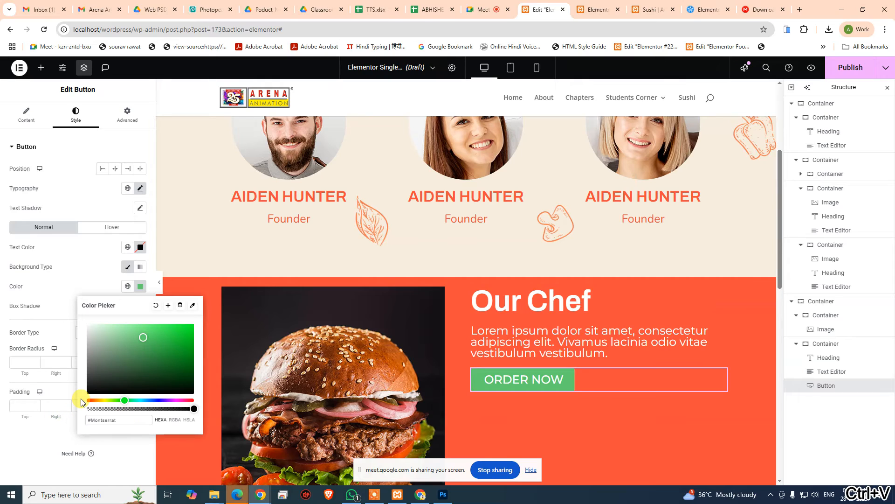
key("ctrl+z")
key("super+v")
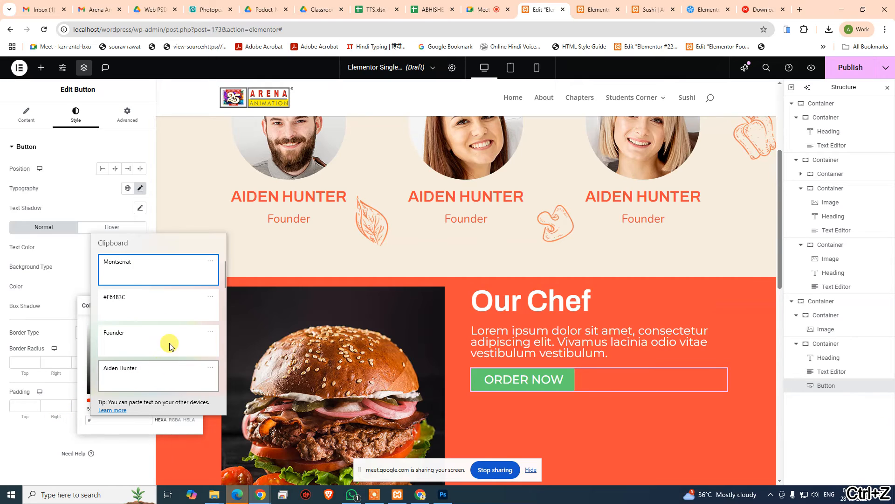
left_click(148, 303)
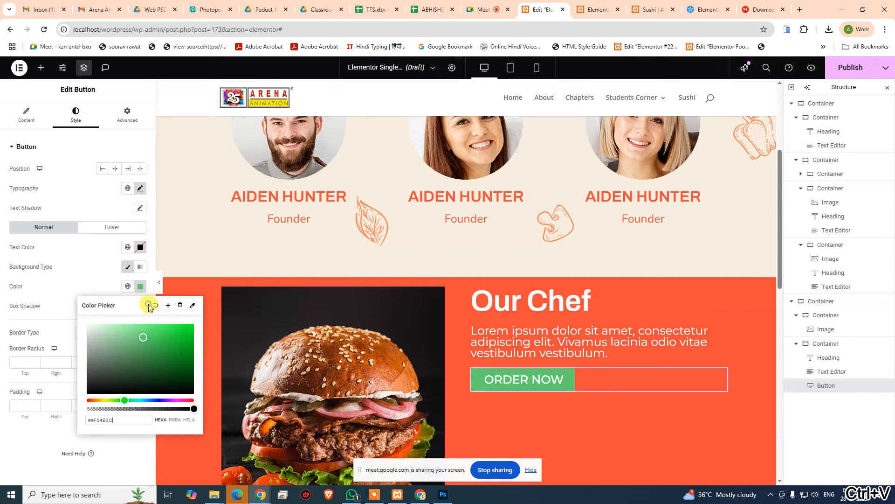
left_click(96, 276)
- Switch to Photoshop, copy the hex code of the ORDER NOW label's text color, and return to Elementor
key("alt+Tab")
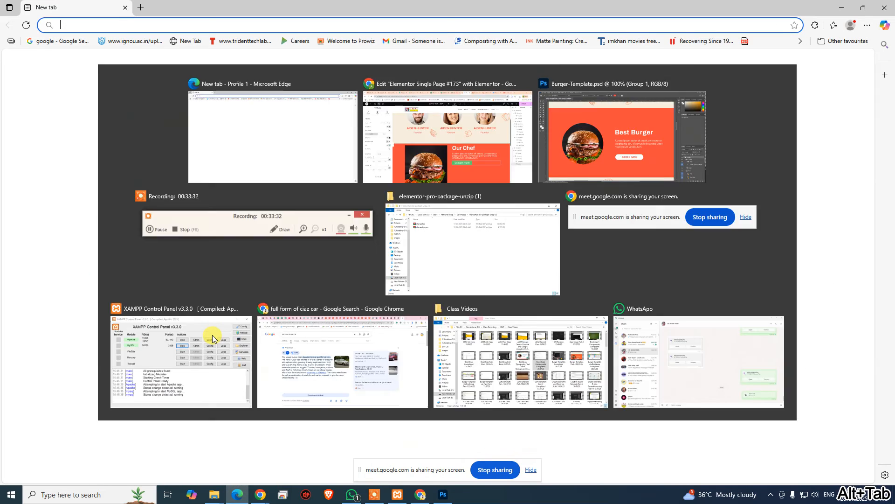
key("alt+Tab")
key("alt+Tab")
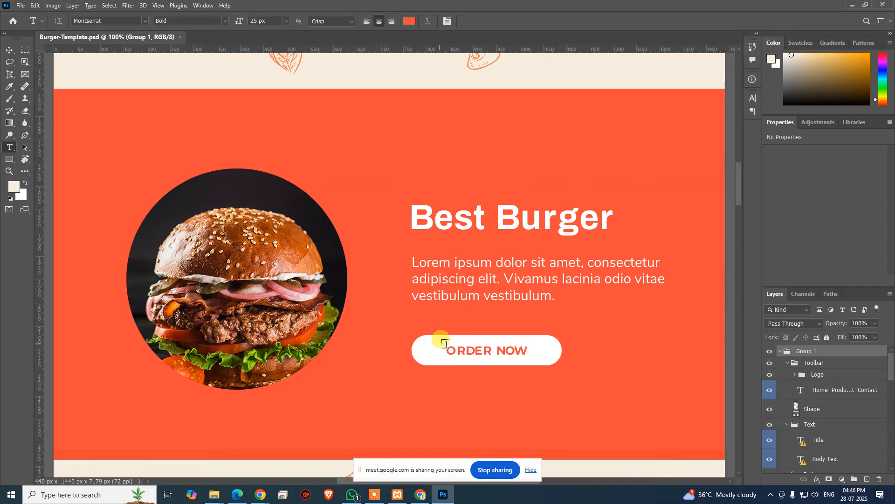
left_click(465, 350)
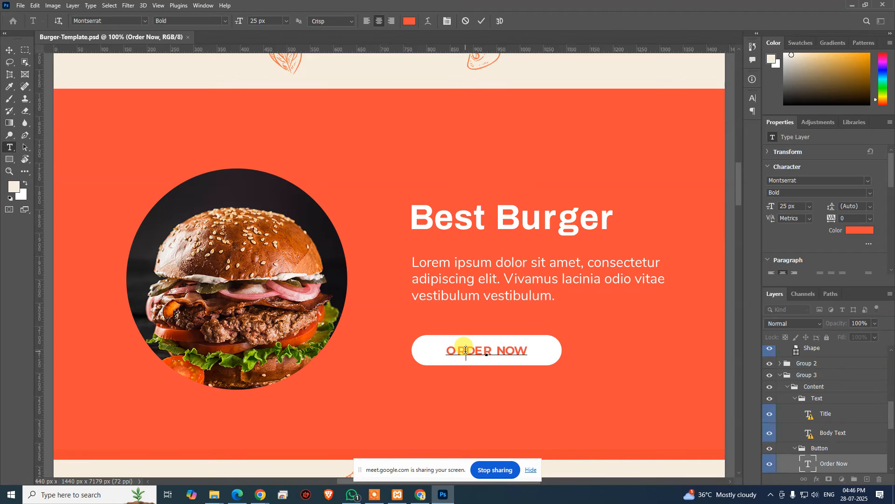
left_click(409, 21)
key("ctrl+c")
key("alt+Tab")
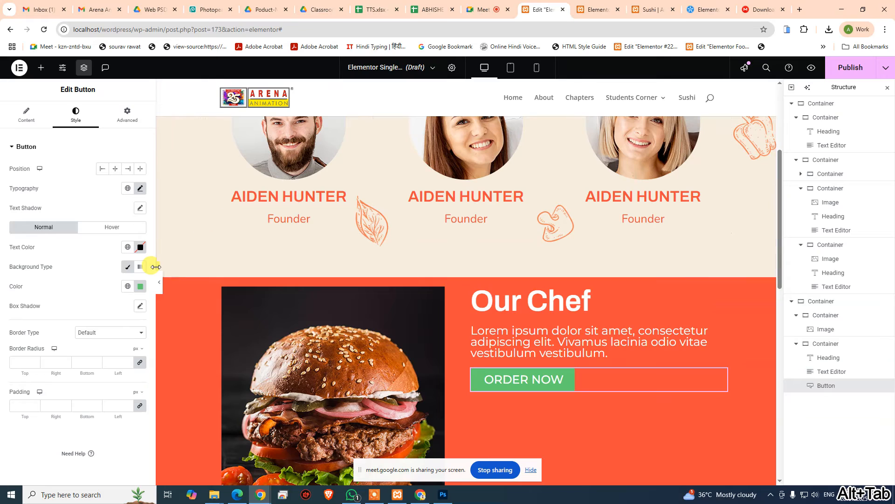
- Paste the copied hex code #f64b3c as the button's background color, keeping the Classic background type
left_click(140, 286)
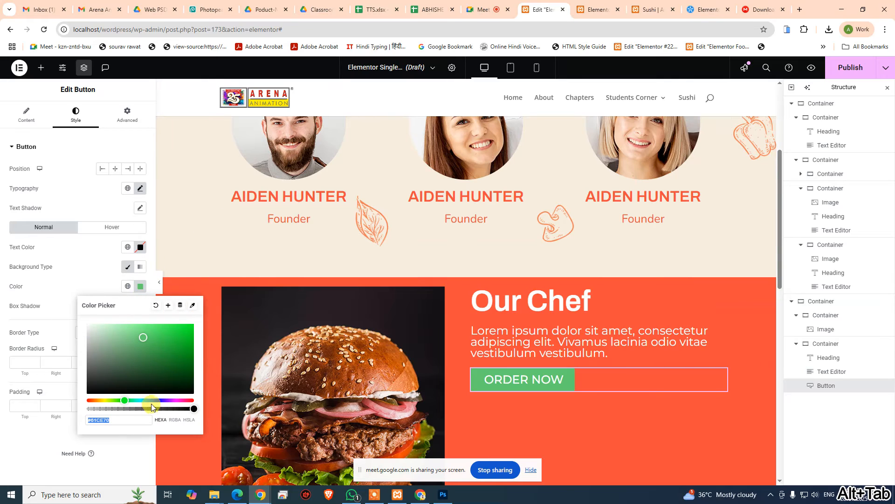
type("#")
key("ctrl+v")
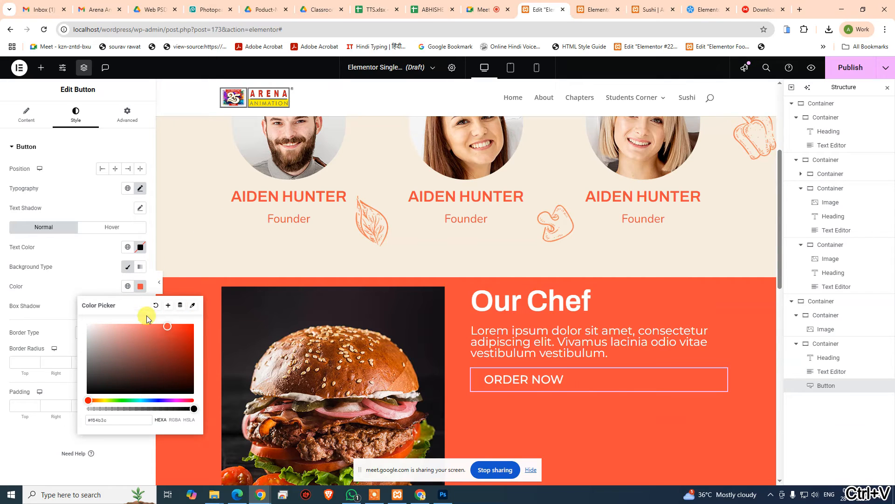
left_click(92, 280)
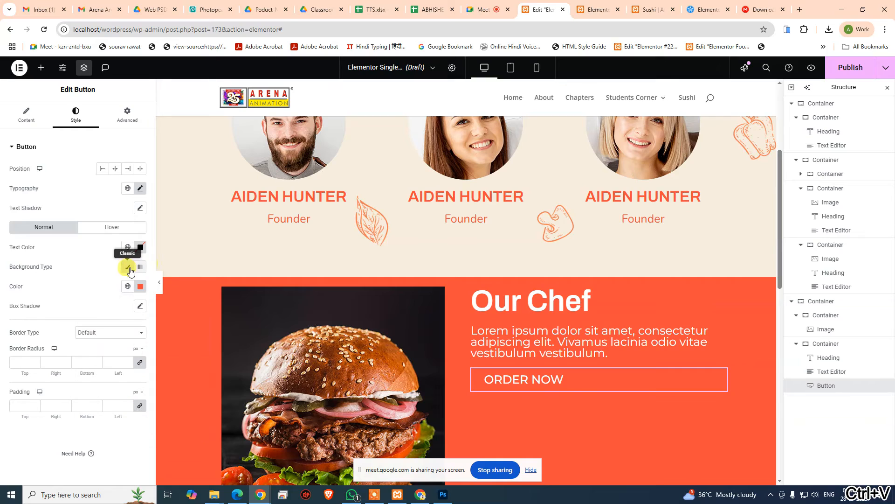
left_click(128, 266)
left_click(127, 266)
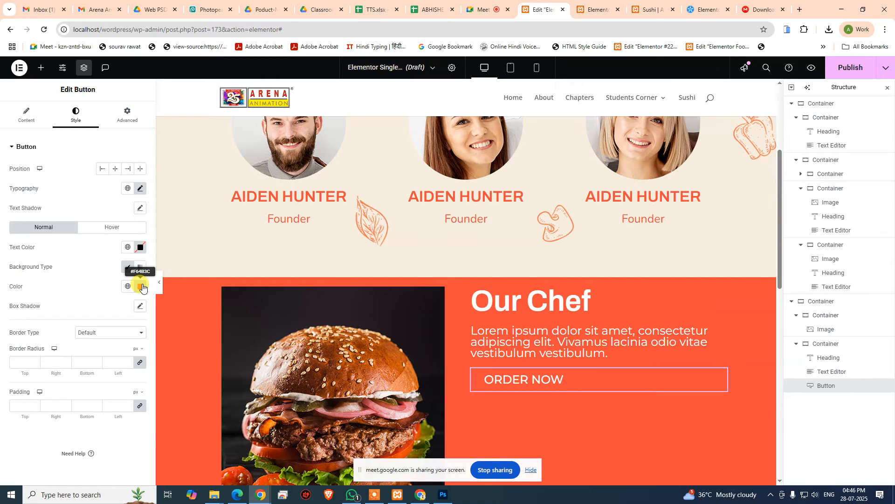
- Set the button's background color to white, #FFFFFF
left_click(141, 286)
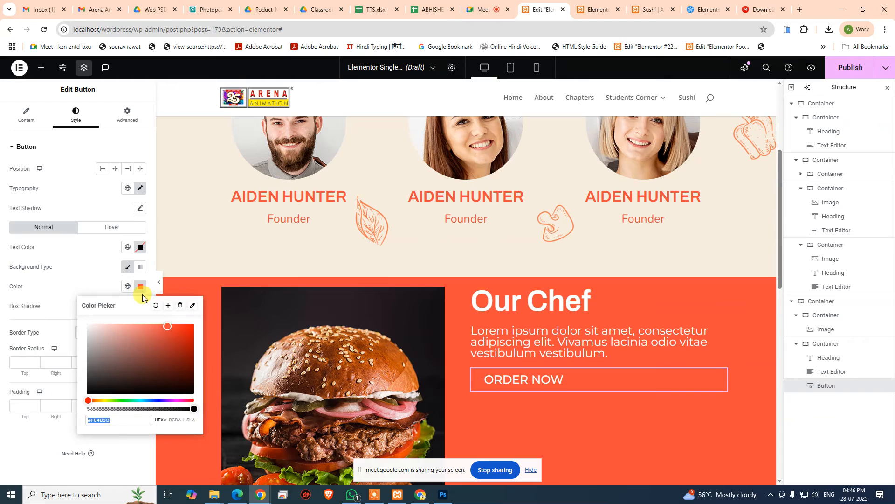
left_click_drag(102, 337, 74, 322)
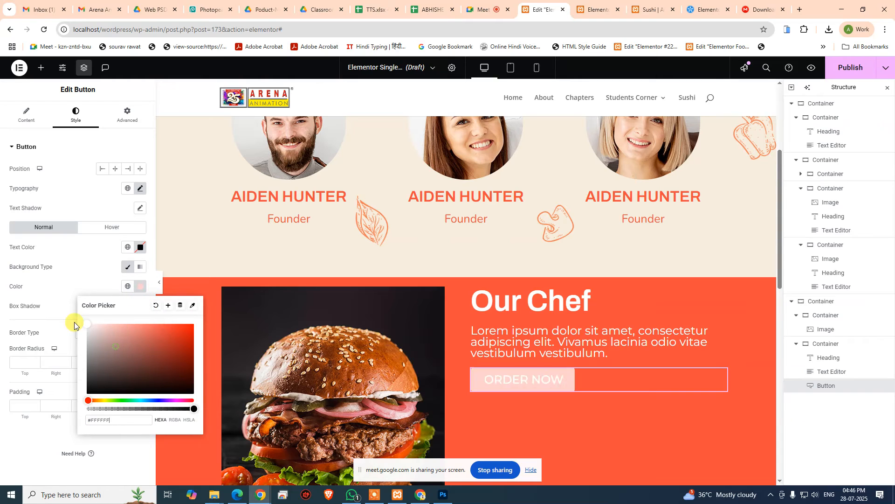
left_click(106, 271)
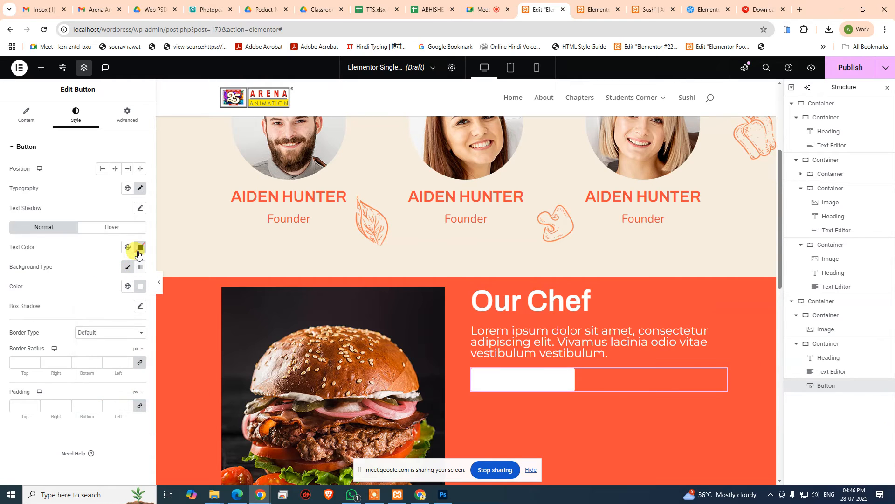
- Set the button's text color to the copied hex code #f64b3c
left_click(140, 247)
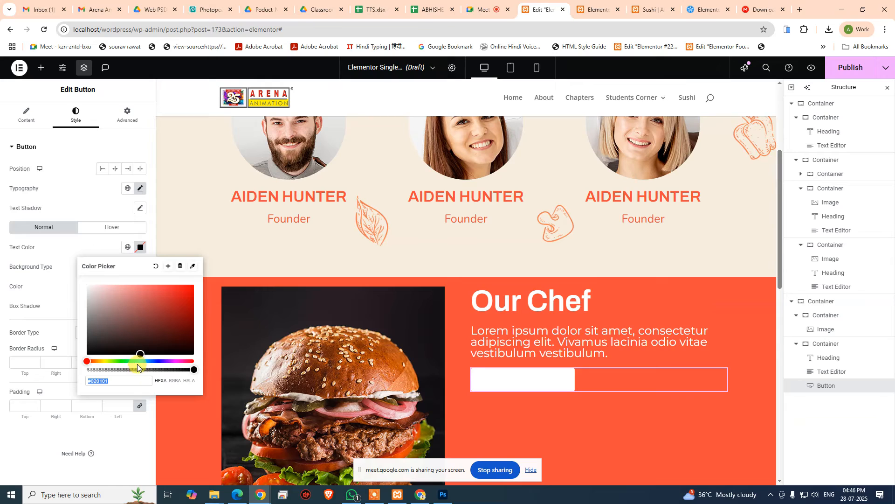
type("#")
key("ctrl+v")
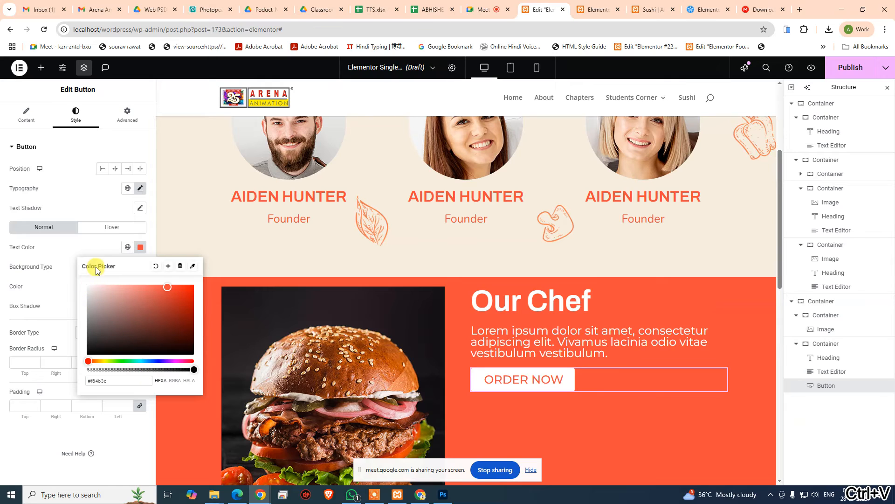
left_click(51, 279)
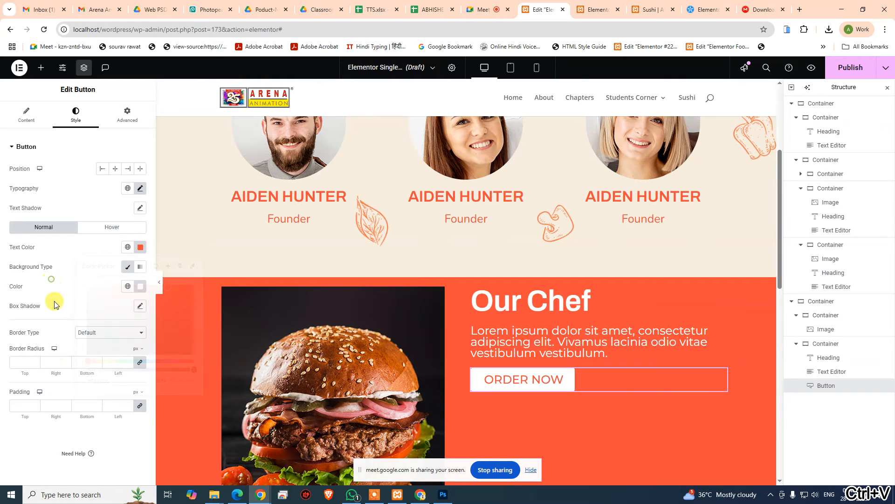
- Try a border radius of 50 on the button in px, then in em
left_click(22, 360)
type("50")
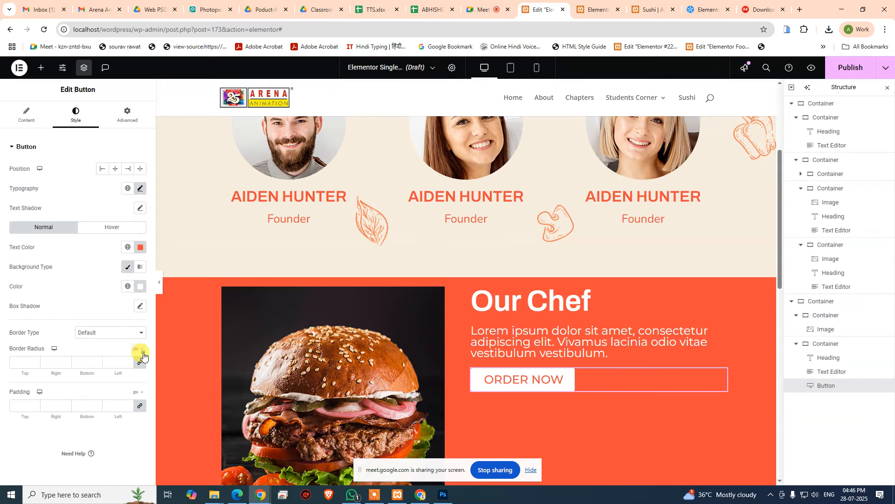
left_click(140, 351)
left_click(135, 376)
left_click(35, 364)
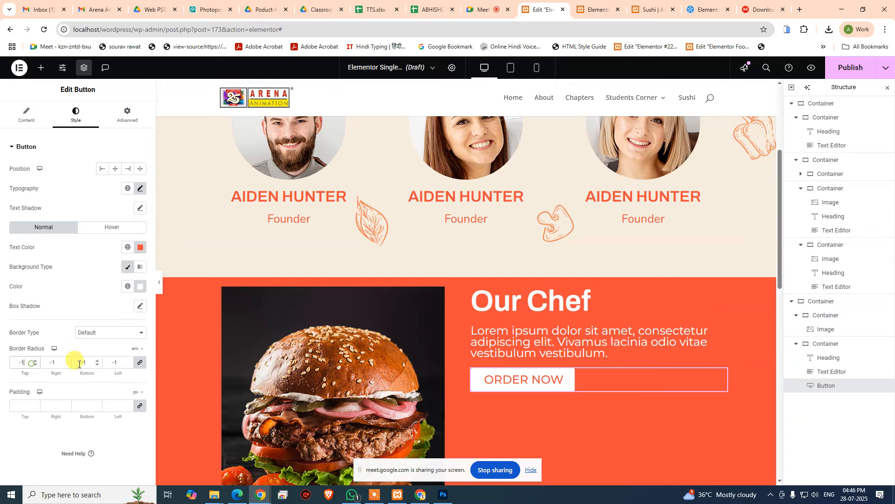
type("5050")
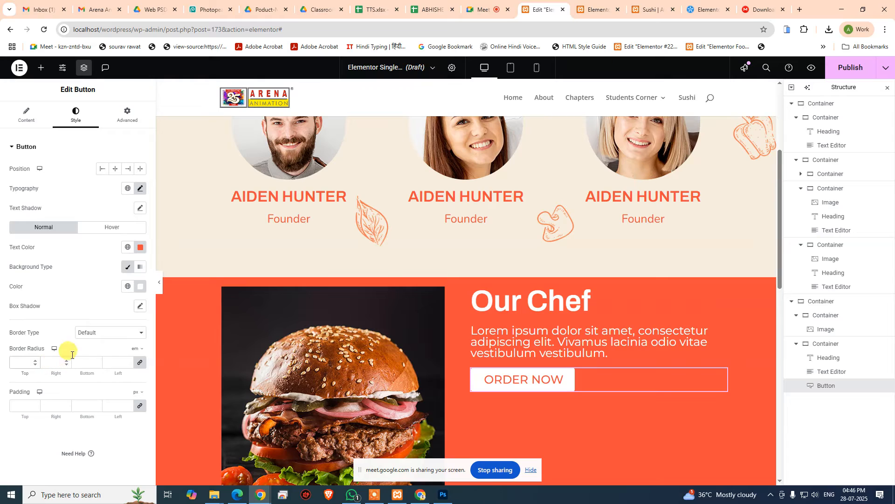
- Change the button's border radius unit to rem and set all four corners to 50
left_click(135, 348)
left_click(21, 362)
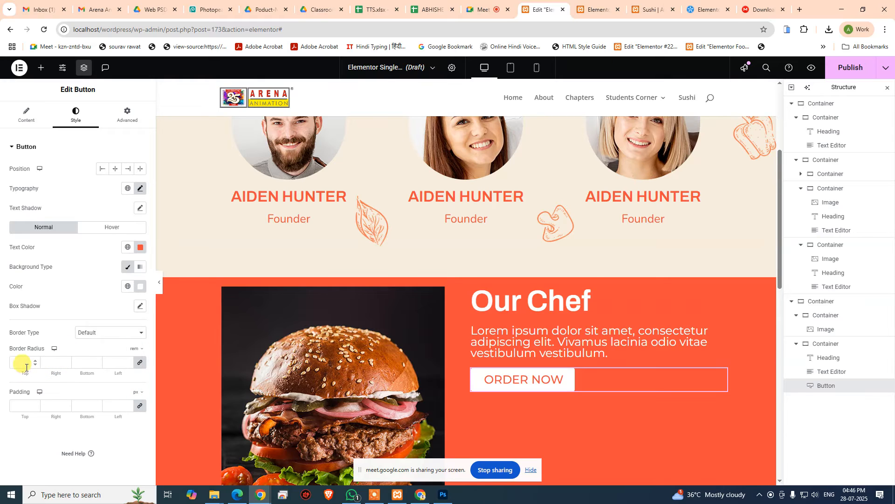
type("50")
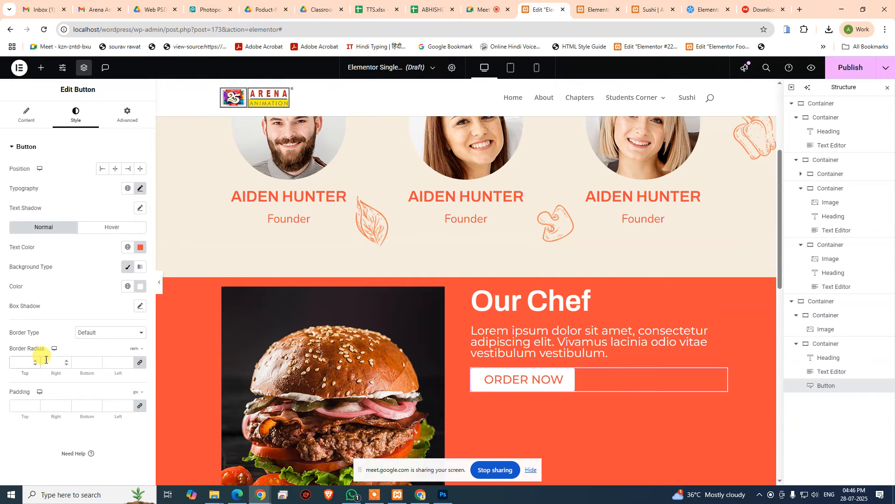
type("50")
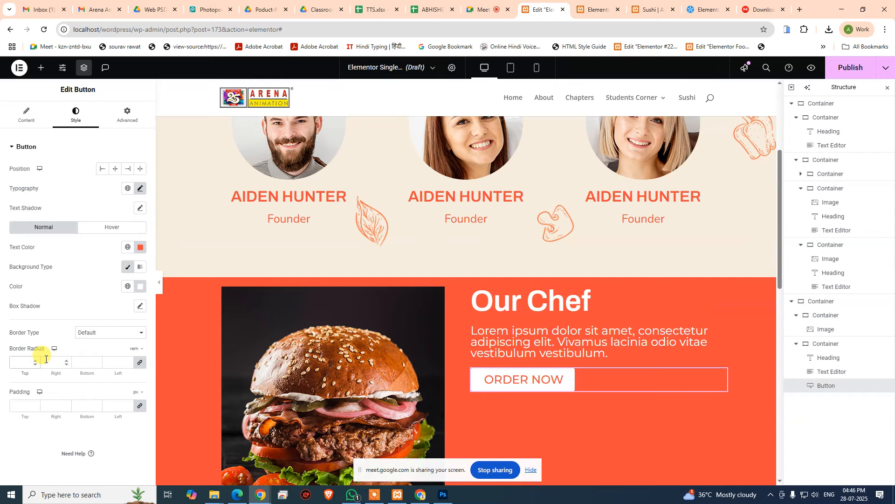
type("50")
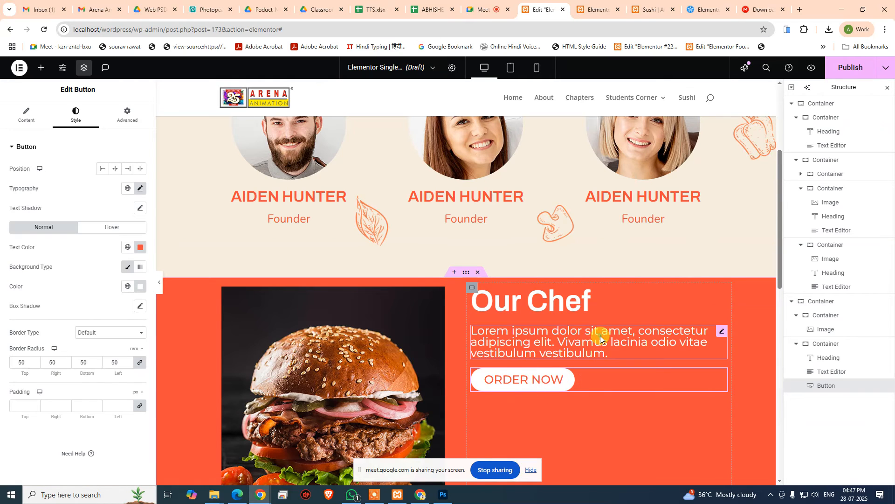
- Switch to Photoshop, accept the open text color, and edit the paragraph under Best Burger, replacing its missing font with the default
left_click(653, 331)
key("alt+Tab")
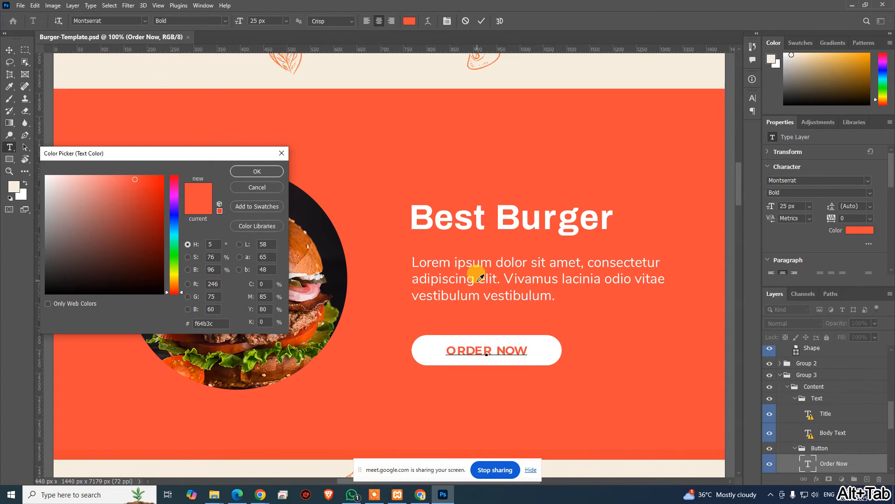
key("Return")
left_click(487, 261)
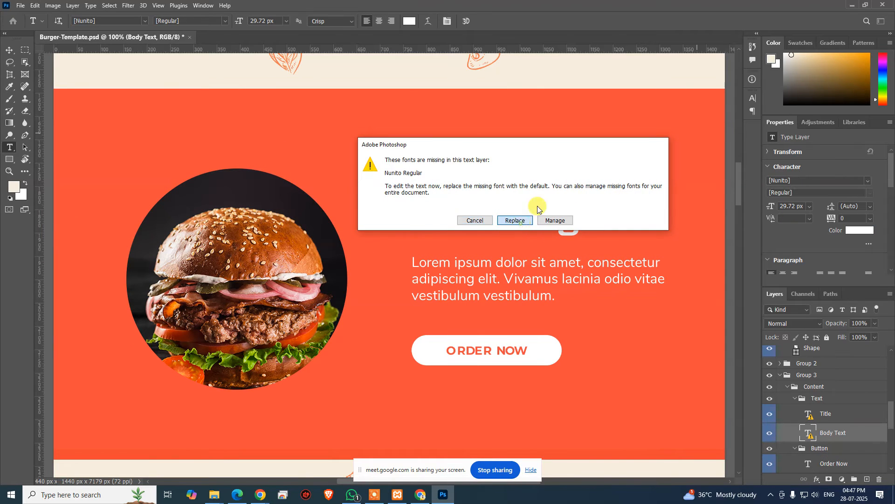
key("Return")
- Select all of the Best Burger paragraph's text and display its detailed character settings
key("ctrl+a")
left_click(752, 79)
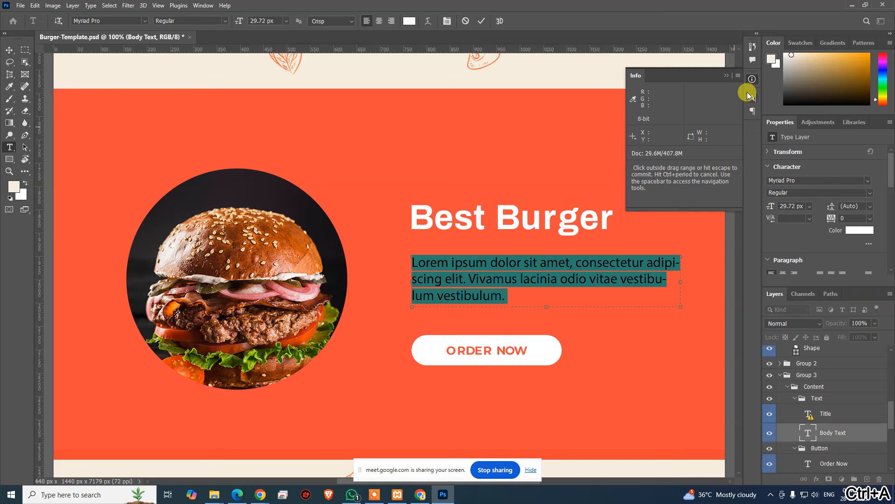
left_click(751, 98)
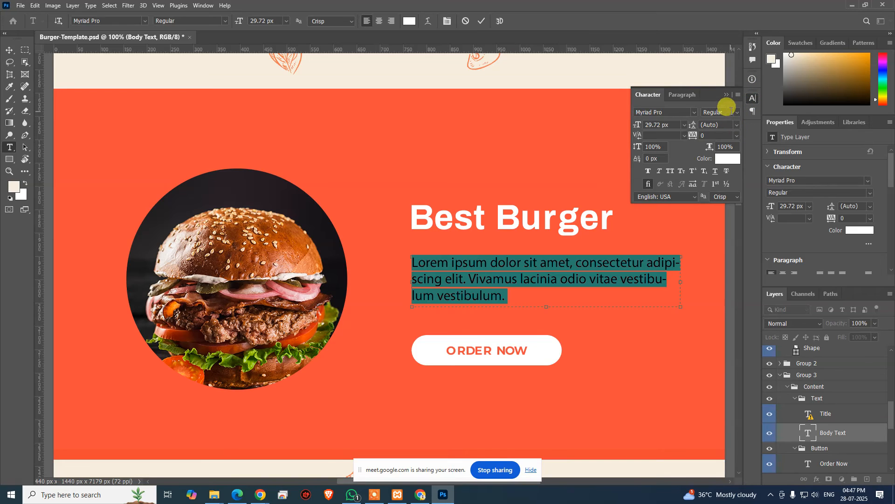
- Switch back to Elementor, set the paragraph's font size to 29 px and line height to 30 px, and compare it with the Photoshop design
key("alt+Tab")
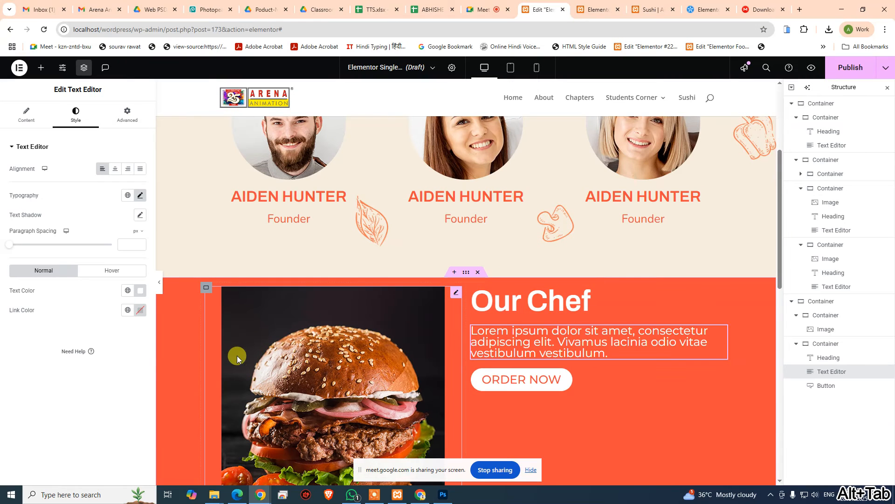
left_click(140, 195)
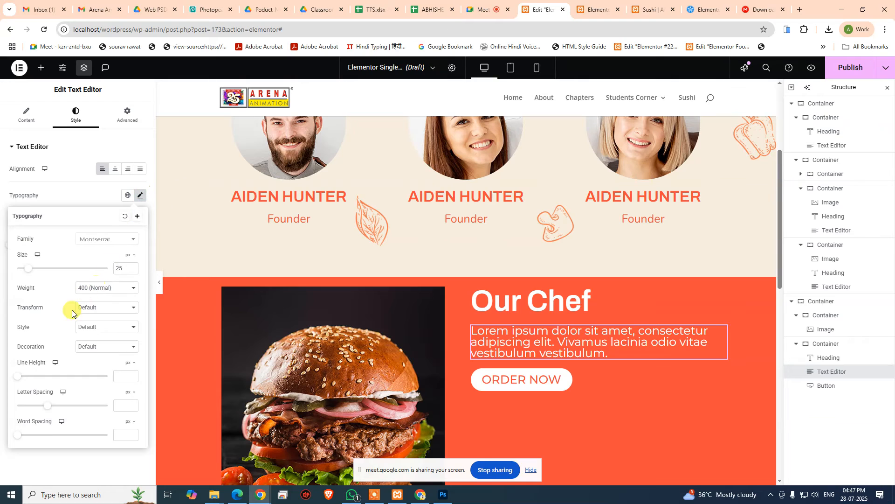
left_click(120, 267)
type("29")
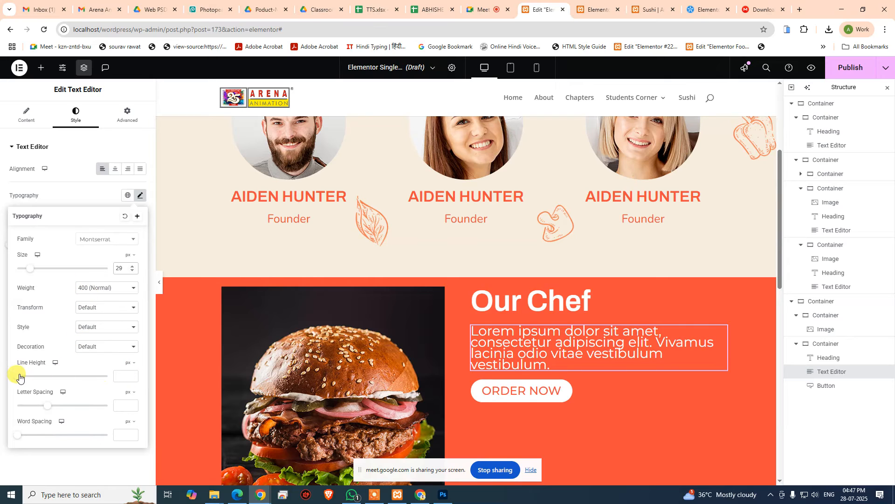
left_click_drag(18, 376, 49, 376)
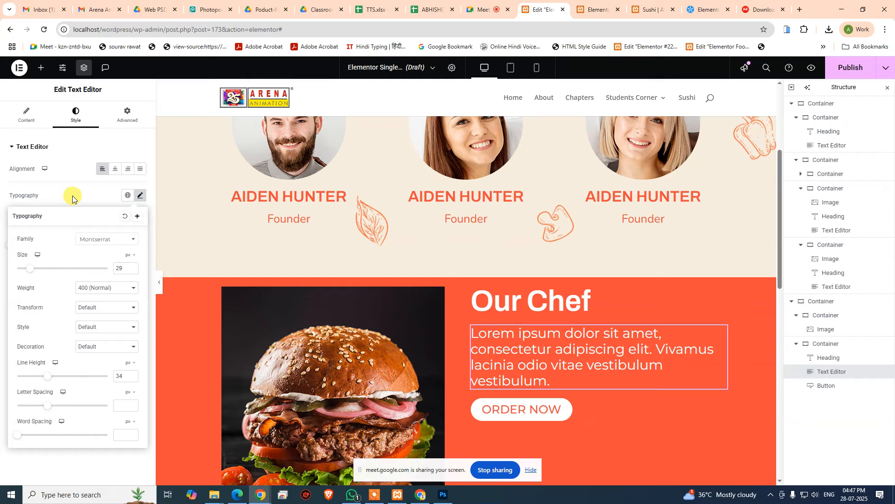
type("30")
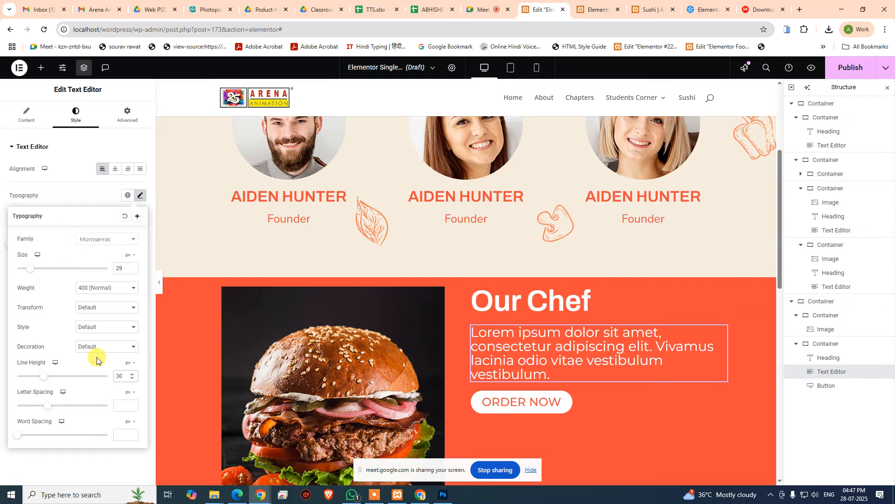
key("alt+Tab")
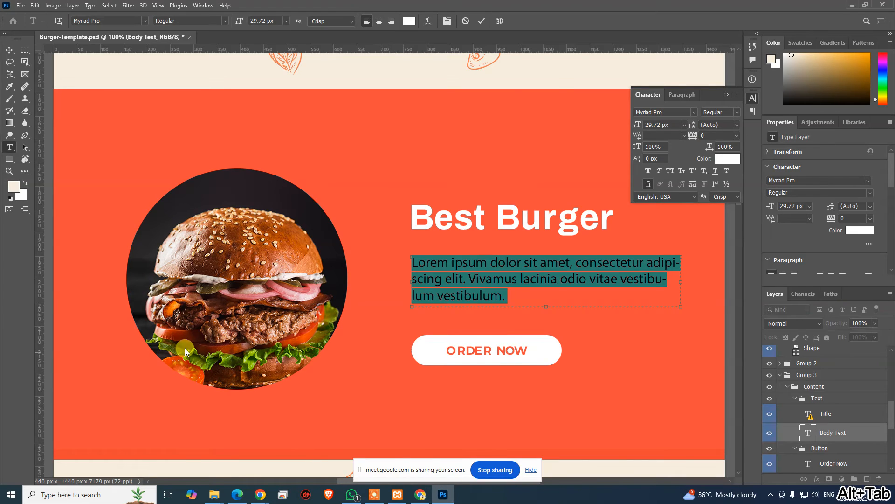
key("alt+Tab")
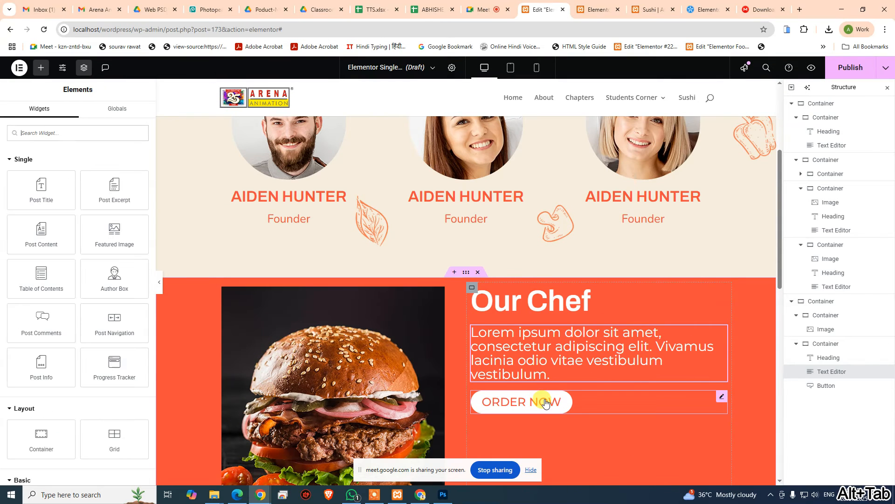
- Give the order now button unlinked padding of 0 px top and bottom and 50 px on the left and right
left_click(691, 400)
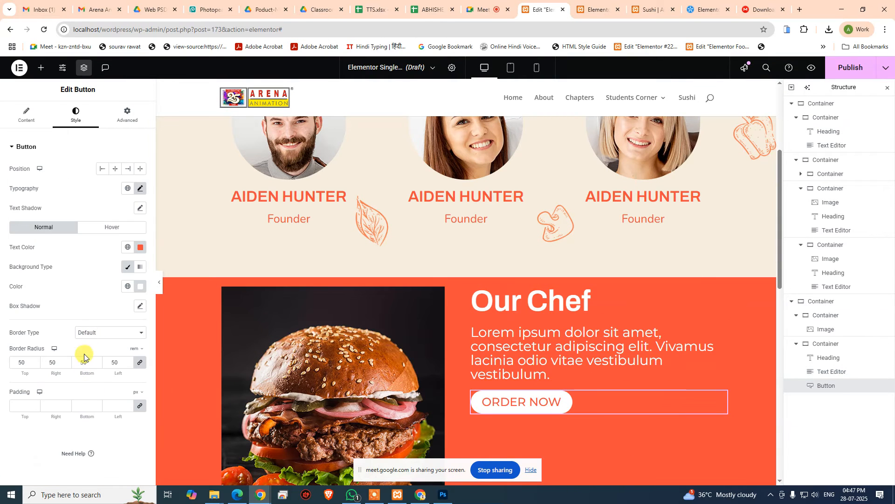
left_click(26, 404)
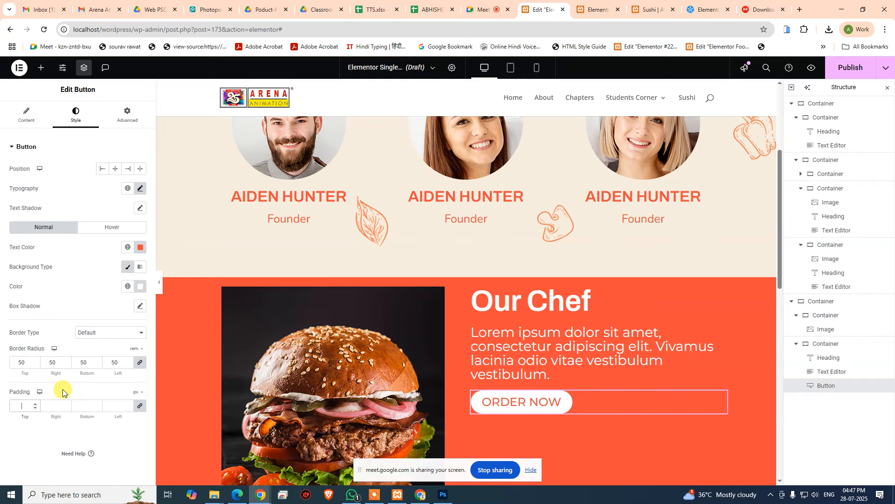
type("0")
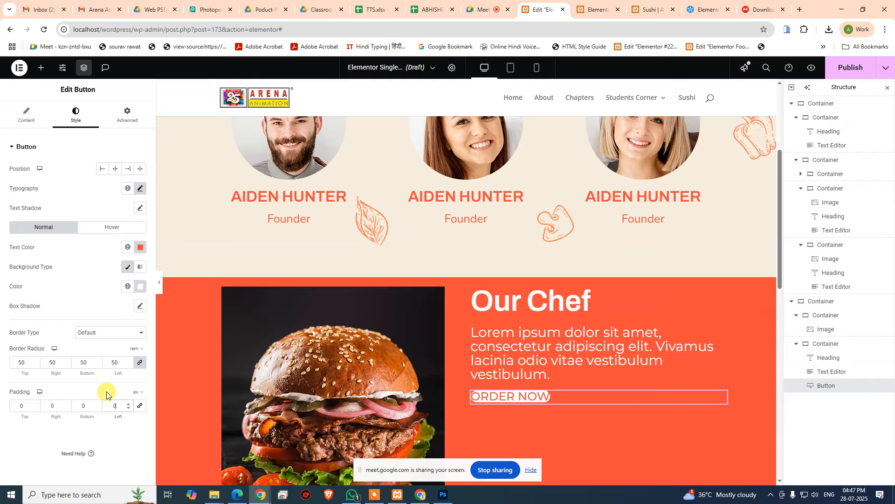
type("50")
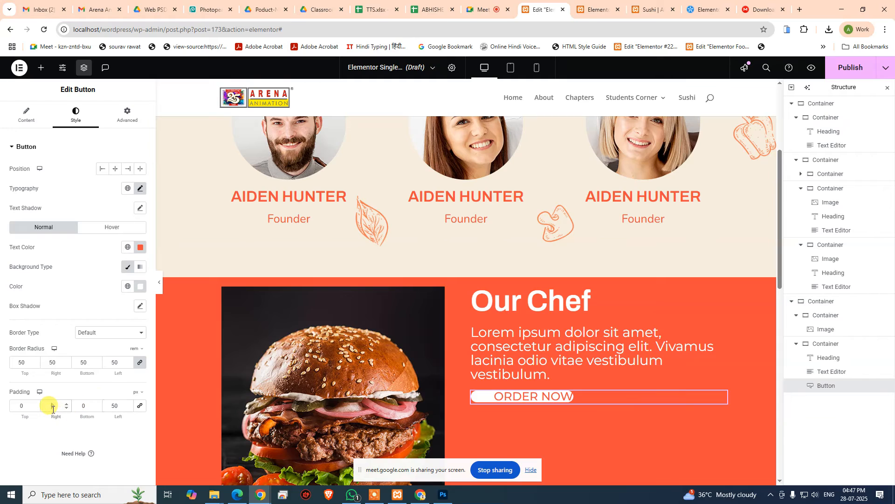
type("50")
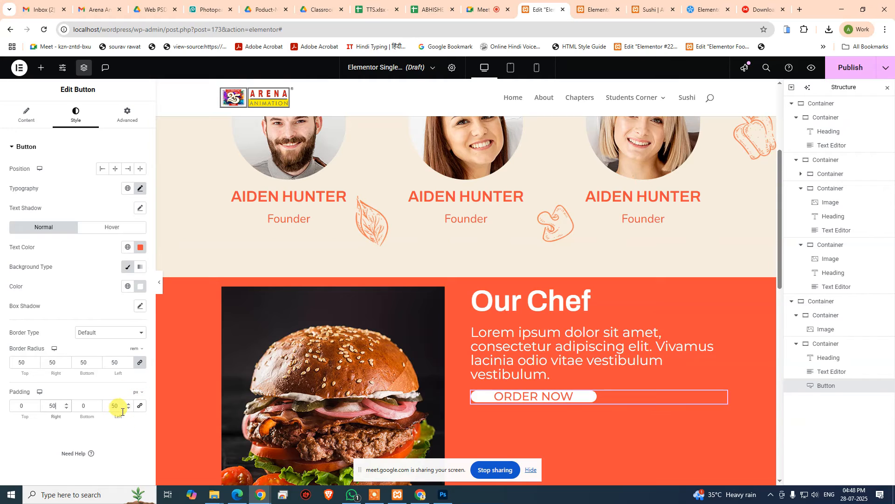
- Try 50 px of top and bottom padding on the order now button
left_click(14, 406)
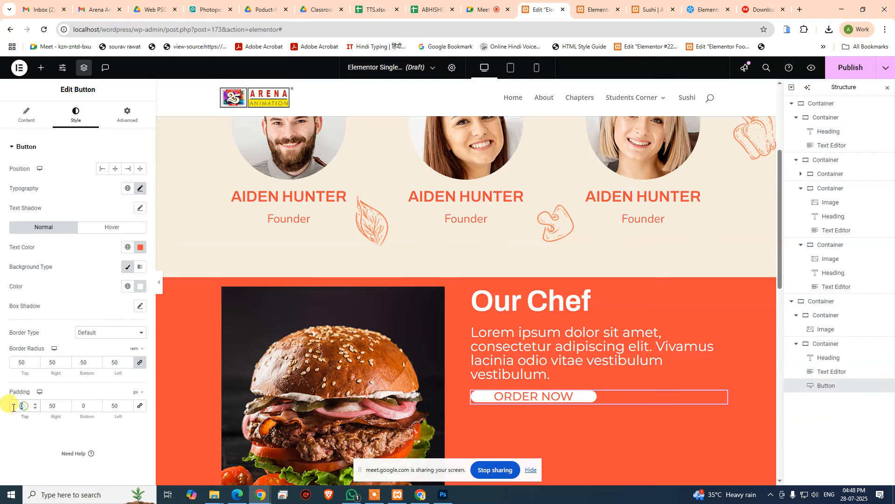
type("50")
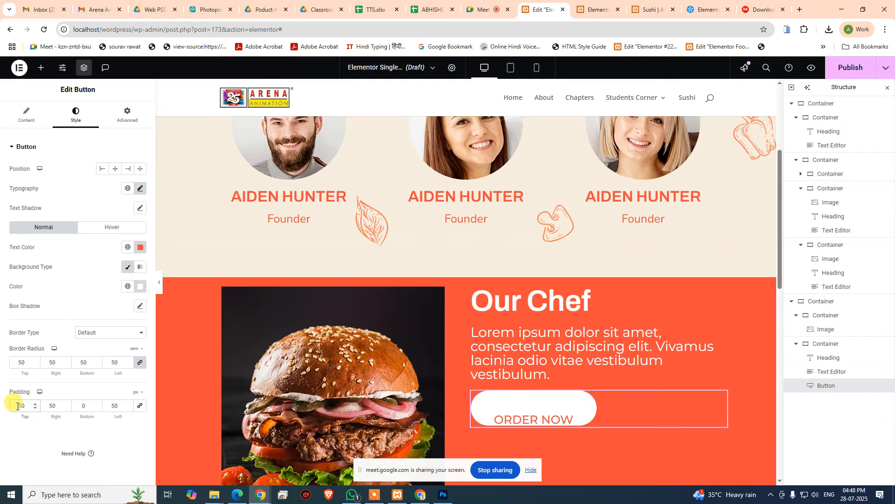
left_click(17, 406)
type("3")
key("ctrl+z")
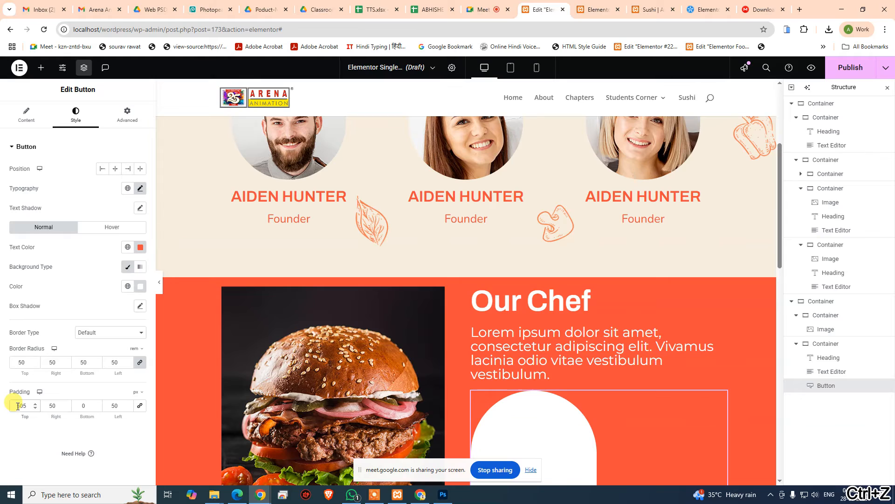
double_click(82, 405)
type("50")
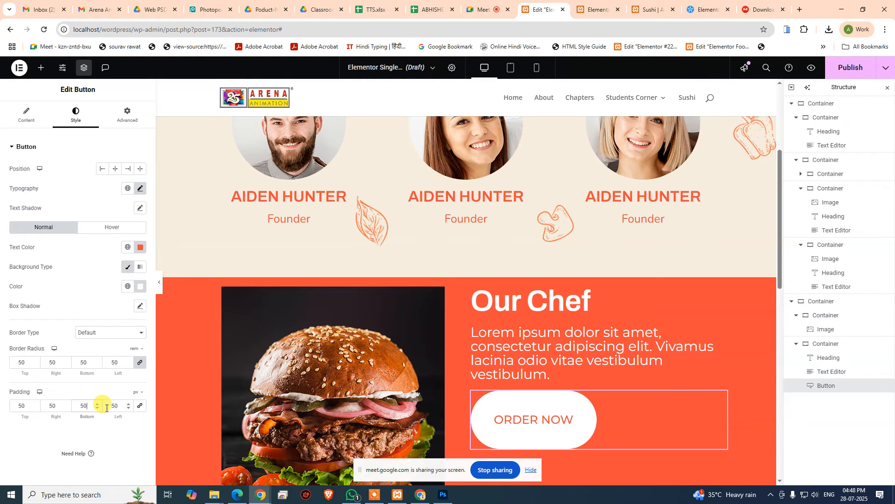
- Try reducing the button's top and bottom padding to 10 px
double_click(22, 405)
type("10")
left_click(89, 407)
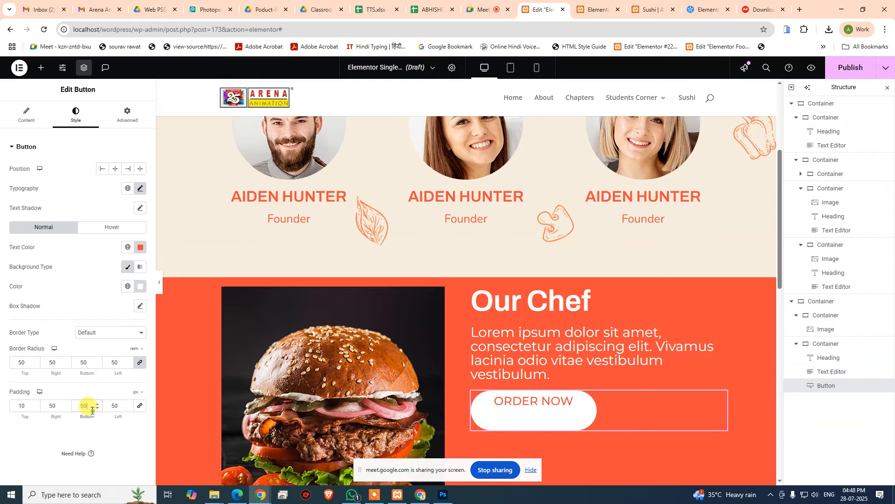
double_click(89, 406)
type("10")
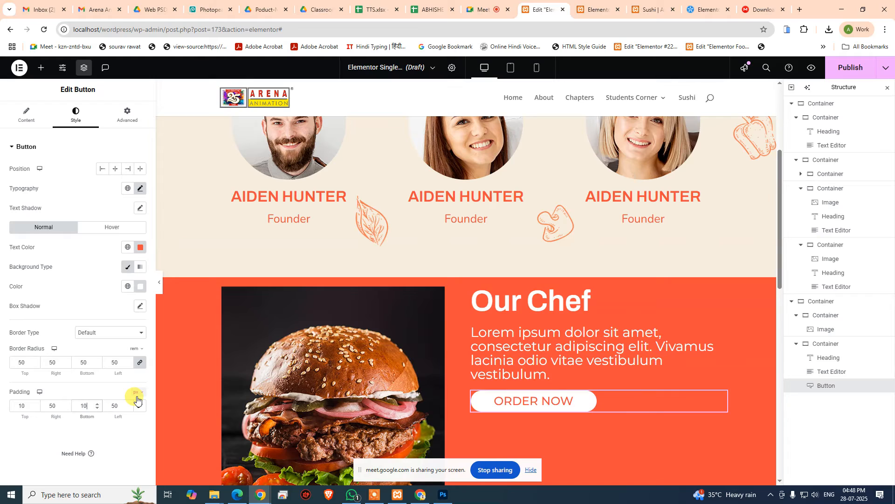
- Set the order now button's bottom and top padding to 15 px each
key("BackSpace")
type("5")
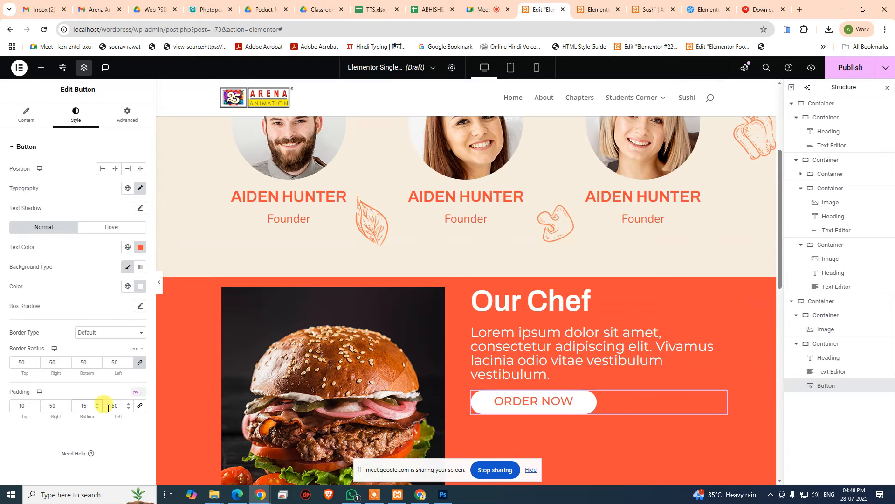
left_click(35, 404)
left_click(15, 406)
key("BackSpace")
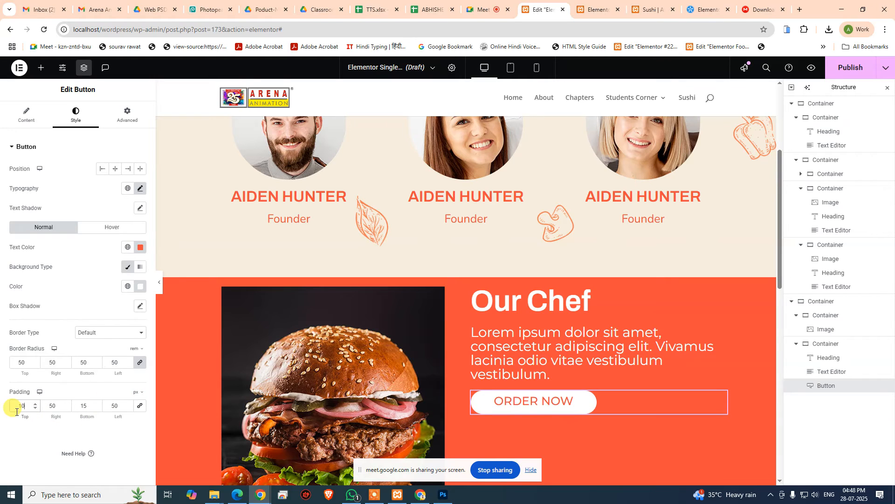
type("3")
key("BackSpace")
type("5")
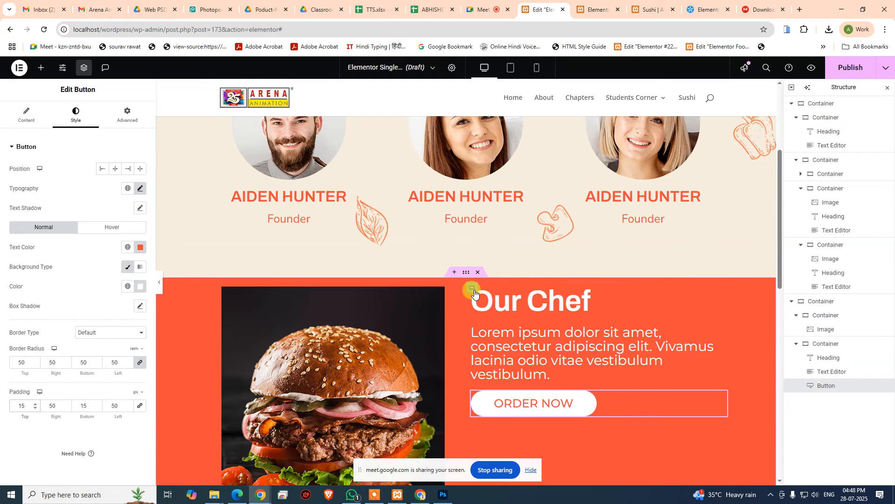
- Try centered item alignment on the text column's container, undo it, and justify the container's content to the center instead
left_click(477, 290)
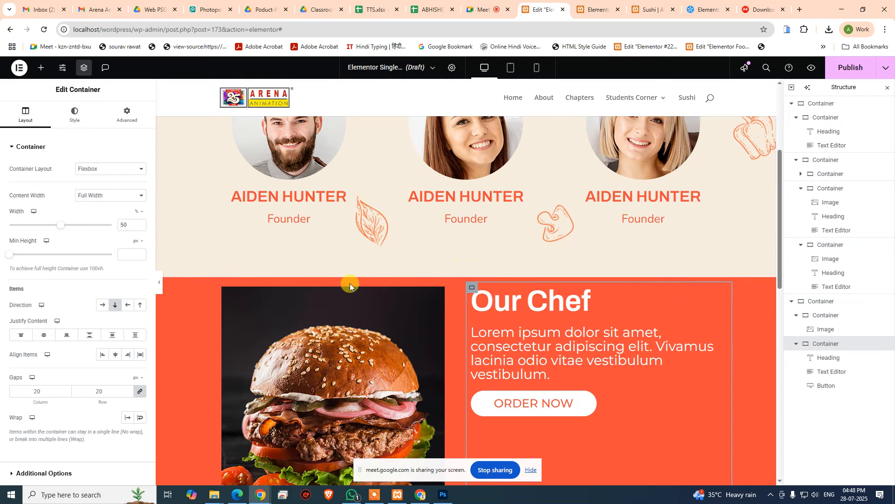
left_click(116, 356)
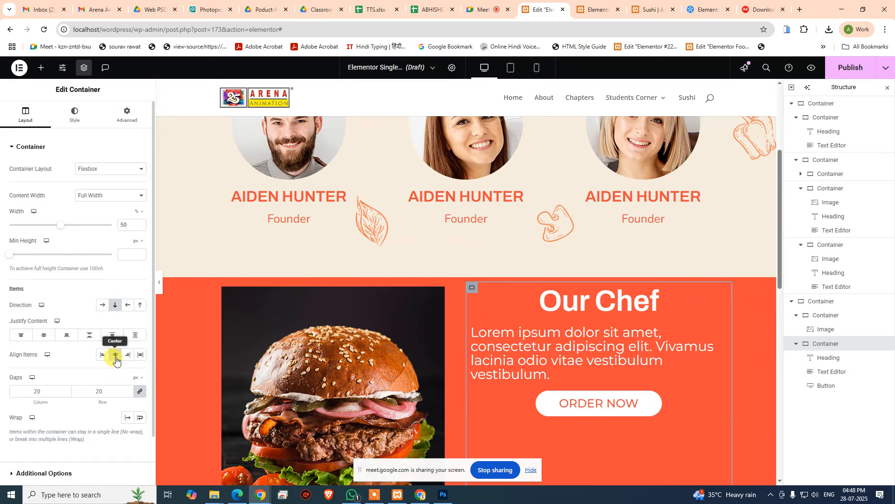
key("ctrl+z")
key("ctrl+z")
key("ctrl+z")
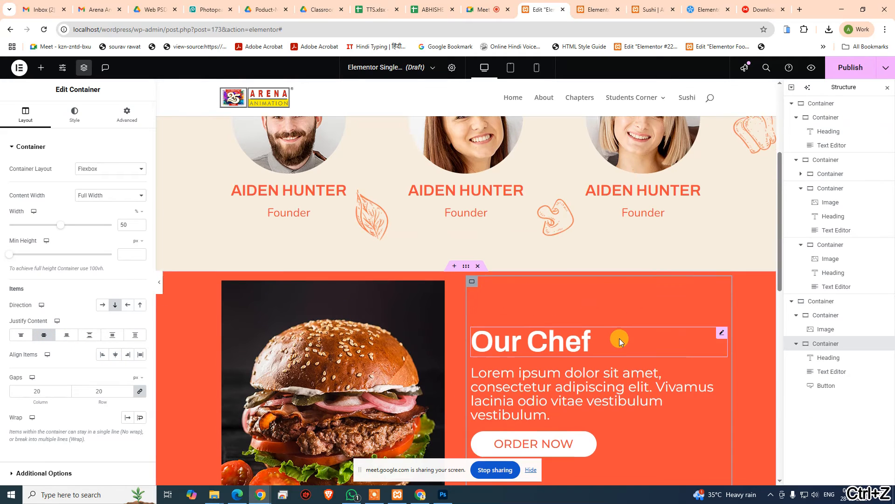
scroll(620, 340, "down", 2)
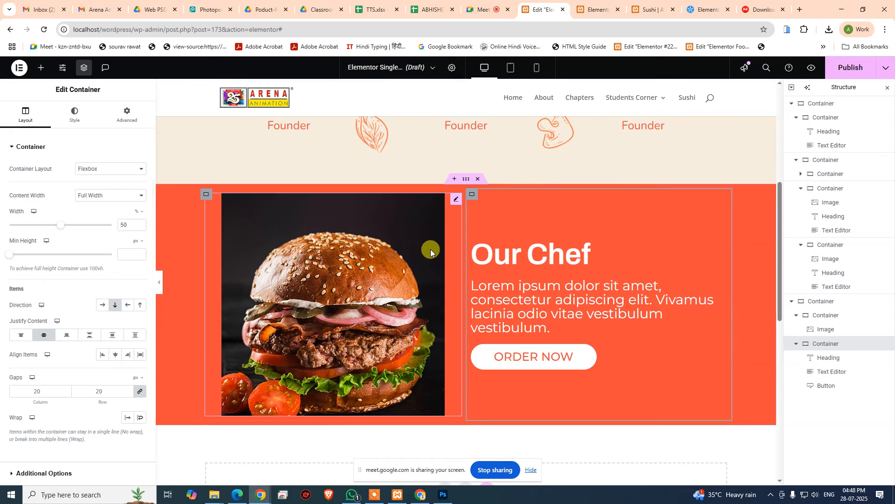
- Make the burger image circular with a border radius of 50 rem on all corners
left_click(323, 259)
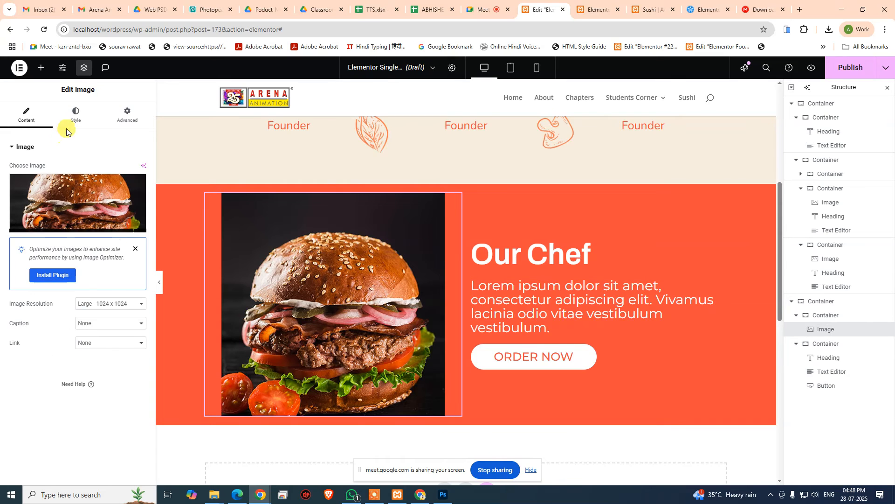
left_click(75, 115)
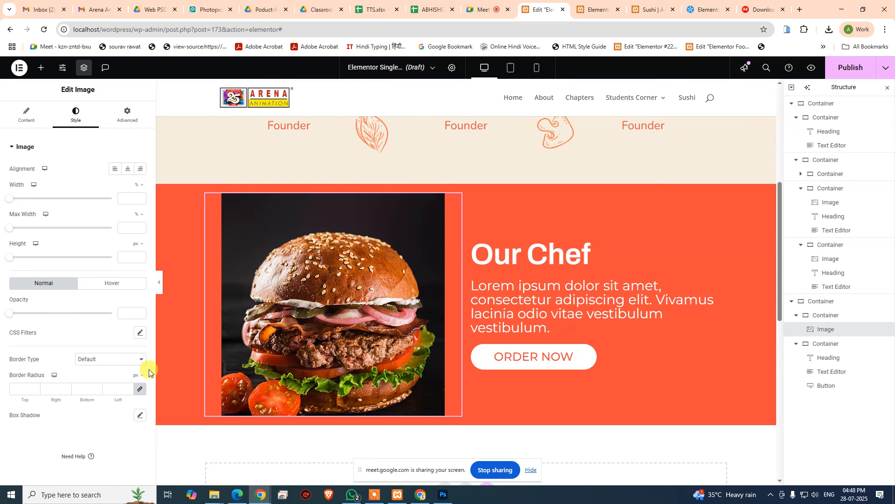
mouse_move(136, 375)
left_click(136, 417)
left_click(37, 389)
type("50")
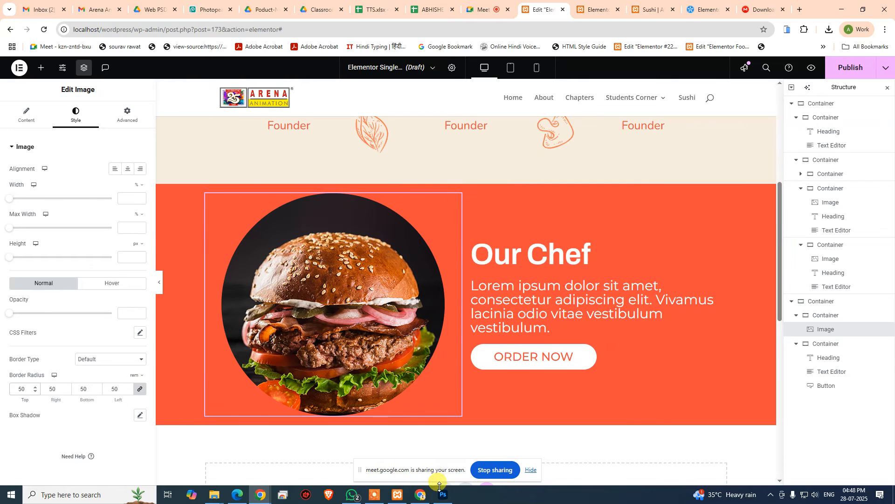
- Switch to Photoshop, select the orange background shape to check its dimensions and spacing around the burger, and return to Elementor
left_click(443, 495)
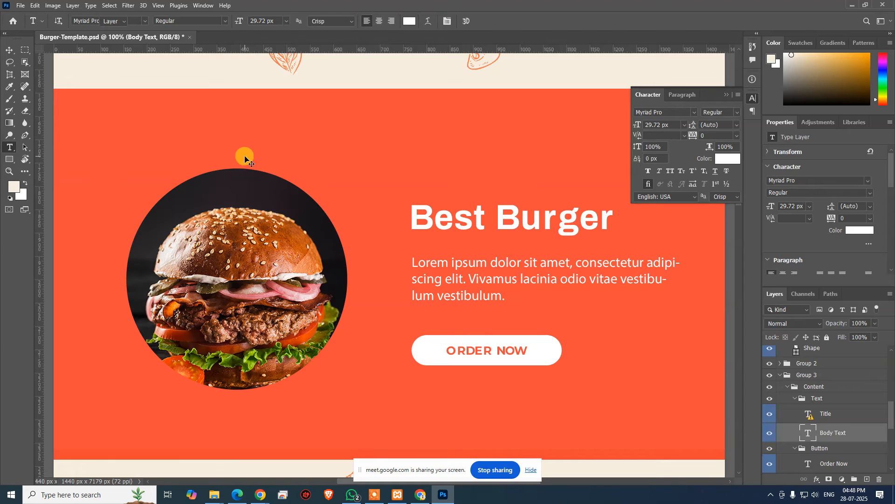
key("v")
left_click(243, 114)
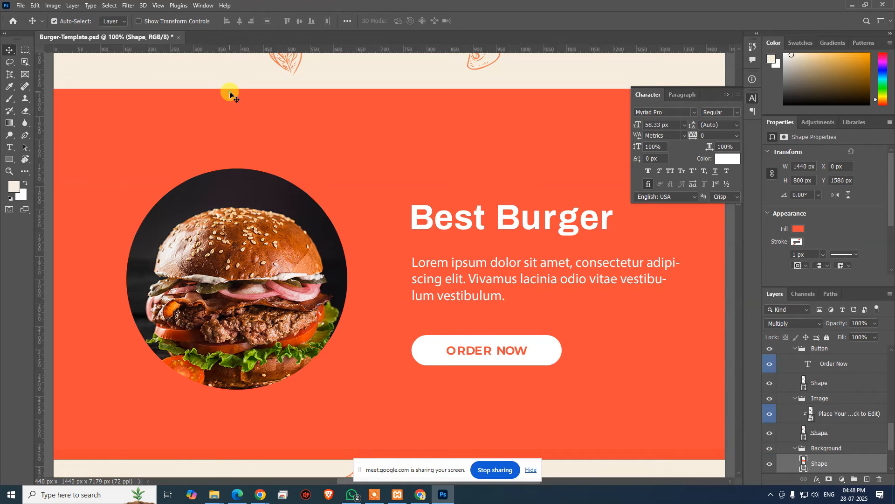
key("ctrl")
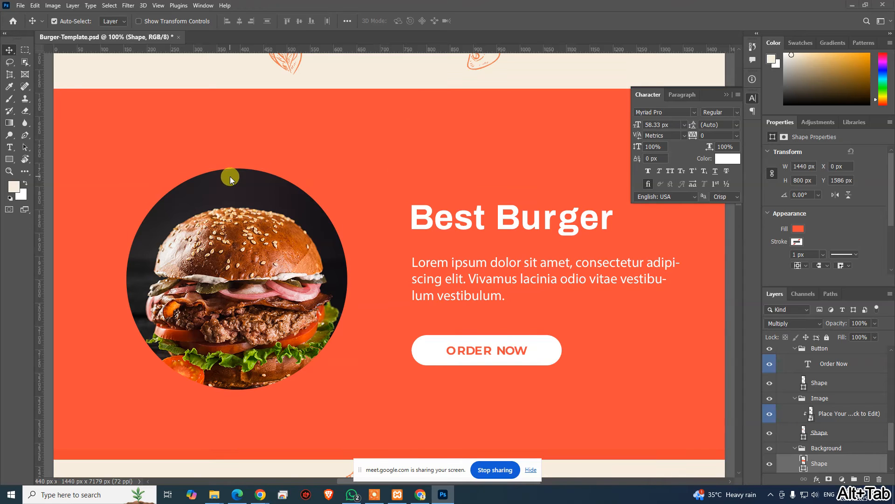
key("alt+Tab")
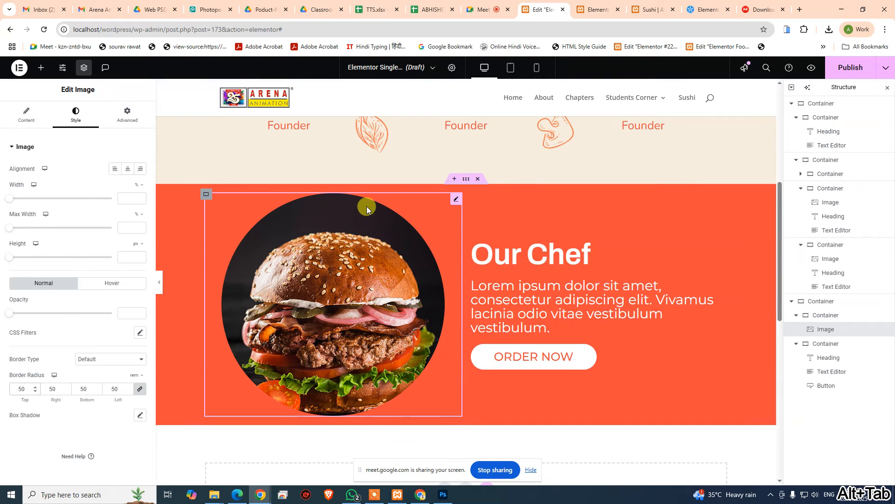
- Set the burger section's outer container padding to 150 px on all sides, checking the spacing against the Photoshop design
left_click(819, 302)
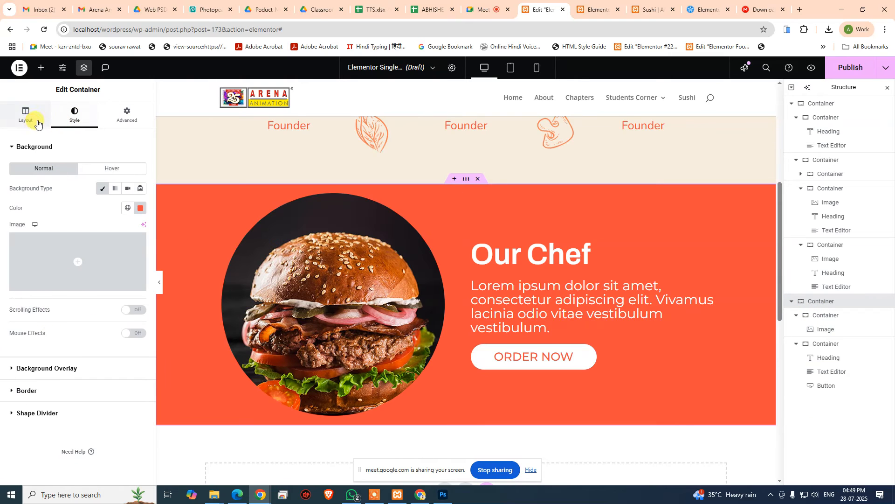
left_click(26, 114)
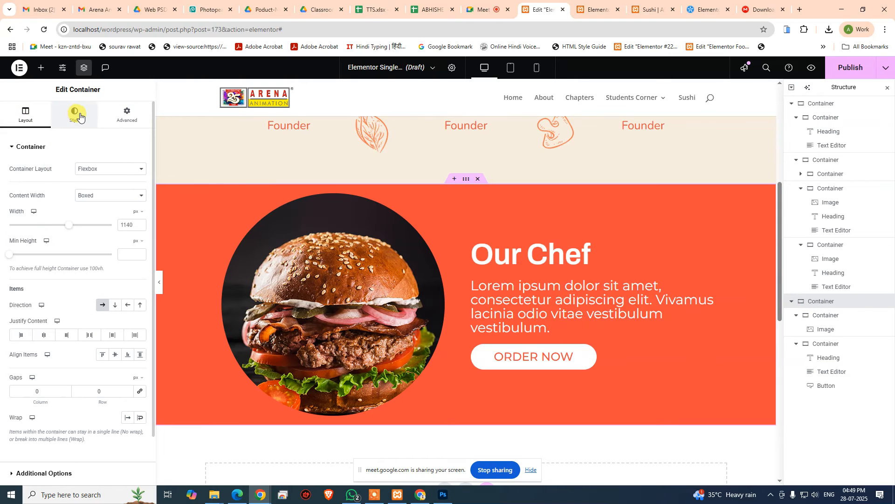
left_click(117, 118)
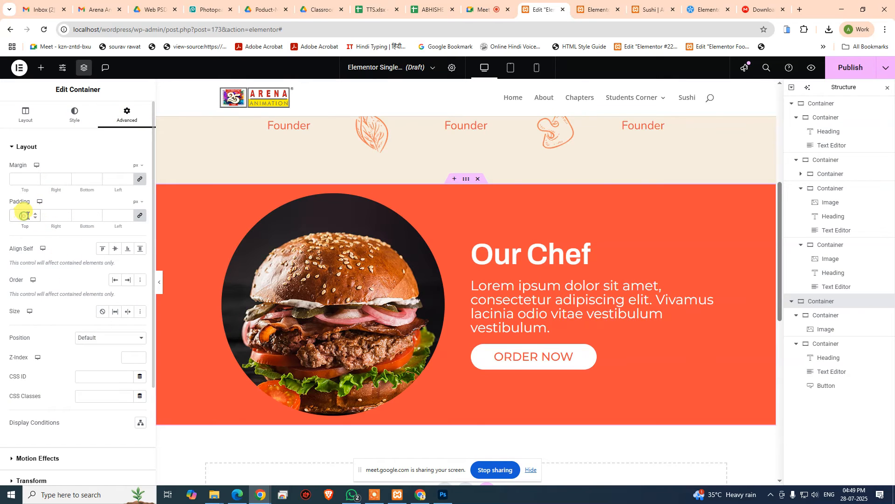
key("alt+Tab")
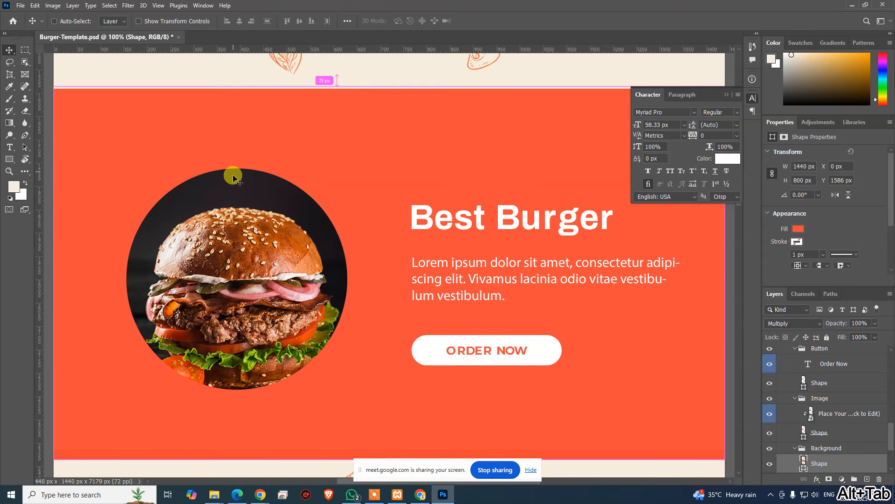
key("alt+Tab")
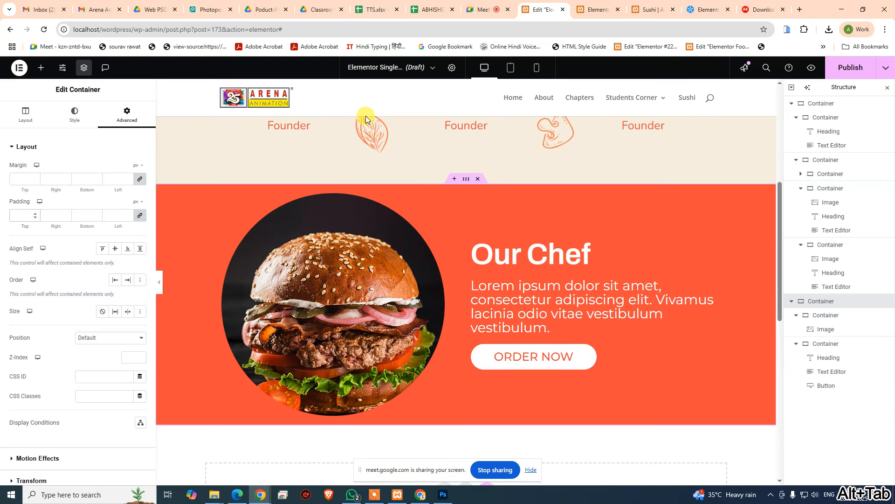
type("150")
scroll(725, 190, "down", 1)
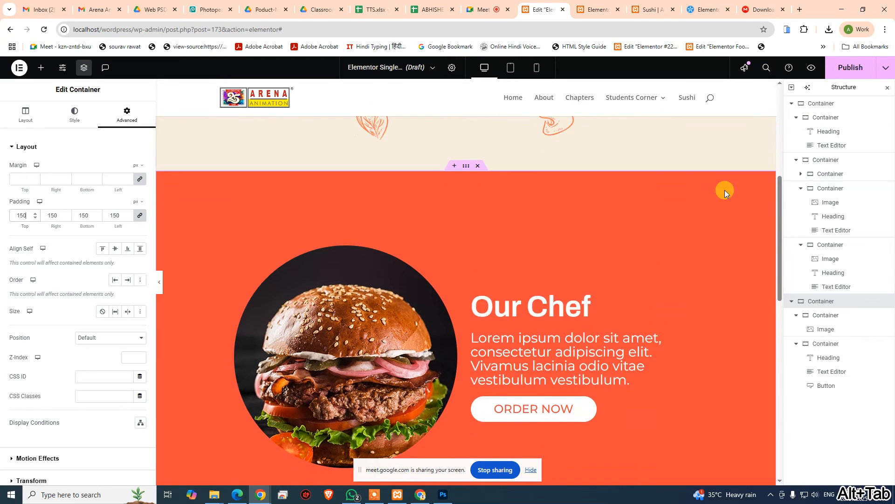
scroll(309, 278, "down", 5)
scroll(456, 219, "up", 4)
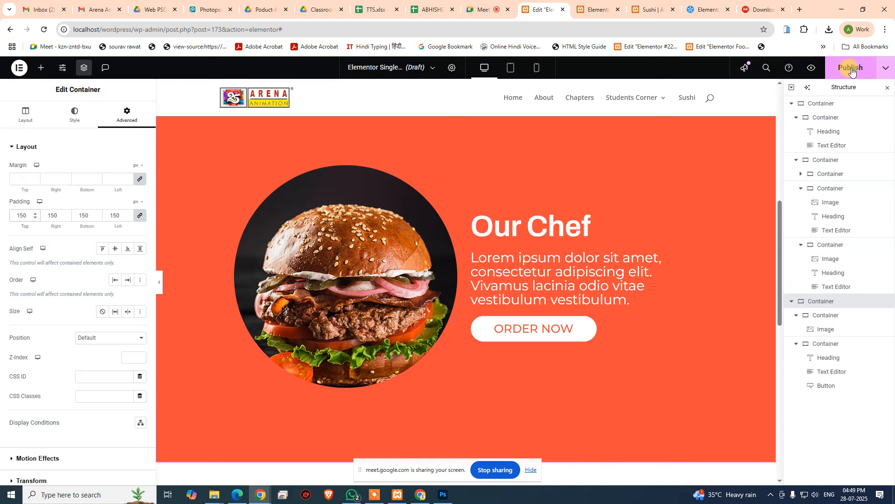
- Reload the template preview page, check how the burger section displays there, and return to the Elementor editor
left_click(601, 8)
left_click(651, 9)
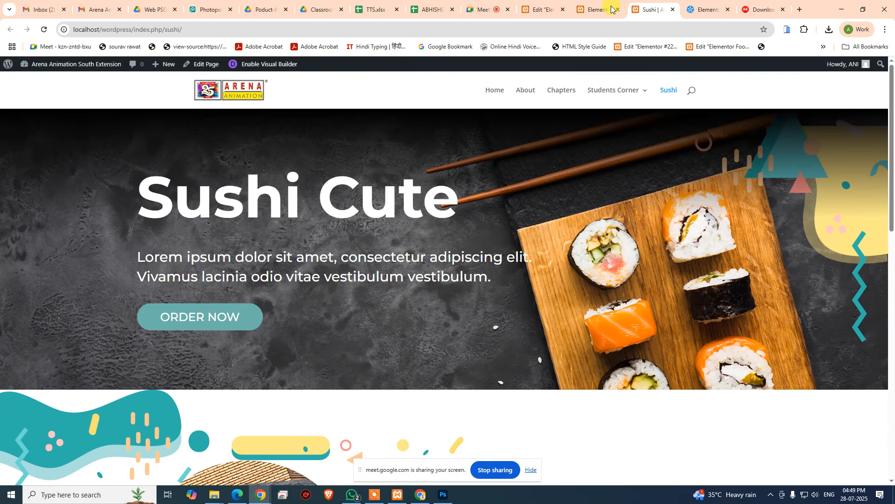
left_click(597, 9)
left_click(44, 29)
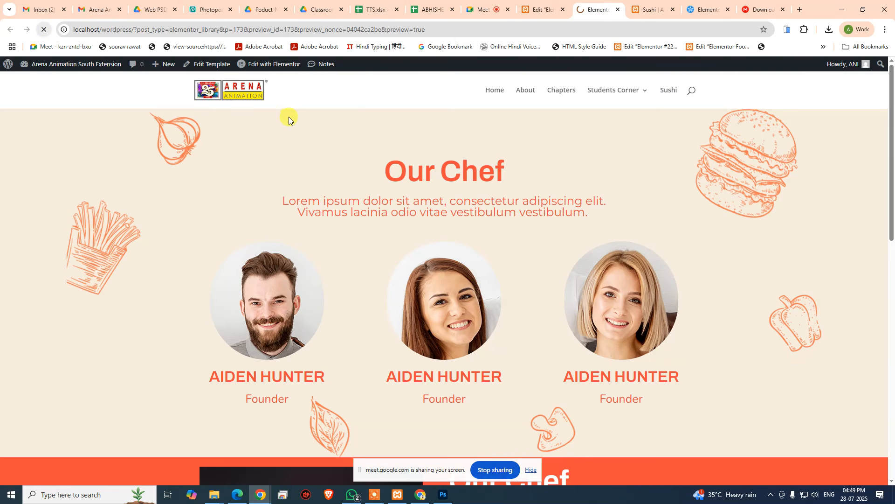
scroll(339, 212, "down", 10)
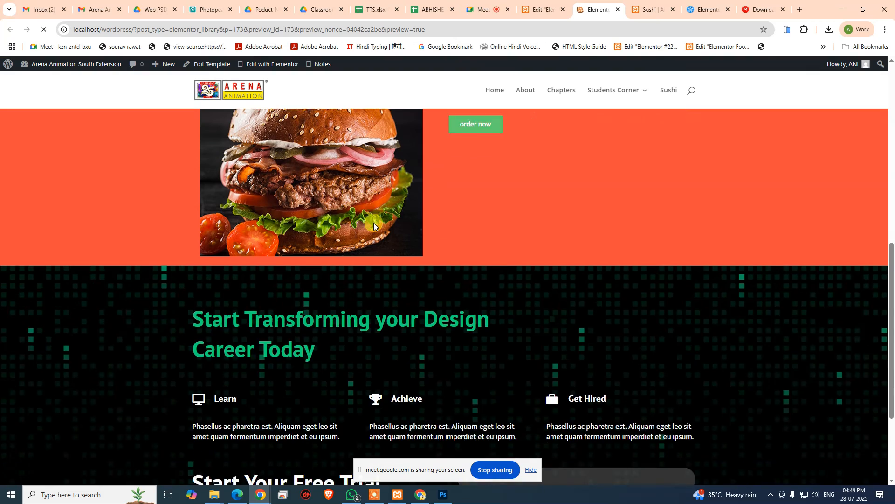
scroll(374, 222, "up", 7)
left_click(541, 8)
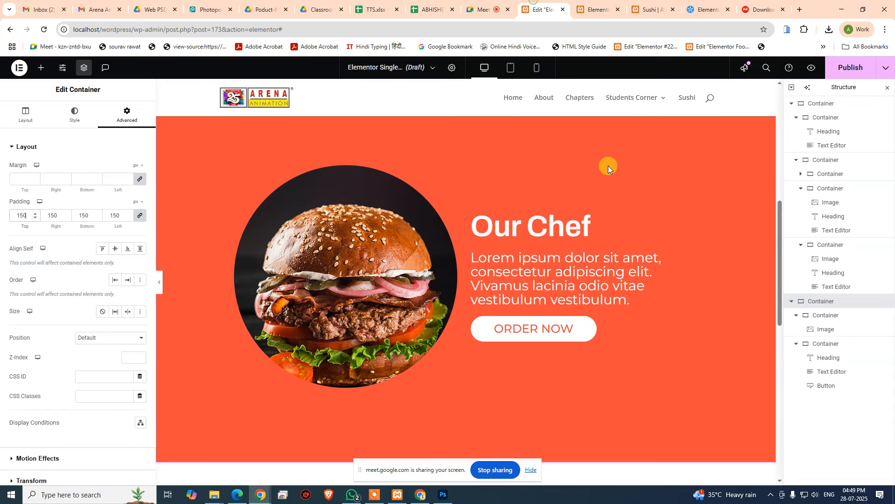
- Publish the template with the Include, Pages, All condition and review the burger section in the preview
left_click(843, 69)
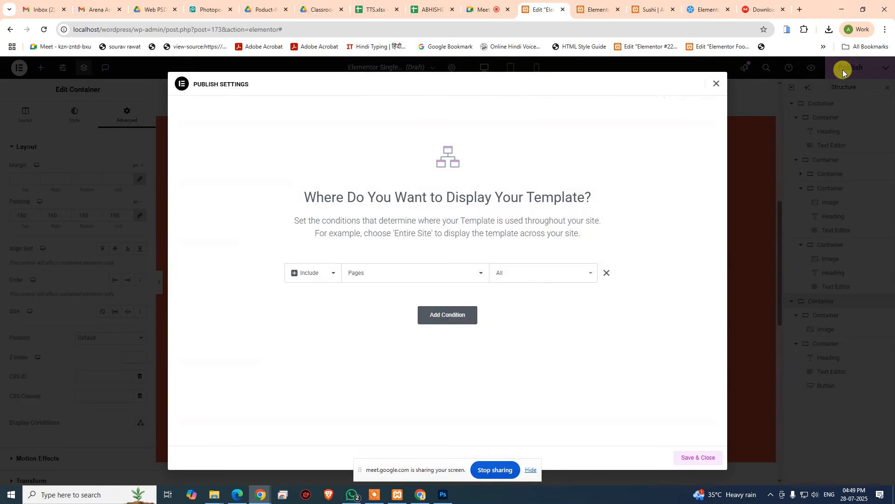
left_click(682, 457)
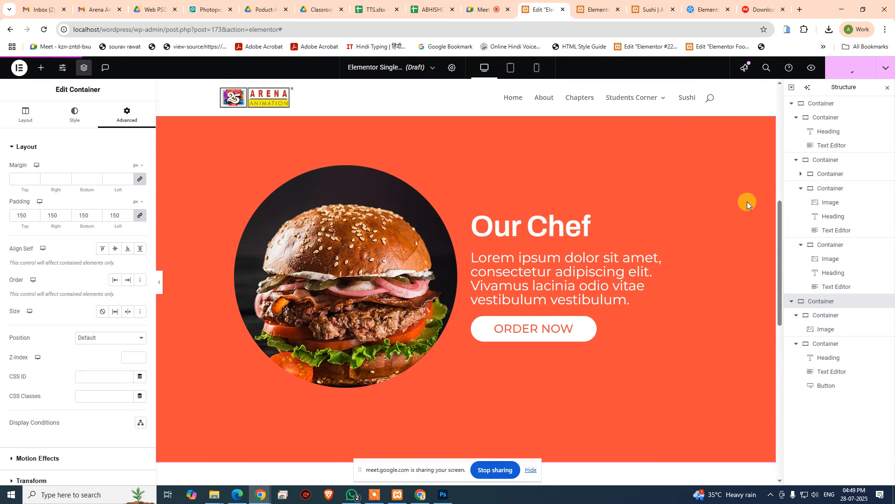
left_click(594, 9)
scroll(281, 328, "down", 10)
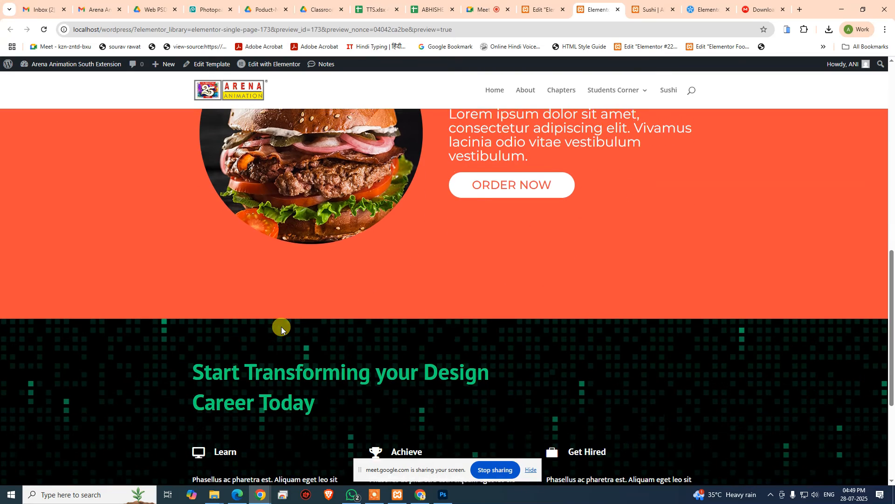
scroll(281, 329, "up", 5)
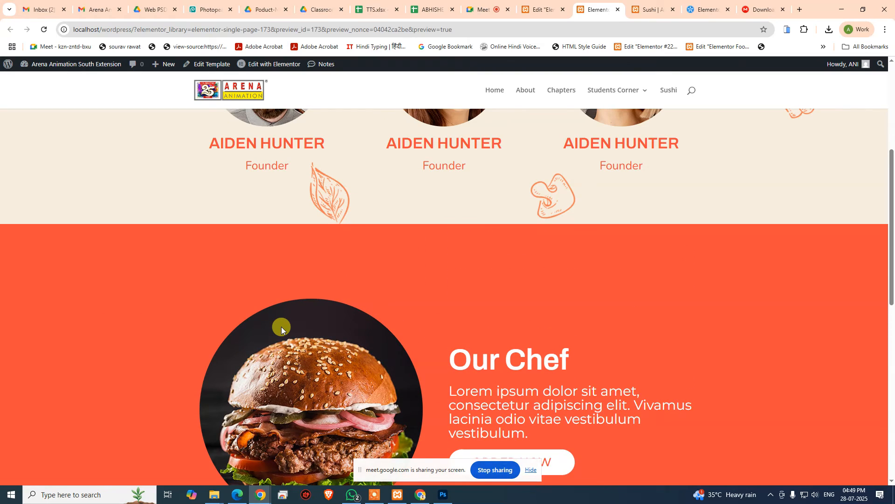
scroll(420, 340, "down", 3)
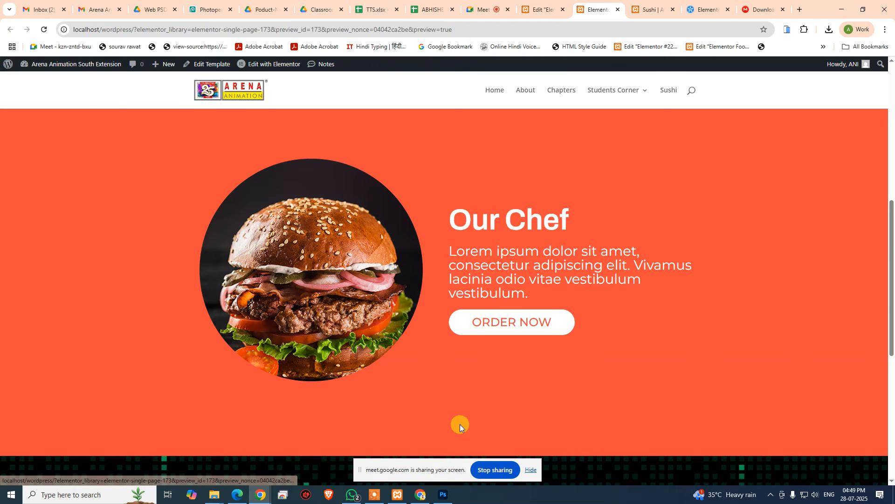
- Set the burger section container's column gap to 75 px back in the editor and publish the update
left_click(544, 10)
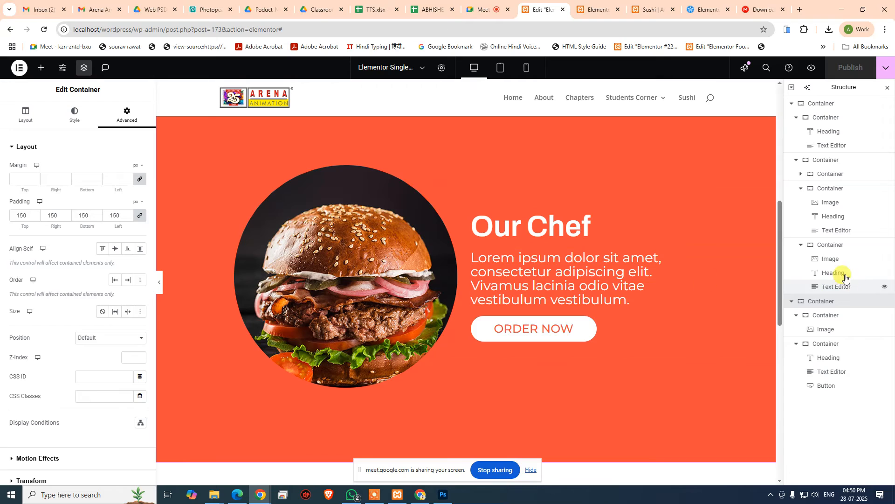
left_click(25, 116)
left_click(46, 390)
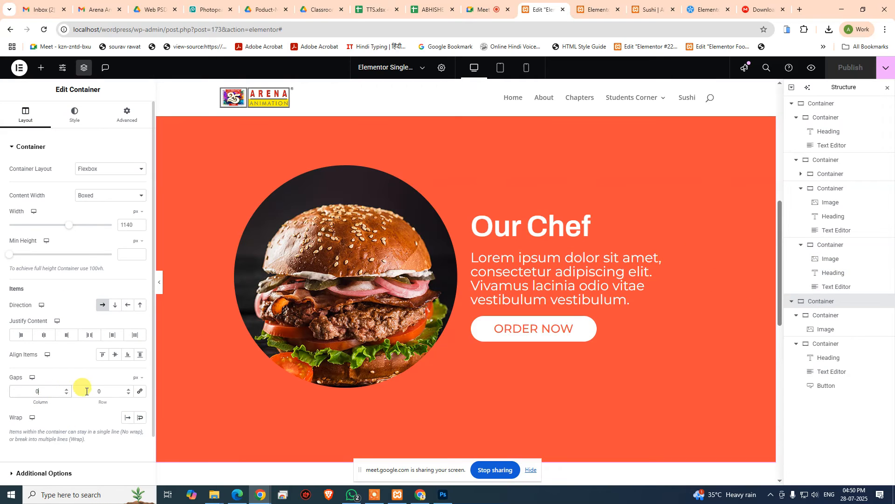
key("BackSpace")
type("7")
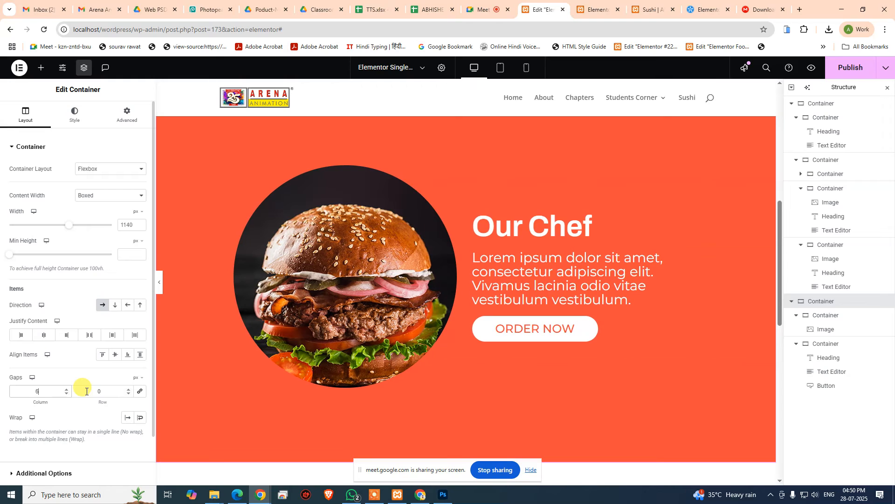
key("BackSpace")
type("20")
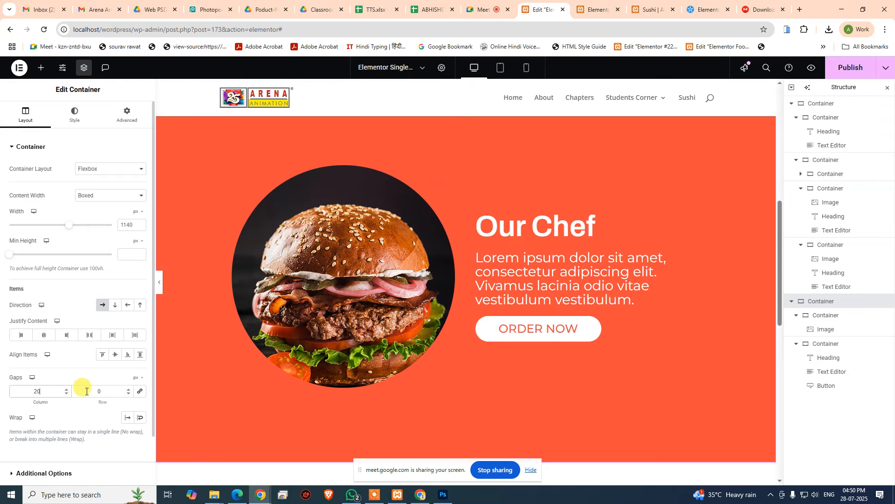
key("BackSpace")
key("BackSpace")
type("56")
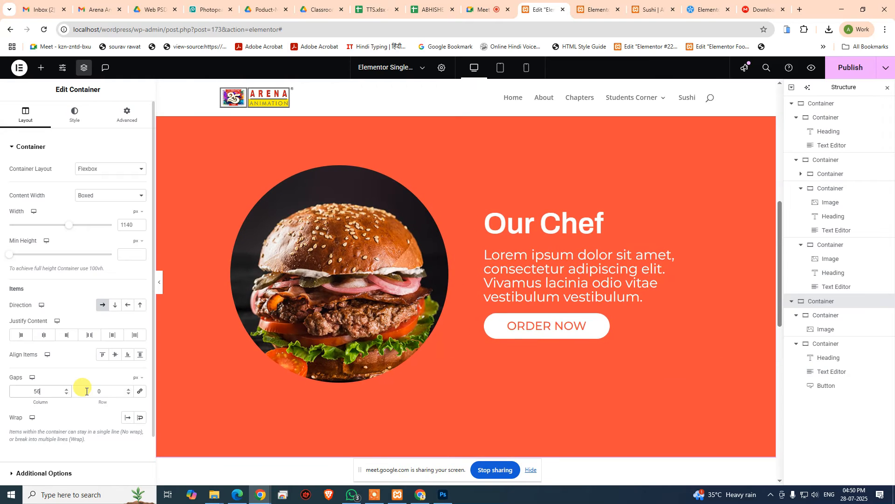
key("Up")
key("Up")
key("Up")
key("Up")
key("Up")
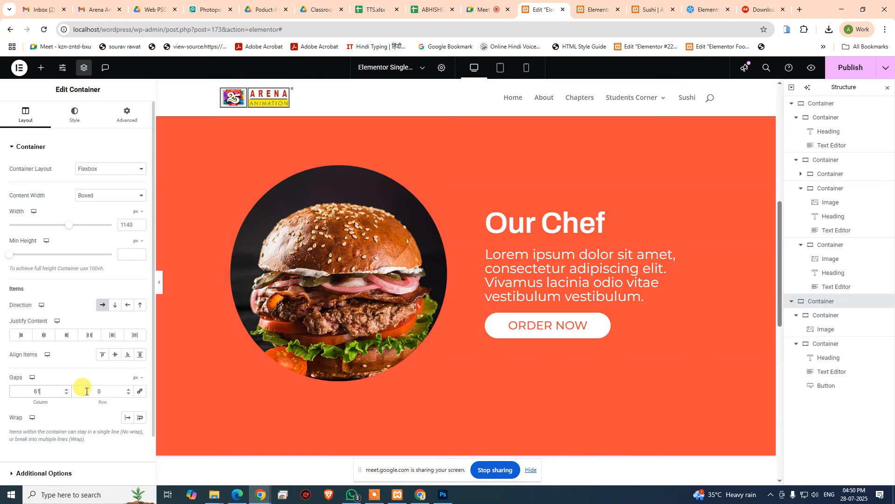
key("Up")
key("Up")
key("Up")
key("Up")
key("Up")
key("Up")
key("Up")
key("Up")
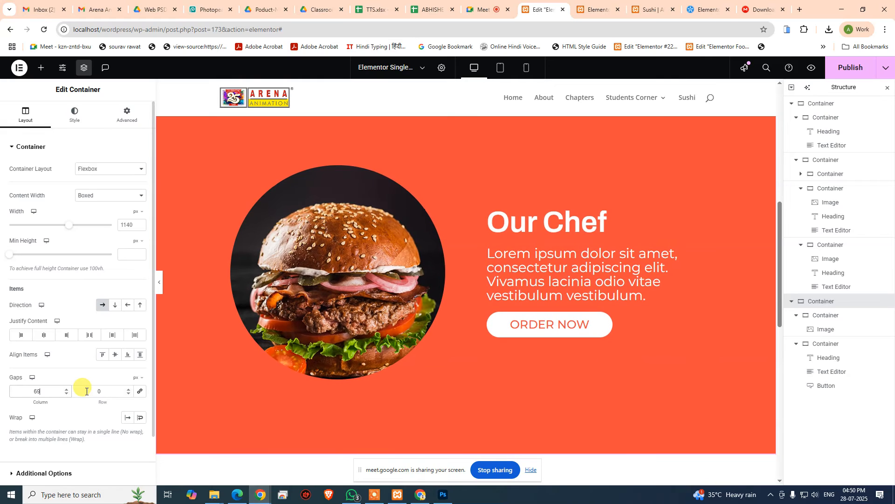
key("Up")
key("Up")
key("Up")
key("Up")
key("Up")
key("Up")
key("Up")
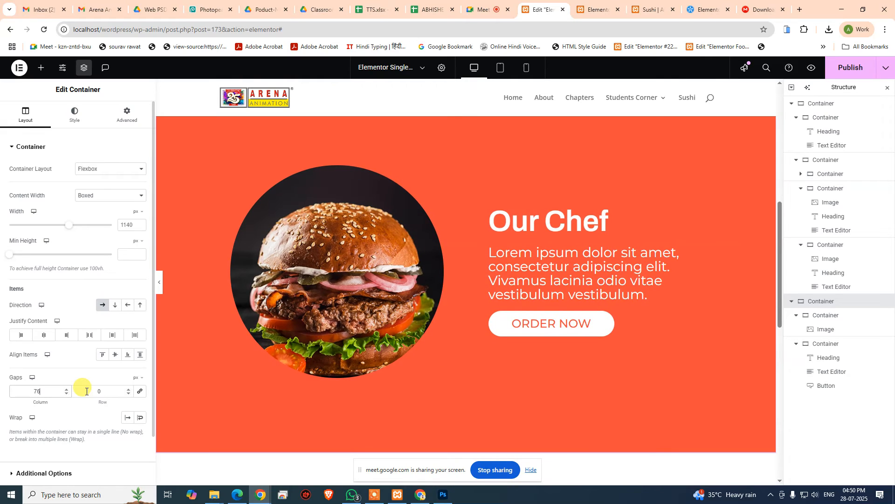
key("Up")
key("Down")
key("Down")
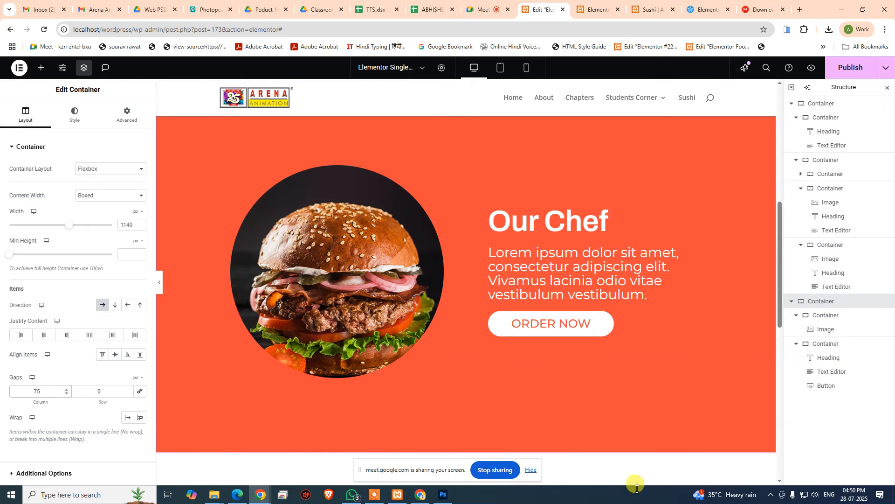
left_click(844, 68)
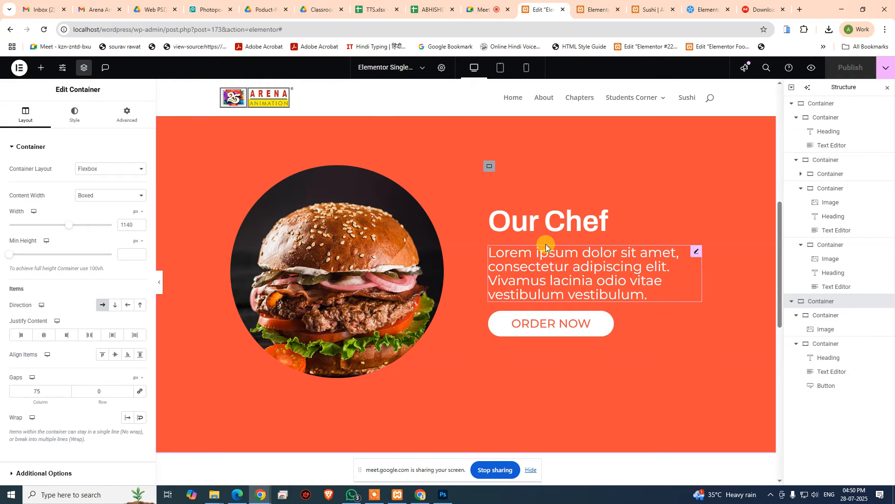
- Collapse both top-level containers in the structure and duplicate the burger section's container
scroll(388, 216, "up", 5)
scroll(324, 203, "down", 4)
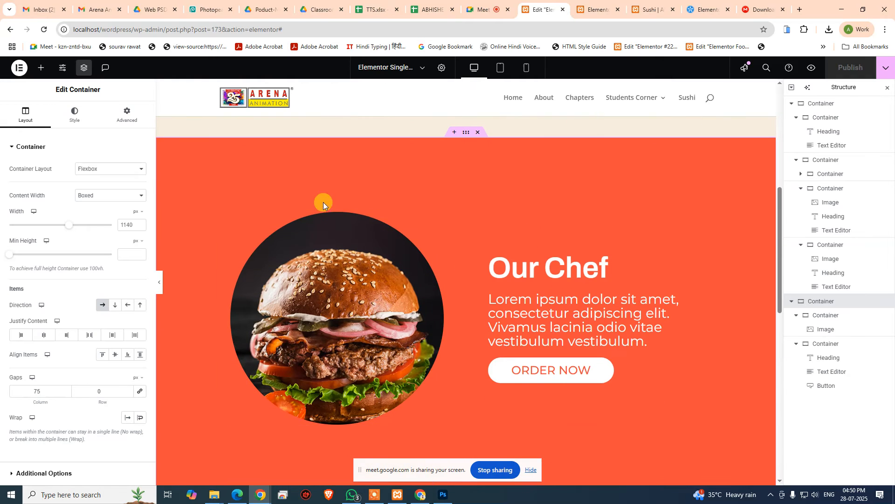
left_click(791, 303)
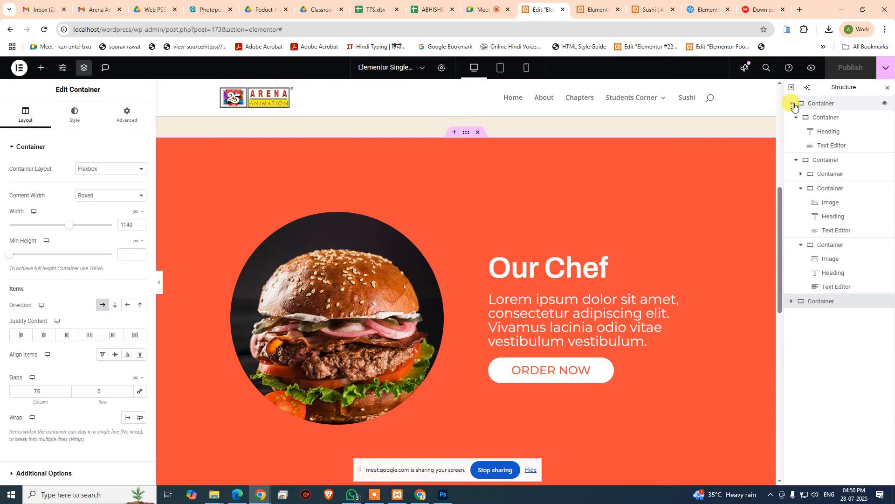
left_click(791, 103)
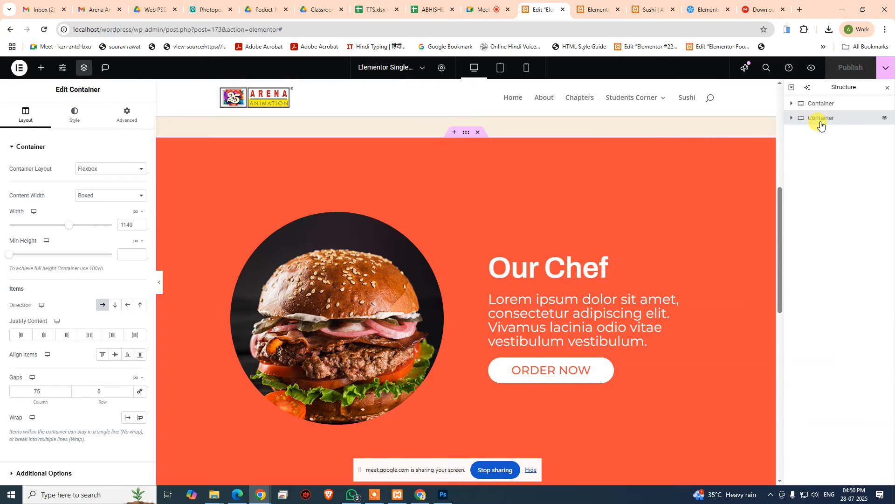
key("ctrl+d")
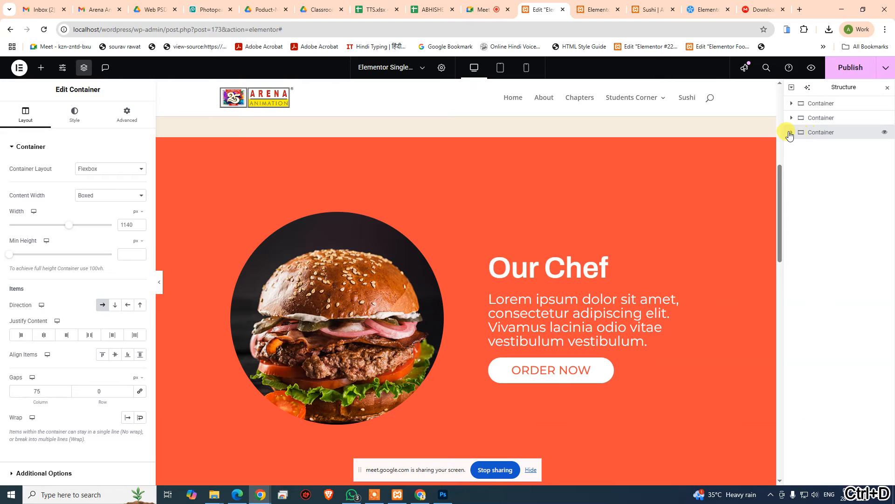
- Replace the heading text of the first burger section with "Best Burger"
left_click(536, 262)
scroll(566, 267, "up", 4)
scroll(565, 320, "down", 3)
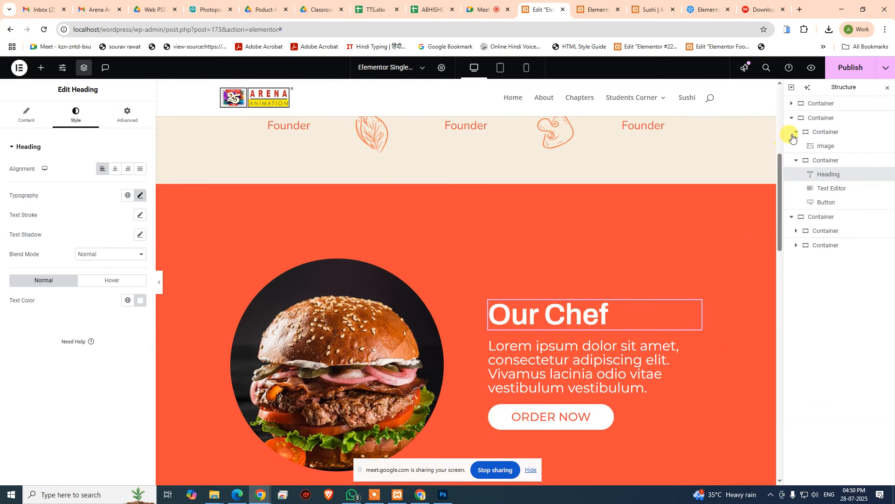
scroll(566, 321, "up", 4)
scroll(564, 321, "down", 5)
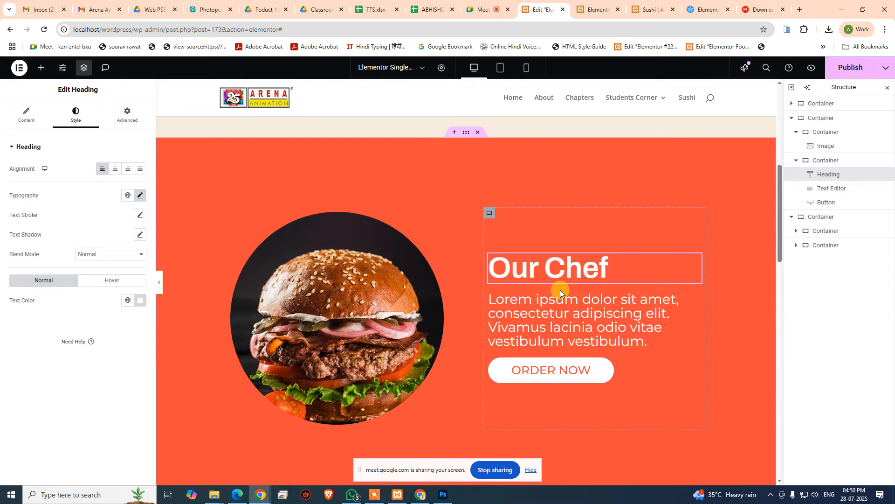
key("ctrl+a")
type("Be")
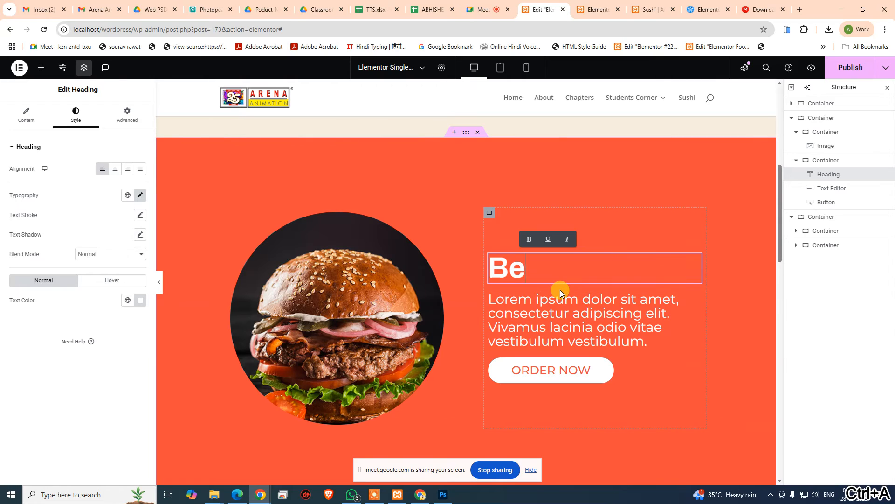
type("st Bu")
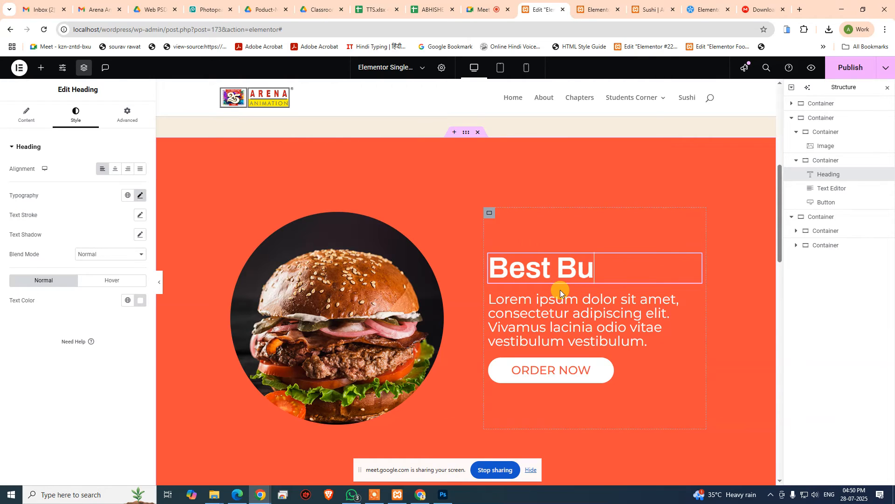
type("rger")
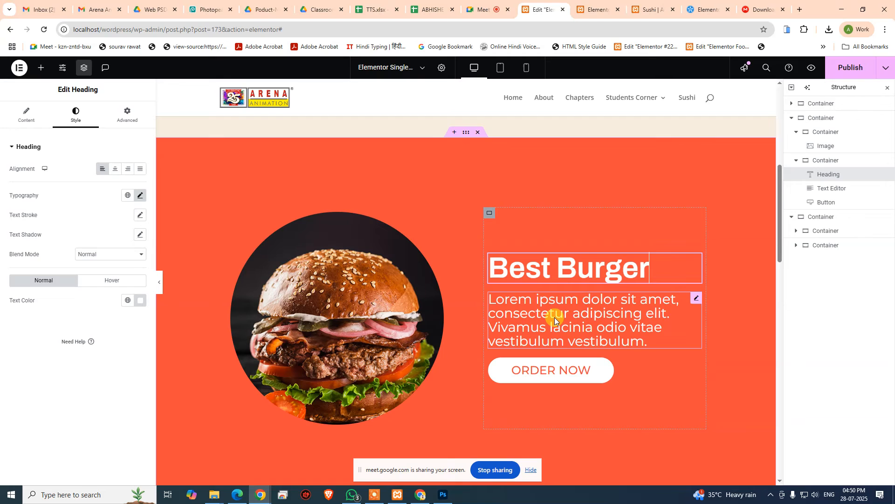
- Replace the heading text of the duplicated burger section with "Big Burger"
scroll(437, 415, "down", 5)
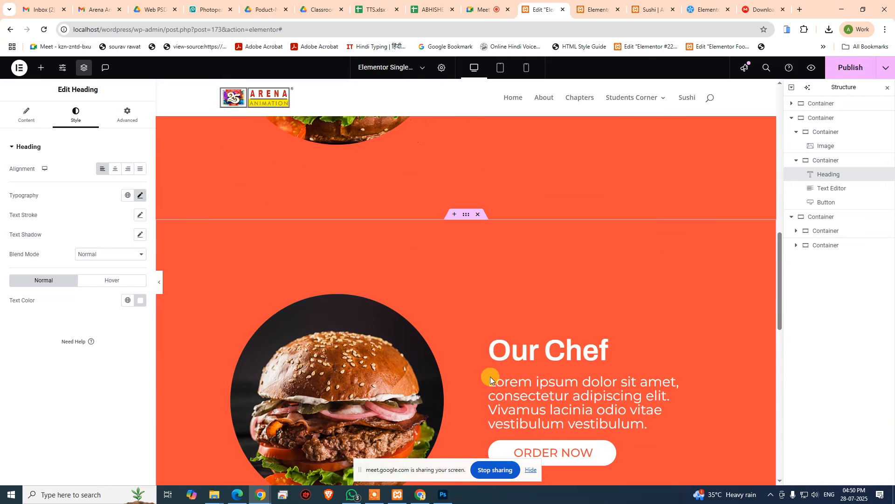
left_click(528, 359)
key("ctrl+a")
type("B")
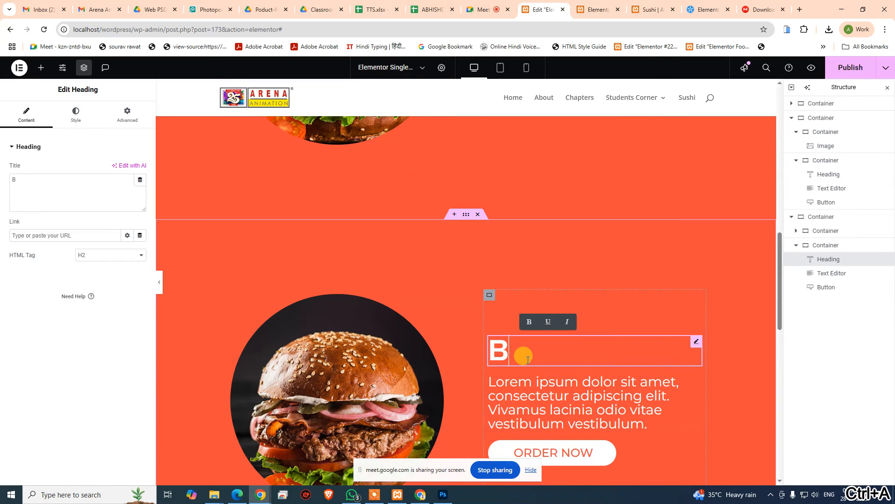
type("ig Burger")
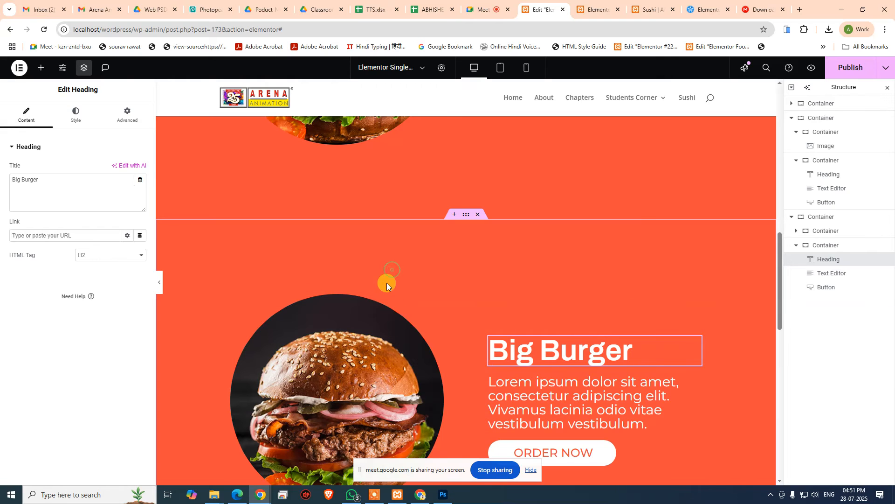
- Switch to Burger-Template.psd in Photoshop and sample the cream background of the Big Burger section with the Eyedropper
left_click(443, 495)
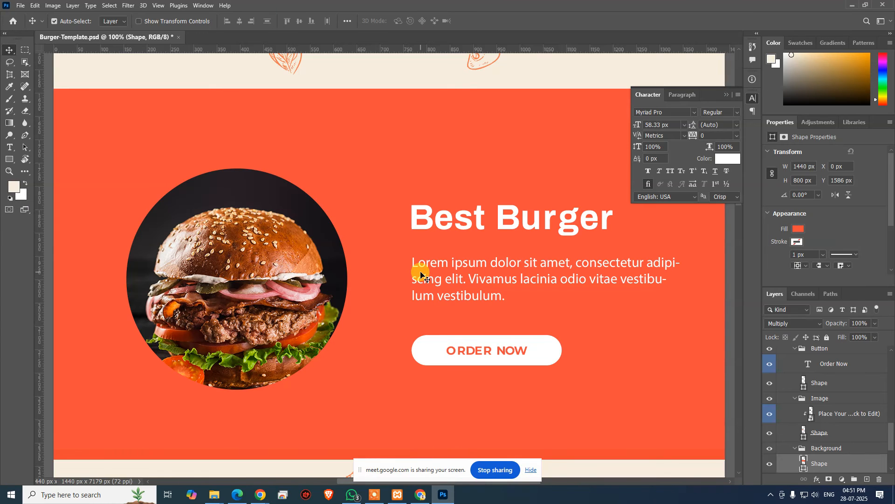
key("i")
left_click(344, 192)
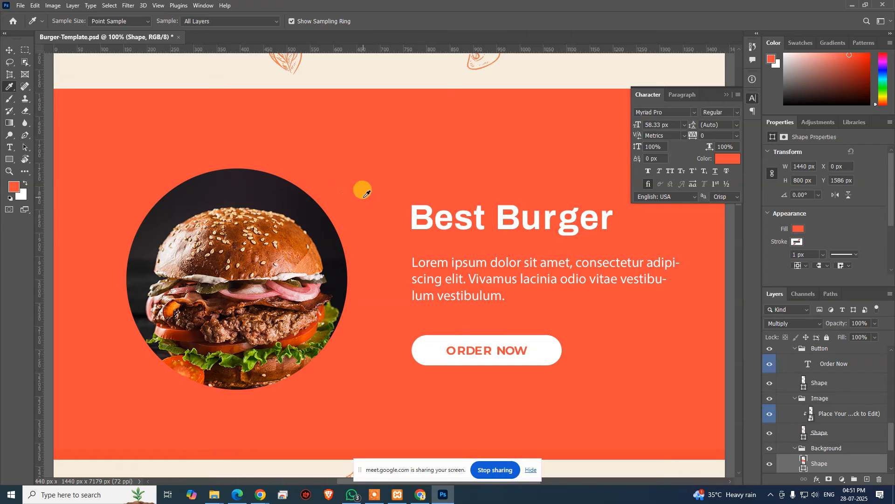
scroll(378, 279, "down", 5)
left_click(371, 328)
- Copy the sampled cream color's hex code and switch back to the Elementor editor in Chrome
left_click(14, 186)
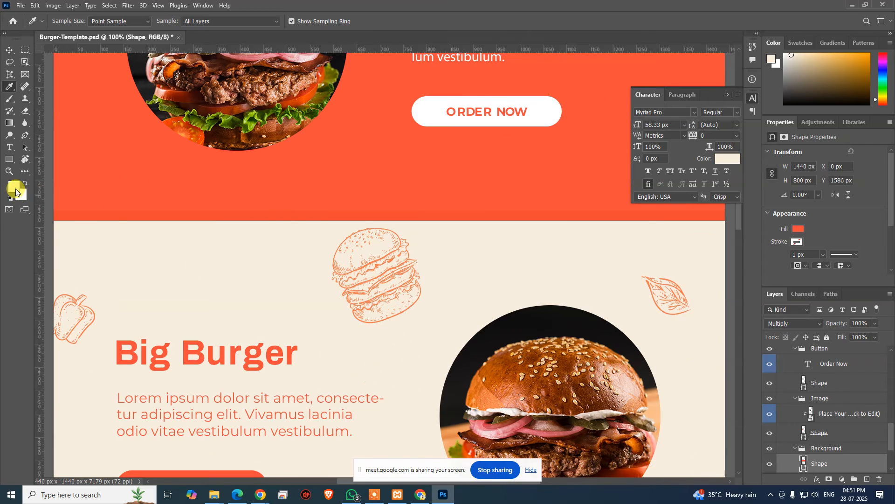
key("ctrl+c")
left_click(233, 175)
key("alt+Tab")
key("alt+Tab")
key("Tab")
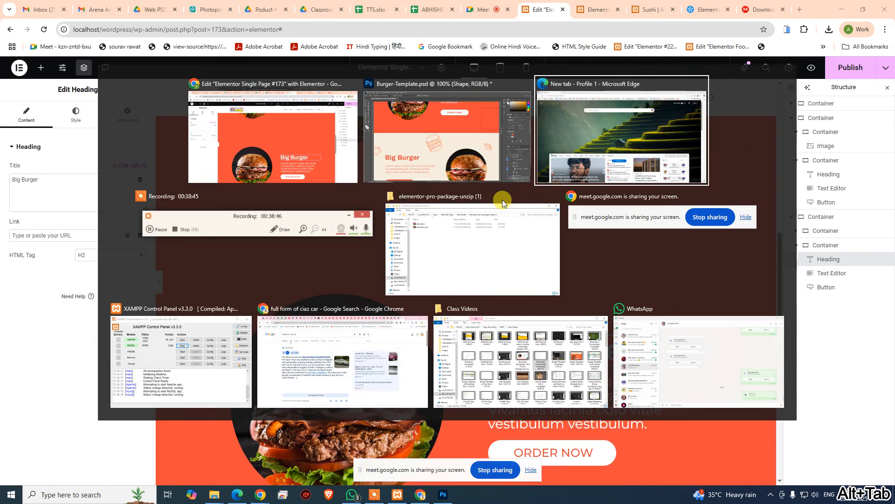
key("alt+Tab")
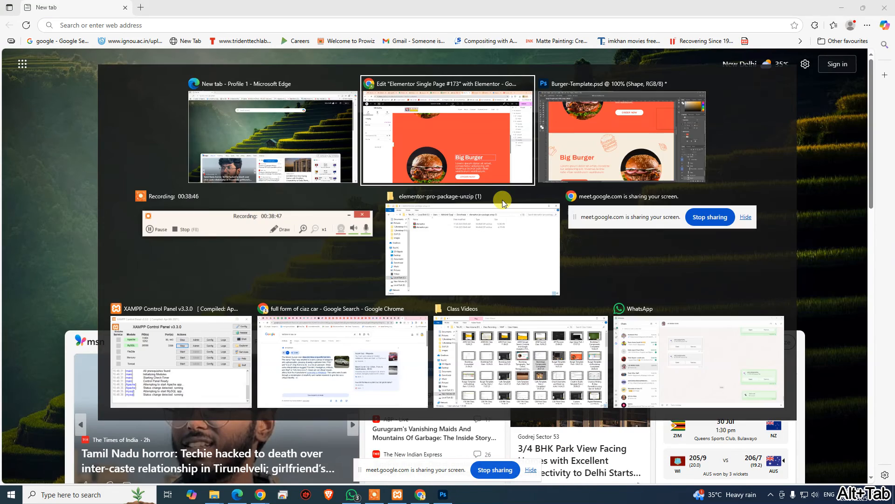
left_click(466, 133)
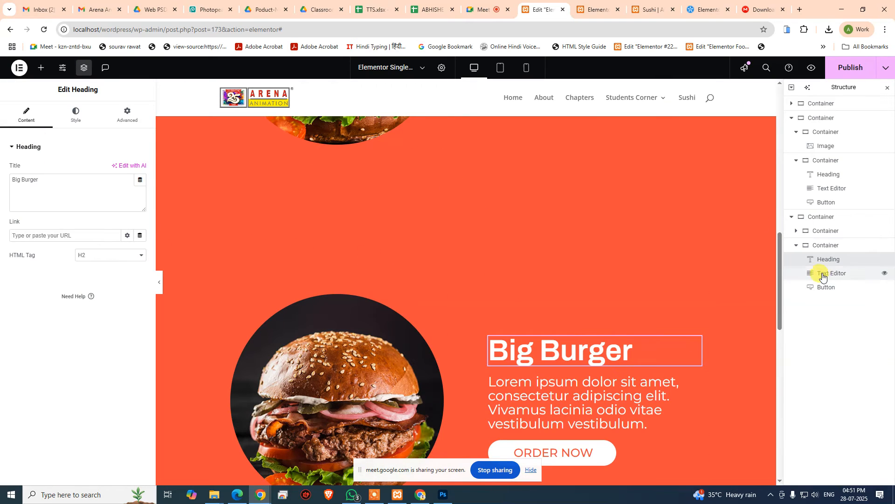
- Set the Big Burger section container's background color to the copied cream hex code
left_click(812, 214)
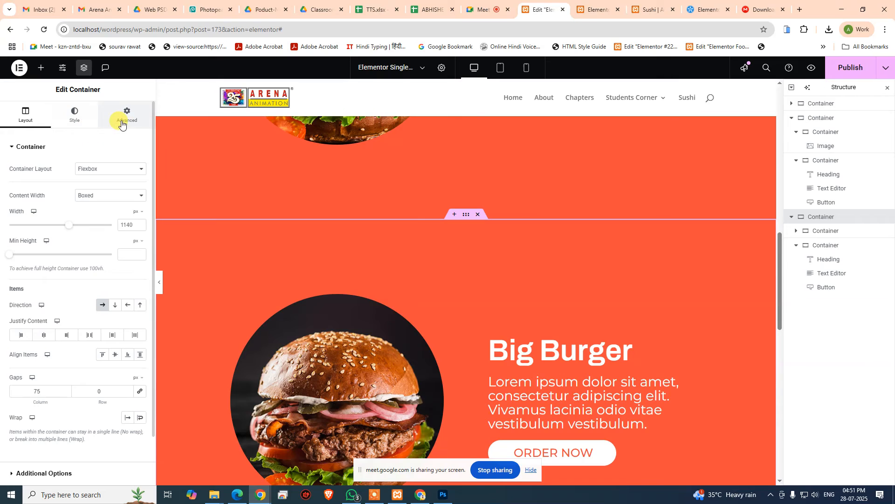
left_click(74, 114)
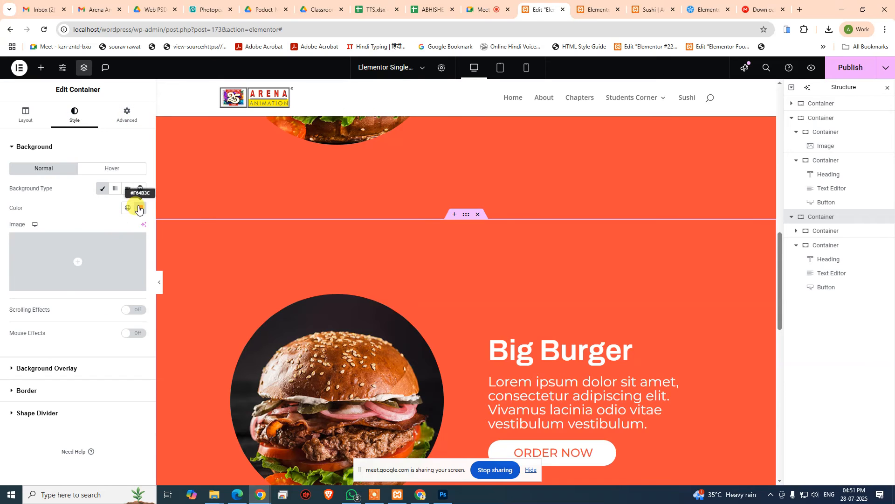
left_click(139, 207)
key("ctrl+v")
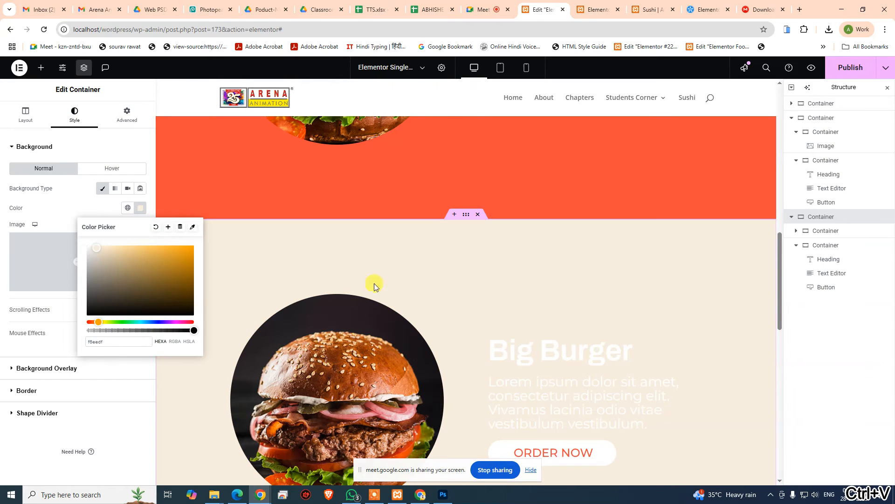
left_click(507, 280)
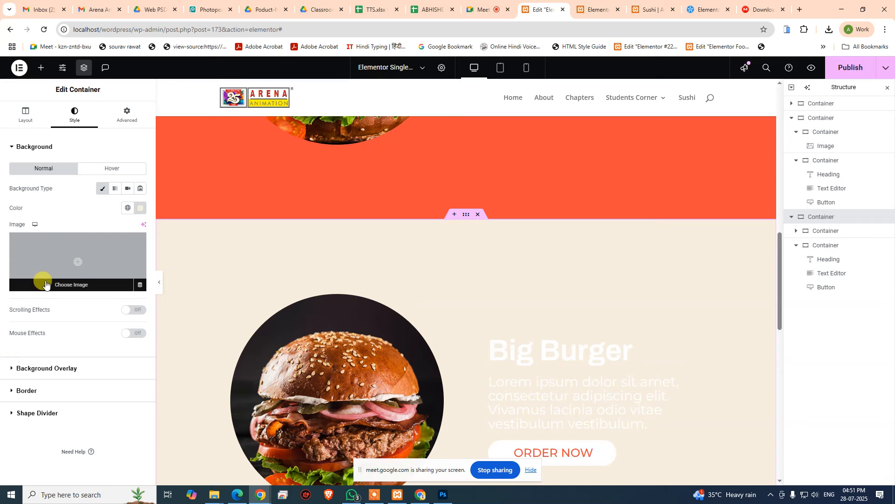
- Upload big-burger-base.png and insert it as the Big Burger container's background image
left_click(78, 264)
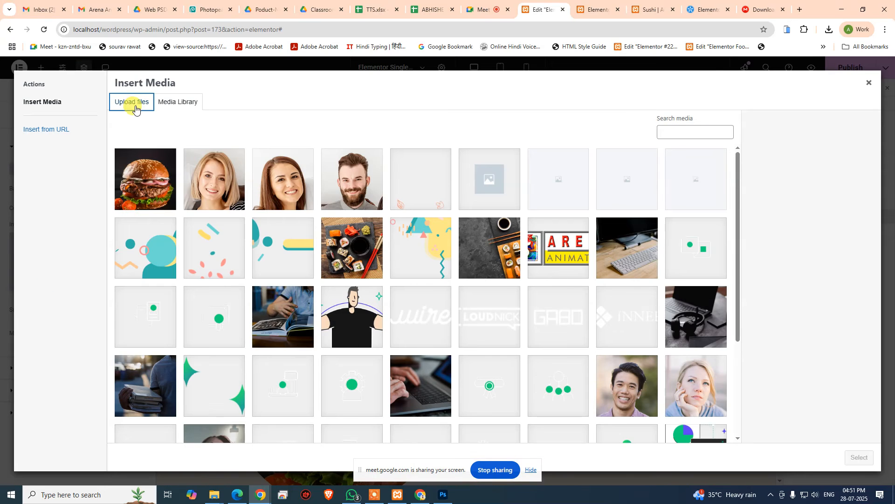
left_click(132, 102)
left_click(482, 256)
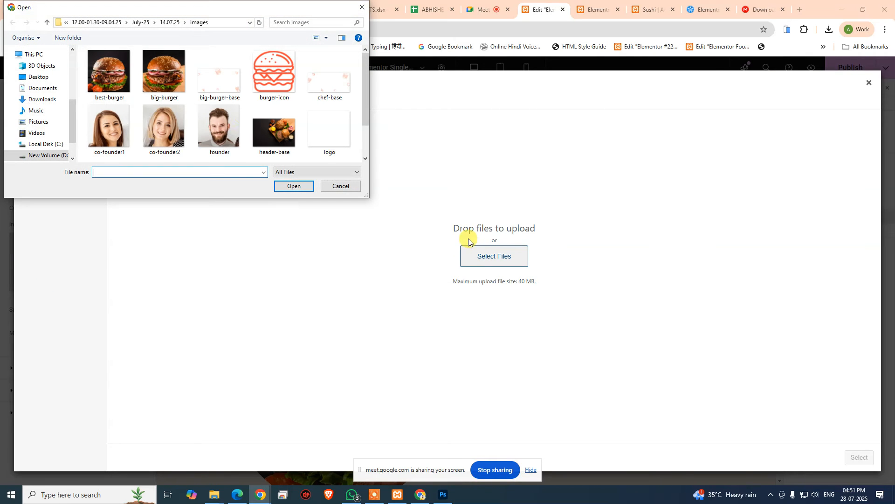
double_click(219, 80)
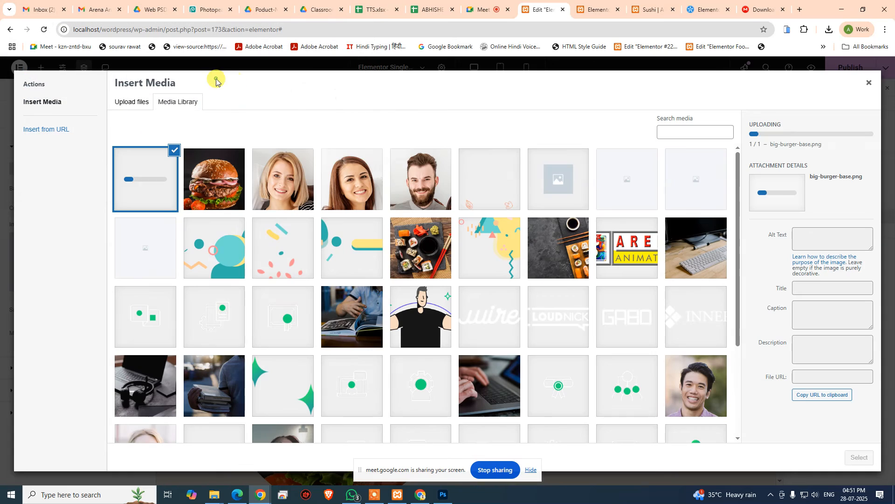
left_click(858, 457)
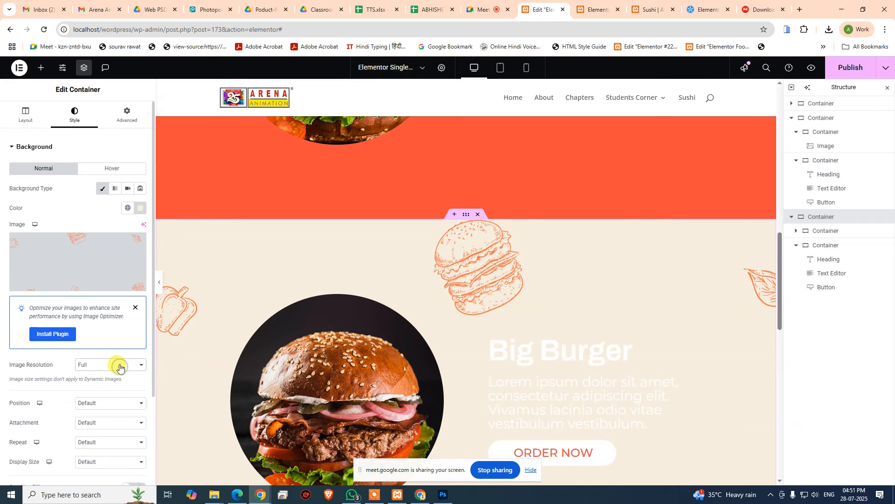
- Keep the background image's resolution at Full and set its position to Top Right
left_click(81, 365)
left_click(90, 353)
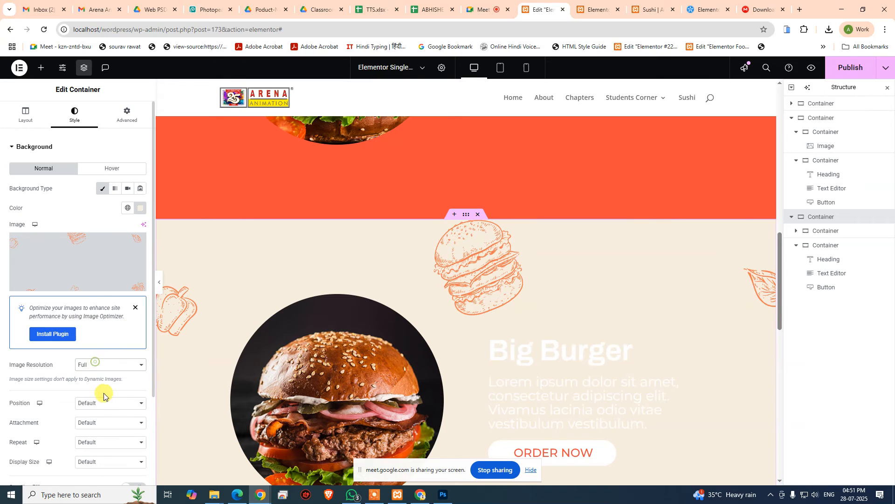
left_click(106, 403)
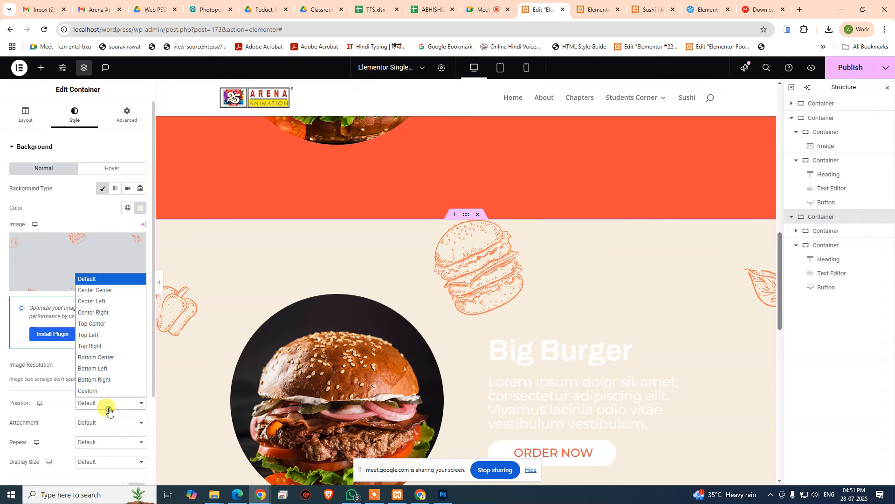
left_click(113, 347)
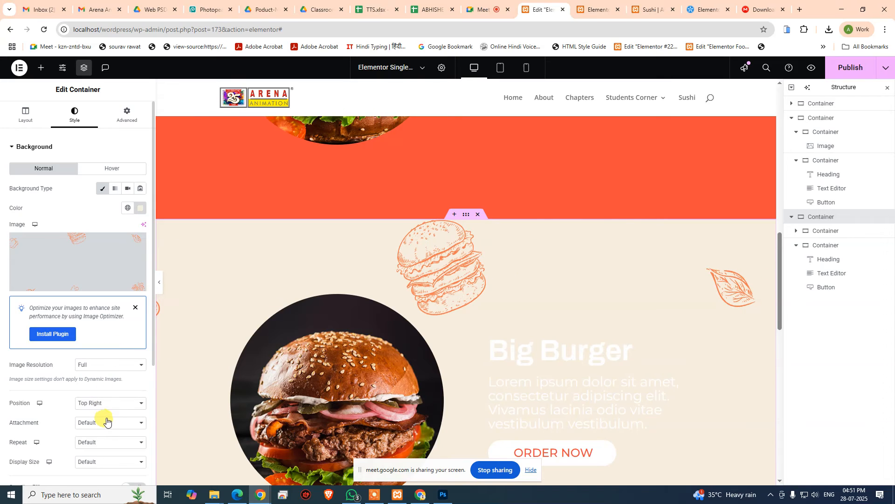
- Select the inner container that holds the burger image in the Big Burger section
scroll(285, 328, "down", 3)
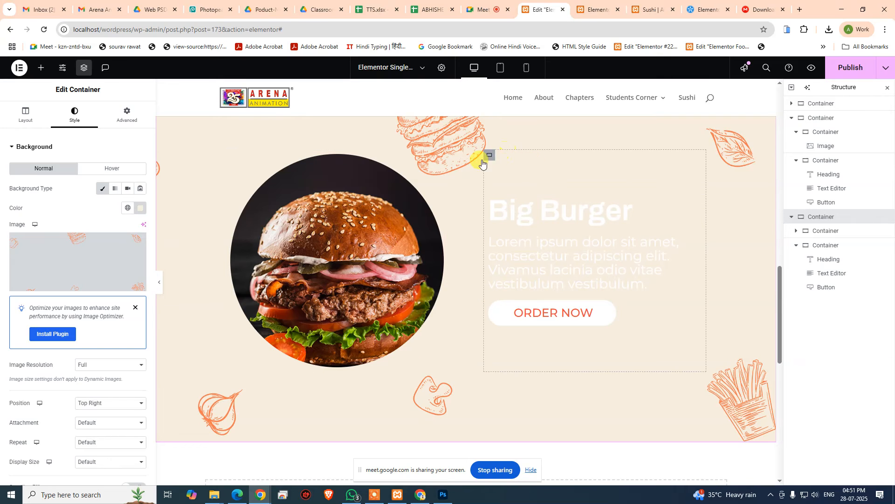
left_click(233, 157)
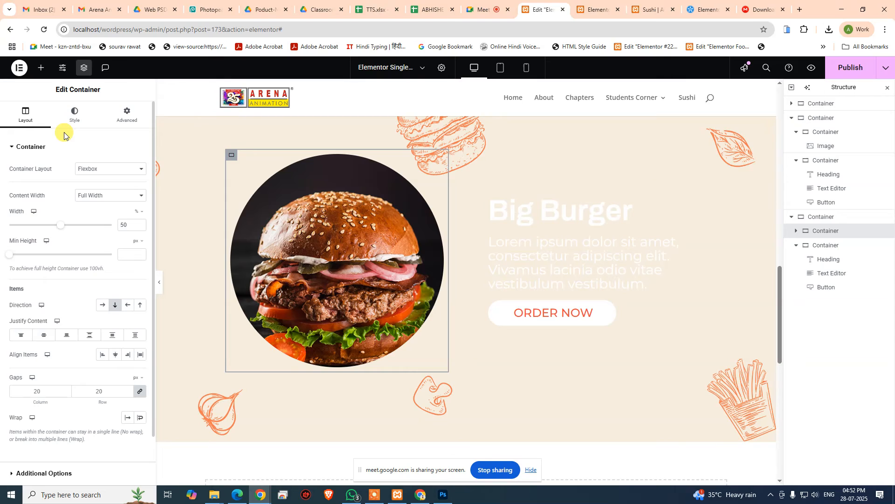
- Set the text color of the second section's "Big Burger" heading to #F64B3C
left_click(504, 220)
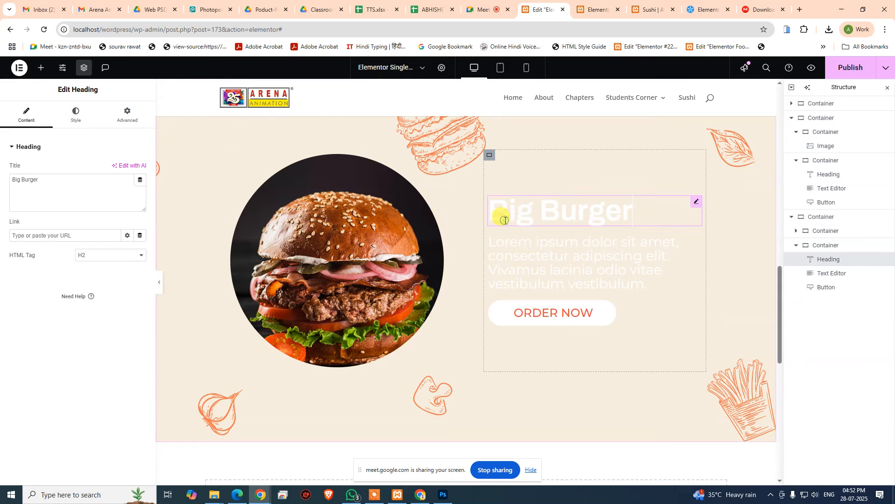
left_click(63, 119)
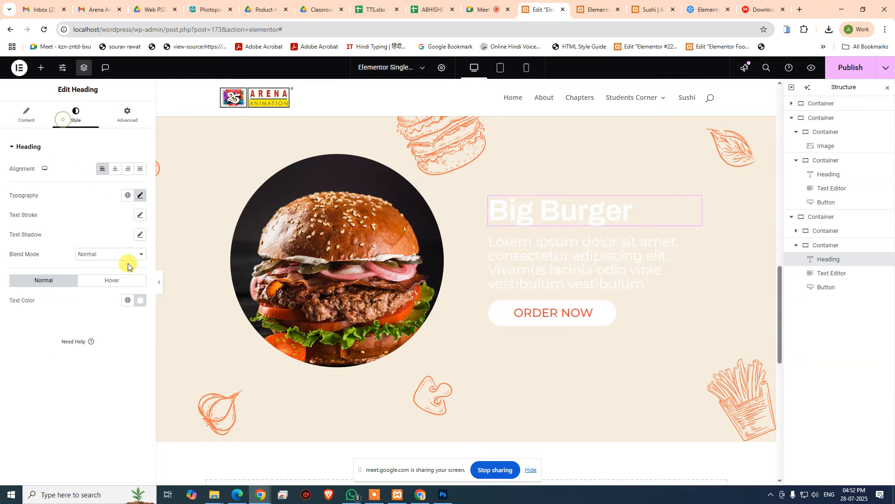
left_click(140, 300)
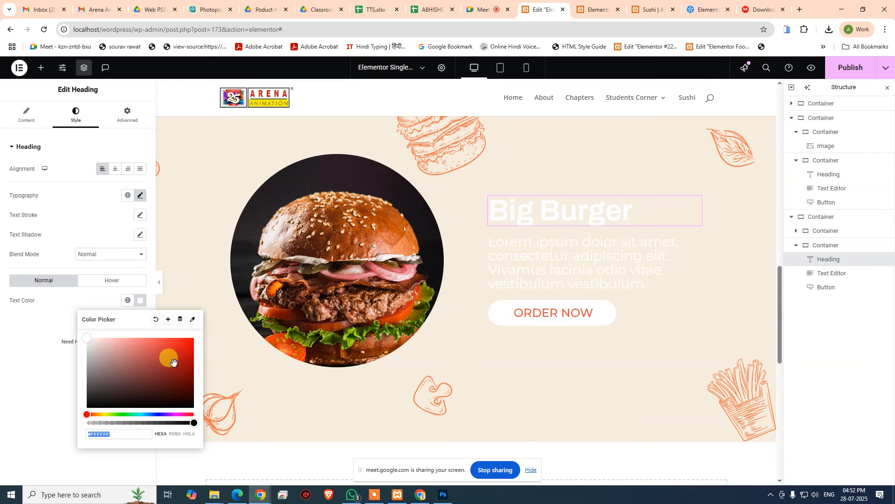
key("super+v")
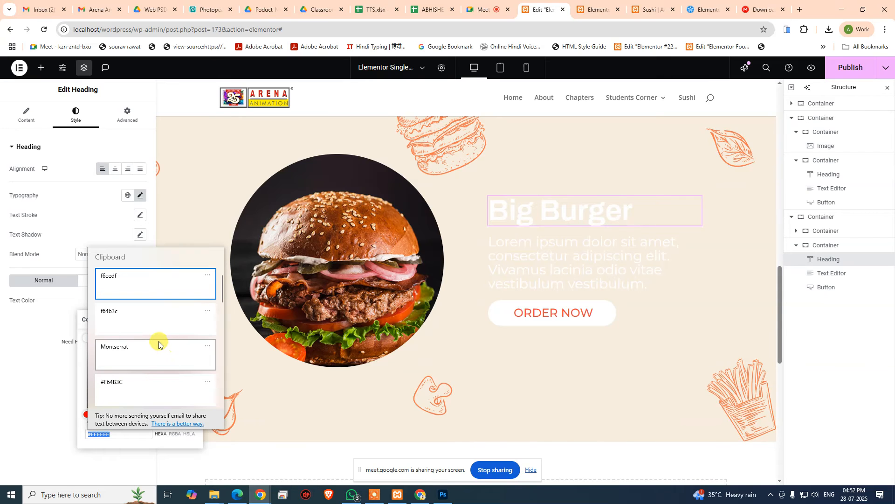
left_click(139, 375)
- Set the text color of the paragraph beneath the "Big Burger" heading to #F64B3C
left_click(697, 242)
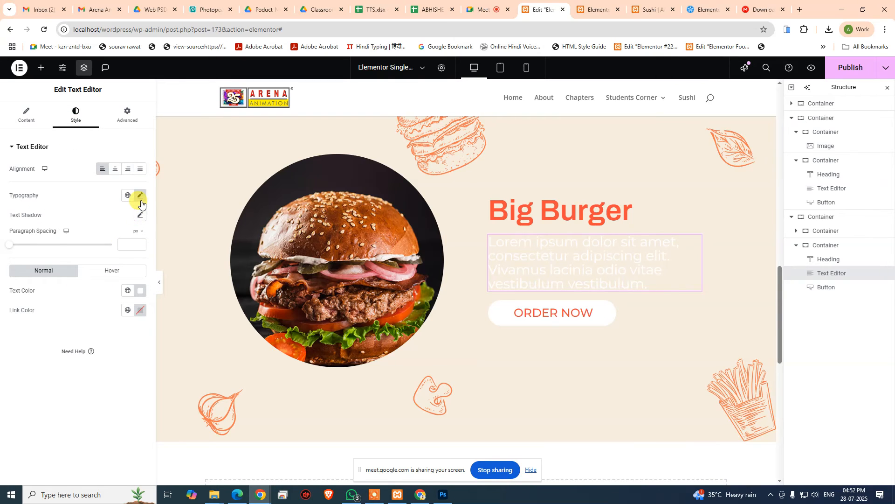
left_click(140, 290)
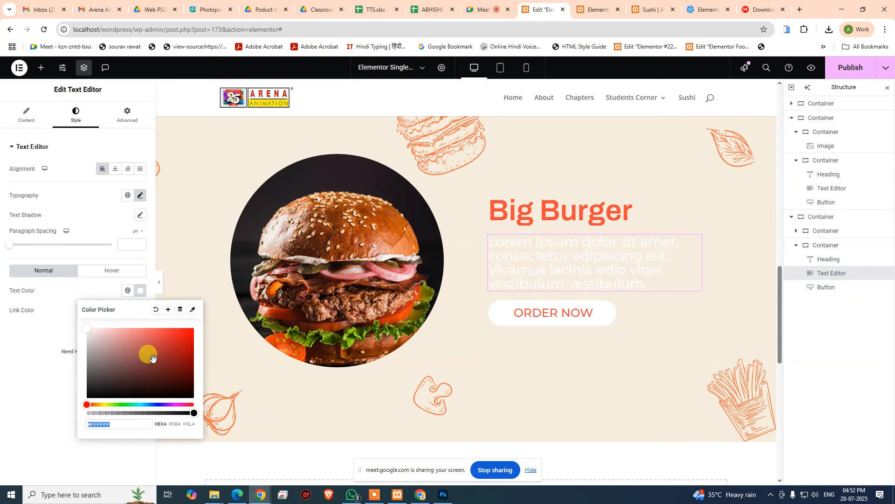
type("#F64B3C")
left_click(42, 400)
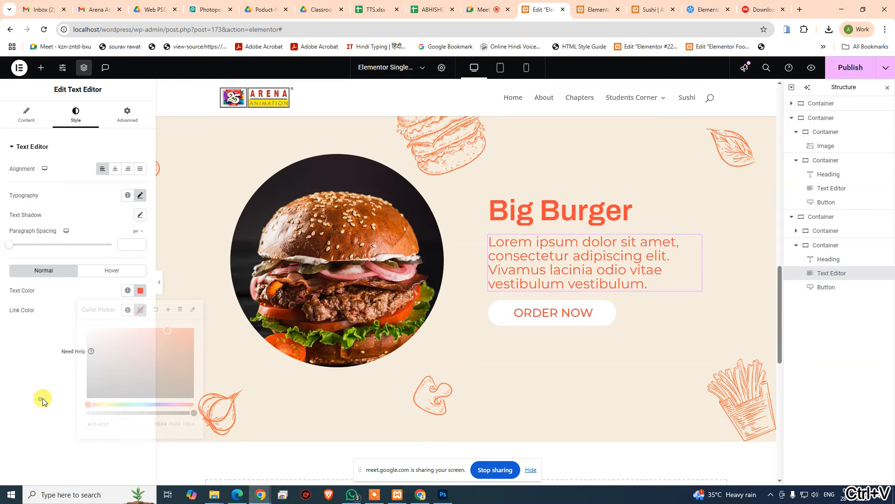
- Enter ffffff as the normal text color of the Big Burger section's ORDER NOW button
left_click(506, 315)
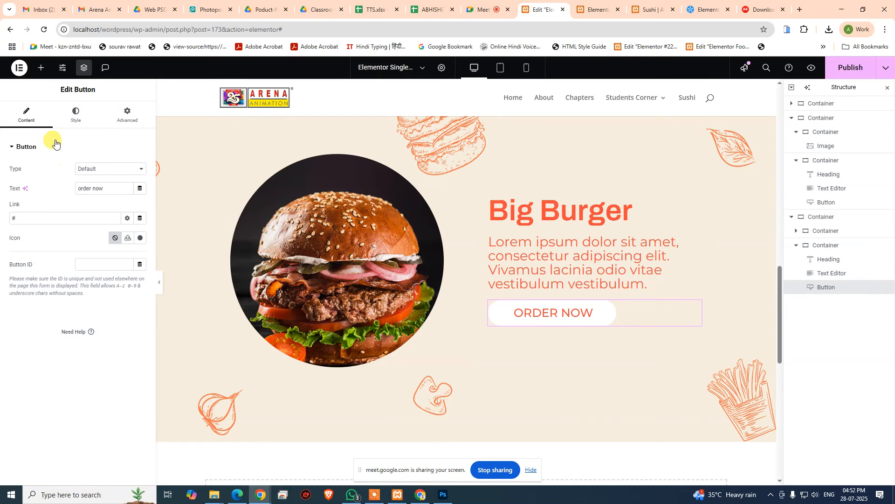
left_click(70, 116)
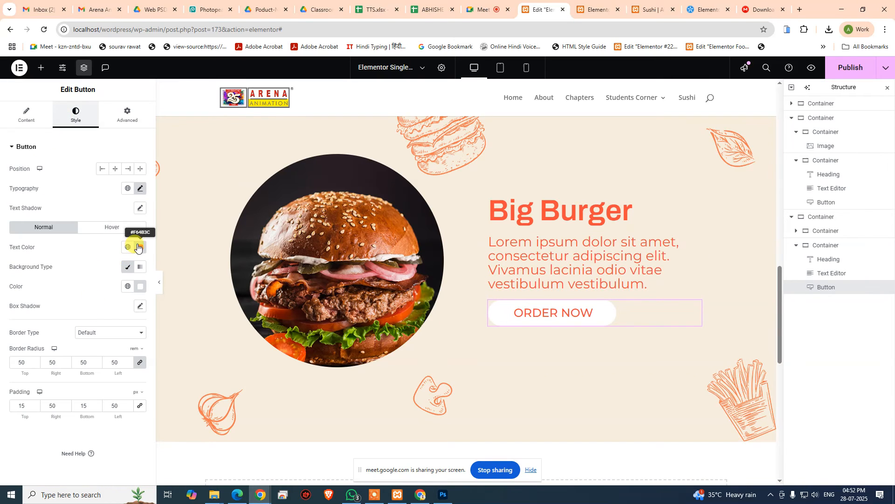
left_click(141, 248)
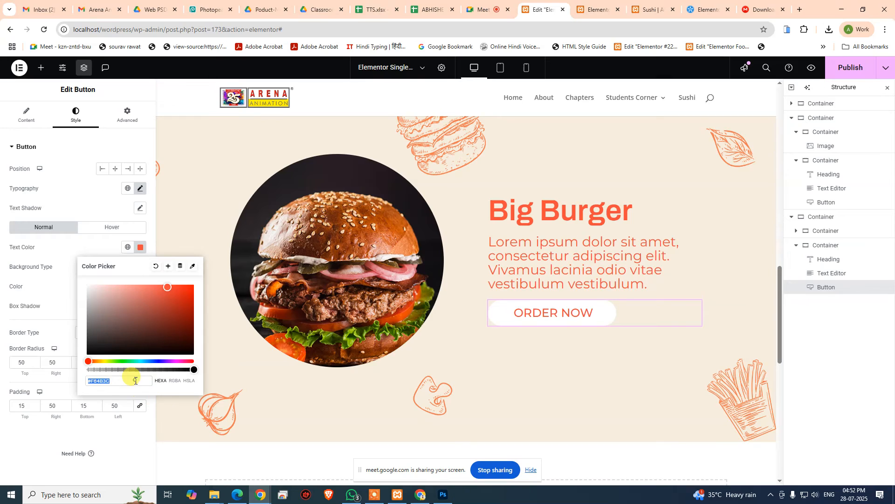
type("#F64B3C")
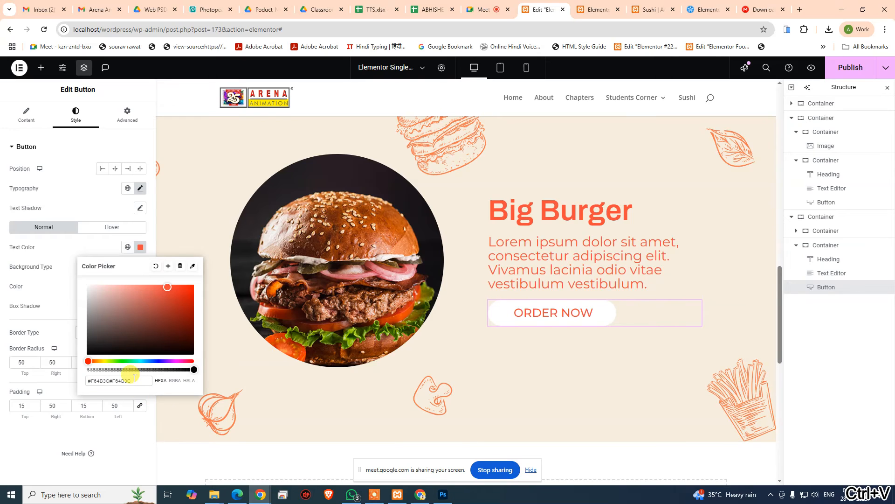
type("ffffff")
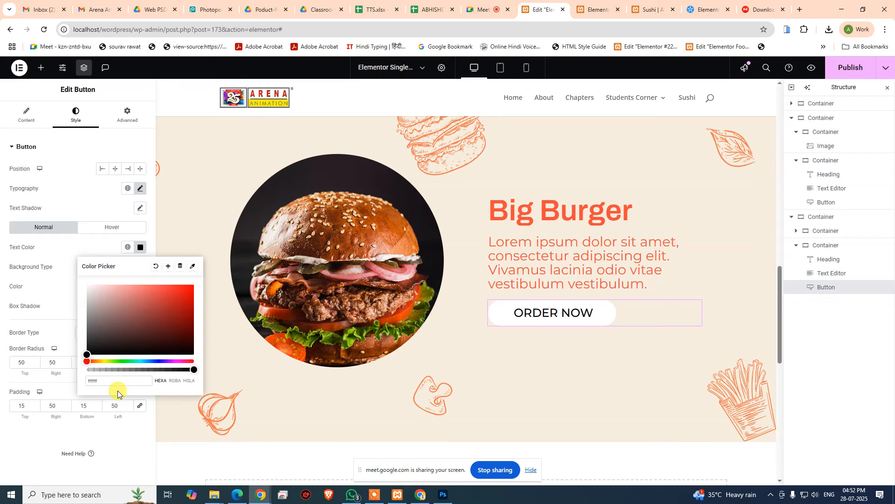
left_click(128, 446)
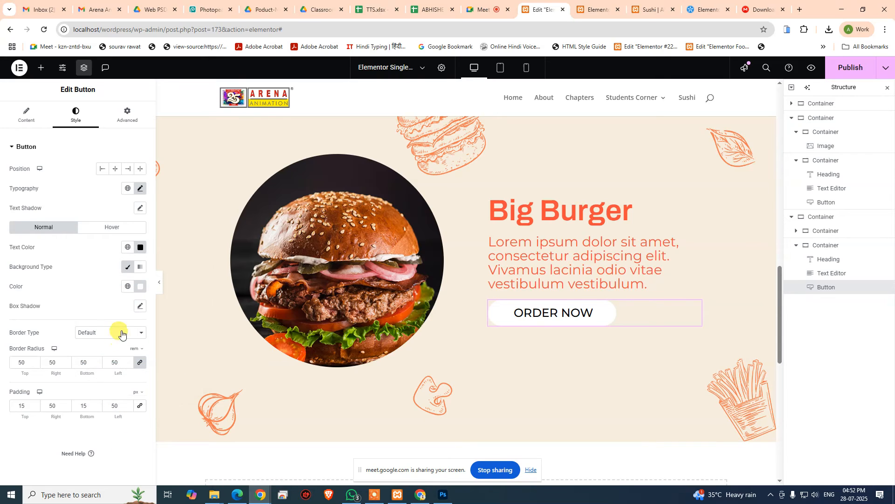
- Set the ORDER NOW button's background color to #F64B3C
left_click(139, 287)
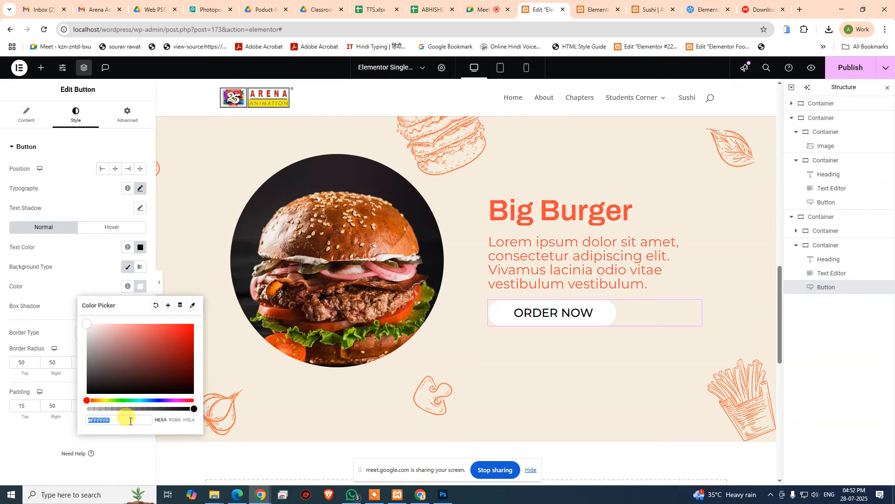
key("ctrl+z")
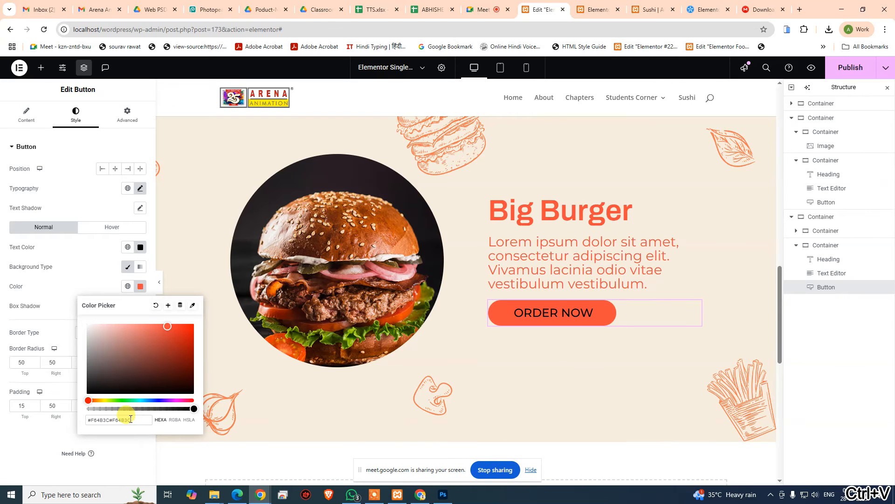
left_click(81, 238)
- Correct the ORDER NOW button's text color to white by adding the missing # to its hex code
left_click(140, 246)
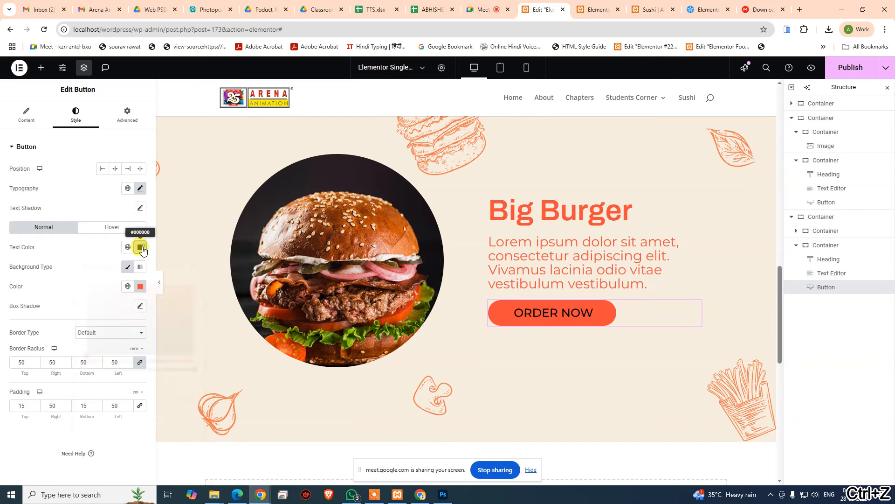
left_click(115, 383)
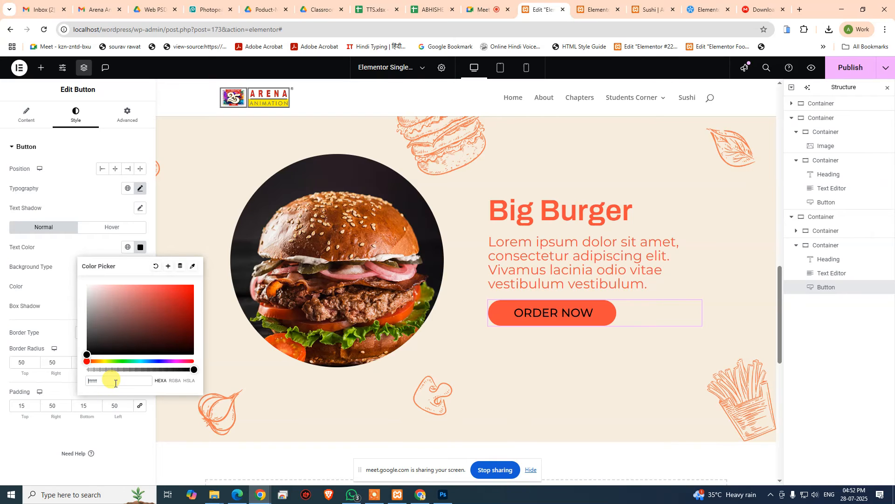
type("#")
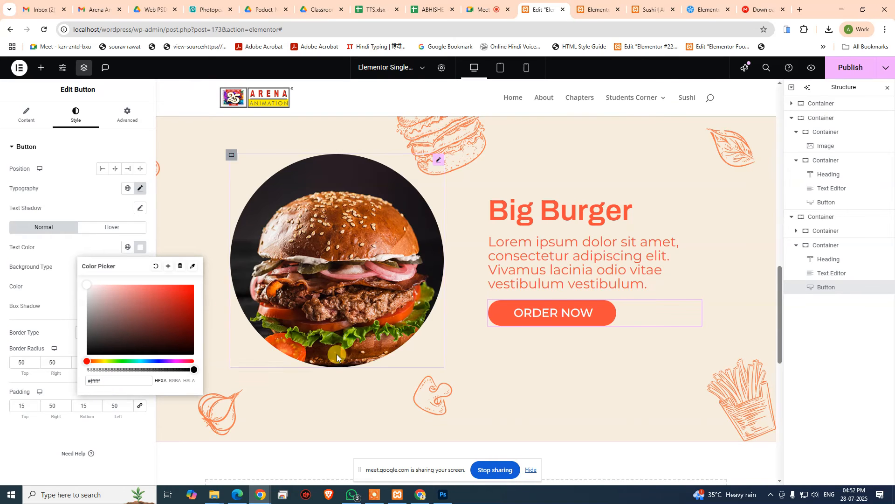
- Place the container holding the burger image last in the section's order so it follows the text column
left_click(394, 234)
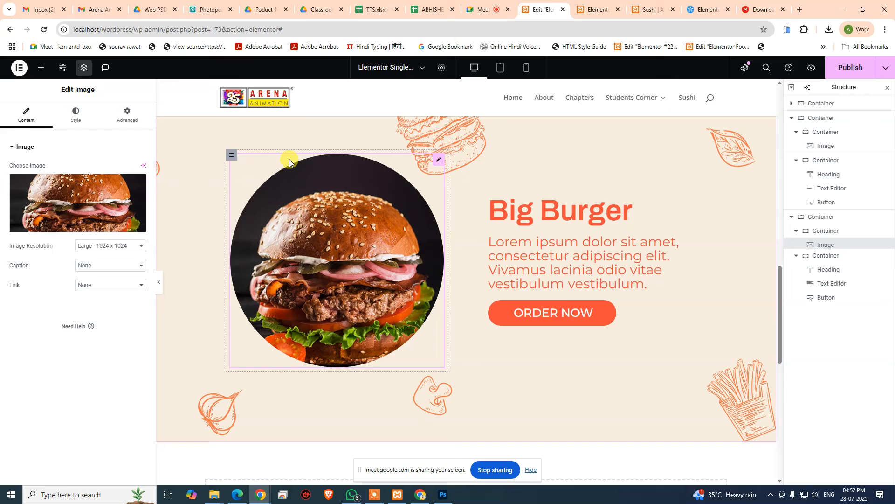
left_click(231, 155)
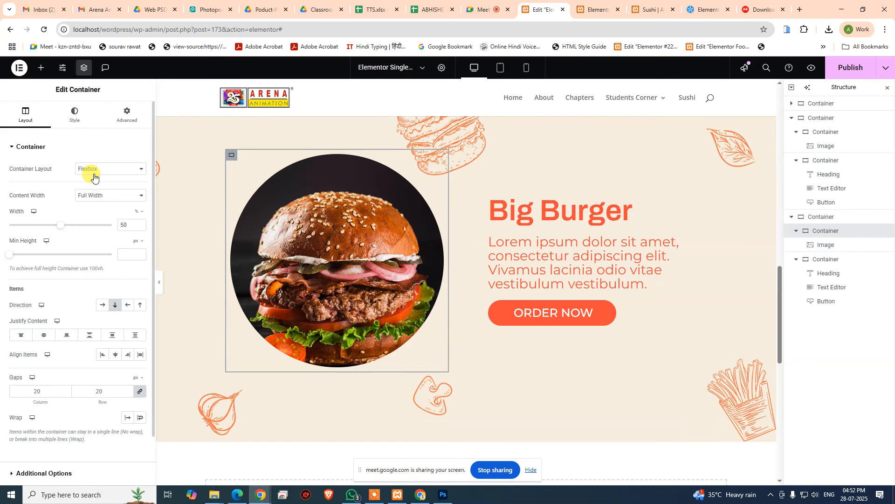
scroll(90, 182, "down", 2)
scroll(73, 229, "up", 2)
left_click(83, 114)
left_click(119, 117)
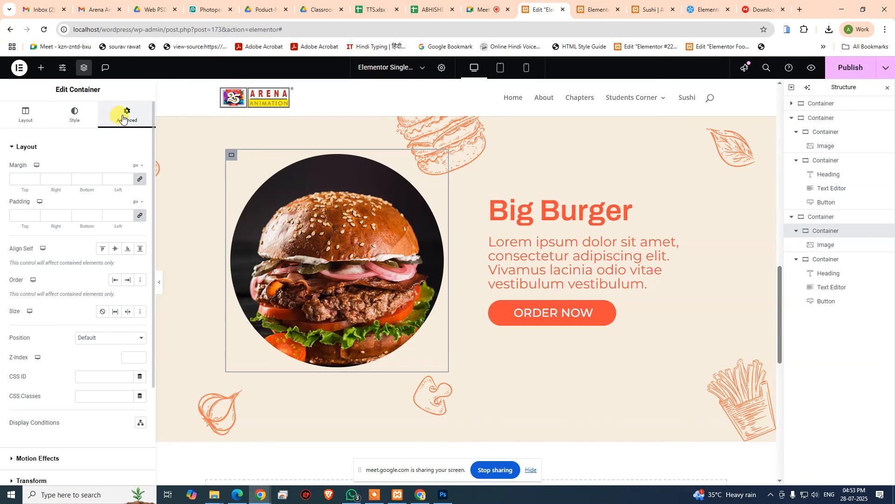
right_click(125, 283)
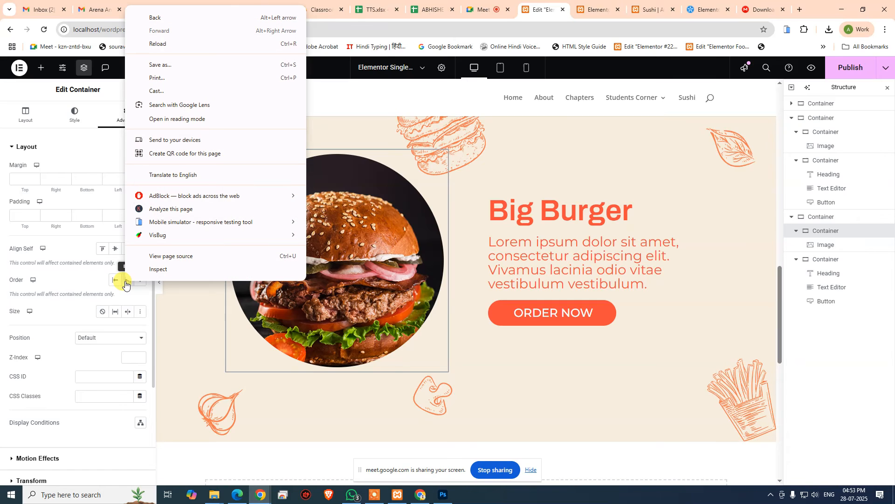
left_click(79, 279)
left_click(126, 282)
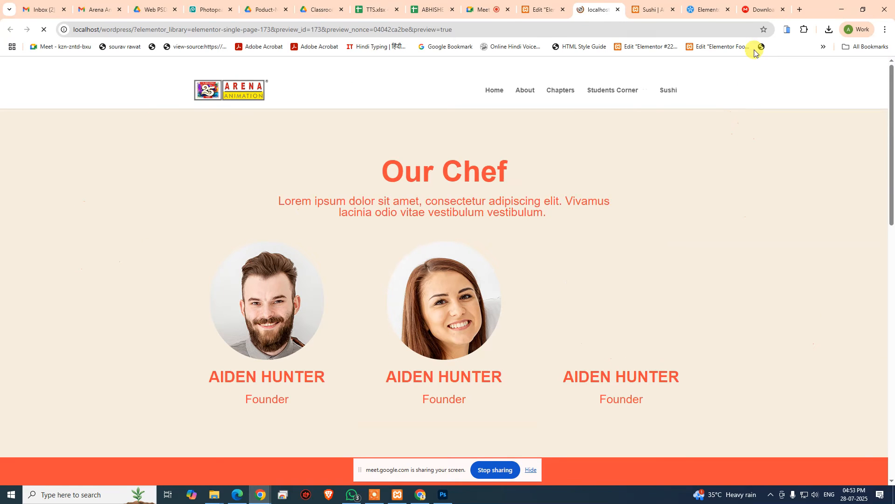
- Look through the template's preview page down to the footer and reload it
left_click(827, 30)
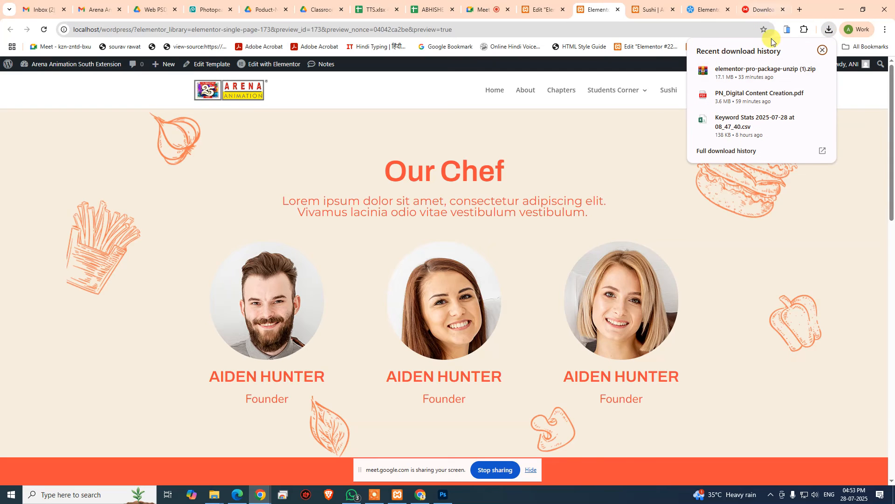
left_click(663, 175)
scroll(385, 216, "down", 10)
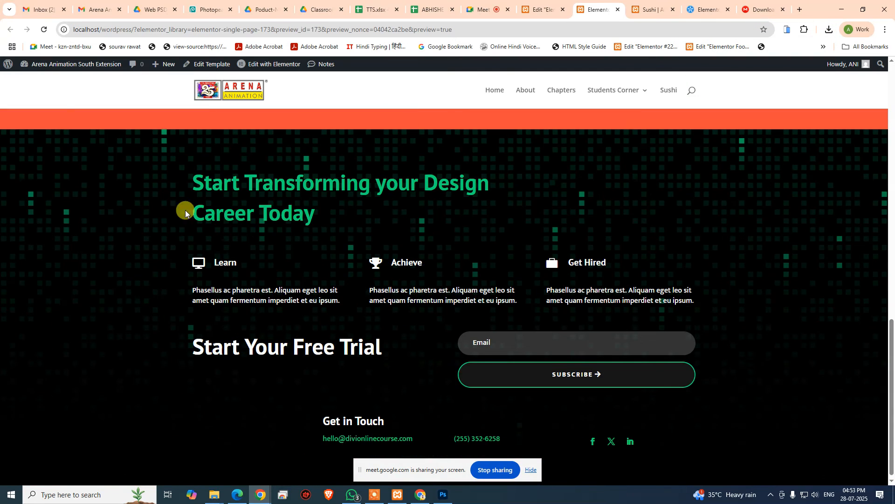
left_click(45, 32)
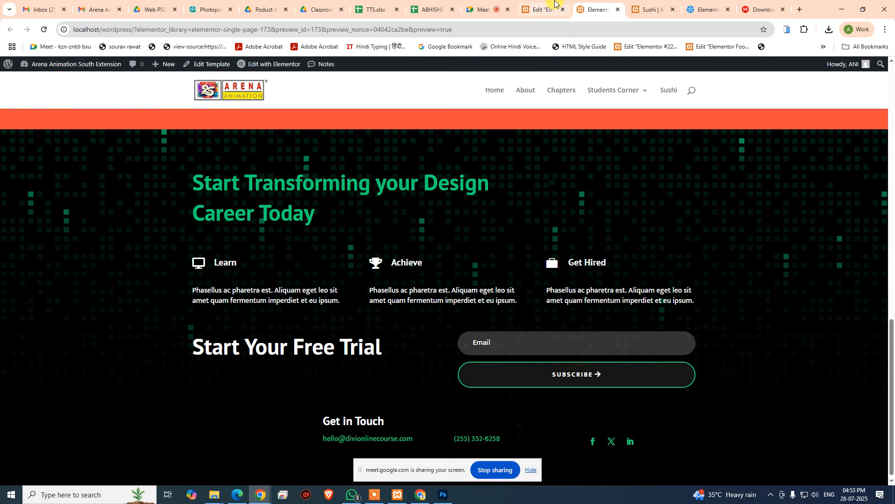
- Publish the template from the editor and check the Big Burger section on the preview page
left_click(554, 6)
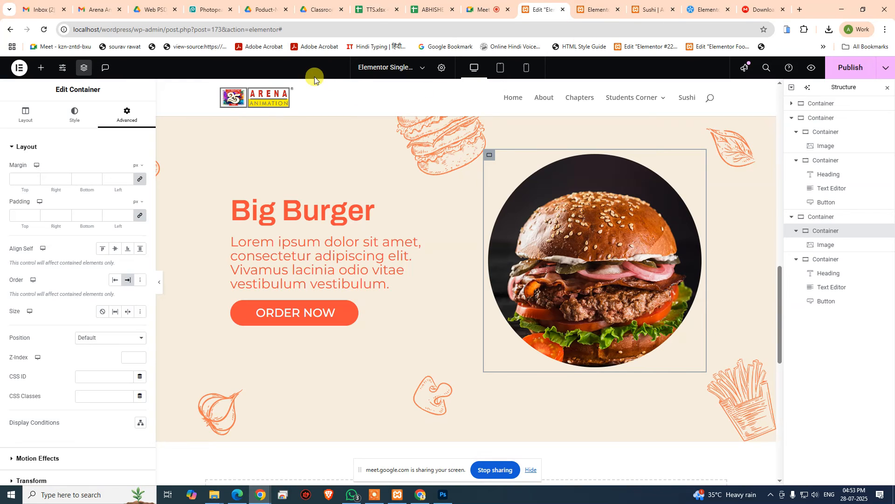
left_click(847, 68)
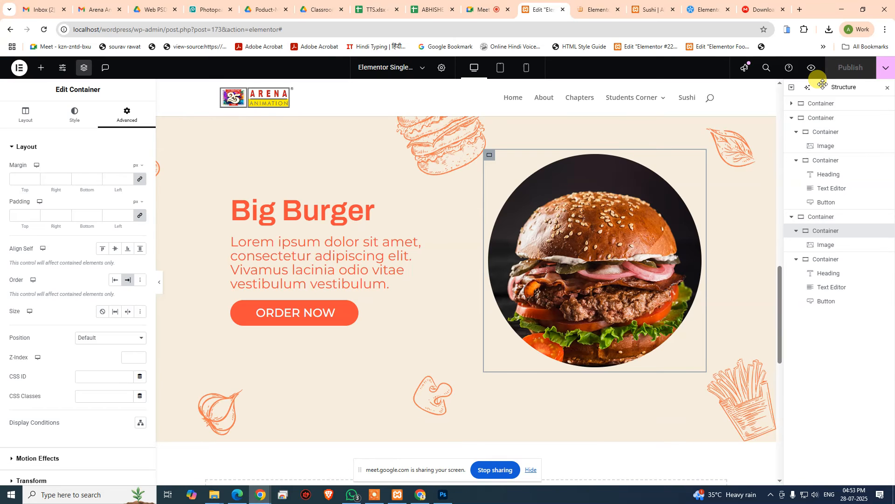
left_click(606, 7)
scroll(194, 277, "down", 15)
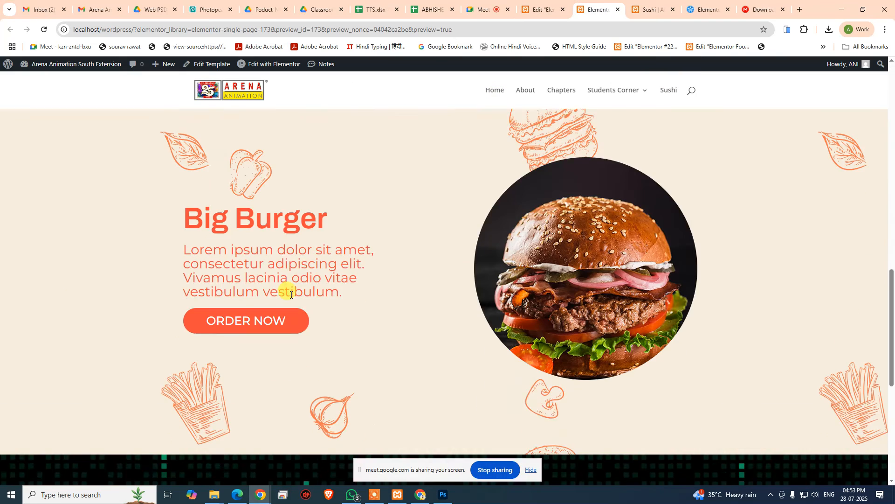
scroll(310, 272, "up", 6)
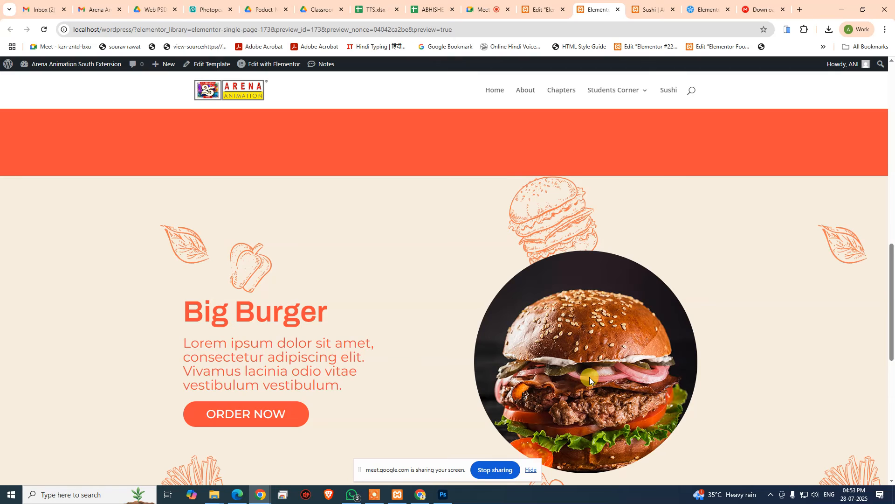
- Open the preview in the mobile simulator and examine how the chef and burger sections are laid out on a phone
left_click(792, 30)
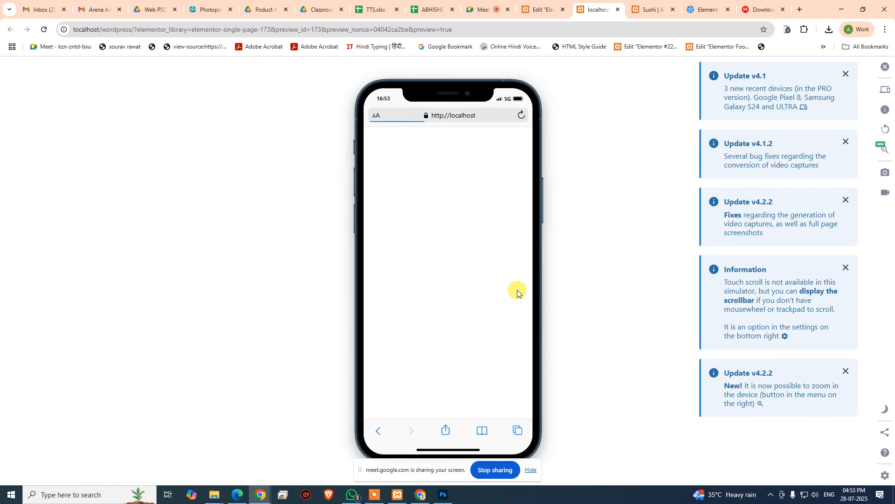
scroll(411, 251, "down", 5)
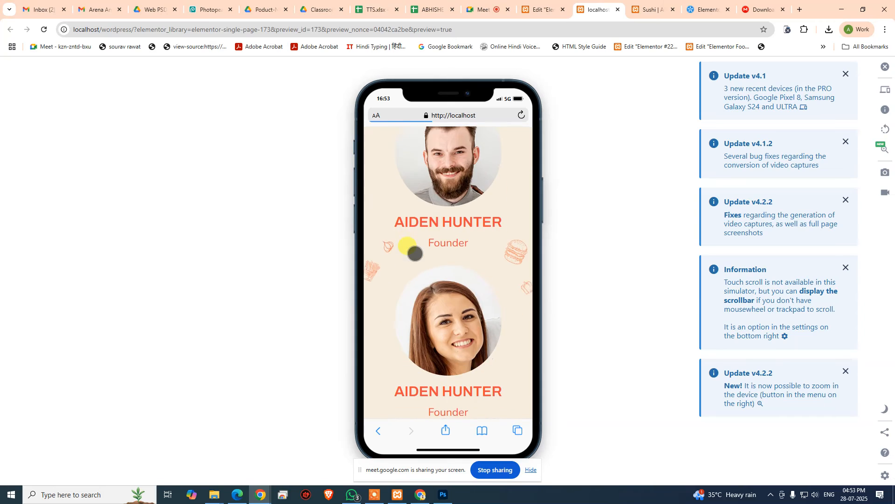
scroll(415, 253, "down", 9)
scroll(423, 244, "up", 3)
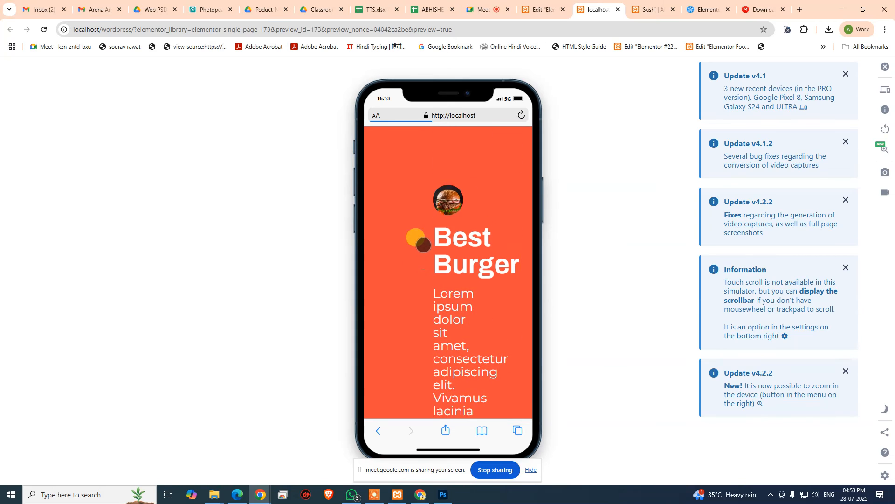
scroll(423, 244, "down", 10)
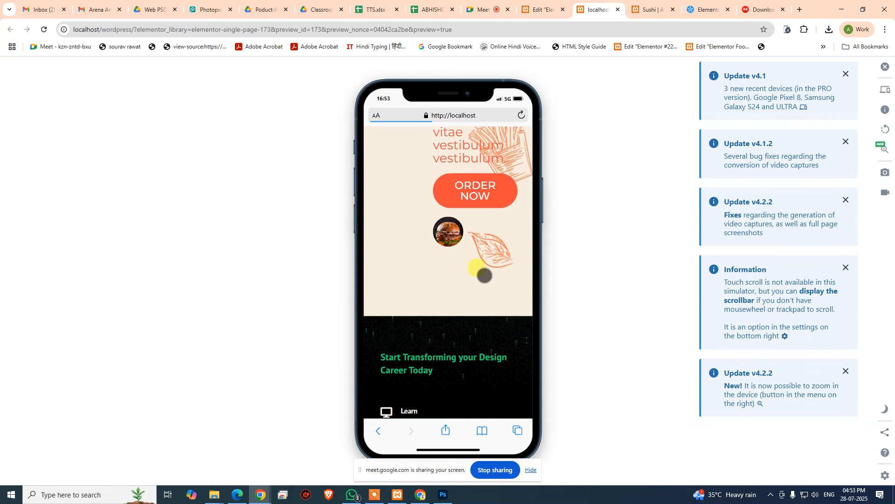
scroll(485, 276, "up", 3)
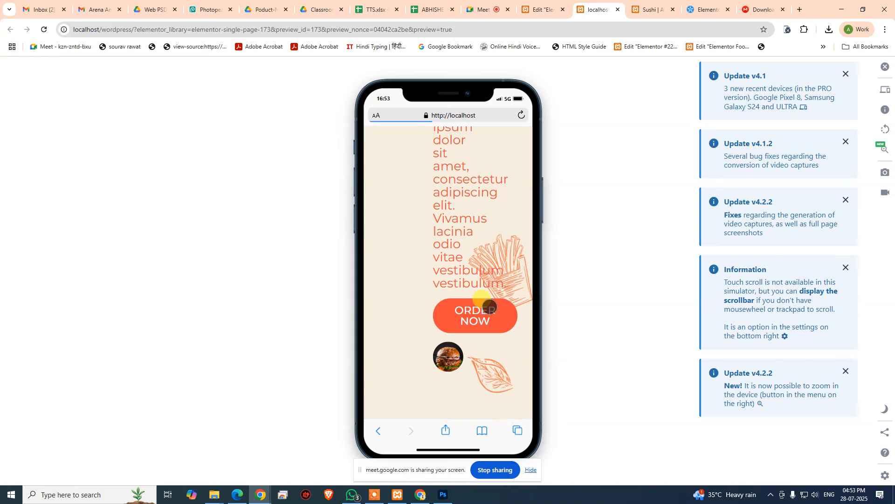
- Look through the team and burger sections again in the phone simulator and close the simulator
scroll(425, 308, "up", 8)
scroll(424, 308, "up", 10)
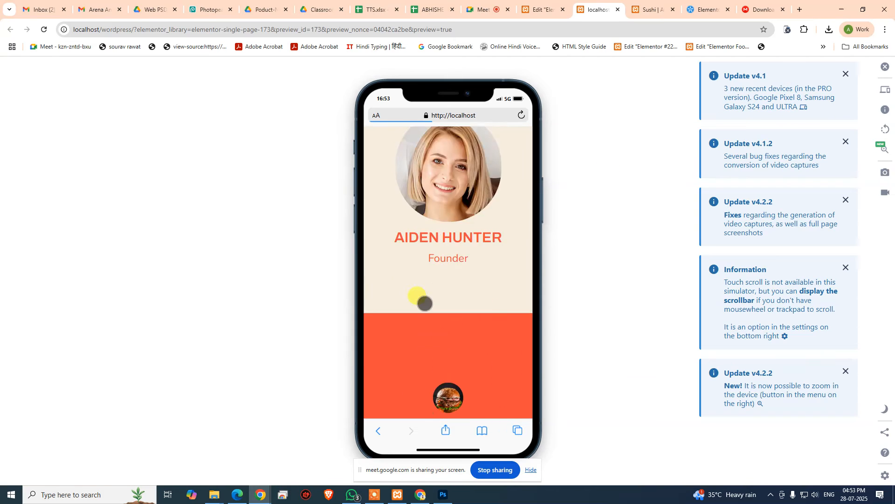
scroll(430, 309, "down", 8)
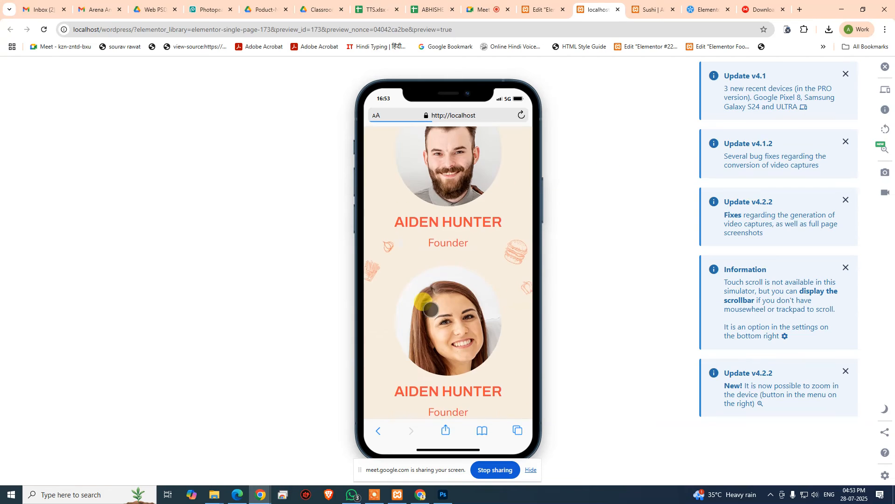
scroll(446, 285, "down", 3)
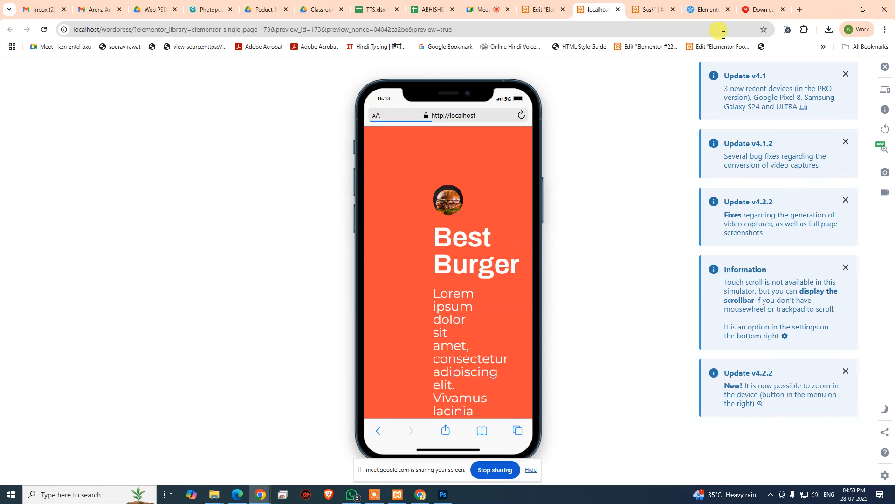
left_click(883, 68)
- Return to the template editor in tablet view, collapse both burger sections' inner containers and select the Best Burger section's container
left_click(541, 9)
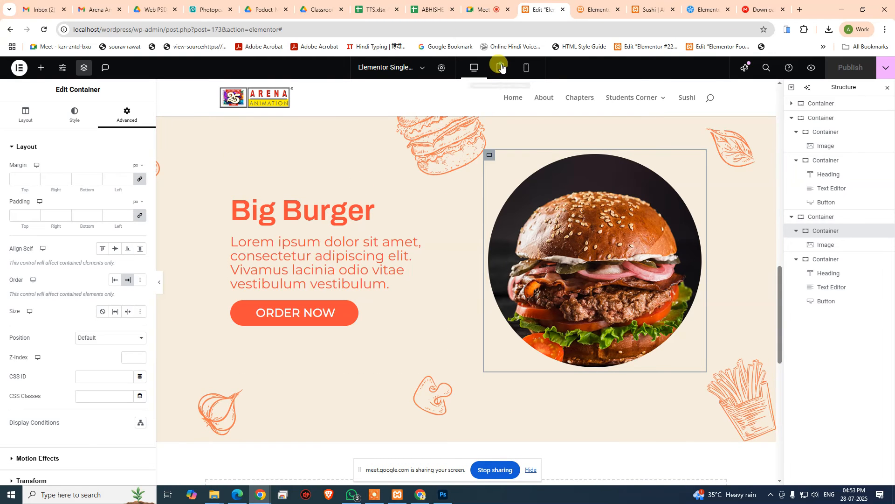
left_click(500, 67)
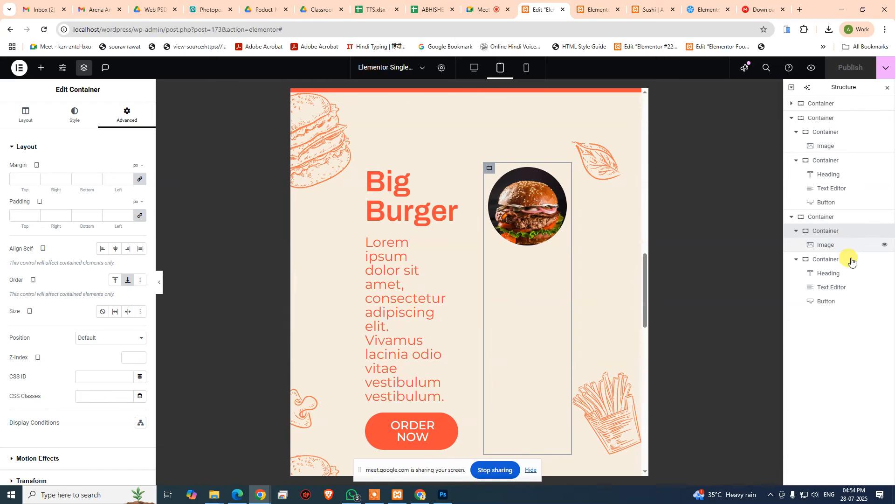
left_click(797, 230)
left_click(797, 258)
left_click(797, 160)
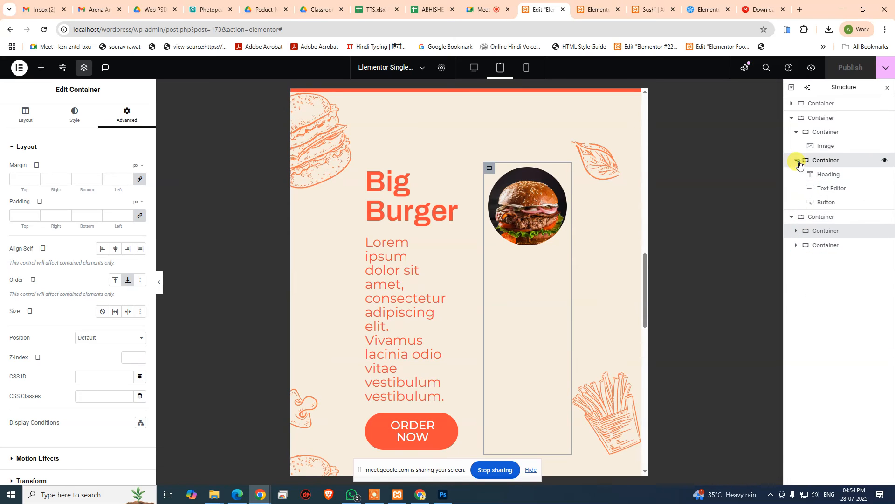
left_click(797, 132)
left_click(812, 117)
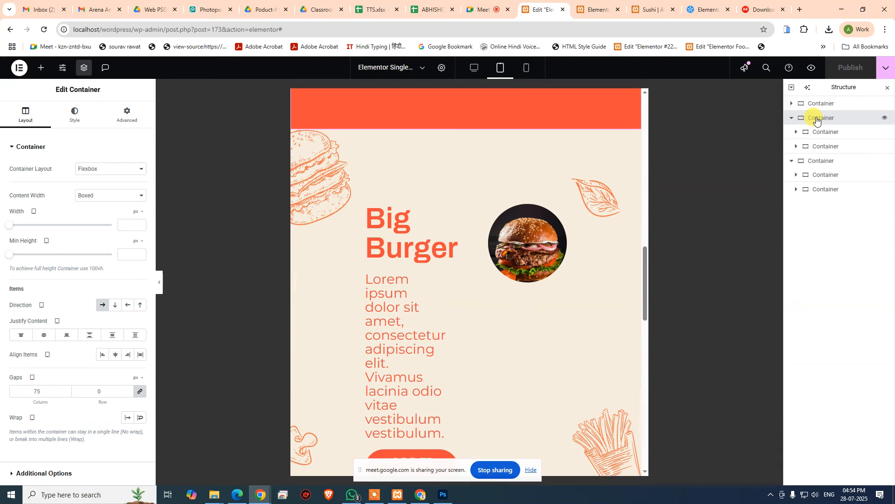
scroll(397, 295, "up", 5)
scroll(390, 309, "down", 2)
scroll(419, 335, "up", 3)
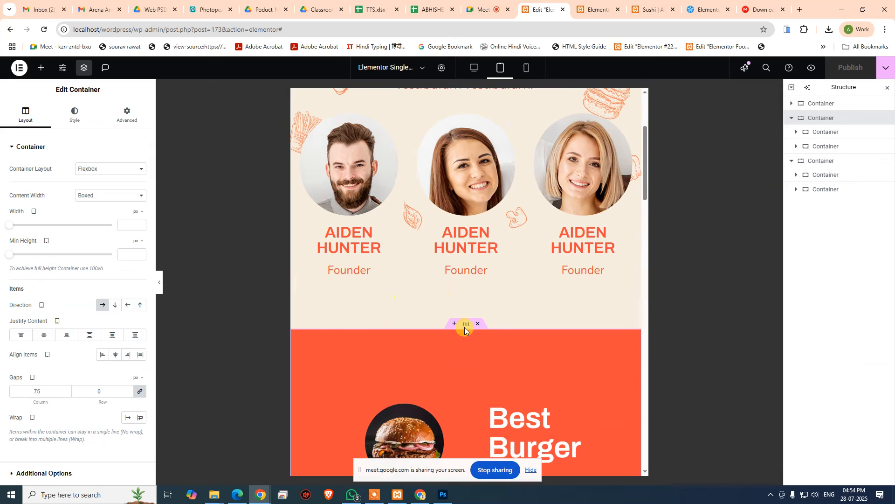
scroll(468, 383, "down", 1)
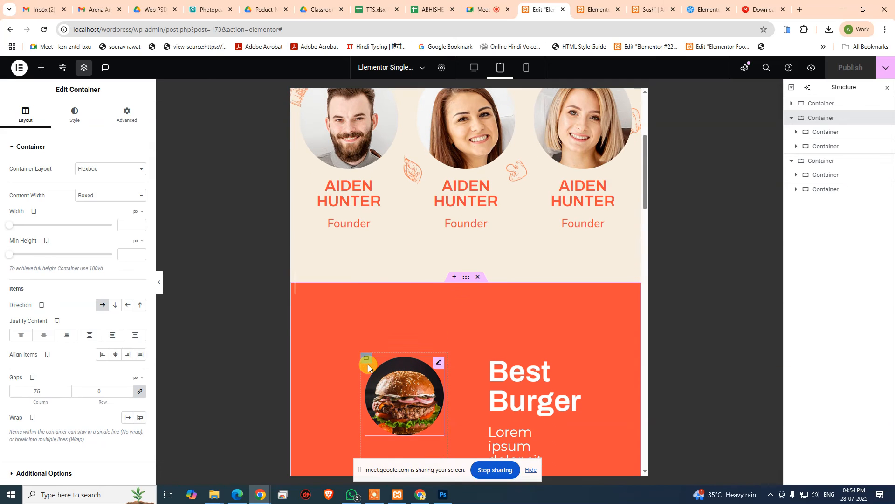
- Try Full Width as the content width of the Best Burger section's container and return it to Boxed
left_click(111, 196)
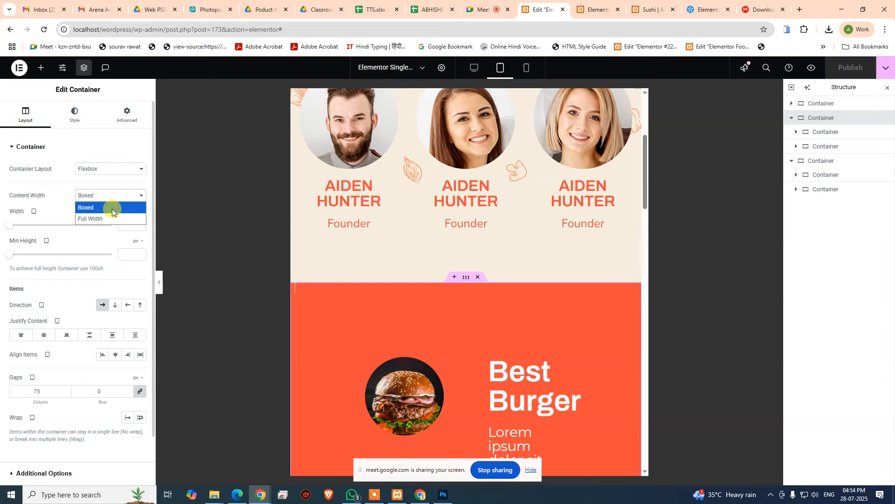
left_click(111, 218)
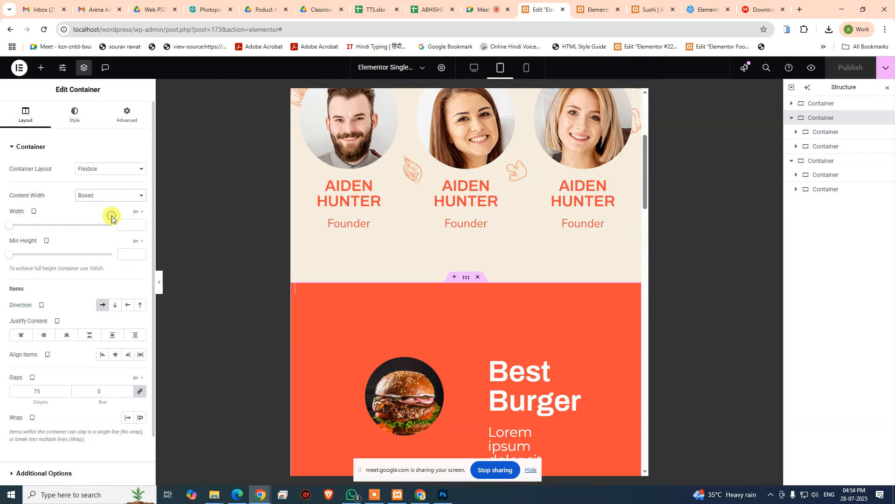
left_click(115, 173)
left_click(114, 177)
left_click(114, 195)
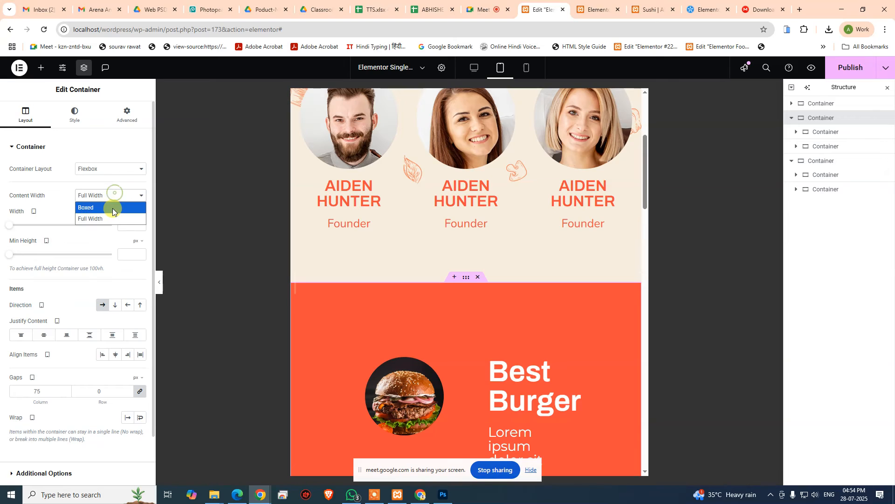
left_click(113, 208)
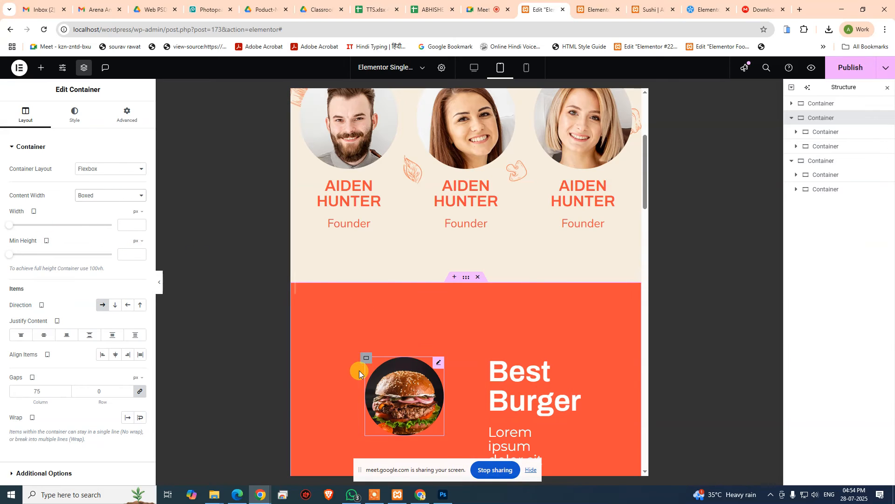
- Try a vertical column direction on the container holding the Best Burger image and select the text container beside it
left_click(366, 358)
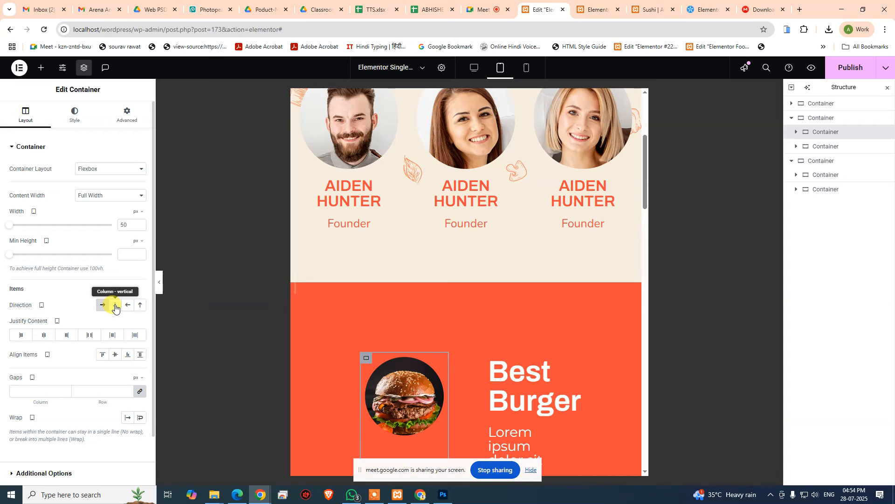
left_click(116, 305)
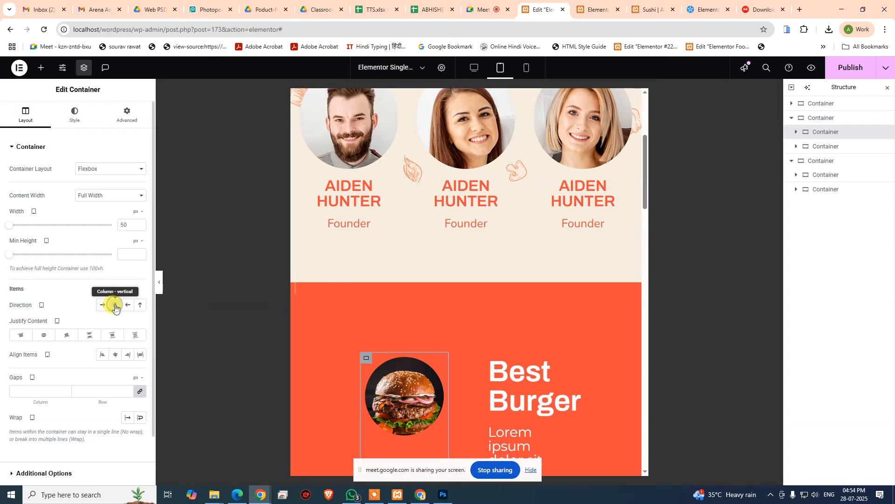
left_click(802, 146)
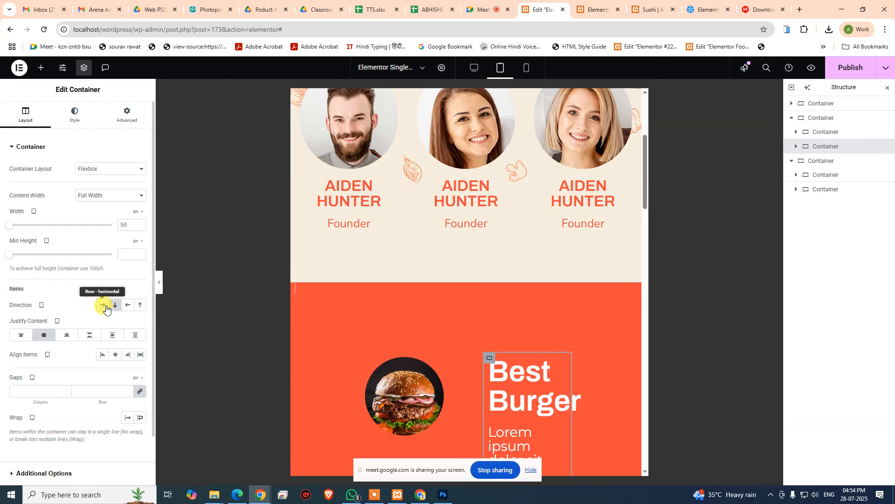
scroll(620, 302, "down", 2)
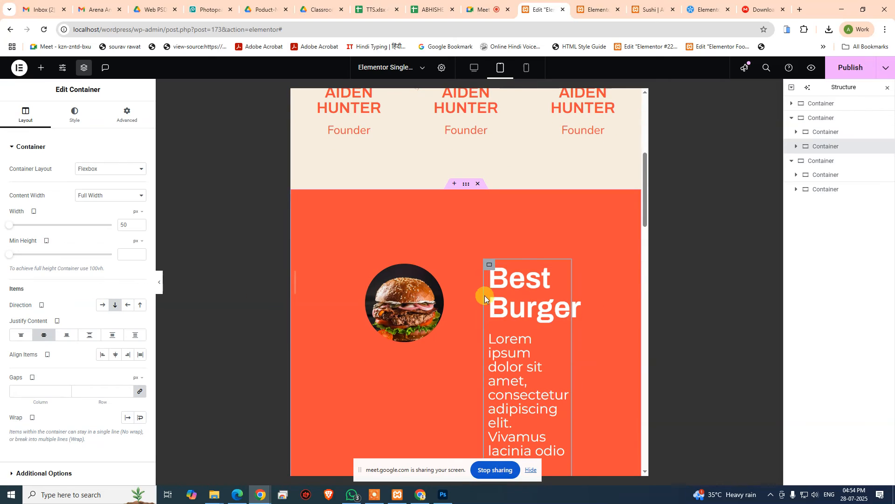
left_click(489, 264)
- Set the Best Burger section's outer container to a vertical column direction for tablet
left_click(819, 118)
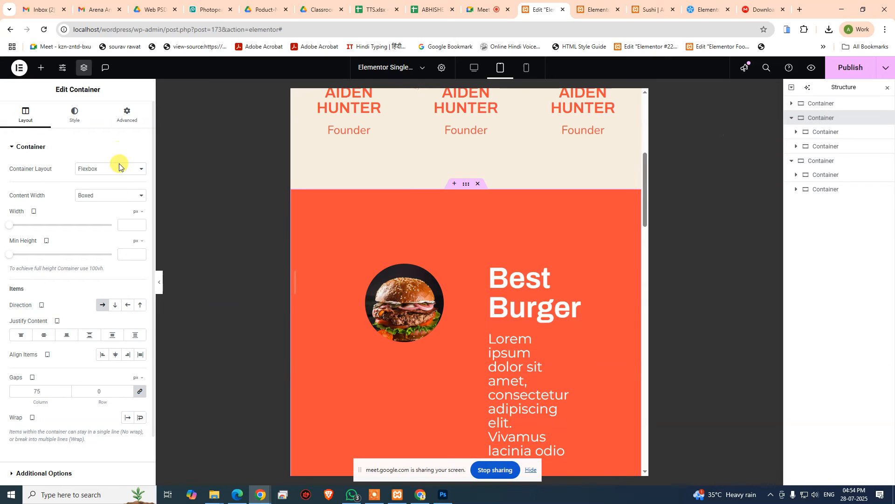
left_click(114, 307)
scroll(531, 253, "down", 2)
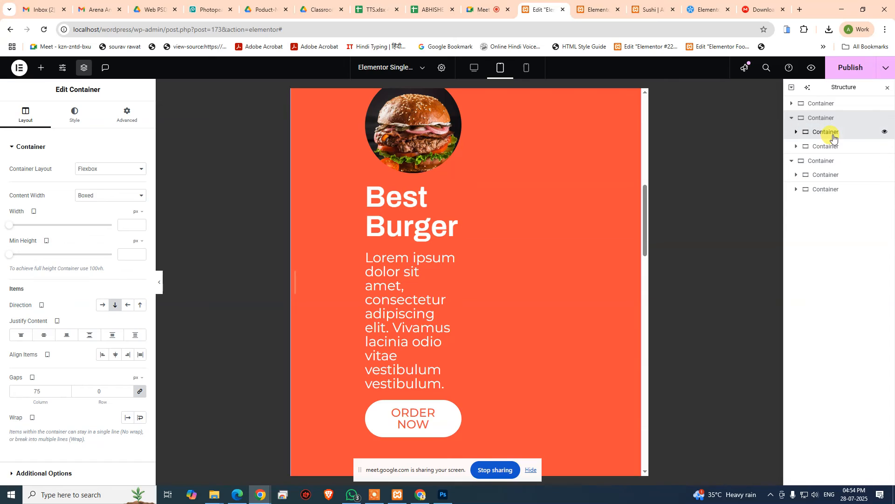
- Return the Best Burger image container to row direction, and try row on its text container before restoring column
left_click(804, 133)
left_click(102, 305)
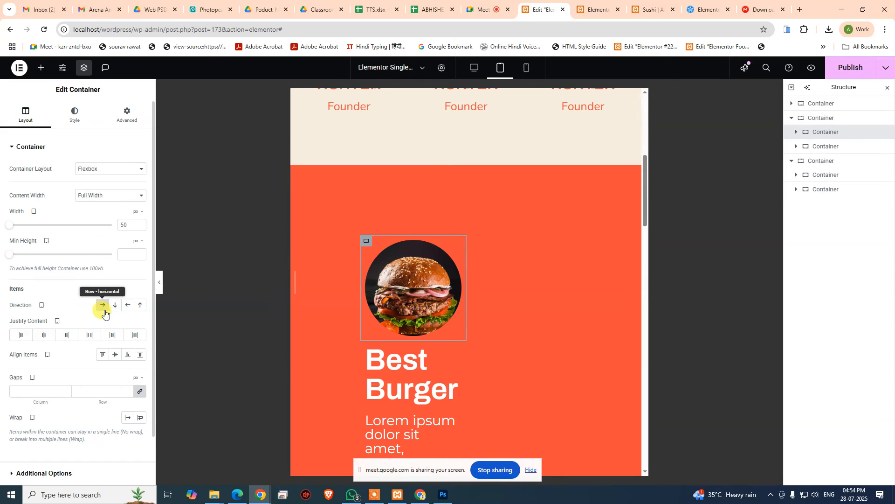
left_click(821, 146)
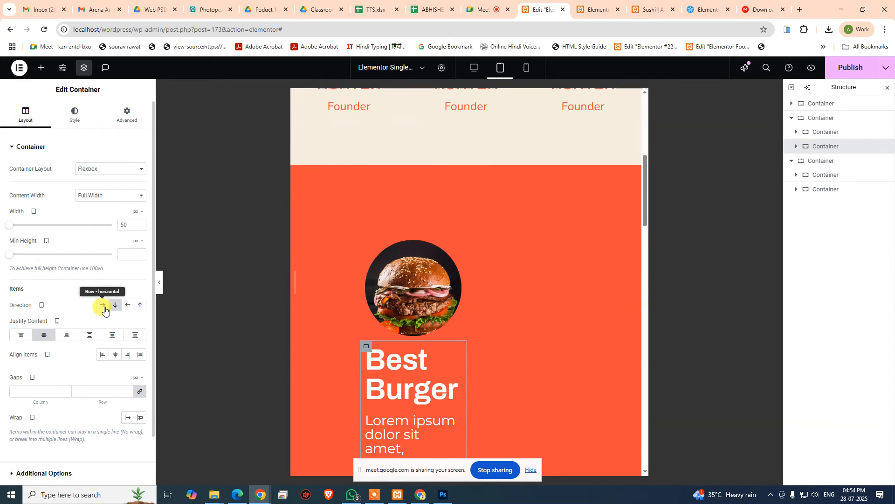
left_click(103, 306)
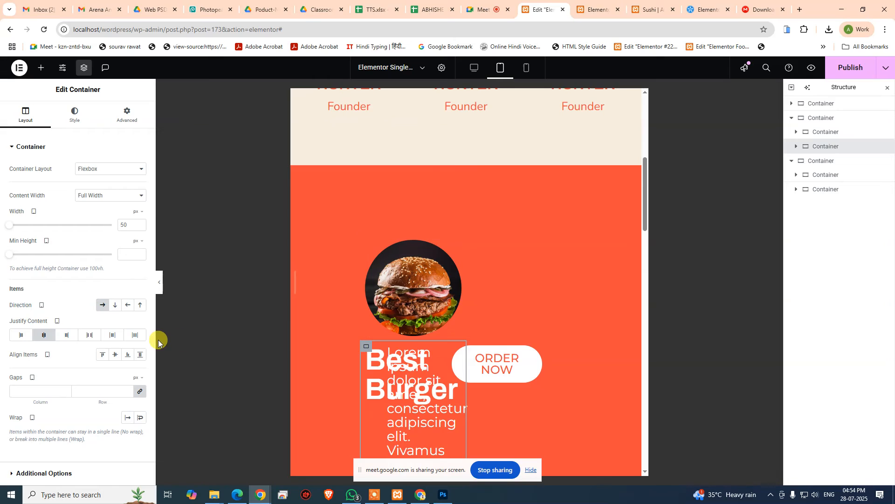
left_click(112, 305)
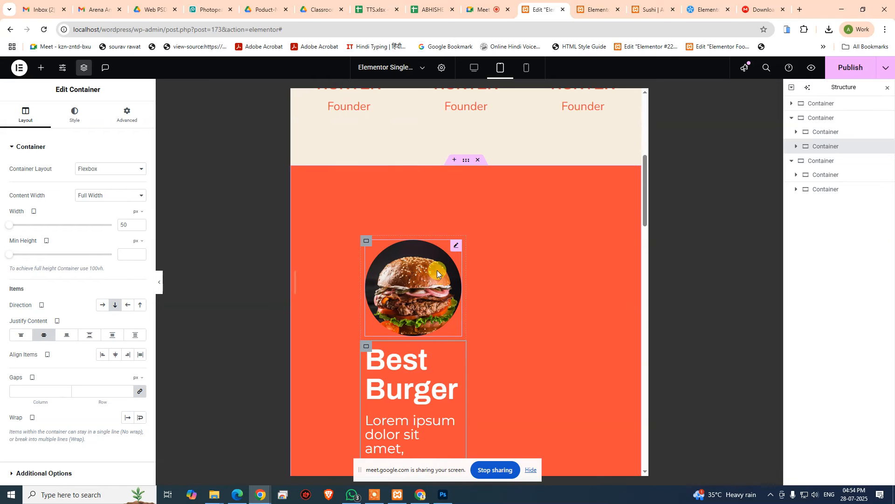
- Compare the Best Burger section's desktop layout with its tablet layout
left_click(834, 118)
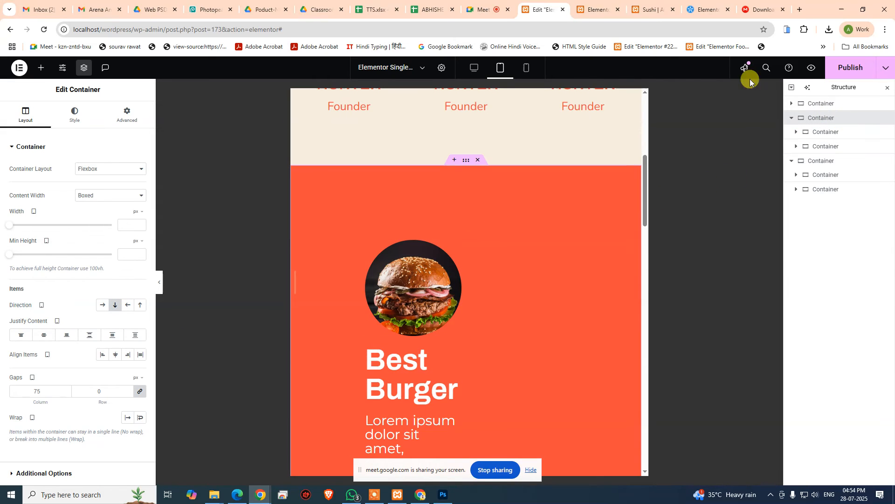
left_click(475, 69)
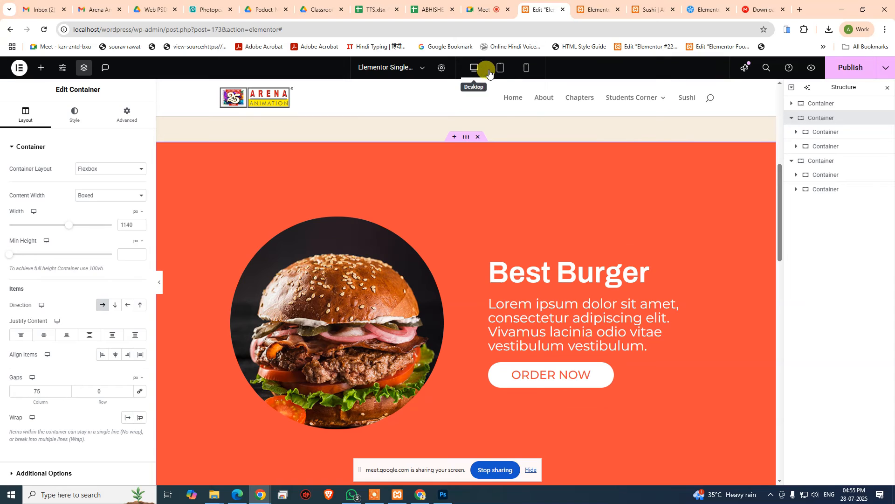
left_click(501, 69)
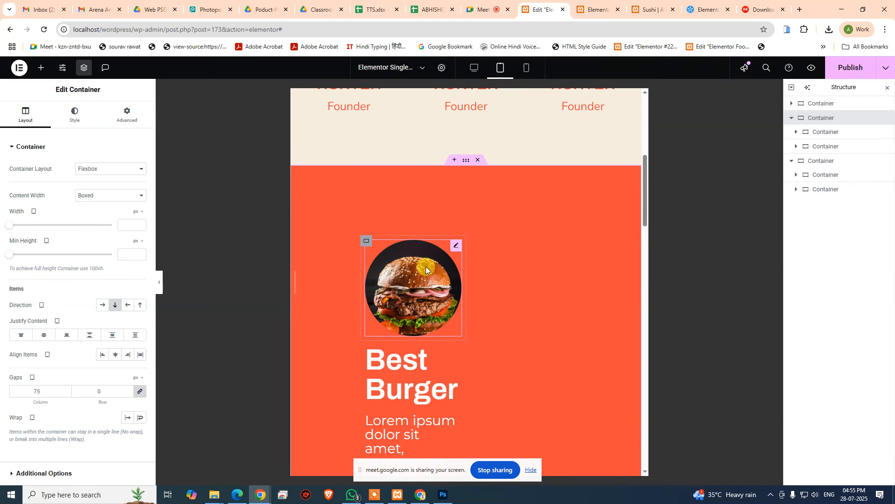
- Set the tablet width of the container holding the Best Burger image to 100%
left_click(395, 241)
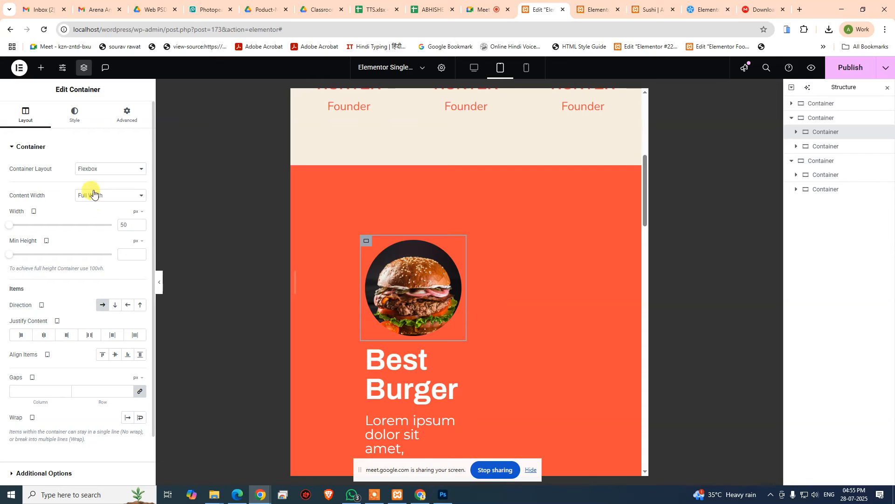
left_click(93, 168)
left_click(97, 169)
left_click(110, 196)
mouse_move(12, 228)
left_mouse_down()
mouse_move(109, 227)
mouse_move(14, 224)
left_mouse_up()
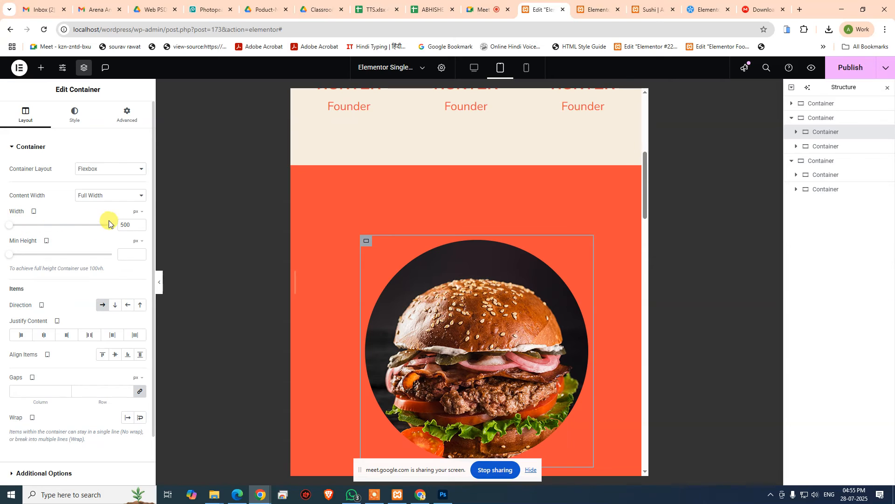
left_click(136, 211)
left_click(134, 225)
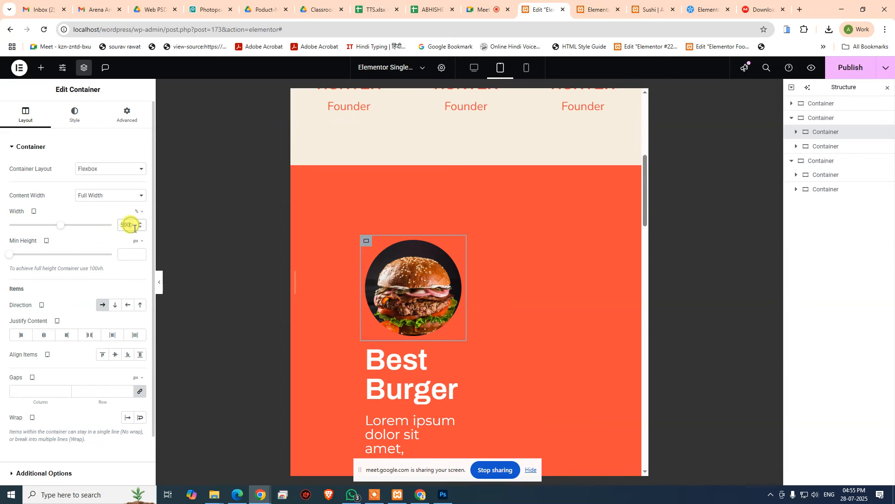
type("100")
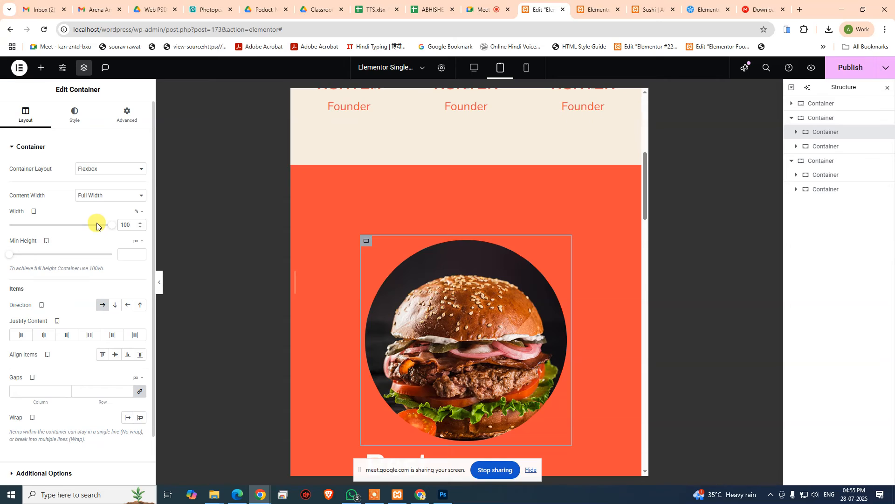
- Enter 100 as the tablet width of the Best Burger text container and switch its unit to percent
scroll(431, 265, "down", 5)
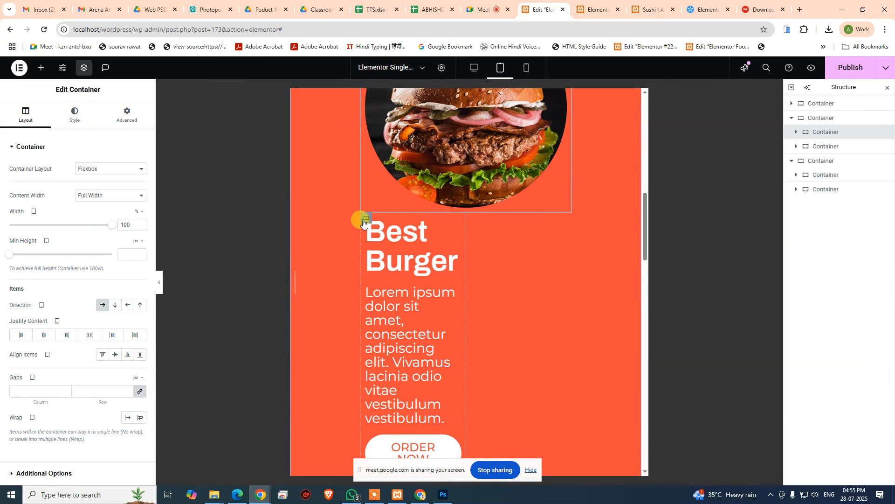
left_click(365, 221)
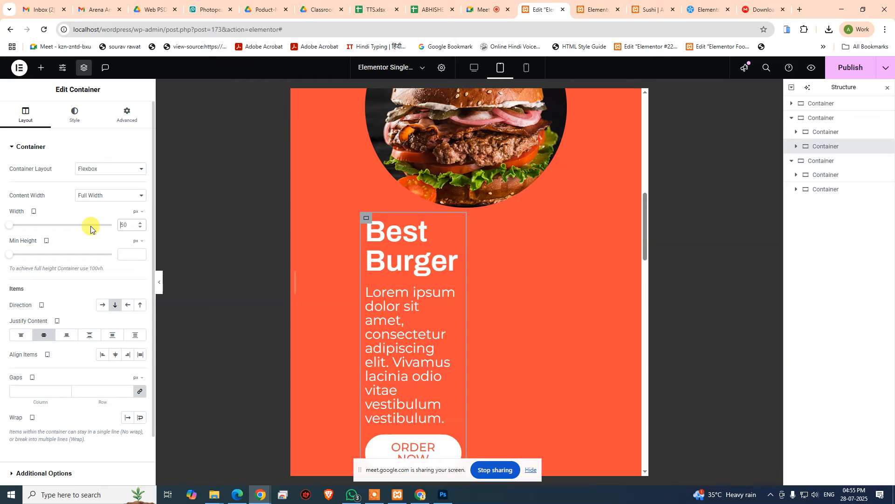
type("100")
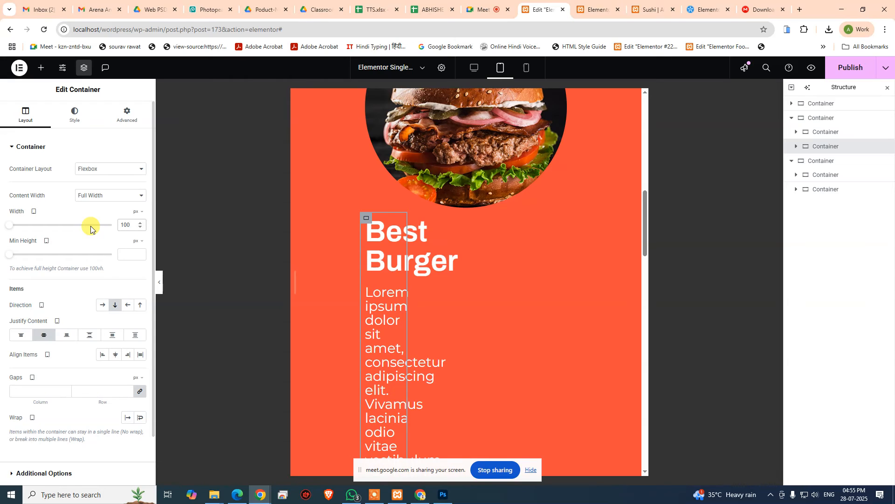
left_click(138, 216)
left_click(136, 227)
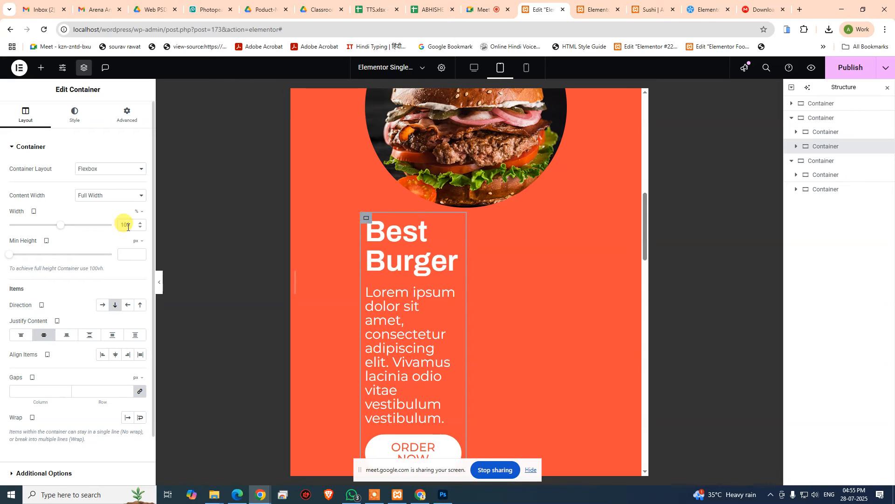
- Set the tablet width of the Best Burger text container to 100%
left_click(413, 155)
scroll(432, 180, "up", 4)
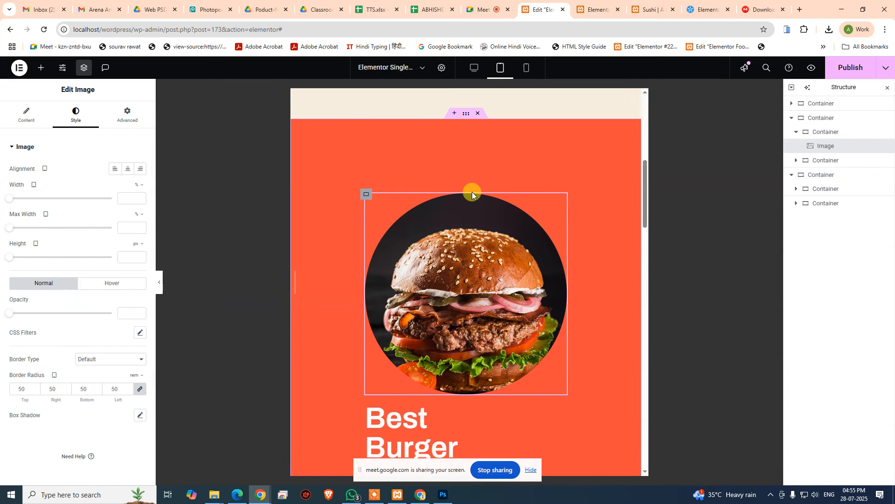
left_click(825, 132)
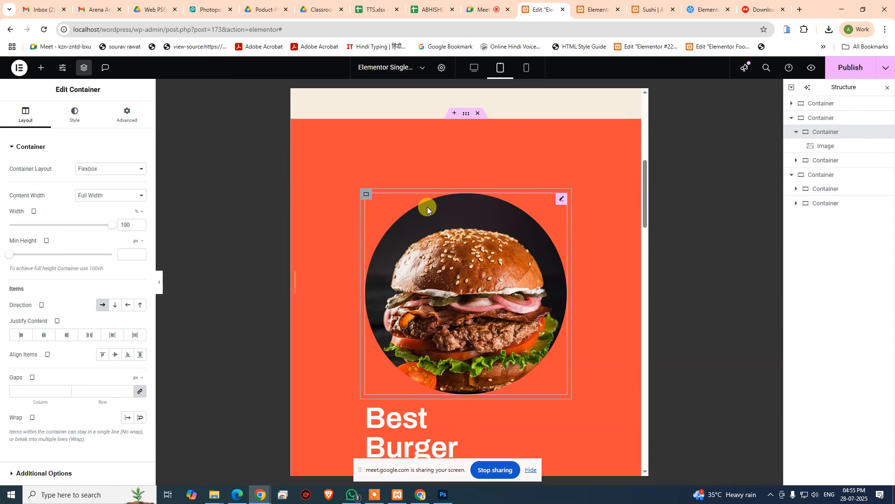
scroll(455, 285, "down", 3)
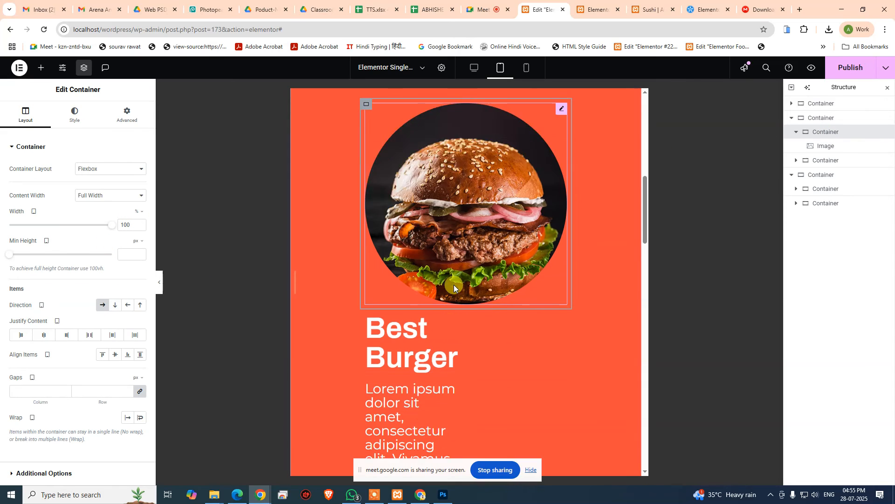
left_click(366, 264)
left_click(124, 195)
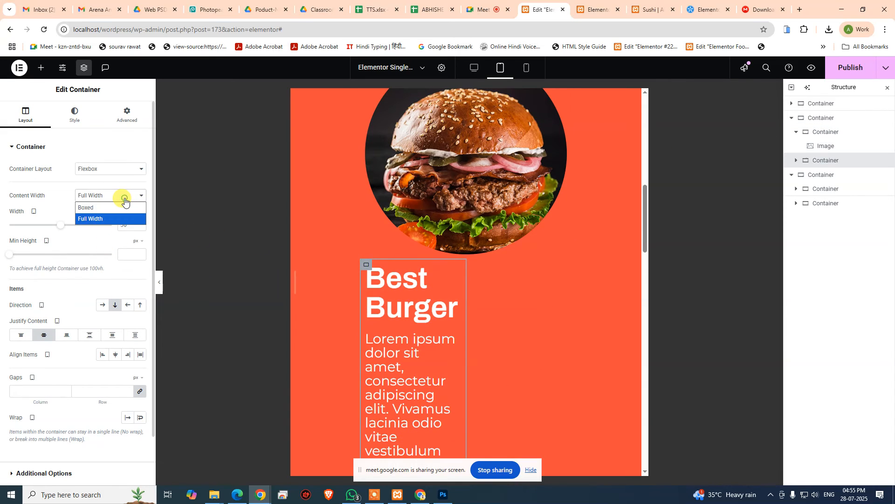
left_click(124, 198)
scroll(452, 311, "down", 3)
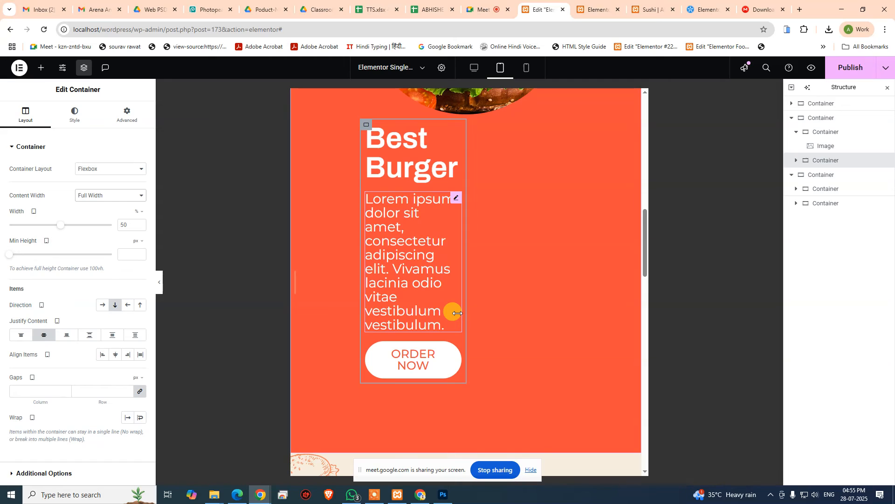
double_click(124, 224)
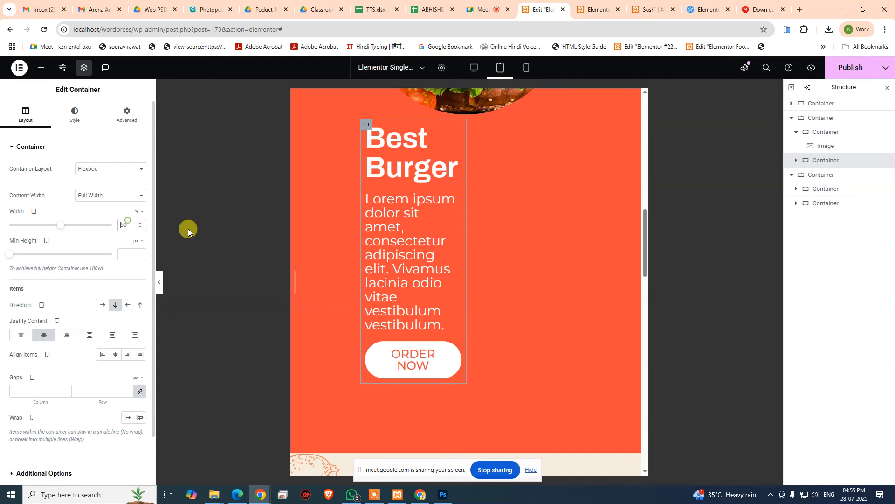
type("100")
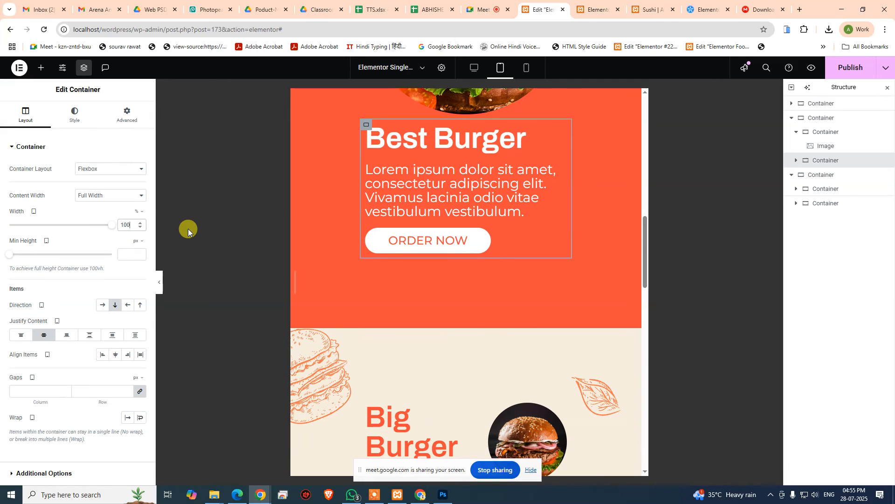
scroll(615, 272, "up", 4)
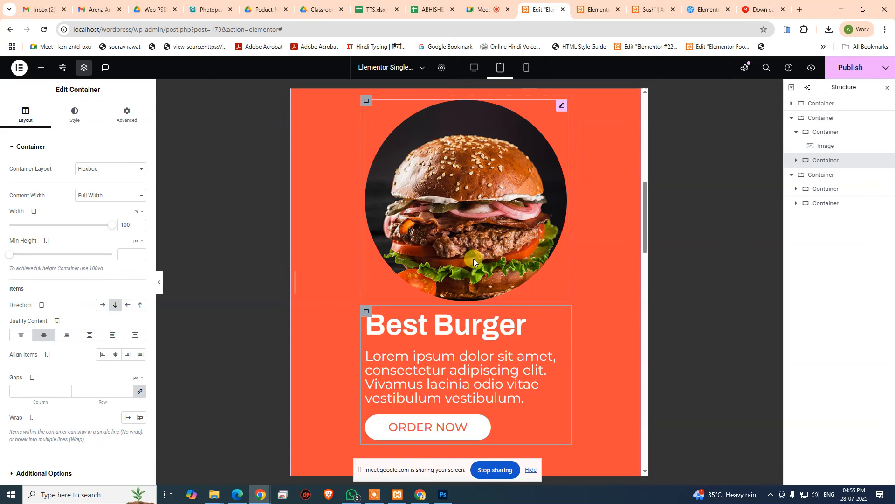
- Set the tablet direction of the Big Burger section's outer container to column
scroll(473, 258, "down", 10)
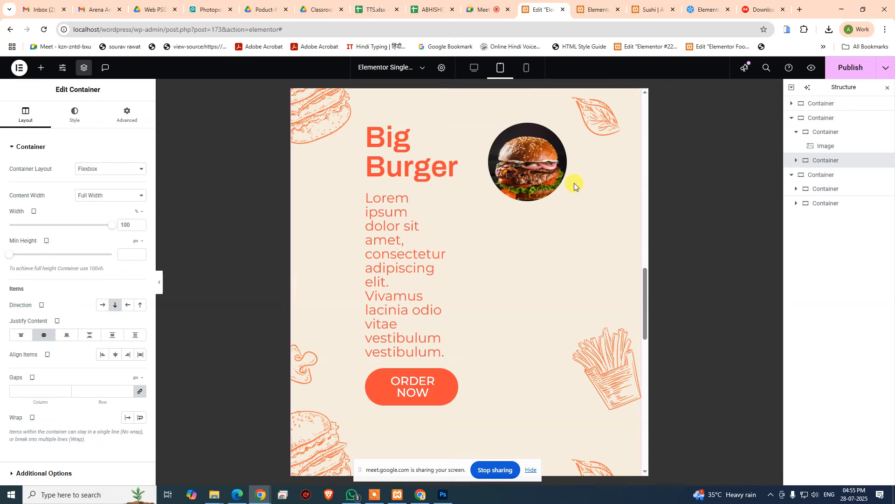
left_click(367, 130)
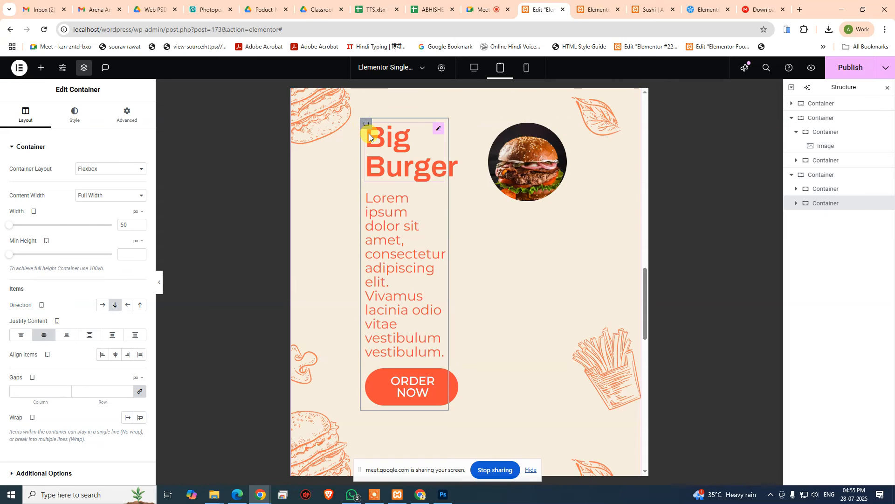
left_click(820, 176)
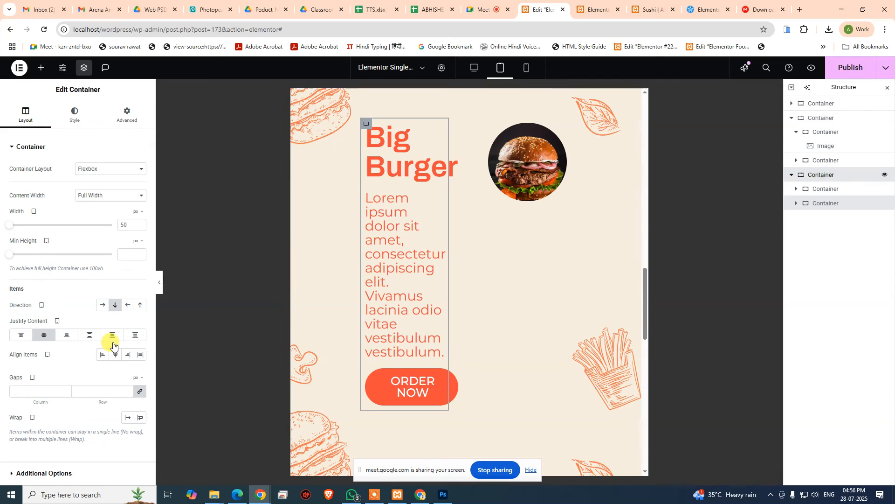
left_click(74, 115)
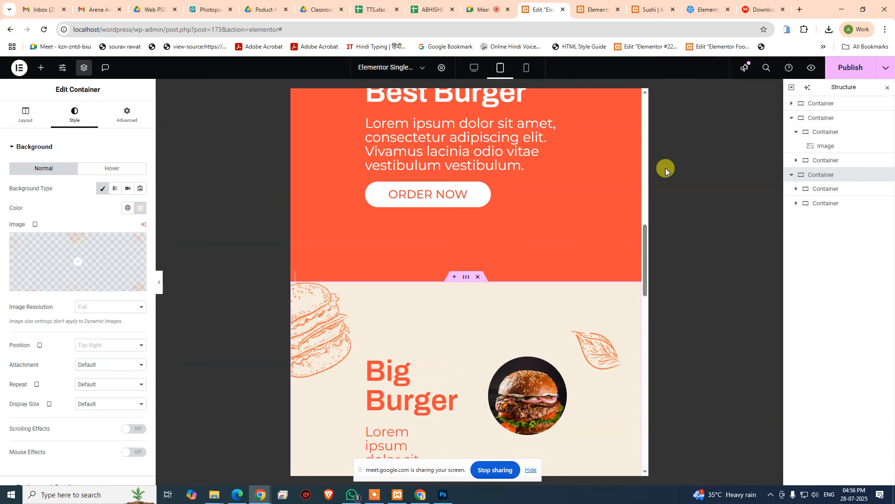
left_click(22, 116)
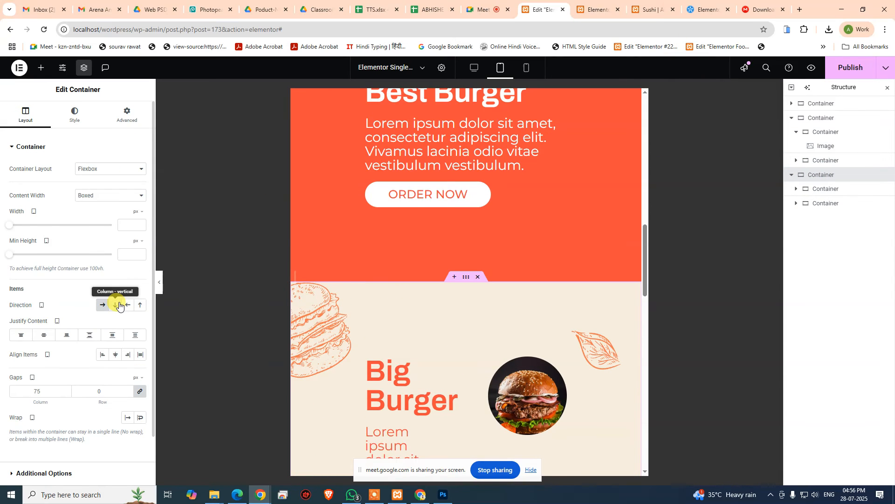
scroll(368, 268, "down", 5)
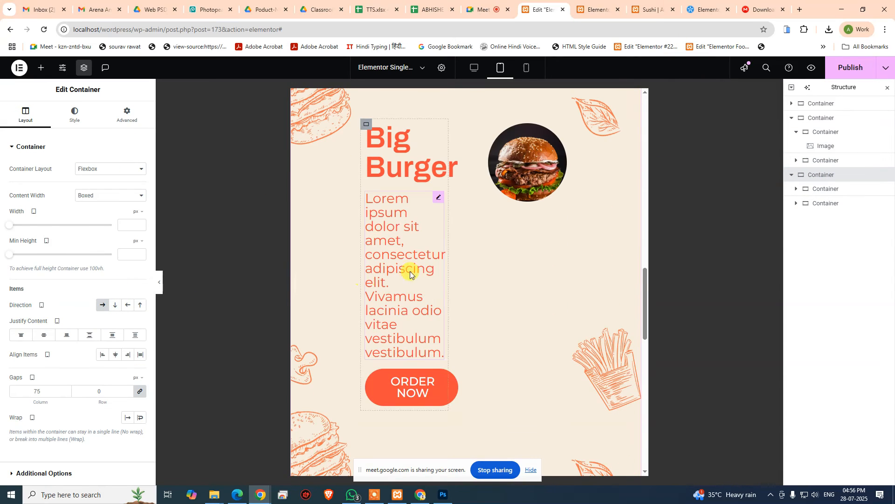
left_click(117, 305)
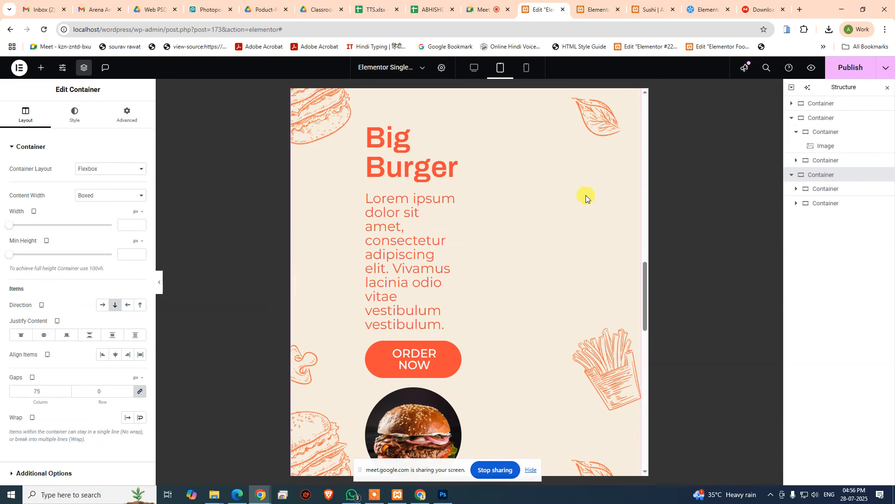
- Enter 100 as the tablet width of the Big Burger image container and switch its unit to percent
left_click(820, 187)
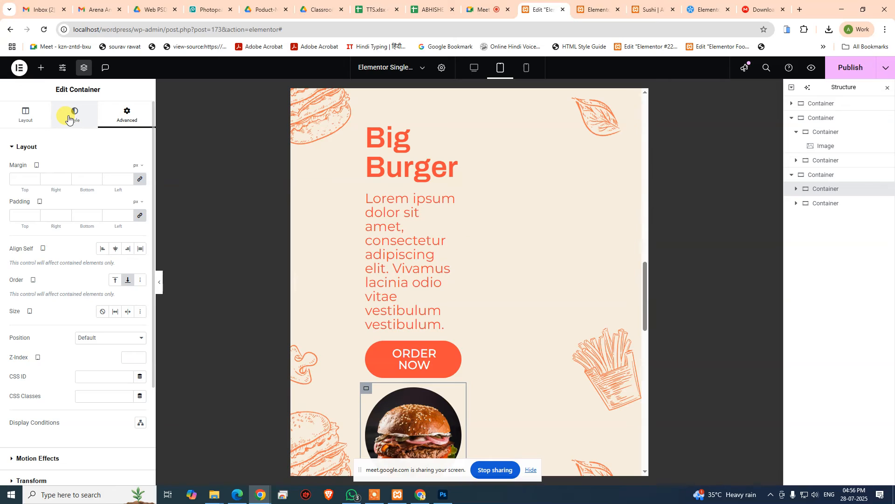
left_click(34, 120)
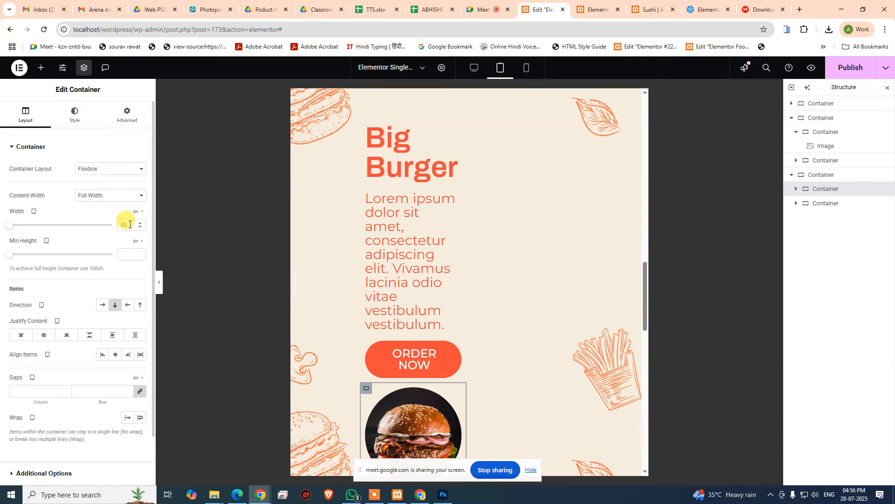
left_click(130, 225)
type("100")
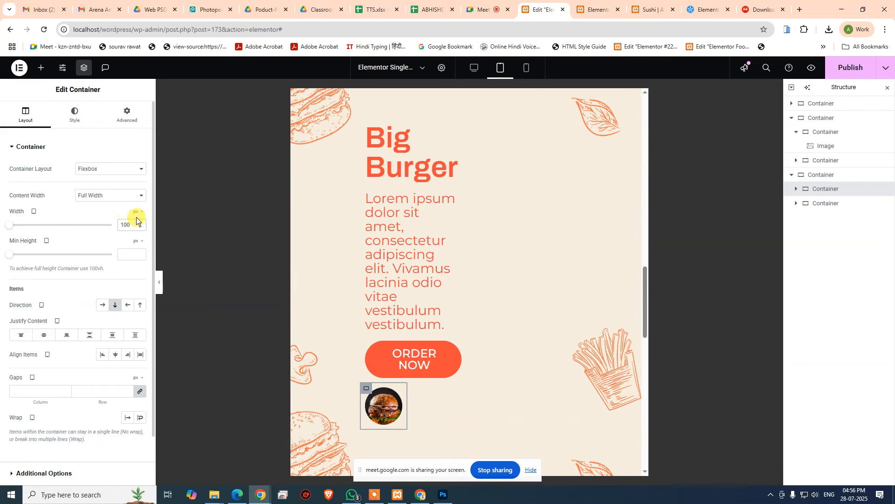
left_click(136, 226)
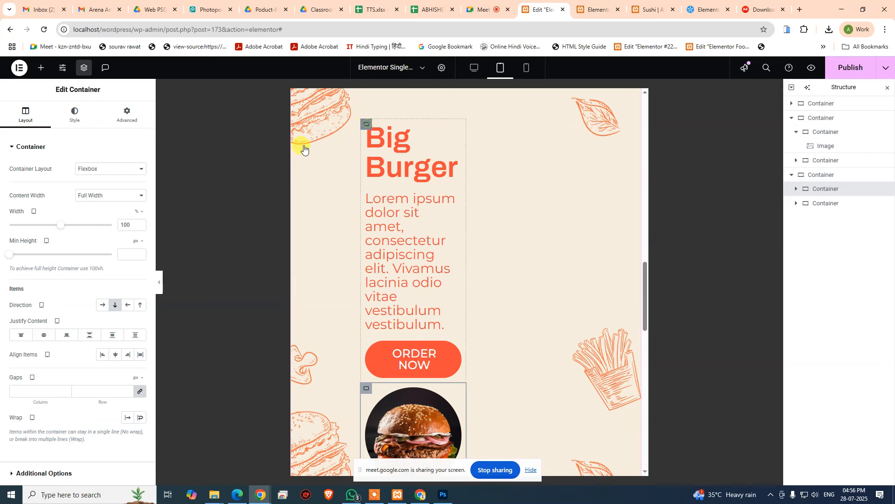
- Set the tablet widths of the Big Burger text container and image container to 100%
left_click(304, 148)
left_click(136, 211)
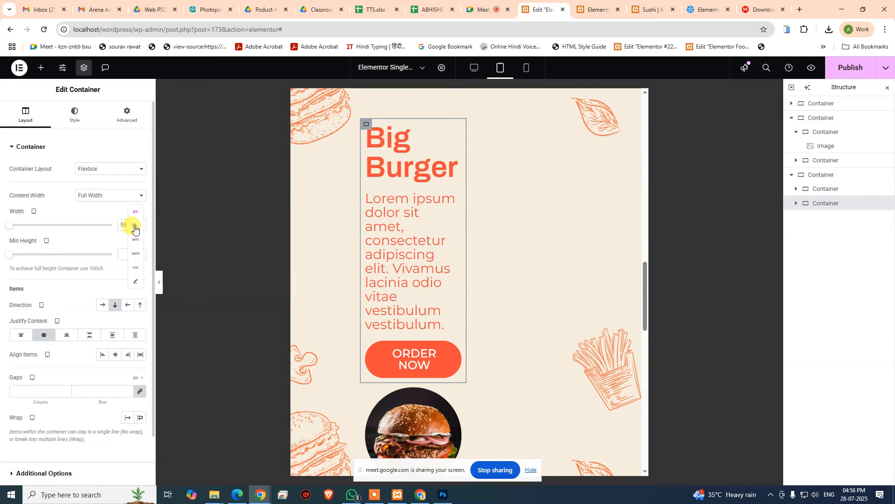
left_click(135, 227)
type("100")
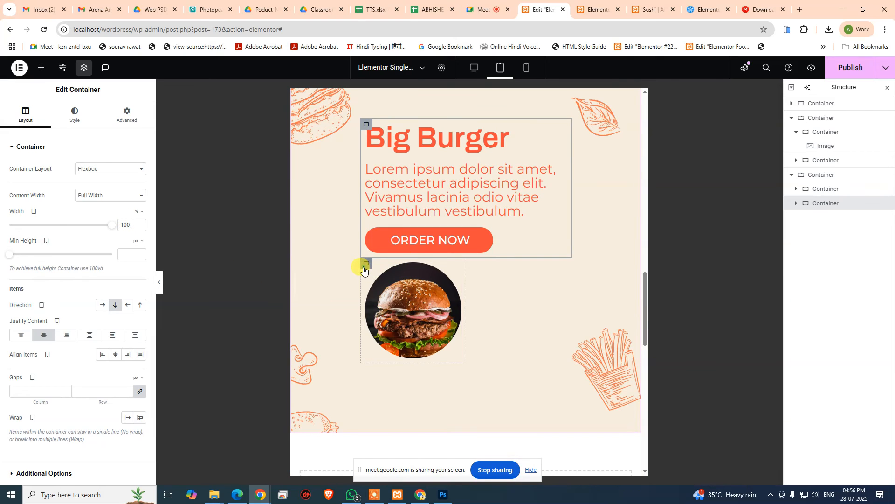
left_click(362, 262)
type("100")
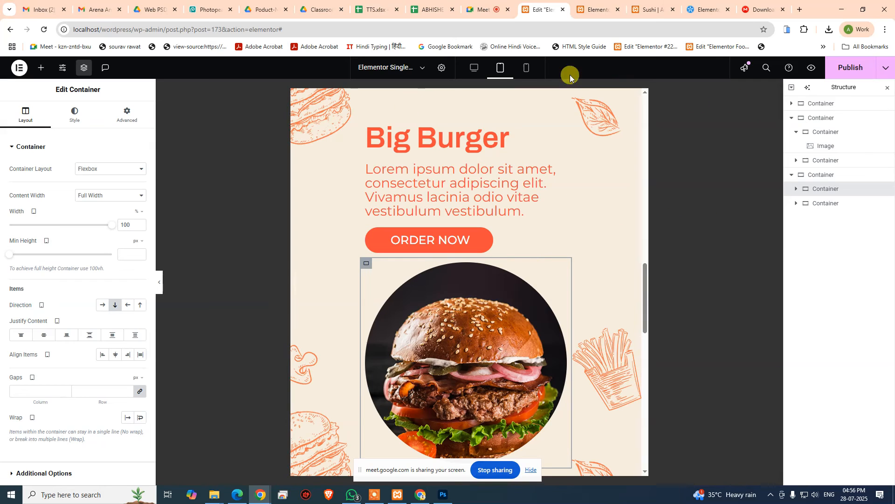
- Switch to the mobile layout and review the burger and chef sections in it
left_click(526, 68)
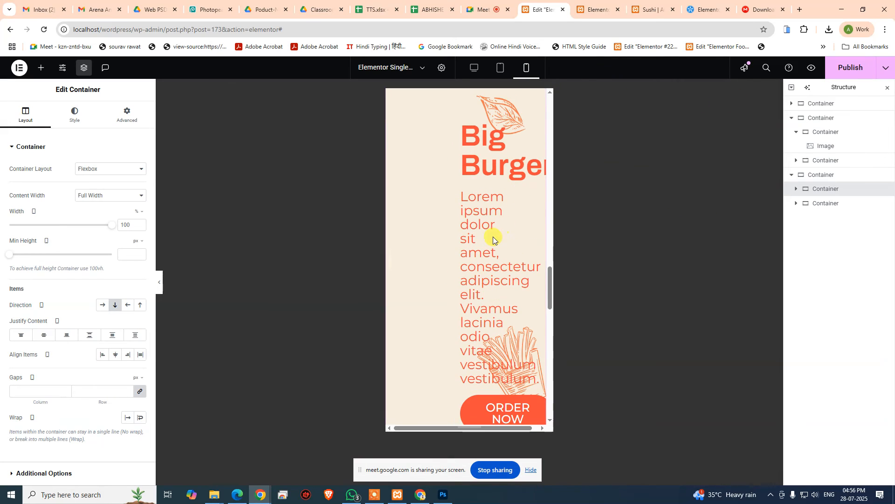
scroll(494, 236, "down", 5)
scroll(493, 237, "up", 7)
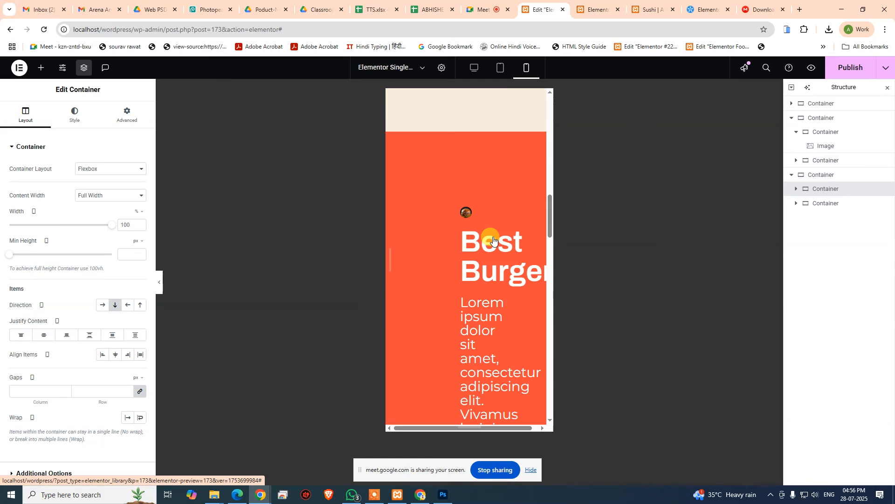
scroll(493, 234, "up", 16)
scroll(491, 228, "down", 5)
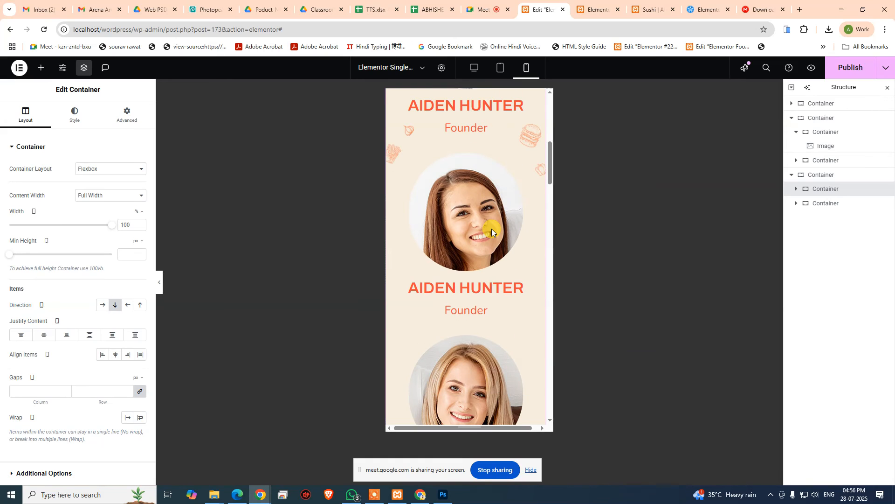
scroll(492, 236, "down", 4)
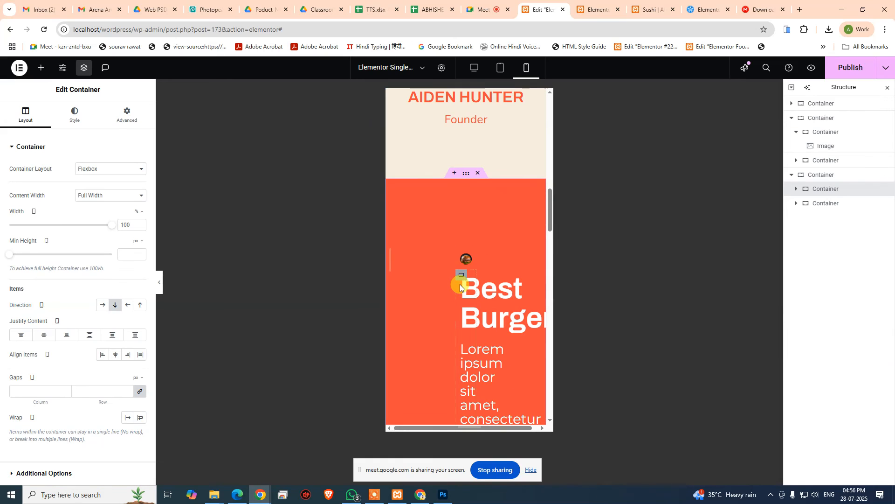
- Set the Best Burger image container to row direction on mobile and check its content width options
left_click(462, 254)
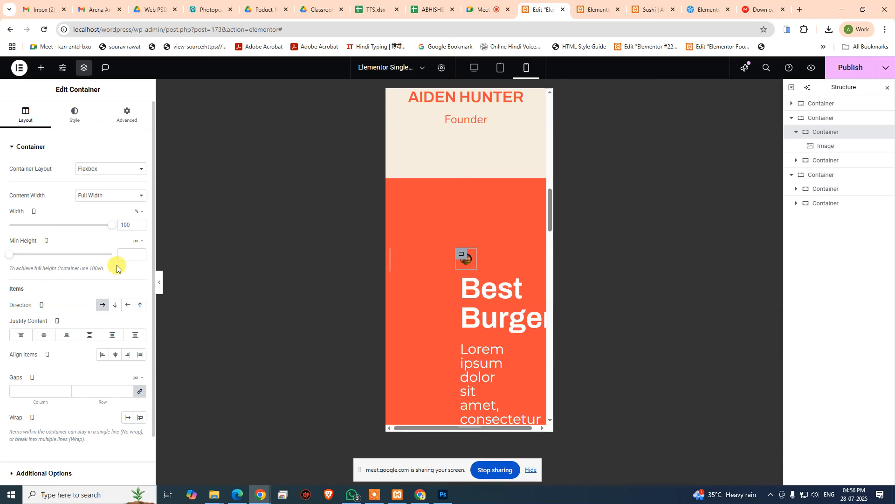
left_click(103, 304)
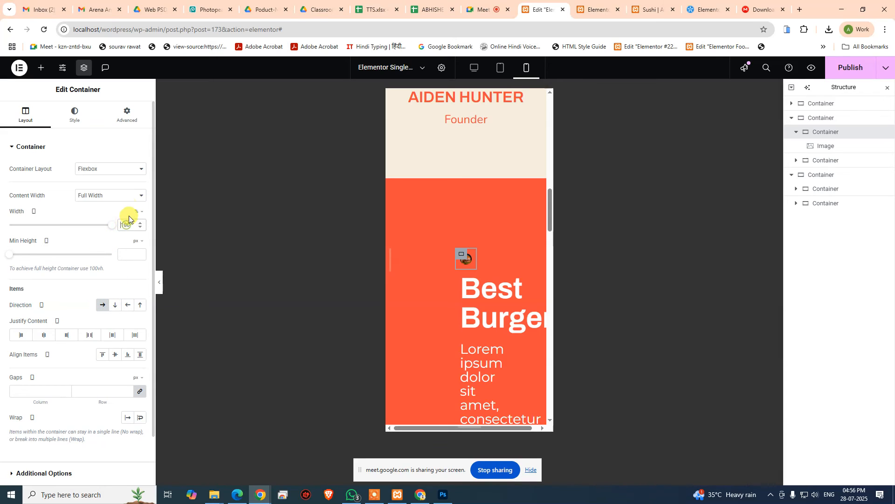
left_click(120, 196)
left_click(121, 206)
left_click(123, 195)
- Compare the Best Burger section's mobile layout with the chef section above it
scroll(527, 290, "down", 8)
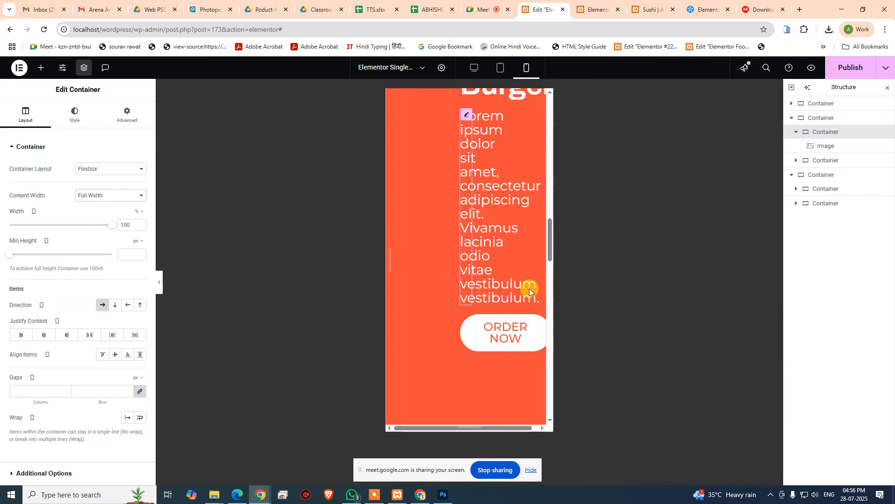
scroll(520, 296, "up", 6)
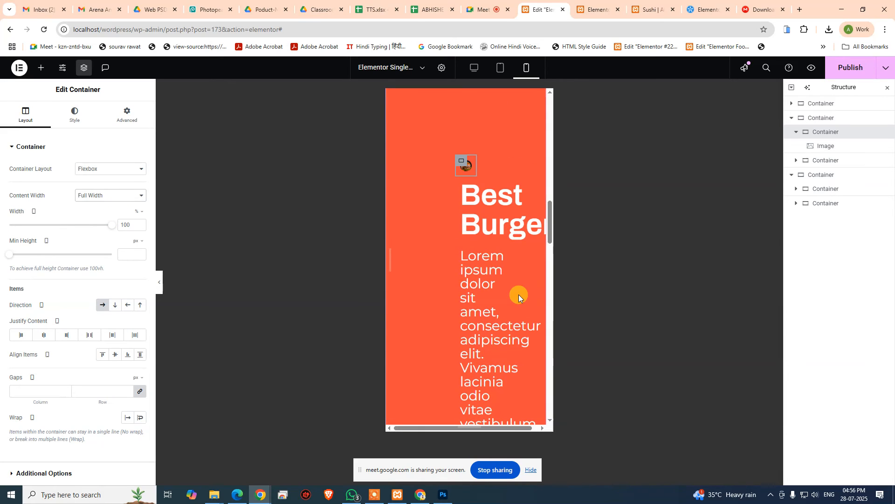
scroll(24, 394, "down", 2)
scroll(24, 394, "up", 2)
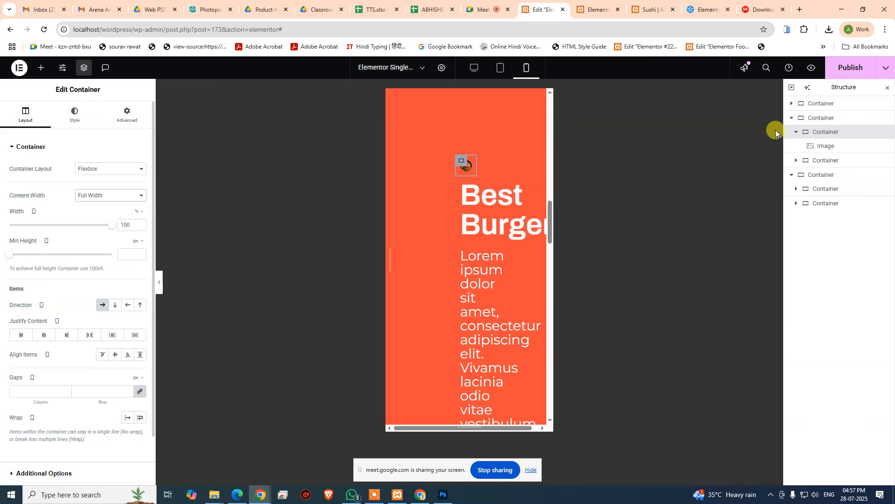
left_click_drag(793, 133, 801, 154)
scroll(520, 238, "up", 10)
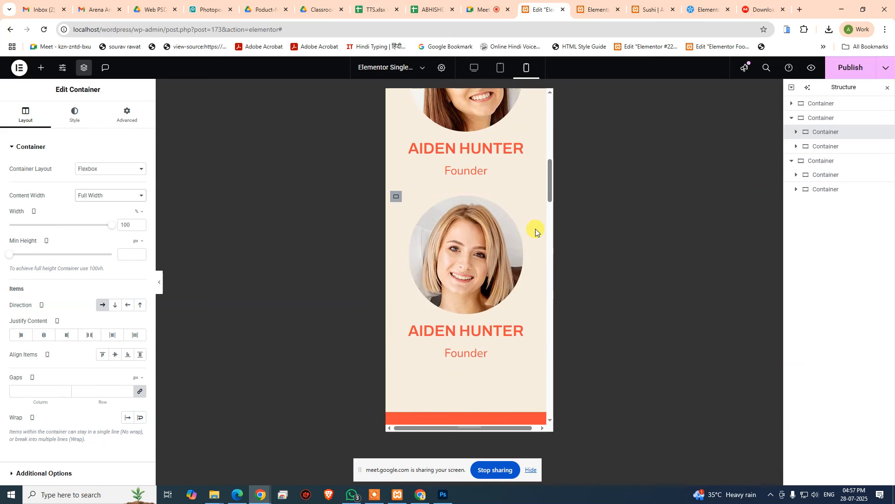
scroll(524, 233, "down", 5)
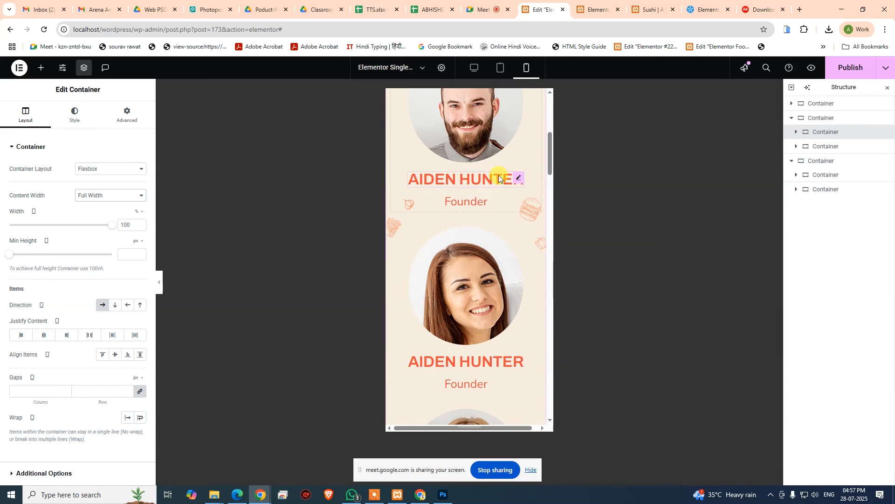
scroll(527, 207, "down", 8)
scroll(530, 212, "up", 5)
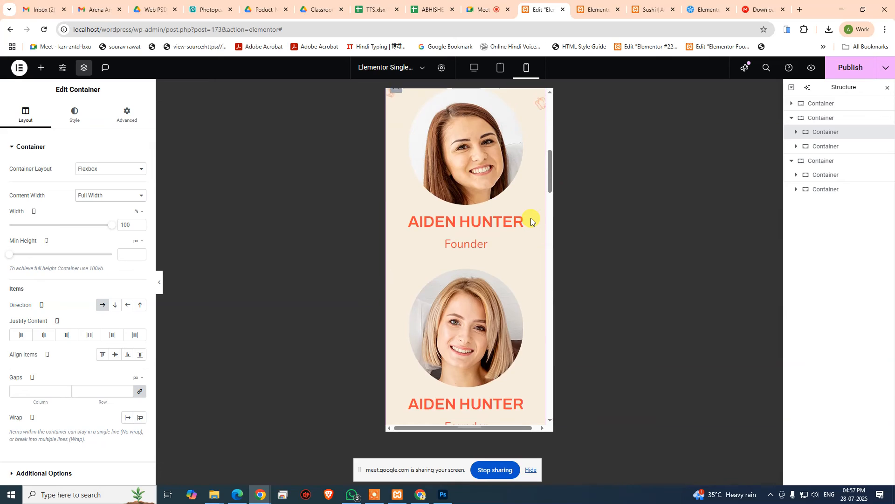
scroll(531, 222, "down", 6)
scroll(513, 247, "down", 1)
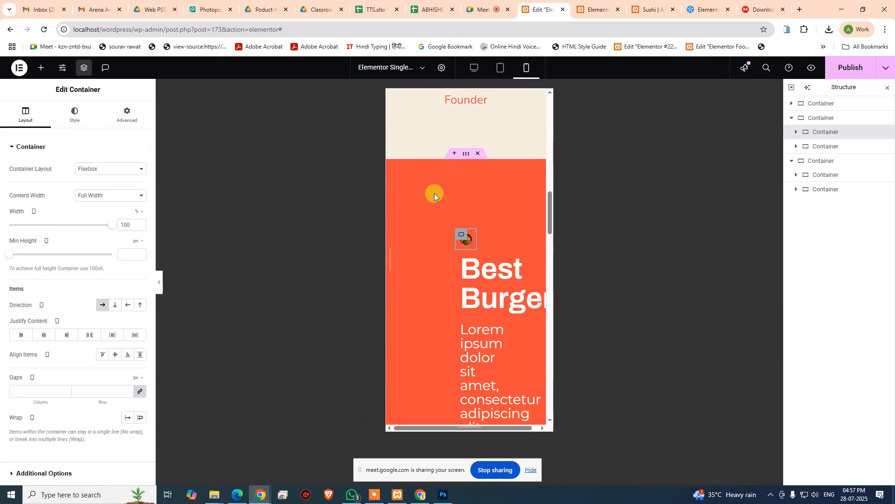
- Set the Best Burger section's outer container to row direction on mobile
left_click(824, 119)
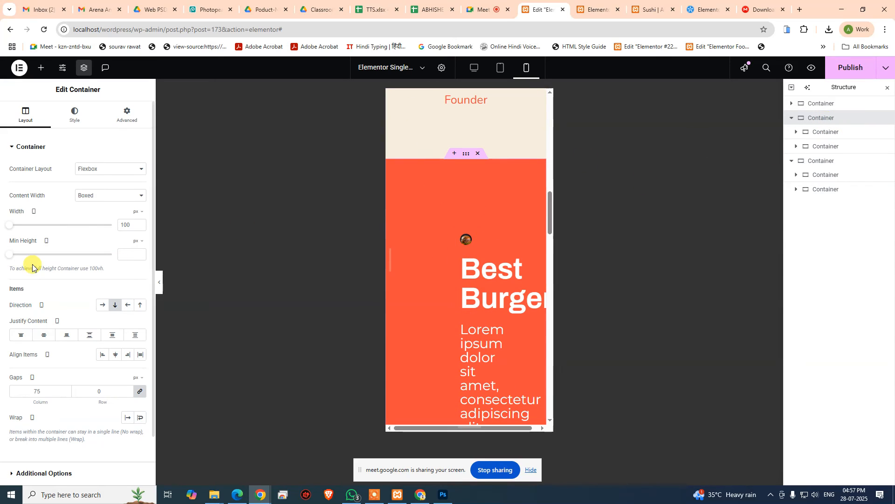
left_click(102, 305)
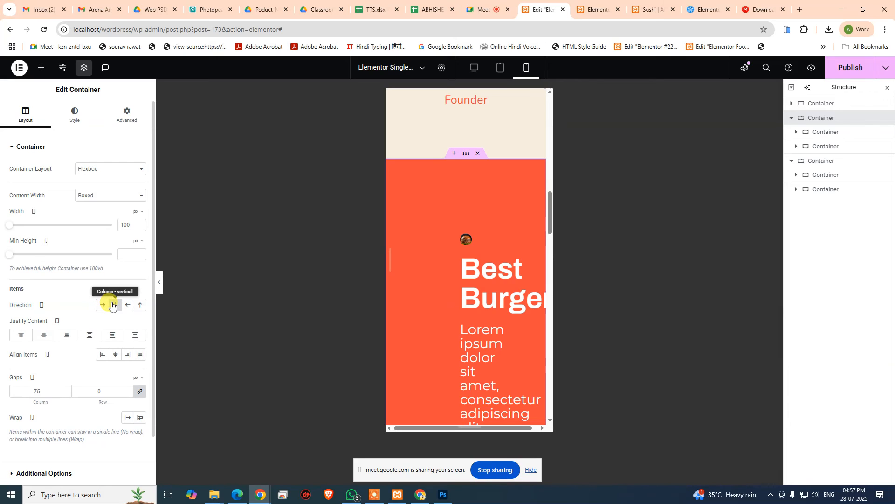
left_click(101, 304)
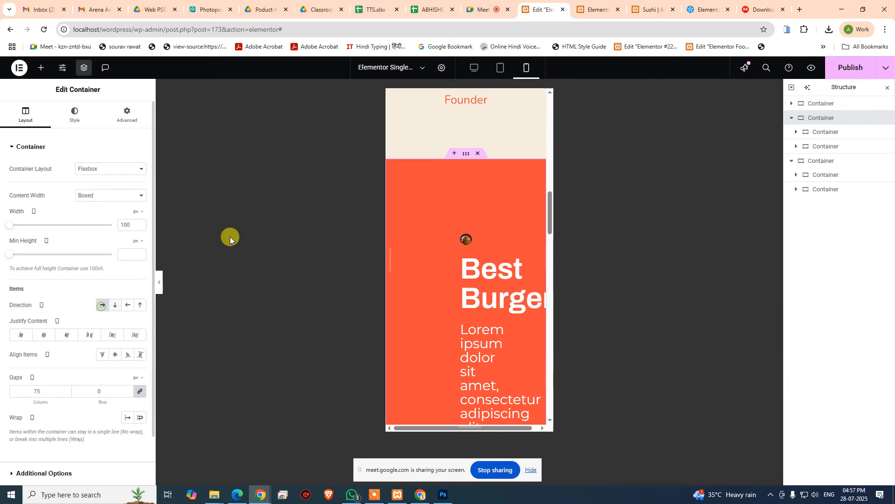
- Review the burger sections in the desktop and tablet layouts, then return to mobile with the Best Burger section's outer container selected
left_click(810, 131)
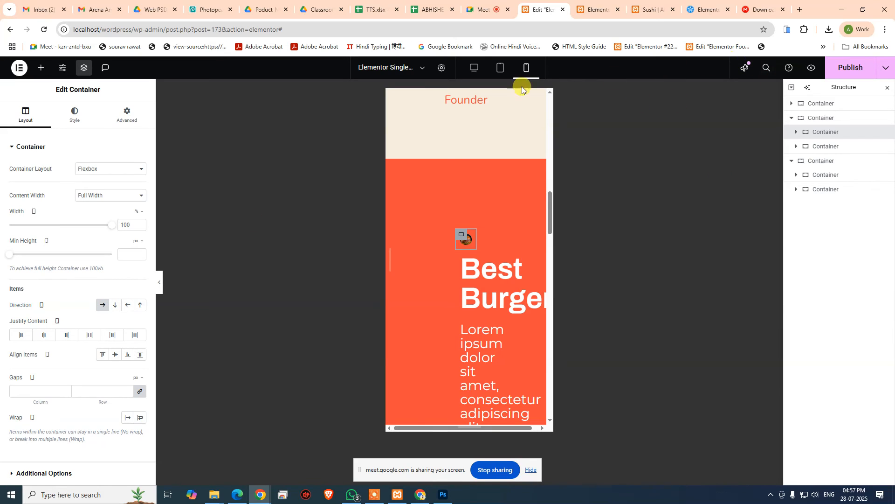
left_click(476, 66)
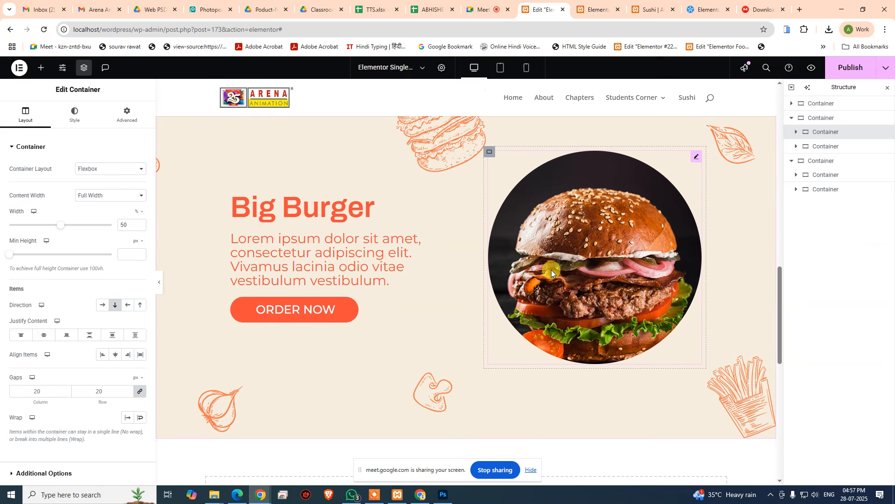
scroll(552, 272, "up", 10)
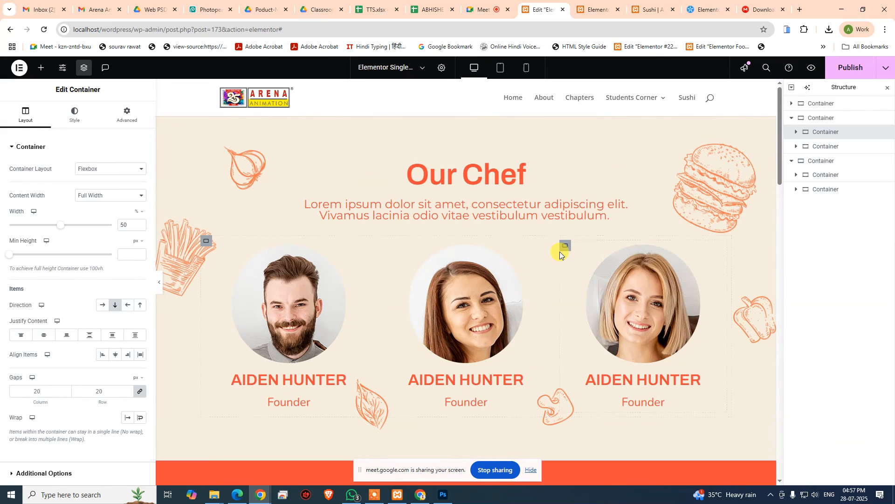
scroll(559, 251, "down", 4)
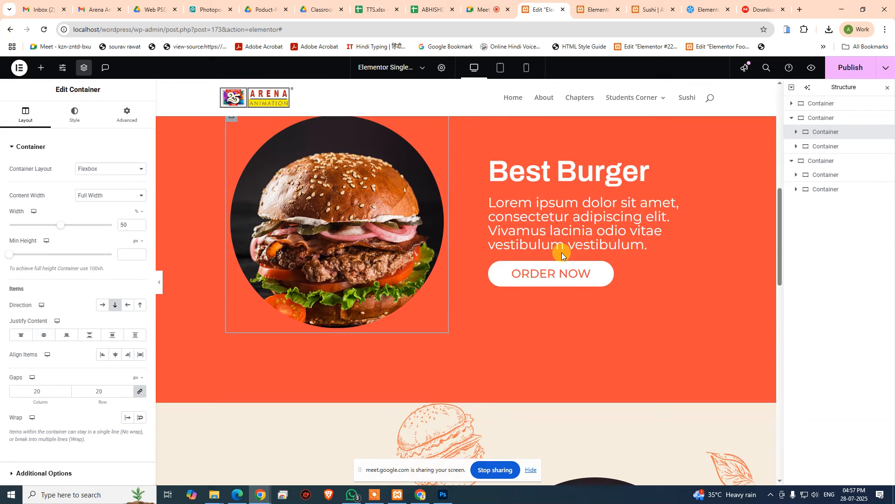
left_click(500, 67)
scroll(558, 246, "down", 5)
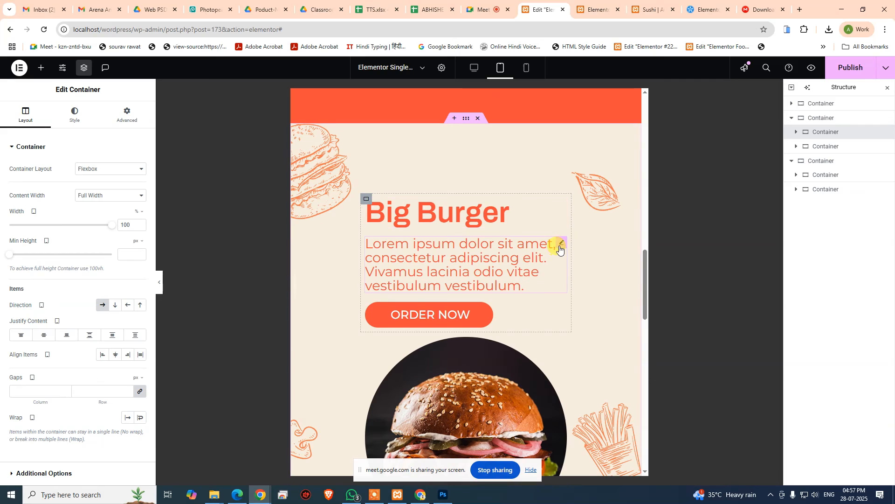
scroll(558, 245, "down", 5)
scroll(559, 245, "up", 12)
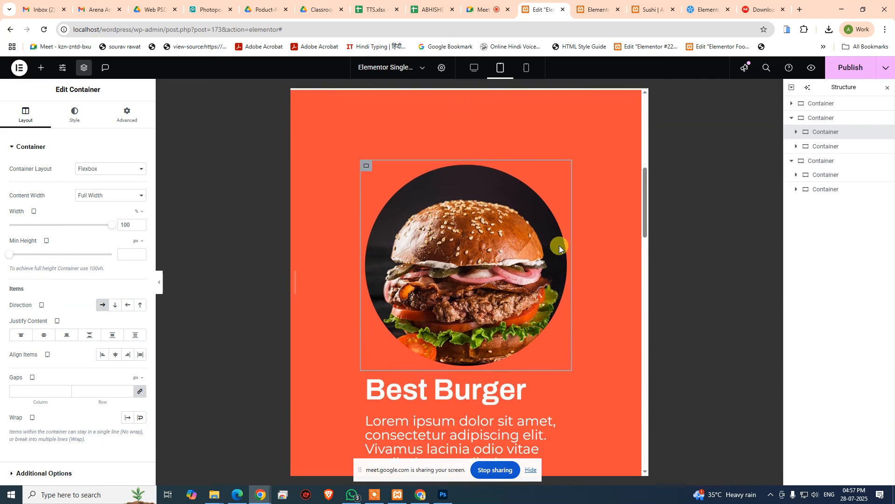
scroll(558, 245, "down", 12)
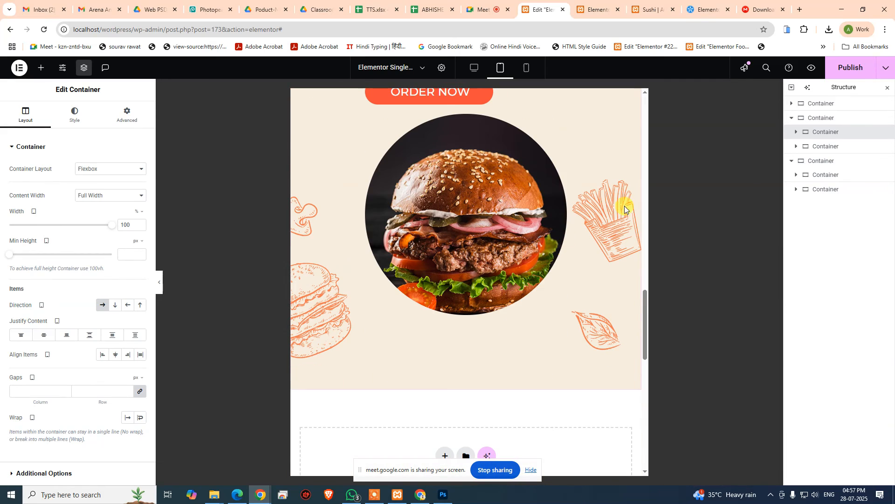
scroll(556, 341, "up", 5)
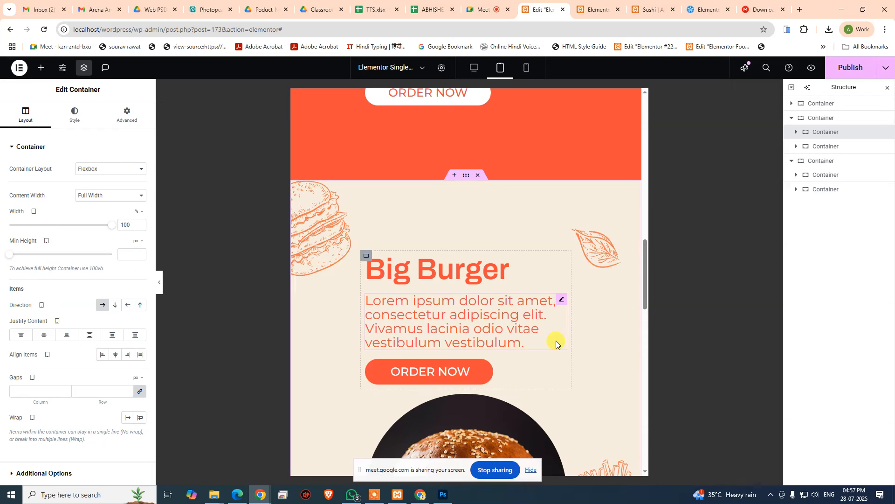
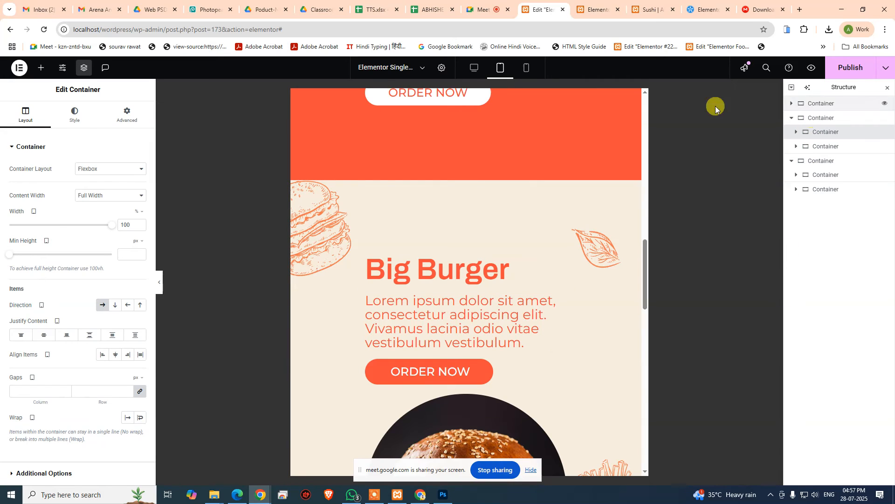
left_click(530, 68)
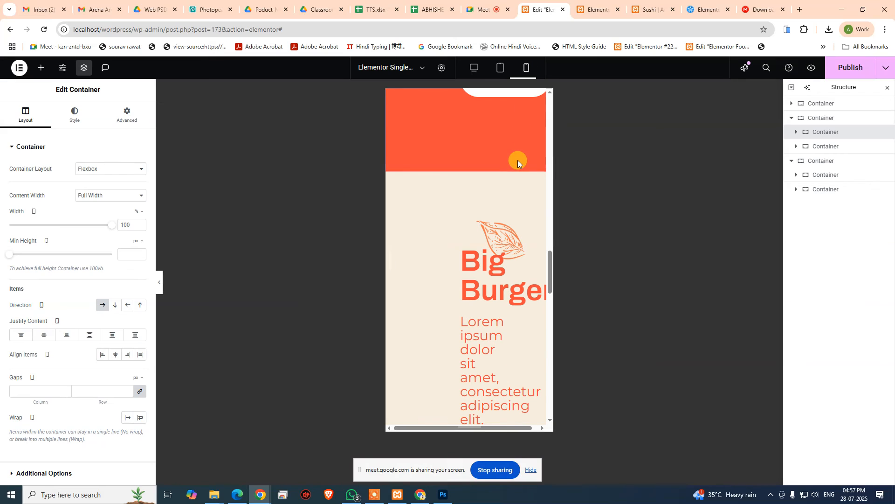
left_click(819, 116)
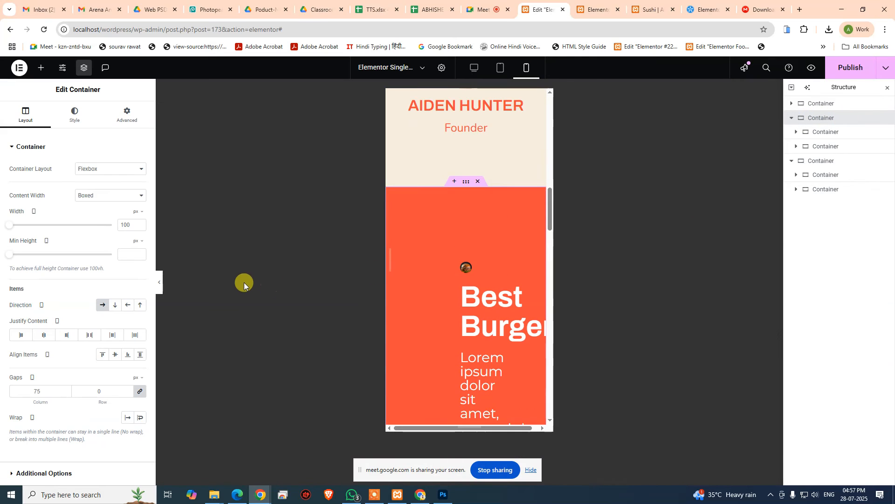
- Try the Grid layout on the Best Burger section's outer container and return it to Flexbox
left_click(95, 170)
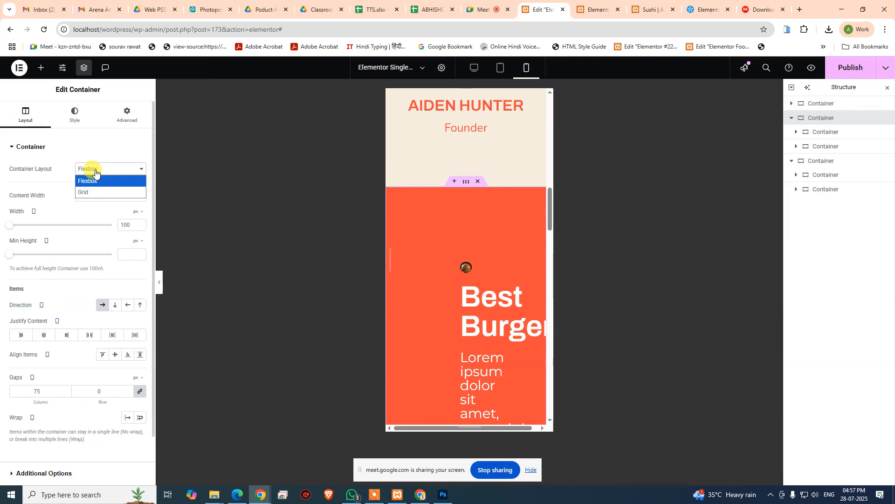
left_click(99, 191)
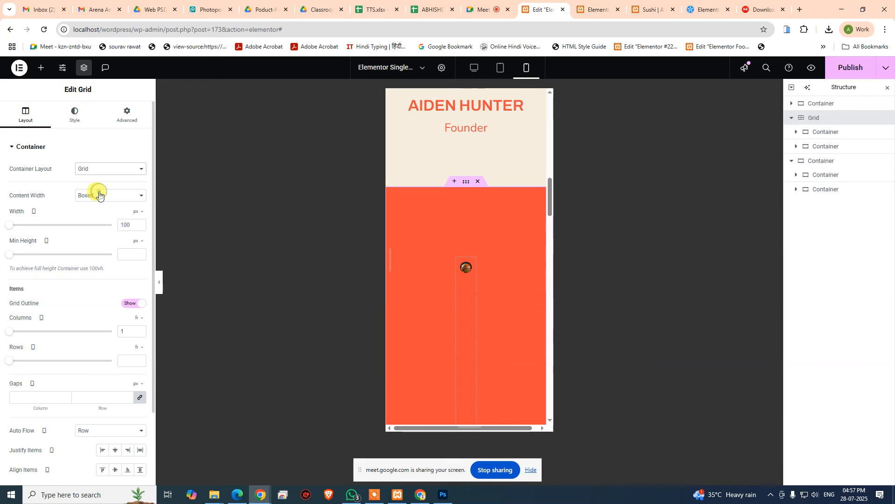
left_click(99, 171)
left_click(95, 181)
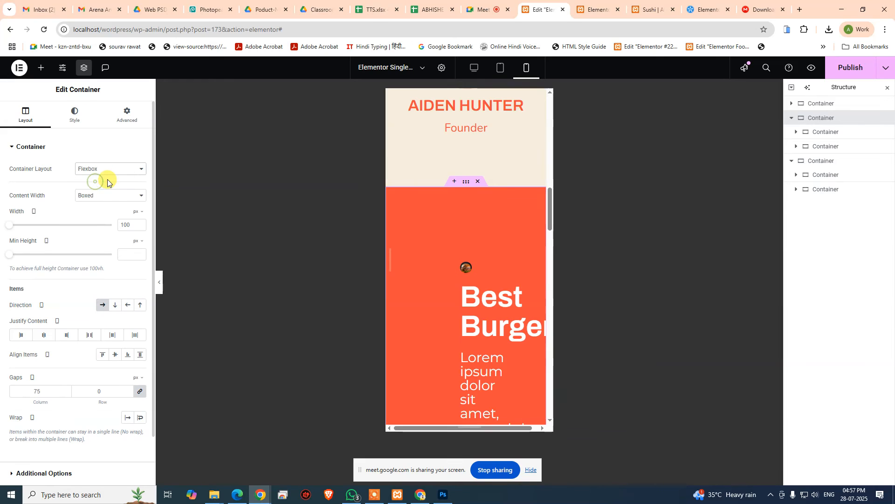
- Set the Best Burger outer container's content width to Full Width and re-enter 100 as its mobile width
left_click(105, 198)
left_click(100, 216)
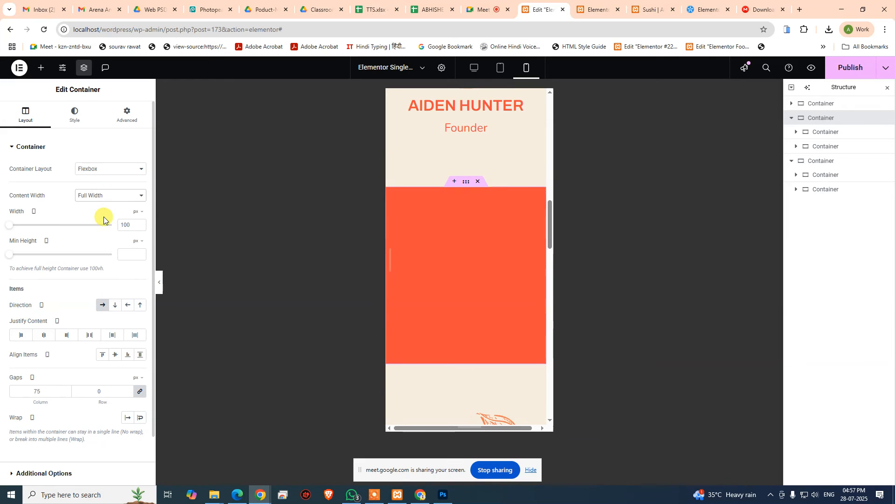
scroll(516, 277, "down", 3)
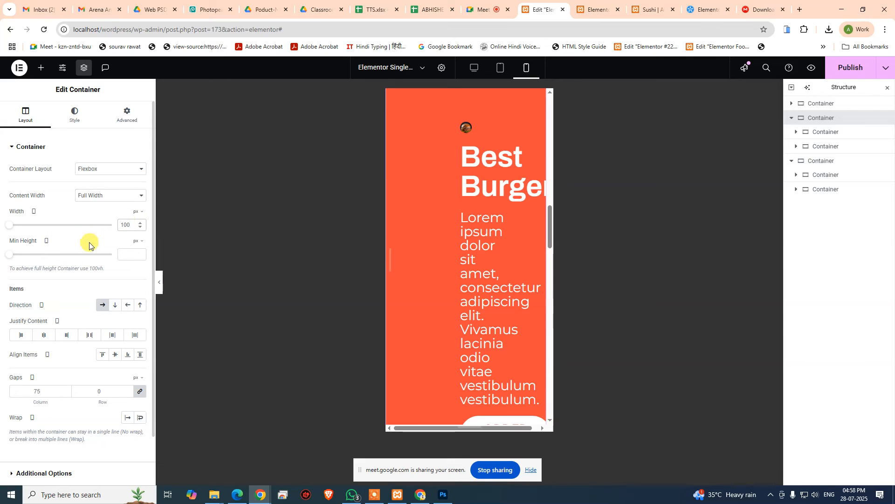
key("BackSpace")
key("BackSpace")
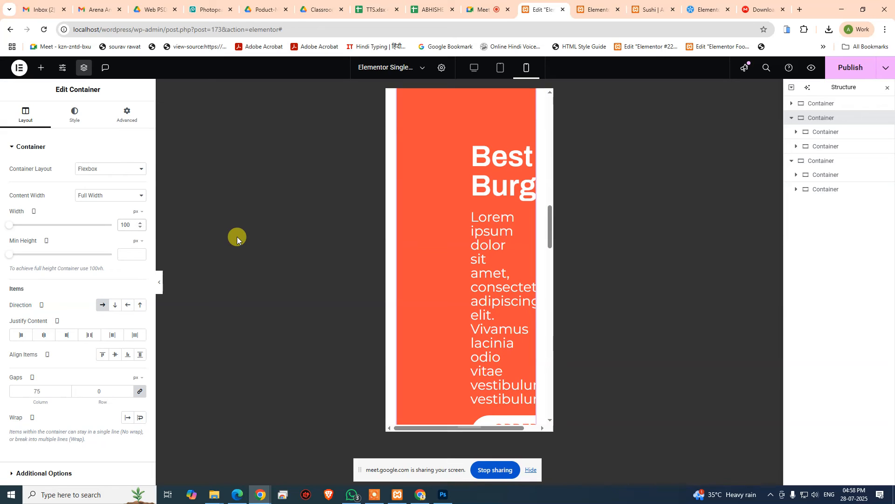
type("00")
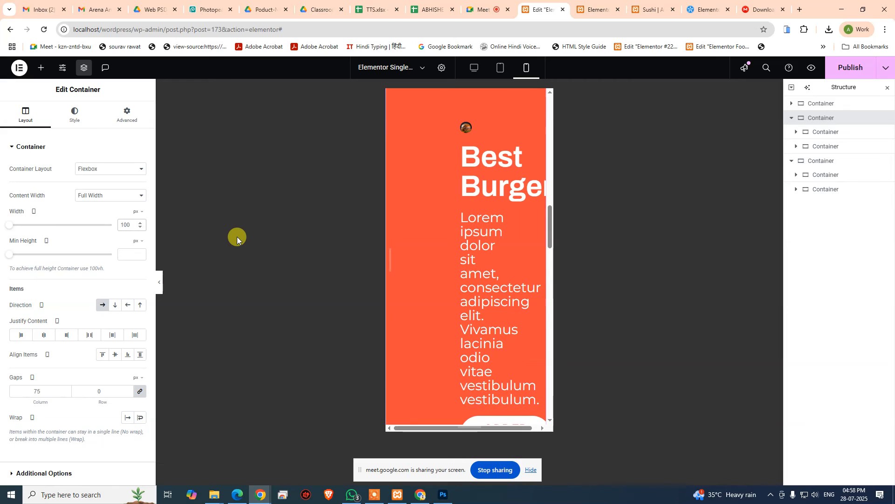
scroll(404, 222, "up", 4)
scroll(483, 303, "down", 3)
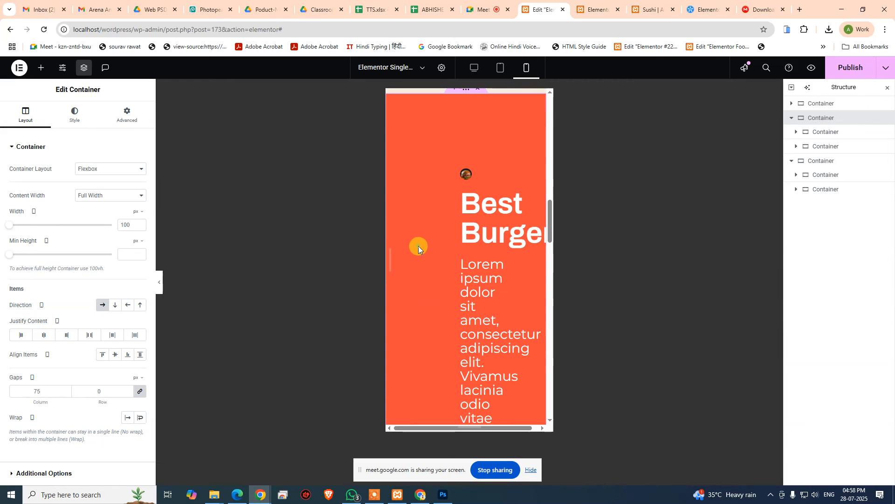
- Compare the mobile layout settings of the Our Chef heading container with those of the Best Burger image and text containers
left_click(501, 244)
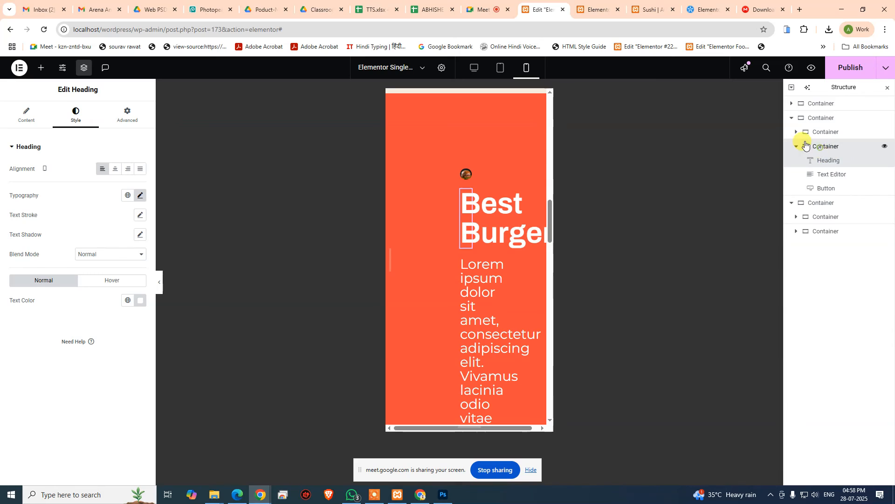
left_click(825, 119)
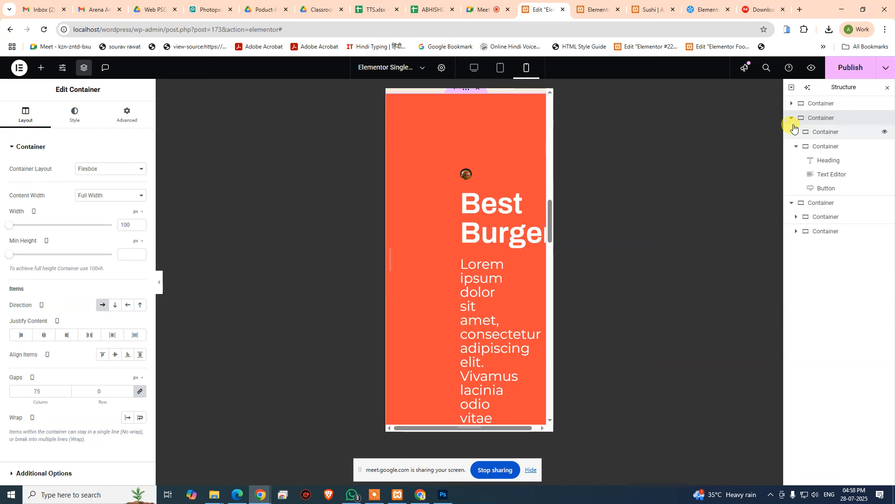
left_click(814, 103)
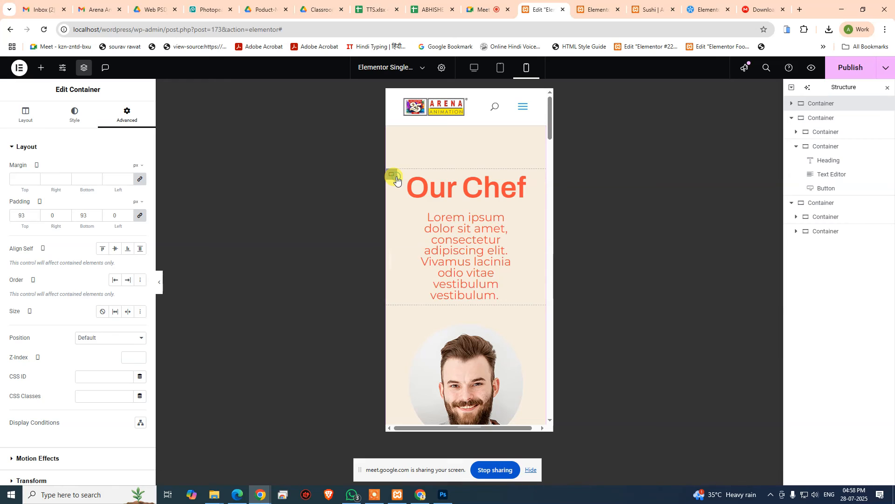
left_click(396, 178)
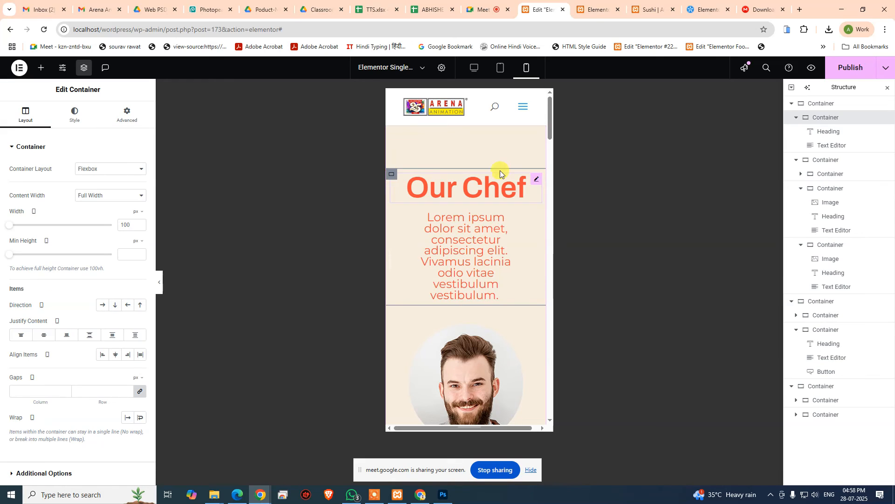
left_click(796, 117)
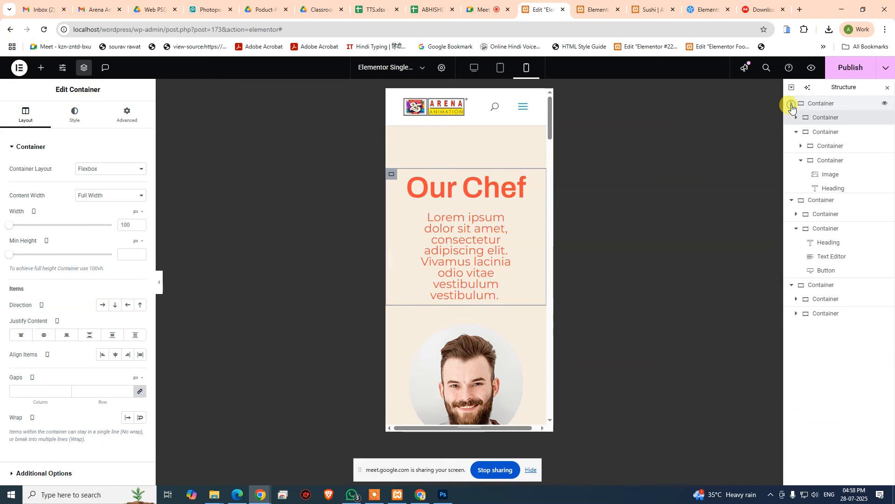
left_click(791, 105)
left_click(798, 147)
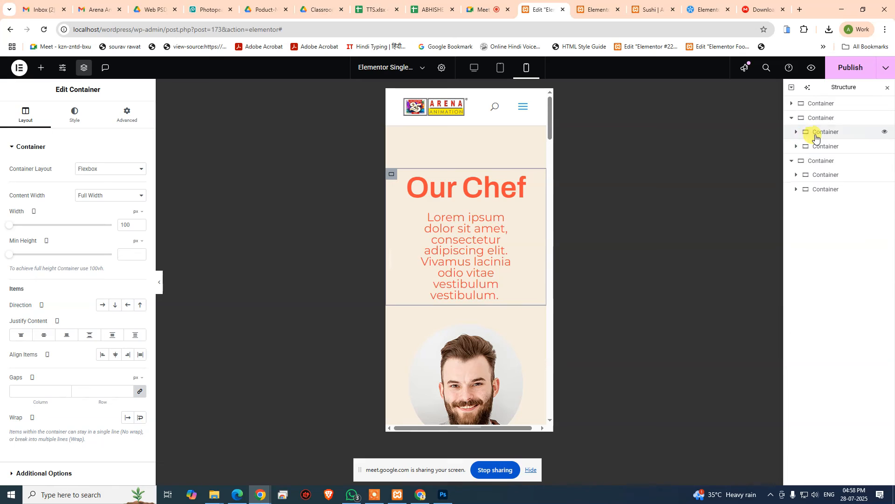
left_click(815, 133)
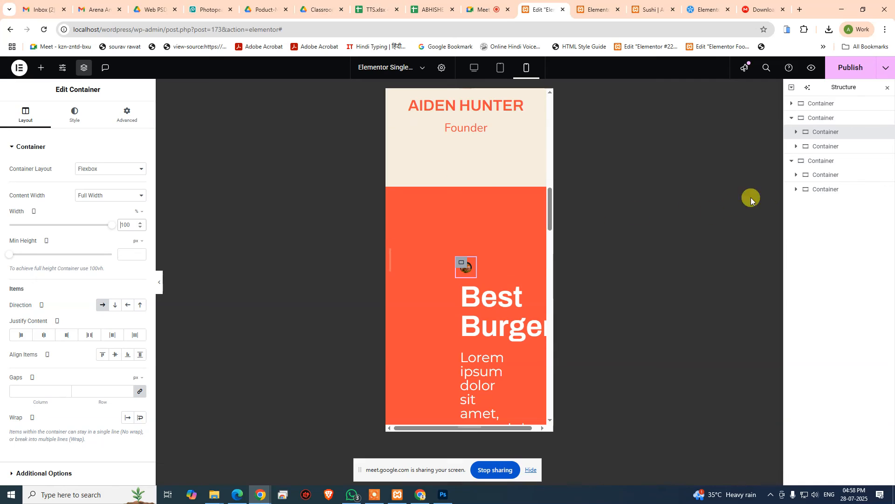
left_click(815, 146)
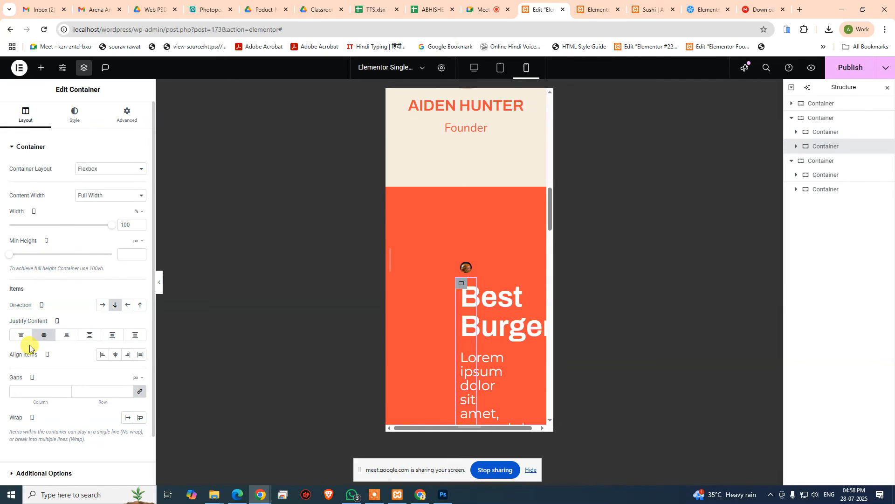
- Set the Best Burger outer container's mobile width to 100%, with its content width at Full Width
left_click(827, 117)
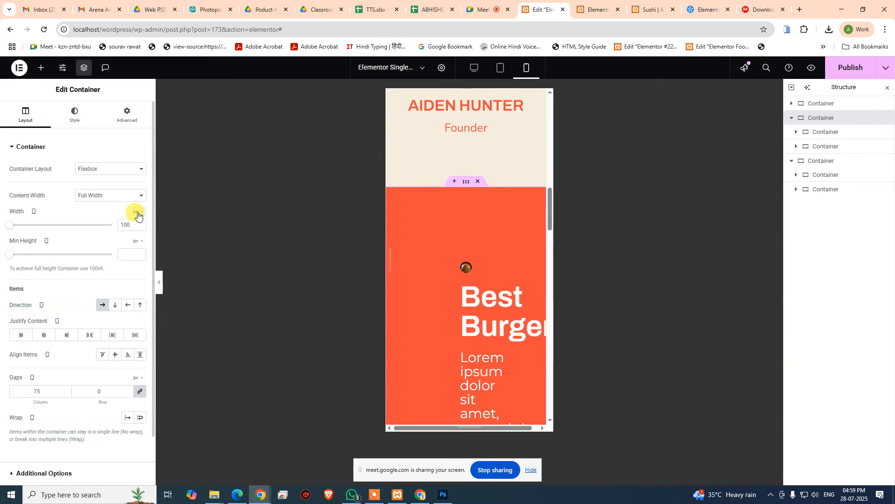
left_click(114, 196)
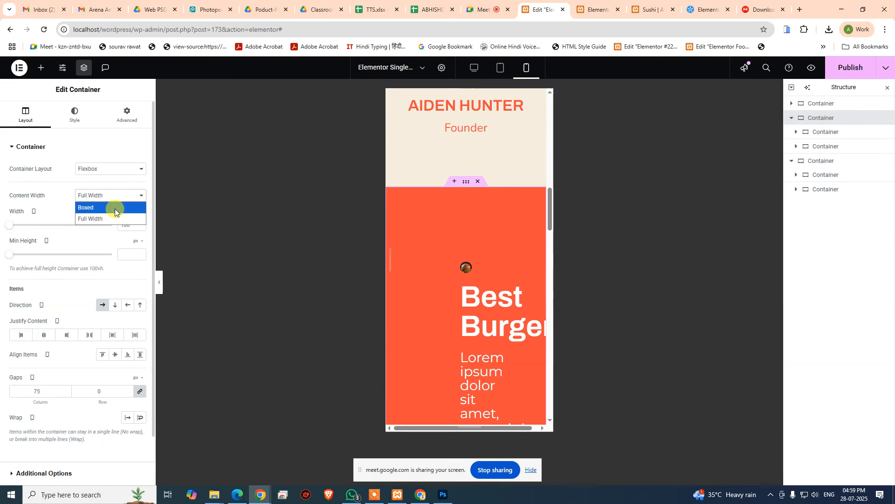
left_click(115, 205)
left_click(109, 196)
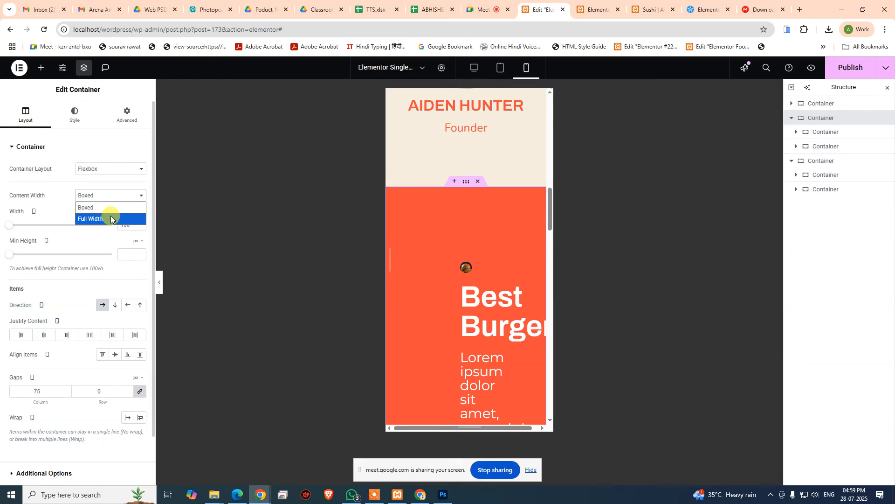
left_click(110, 216)
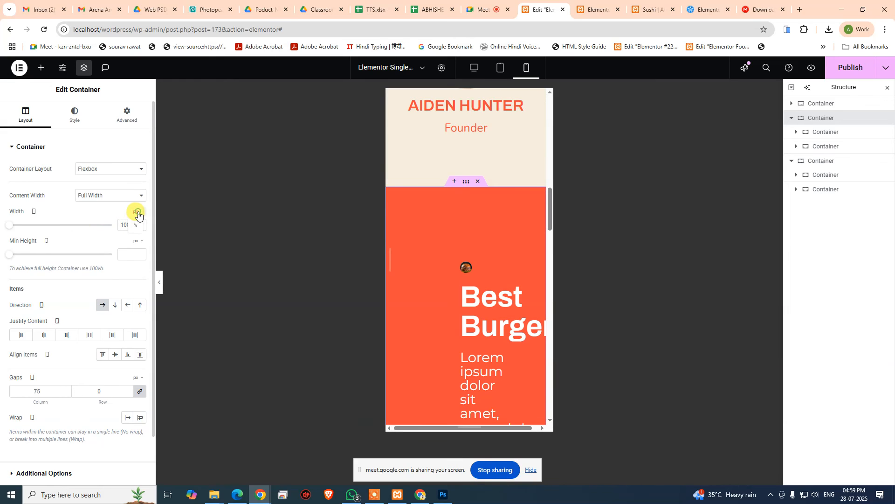
left_click(138, 211)
left_click(135, 224)
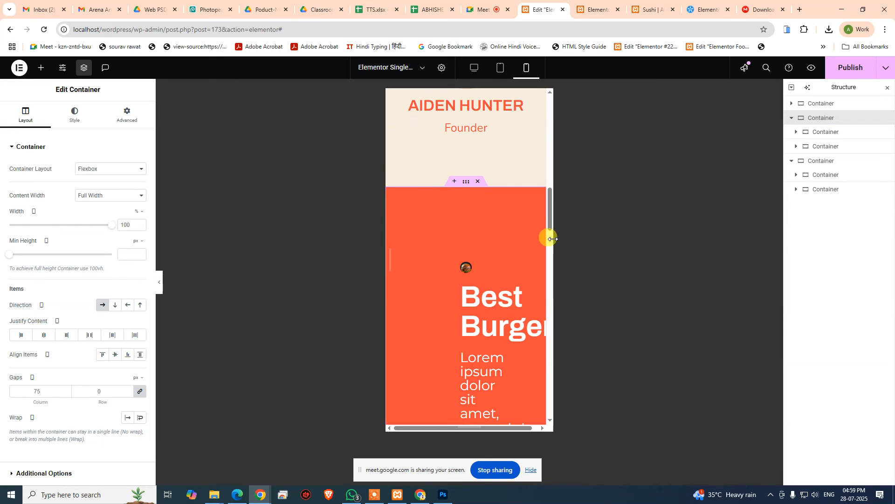
- Try Full Width as the content width of the Big Burger section's outer container
scroll(422, 203, "down", 1)
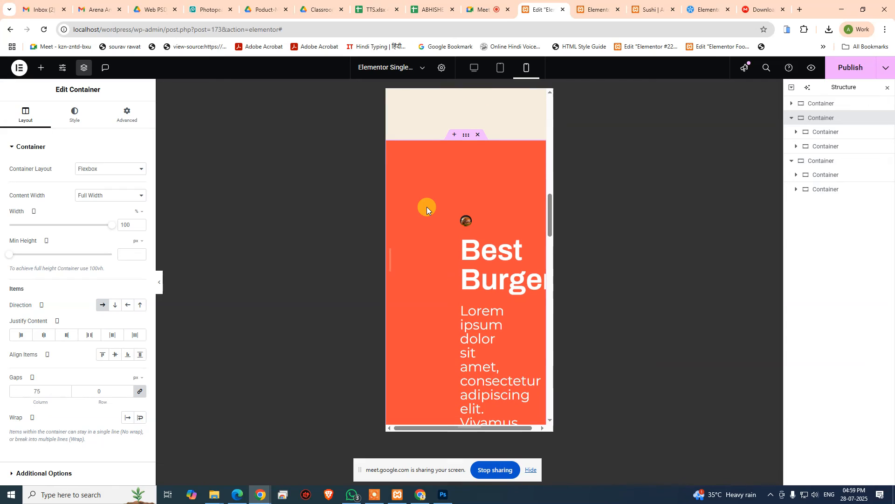
left_click(817, 160)
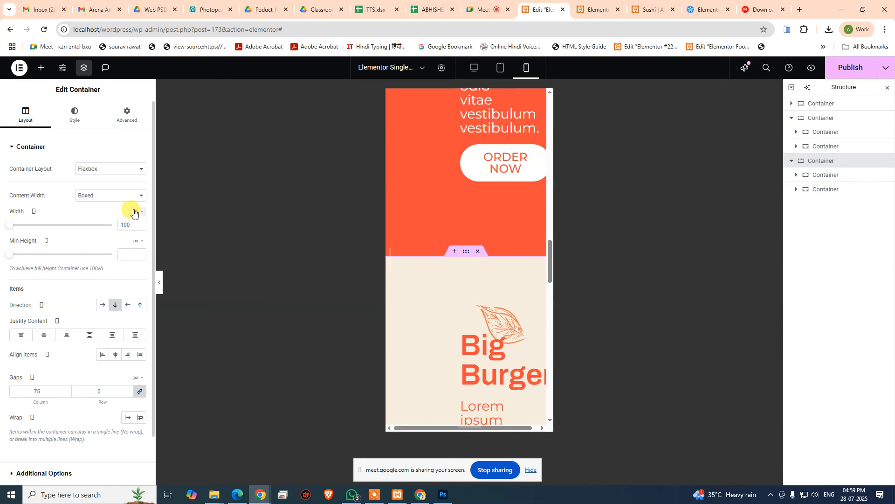
left_click(119, 195)
left_click(120, 218)
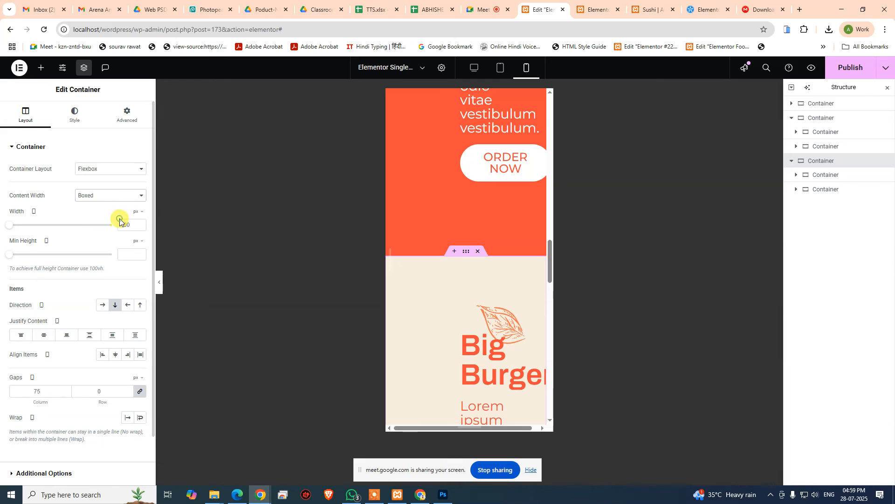
left_click(139, 229)
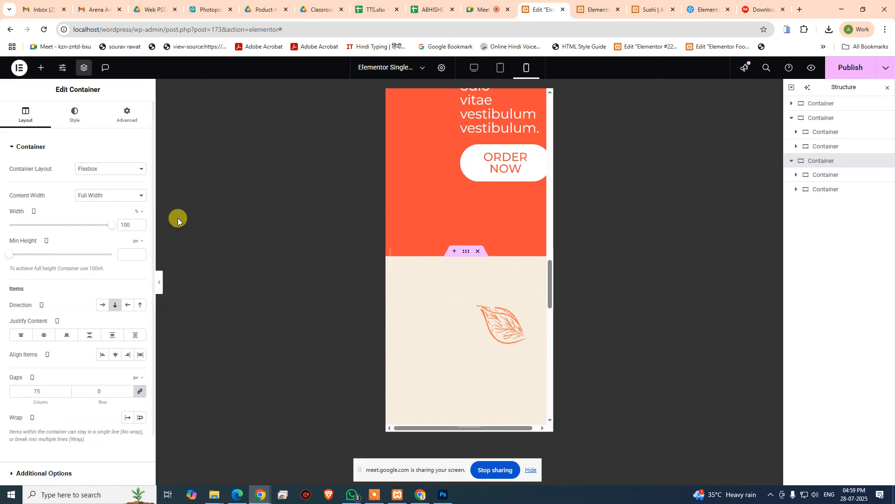
scroll(459, 220, "up", 5)
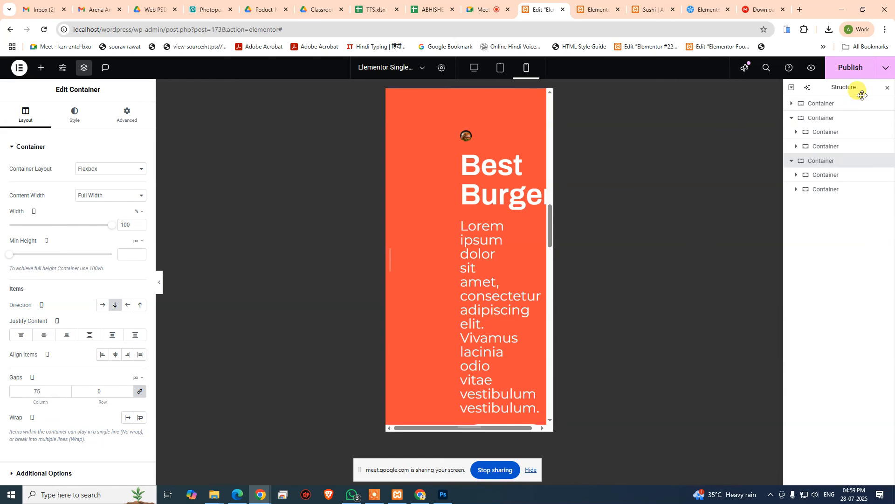
- Check the Our Chef outer container's layout settings and set the Best Burger outer container's content width to Boxed
left_click(828, 104)
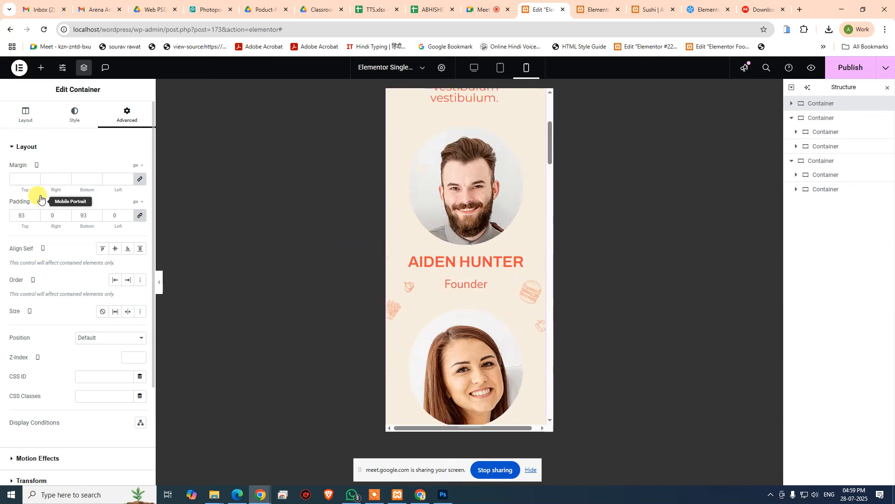
left_click(26, 114)
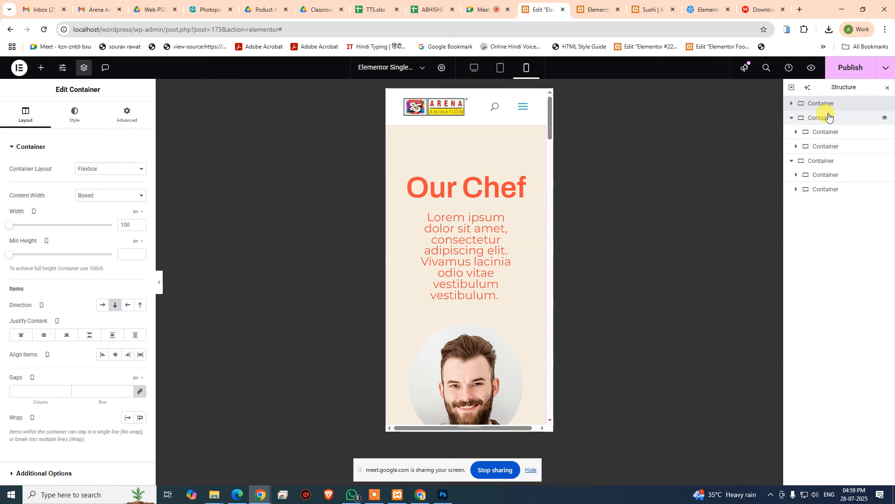
left_click(803, 118)
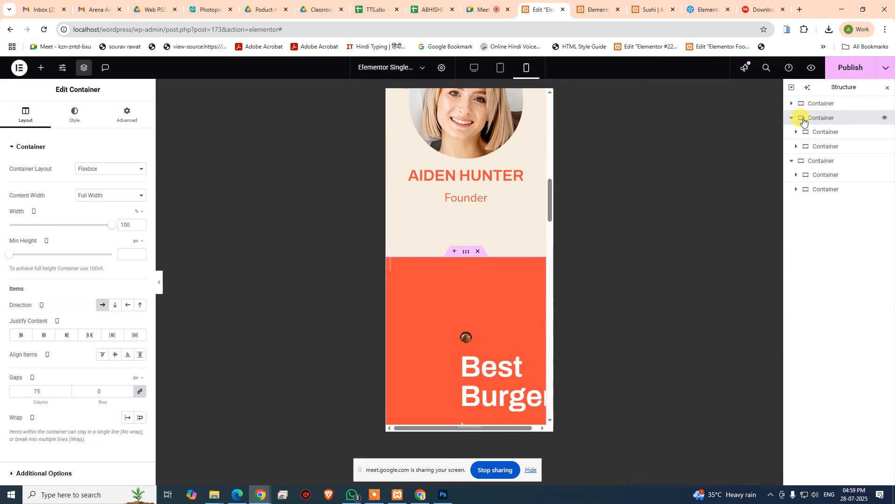
left_click(92, 198)
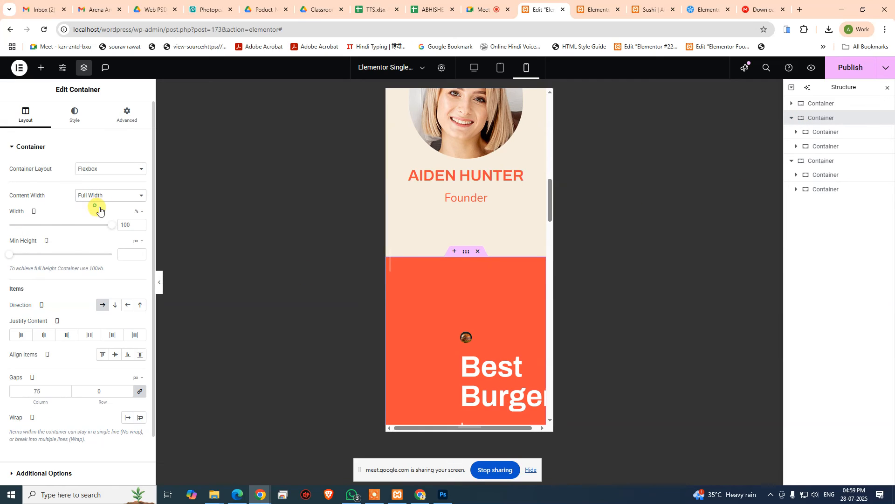
left_click(99, 209)
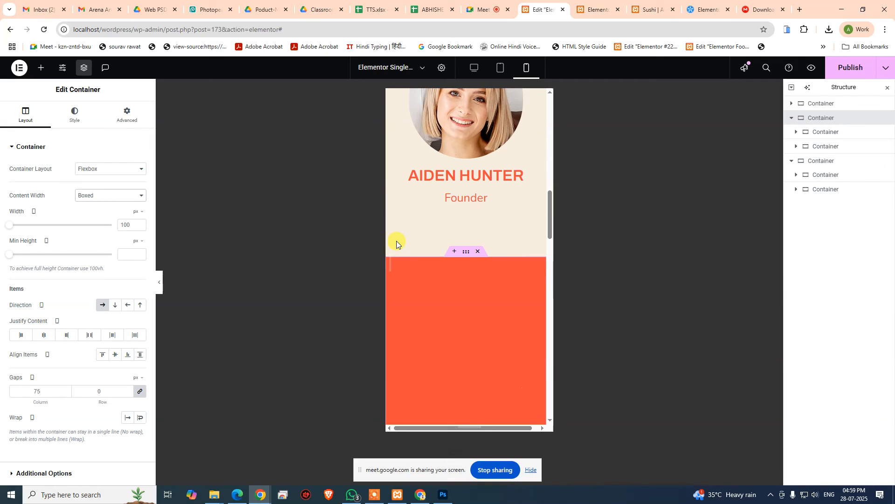
- Set the Big Burger outer container's content width back to Boxed and review the section's mobile preview
left_click(825, 161)
left_click(108, 195)
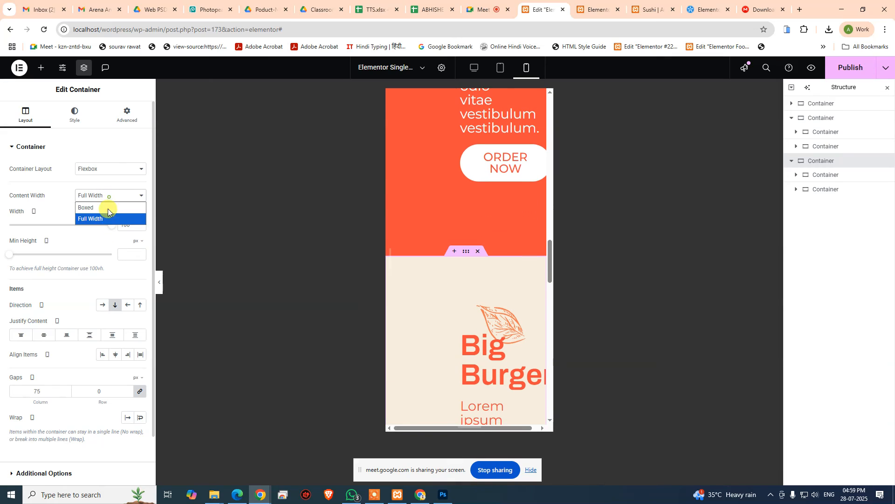
left_click(101, 209)
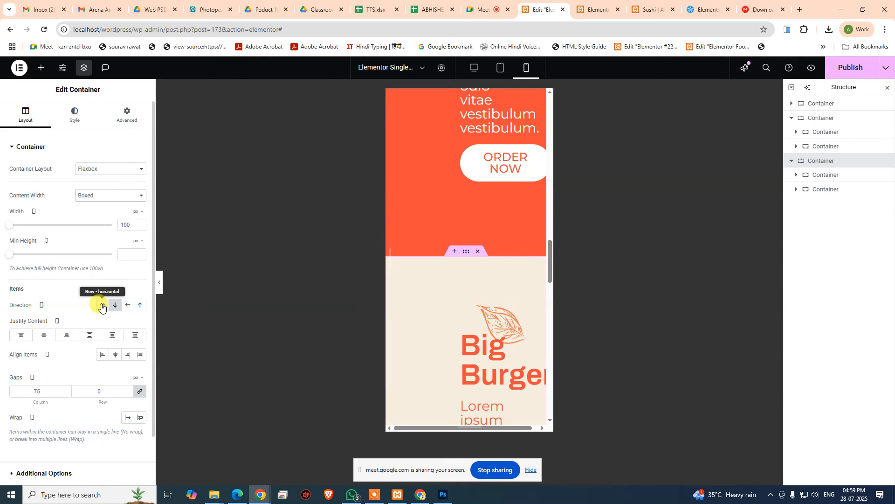
scroll(450, 309, "down", 6)
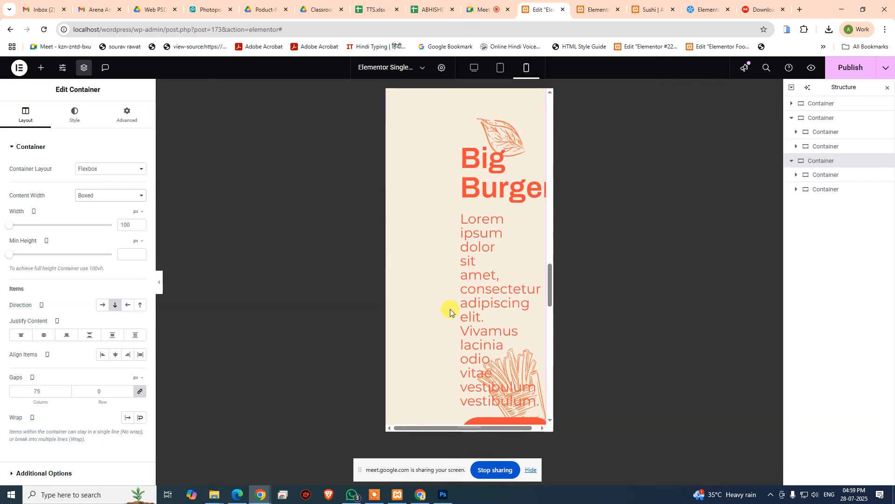
scroll(466, 257, "up", 3)
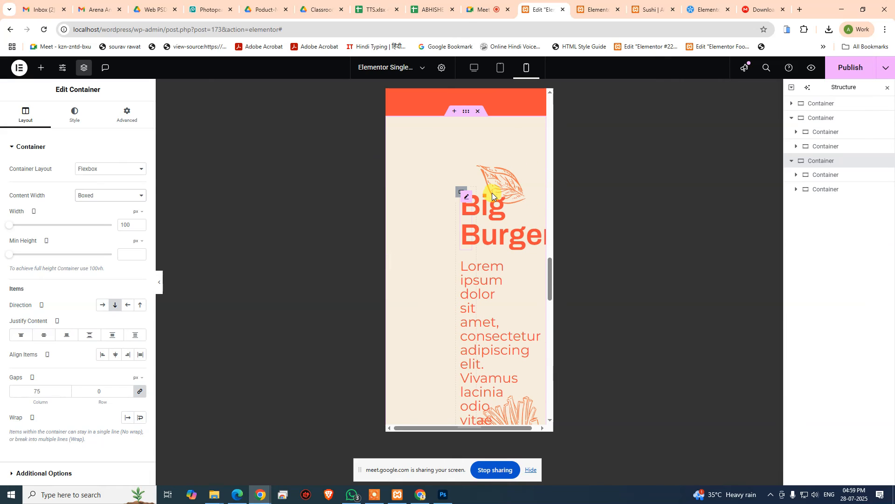
- Try the Grid layout on the Big Burger section's text container and return it to Flexbox
left_click(827, 187)
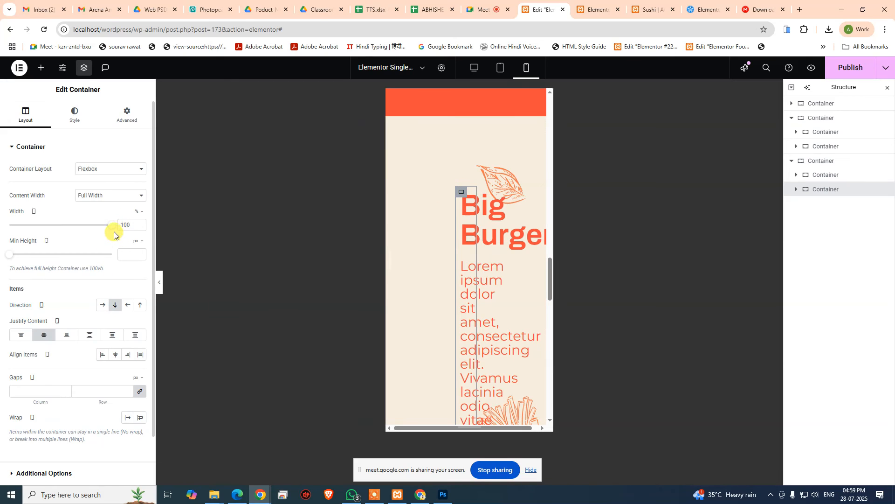
left_click_drag(103, 229, 210, 229)
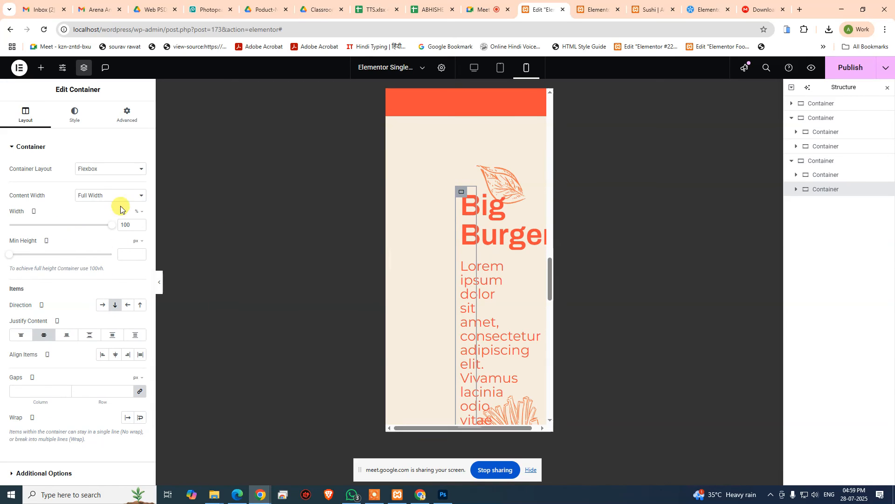
left_click(114, 170)
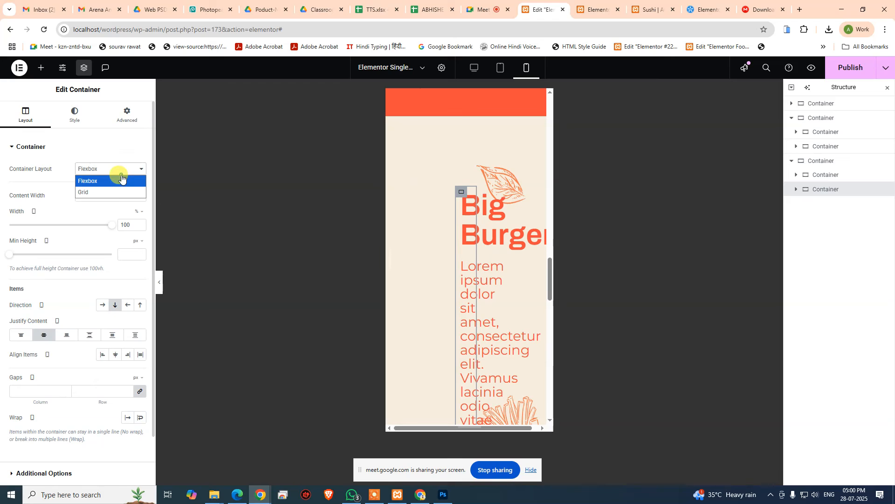
left_click(114, 188)
left_click(114, 170)
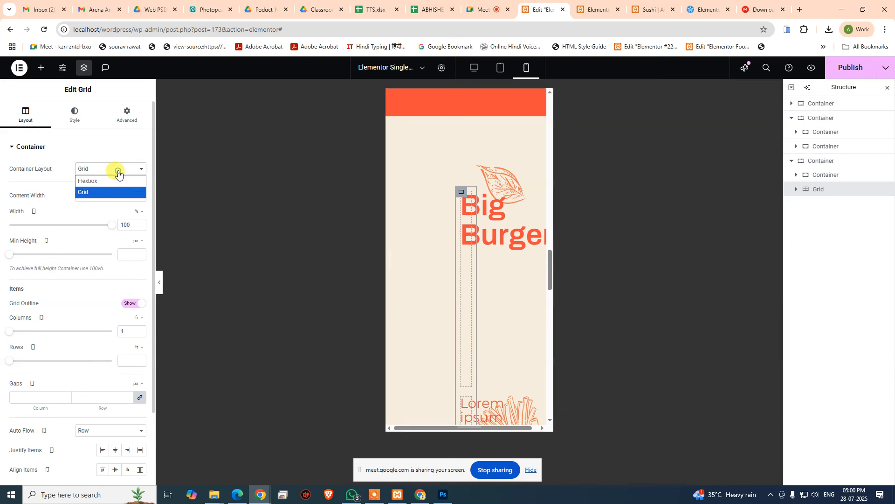
left_click(121, 180)
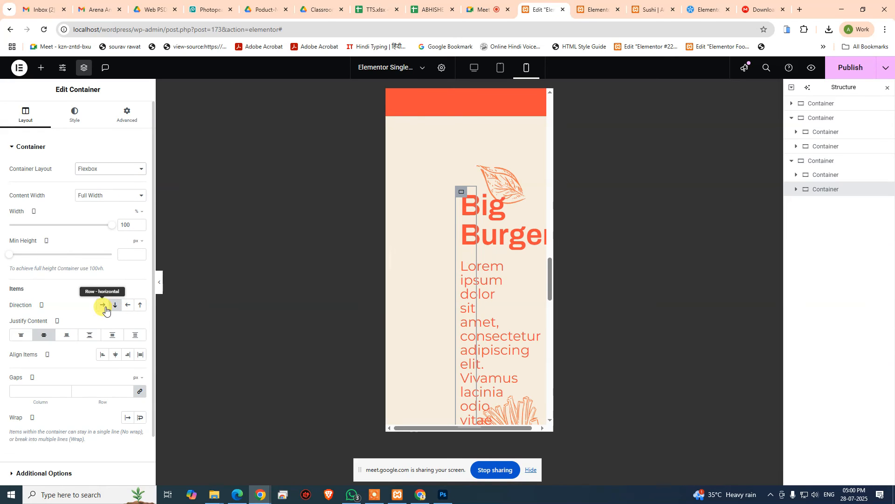
- Set the mobile direction of the Big Burger text container to horizontal row after trying the column direction
left_click(103, 304)
left_click(115, 305)
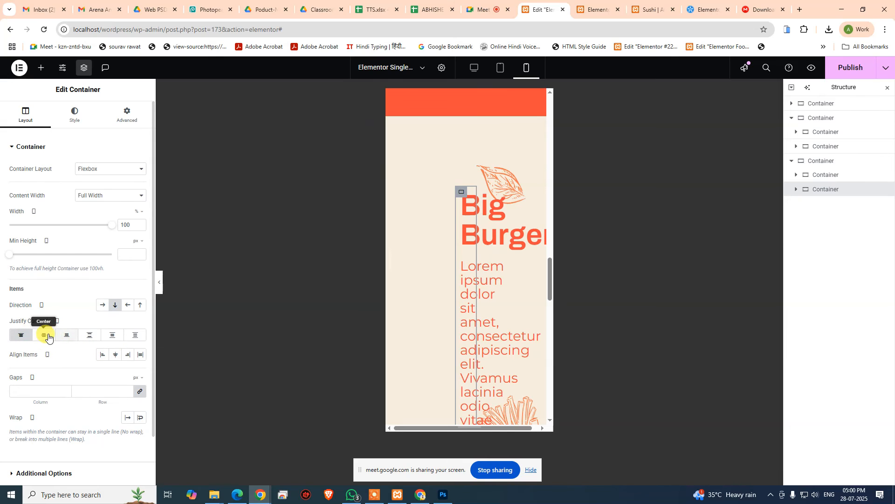
left_click(104, 310)
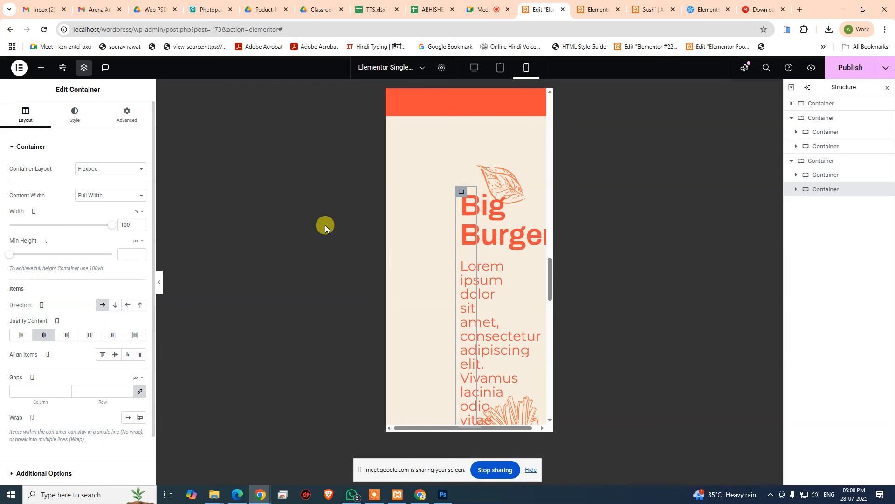
- Examine the chef and burger sections in the tablet preview and compare them with the mobile preview
left_click(492, 70)
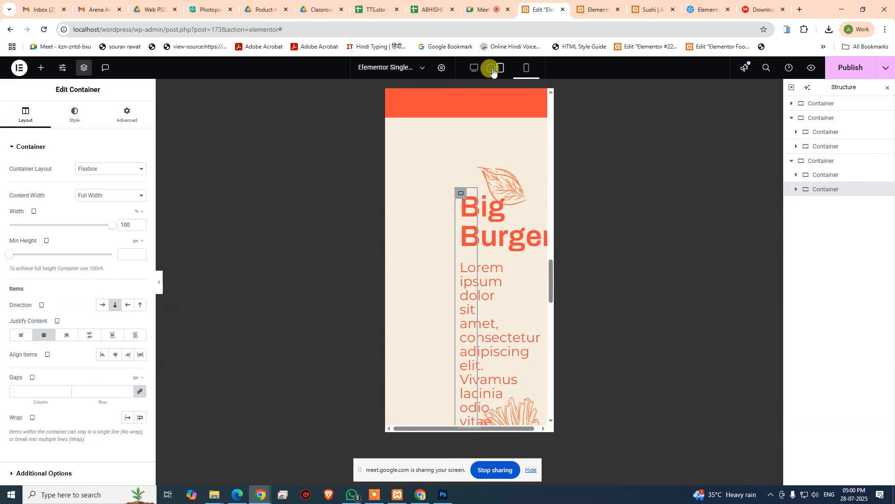
scroll(527, 187, "down", 5)
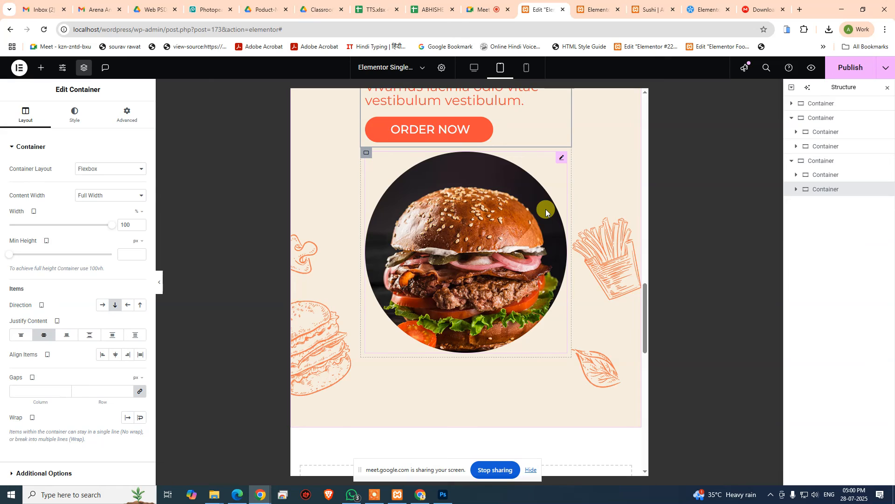
scroll(546, 209, "up", 10)
scroll(538, 208, "up", 10)
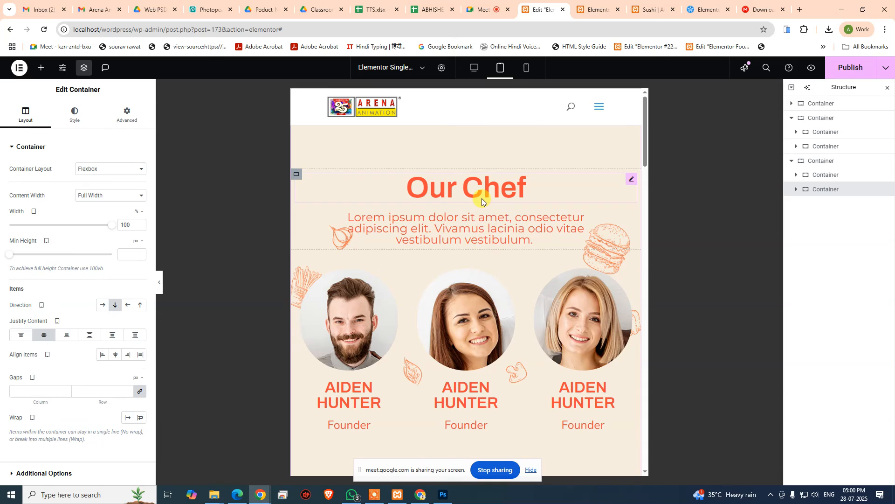
scroll(606, 336, "down", 5)
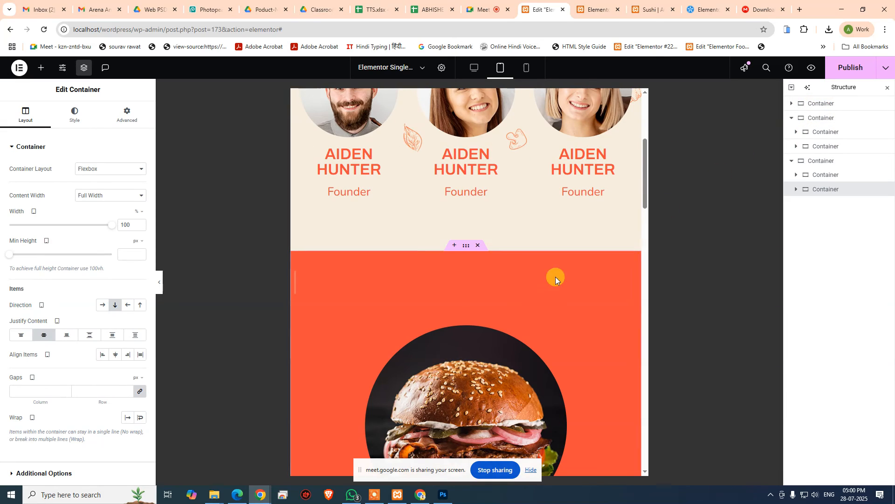
left_click(526, 68)
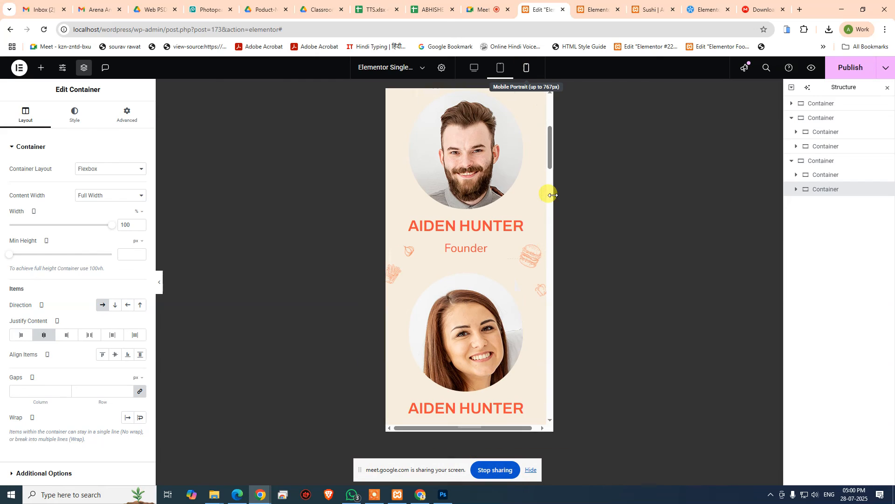
scroll(490, 290, "down", 5)
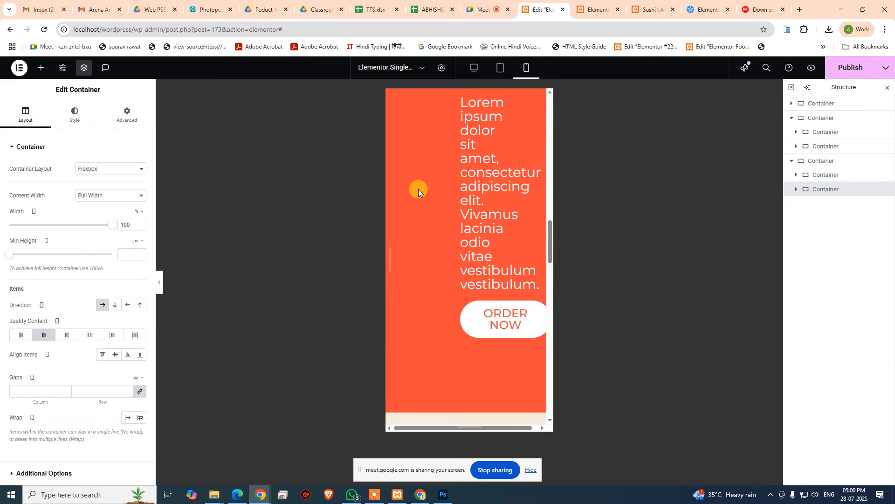
scroll(418, 189, "up", 3)
scroll(429, 211, "up", 5)
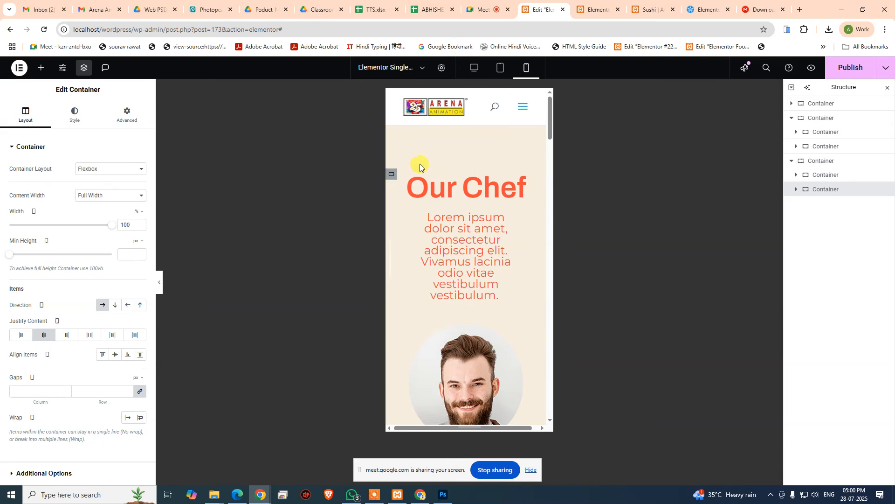
- Compare the layout settings of the Our Chef outer and heading containers with those of the Best Burger image container
left_click(838, 105)
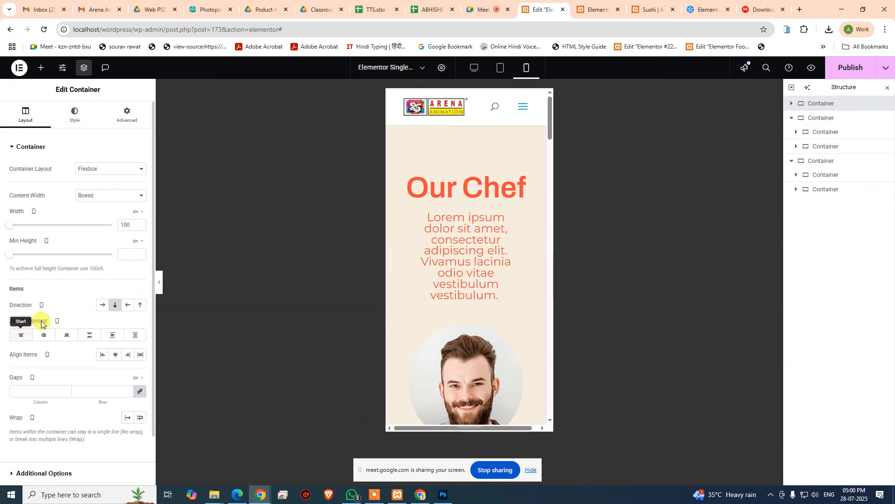
scroll(133, 371, "down", 1)
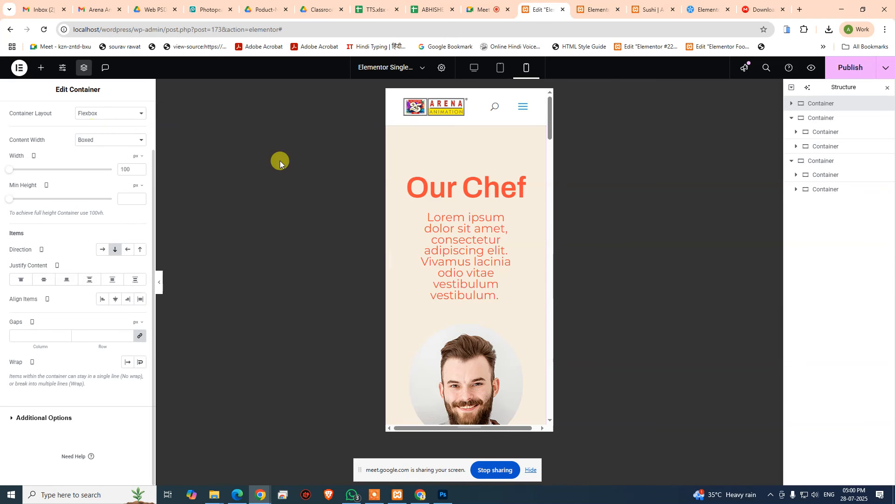
left_click(485, 266)
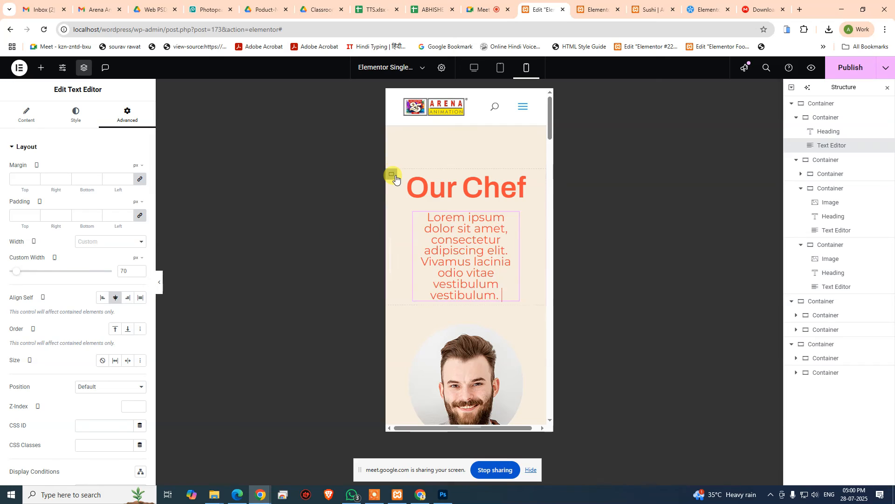
left_click(394, 177)
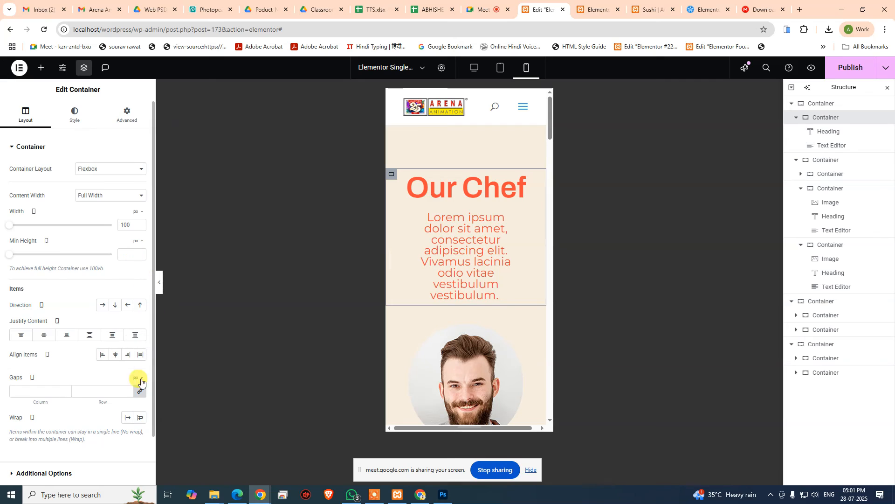
left_click(792, 105)
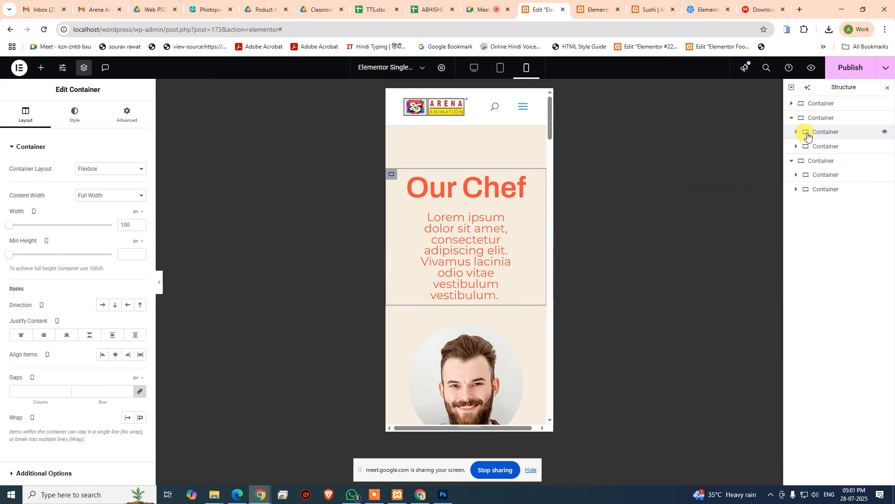
left_click(808, 134)
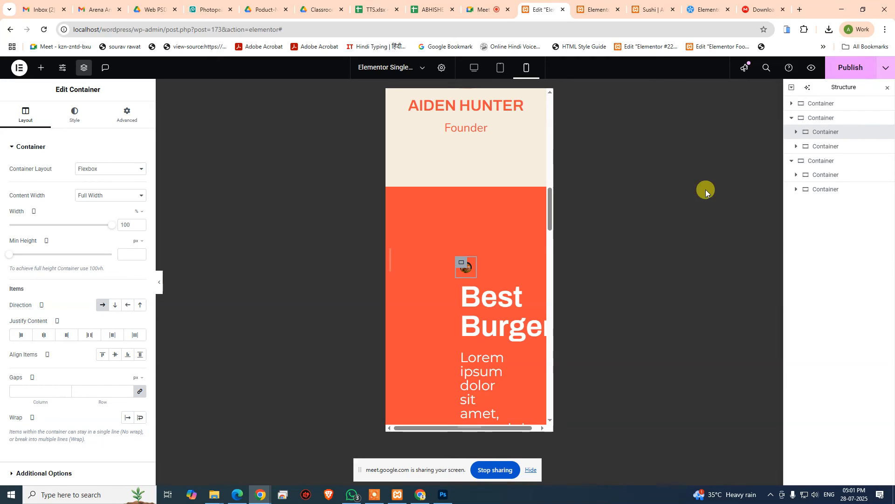
left_click(101, 305)
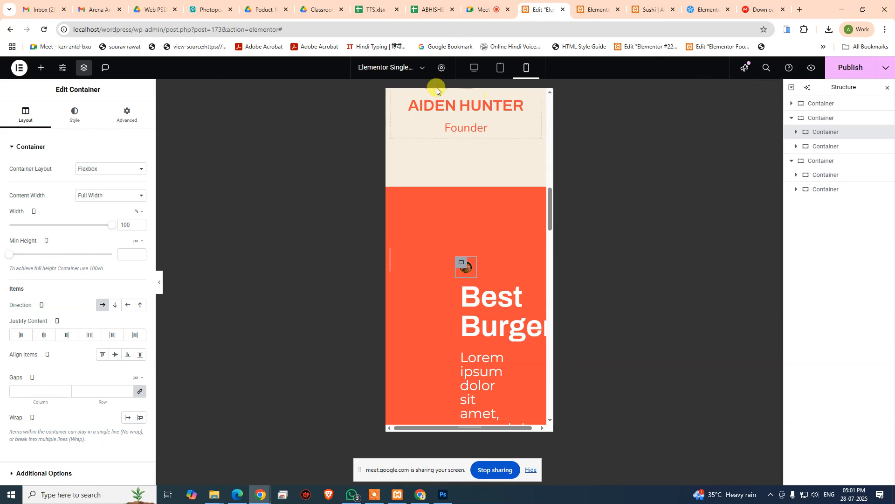
- Return to the desktop preview and duplicate the Big Burger section
left_click(475, 67)
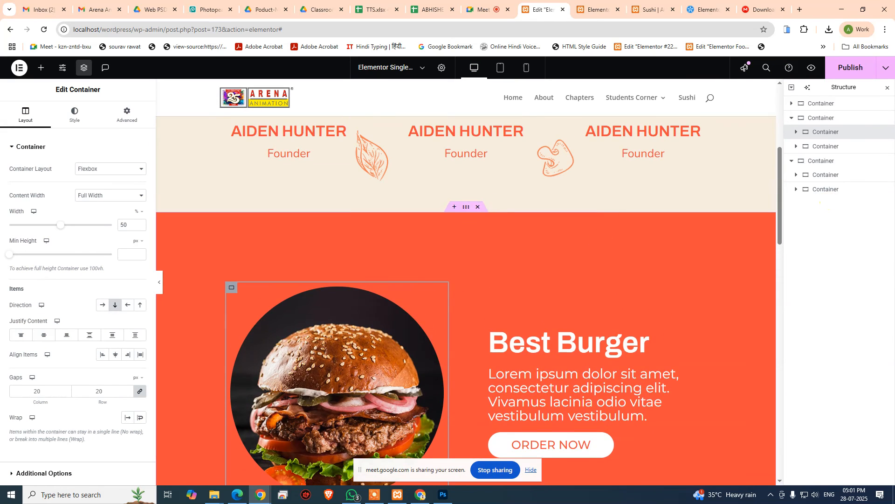
scroll(443, 273, "down", 10)
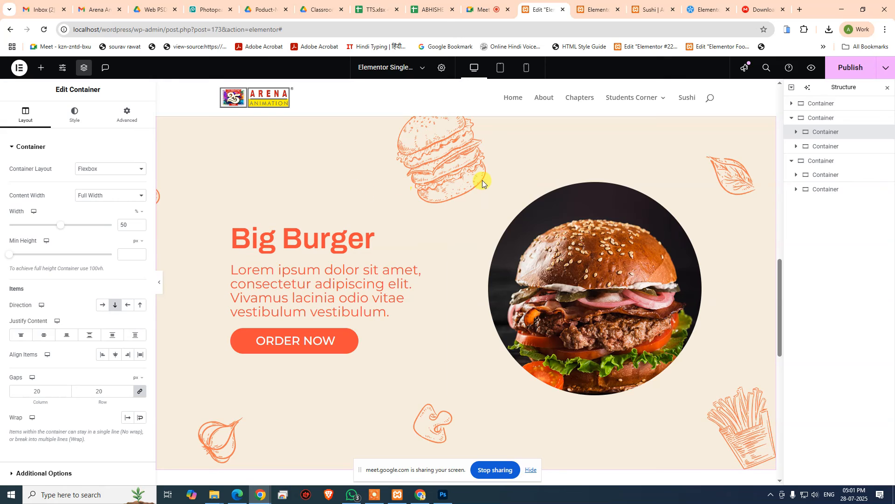
scroll(384, 320, "up", 4)
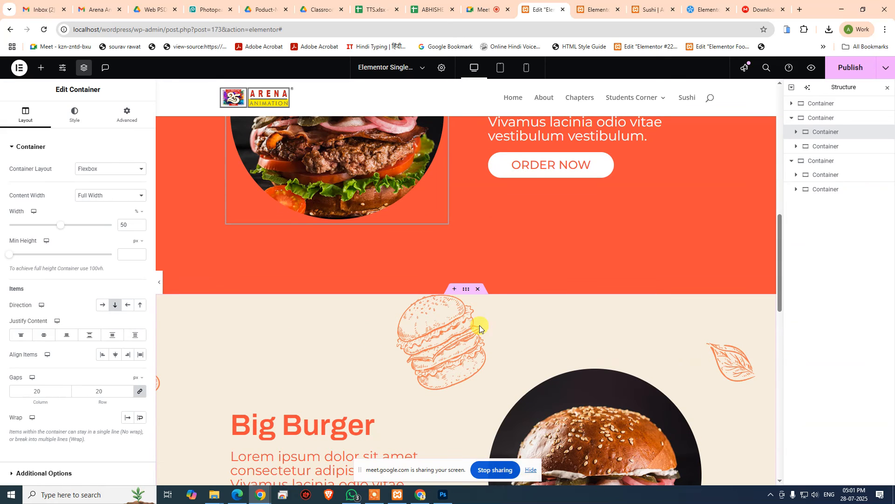
left_click(820, 161)
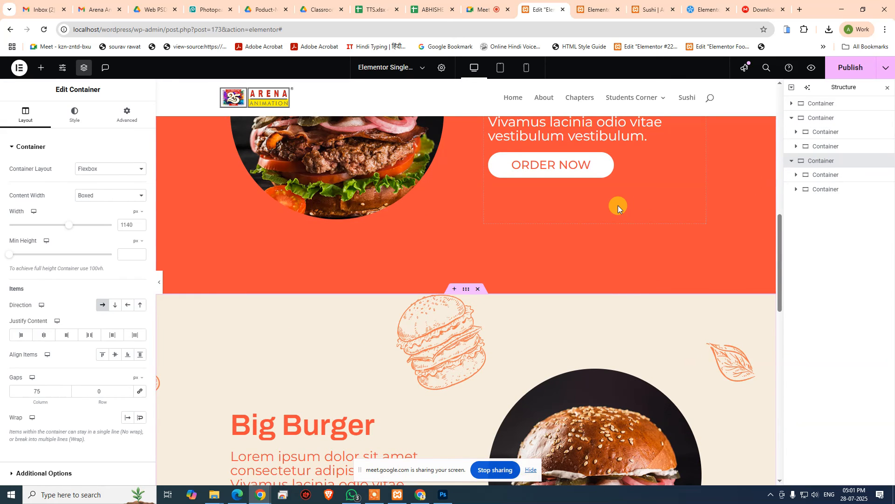
key("ctrl+d")
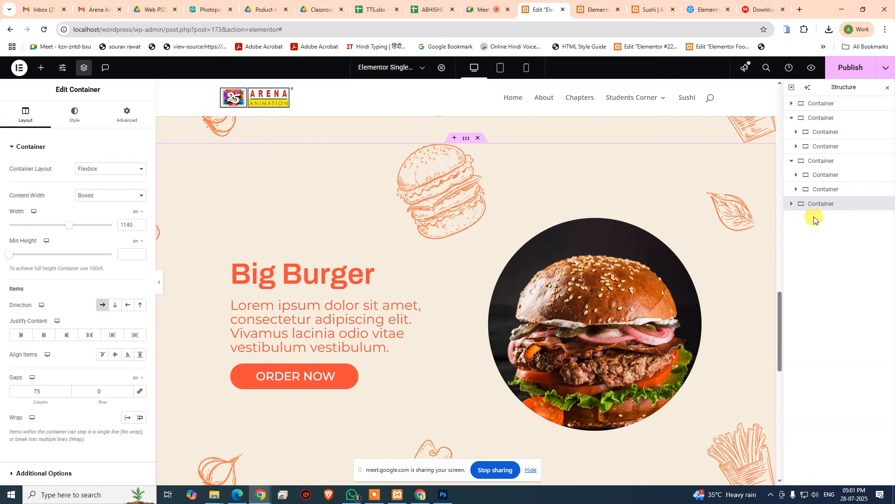
- Delete both the image and text containers inside the duplicated Big Burger section, leaving it empty
left_click(833, 227)
key("Delete")
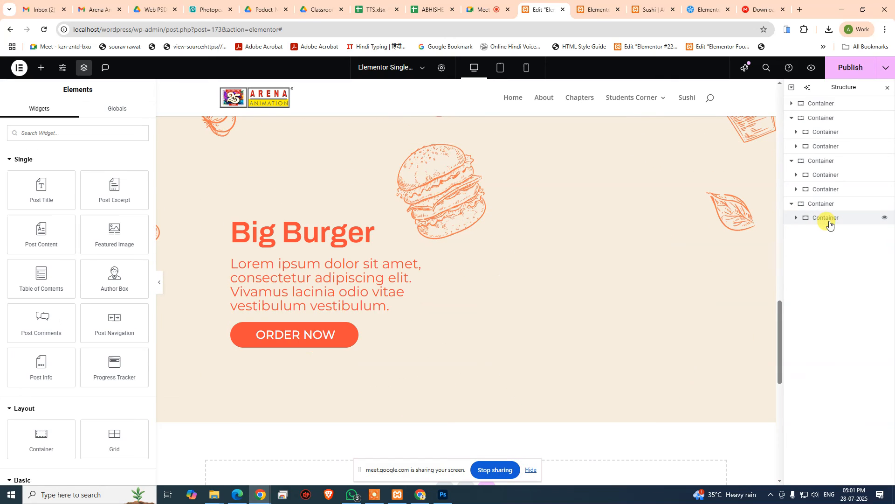
left_click(828, 218)
key("Delete")
scroll(425, 227, "up", 3)
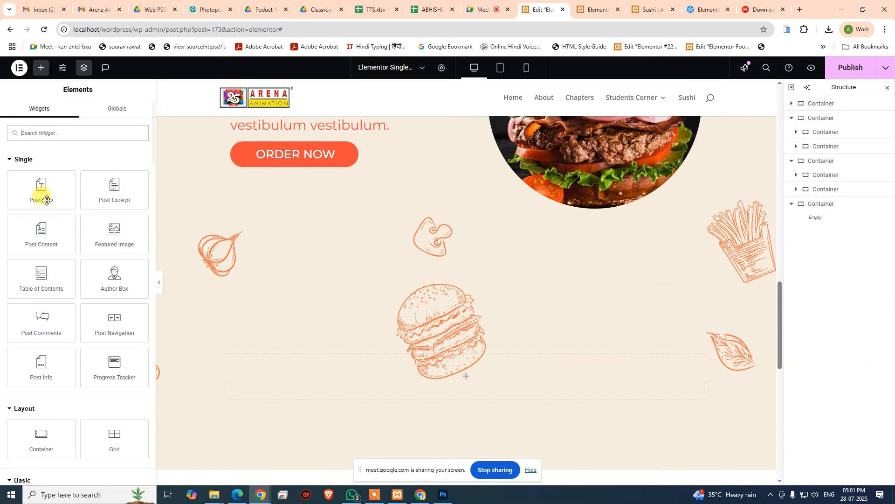
- Add a container to the emptied section and nest two containers with horizontal row direction inside it
left_click_drag(30, 442, 462, 380)
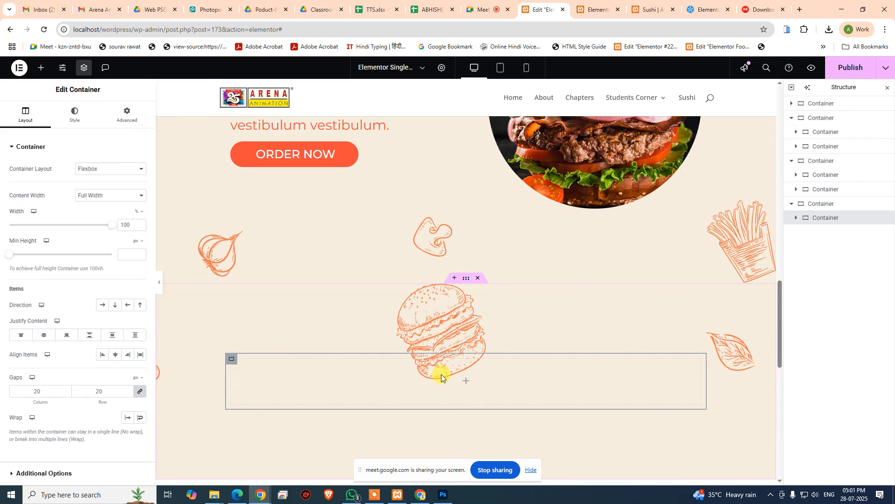
left_click(466, 382)
scroll(60, 417, "down", 2)
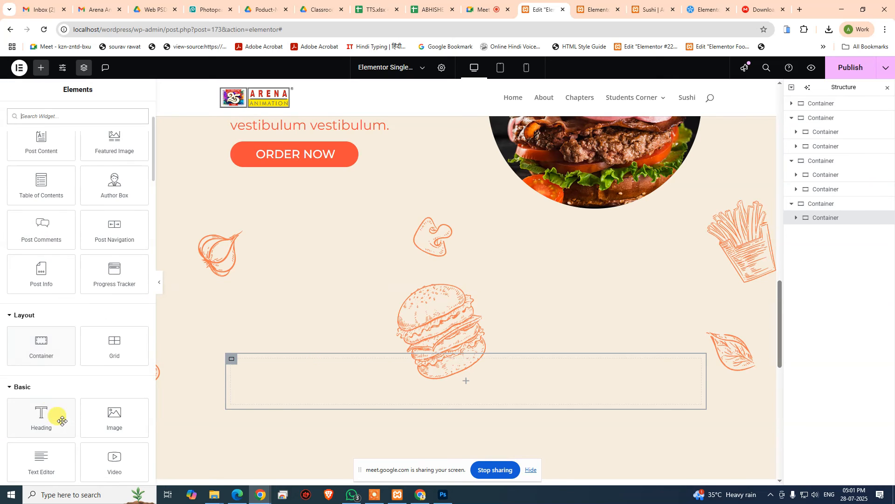
left_click_drag(44, 351, 398, 374)
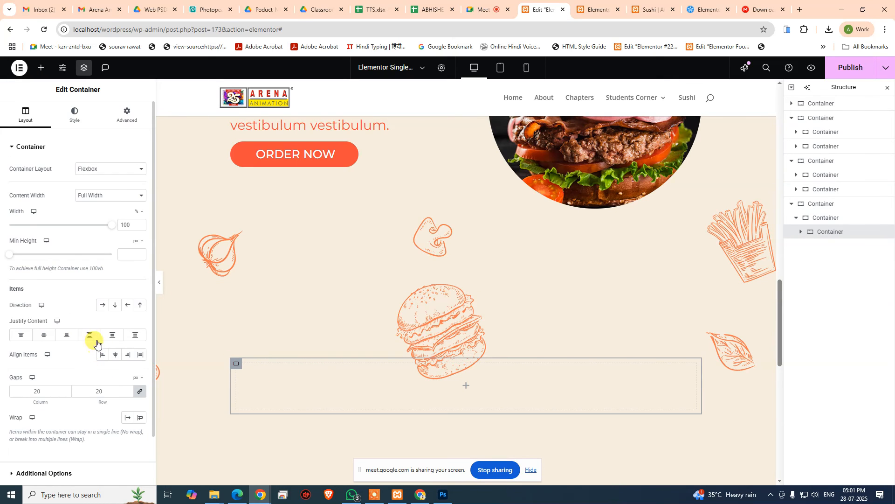
left_click(103, 305)
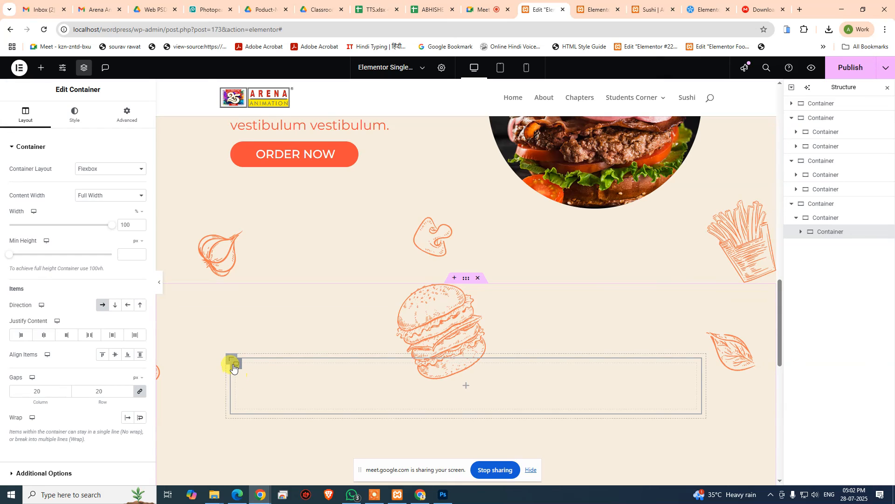
key("ctrl+d")
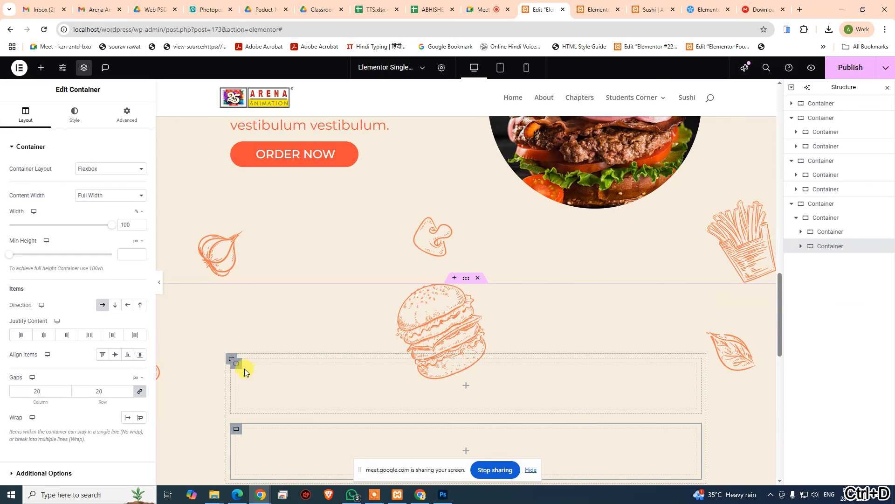
- Set the direction of the container holding the two nested containers to horizontal row
left_click(834, 218)
left_click(103, 305)
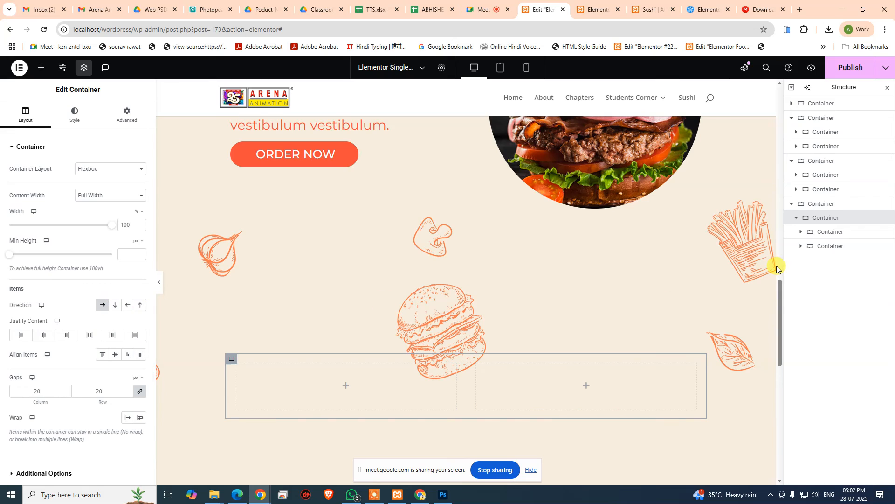
left_click(102, 305)
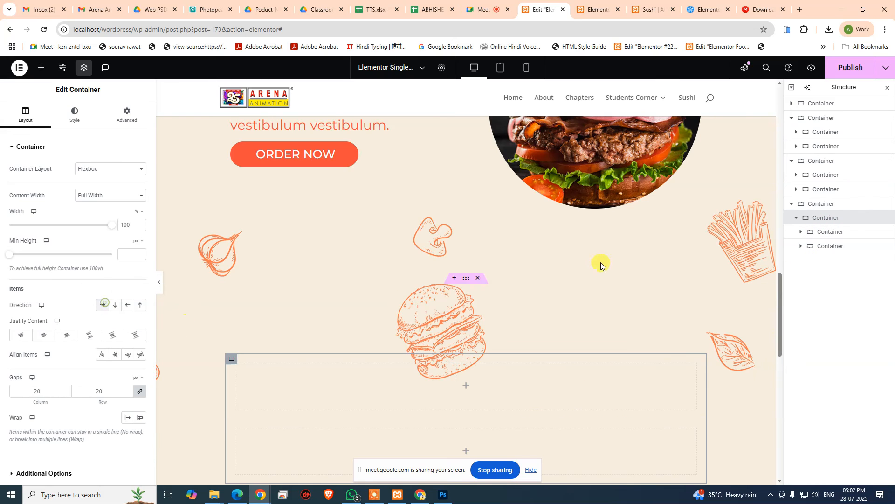
left_click(816, 245)
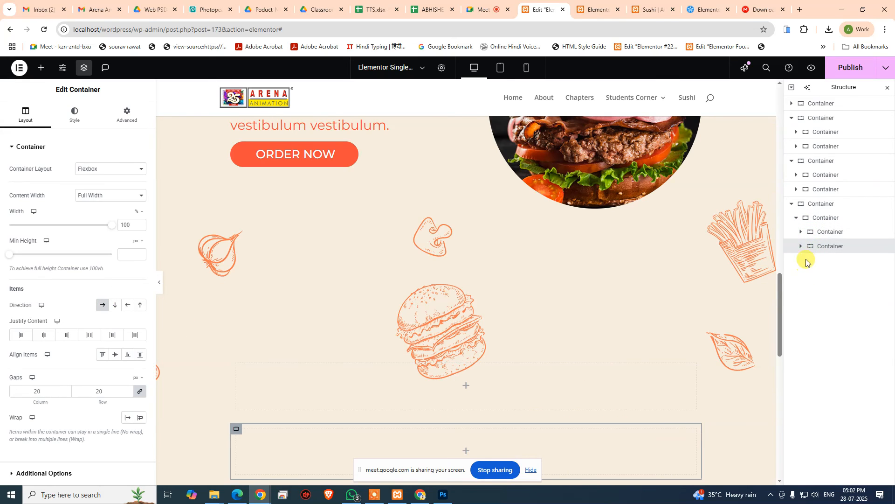
left_click(814, 232)
left_click(822, 218)
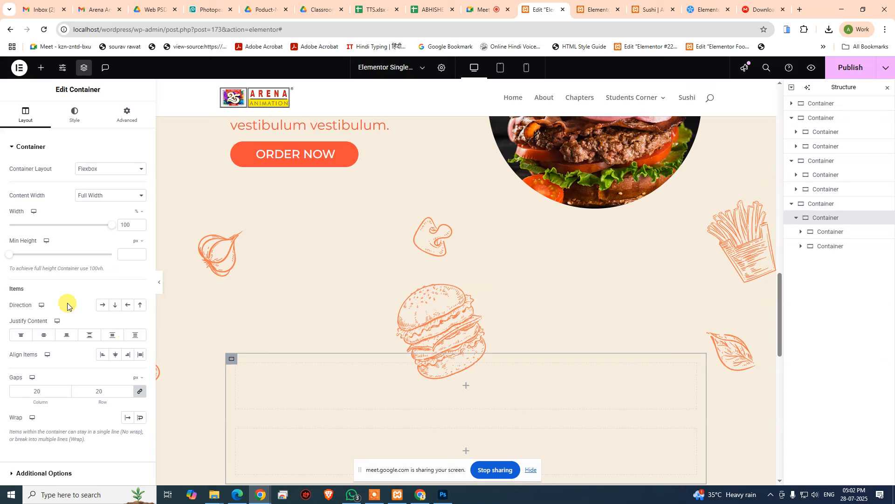
left_click(103, 305)
- Compare the new nested containers in the mobile, tablet and desktop previews, ending in the mobile preview
scroll(349, 338, "down", 4)
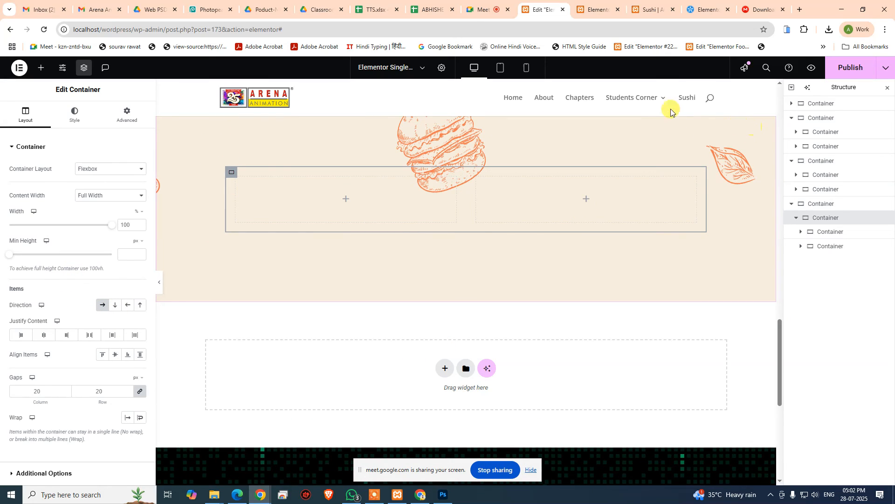
left_click(527, 69)
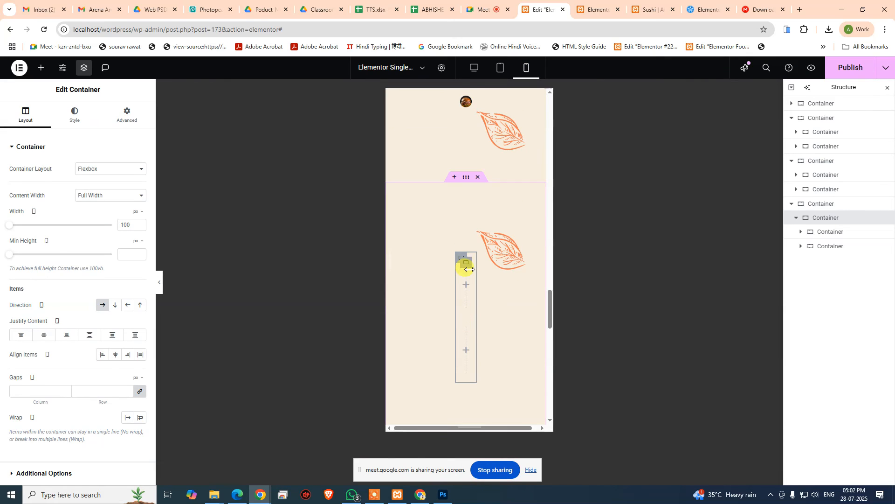
left_click(503, 75)
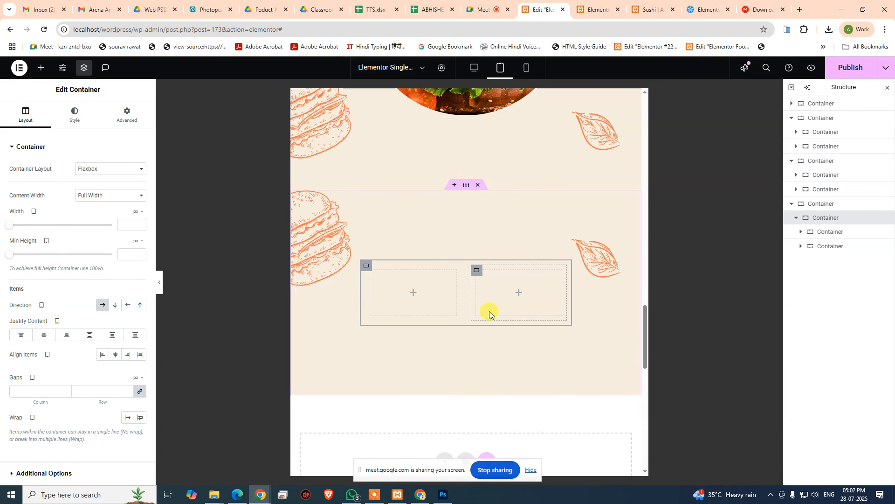
left_click(476, 75)
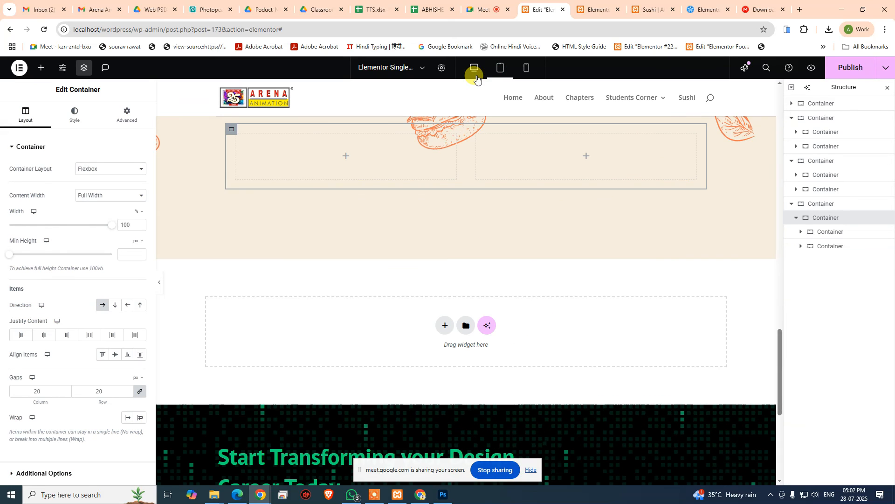
left_click(527, 71)
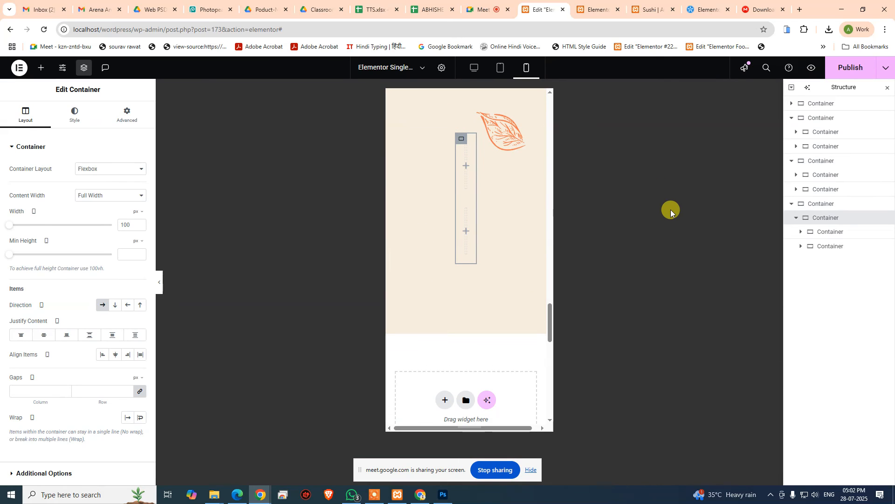
- Try the Full Width content width on the duplicated section's outer container and return it to Boxed
left_click(838, 205)
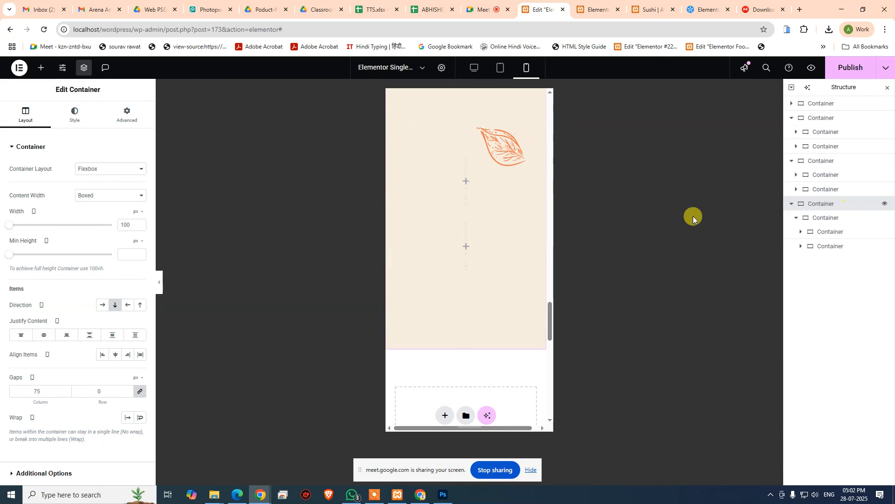
scroll(399, 320, "down", 2)
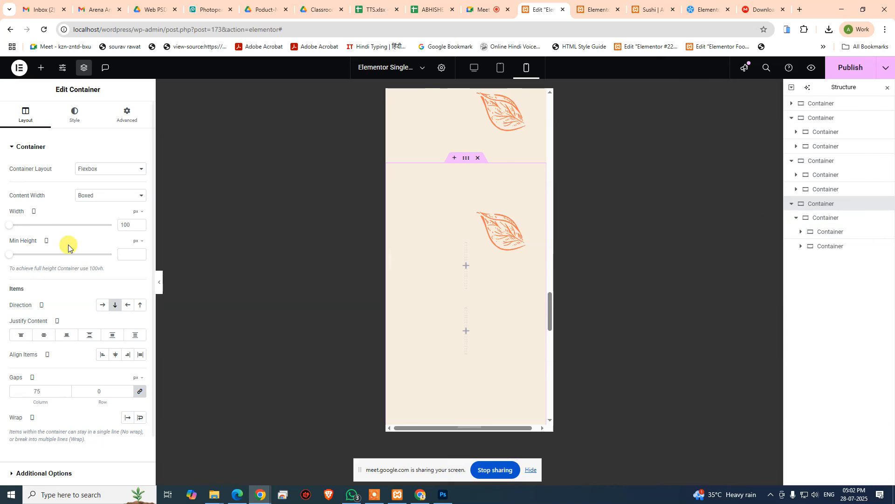
left_click(89, 196)
left_click(89, 216)
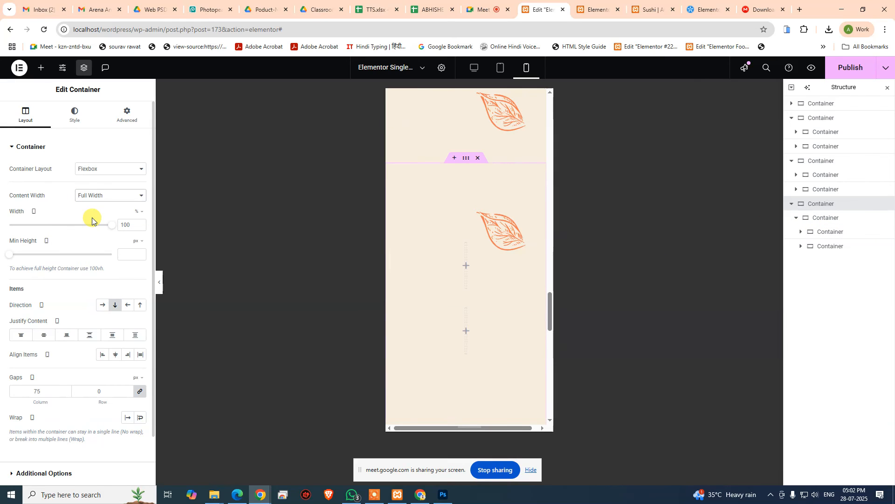
left_click(91, 200)
left_click(91, 205)
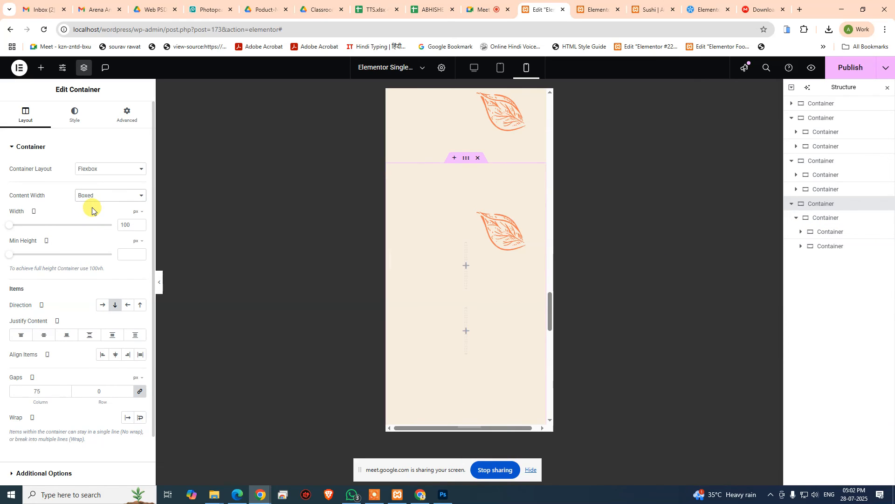
- Try the Boxed content width on the container holding the two nested containers and return it to Full Width
left_click(822, 218)
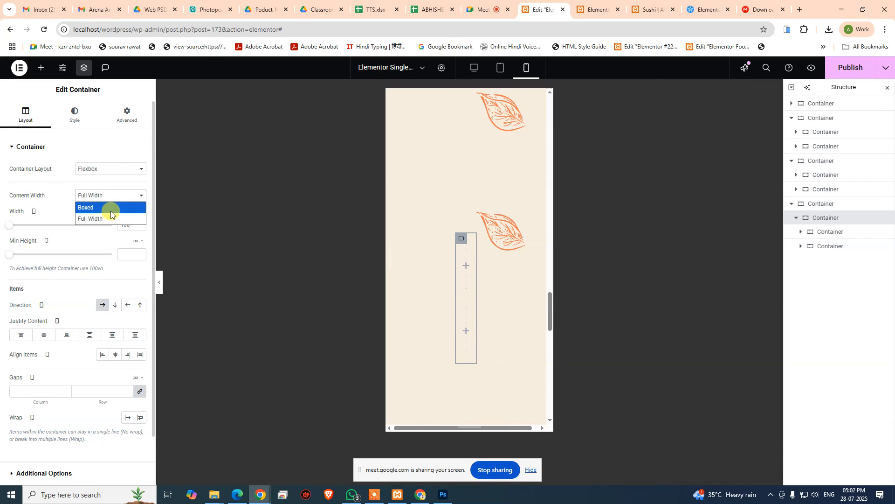
left_click(111, 211)
left_click(114, 199)
left_click(114, 220)
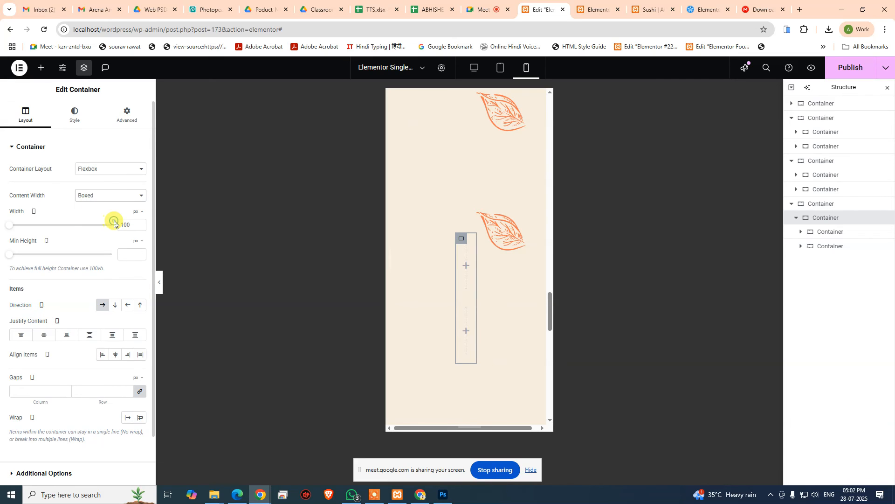
left_click(103, 305)
left_click(102, 305)
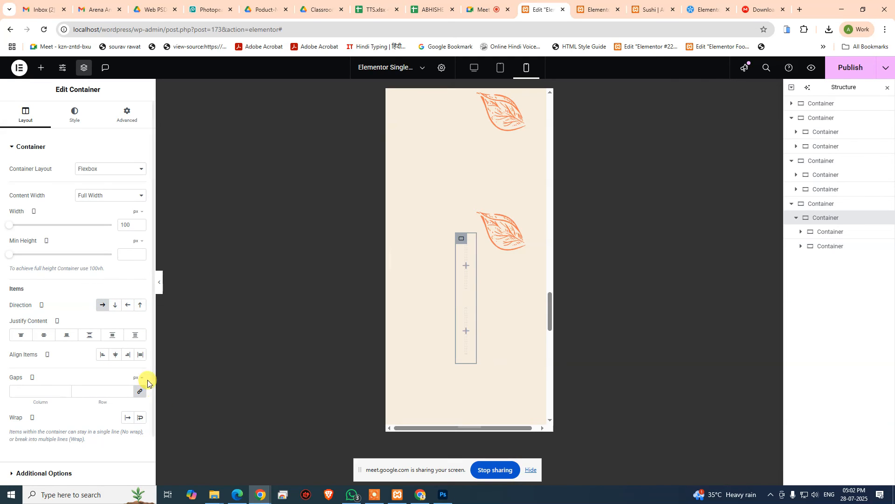
- In the desktop preview, add a new Flexbox section with two equal columns below the duplicated section
left_click(829, 237)
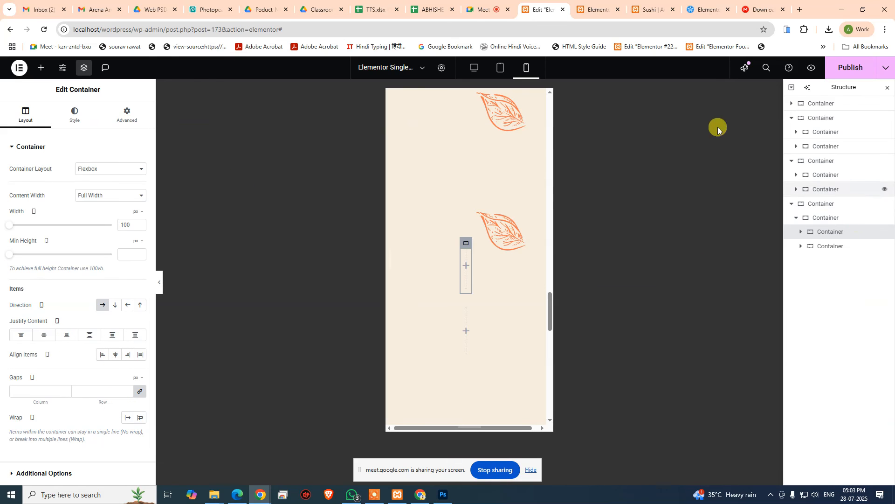
left_click(475, 67)
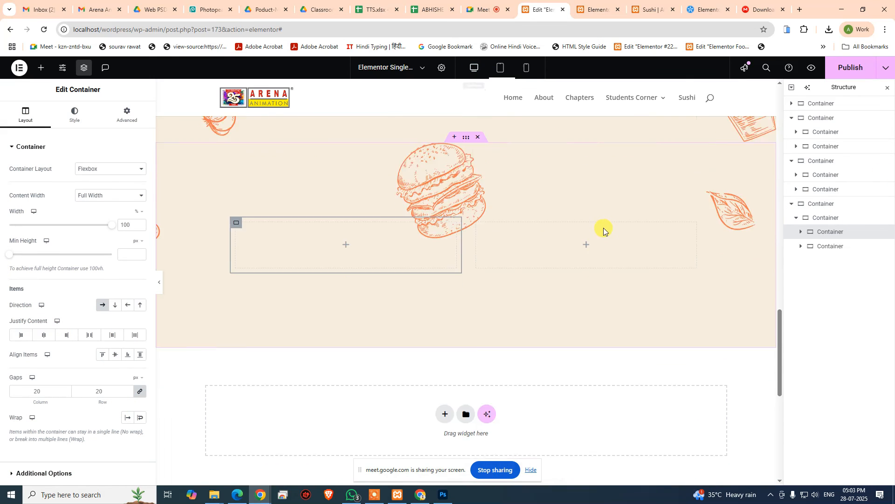
left_click(834, 203)
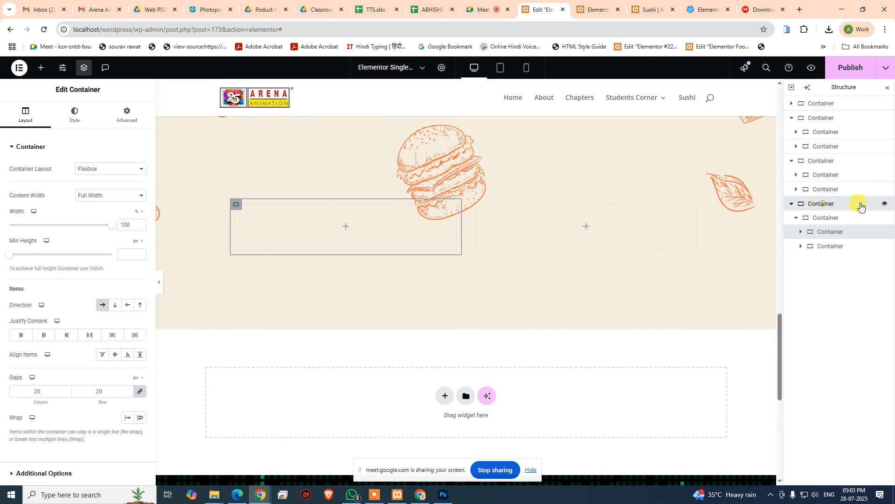
scroll(457, 331, "down", 3)
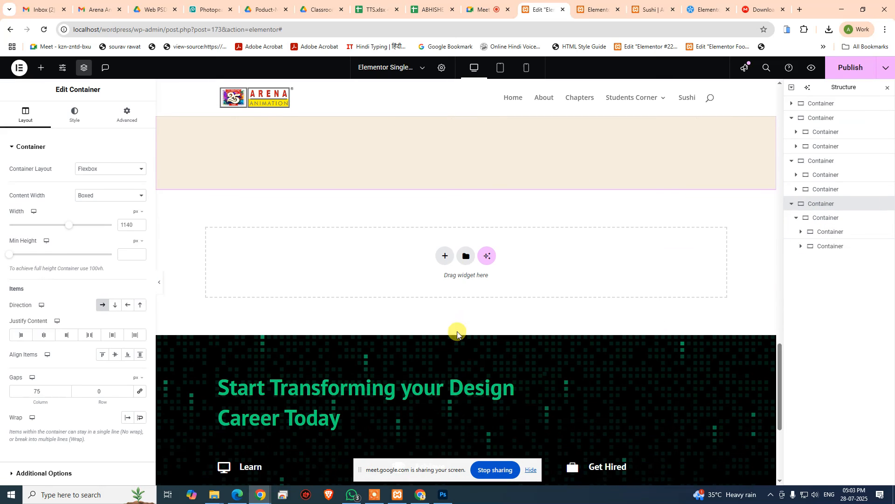
double_click(440, 256)
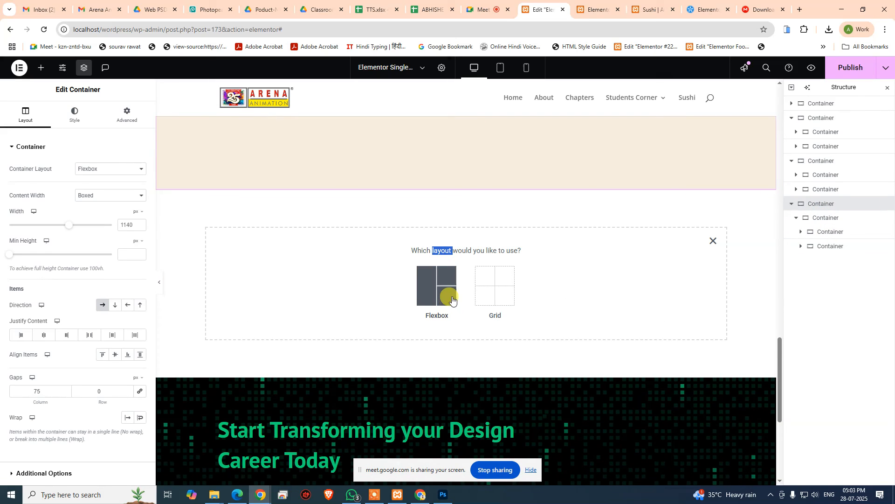
left_click(425, 290)
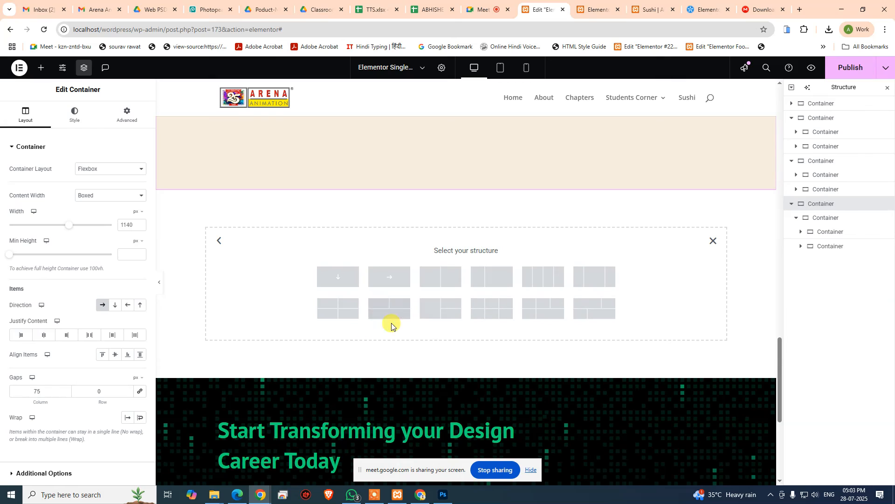
left_click(448, 284)
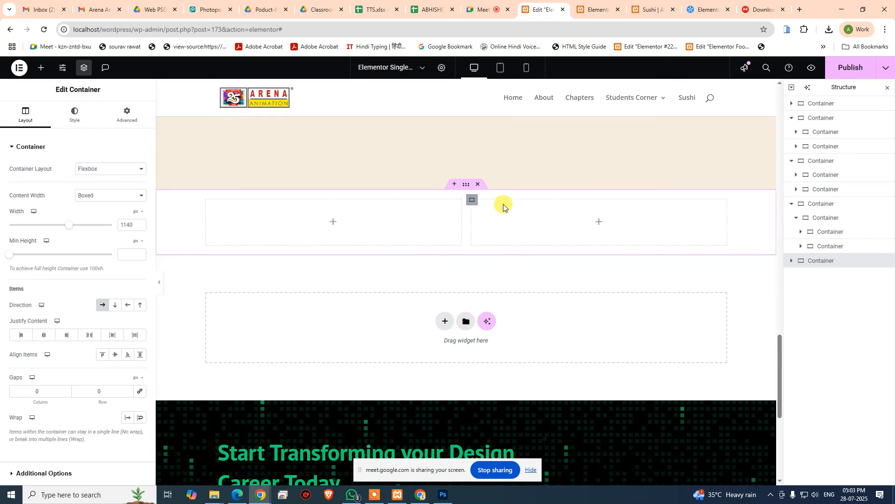
- Compare the new two-column section in the mobile and tablet previews, ending in the desktop preview
left_click(525, 68)
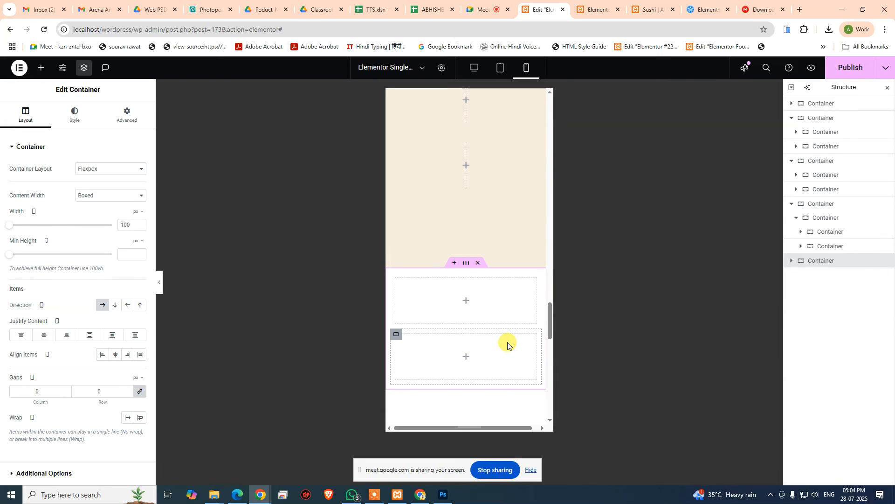
left_click(495, 66)
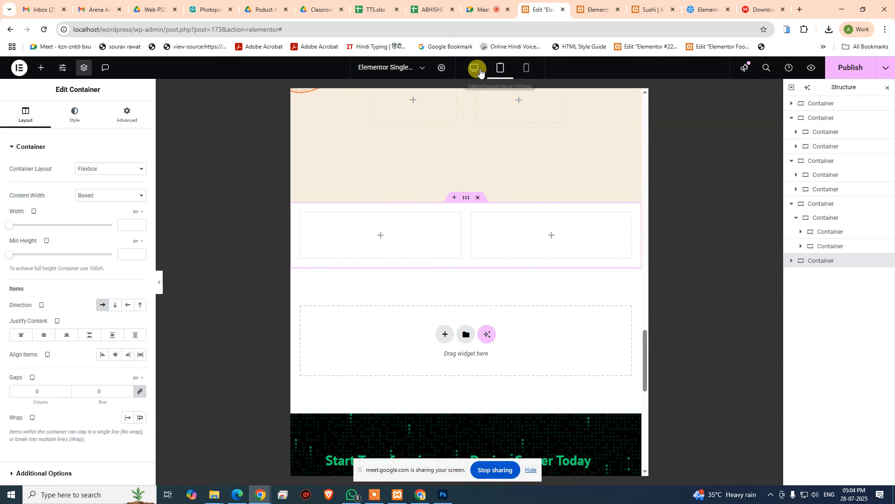
left_click(474, 67)
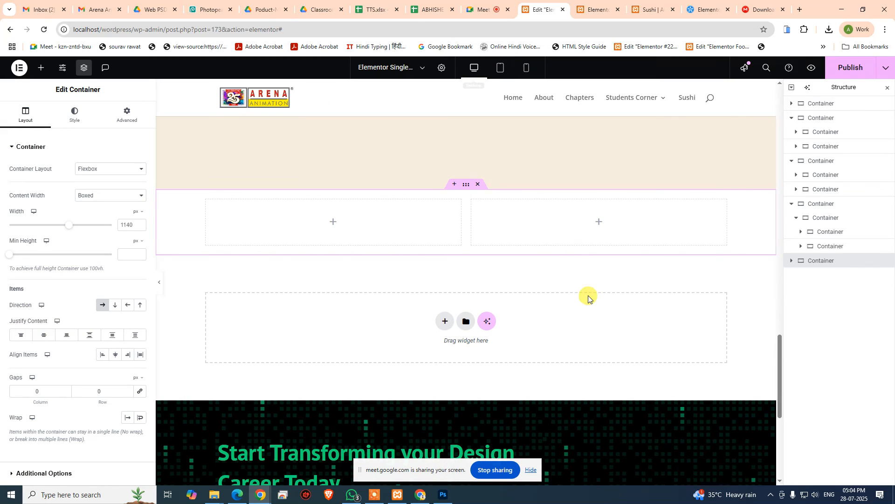
- Copy the first column container of the new two-column section
scroll(441, 422, "down", 1)
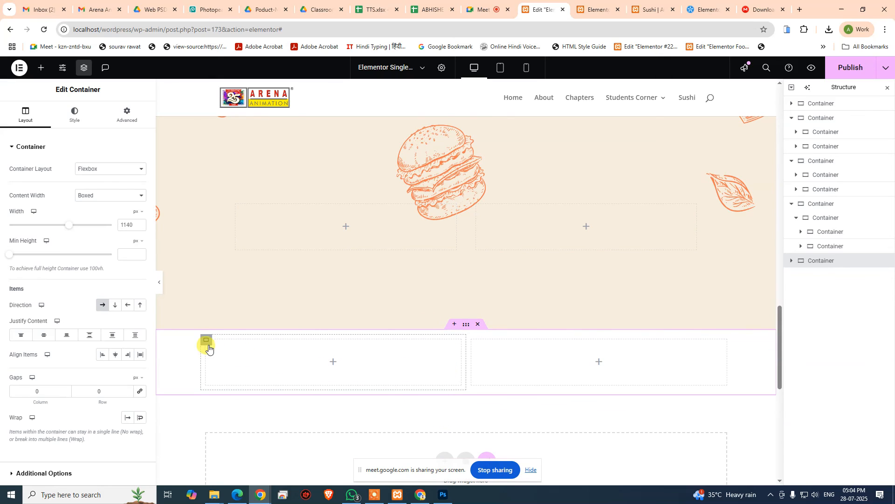
right_click(208, 343)
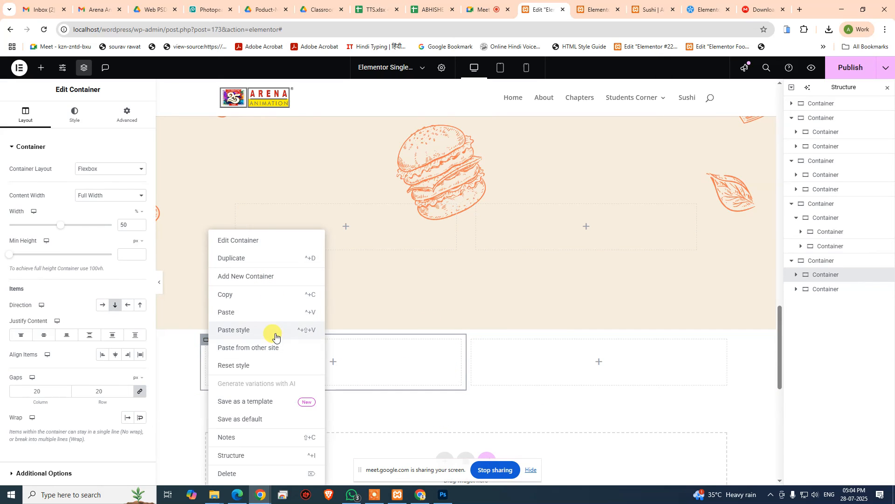
left_click(264, 294)
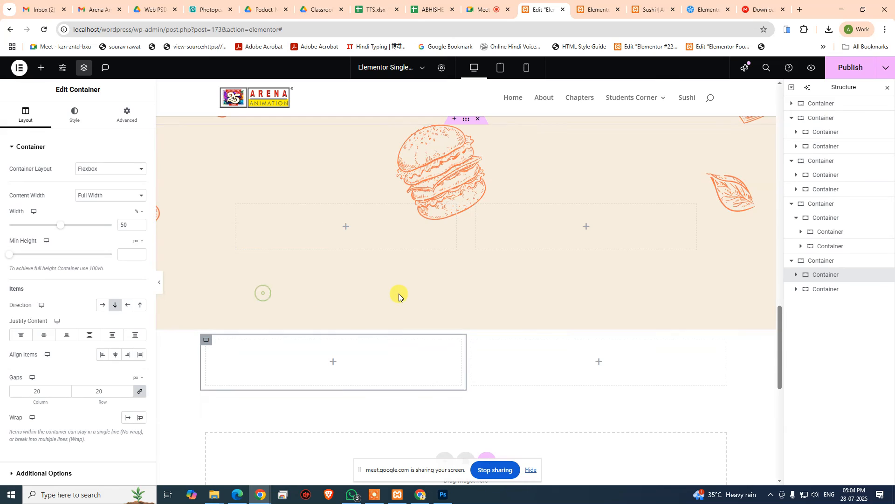
- Delete the duplicated section with the nested containers between the Big Burger section and the new two-column section
scroll(409, 299, "up", 6)
scroll(279, 267, "down", 4)
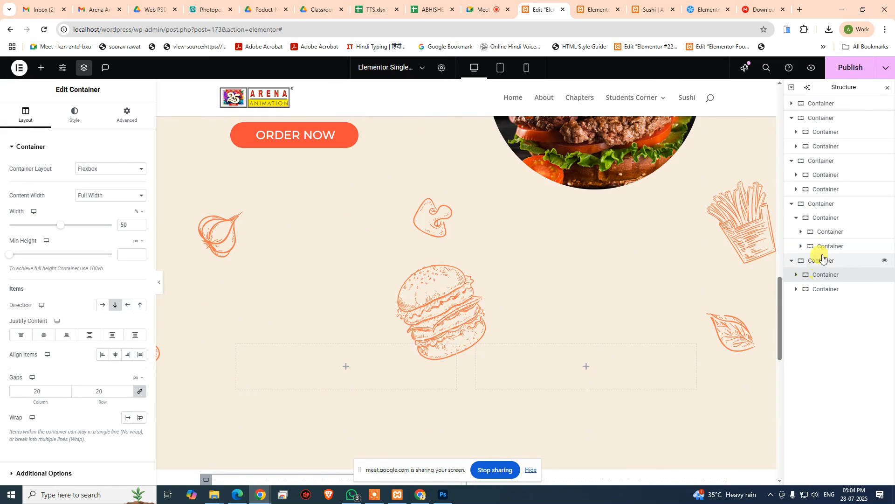
left_click(825, 206)
key("Delete")
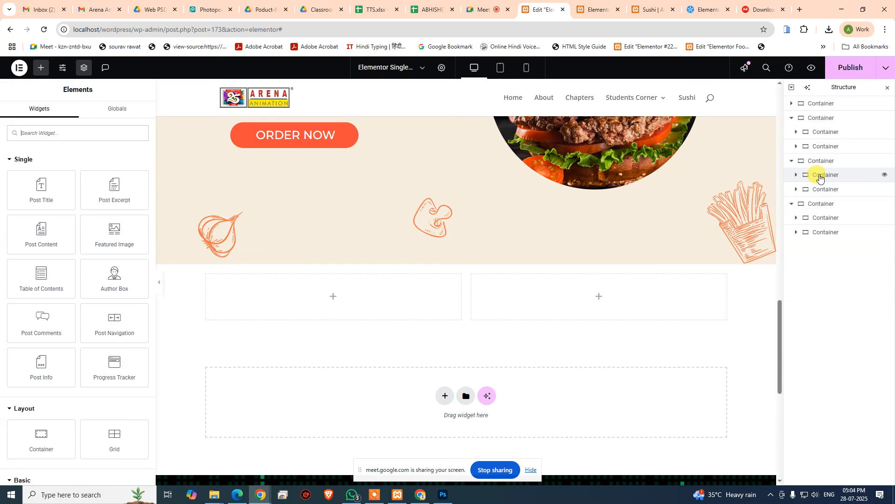
- Try pasting the copied column's style onto the outer container of the beige Big Burger section, check the layout, and undo the paste
left_click(820, 162)
scroll(322, 295, "up", 8)
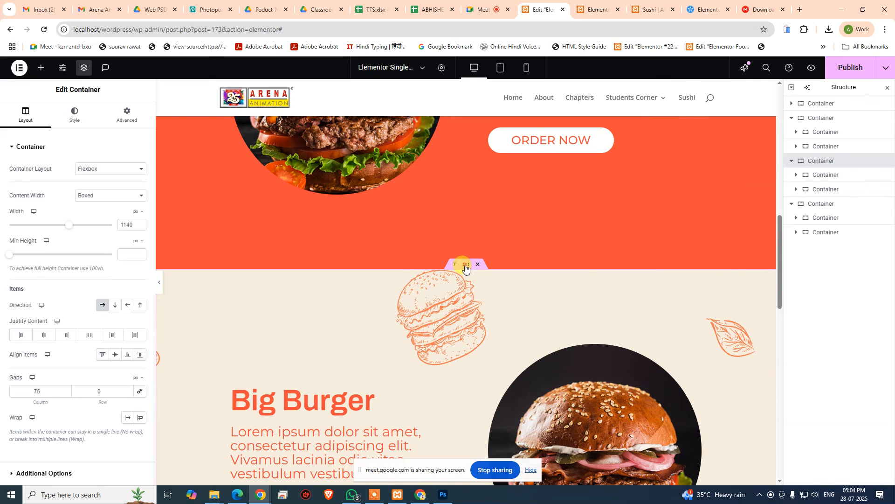
right_click(465, 269)
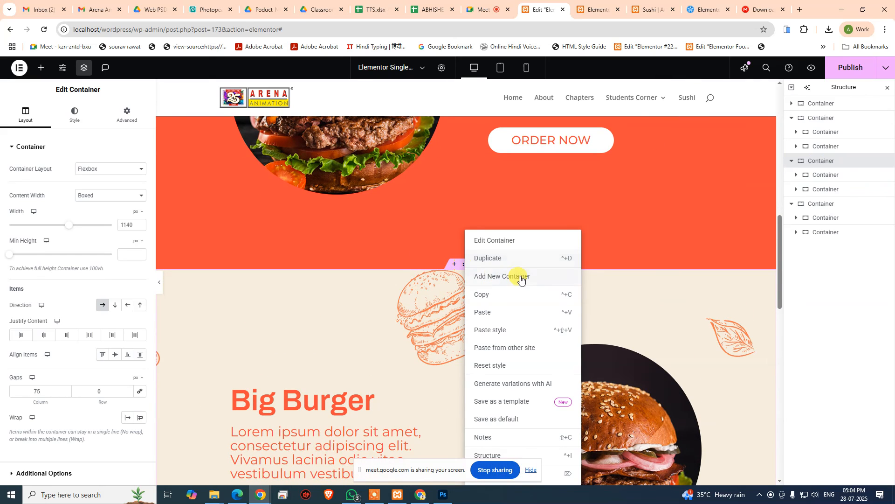
left_click(502, 331)
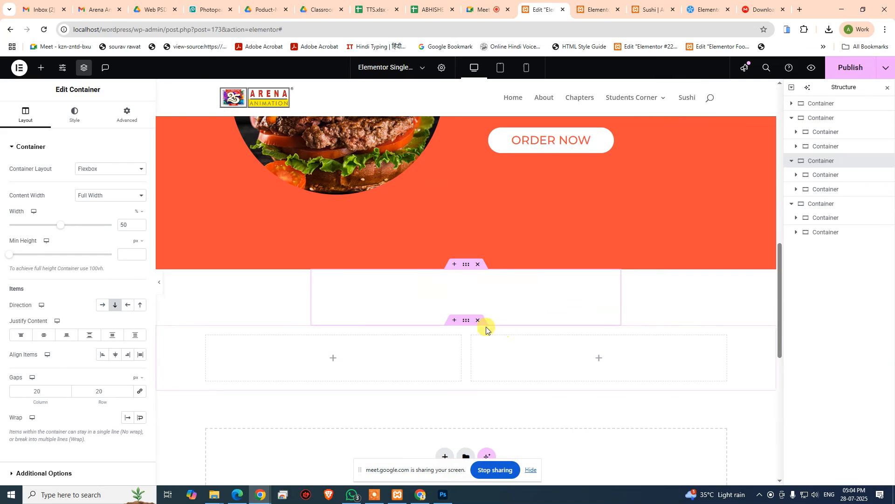
scroll(410, 317, "down", 5)
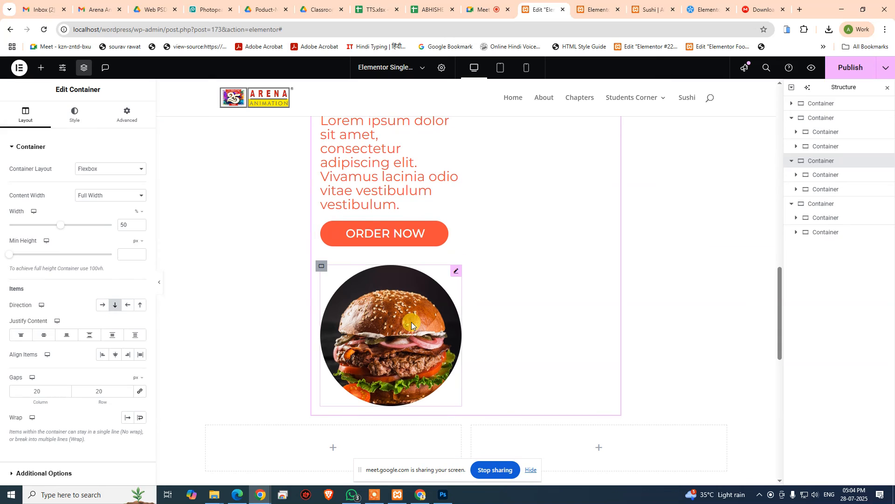
scroll(411, 322, "up", 5)
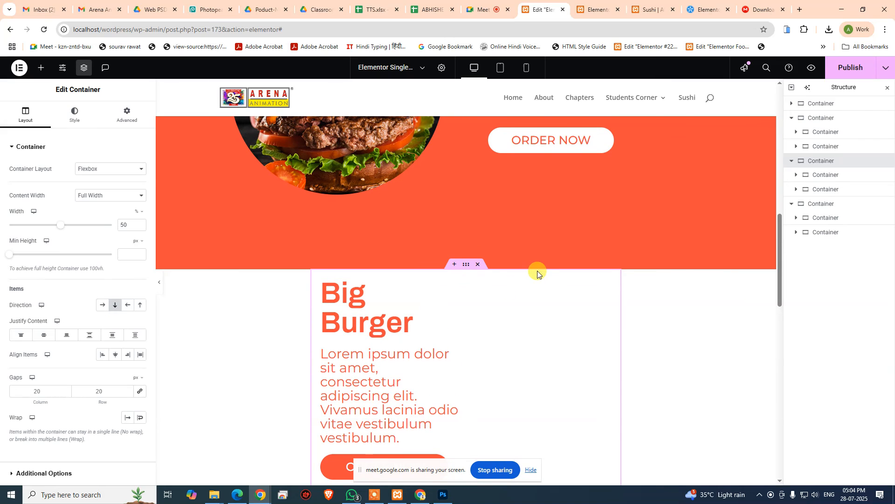
scroll(477, 311, "down", 9)
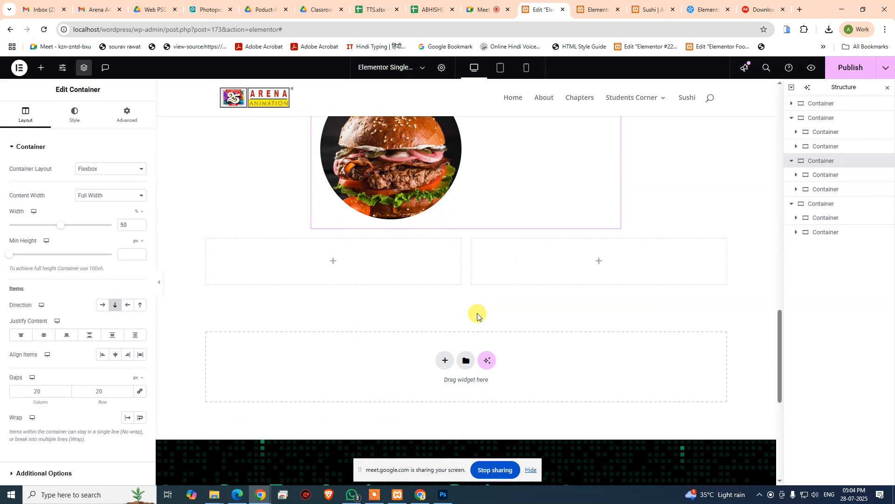
scroll(477, 316, "up", 4)
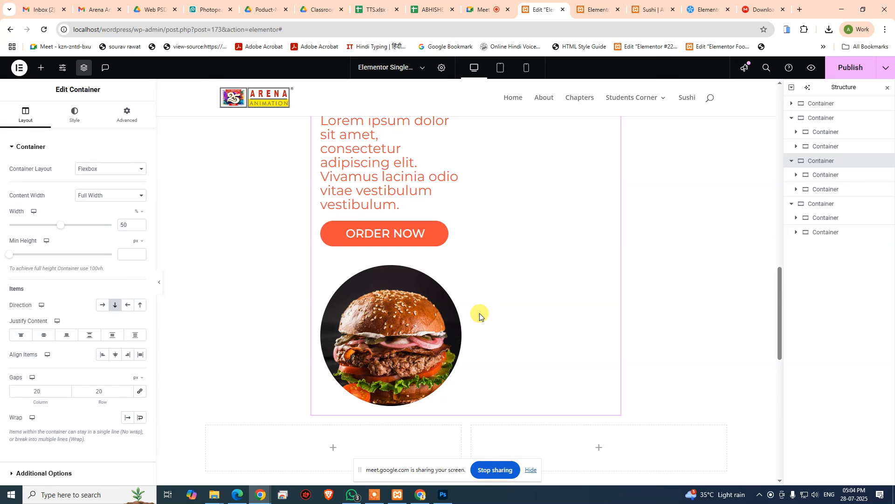
key("ctrl+z")
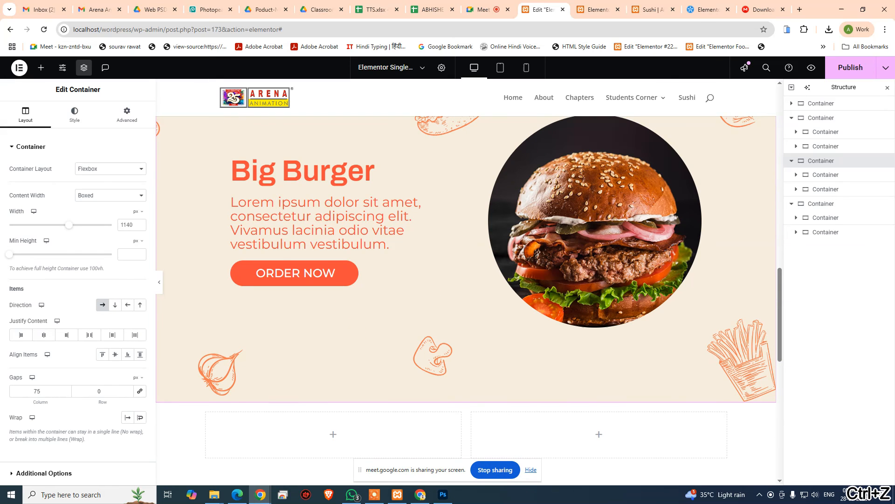
- Inspect the layout settings of the new two-column section's outer container and both of its column containers
left_click(820, 203)
double_click(821, 204)
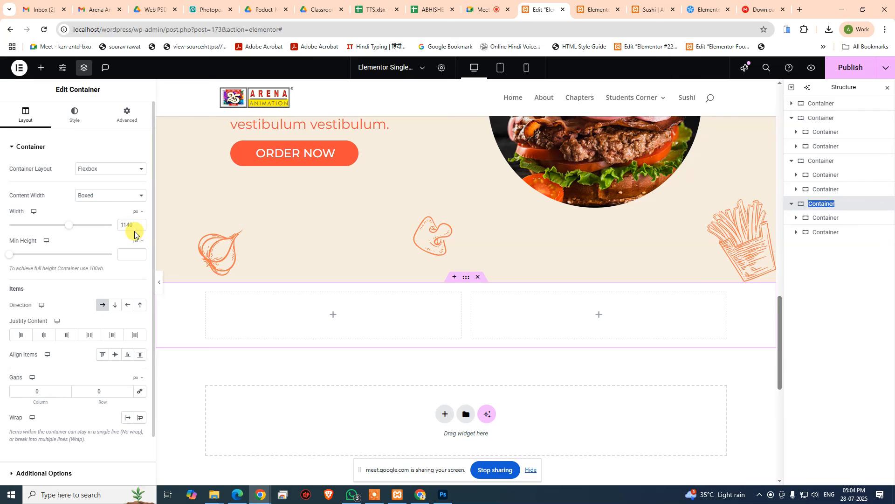
left_click(825, 218)
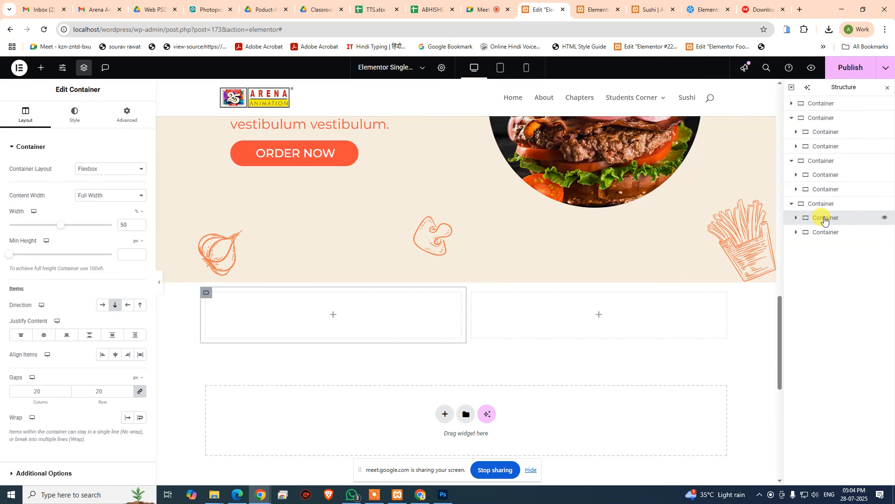
left_click(823, 233)
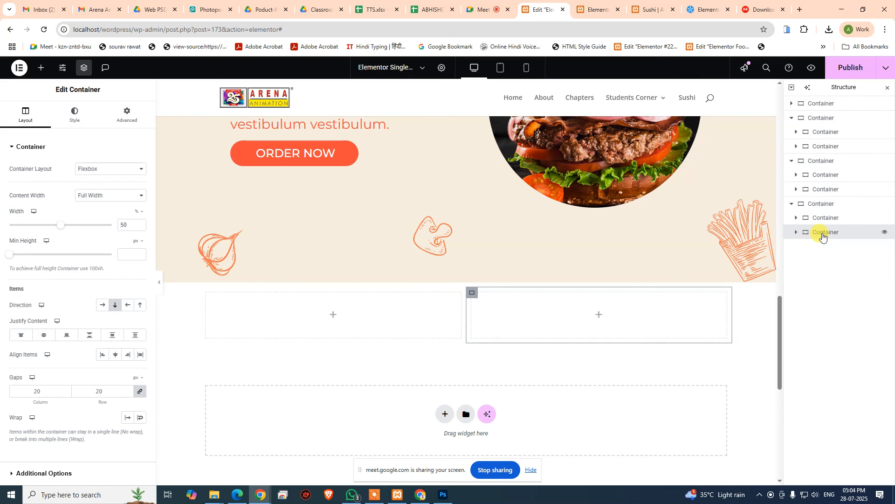
- Set the burger image container in the beige section to Boxed content width with a width of 50%
left_click(827, 176)
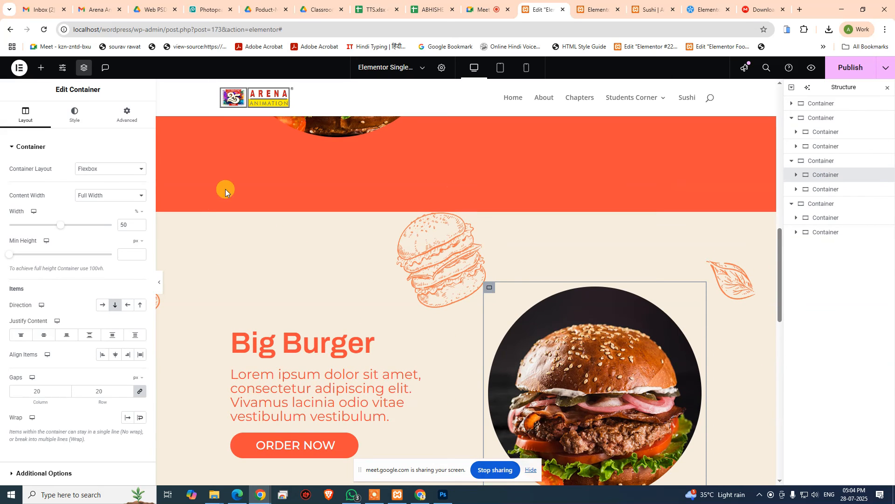
left_click(103, 198)
left_click(105, 207)
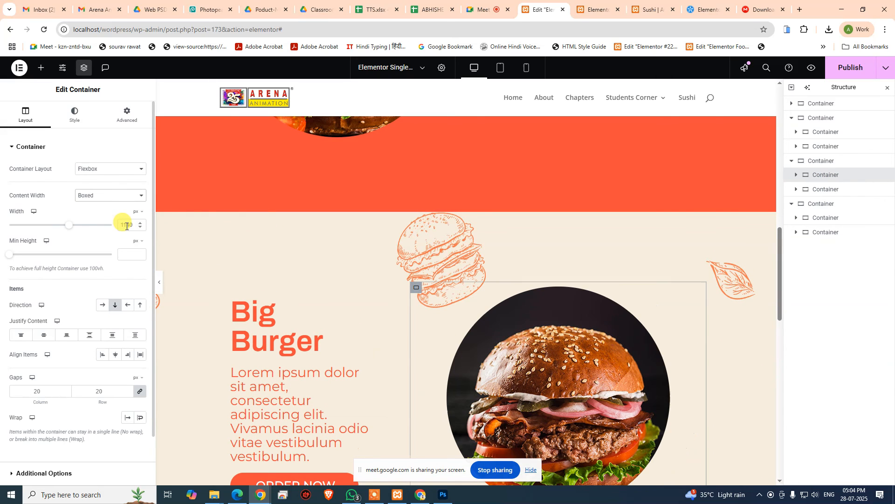
type("50")
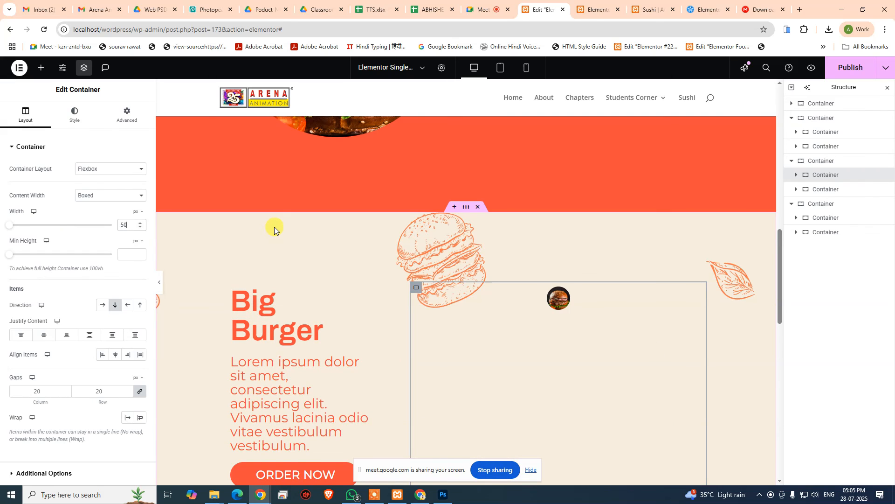
left_click(135, 211)
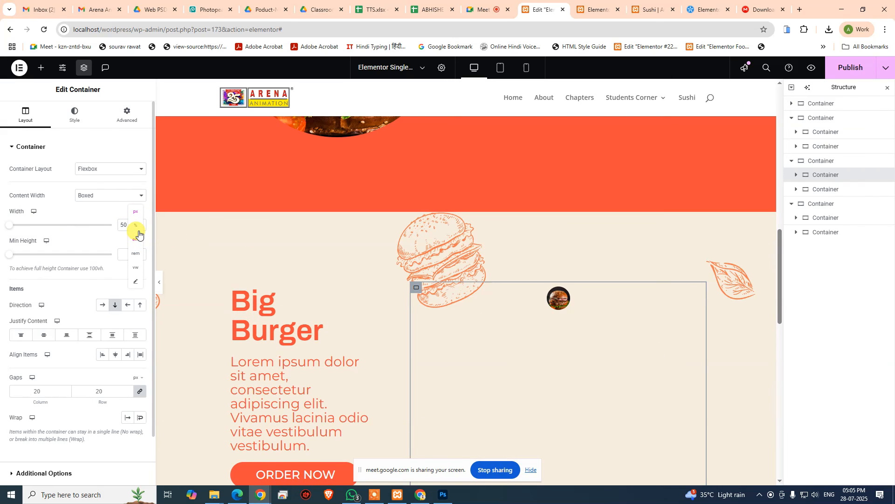
left_click(137, 227)
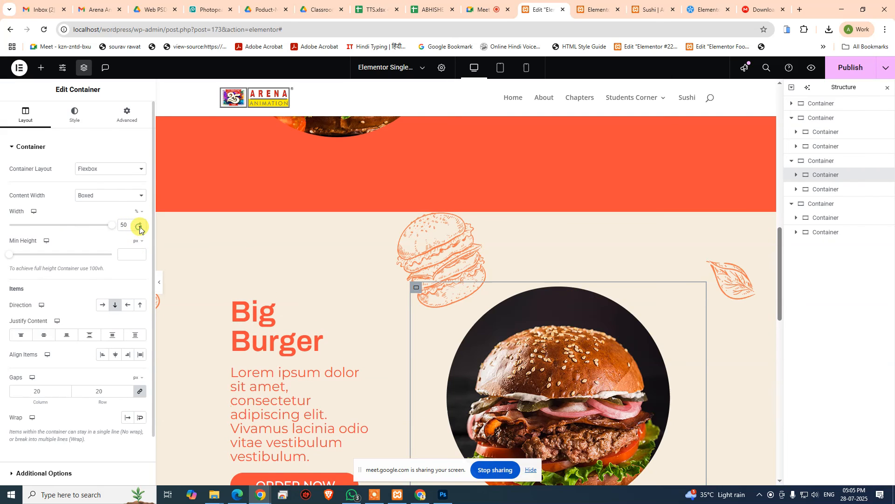
- Set the Big Burger text container in the beige section to Boxed content width with a width of 50%
left_click(823, 191)
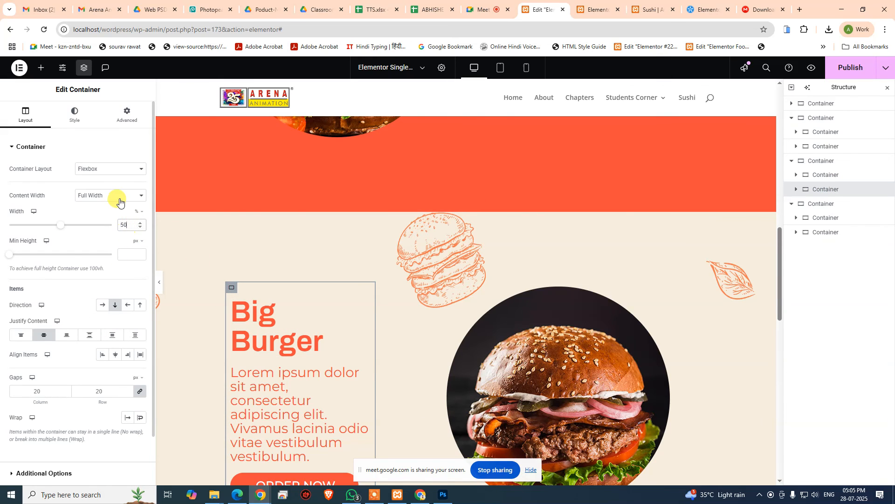
left_click(119, 227)
left_click(131, 223)
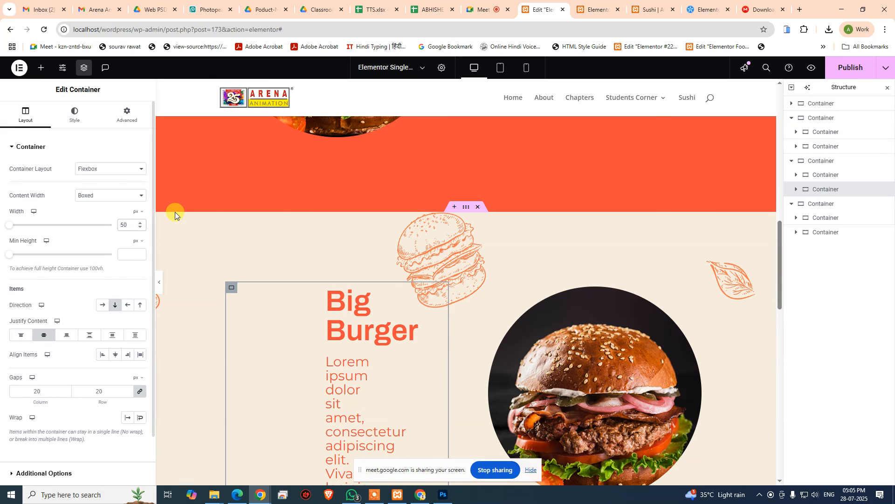
left_click(137, 212)
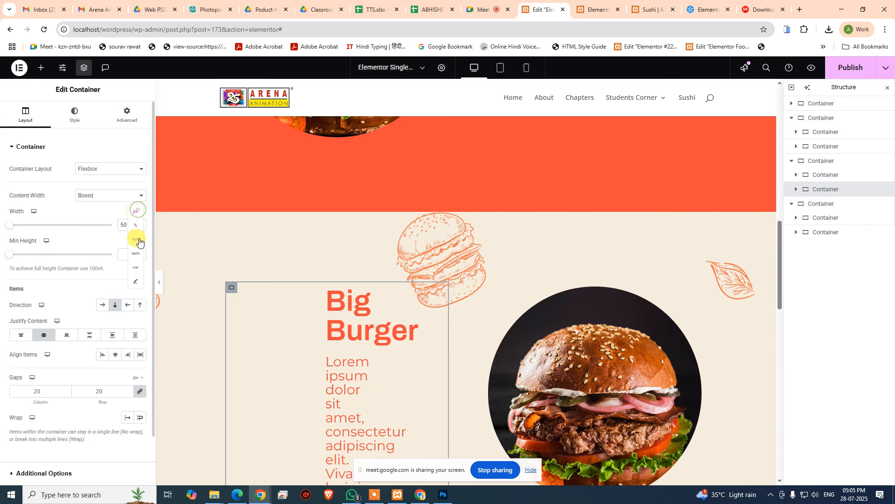
left_click(136, 226)
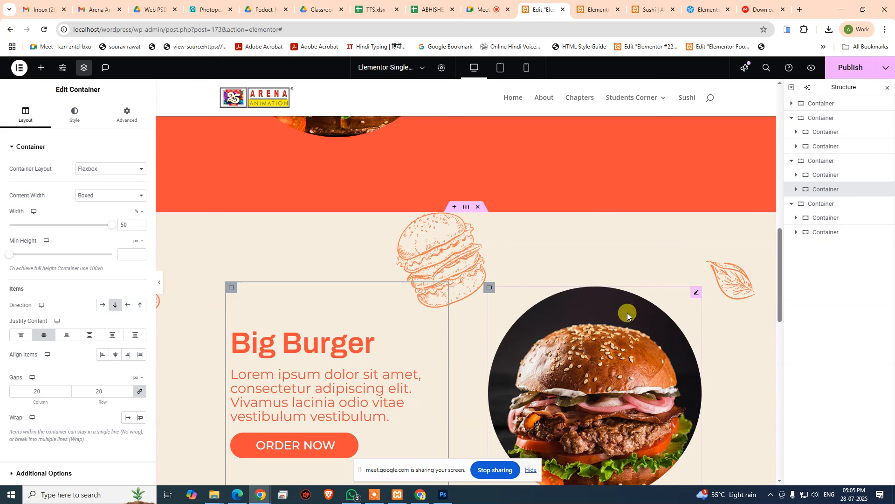
- Check the beige Big Burger section in the desktop, tablet and mobile previews
scroll(661, 334, "down", 5)
scroll(627, 256, "up", 7)
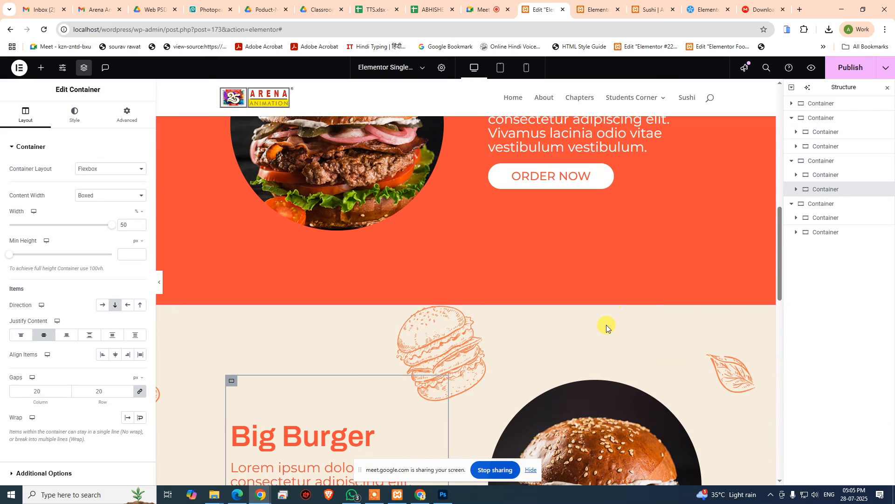
scroll(611, 326, "down", 5)
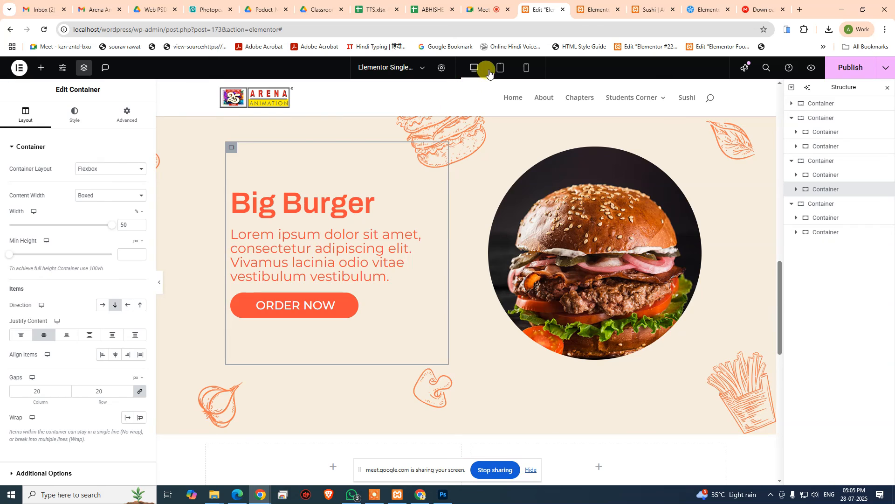
left_click(507, 70)
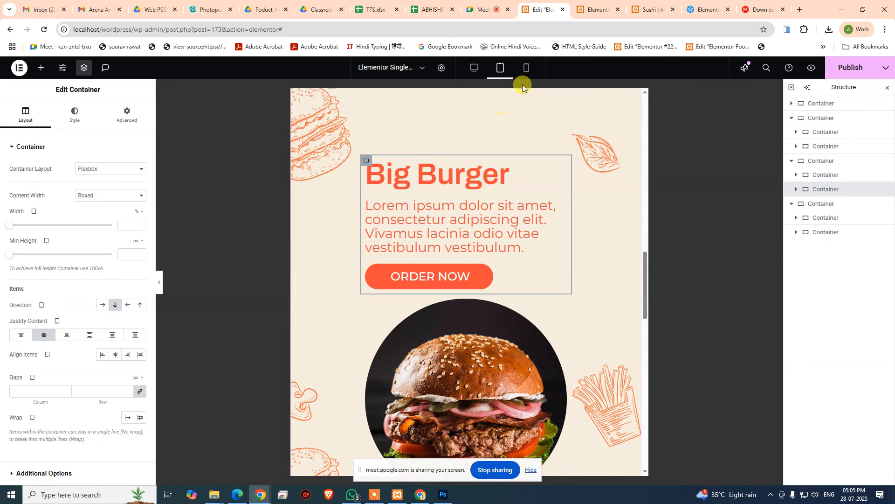
left_click(526, 69)
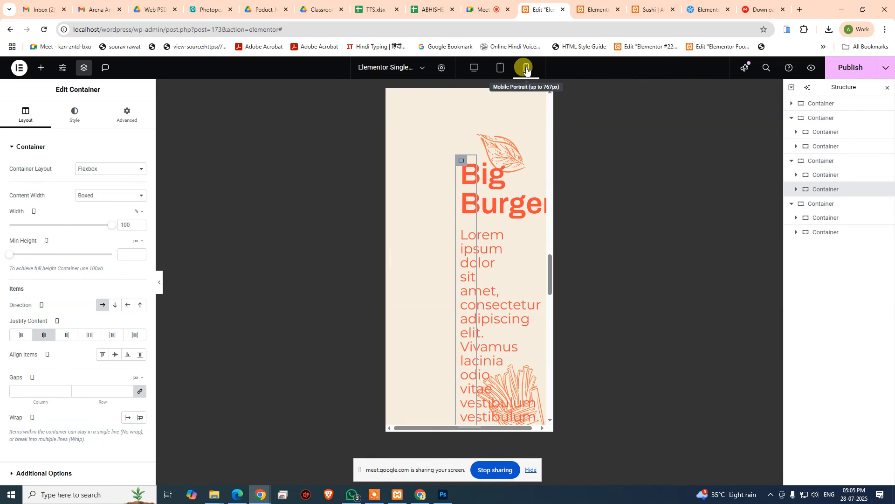
- Switch back to the desktop preview and delete the beige Big Burger section's container
left_click(837, 164)
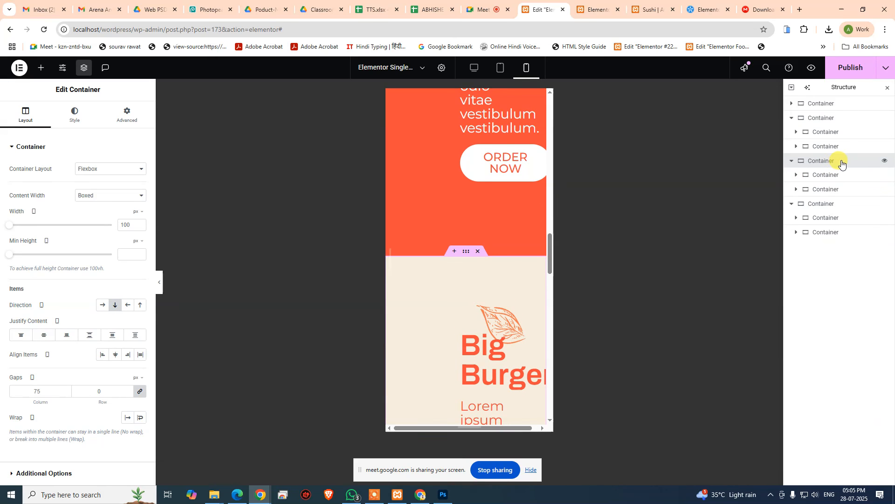
right_click(802, 163)
left_click(479, 71)
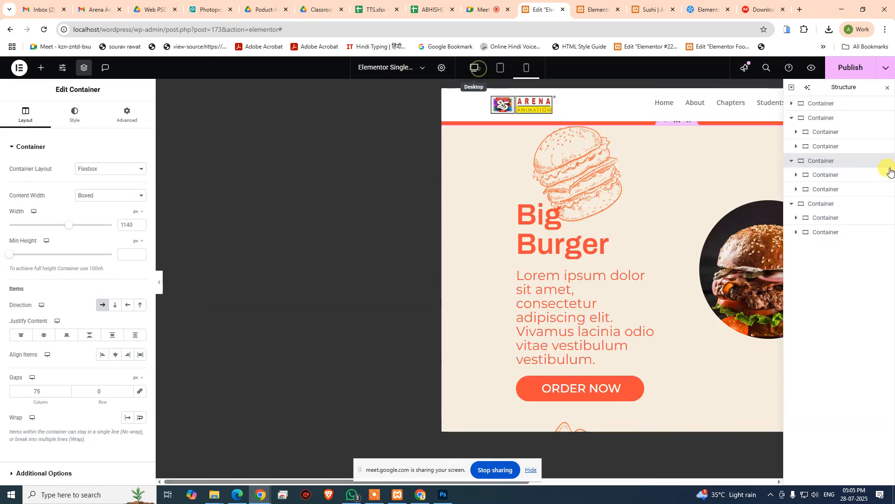
right_click(835, 161)
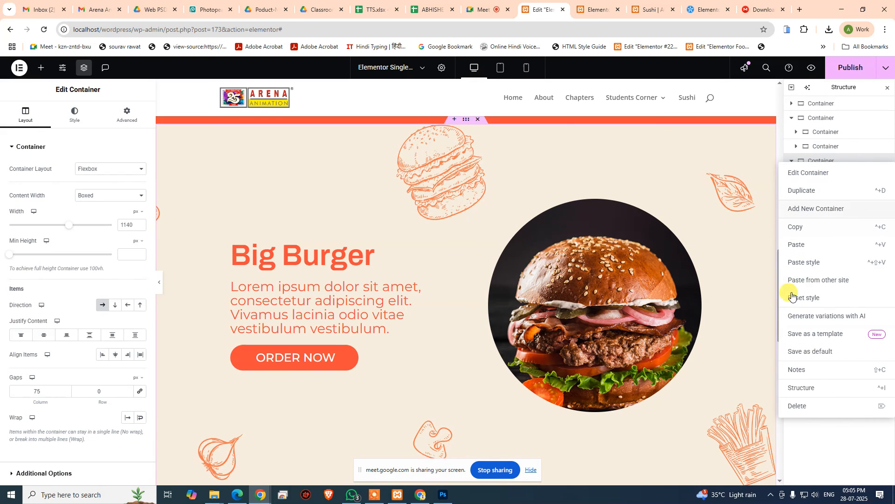
left_click(796, 406)
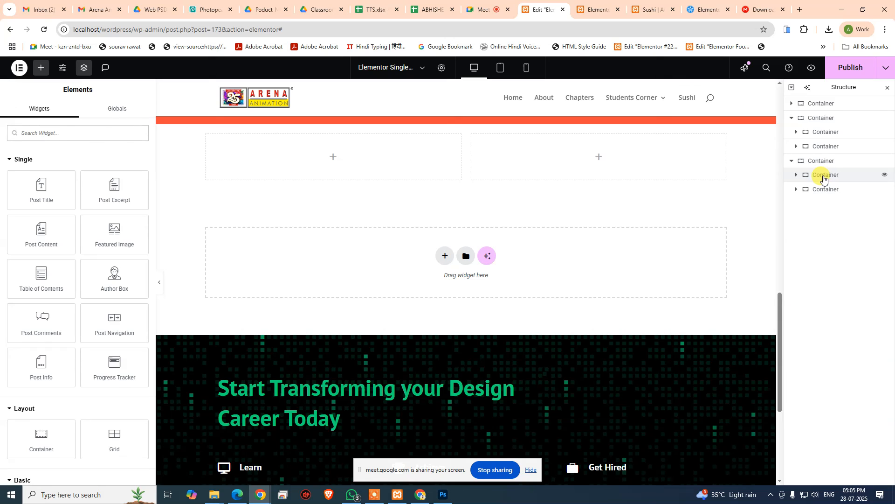
- Delete the orange Best Burger section's container, keeping the empty two-column section below it
left_click(816, 118)
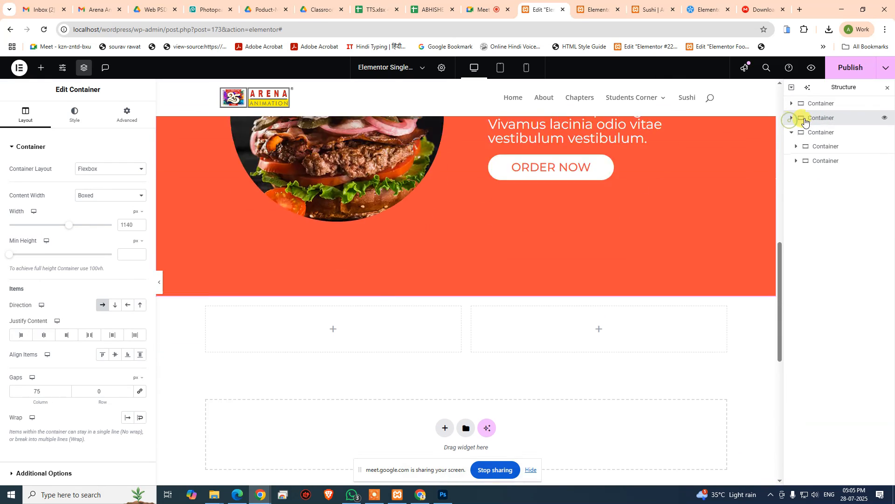
right_click(798, 118)
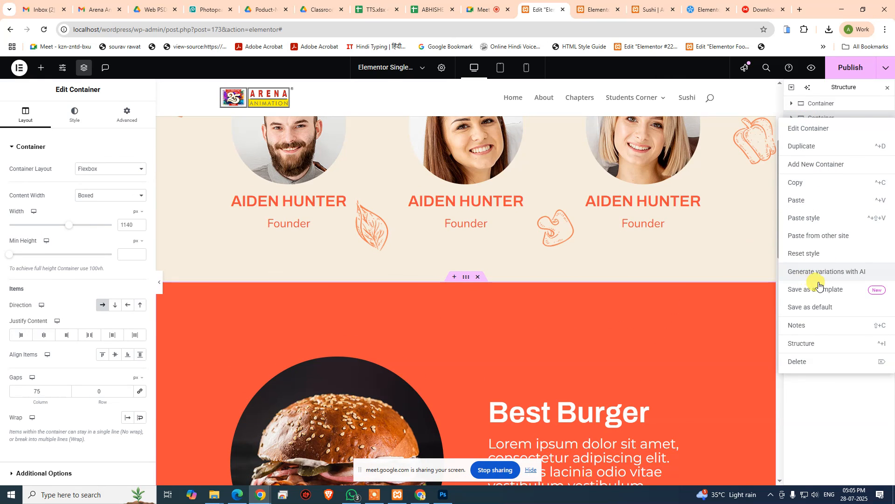
left_click(809, 360)
scroll(685, 326, "down", 2)
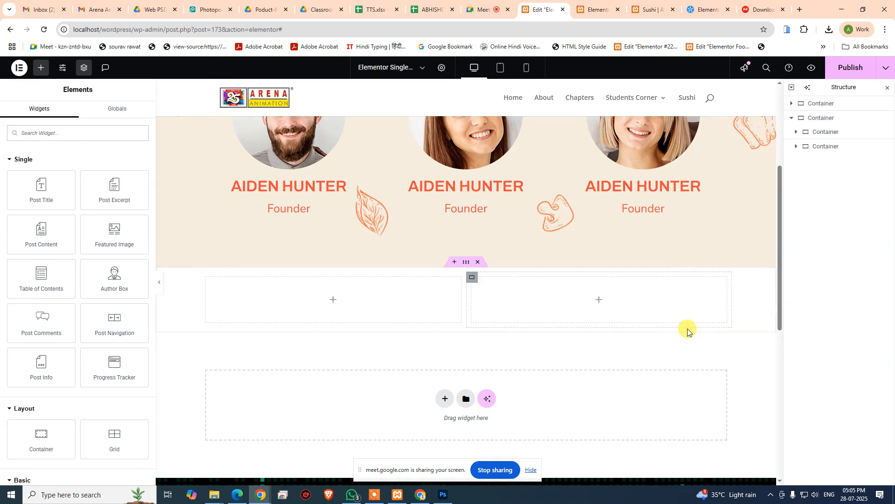
scroll(364, 303, "up", 2)
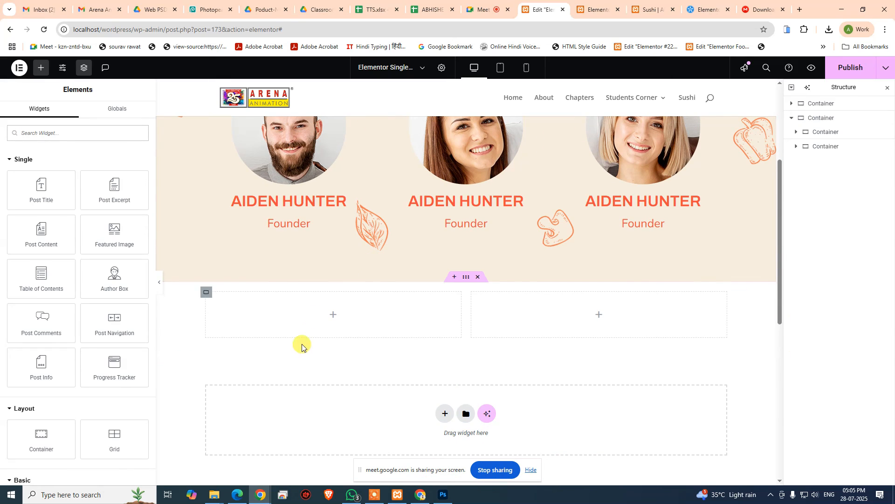
- Give the empty two-column section a classic background in orange f64b3c, copying the colour code from the Photoshop burger template
left_click(465, 282)
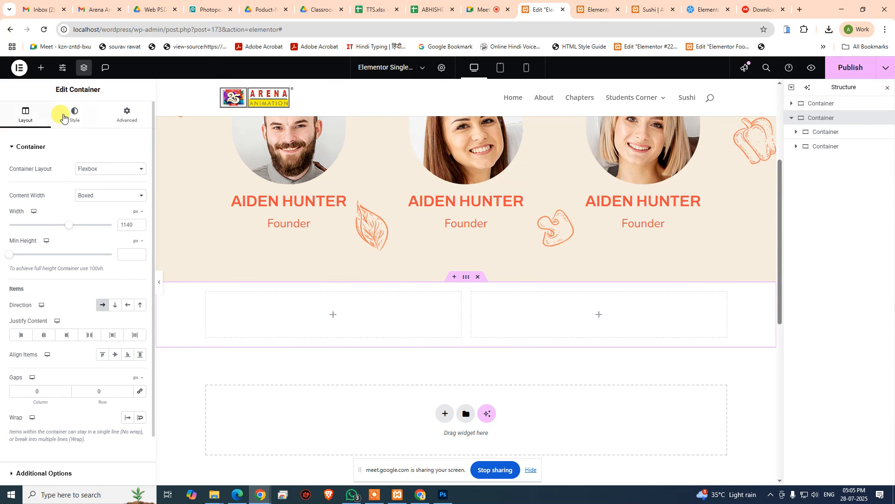
scroll(64, 284, "down", 2)
scroll(88, 336, "up", 2)
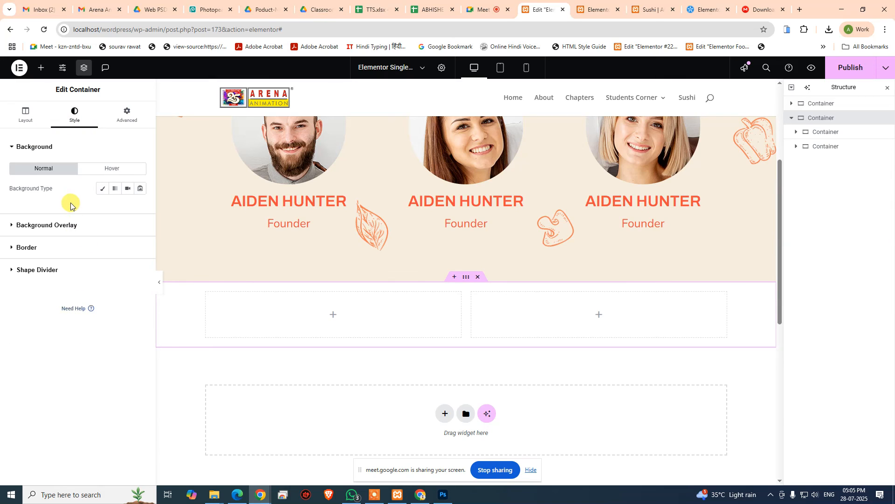
left_click(103, 188)
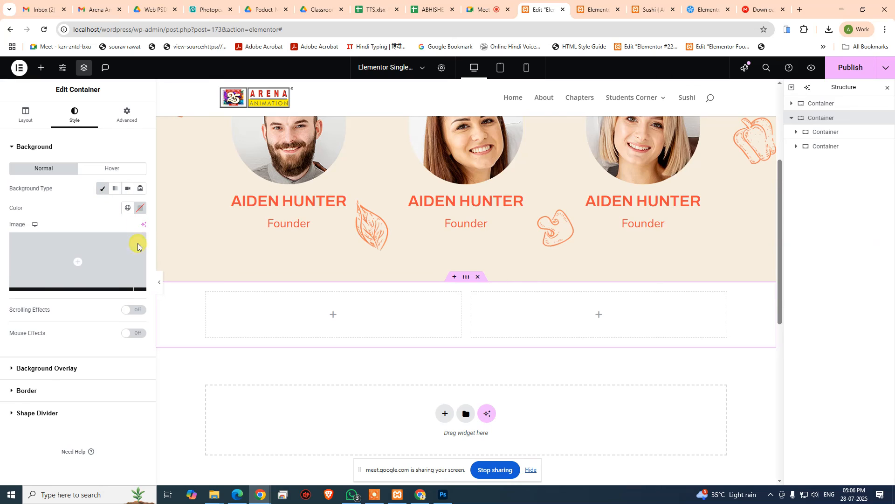
left_click(139, 208)
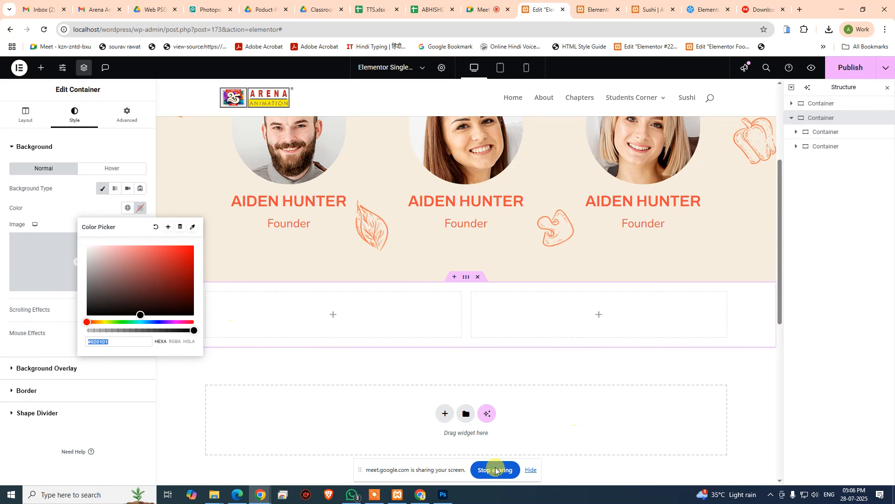
left_click(443, 494)
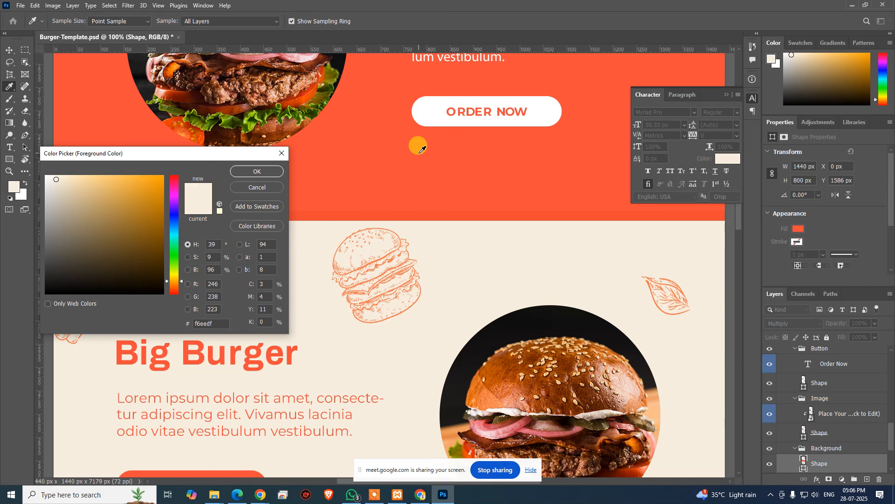
double_click(211, 323)
key("alt+Tab")
type("f64b3c")
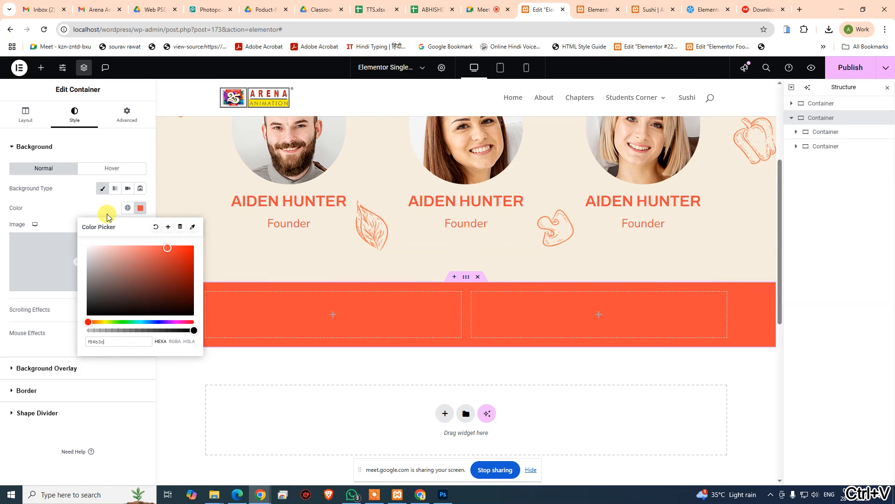
- Add an Image widget to the left column of the orange section
left_click(331, 320)
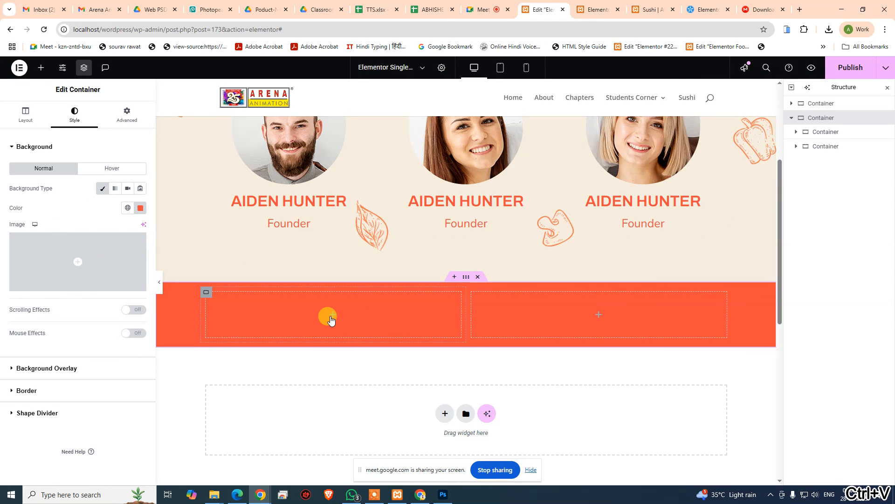
left_click(332, 315)
scroll(51, 410, "down", 4)
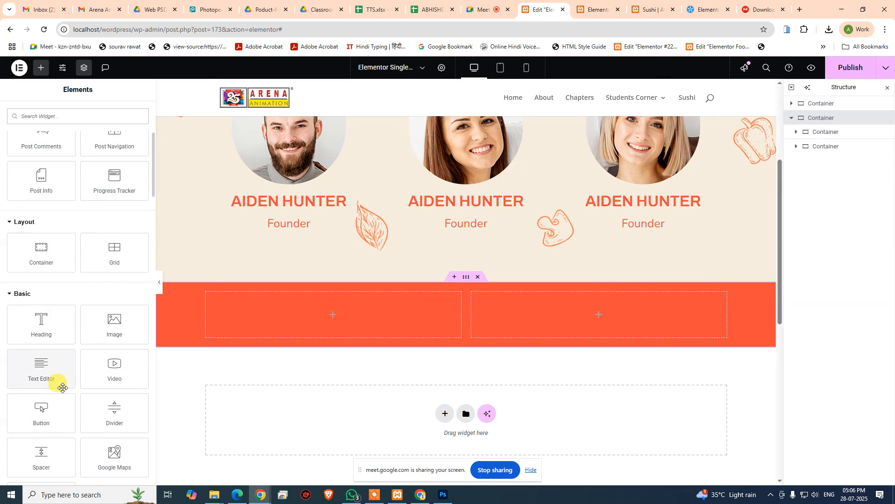
scroll(62, 384, "down", 2)
left_click_drag(123, 240, 303, 319)
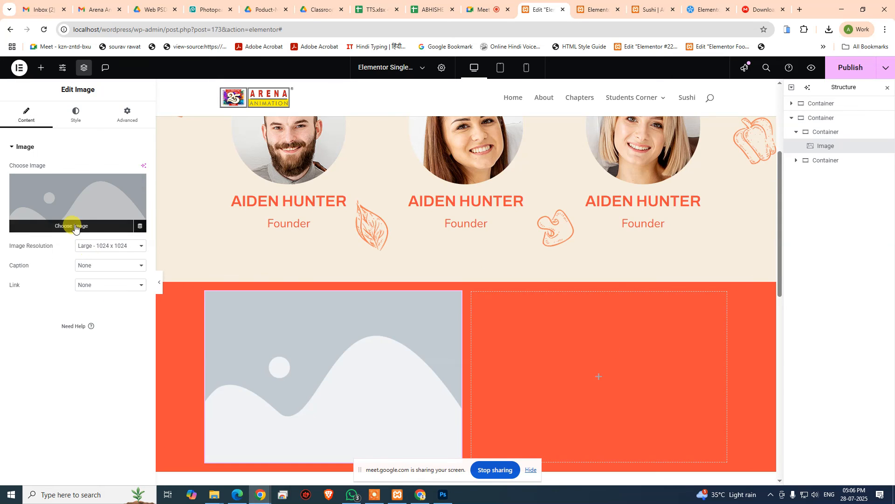
- Fill the new Image widget with best-burger.jpg from the media library
left_click(74, 226)
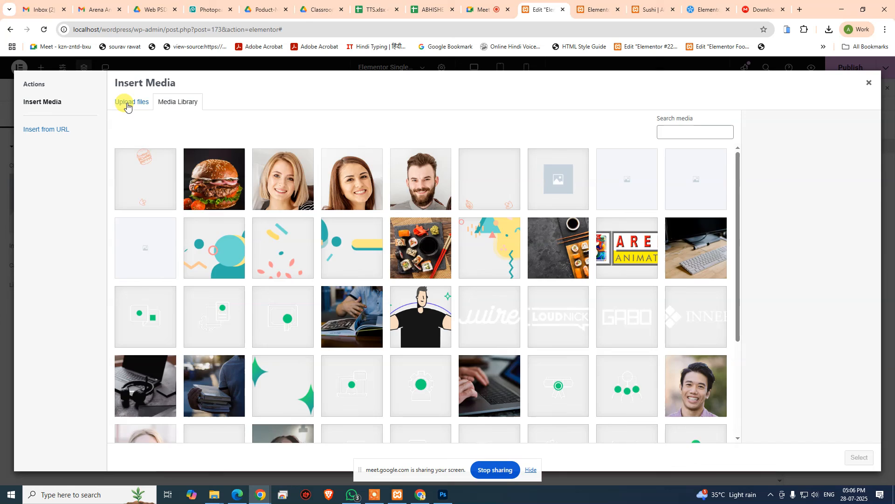
left_click(126, 101)
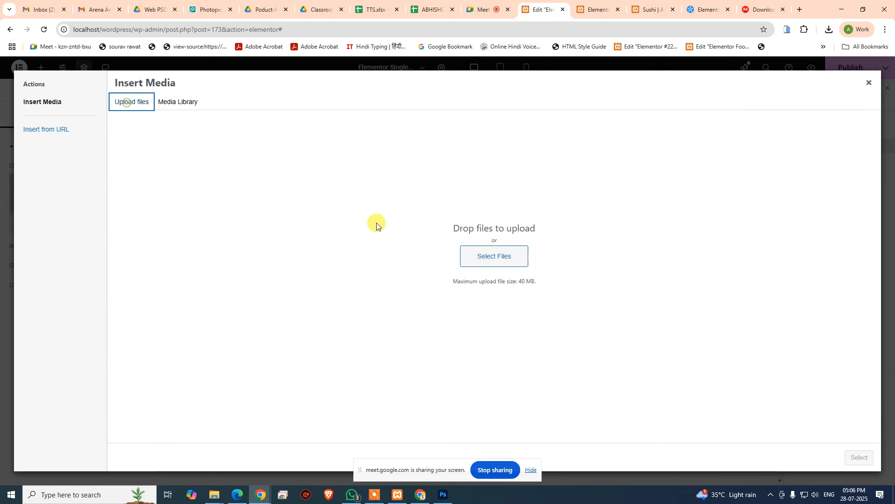
left_click(175, 102)
left_click(222, 198)
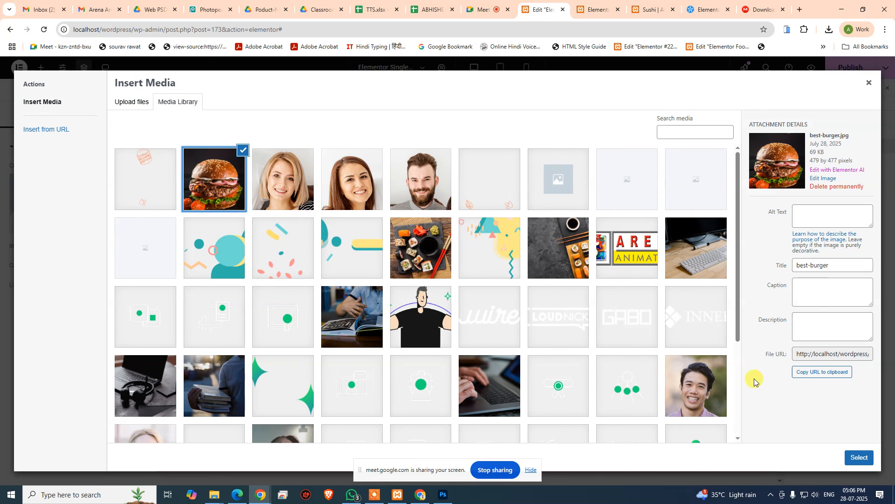
left_click(859, 457)
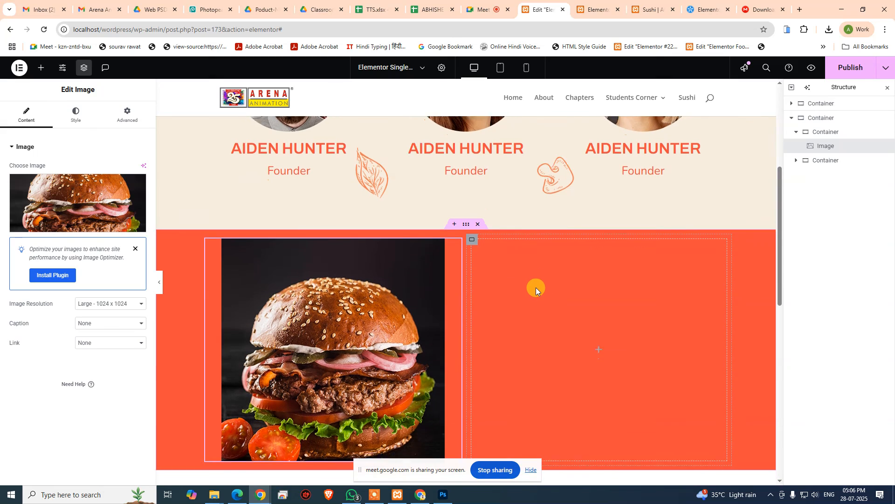
- Duplicate the Our Chef heading and move the copy into the right column of the orange section
scroll(536, 287, "up", 5)
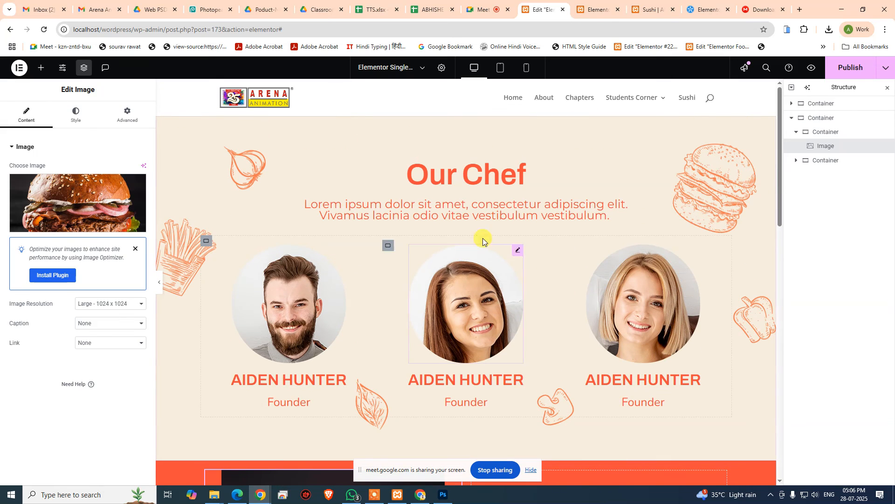
left_click(722, 169)
key("ctrl+d")
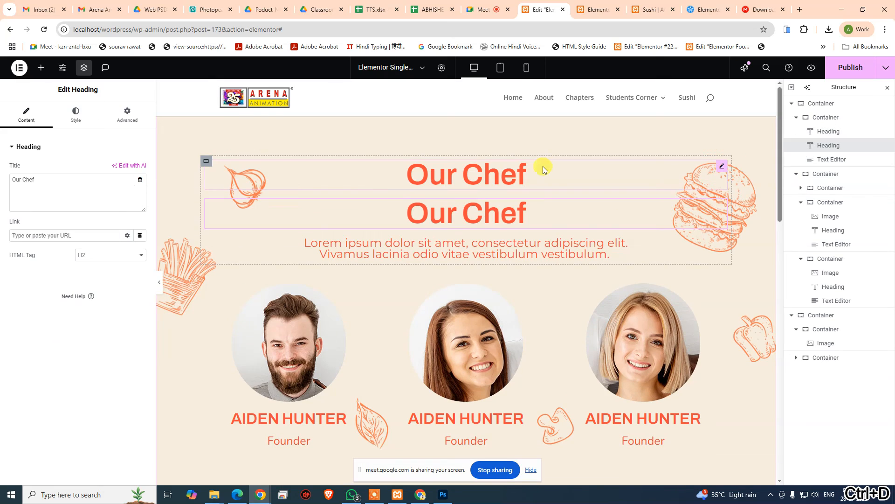
mouse_move(722, 204)
left_mouse_down()
mouse_move(681, 363)
mouse_move(637, 440)
mouse_move(643, 498)
mouse_move(653, 473)
mouse_move(643, 400)
mouse_move(630, 470)
mouse_move(613, 487)
mouse_move(622, 450)
mouse_move(625, 479)
mouse_move(618, 424)
left_mouse_up()
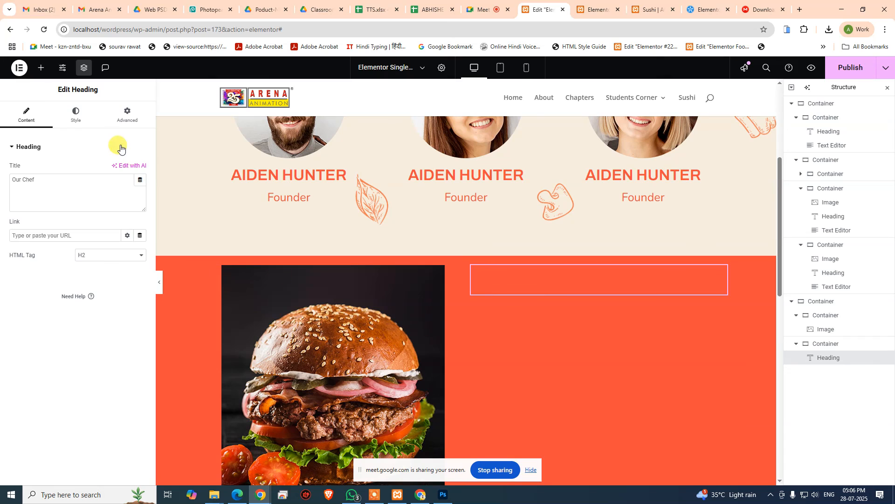
- Set the copied heading's text colour to white and align it left
left_click(76, 114)
left_click(139, 305)
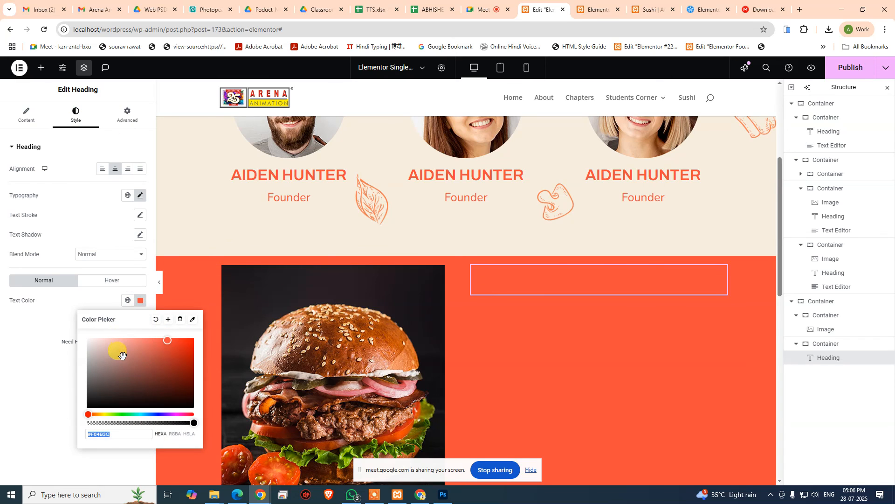
left_click_drag(118, 351, 52, 322)
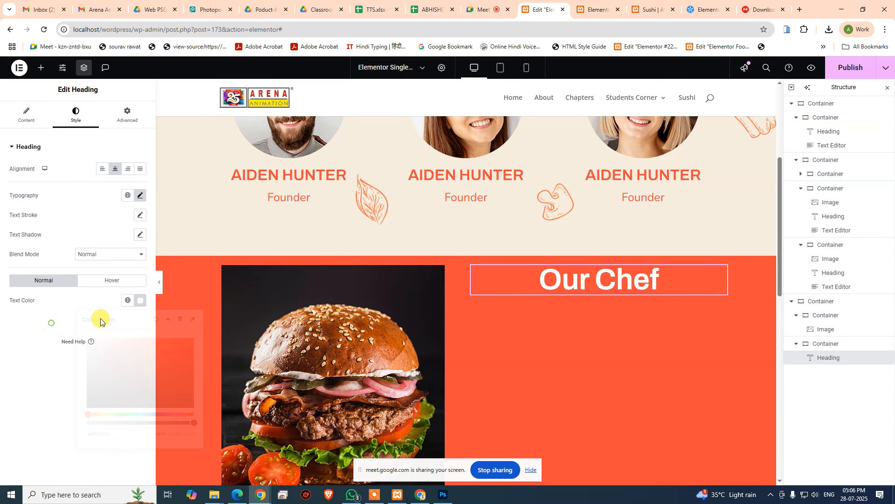
left_click(102, 168)
- Duplicate the lorem ipsum paragraph of the chef section and move the copy below the heading in the orange section
scroll(538, 296, "up", 5)
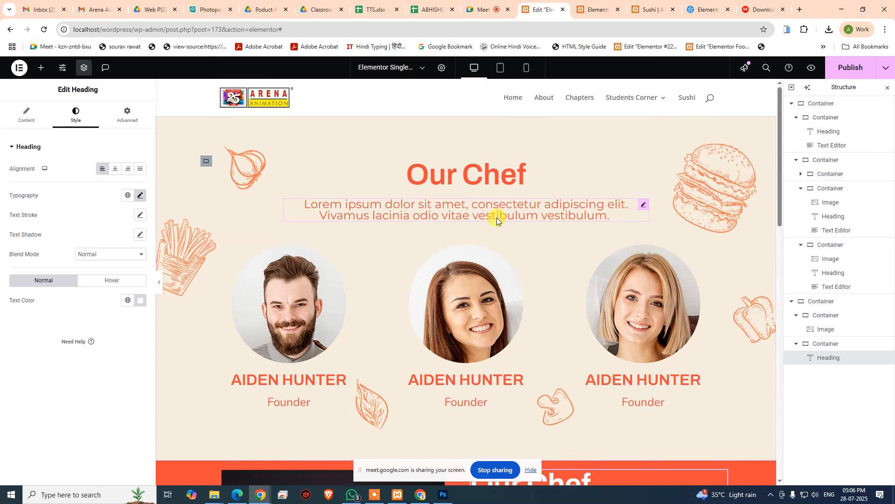
left_click(648, 208)
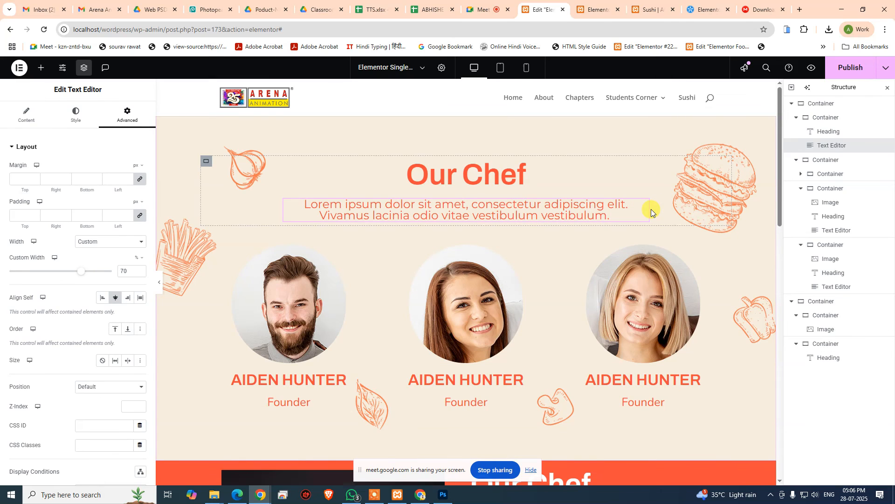
key("ctrl+d")
left_click_drag(653, 239, 570, 256)
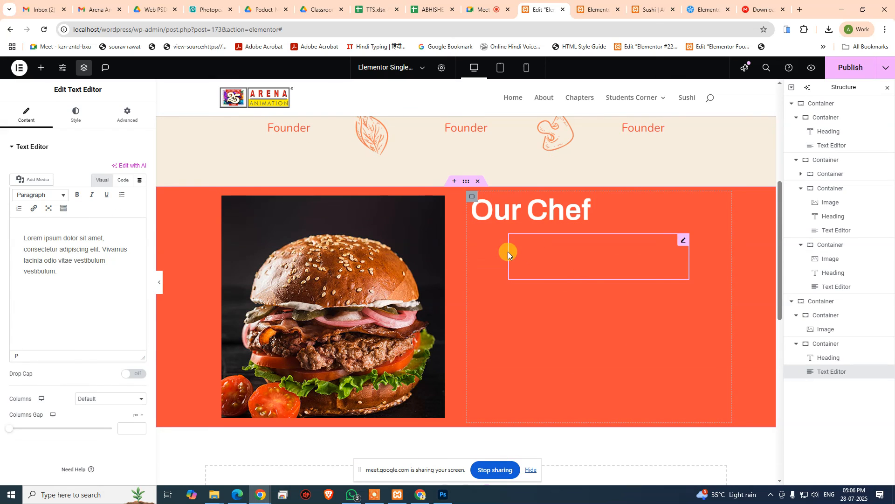
- Clear the custom width value of the copied paragraph in the orange section
left_click(101, 114)
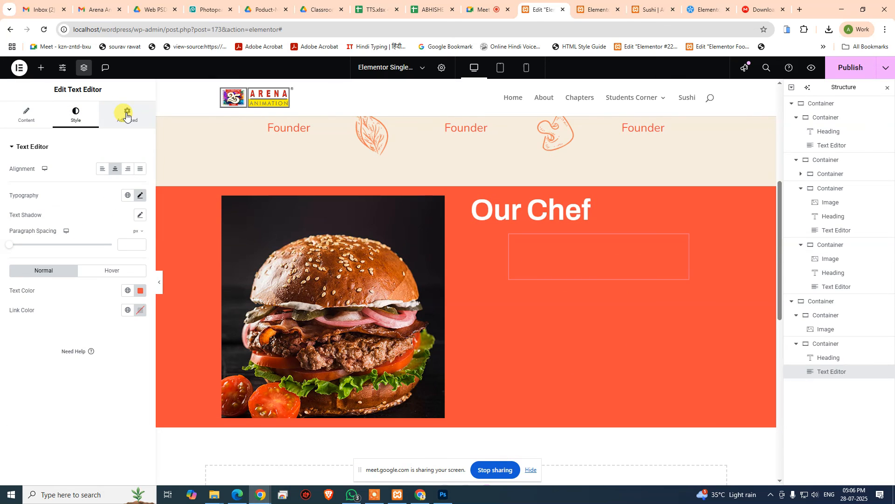
left_click(125, 114)
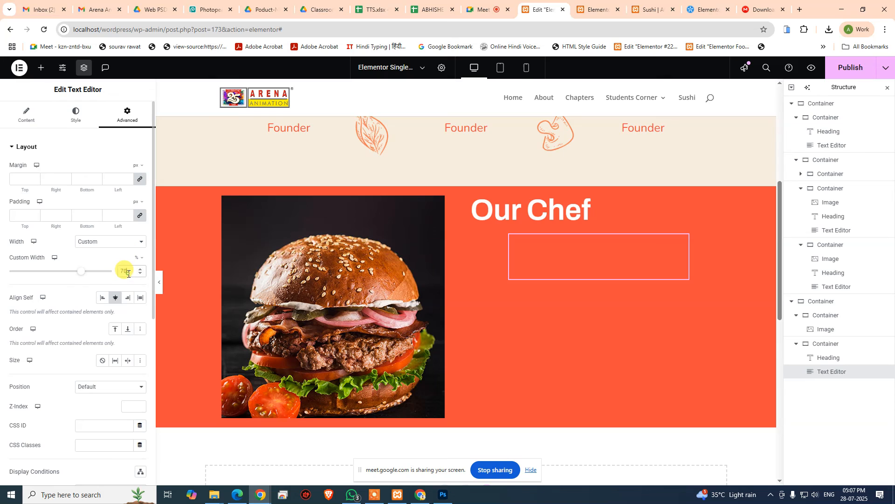
key("BackSpace")
key("BackSpace")
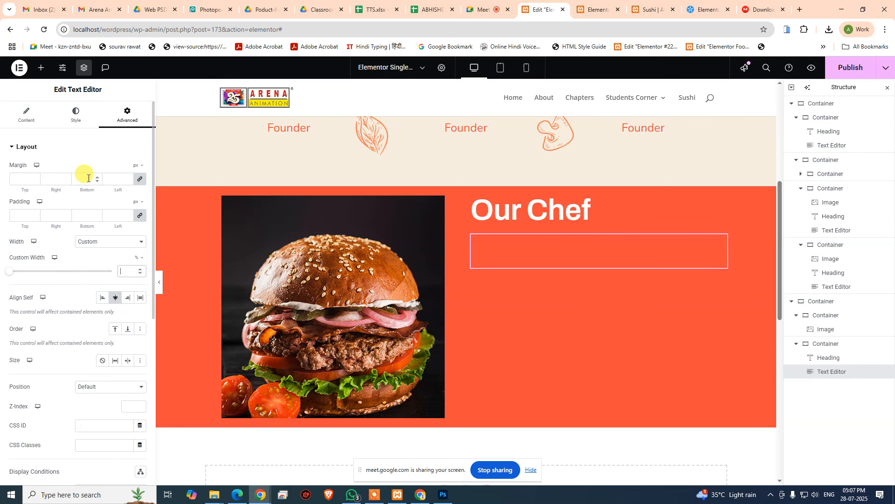
- Set the copied paragraph's text colour to white #FFFFFF and align it left
left_click(76, 115)
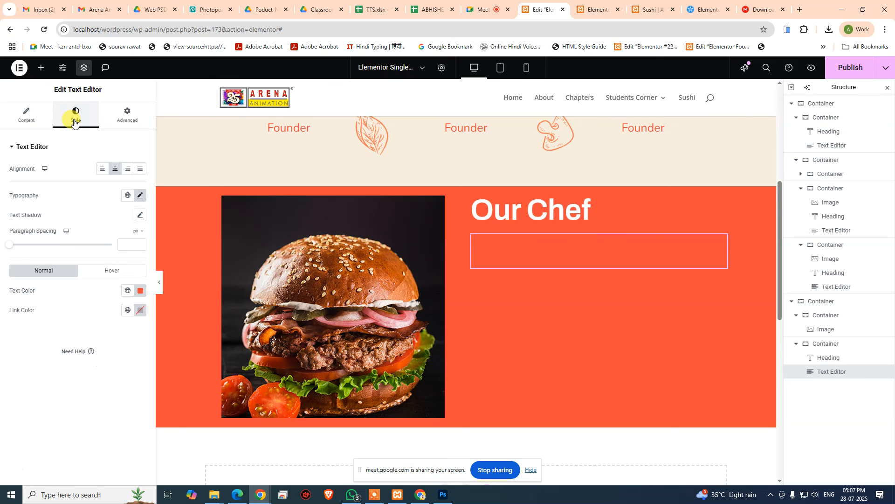
left_click(141, 291)
left_click_drag(114, 344, 70, 312)
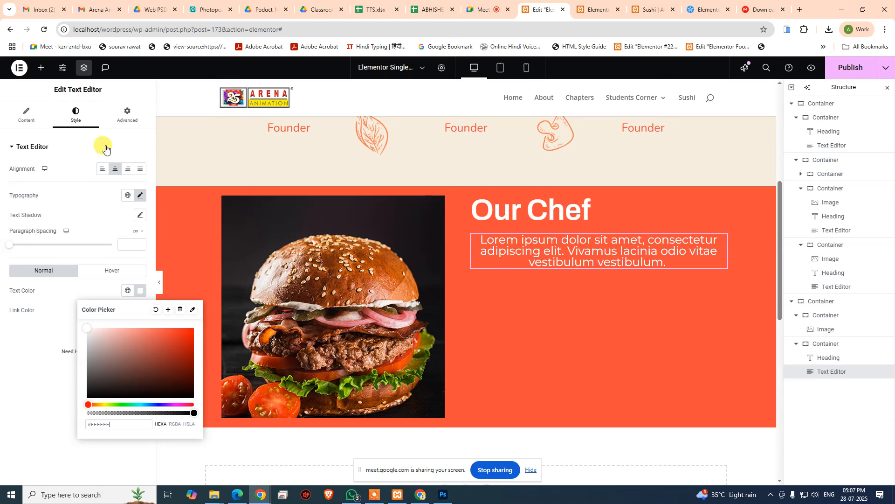
left_click(102, 170)
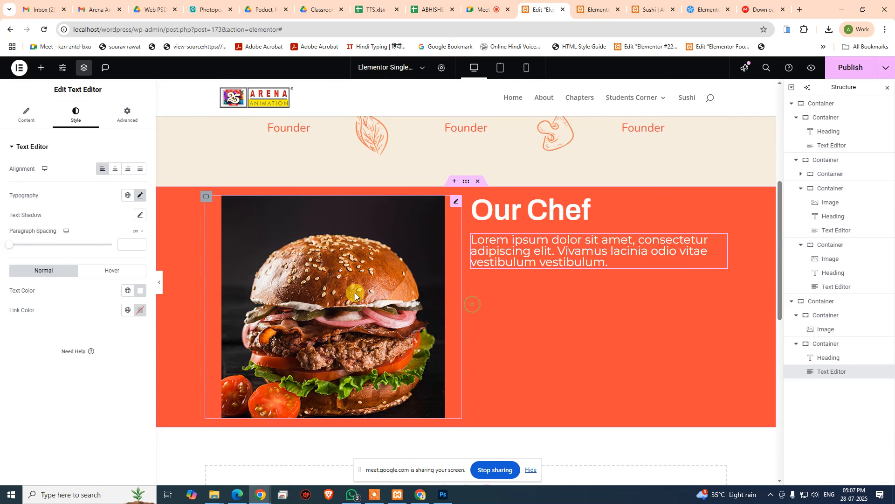
- Round the burger image in the orange section with a border radius of 50 rem on all four corners
left_click(335, 290)
left_click(73, 113)
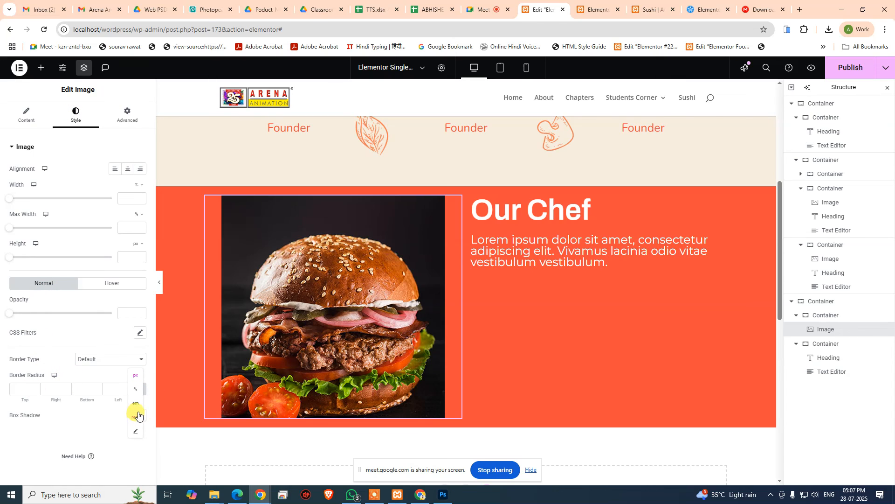
left_click(136, 417)
type("50")
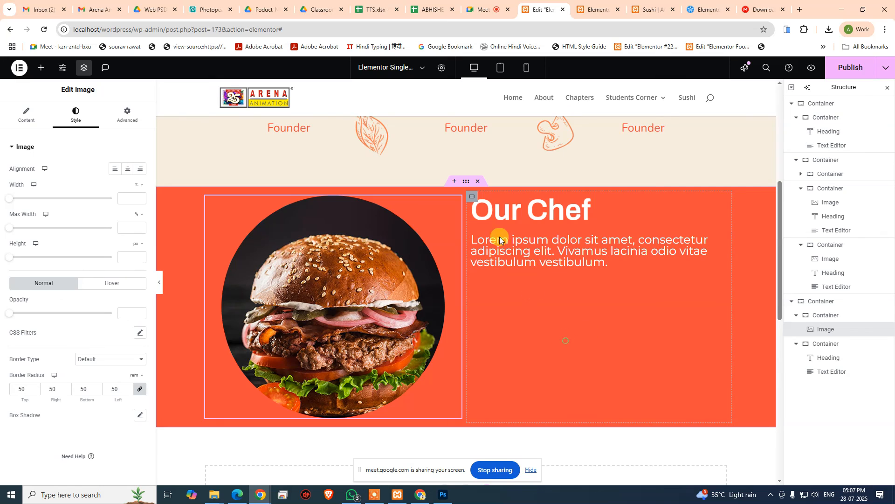
- Unlink the orange section's padding values and set its top and bottom padding to 150 px, with 0 on the sides
left_click(466, 185)
left_click(127, 114)
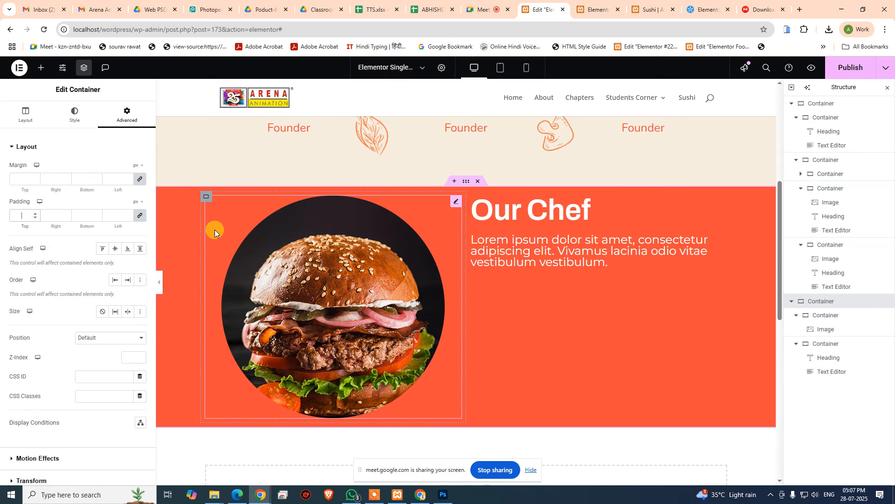
left_click(140, 215)
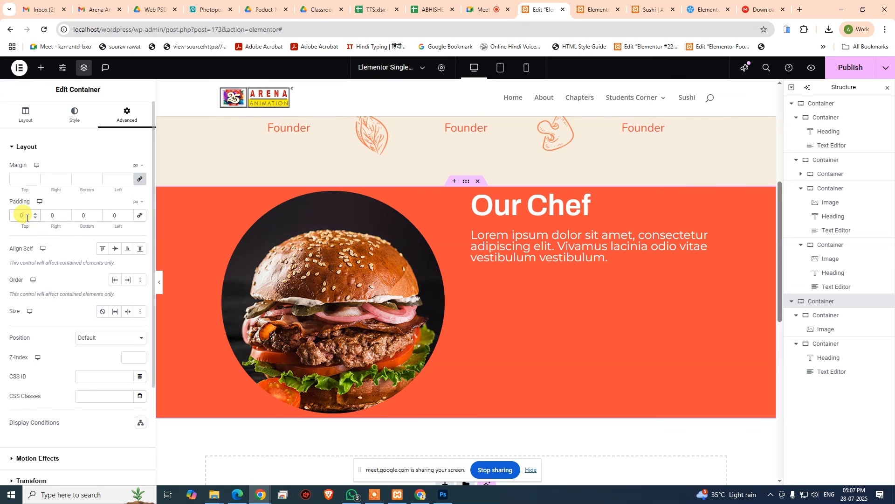
type("1")
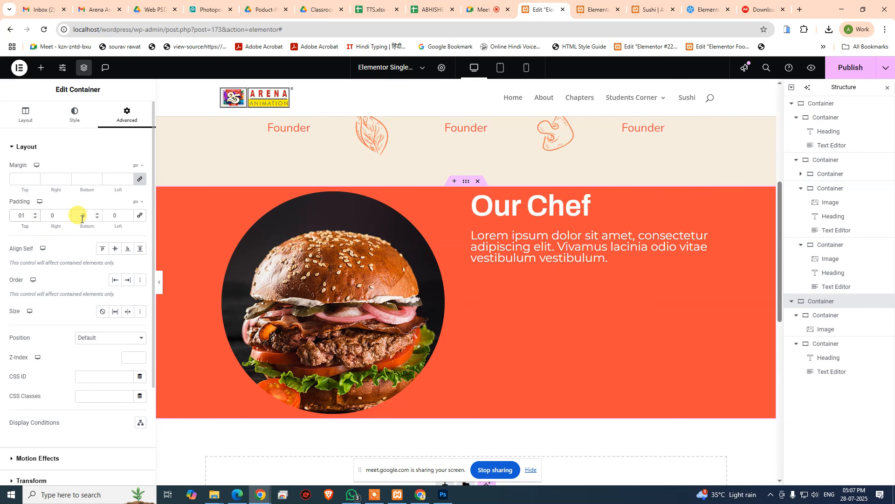
type("5")
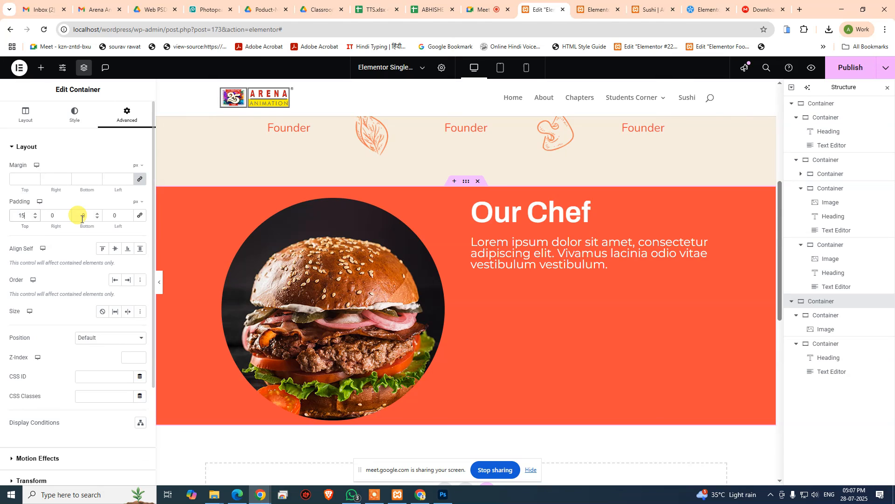
type("0")
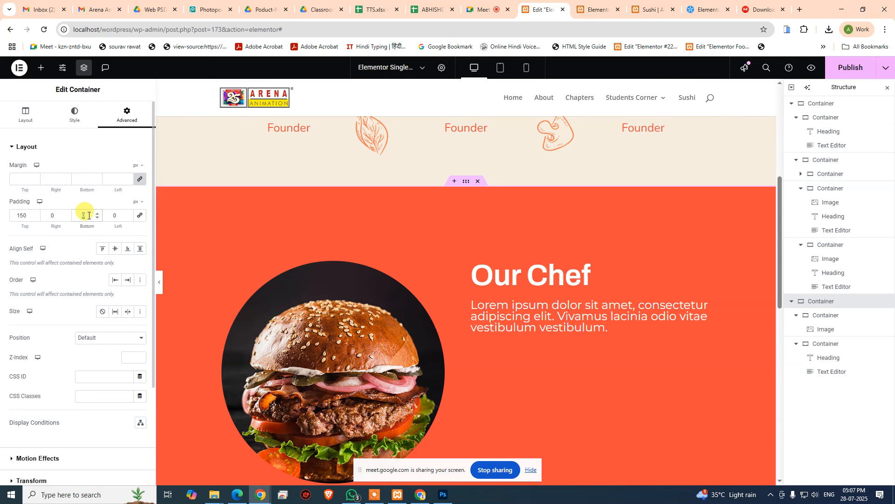
left_click(89, 216)
type("150")
scroll(466, 265, "down", 1)
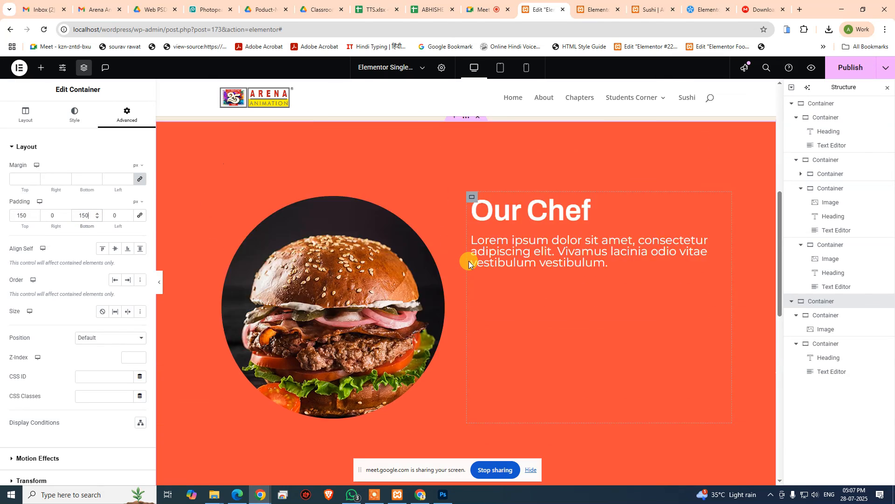
- Examine how the padded orange burger section looks in the tablet, mobile and desktop previews
scroll(469, 261, "up", 2)
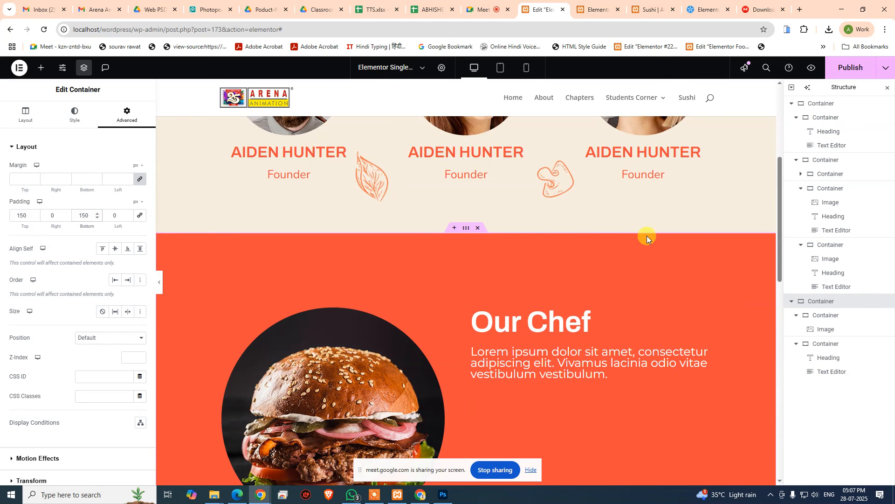
left_click(499, 72)
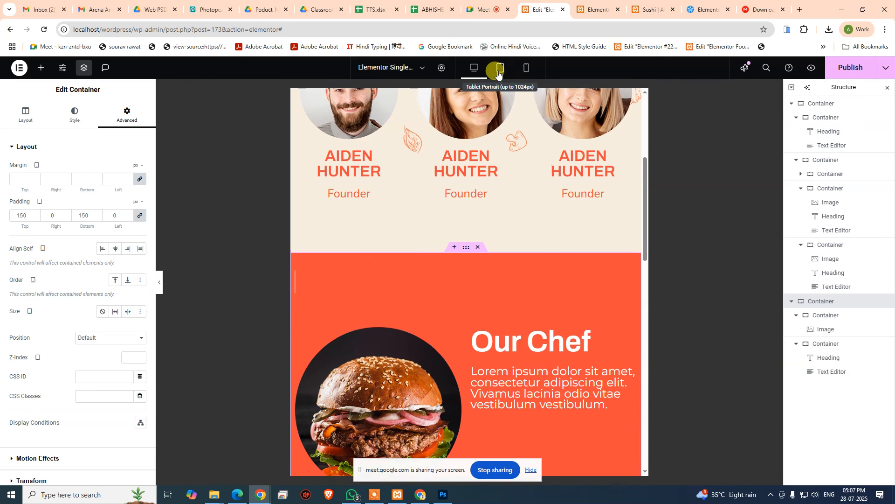
left_click(525, 68)
scroll(526, 261, "down", 6)
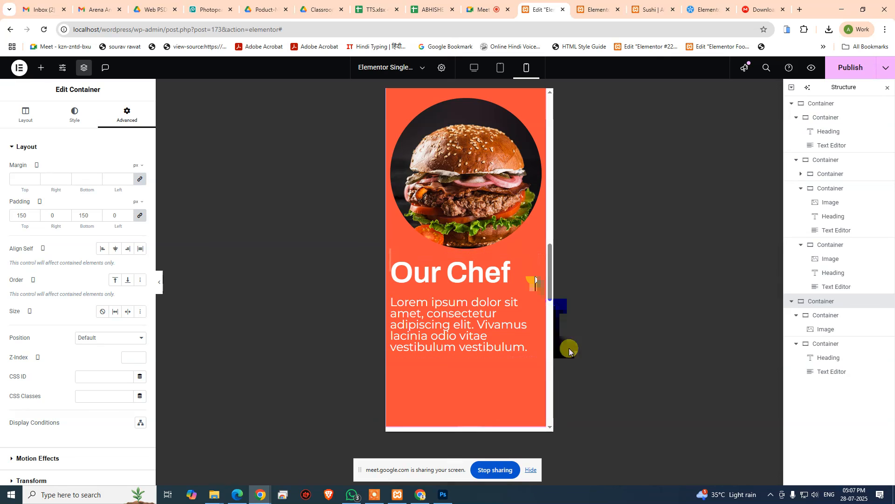
scroll(521, 401, "up", 3)
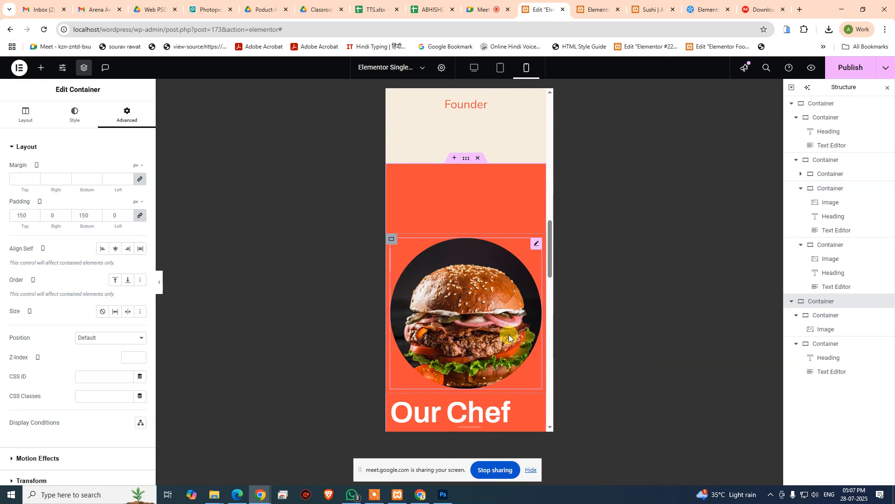
left_click(474, 67)
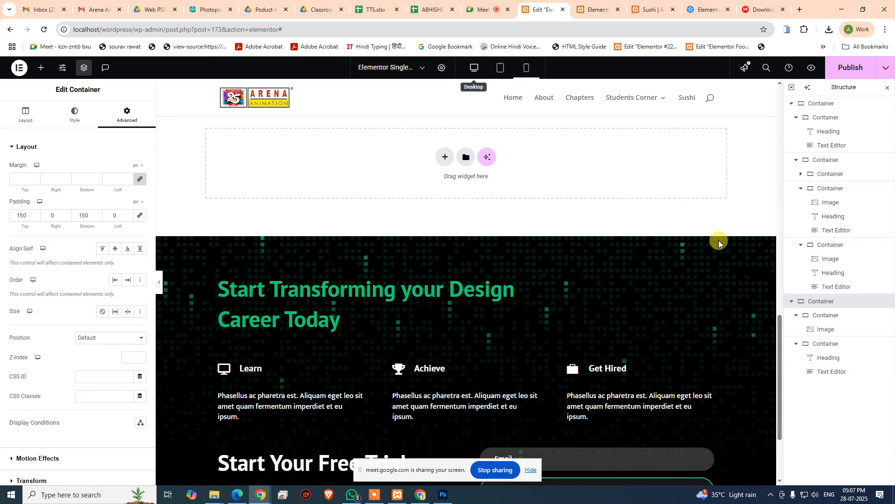
scroll(594, 270, "down", 10)
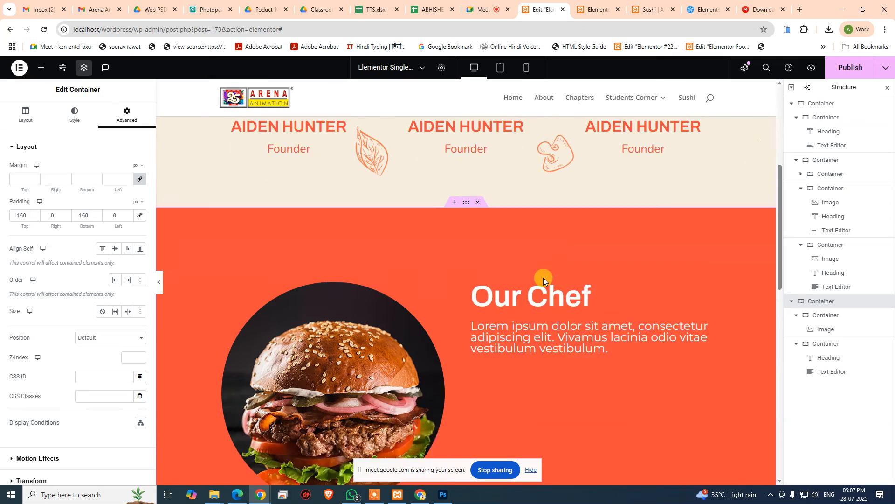
- Centre the heading and paragraph vertically in their column of the orange section by justifying the content to the centre
left_click(472, 145)
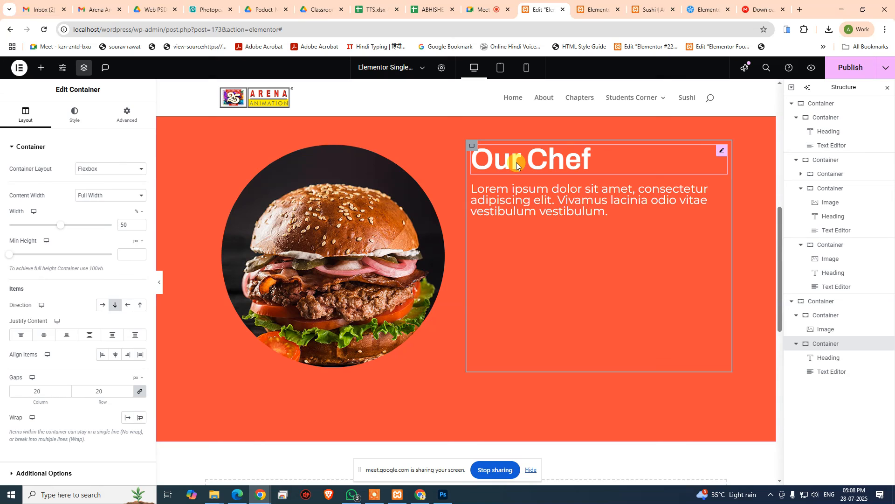
left_click(796, 117)
left_click(798, 135)
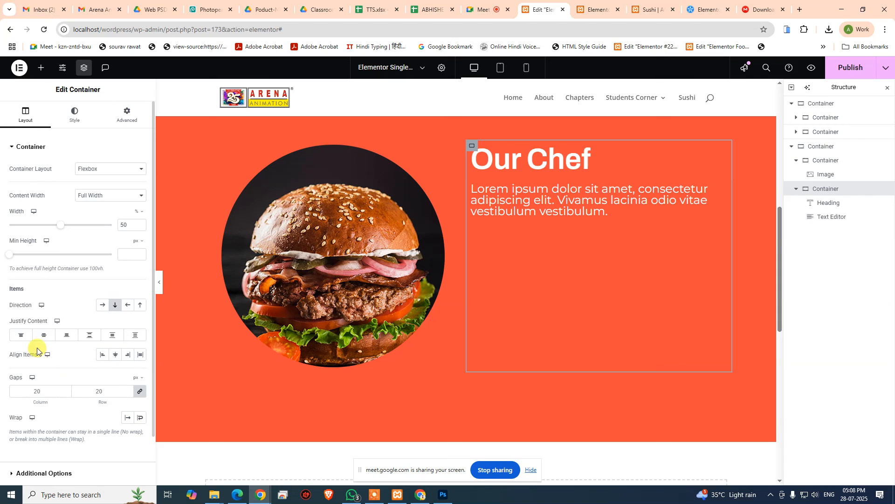
left_click(41, 335)
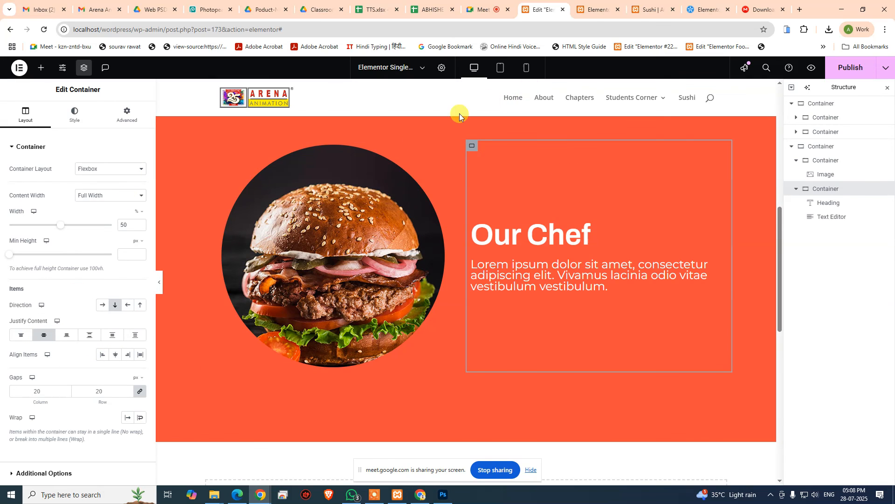
- In the mobile view, centre-align the lorem ipsum paragraph of the orange section
left_click(499, 69)
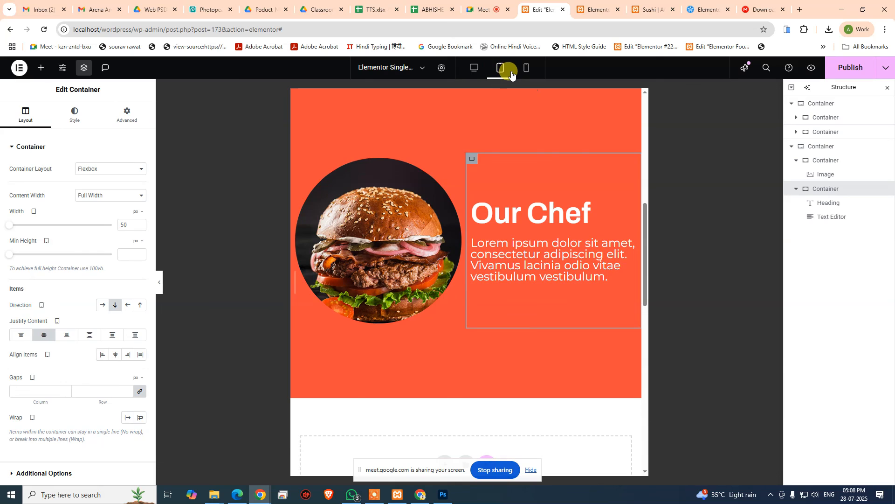
left_click(527, 71)
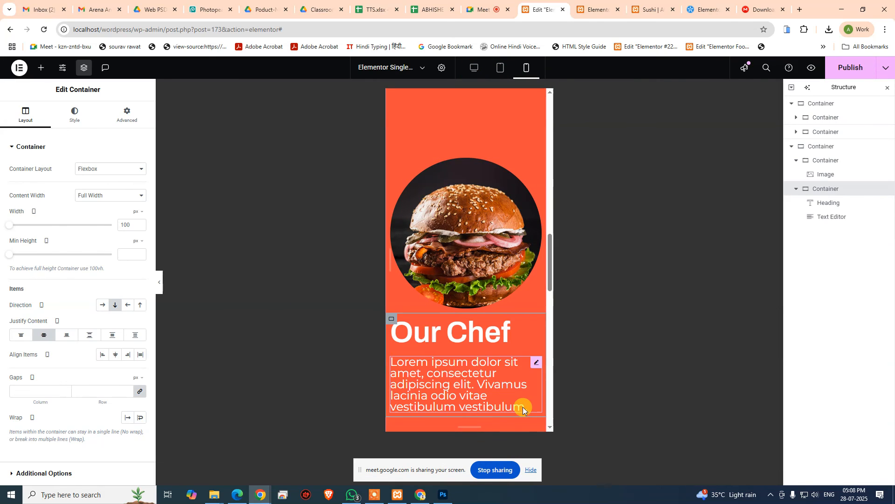
left_click(463, 370)
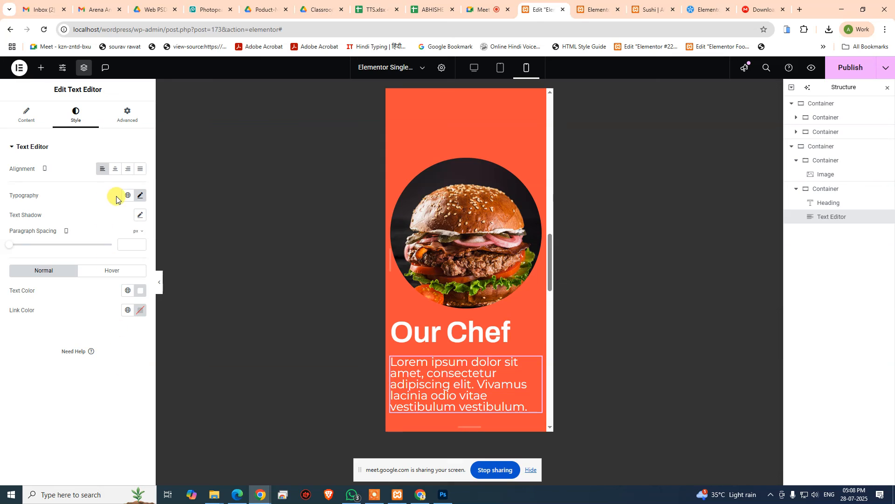
left_click(116, 168)
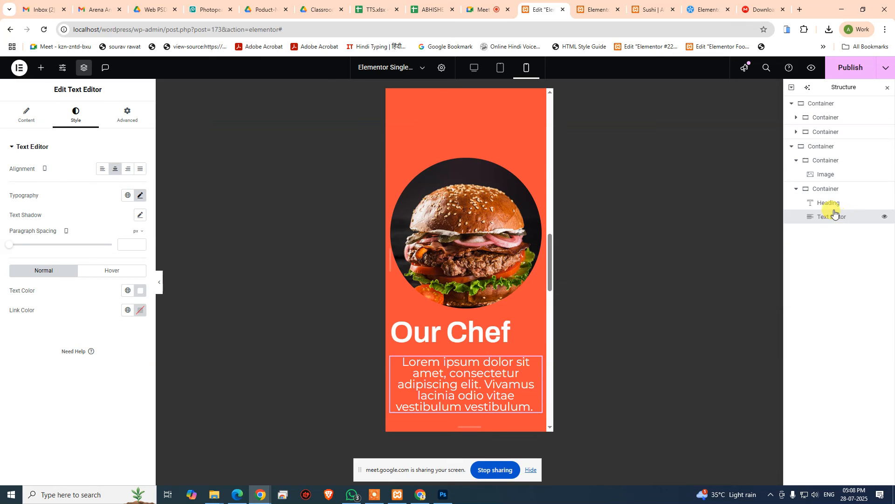
- Return to the desktop view, duplicate the whole orange burger section and expand the copy in the structure
left_click(473, 68)
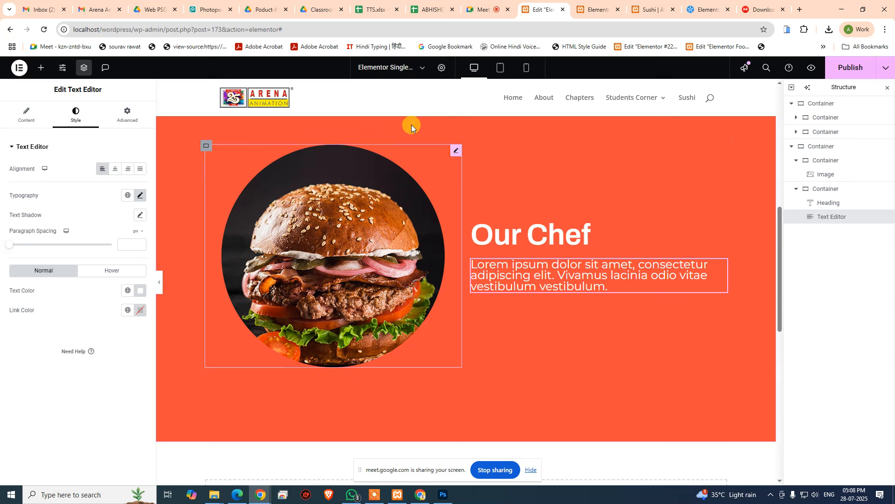
scroll(611, 227, "up", 2)
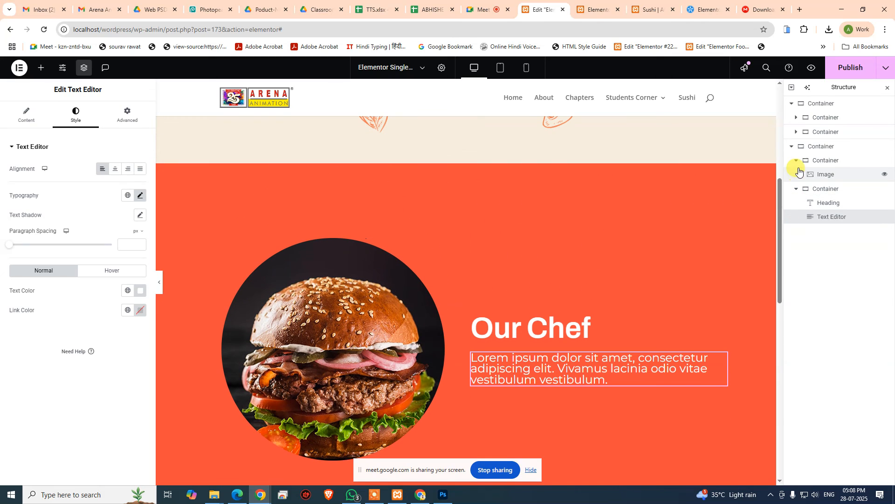
left_click(822, 147)
key("ctrl+d")
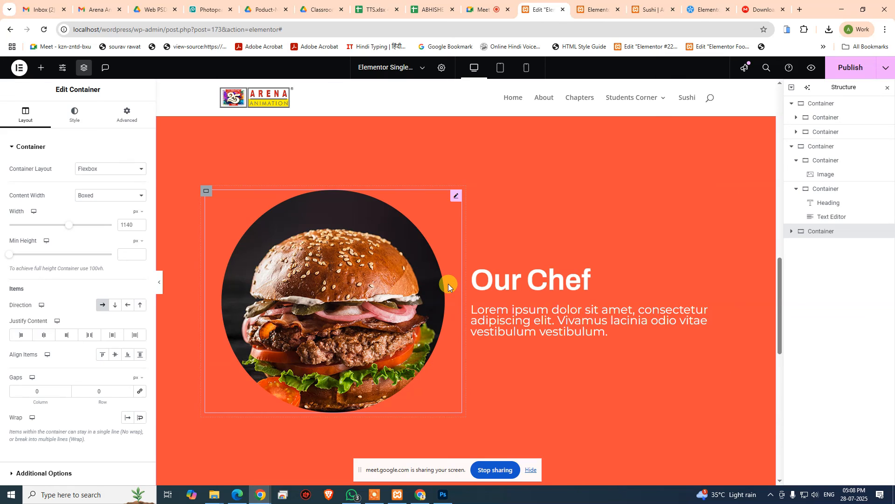
left_click(789, 232)
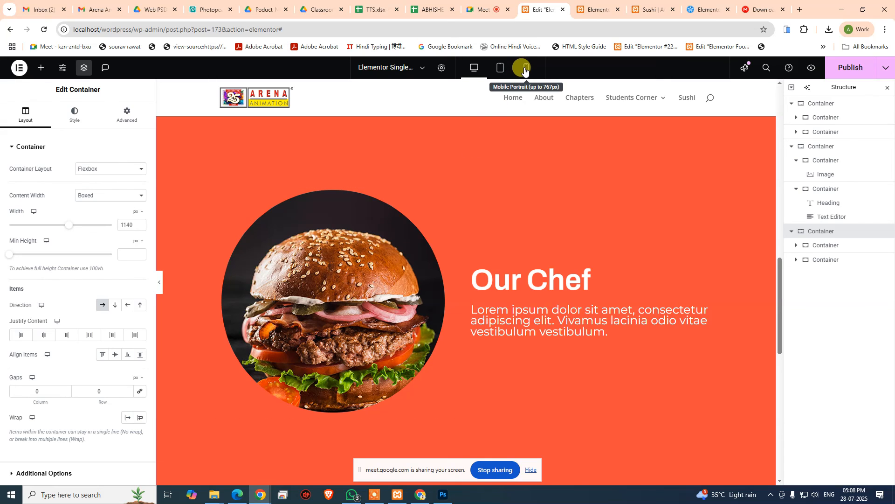
- Set the order of the duplicated section's image column to End so the burger sits after the text
left_click(817, 245)
left_click(127, 114)
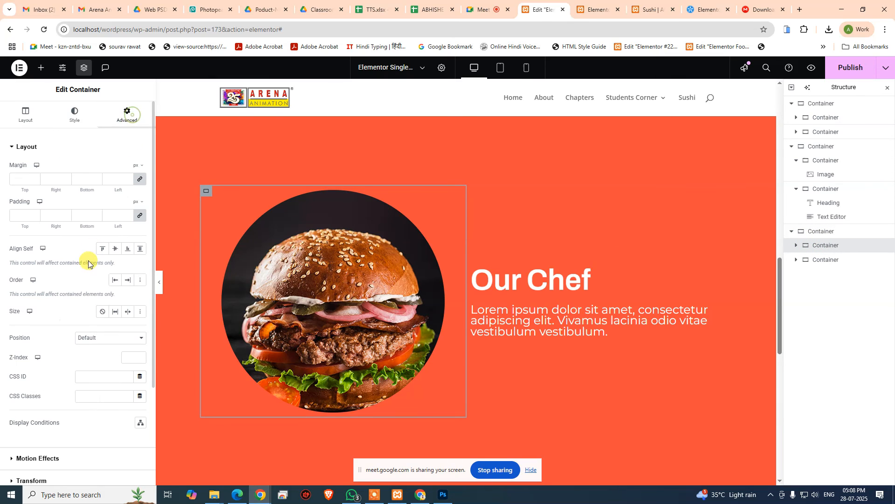
left_click(126, 280)
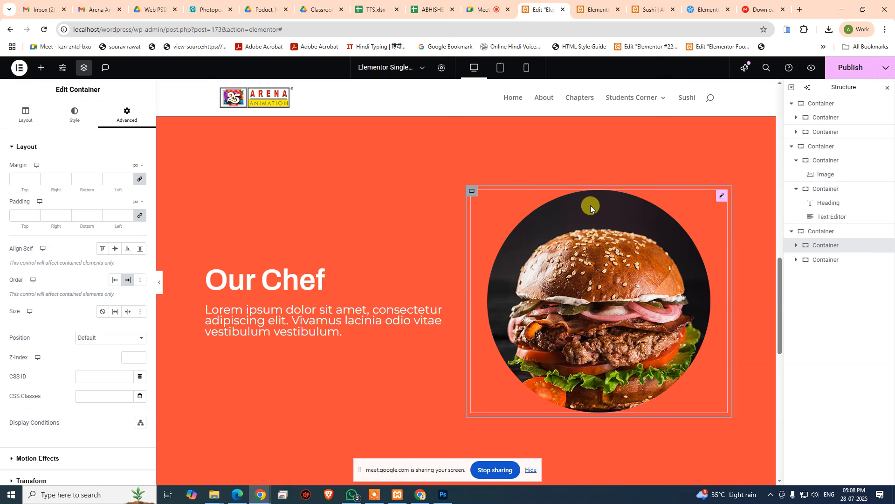
- In the mobile view, set the order of the duplicated section's image column to Start
left_click(500, 68)
left_click(528, 74)
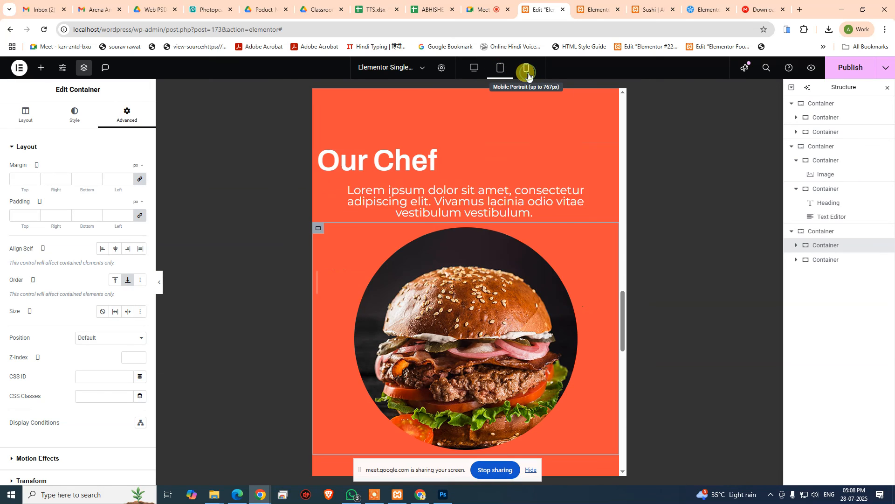
scroll(495, 270, "up", 3)
scroll(493, 281, "down", 3)
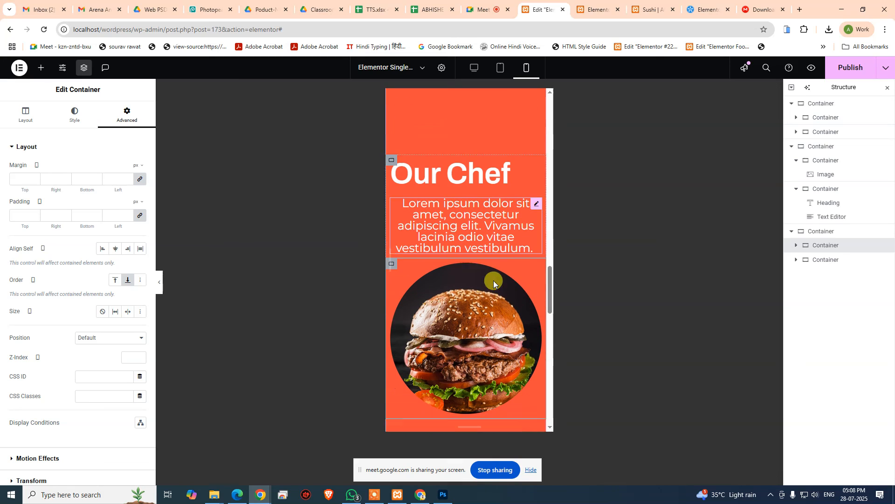
left_click(116, 281)
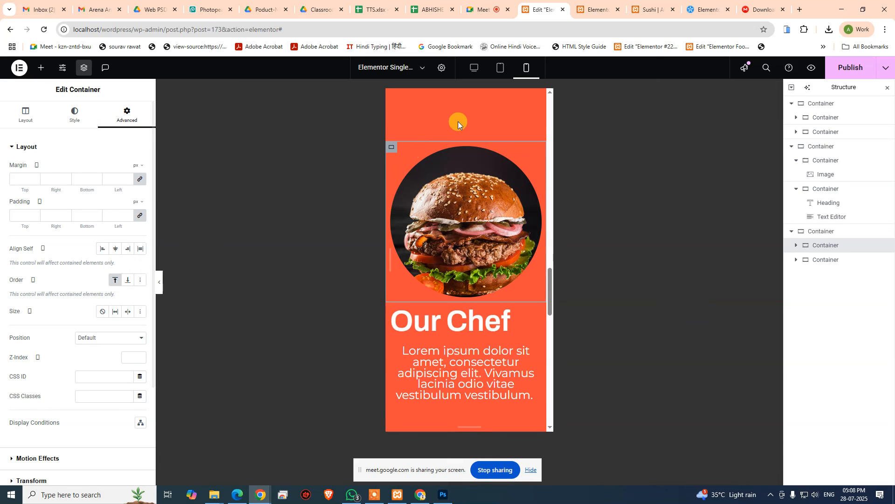
- Examine the duplicated burger section's column order in the desktop, tablet and mobile previews
left_click(475, 68)
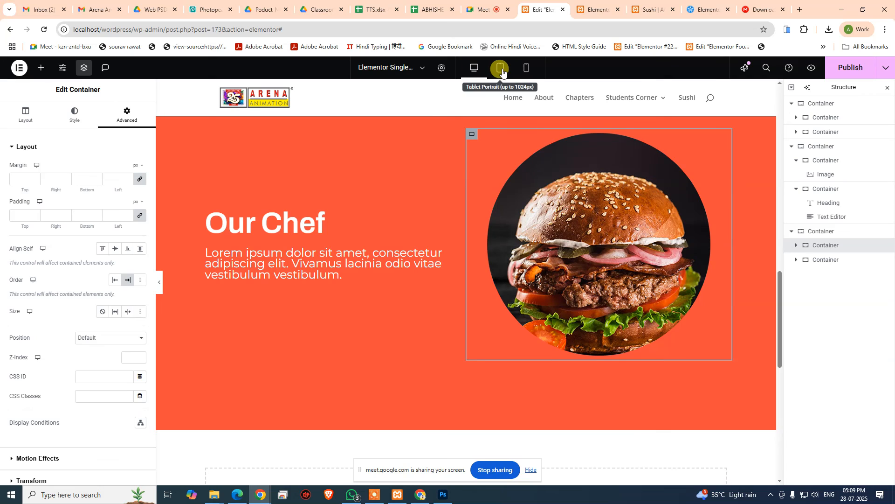
left_click(499, 68)
left_click(526, 68)
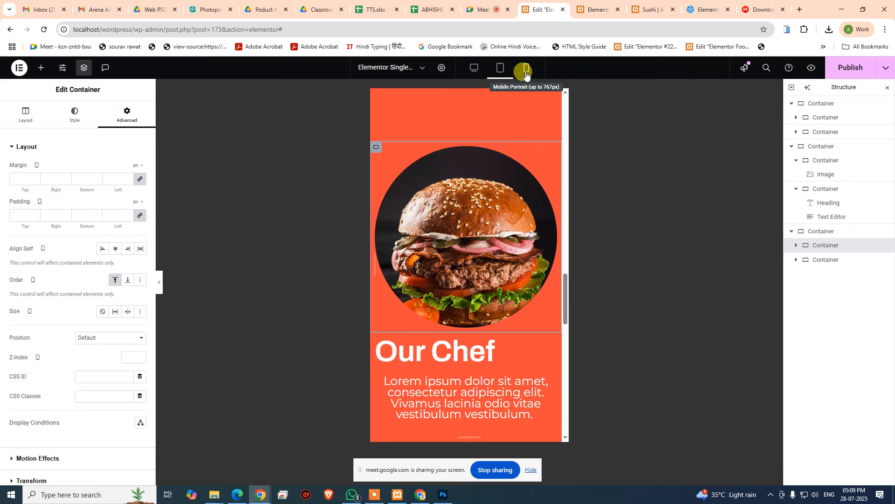
scroll(511, 326, "down", 3)
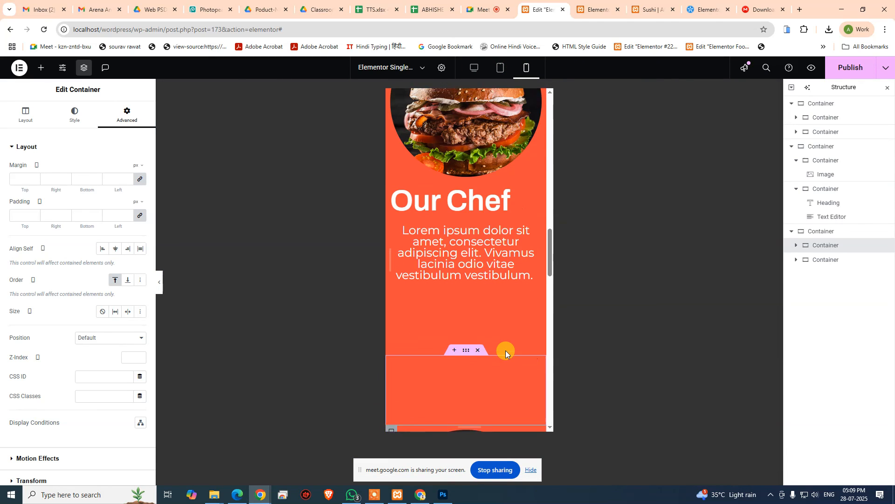
scroll(506, 351, "up", 4)
scroll(505, 351, "down", 3)
scroll(510, 358, "up", 3)
scroll(512, 360, "down", 3)
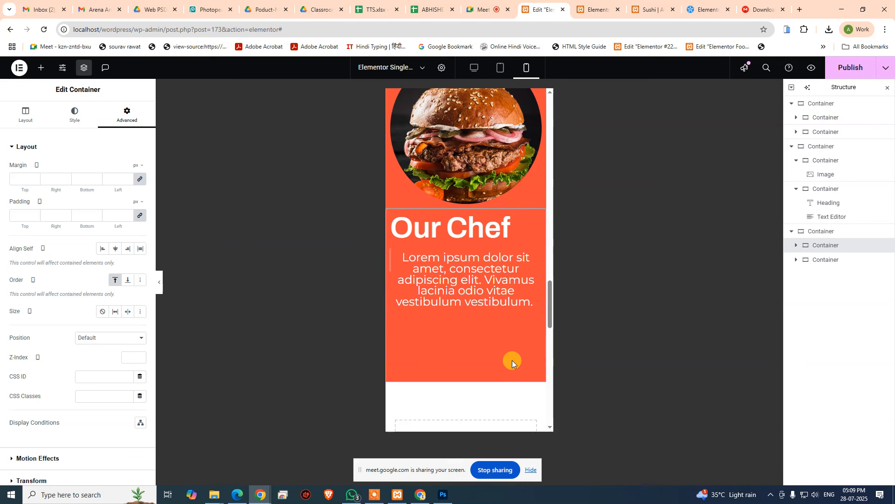
scroll(516, 361, "down", 5)
scroll(517, 370, "down", 4)
scroll(518, 369, "up", 6)
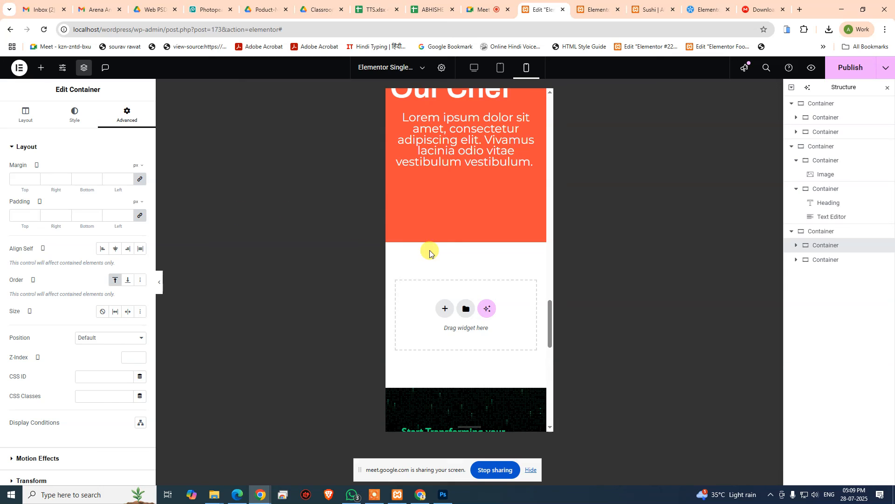
- Open the settings of the description text under the first "Our Chef" heading in the mobile view
scroll(532, 276, "up", 10)
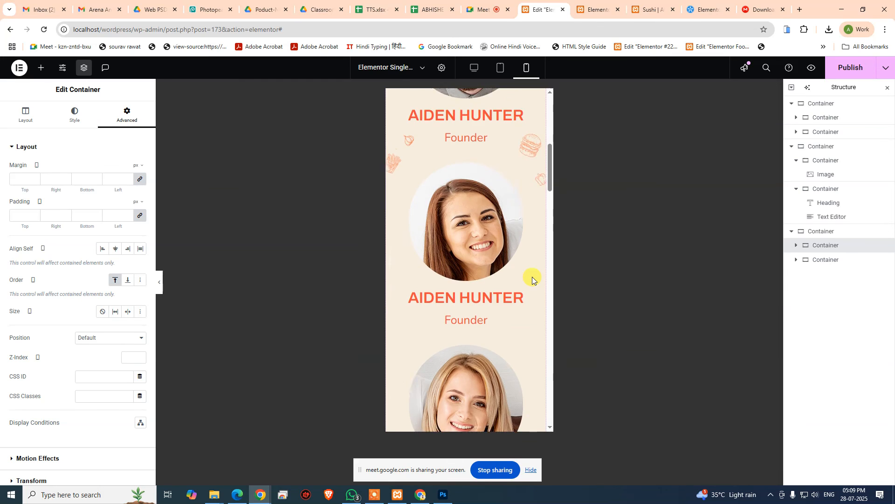
scroll(532, 276, "up", 8)
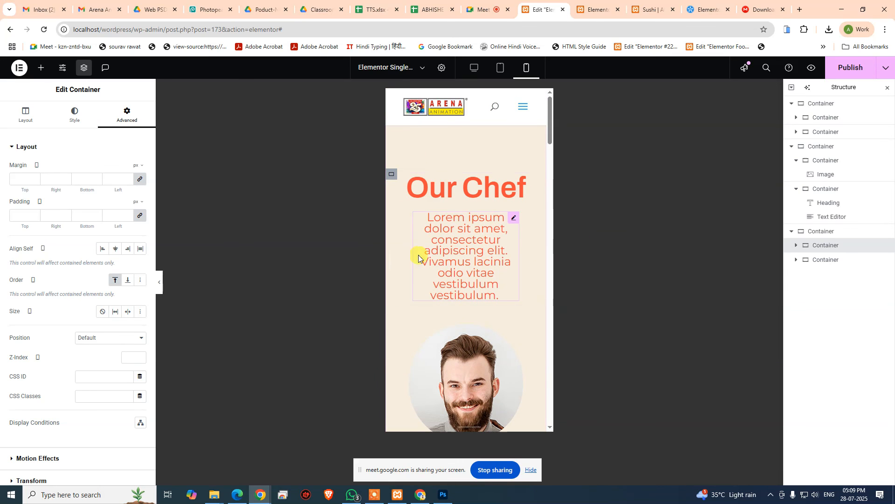
left_click(513, 218)
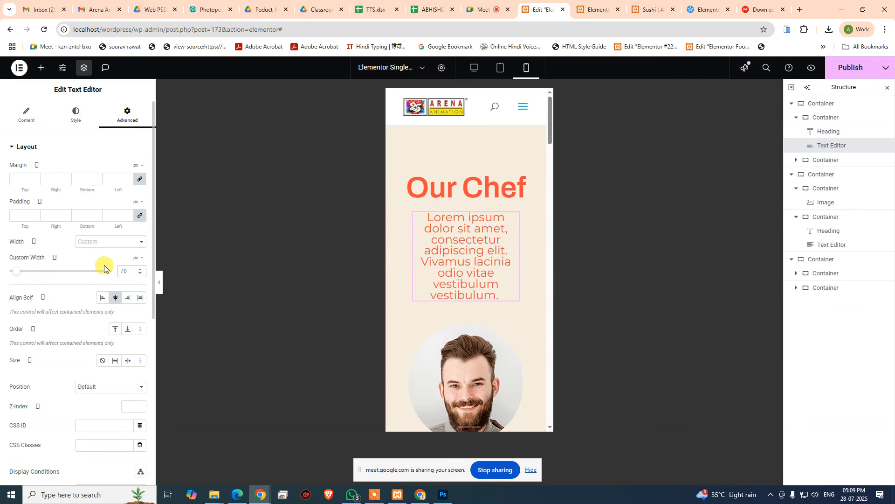
type("100")
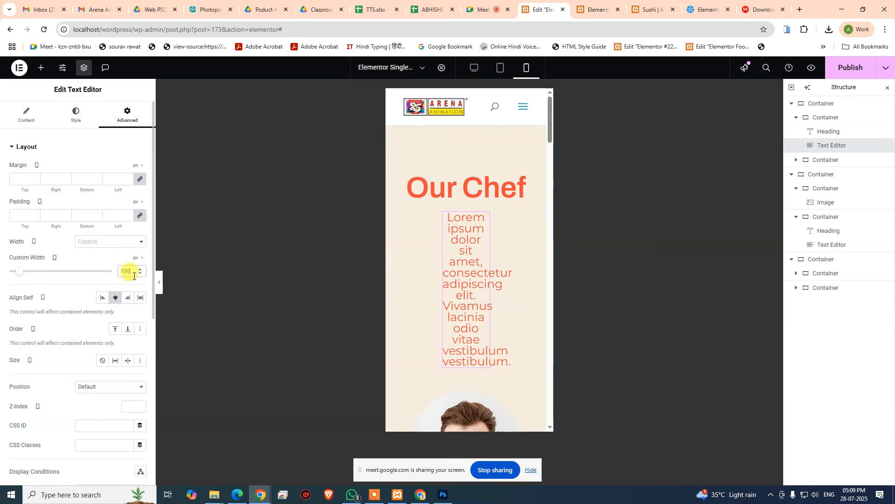
left_click_drag(128, 270, 4, 276)
key("BackSpace")
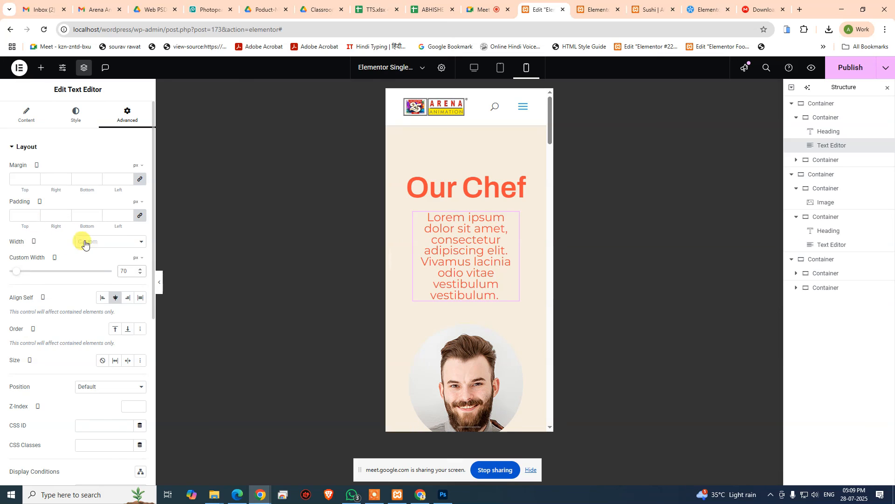
- Set the mobile width of the chef section's description text to Full Width (100%)
left_click(114, 248)
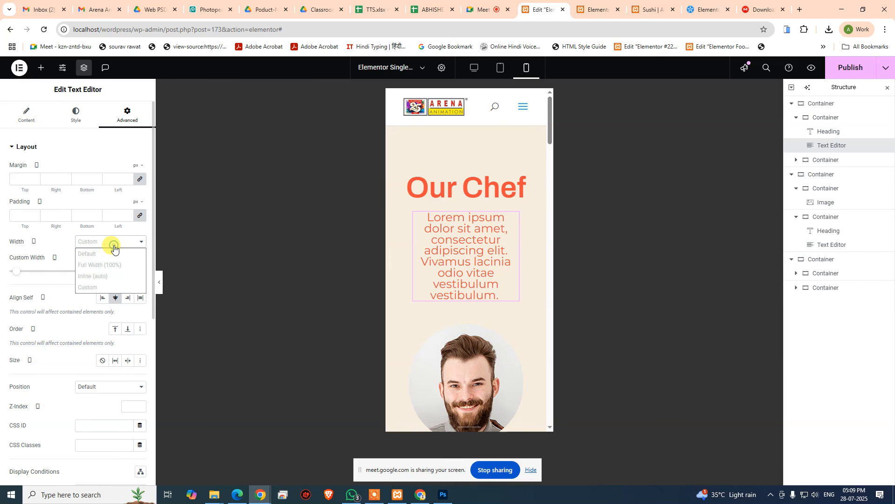
left_click(105, 266)
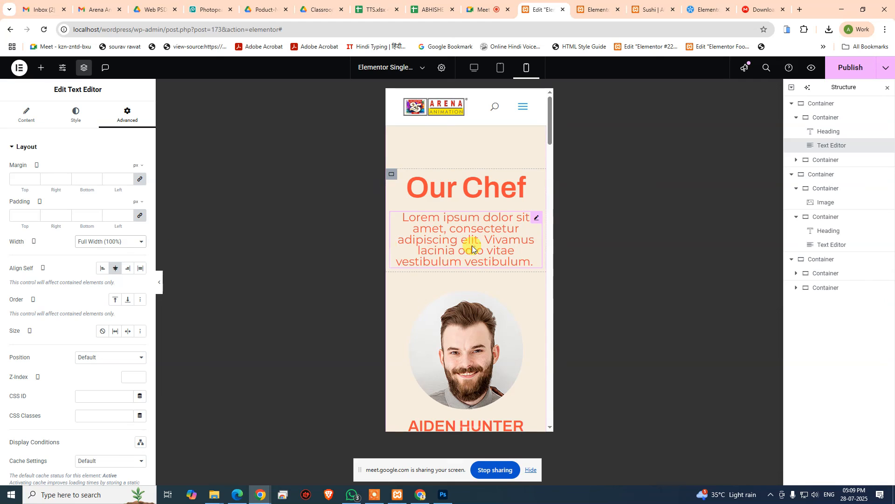
- Return to the desktop view and review the page from the chef section down to the area below the duplicated burger section
left_click(500, 68)
left_click(479, 70)
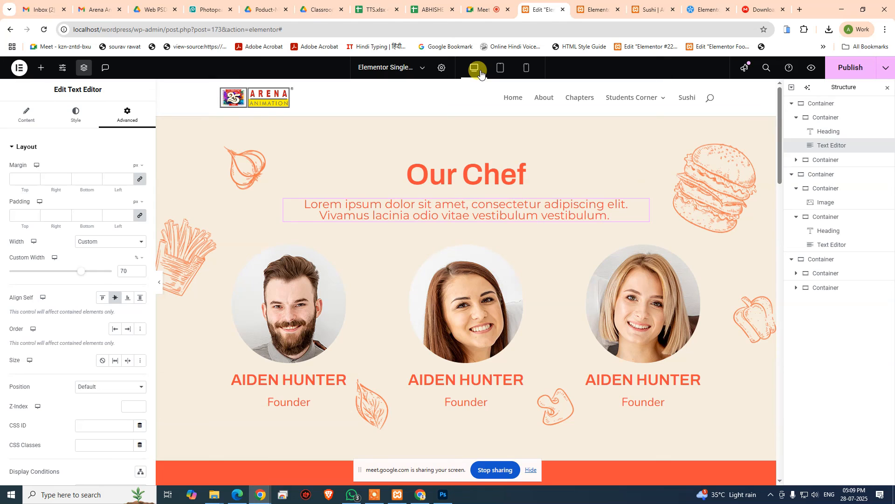
scroll(683, 354, "down", 10)
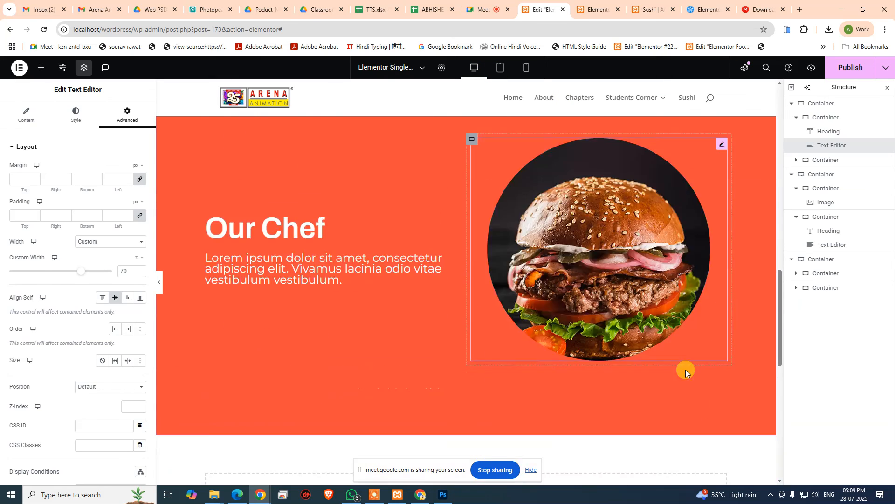
scroll(685, 369, "down", 3)
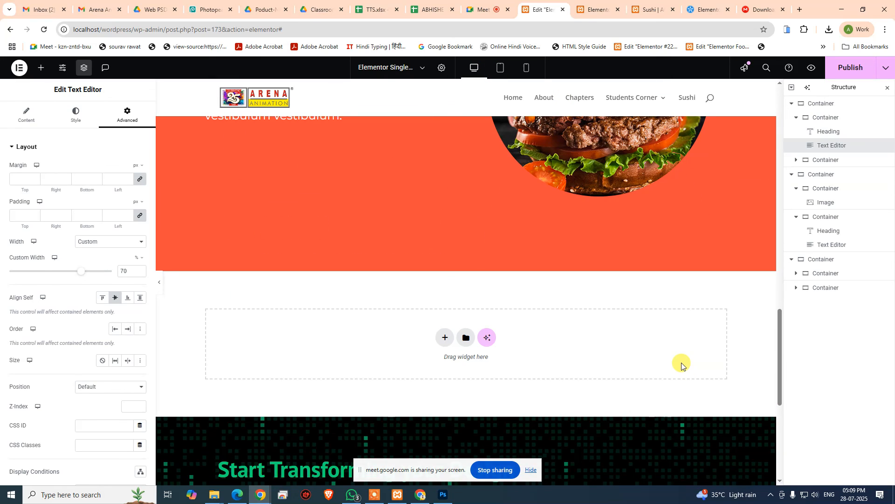